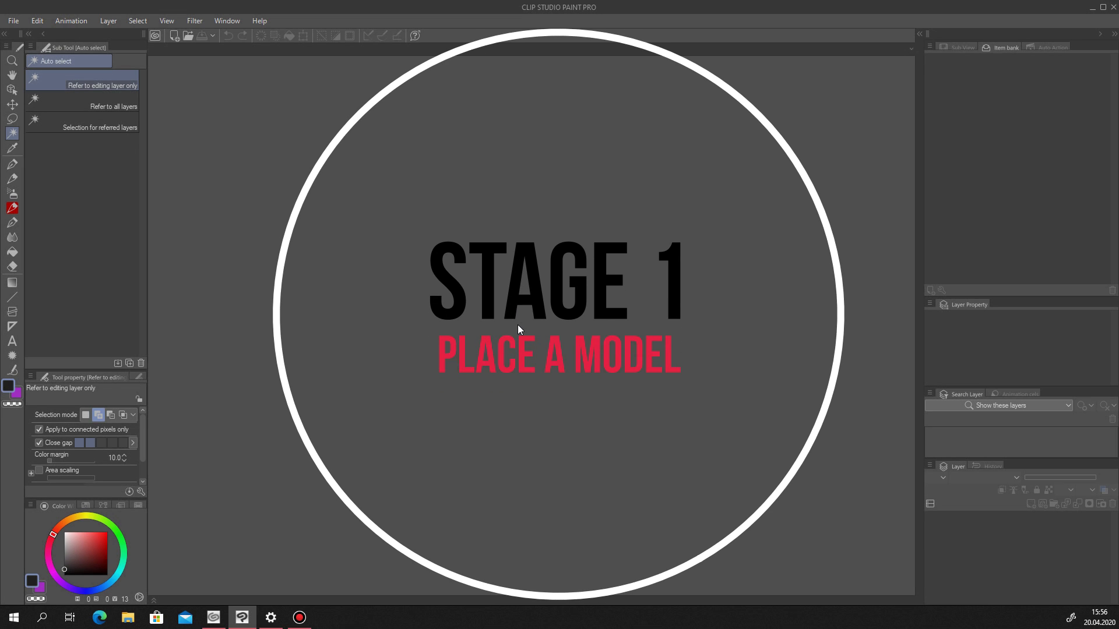
Create a new illustration canvas using the A4 size preset at 600 dpi.
{"action": "left_click", "coordinate": [13, 23]}
{"action": "left_click", "coordinate": [68, 37]}
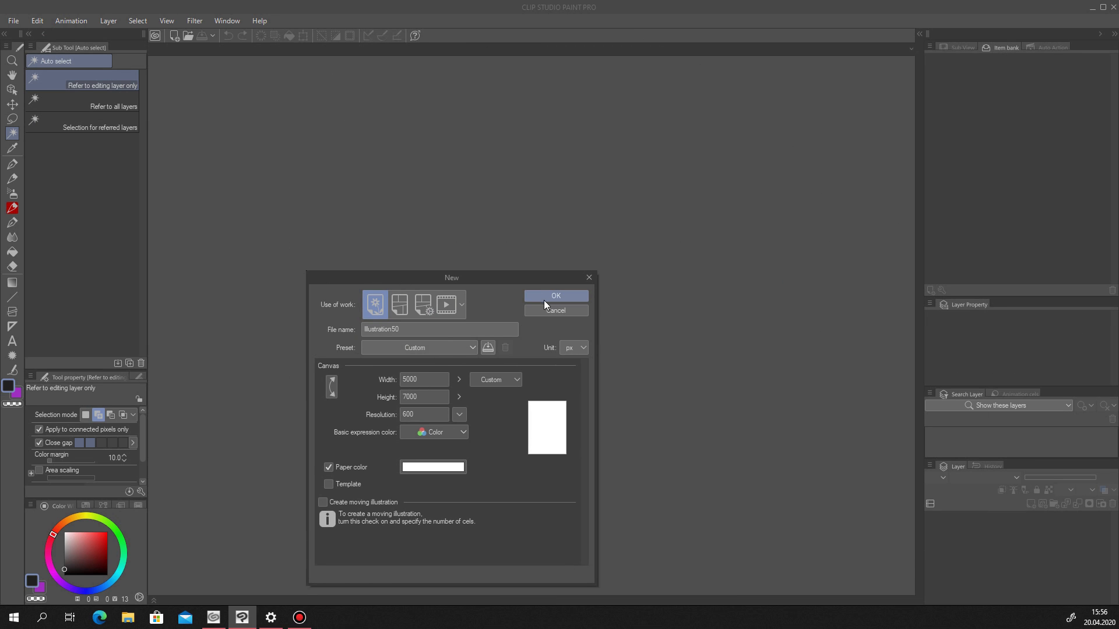
{"action": "left_click", "coordinate": [483, 380]}
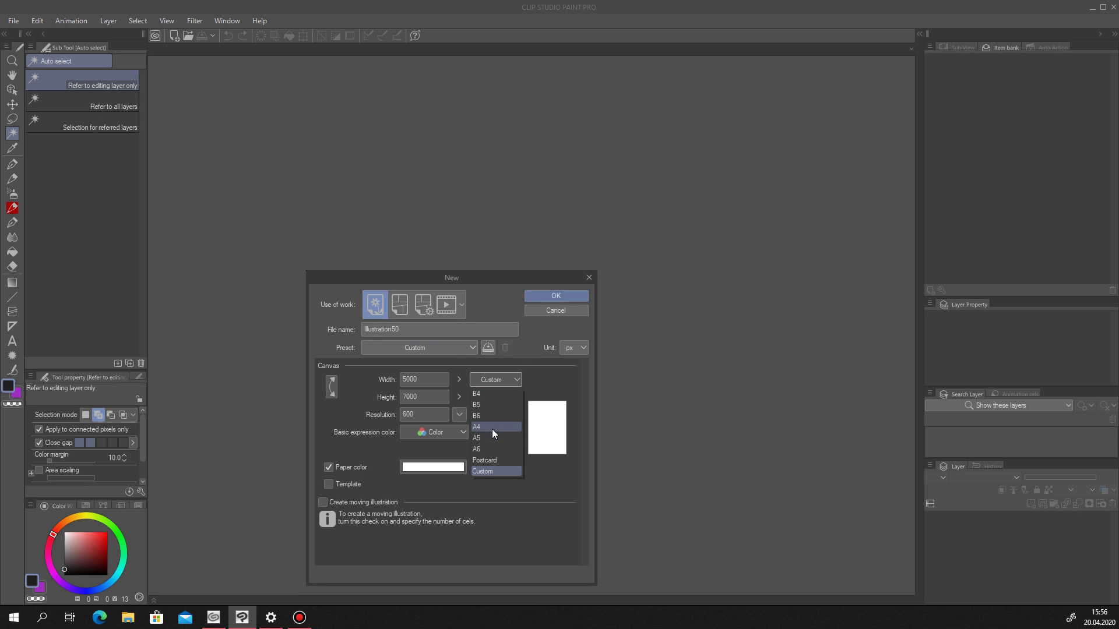
{"action": "left_click", "coordinate": [491, 429]}
{"action": "left_click", "coordinate": [550, 293]}
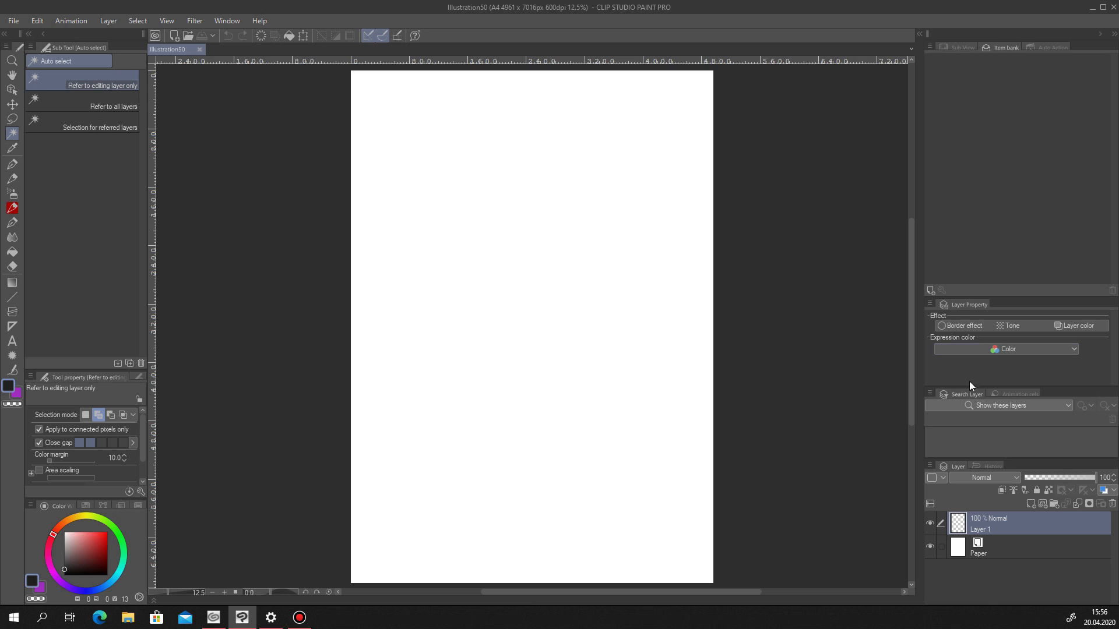
Place the Female 6.8 body-shape material on the canvas and shift the camera so the whole figure fits the page.
{"action": "left_click", "coordinate": [919, 34]}
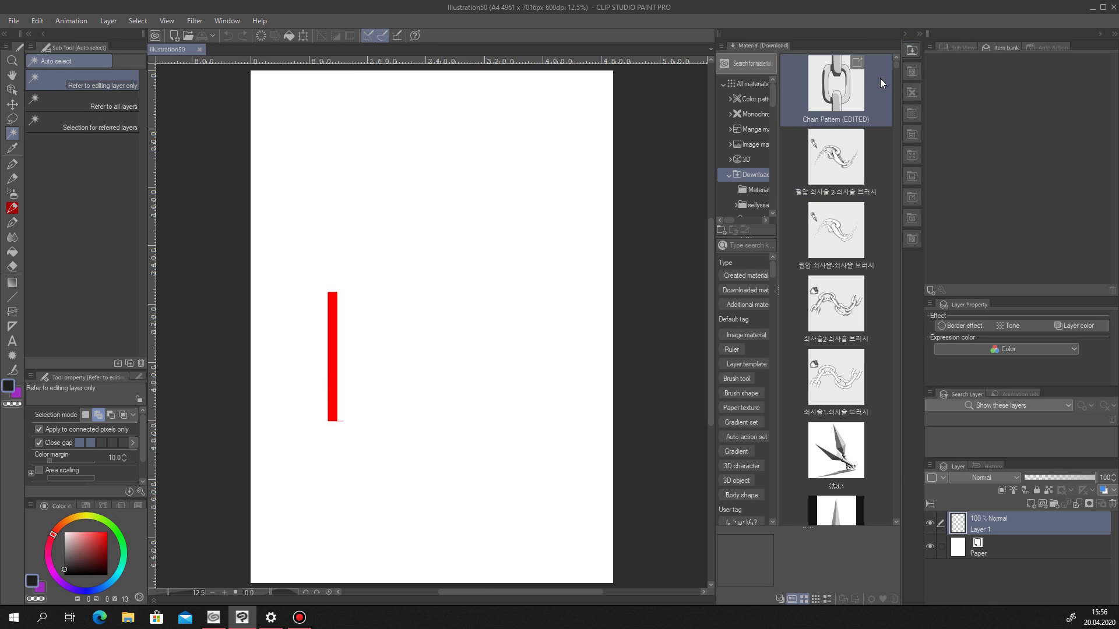
{"action": "left_click_drag", "start_coordinate": [895, 64], "coordinate": [893, 420]}
{"action": "left_click_drag", "start_coordinate": [839, 158], "coordinate": [434, 384]}
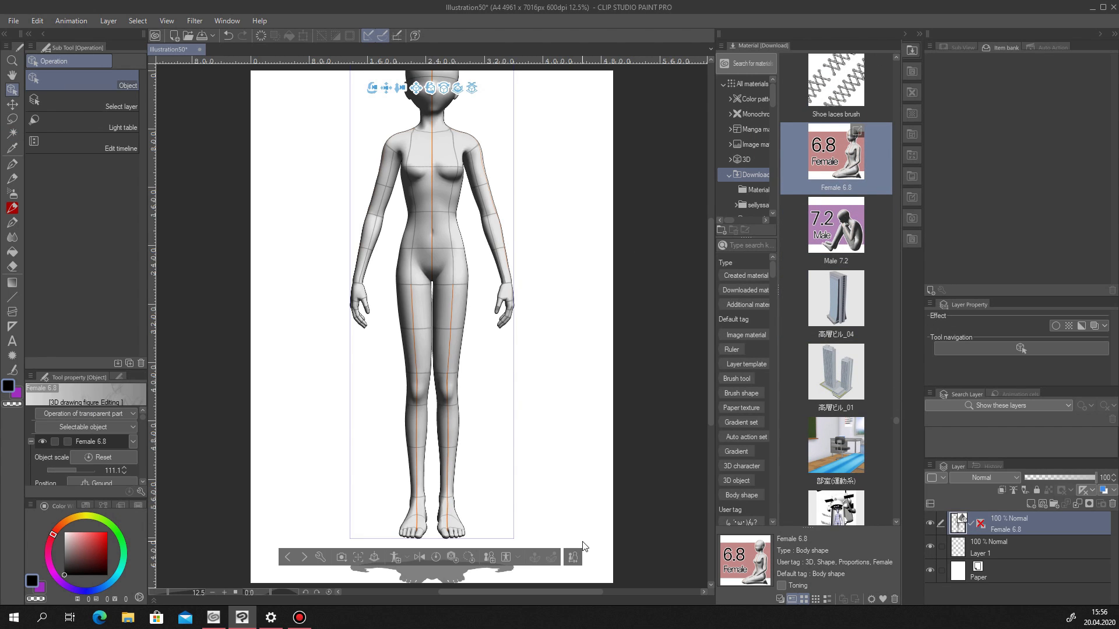
{"action": "left_click", "coordinate": [921, 34]}
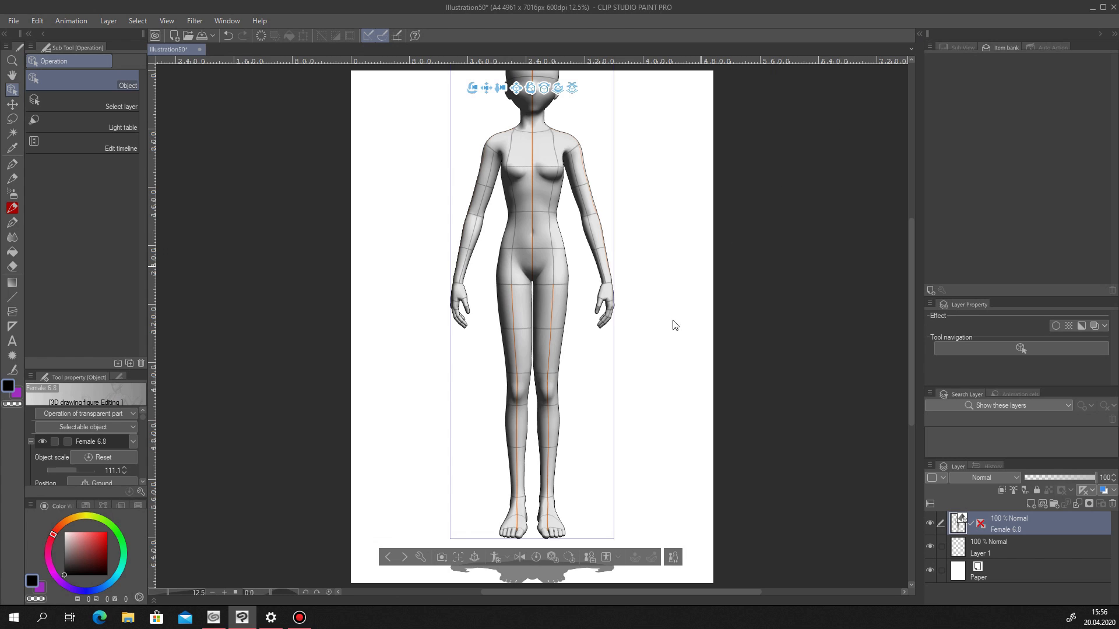
{"action": "mouse_move", "coordinate": [472, 89]}
{"action": "left_mouse_down"}
{"action": "mouse_move", "coordinate": [486, 124]}
{"action": "mouse_move", "coordinate": [490, 90]}
{"action": "left_mouse_up"}
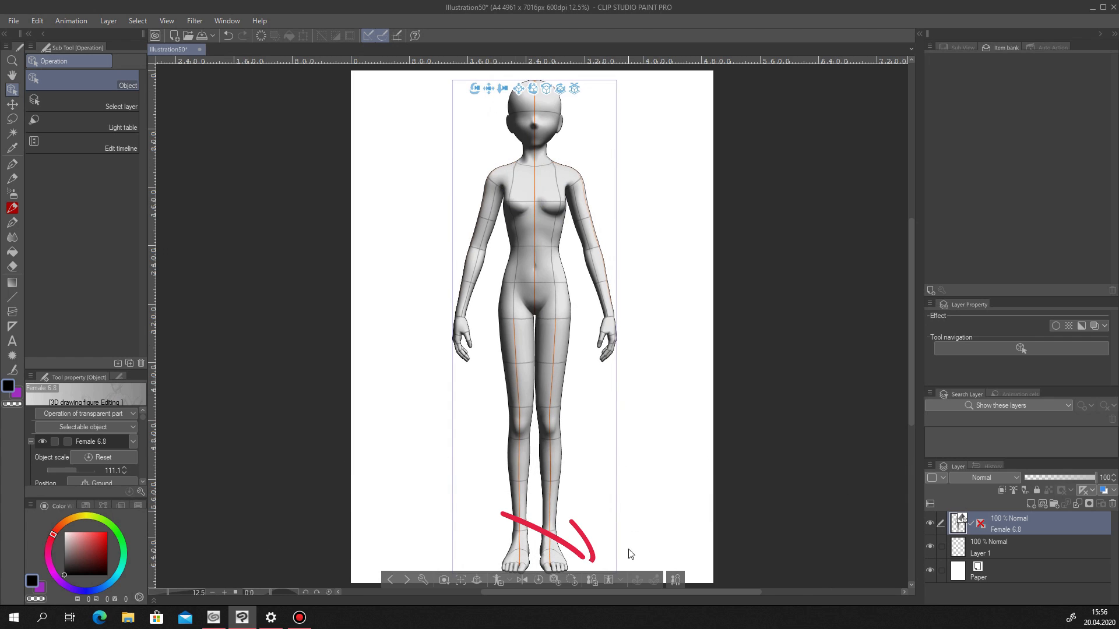
Apply the "Run with toes inside left front" pose material to the figure.
{"action": "left_click", "coordinate": [621, 579]}
{"action": "left_click", "coordinate": [628, 564]}
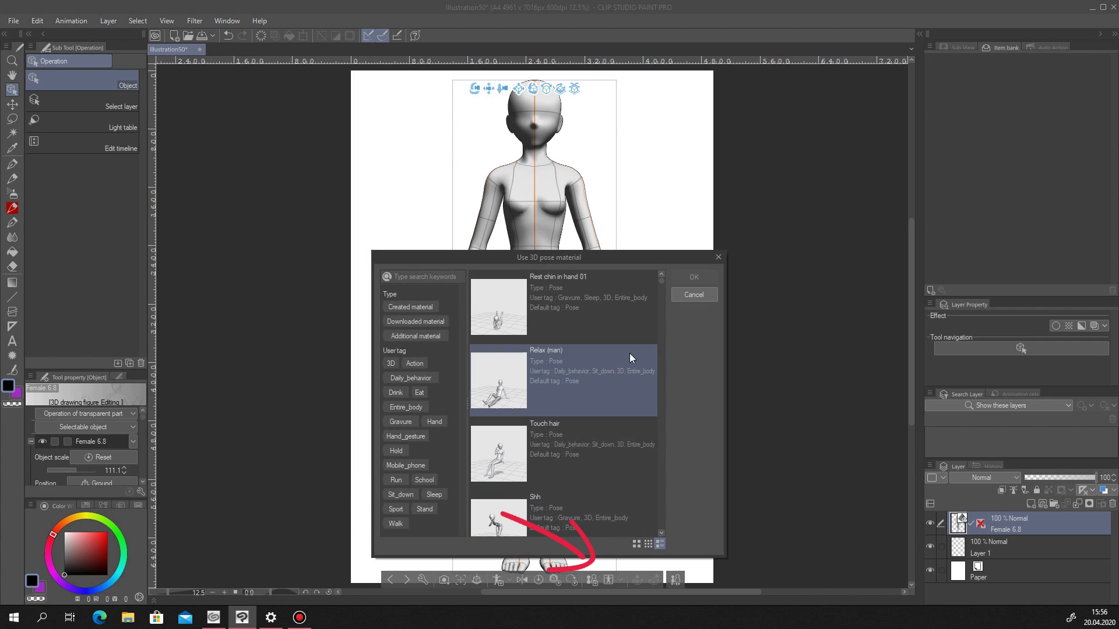
{"action": "mouse_move", "coordinate": [662, 282]}
{"action": "left_mouse_down"}
{"action": "mouse_move", "coordinate": [664, 462]}
{"action": "mouse_move", "coordinate": [660, 348]}
{"action": "left_mouse_up"}
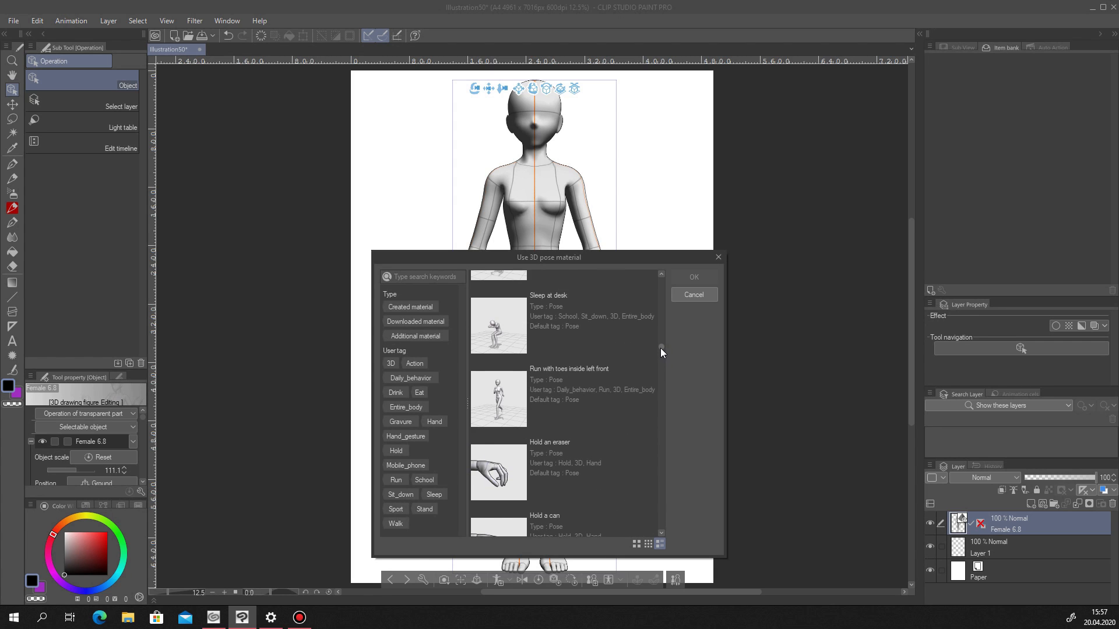
{"action": "left_click", "coordinate": [624, 389]}
{"action": "left_click", "coordinate": [694, 277]}
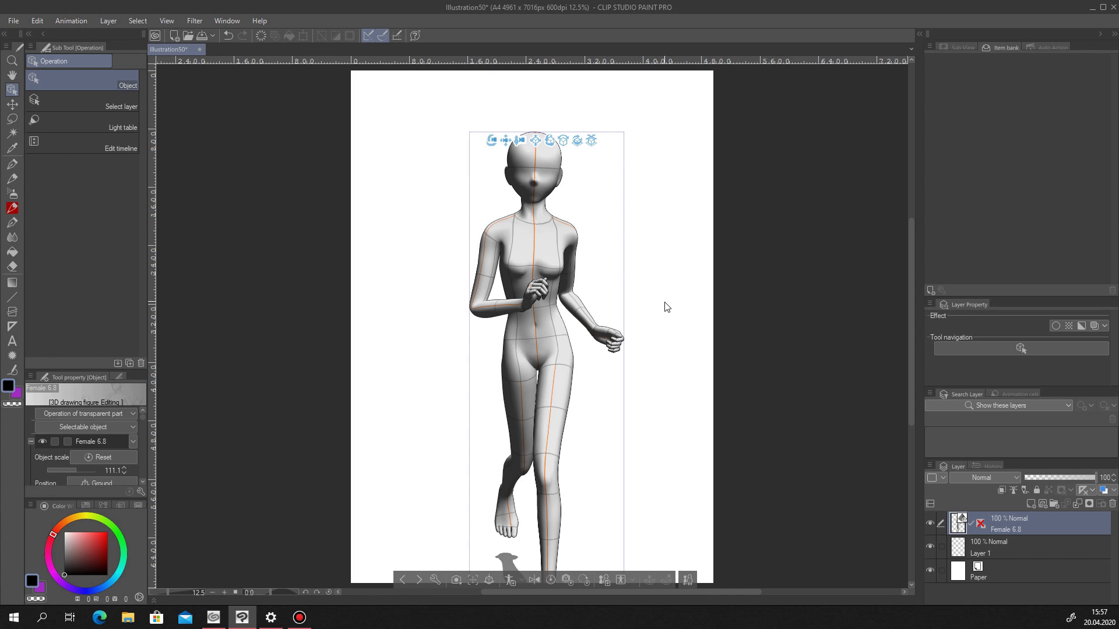
Turn the camera around the running figure to a lower three-quarter side view facing left.
{"action": "left_click_drag", "start_coordinate": [505, 140], "coordinate": [409, 115]}
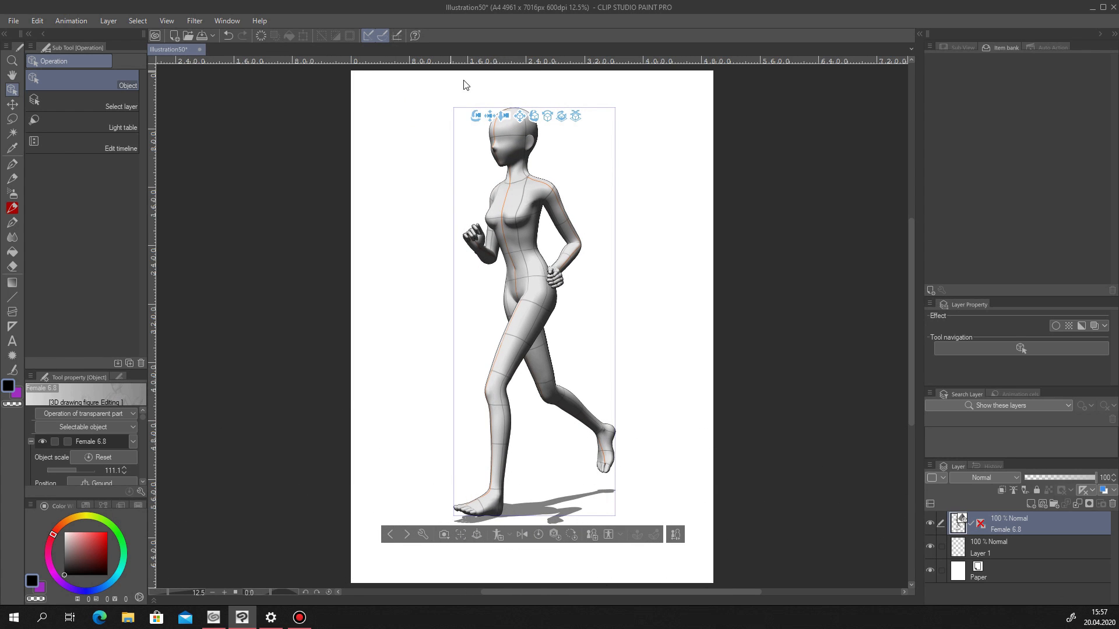
{"action": "left_click_drag", "start_coordinate": [476, 116], "coordinate": [478, 68]}
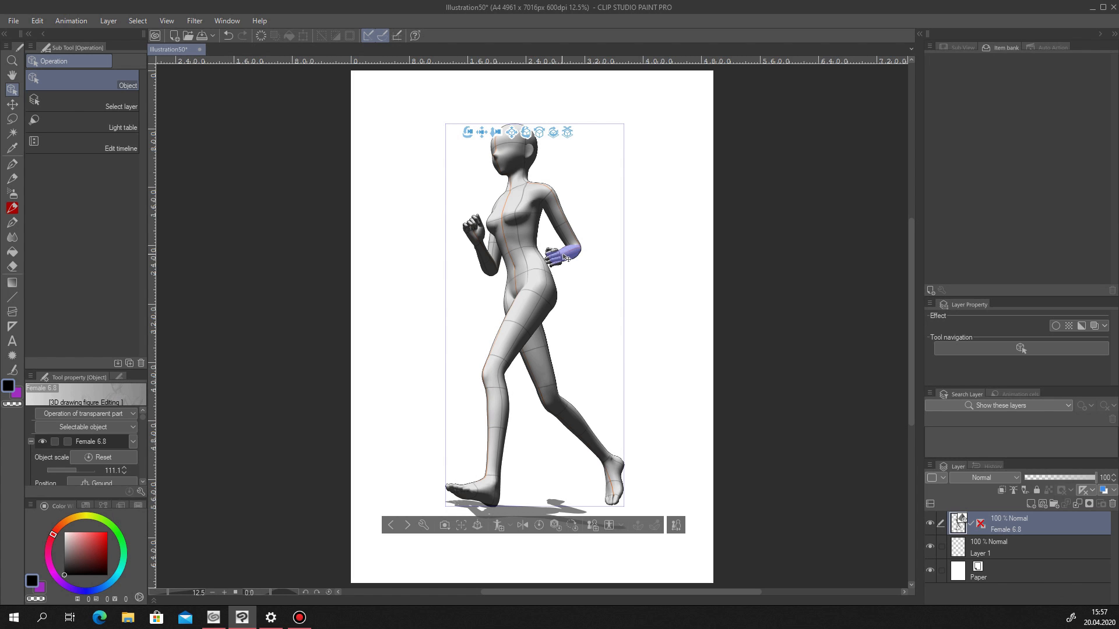
Try to bend the hand beside the figure's waist at the wrist, checking it from different camera angles.
{"action": "left_click_drag", "start_coordinate": [468, 132], "coordinate": [407, 134]}
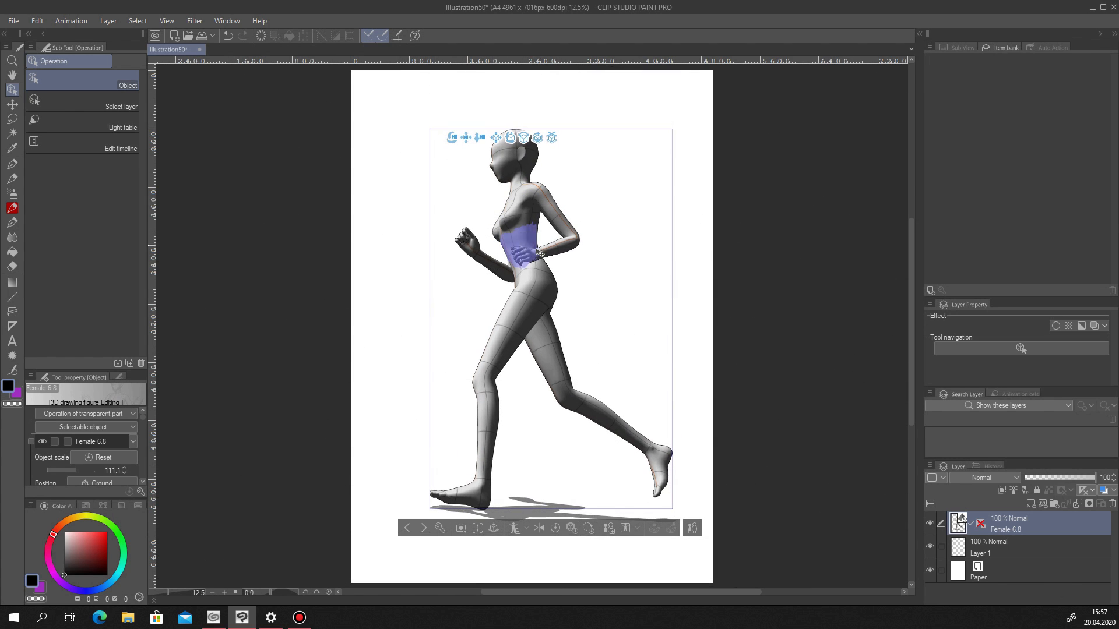
{"action": "left_click", "coordinate": [531, 254]}
{"action": "left_click", "coordinate": [541, 254]}
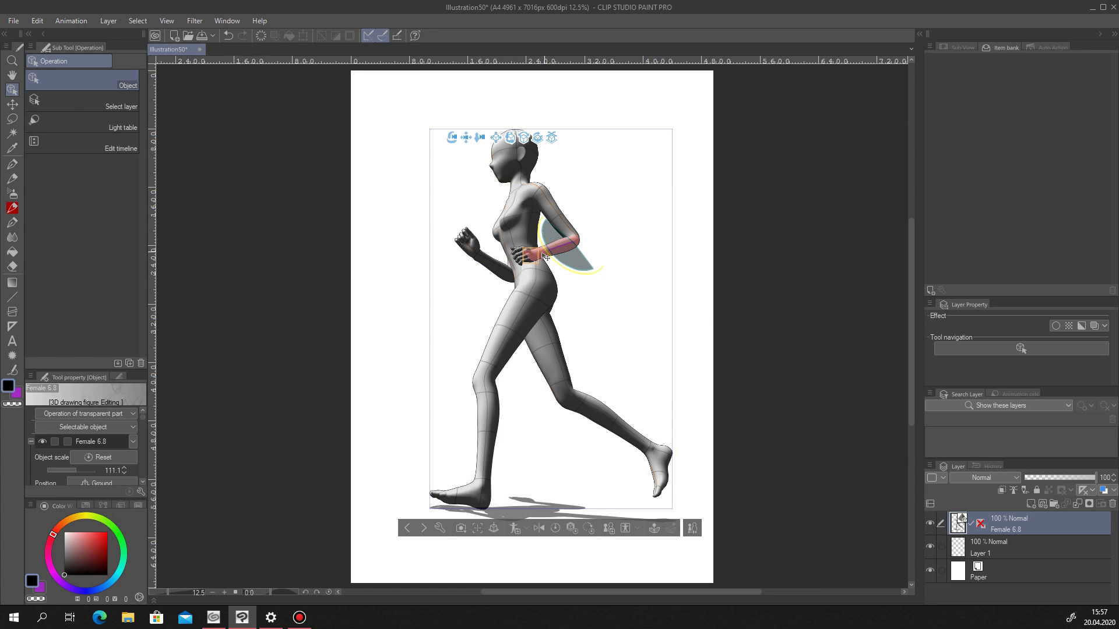
{"action": "left_click", "coordinate": [526, 254]}
{"action": "left_click_drag", "start_coordinate": [518, 241], "coordinate": [502, 260]}
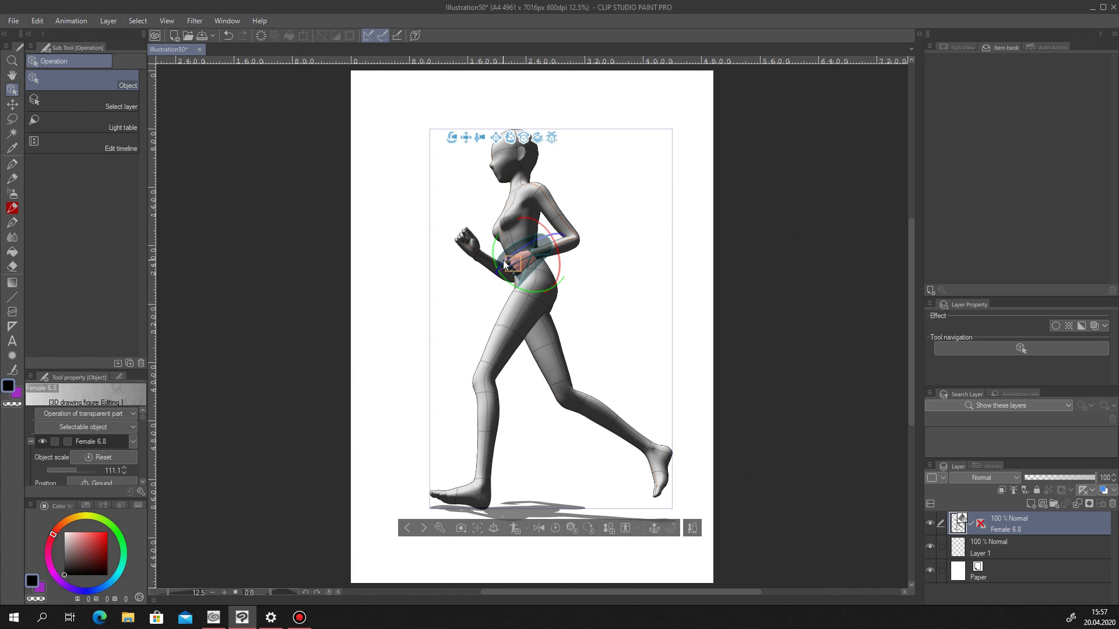
{"action": "left_click_drag", "start_coordinate": [453, 138], "coordinate": [604, 181]}
{"action": "left_click", "coordinate": [604, 181]}
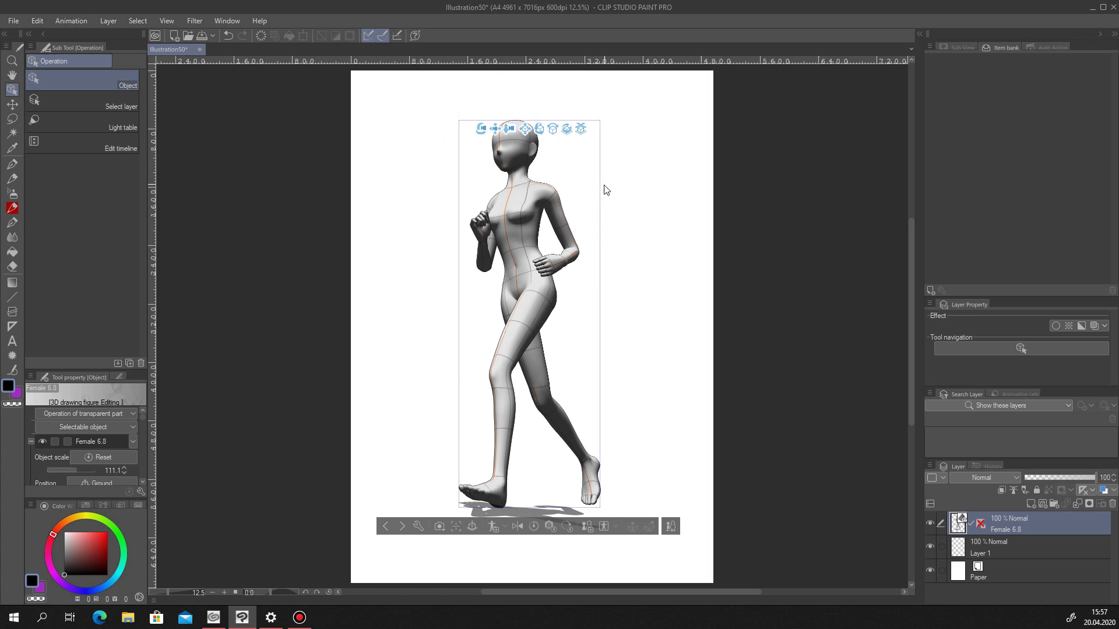
Undo the hand adjustment and the camera turns made around it.
{"action": "key", "text": "ctrl+z"}
{"action": "key", "text": "ctrl+z"}
{"action": "key", "text": "ctrl+z"}
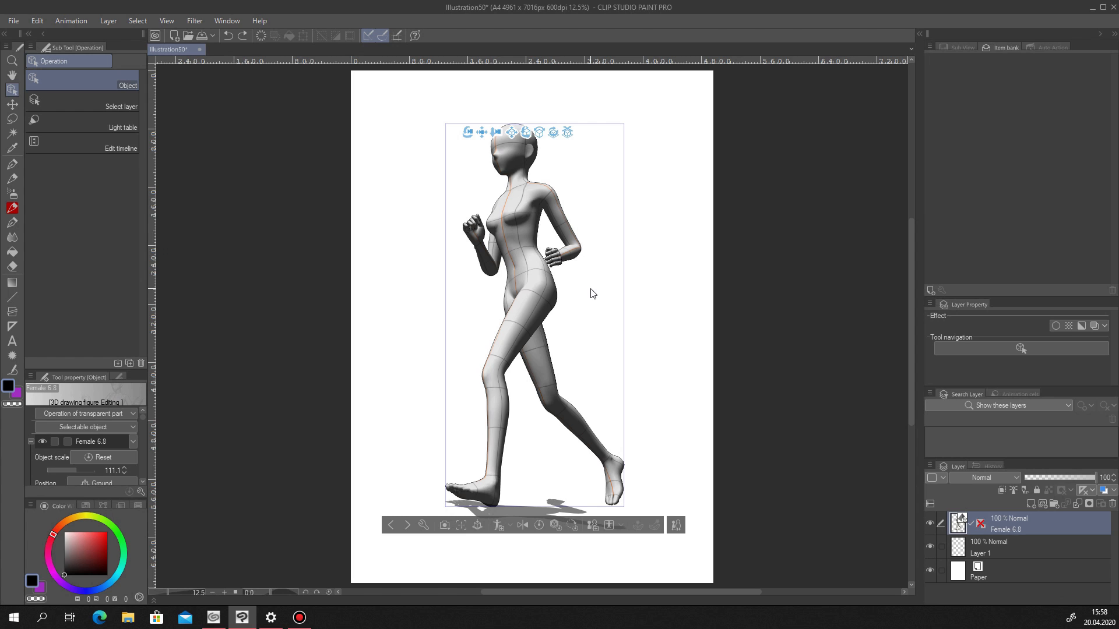
Bring the camera closer so the running figure fills more of the page.
{"action": "left_click_drag", "start_coordinate": [496, 132], "coordinate": [496, 143]}
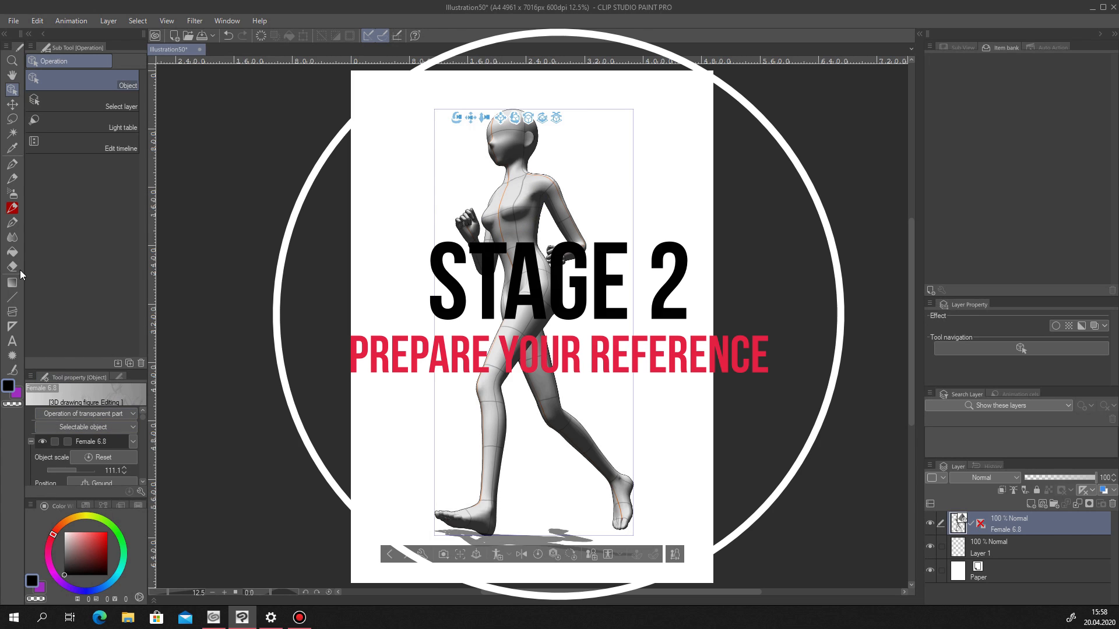
Turn off the figure's shadow and redirect its light source so the body is lit brightly and evenly.
{"action": "left_click_drag", "start_coordinate": [143, 428], "coordinate": [142, 439]}
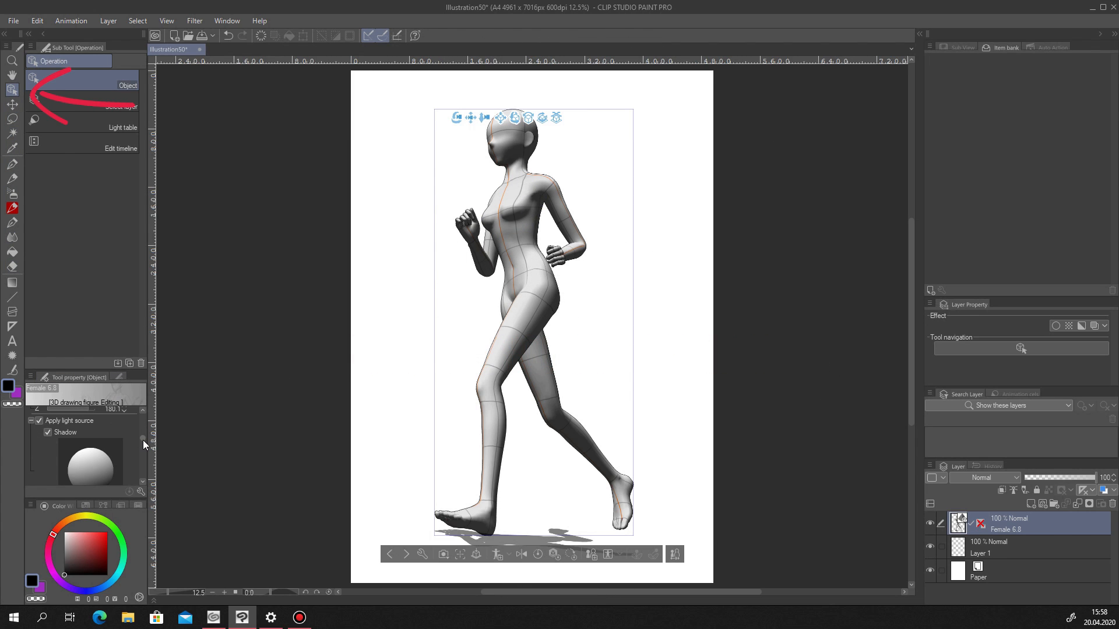
{"action": "left_click", "coordinate": [76, 434]}
{"action": "mouse_move", "coordinate": [91, 467]}
{"action": "left_mouse_down"}
{"action": "mouse_move", "coordinate": [100, 465]}
{"action": "mouse_move", "coordinate": [83, 461]}
{"action": "mouse_move", "coordinate": [80, 473]}
{"action": "left_mouse_up"}
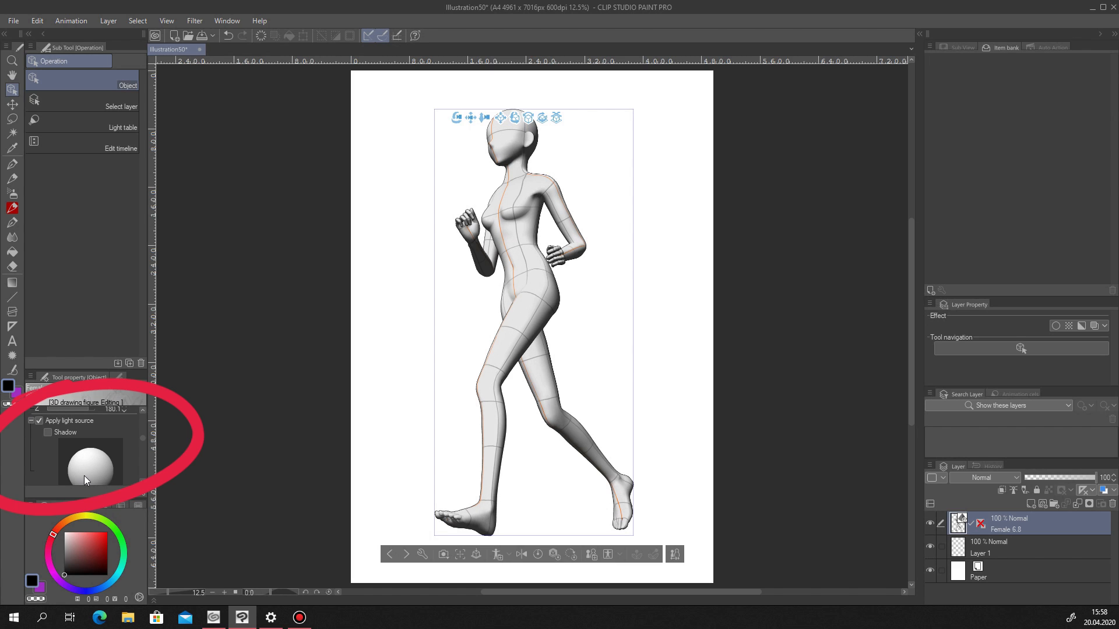
{"action": "mouse_move", "coordinate": [85, 474]}
{"action": "left_mouse_down"}
{"action": "mouse_move", "coordinate": [121, 483]}
{"action": "mouse_move", "coordinate": [93, 450]}
{"action": "mouse_move", "coordinate": [73, 467]}
{"action": "left_mouse_up"}
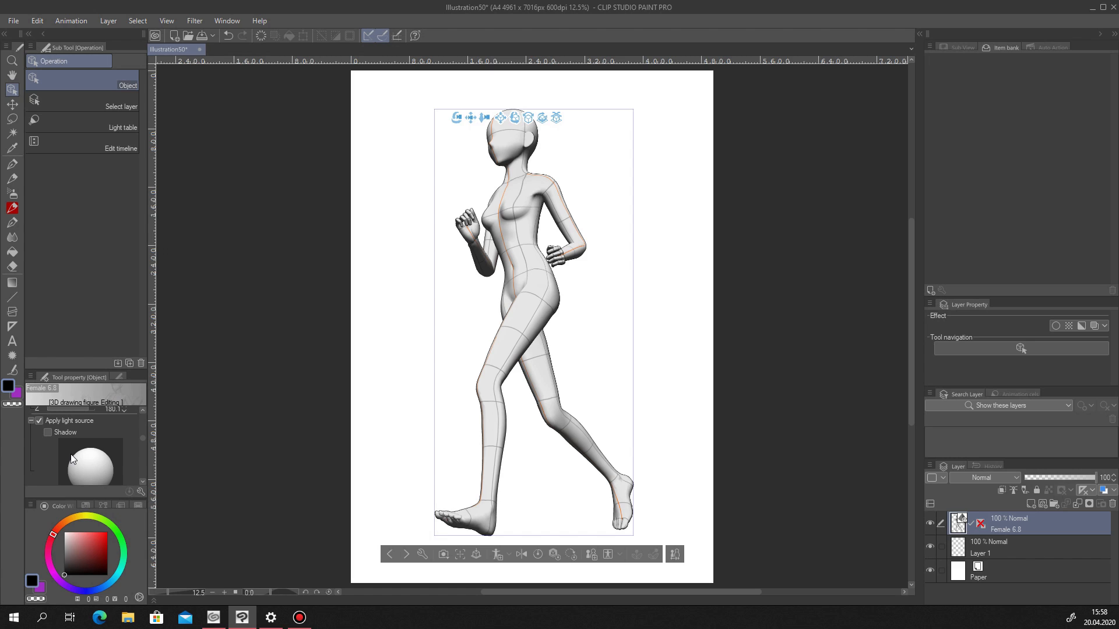
{"action": "left_click_drag", "start_coordinate": [70, 455], "coordinate": [72, 450]}
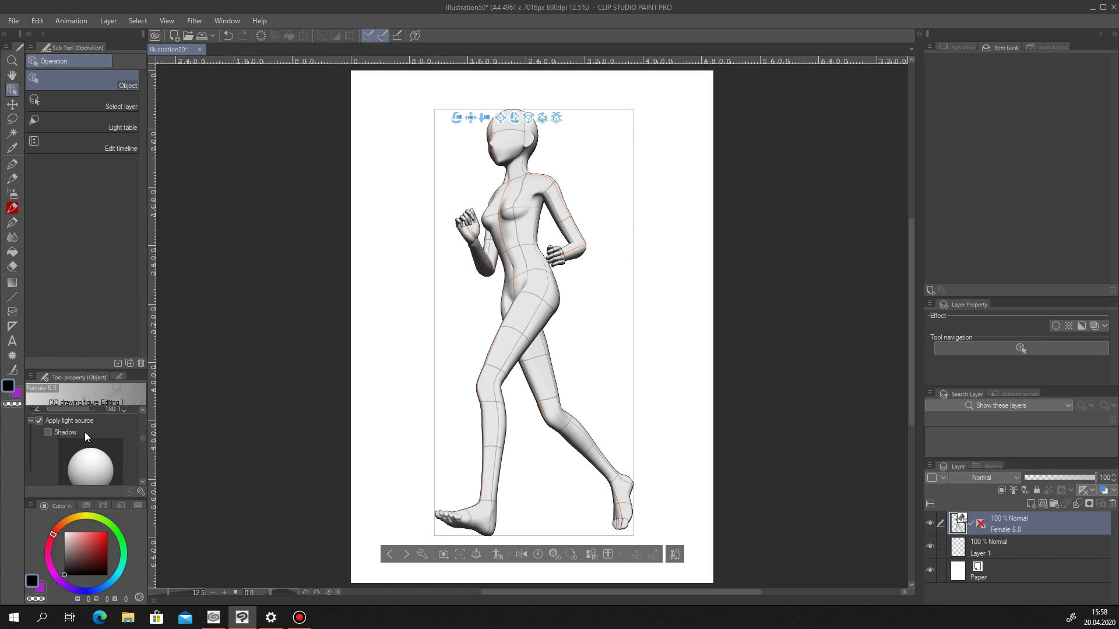
Slightly adjust the figure's full-body physique on the body-shape grid.
{"action": "left_click_drag", "start_coordinate": [143, 439], "coordinate": [144, 452]}
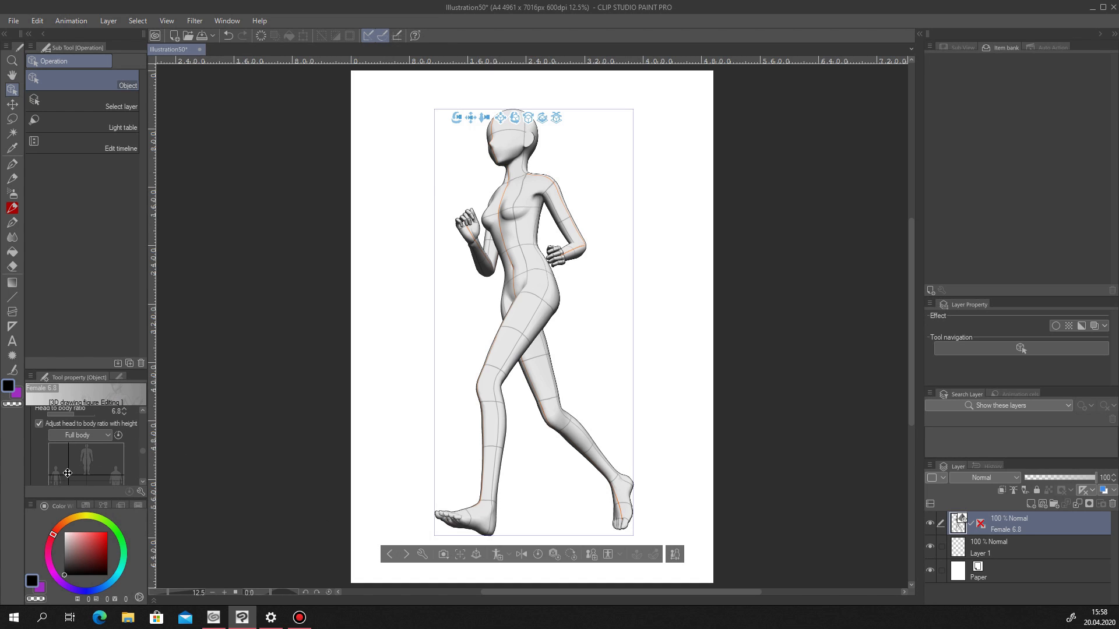
{"action": "left_click", "coordinate": [68, 473]}
{"action": "mouse_move", "coordinate": [68, 473]}
{"action": "left_mouse_down"}
{"action": "mouse_move", "coordinate": [79, 473]}
{"action": "mouse_move", "coordinate": [69, 469]}
{"action": "left_mouse_up"}
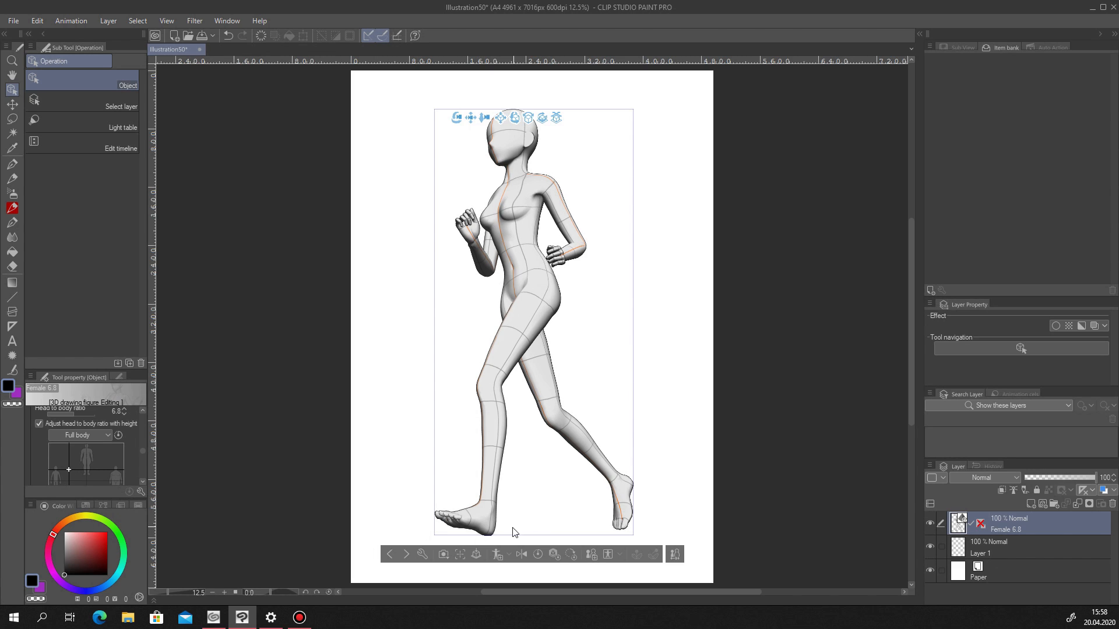
Duplicate the Female 6.8 layer and set the copy's expression color to Monochrome with a color threshold of 5.
{"action": "left_click", "coordinate": [1008, 550]}
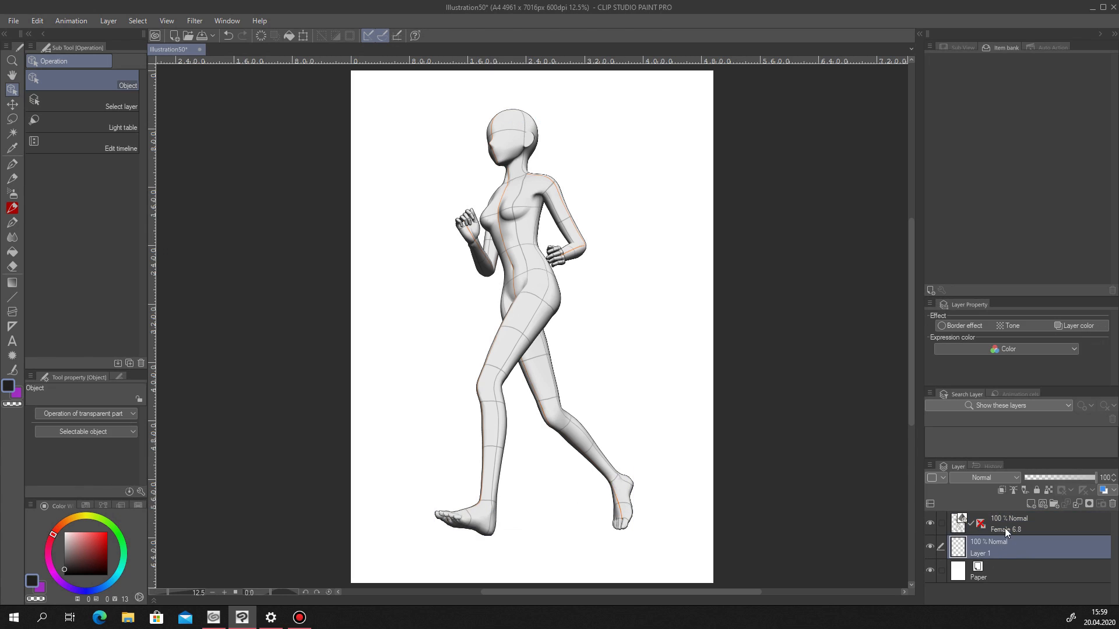
{"action": "right_click", "coordinate": [1035, 526]}
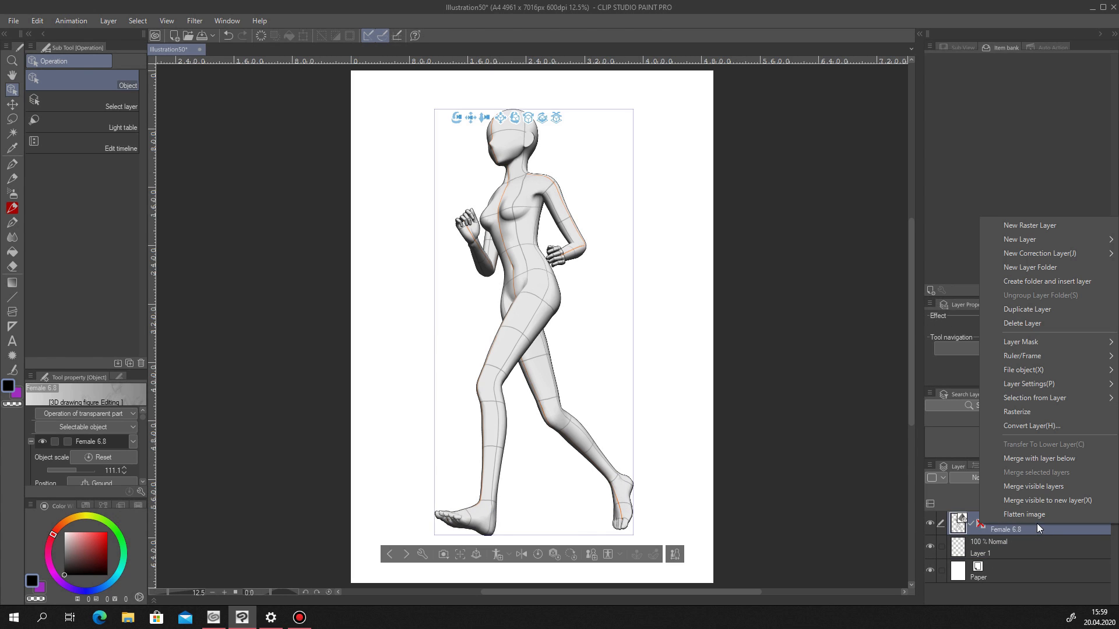
{"action": "left_click", "coordinate": [1035, 309]}
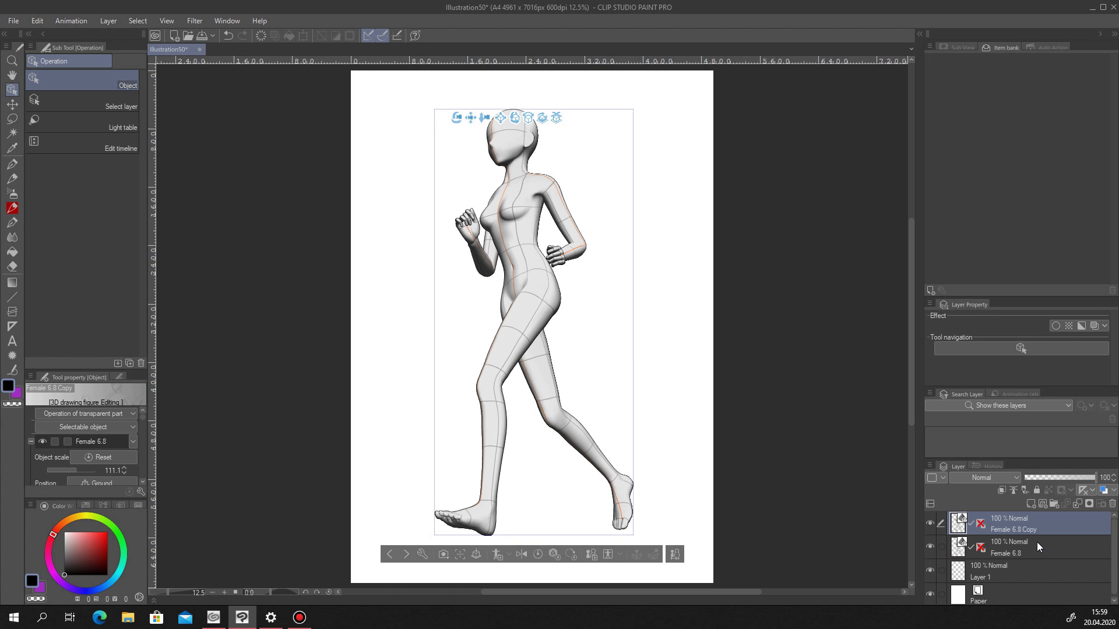
{"action": "left_click", "coordinate": [1080, 326]}
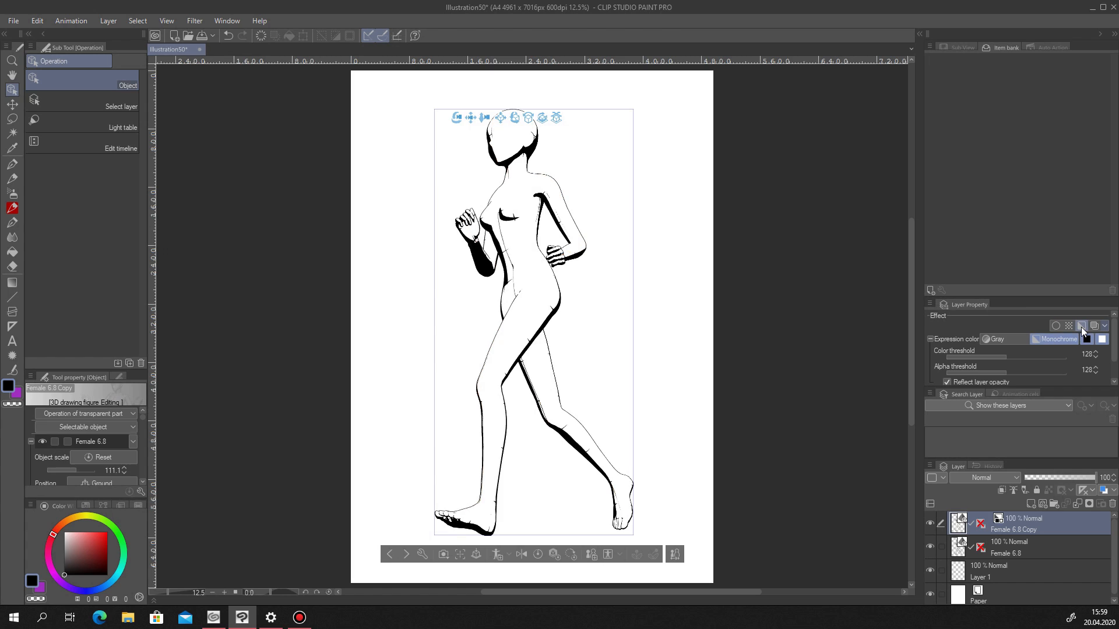
{"action": "left_click", "coordinate": [948, 358]}
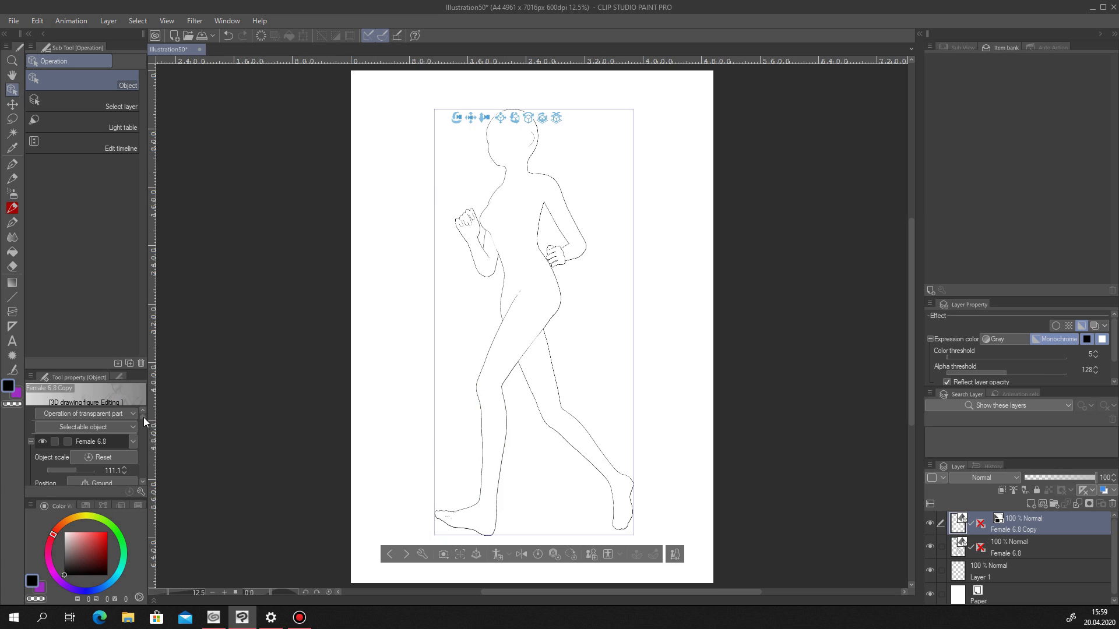
Set the outline width of the duplicated figure to 21.
{"action": "left_click_drag", "start_coordinate": [143, 418], "coordinate": [144, 484]}
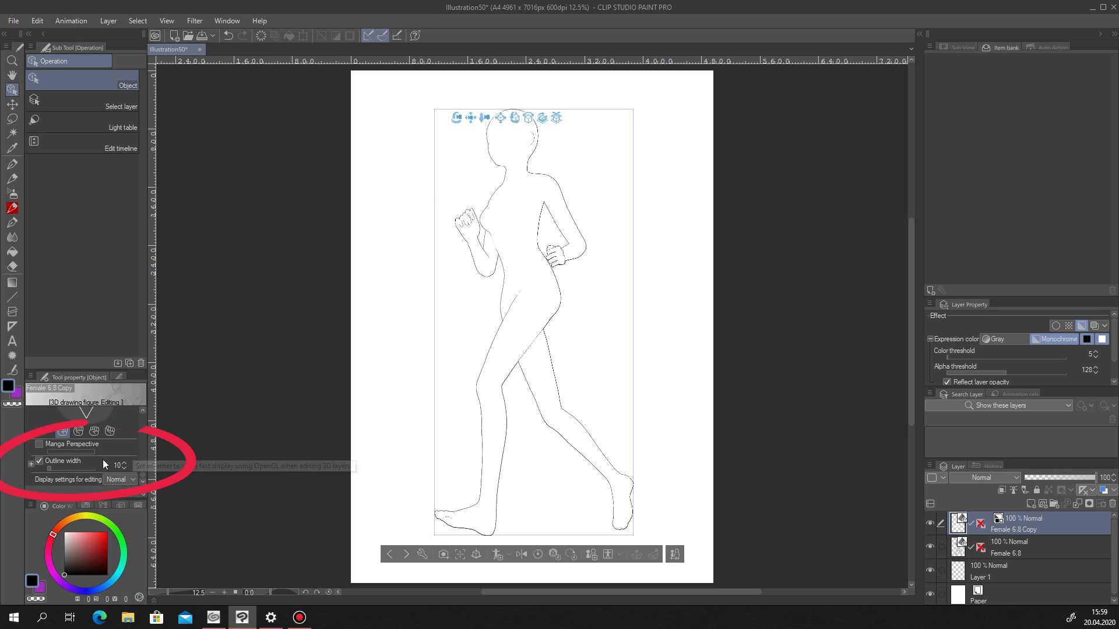
{"action": "triple_click", "coordinate": [125, 464]}
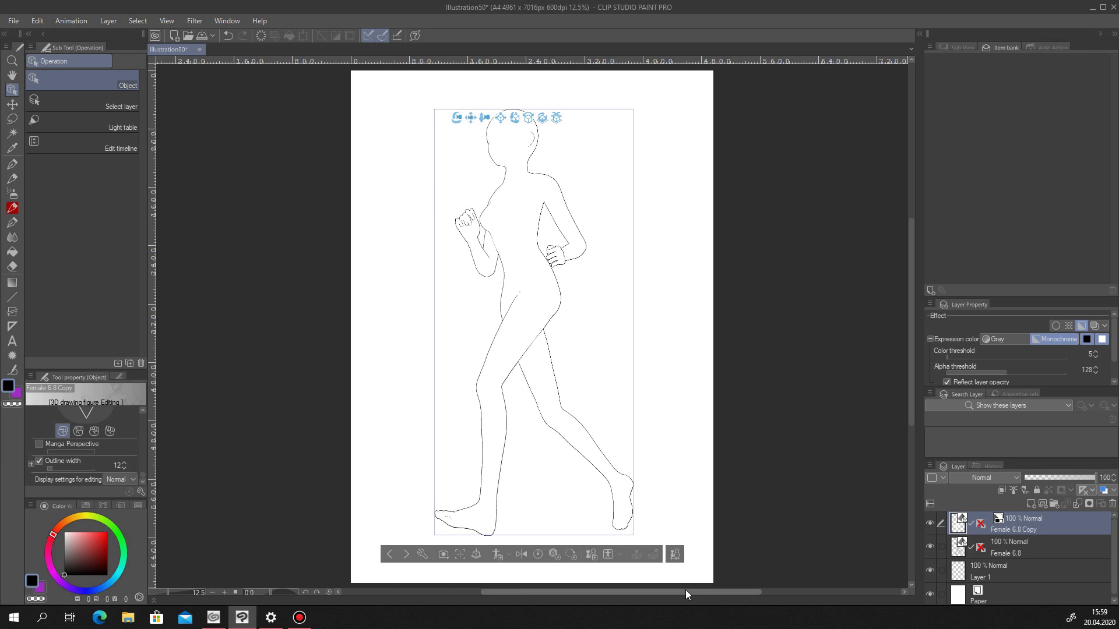
{"action": "left_click", "coordinate": [124, 463]}
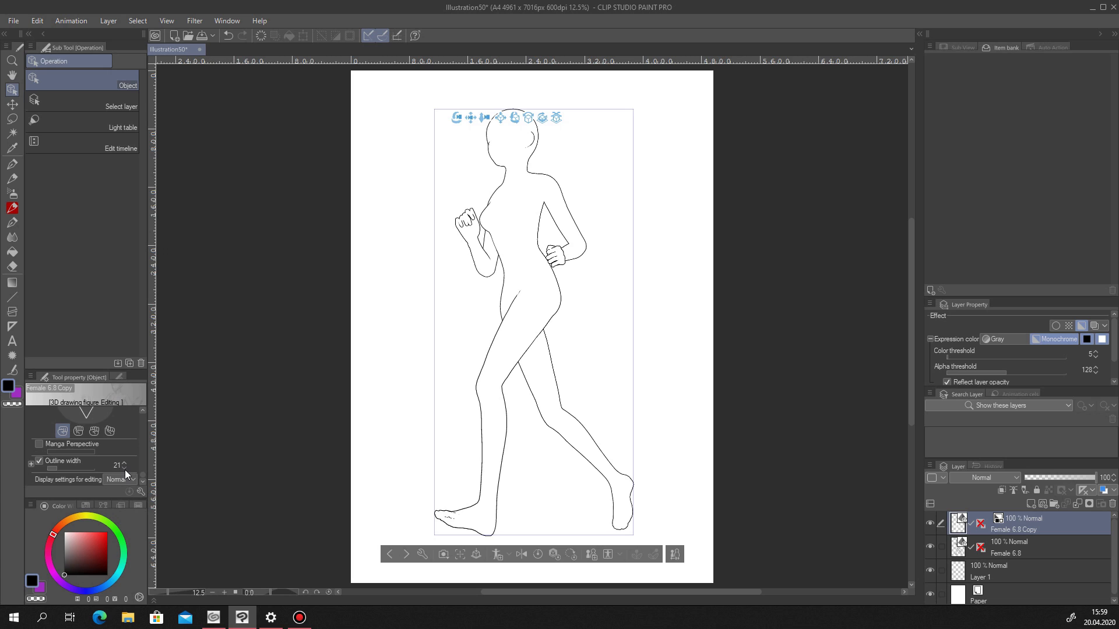
Move the Female 6.8 layer above its monochrome copy and set its opacity to 35%.
{"action": "mouse_move", "coordinate": [1005, 548]}
{"action": "left_mouse_down"}
{"action": "mouse_move", "coordinate": [996, 550]}
{"action": "mouse_move", "coordinate": [1016, 521]}
{"action": "left_mouse_up"}
{"action": "left_click", "coordinate": [1051, 478]}
{"action": "left_click", "coordinate": [1044, 477]}
{"action": "left_click", "coordinate": [1112, 475]}
{"action": "left_click", "coordinate": [1113, 475]}
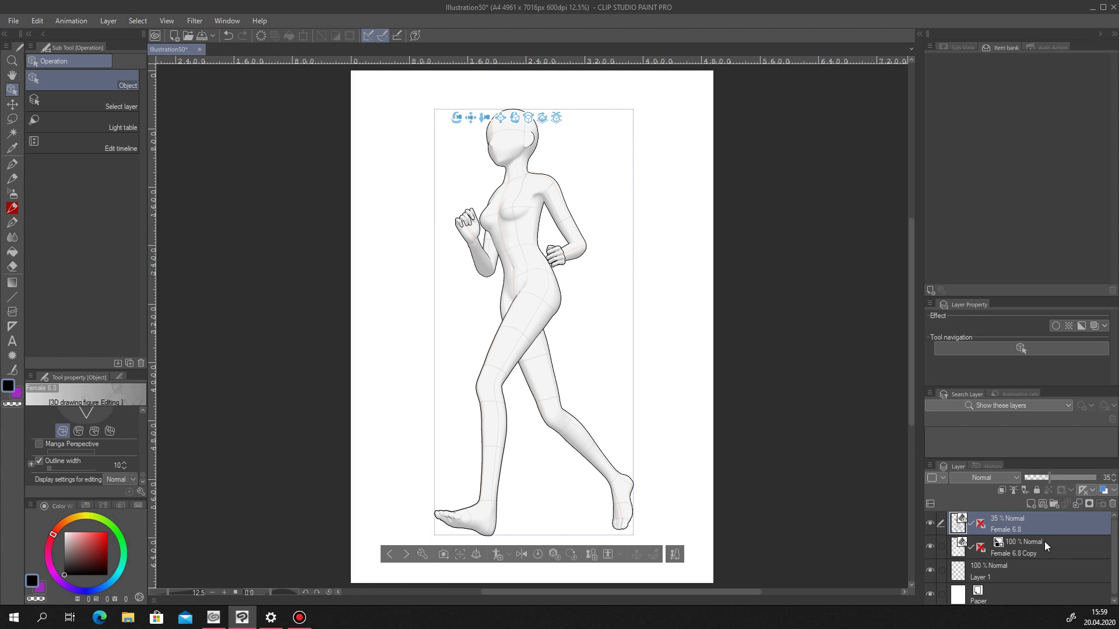
Create a layer folder with the Multiply blending mode above the model layers and add a new raster layer.
{"action": "left_click", "coordinate": [1053, 503]}
{"action": "left_click", "coordinate": [1004, 477]}
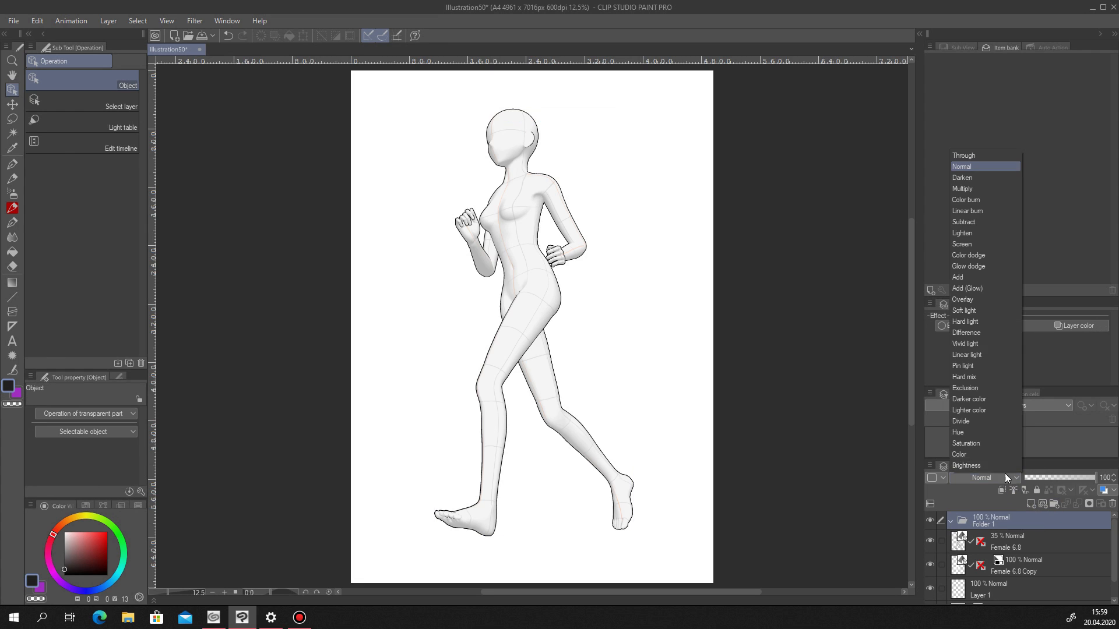
{"action": "left_click", "coordinate": [975, 188]}
{"action": "left_click", "coordinate": [1031, 504]}
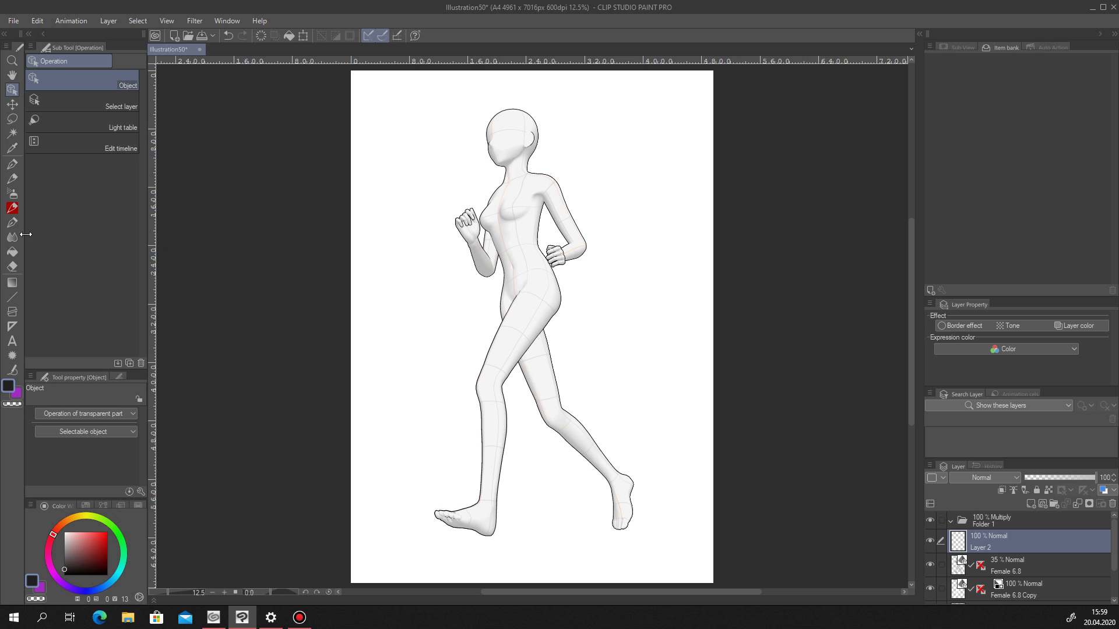
{"action": "left_click", "coordinate": [18, 252]}
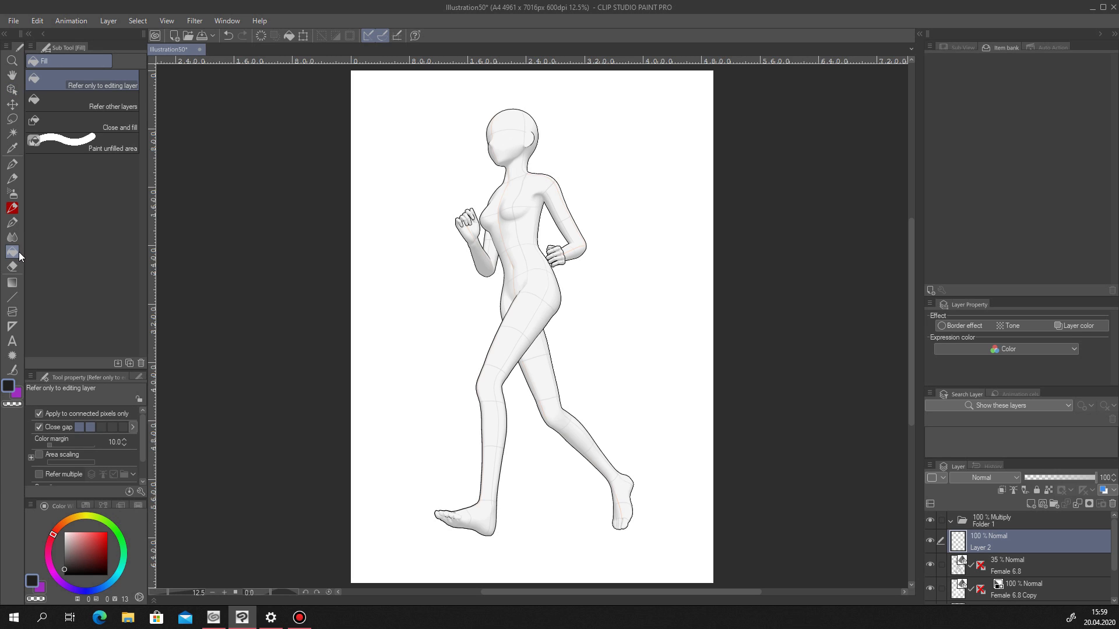
{"action": "left_click", "coordinate": [12, 134]}
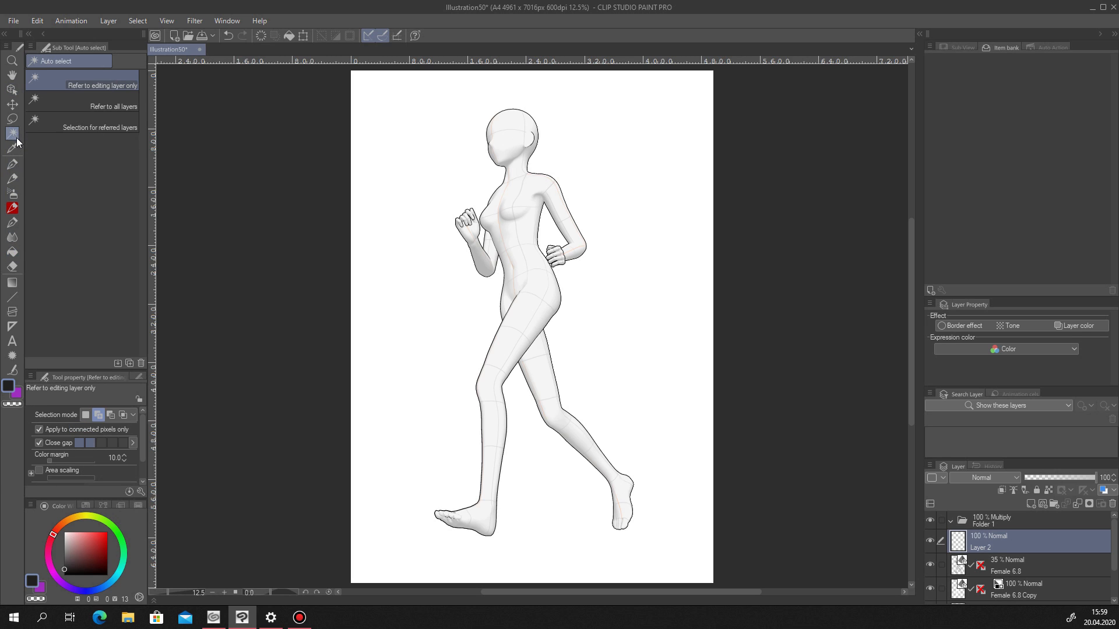
{"action": "left_click", "coordinate": [603, 182]}
{"action": "left_click", "coordinate": [428, 578]}
{"action": "left_click", "coordinate": [123, 108]}
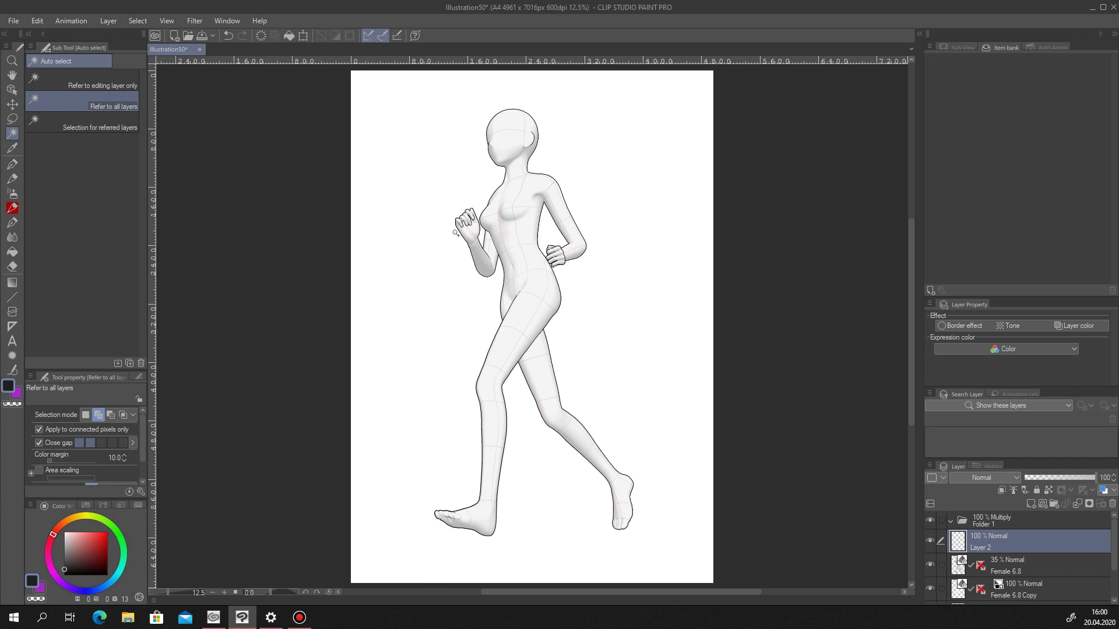
{"action": "left_click", "coordinate": [601, 208]}
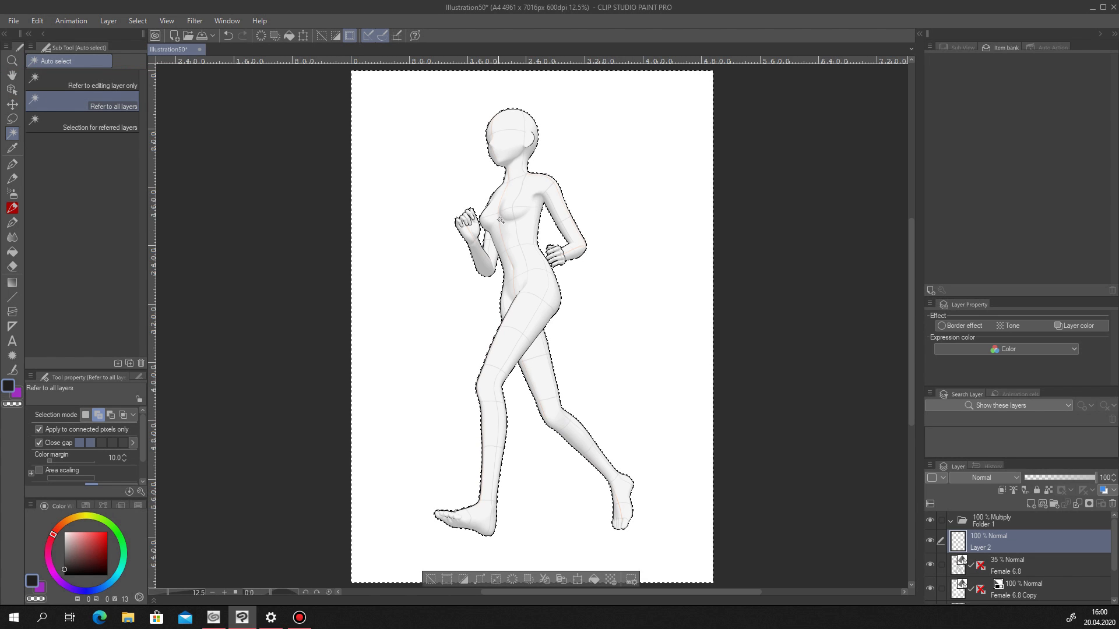
{"action": "key", "text": "ctrl+d"}
{"action": "left_click", "coordinate": [486, 491]}
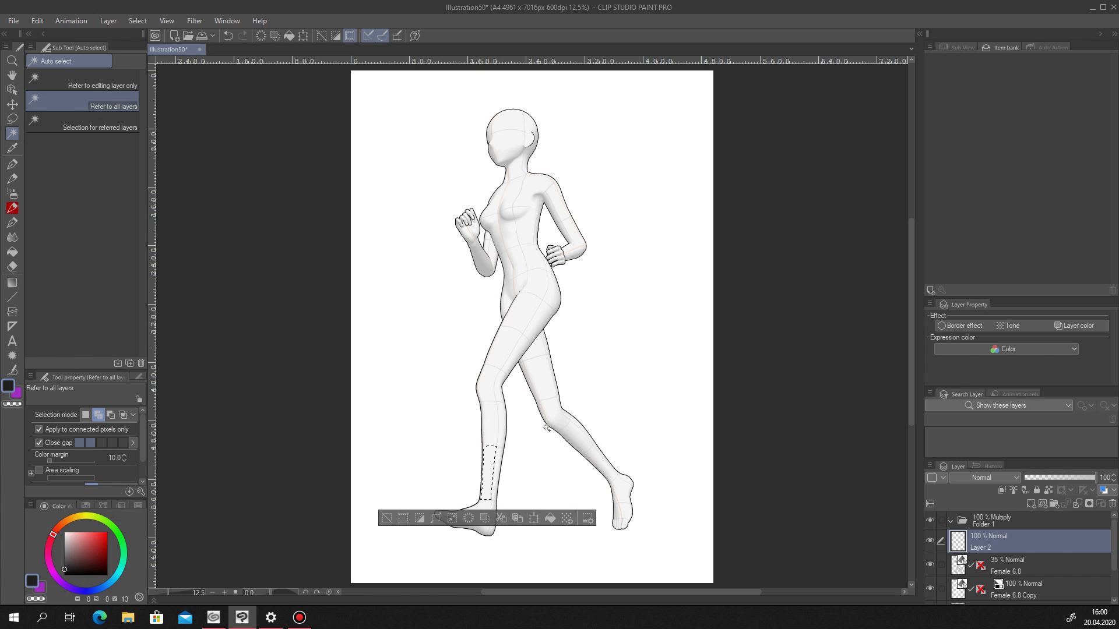
{"action": "left_click", "coordinate": [388, 517]}
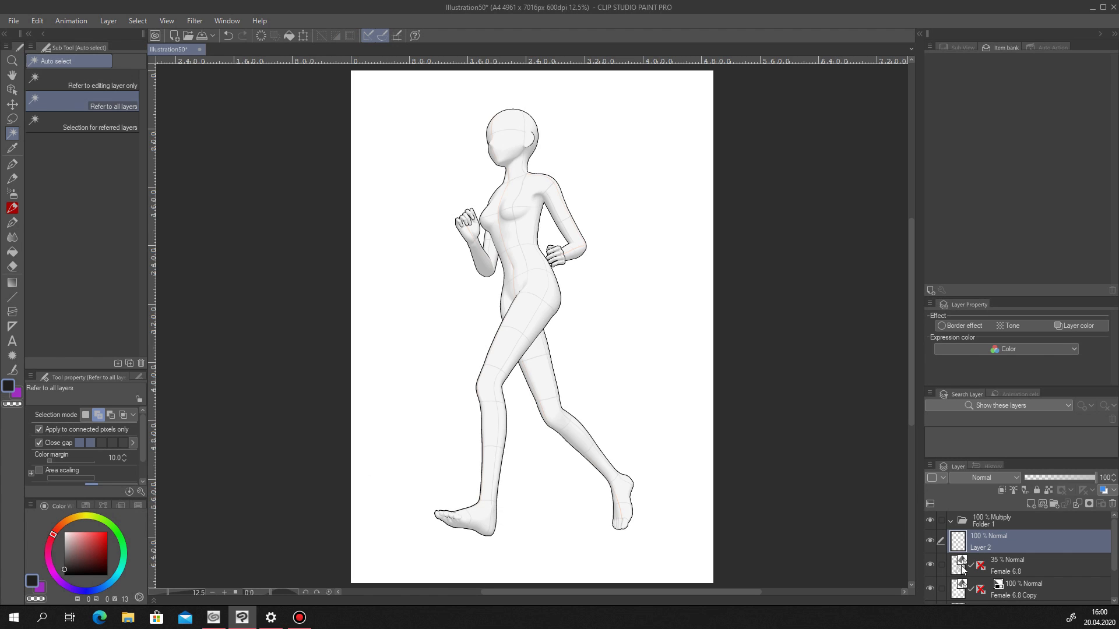
Select the whole figure on the Female 6.8 Copy layer using Auto select that refers only to the editing layer.
{"action": "left_click", "coordinate": [1021, 590]}
{"action": "left_click", "coordinate": [119, 85]}
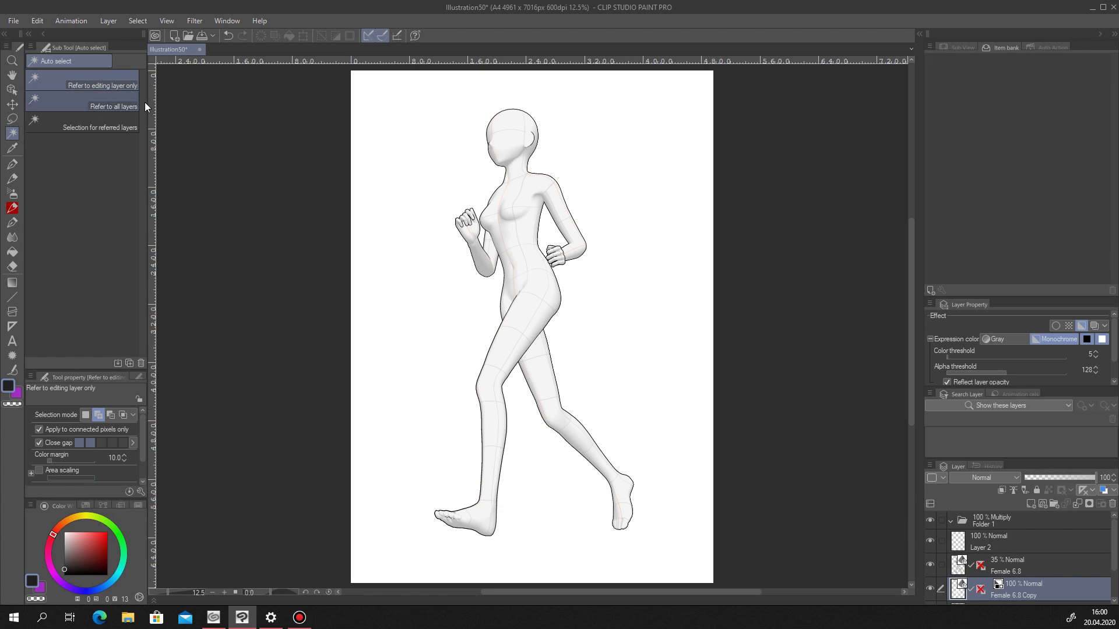
{"action": "left_click", "coordinate": [540, 267]}
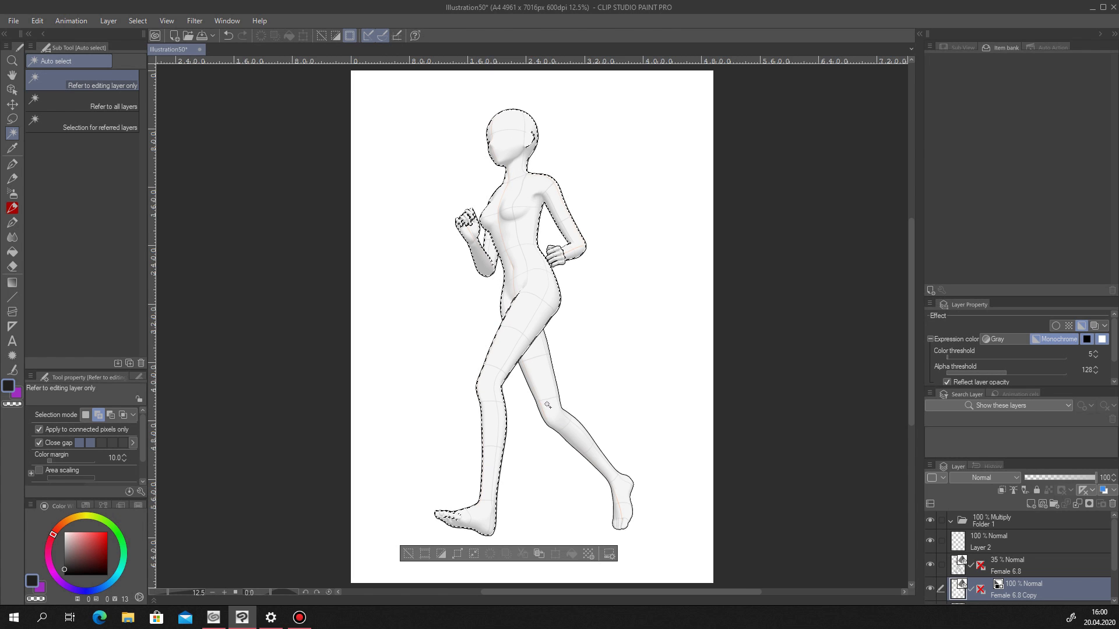
{"action": "scroll", "coordinate": [400, 221], "scroll_direction": "up", "scroll_amount": 5}
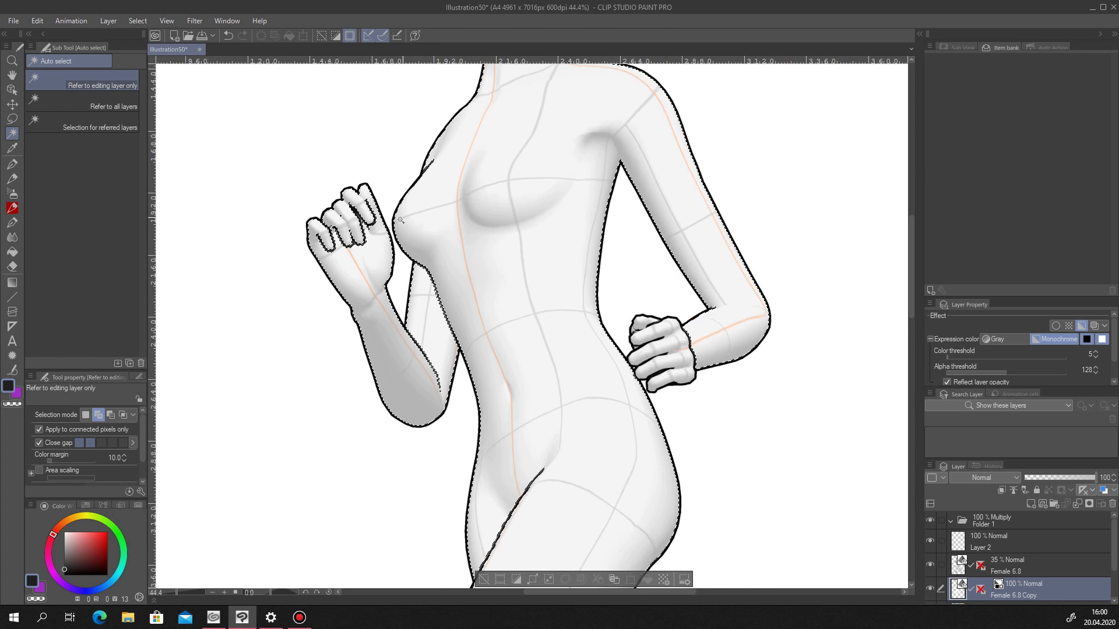
{"action": "scroll", "coordinate": [401, 220], "scroll_direction": "up", "scroll_amount": 1}
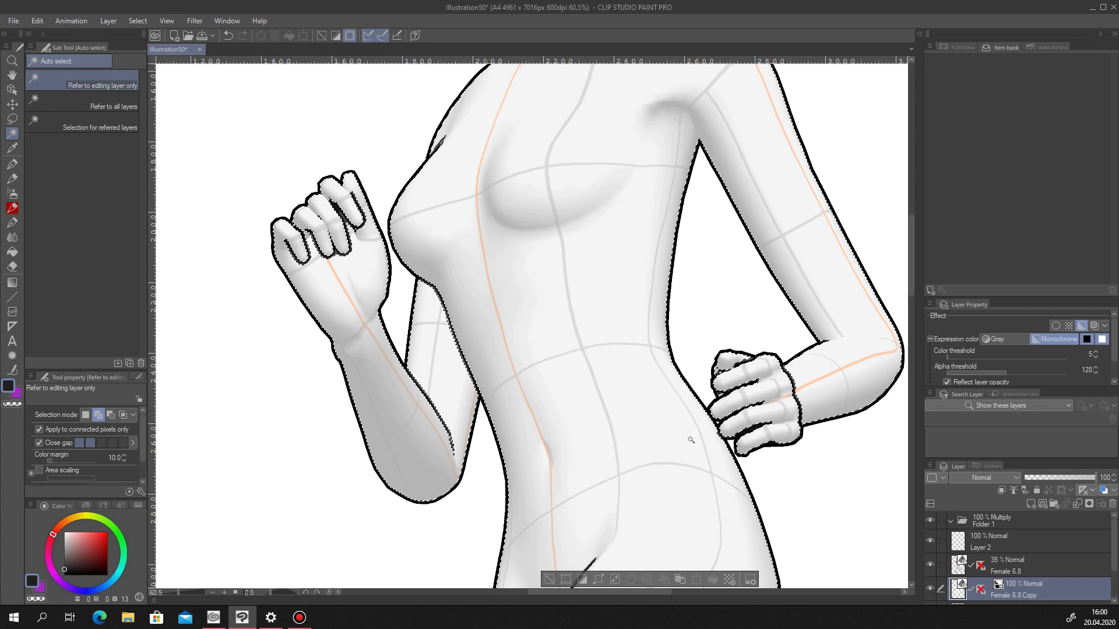
{"action": "scroll", "coordinate": [694, 436], "scroll_direction": "down", "scroll_amount": 3}
{"action": "scroll", "coordinate": [665, 343], "scroll_direction": "down", "scroll_amount": 3}
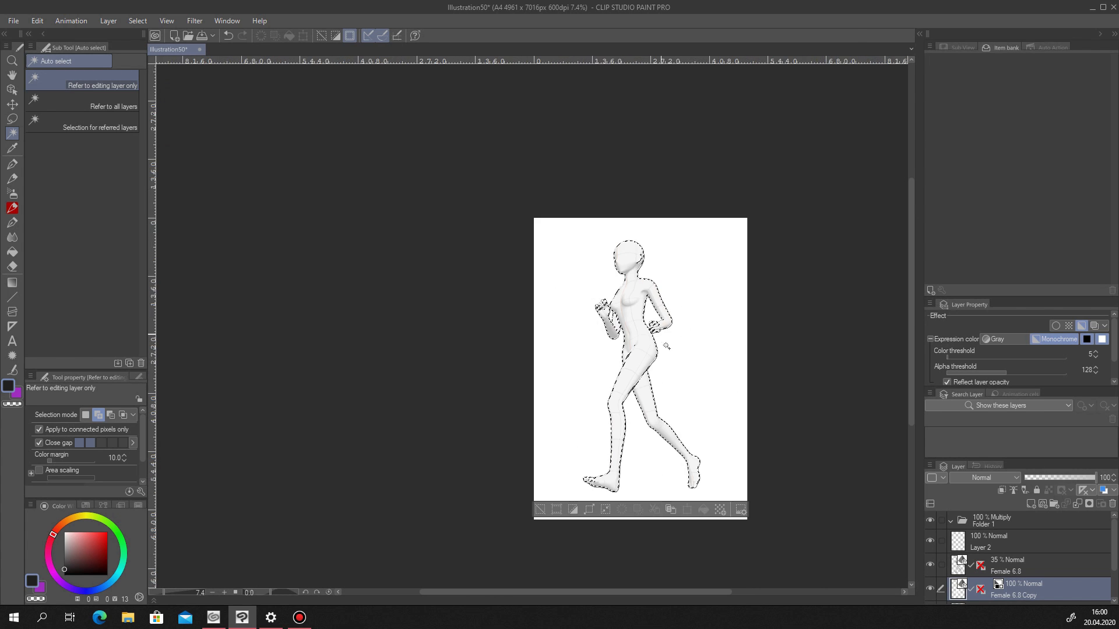
{"action": "scroll", "coordinate": [709, 452], "scroll_direction": "up", "scroll_amount": 1}
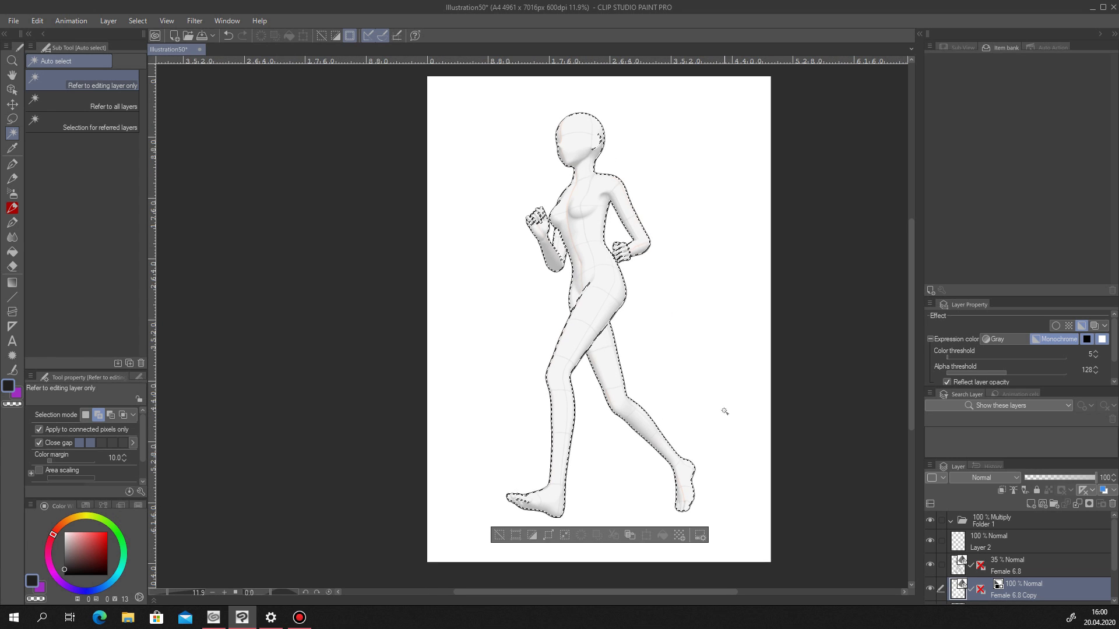
{"action": "scroll", "coordinate": [723, 415], "scroll_direction": "up", "scroll_amount": 1}
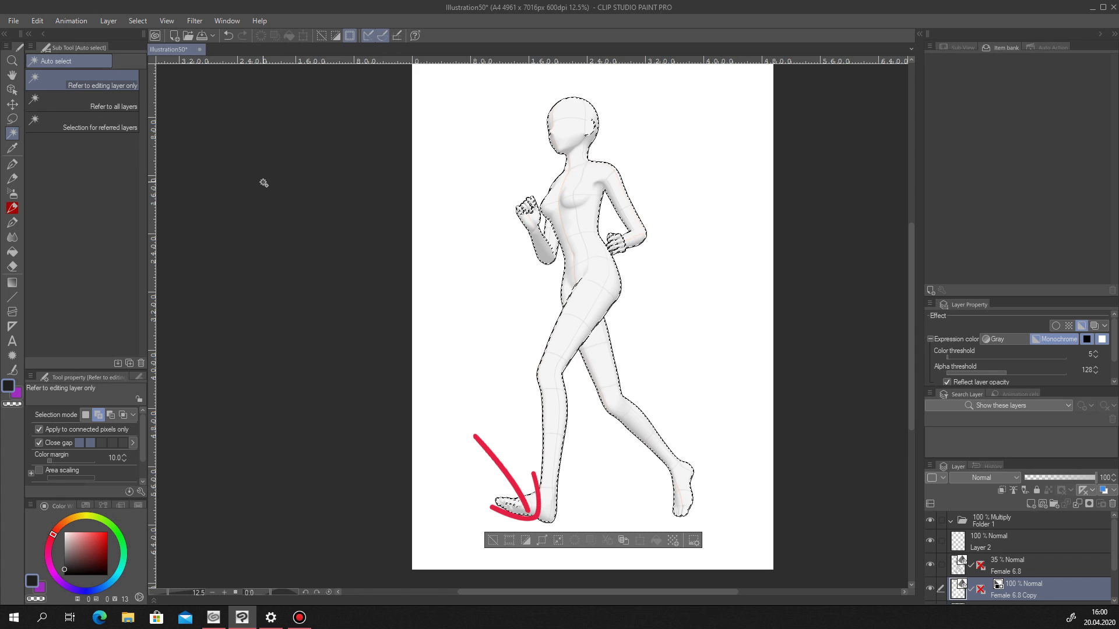
Expand the figure's selection with an expansion width of 4.
{"action": "left_click", "coordinate": [542, 540]}
{"action": "left_click", "coordinate": [838, 356]}
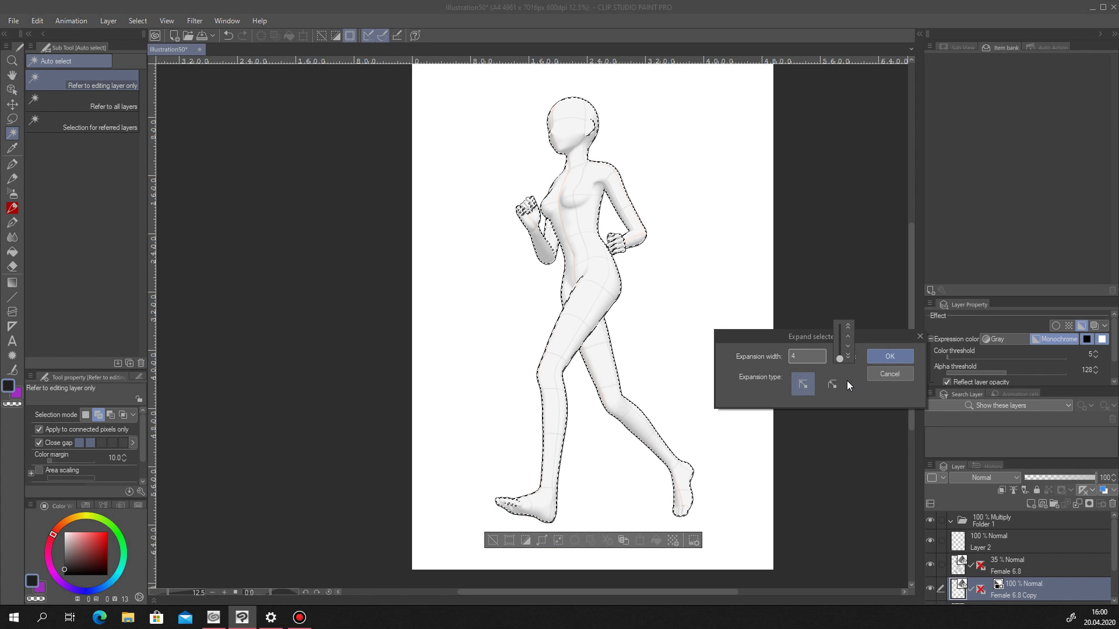
{"action": "left_click", "coordinate": [882, 357]}
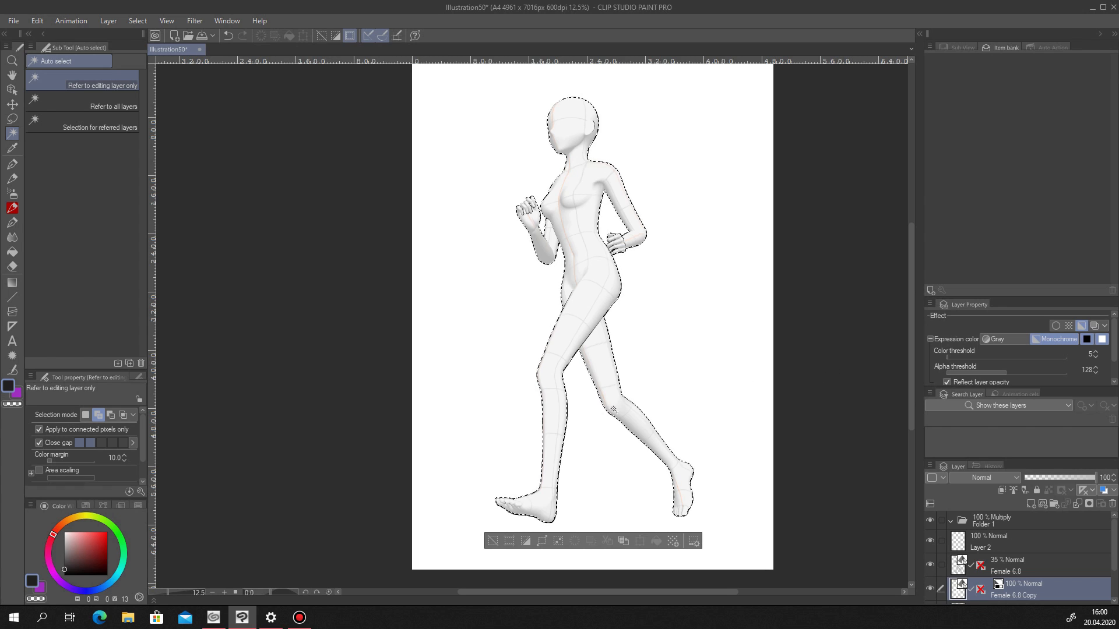
Set Layer 2 to the Multiply blending mode and fill the selected figure with a pale skin color.
{"action": "left_click", "coordinate": [85, 506]}
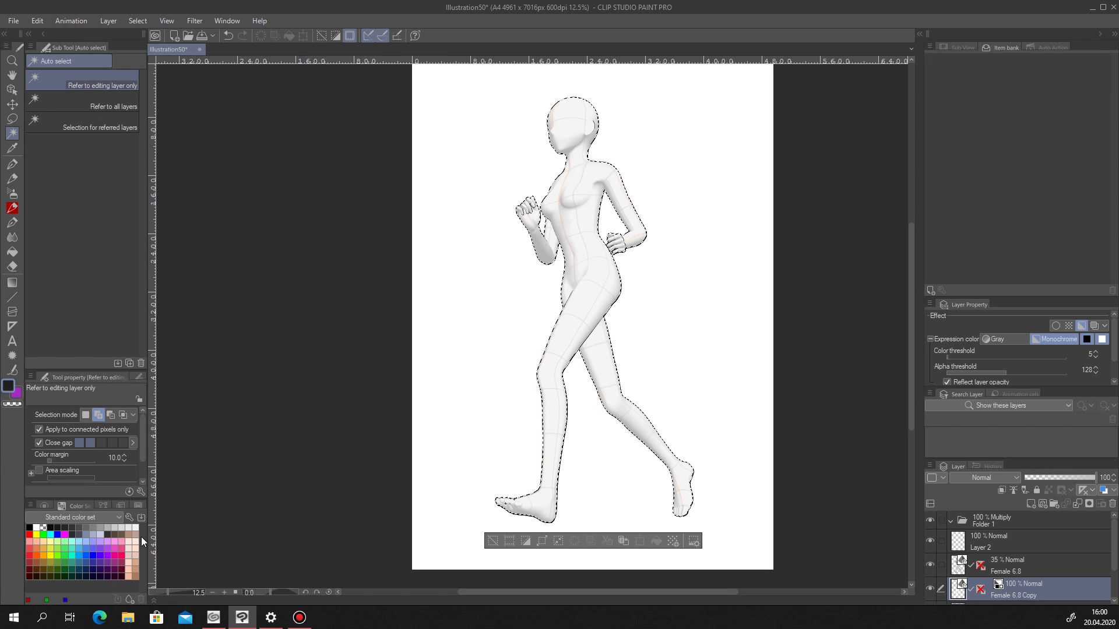
{"action": "left_click", "coordinate": [130, 548]}
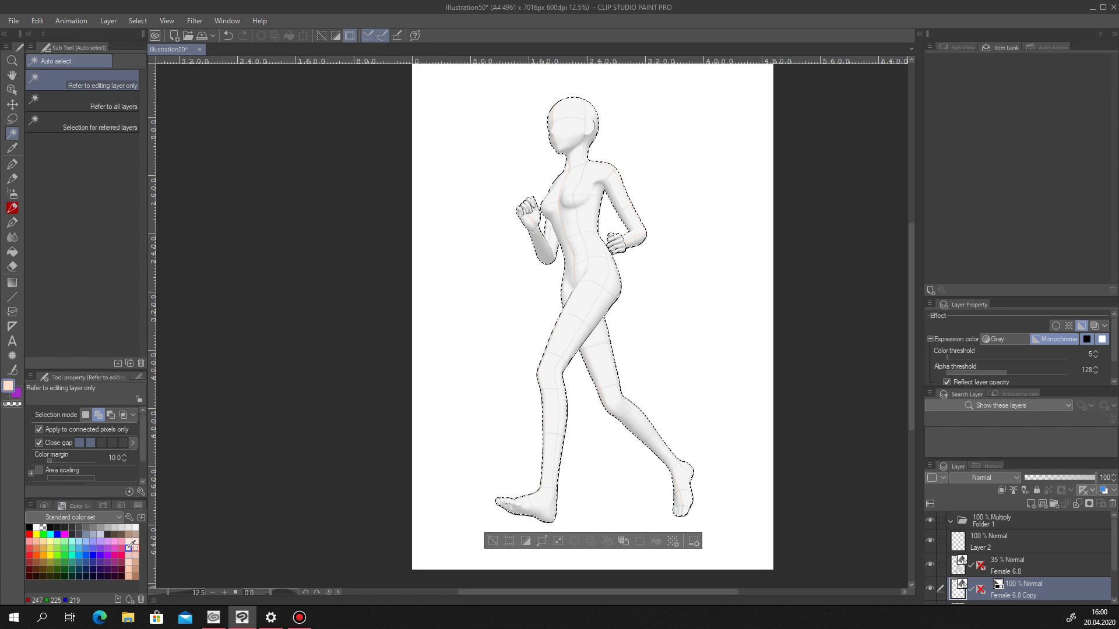
{"action": "left_click", "coordinate": [980, 547]}
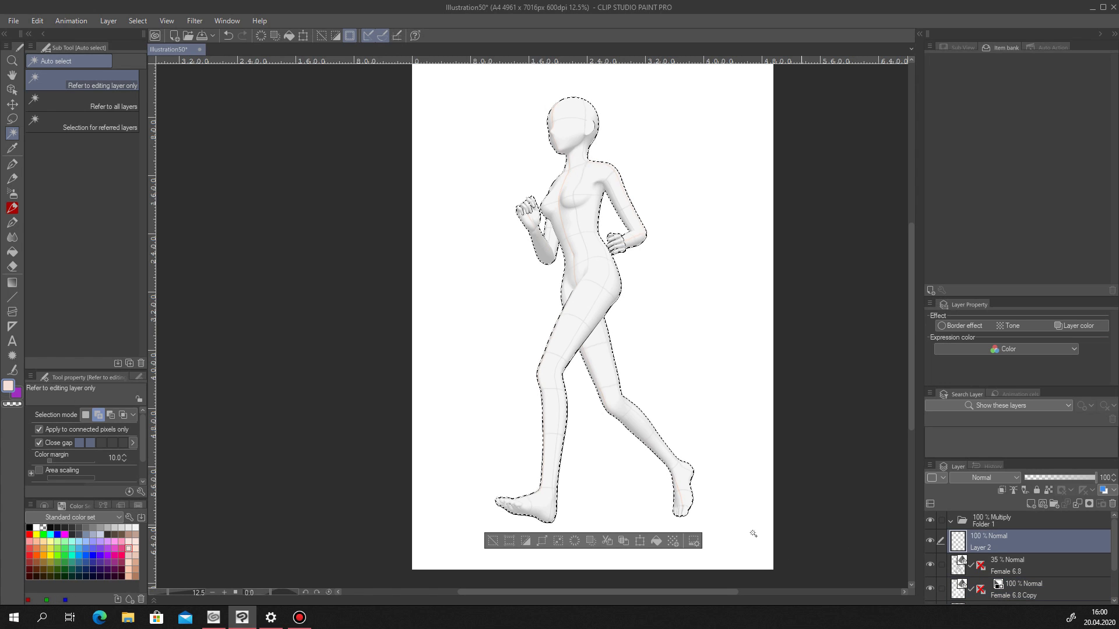
{"action": "left_click", "coordinate": [981, 477]}
{"action": "left_click", "coordinate": [960, 248]}
{"action": "left_click", "coordinate": [656, 541]}
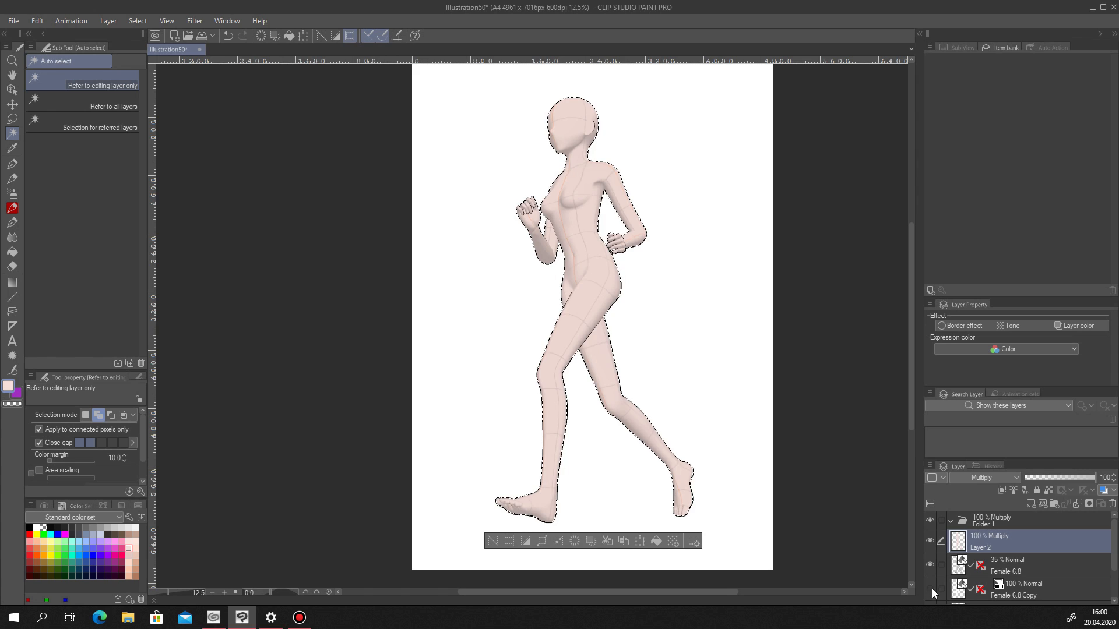
Try two other pale skin swatches as the fill of the selected figure on Layer 2.
{"action": "left_click", "coordinate": [135, 542]}
{"action": "left_click", "coordinate": [654, 543]}
{"action": "left_click", "coordinate": [128, 542]}
{"action": "left_click", "coordinate": [654, 545]}
Refill the figure on Layer 2 with a custom pale peach skin tone of hue 25, saturation 10 and value 98.
{"action": "left_click", "coordinate": [44, 505]}
{"action": "left_click", "coordinate": [61, 526]}
{"action": "left_click", "coordinate": [654, 543]}
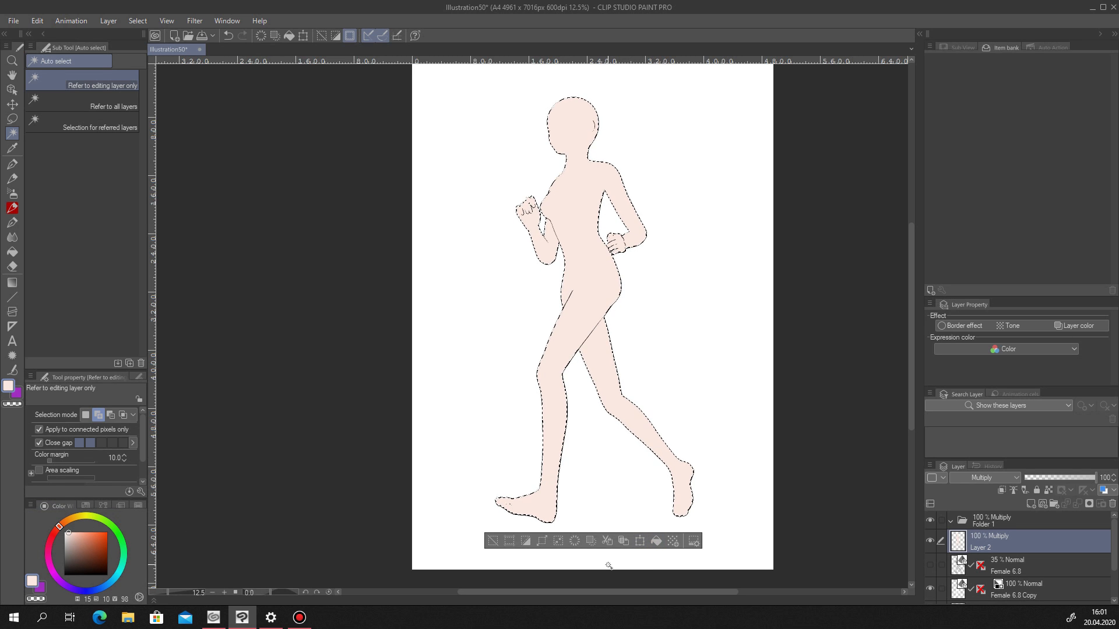
{"action": "left_click", "coordinate": [62, 524]}
{"action": "left_click", "coordinate": [657, 543]}
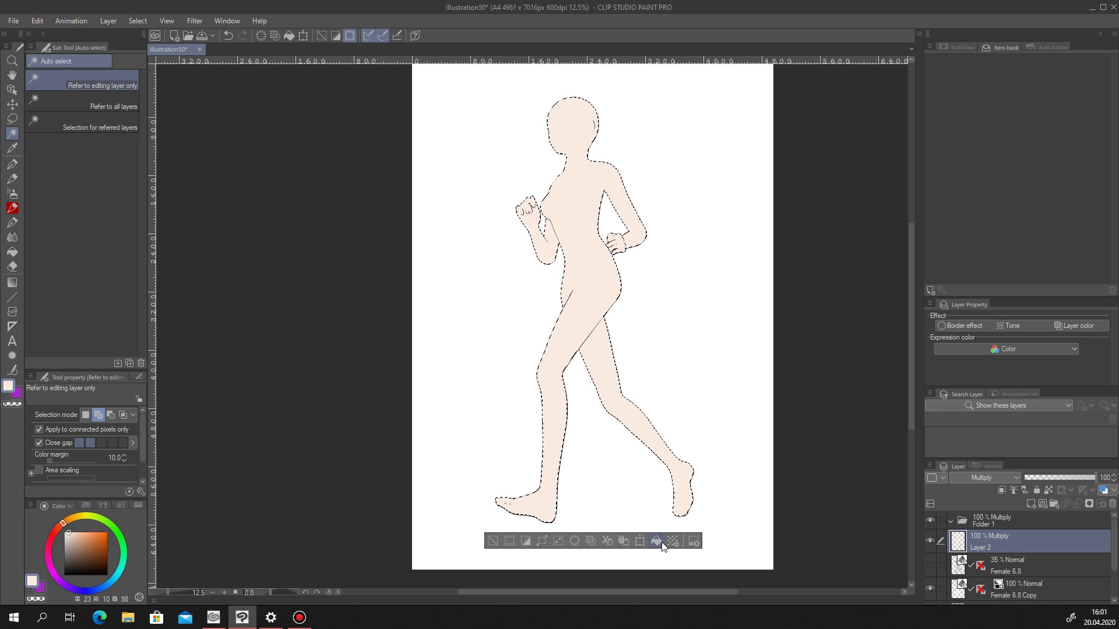
{"action": "left_click", "coordinate": [66, 520]}
{"action": "left_click", "coordinate": [655, 541]}
{"action": "left_click", "coordinate": [65, 521]}
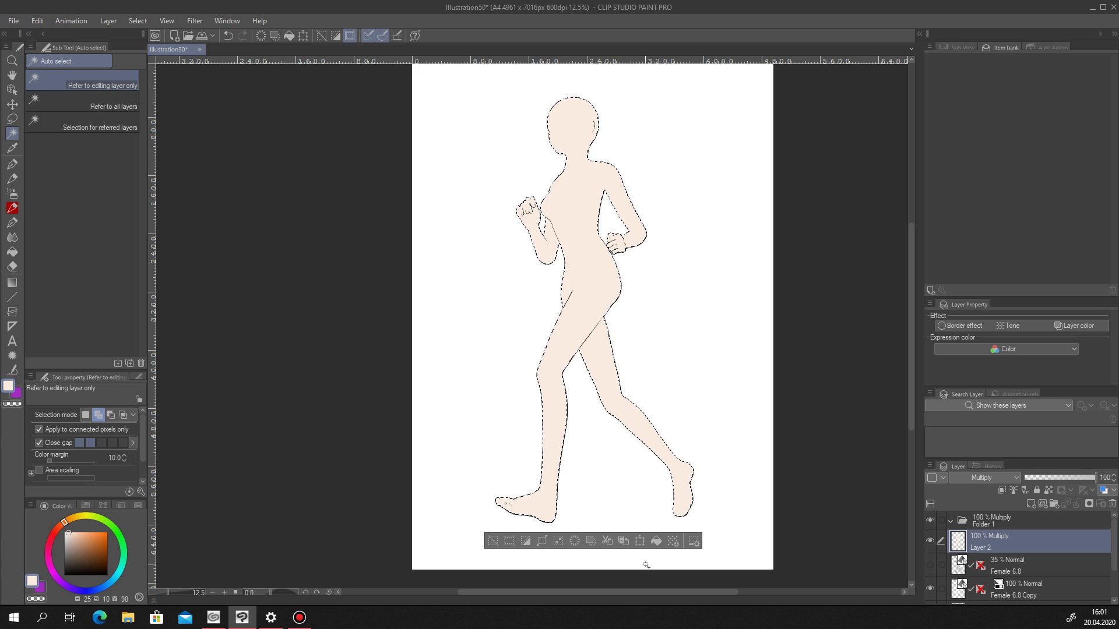
Add a new raster layer inside Folder 1 and set its blending mode to Multiply.
{"action": "left_click", "coordinate": [1032, 505]}
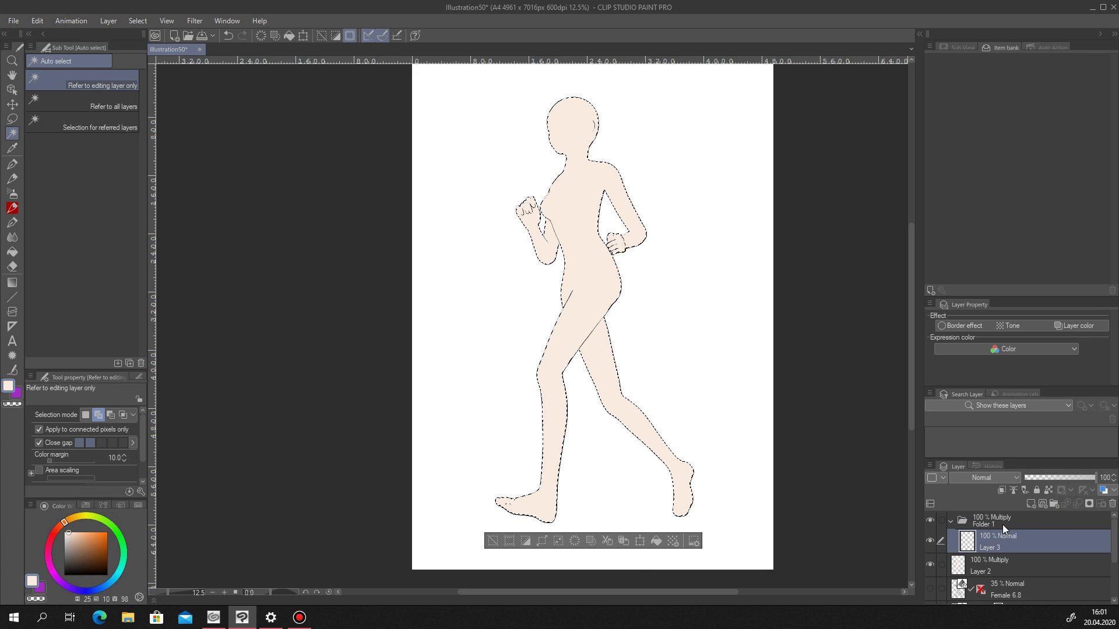
{"action": "left_click", "coordinate": [993, 477]}
{"action": "left_click", "coordinate": [973, 197]}
Choose a pink drawing color with hue 338, saturation 54 and value 100.
{"action": "left_click", "coordinate": [137, 505]}
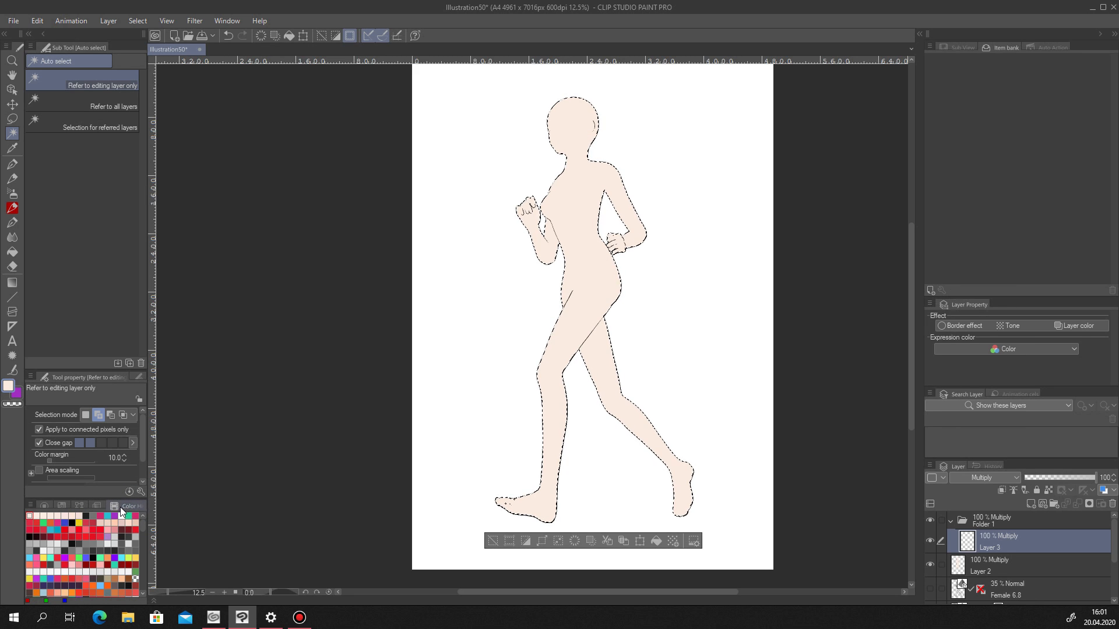
{"action": "left_click", "coordinate": [62, 505]}
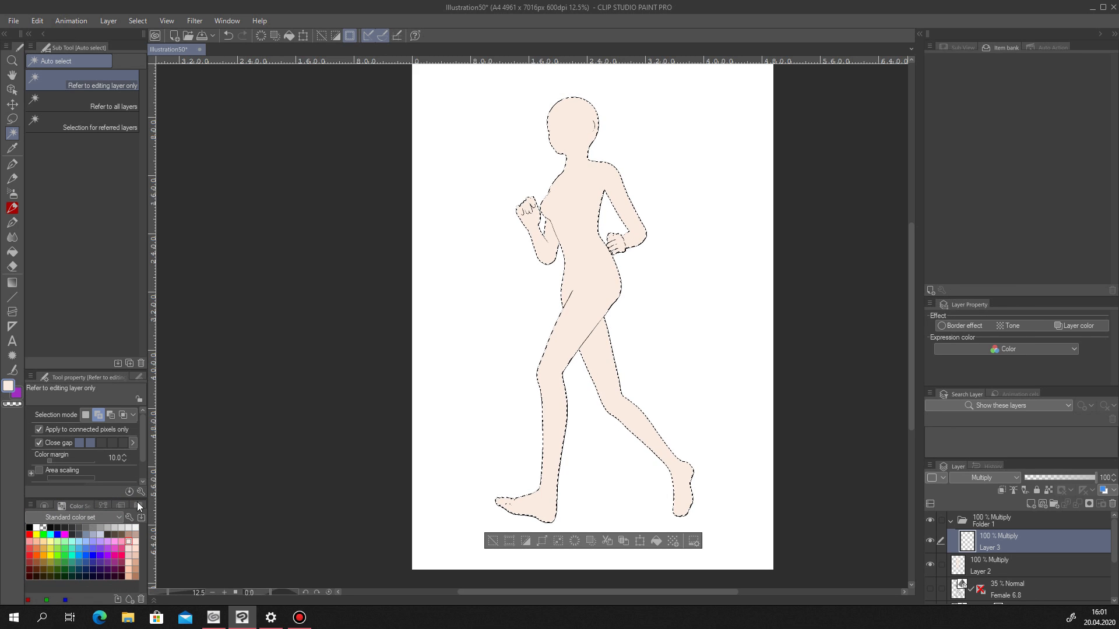
{"action": "left_click", "coordinate": [122, 556]}
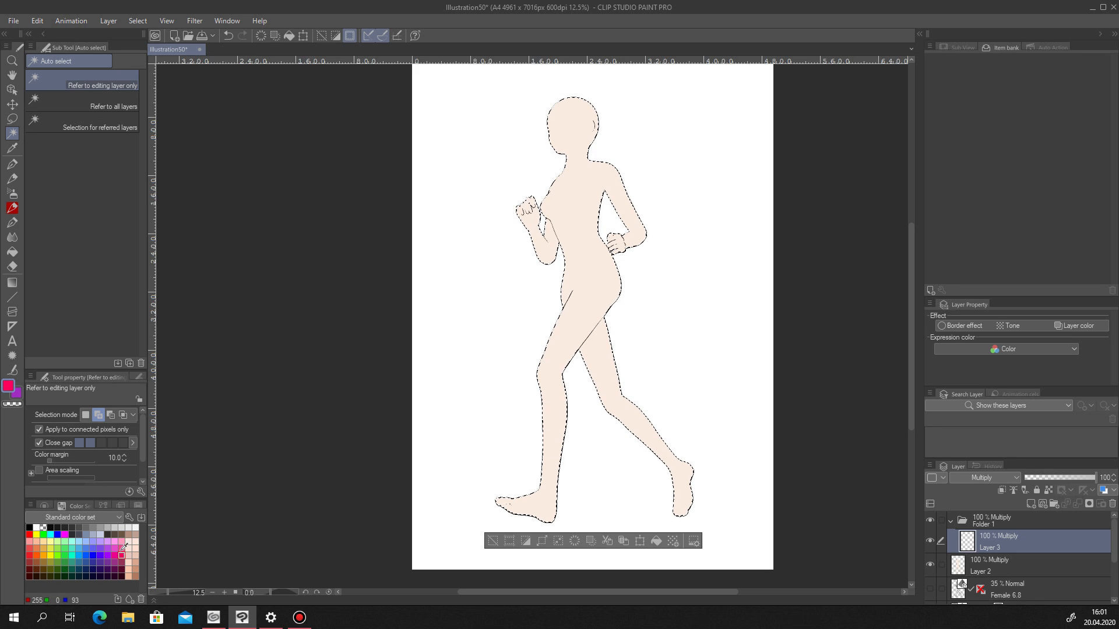
{"action": "left_click", "coordinate": [47, 506]}
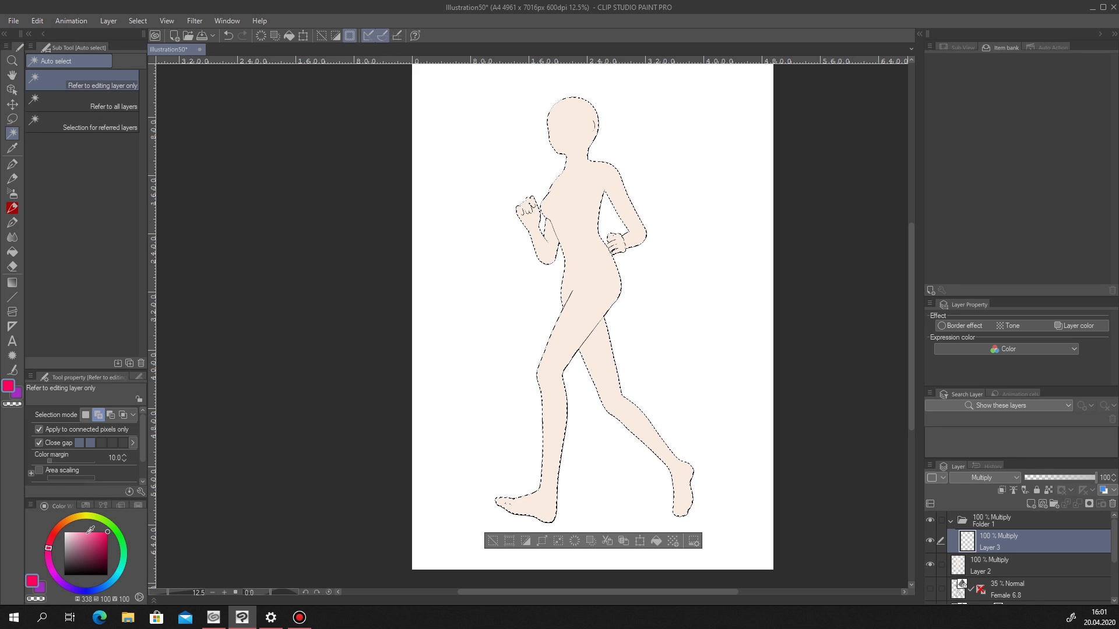
{"action": "left_click", "coordinate": [86, 533]}
Switch to the Soft airbrush, testing Spray and Soft strokes on the figure's hips and undoing them.
{"action": "left_click", "coordinate": [13, 192]}
{"action": "left_click_drag", "start_coordinate": [589, 265], "coordinate": [581, 277]}
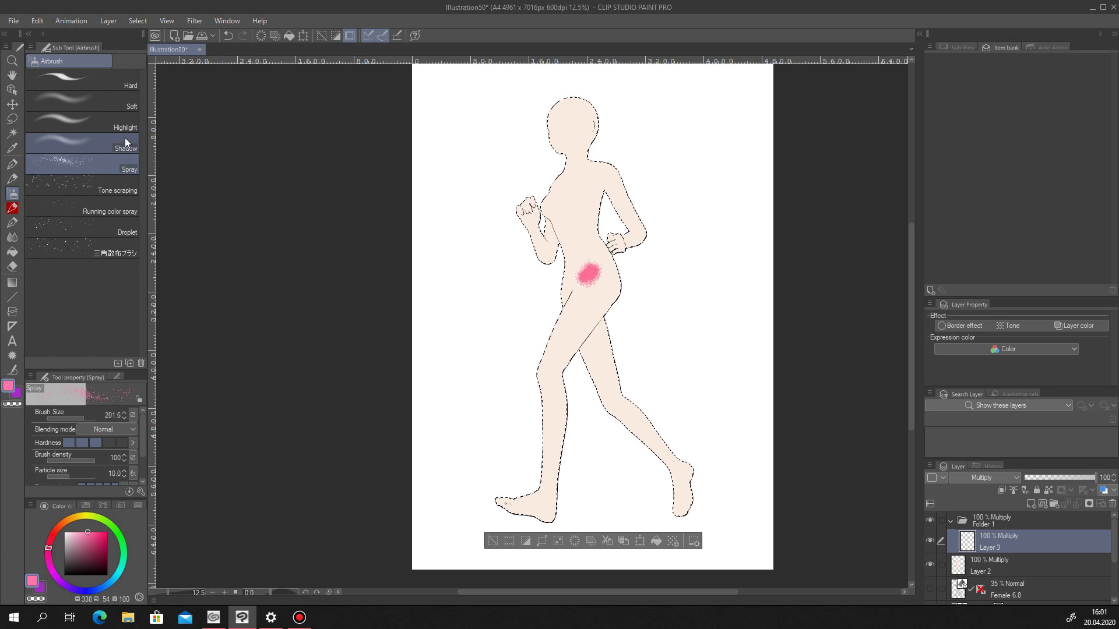
{"action": "left_click", "coordinate": [111, 101]}
{"action": "key", "text": "ctrl+z"}
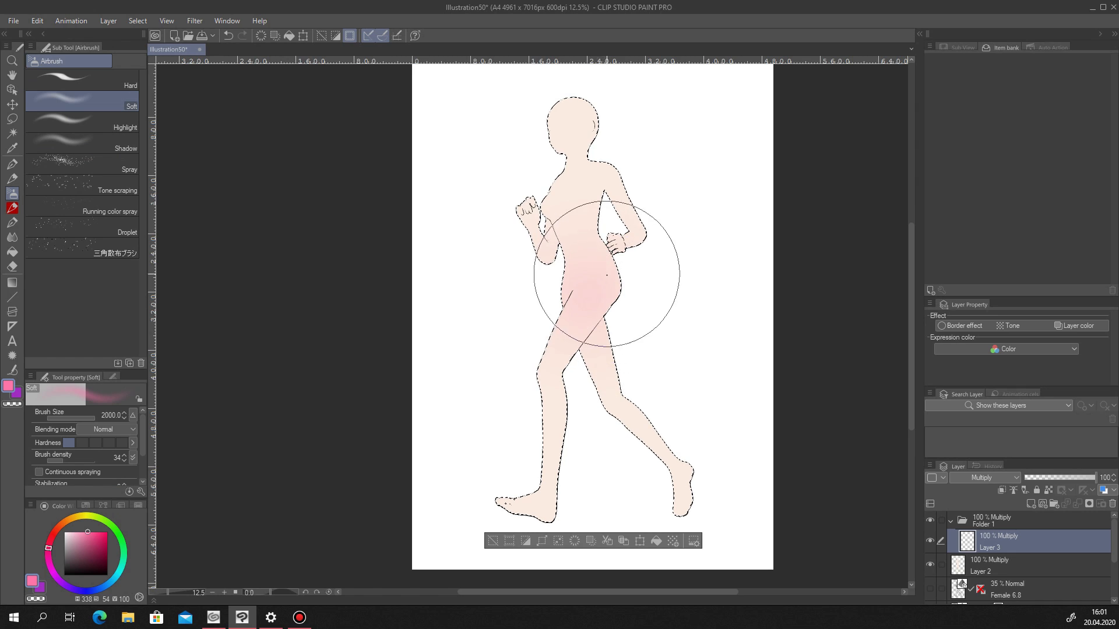
{"action": "left_click_drag", "start_coordinate": [606, 275], "coordinate": [581, 370]}
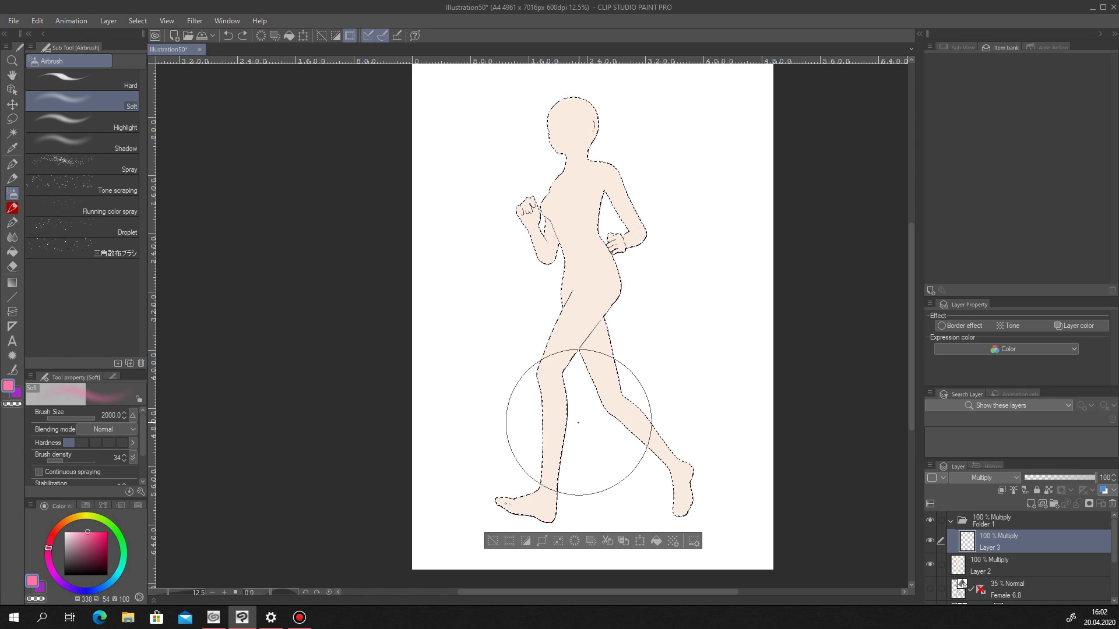
Lighten the pink to saturation 46 and set the Soft airbrush's brush size to 326.8.
{"action": "left_click_drag", "start_coordinate": [86, 530], "coordinate": [83, 531]}
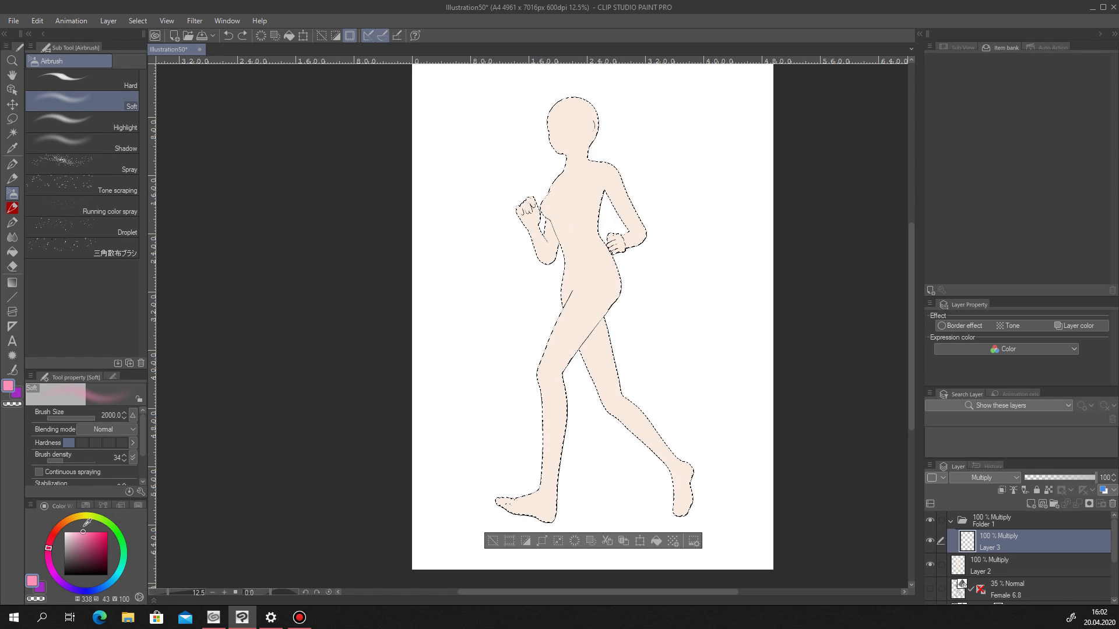
{"action": "left_click", "coordinate": [86, 417]}
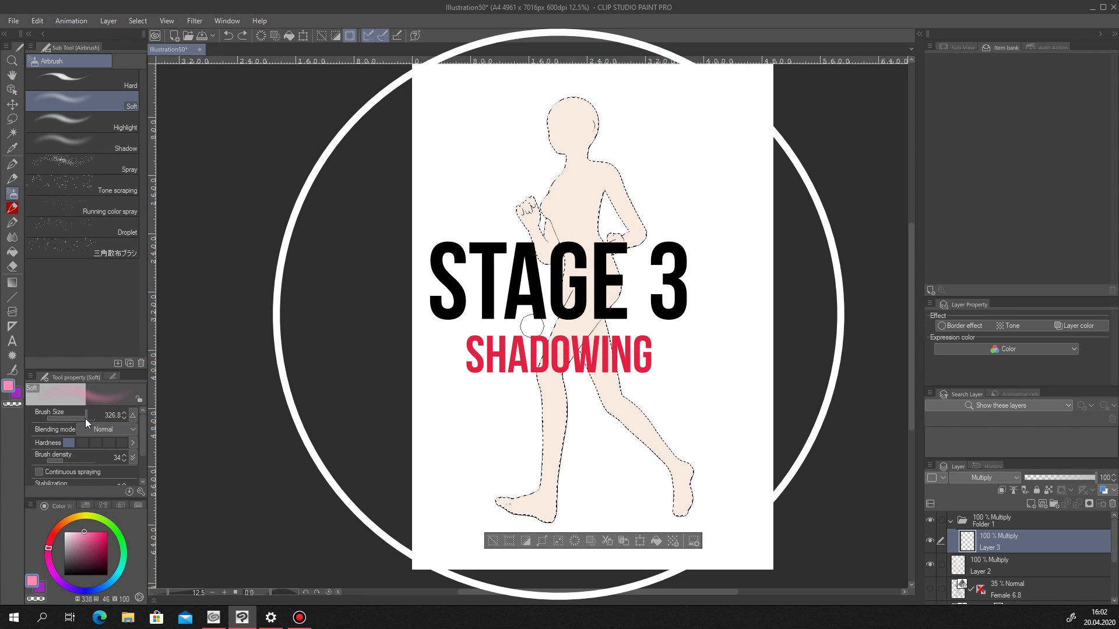
Show the shaded Female 6.8 layer again and clear the selection.
{"action": "left_click", "coordinate": [931, 592]}
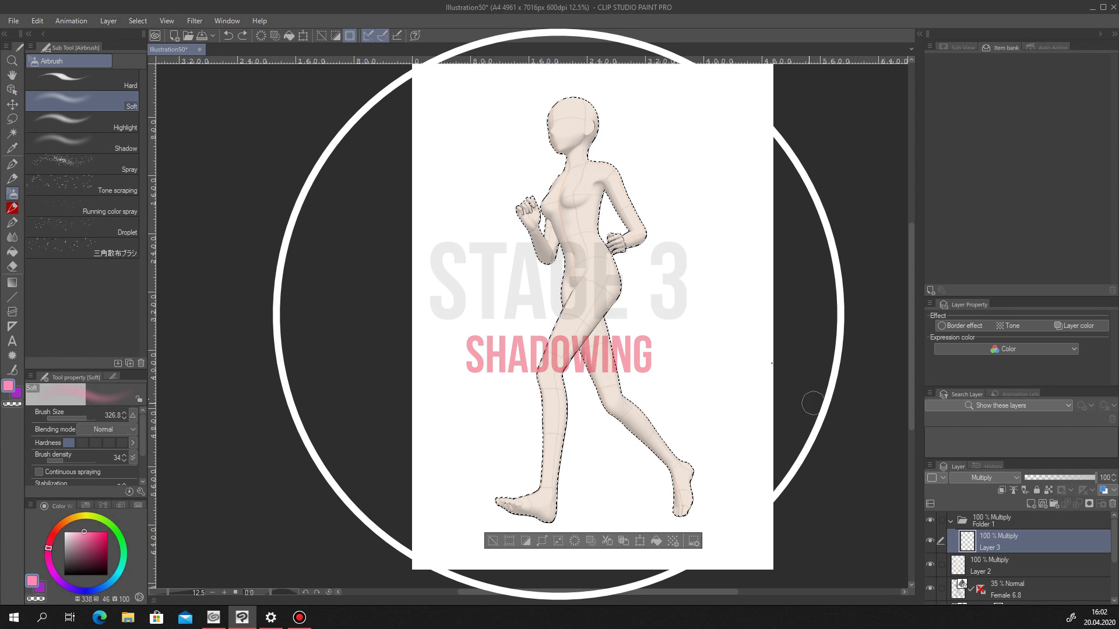
{"action": "scroll", "coordinate": [600, 125], "scroll_direction": "up", "scroll_amount": 4}
{"action": "scroll", "coordinate": [546, 286], "scroll_direction": "up", "scroll_amount": 1}
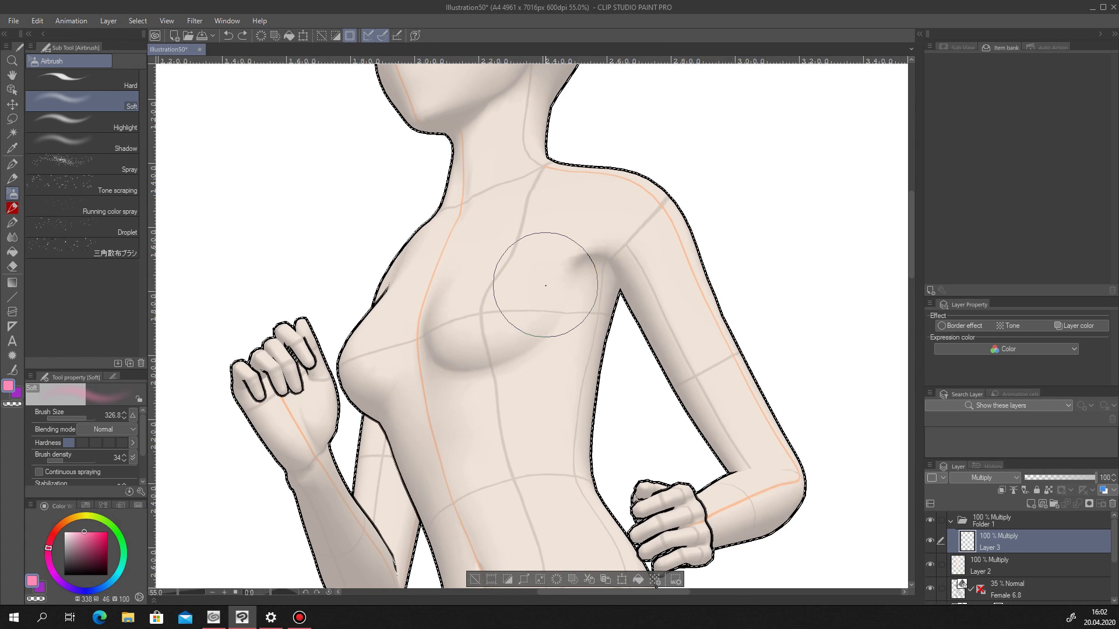
{"action": "key", "text": "ctrl+d"}
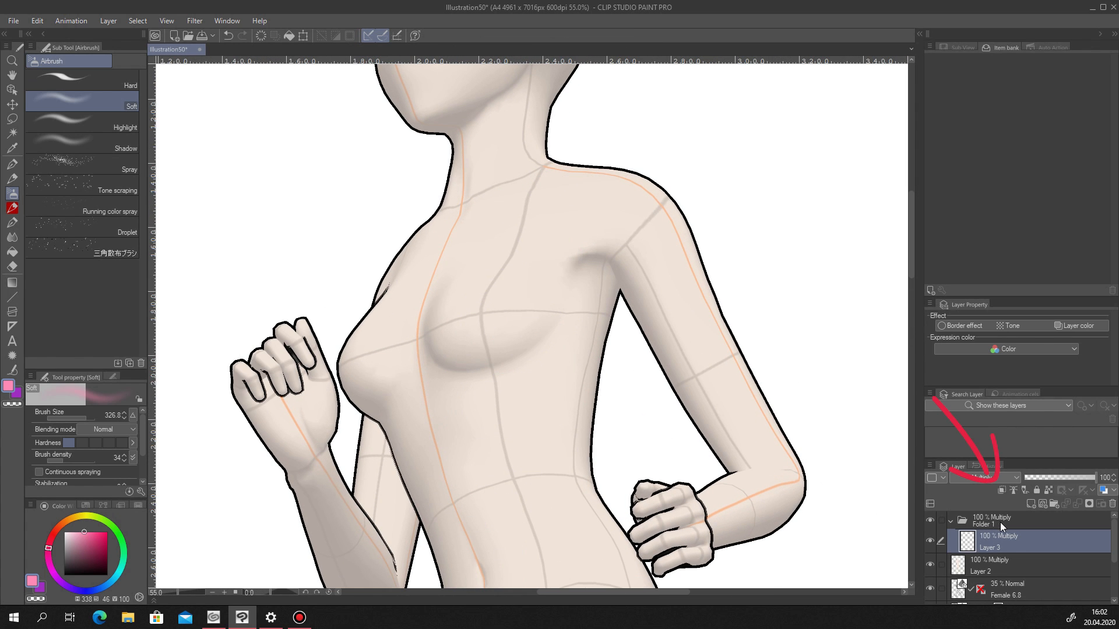
Make Layer 3 in the Multiply folder active and lasso-select the outline of the figure's nearer breast.
{"action": "left_click", "coordinate": [984, 523]}
{"action": "left_click", "coordinate": [998, 540]}
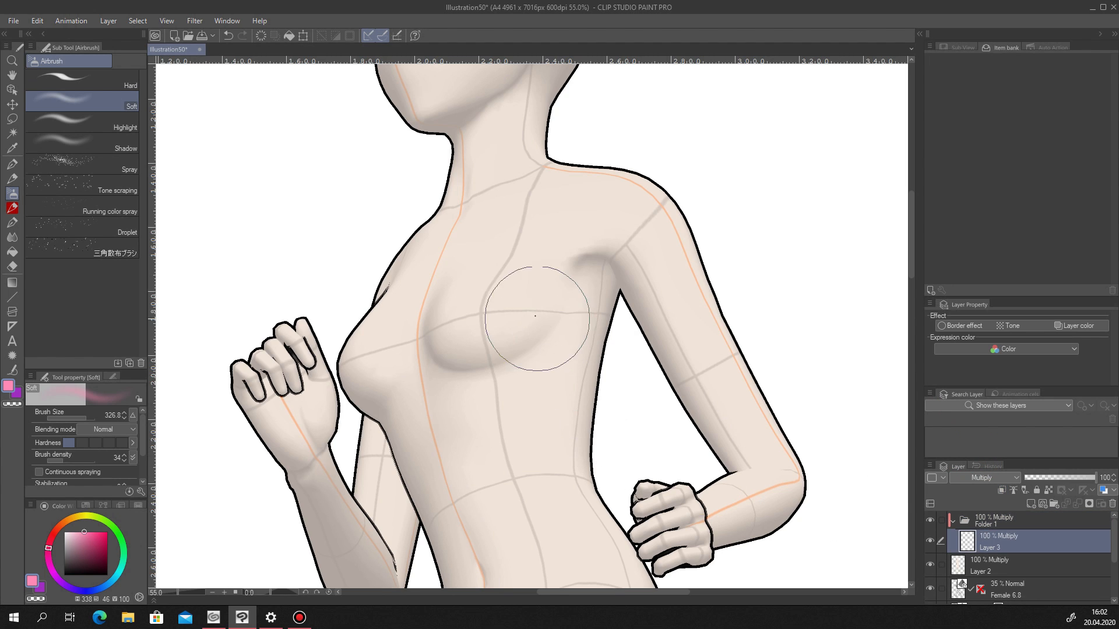
{"action": "scroll", "coordinate": [527, 344], "scroll_direction": "up", "scroll_amount": 3}
{"action": "left_click", "coordinate": [11, 121]}
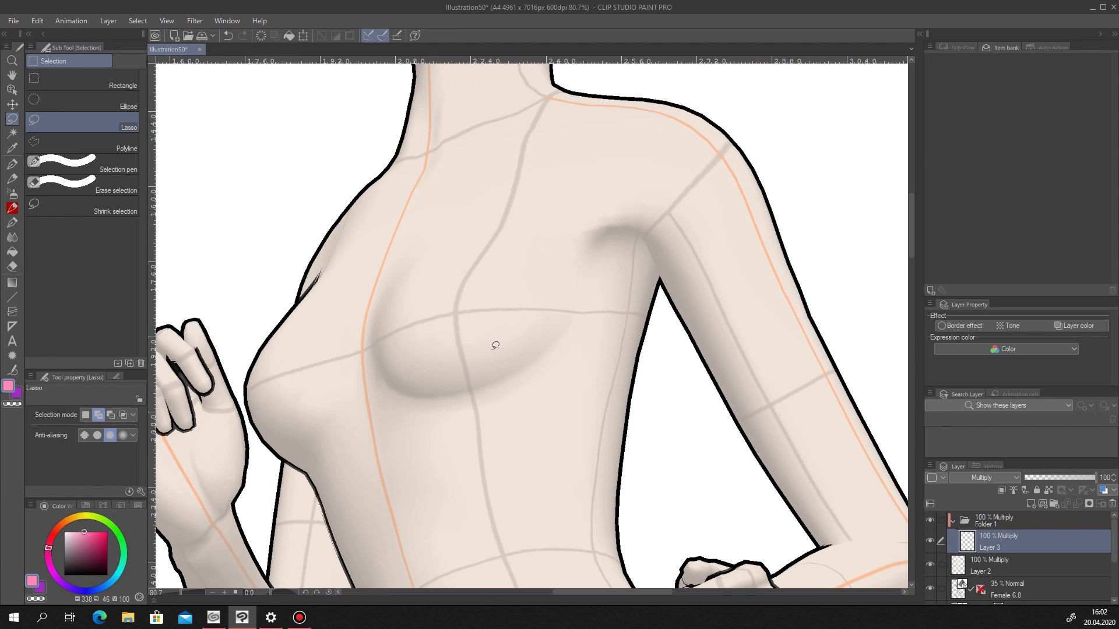
{"action": "scroll", "coordinate": [396, 353], "scroll_direction": "up", "scroll_amount": 1}
{"action": "mouse_move", "coordinate": [392, 394]}
{"action": "left_mouse_down"}
{"action": "mouse_move", "coordinate": [372, 352]}
{"action": "mouse_move", "coordinate": [393, 269]}
{"action": "mouse_move", "coordinate": [426, 236]}
{"action": "mouse_move", "coordinate": [496, 213]}
{"action": "mouse_move", "coordinate": [610, 256]}
{"action": "left_mouse_up"}
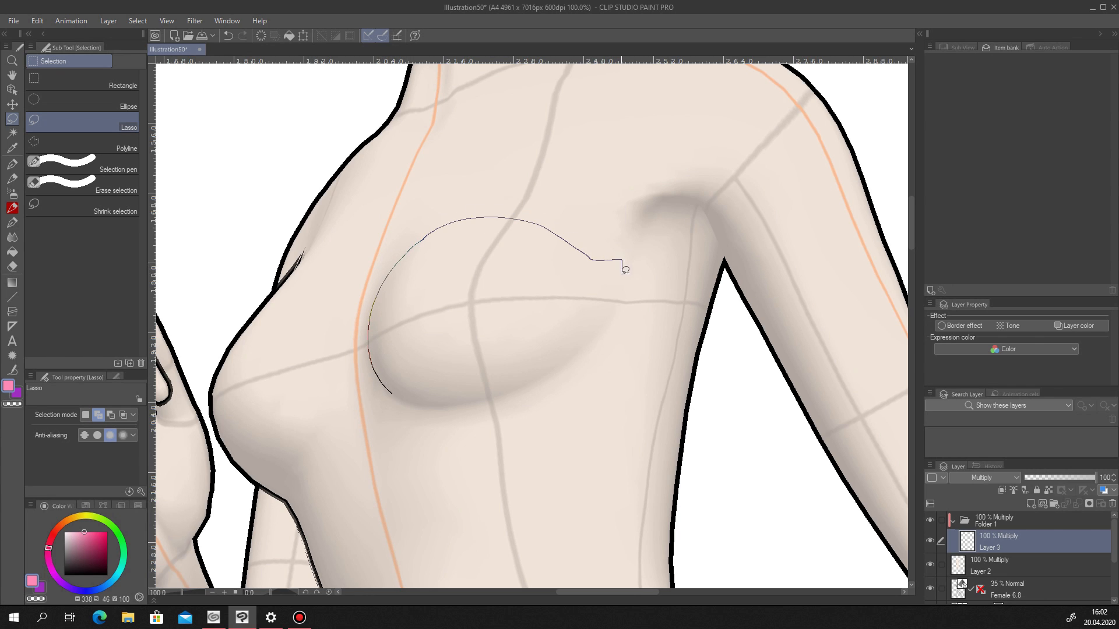
{"action": "left_click_drag", "start_coordinate": [406, 396], "coordinate": [410, 403]}
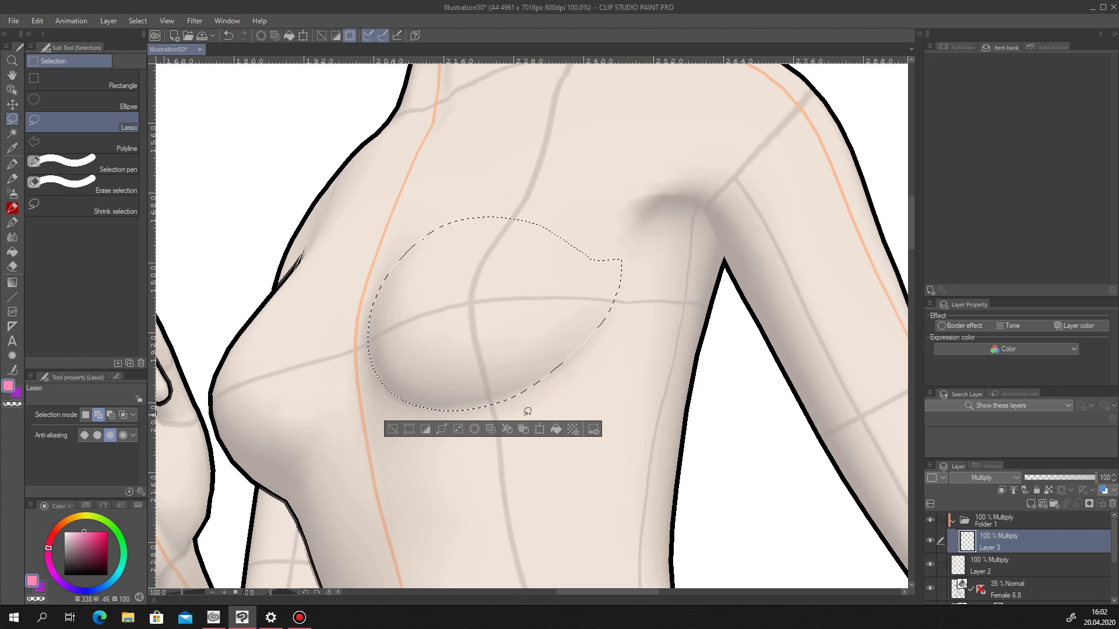
{"action": "scroll", "coordinate": [554, 382], "scroll_direction": "up", "scroll_amount": 2}
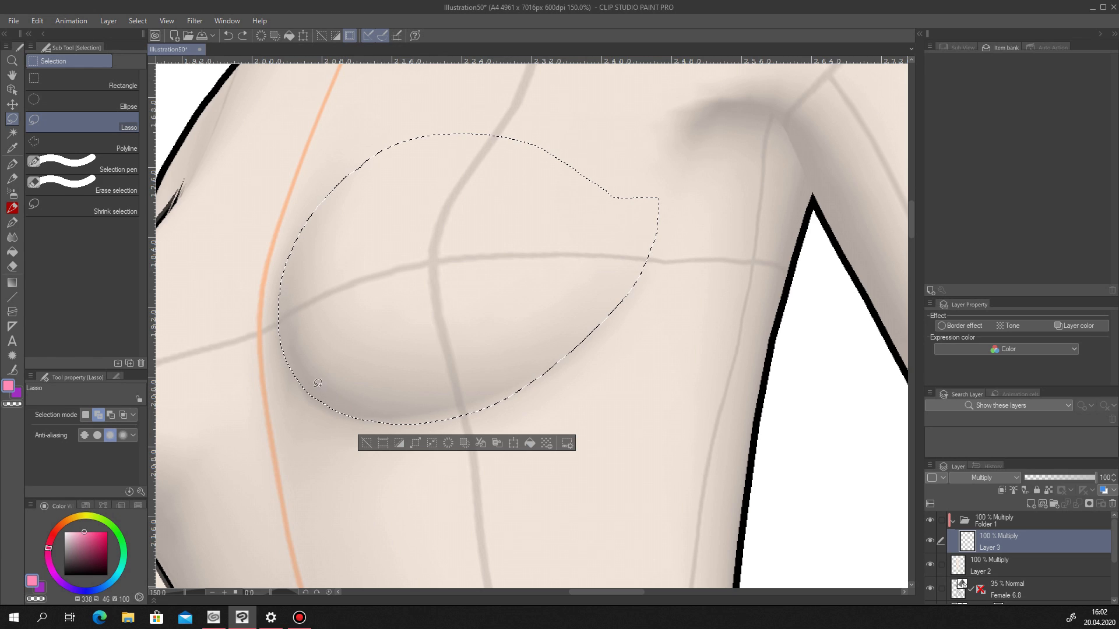
Try pink shading along the selection's lower edge with the Soft airbrush at brush size 158.3, previewing it without the Female 6.8 layer.
{"action": "left_click", "coordinate": [12, 193]}
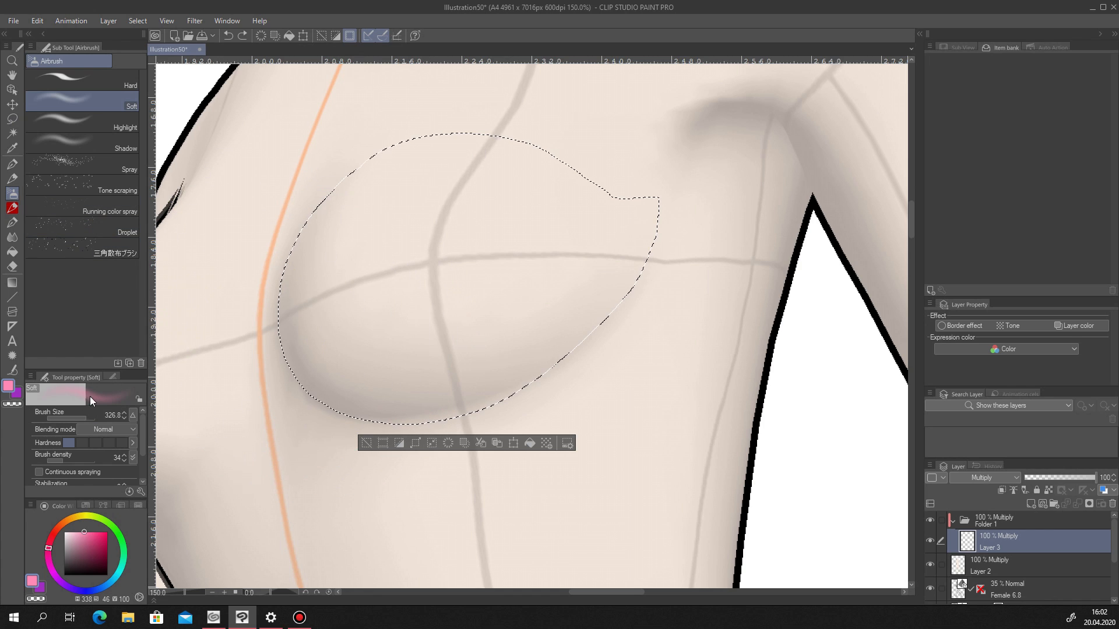
{"action": "left_click", "coordinate": [83, 418]}
{"action": "mouse_move", "coordinate": [332, 157]}
{"action": "left_mouse_down"}
{"action": "mouse_move", "coordinate": [296, 224]}
{"action": "mouse_move", "coordinate": [267, 334]}
{"action": "mouse_move", "coordinate": [289, 404]}
{"action": "left_mouse_up"}
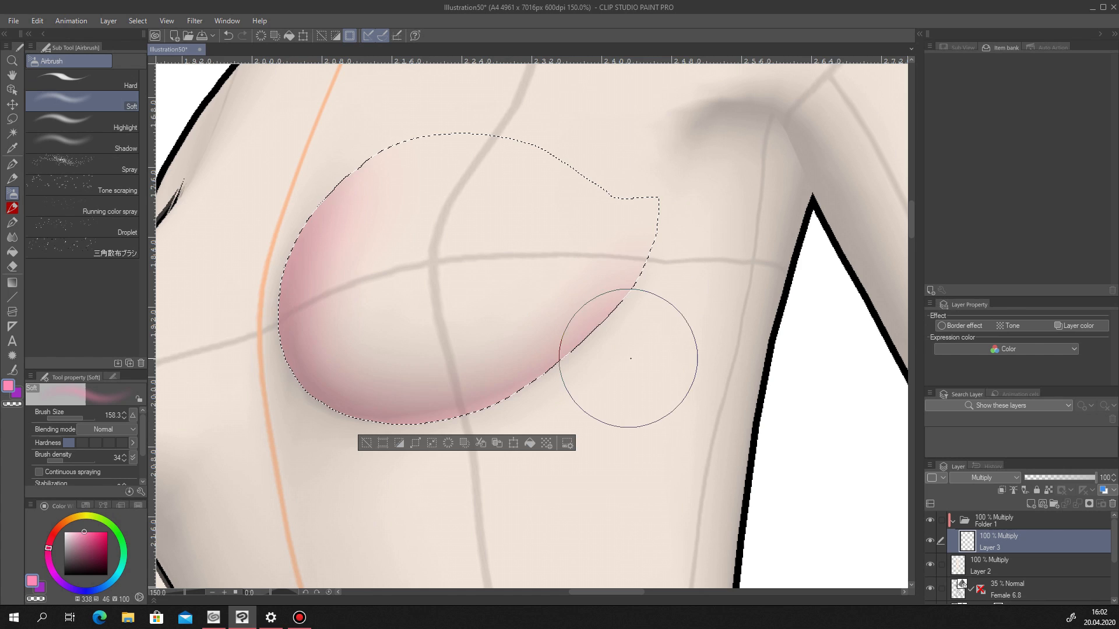
{"action": "key", "text": "ctrl+z"}
{"action": "mouse_move", "coordinate": [681, 324]}
{"action": "left_mouse_down"}
{"action": "mouse_move", "coordinate": [590, 351]}
{"action": "mouse_move", "coordinate": [499, 406]}
{"action": "mouse_move", "coordinate": [402, 440]}
{"action": "mouse_move", "coordinate": [311, 413]}
{"action": "mouse_move", "coordinate": [375, 175]}
{"action": "left_mouse_up"}
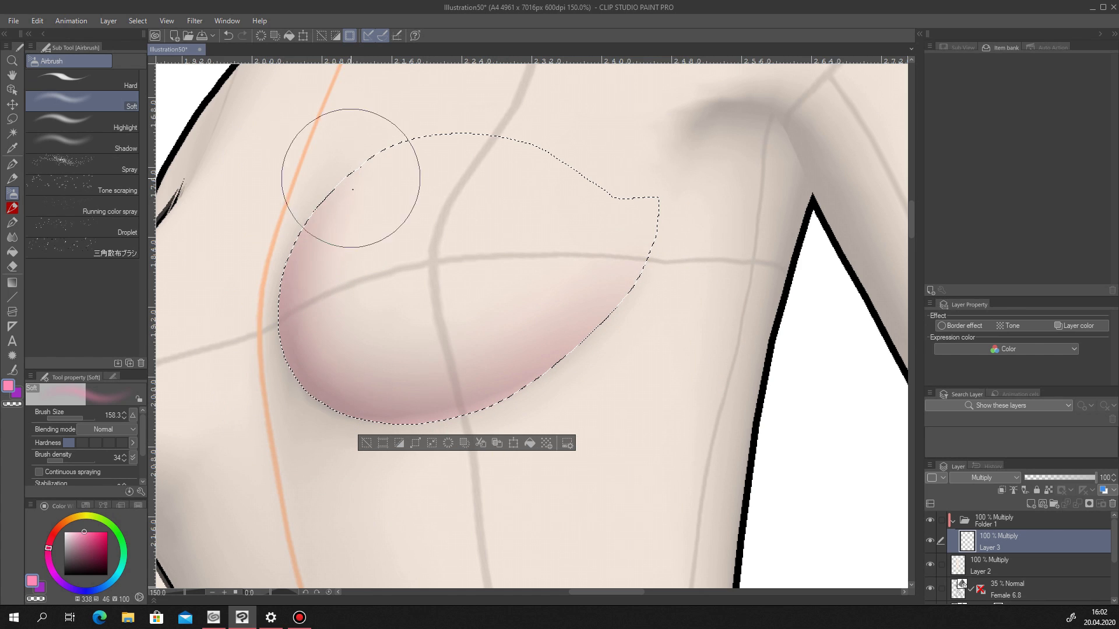
{"action": "scroll", "coordinate": [379, 291], "scroll_direction": "down", "scroll_amount": 5}
{"action": "scroll", "coordinate": [390, 351], "scroll_direction": "down", "scroll_amount": 1}
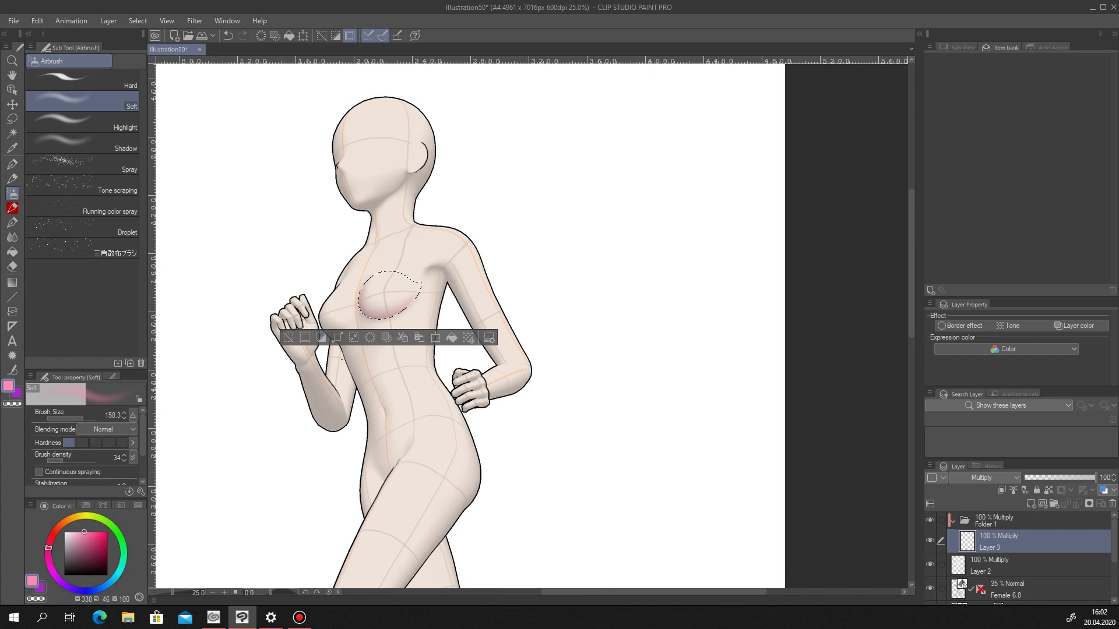
{"action": "left_click", "coordinate": [929, 589]}
{"action": "left_click", "coordinate": [929, 590]}
{"action": "scroll", "coordinate": [469, 342], "scroll_direction": "up", "scroll_amount": 3}
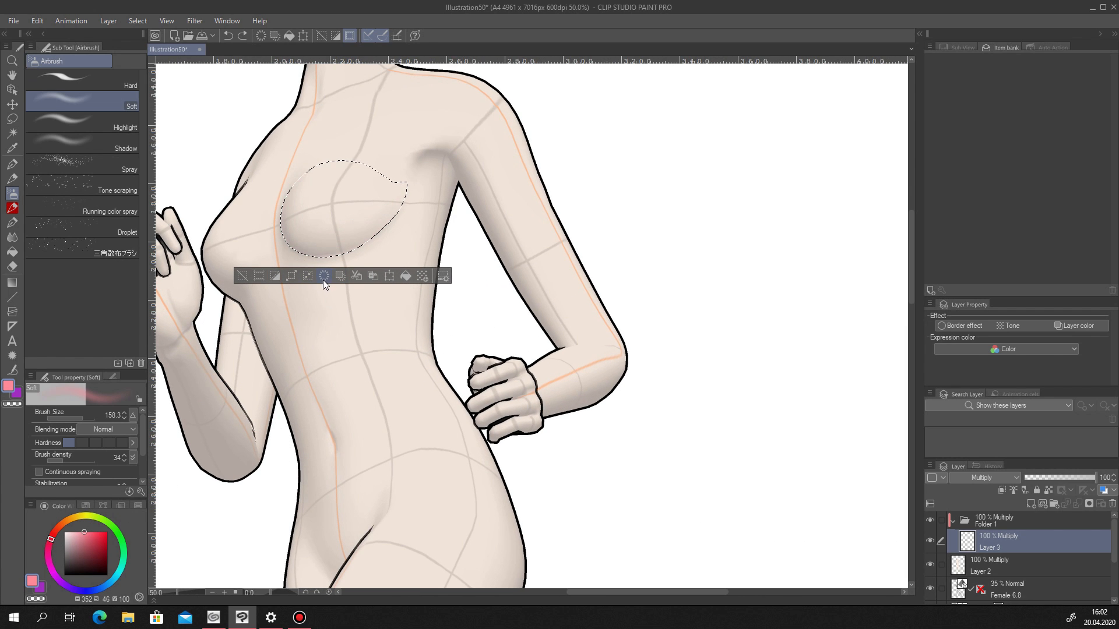
Try shading the selected breast in pink with hue 352, preview it without the Female 6.8 layer, and undo it.
{"action": "mouse_move", "coordinate": [279, 187]}
{"action": "left_mouse_down"}
{"action": "mouse_move", "coordinate": [280, 237]}
{"action": "mouse_move", "coordinate": [298, 256]}
{"action": "mouse_move", "coordinate": [398, 223]}
{"action": "mouse_move", "coordinate": [402, 212]}
{"action": "mouse_move", "coordinate": [342, 251]}
{"action": "mouse_move", "coordinate": [274, 244]}
{"action": "mouse_move", "coordinate": [343, 160]}
{"action": "mouse_move", "coordinate": [406, 217]}
{"action": "mouse_move", "coordinate": [424, 214]}
{"action": "mouse_move", "coordinate": [319, 251]}
{"action": "mouse_move", "coordinate": [273, 183]}
{"action": "mouse_move", "coordinate": [391, 199]}
{"action": "mouse_move", "coordinate": [373, 239]}
{"action": "left_mouse_up"}
{"action": "key", "text": "ctrl+z"}
{"action": "key", "text": "ctrl+z"}
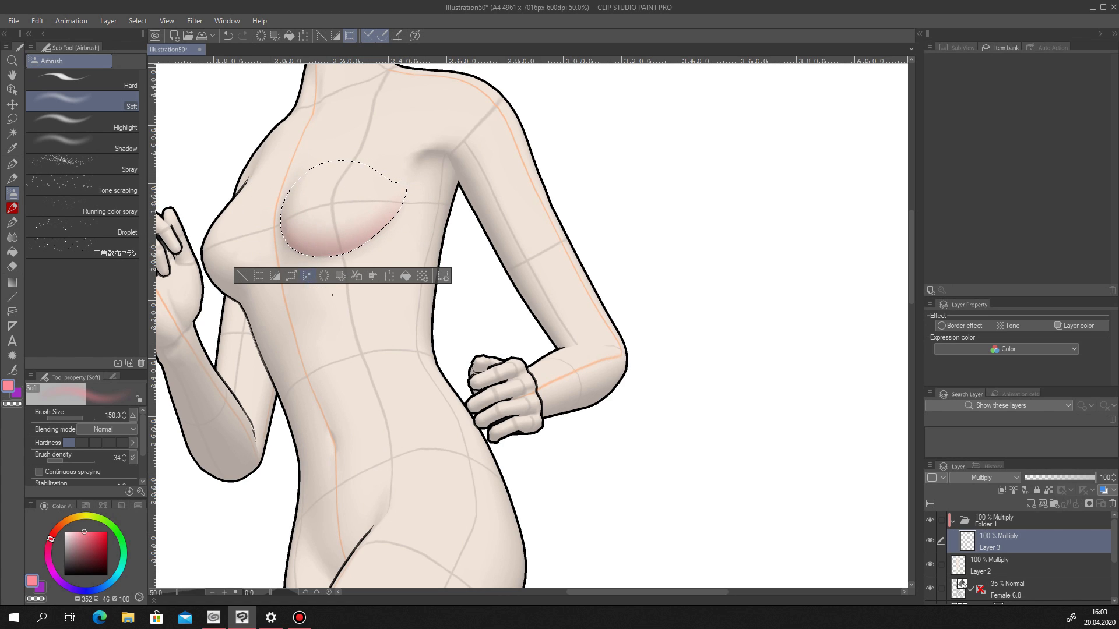
{"action": "left_click", "coordinate": [929, 592]}
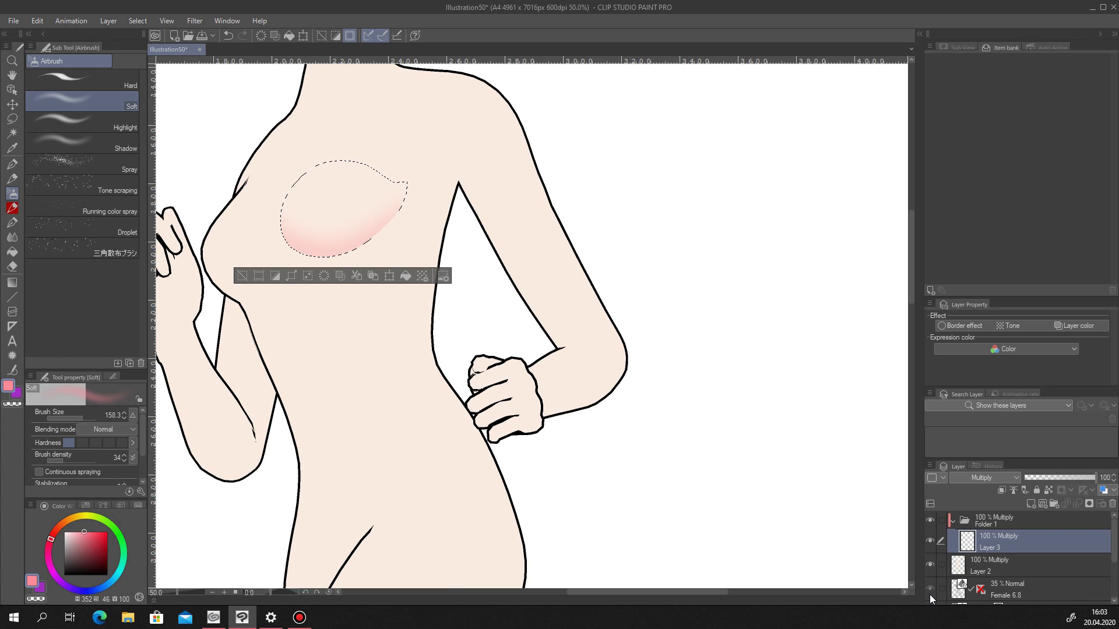
{"action": "left_click", "coordinate": [929, 593]}
{"action": "key", "text": "ctrl+z"}
Try shading the selected breast with hue 12, preview it without the Female 6.8 layer, and undo the strokes.
{"action": "left_click", "coordinate": [57, 527]}
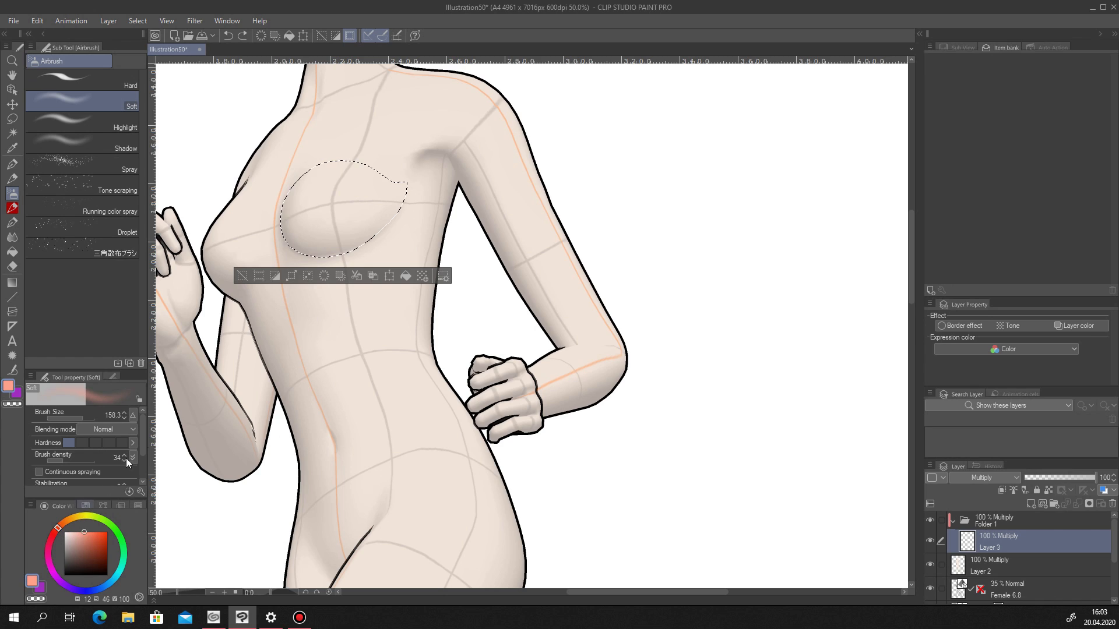
{"action": "mouse_move", "coordinate": [275, 200]}
{"action": "left_mouse_down"}
{"action": "mouse_move", "coordinate": [304, 247]}
{"action": "mouse_move", "coordinate": [385, 212]}
{"action": "left_mouse_up"}
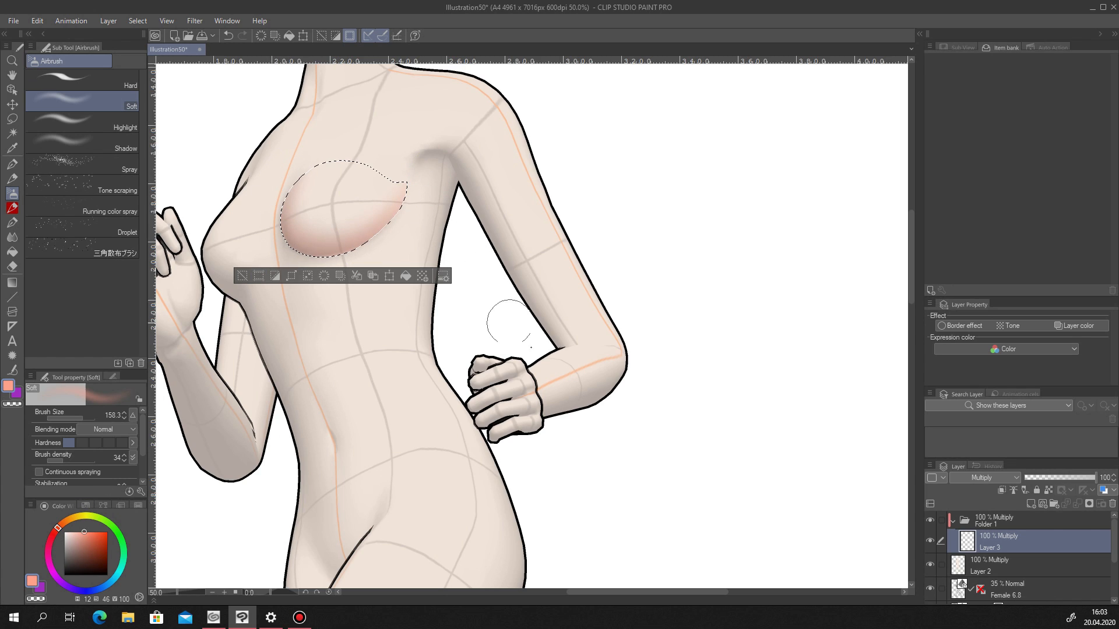
{"action": "left_click", "coordinate": [927, 590]}
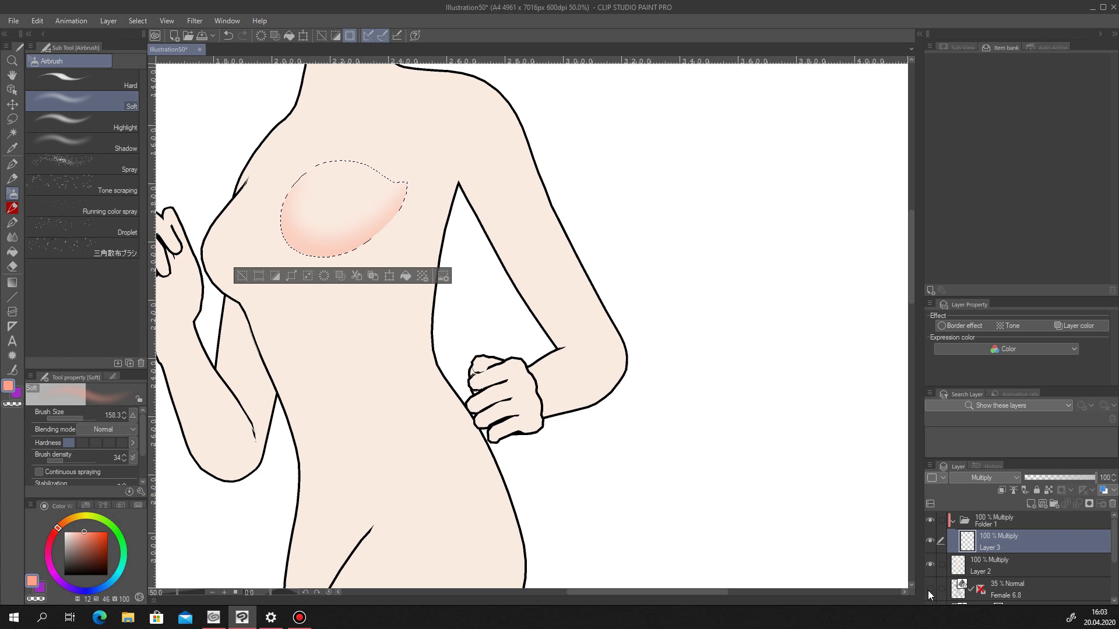
{"action": "left_click", "coordinate": [927, 591]}
{"action": "key", "text": "ctrl+z"}
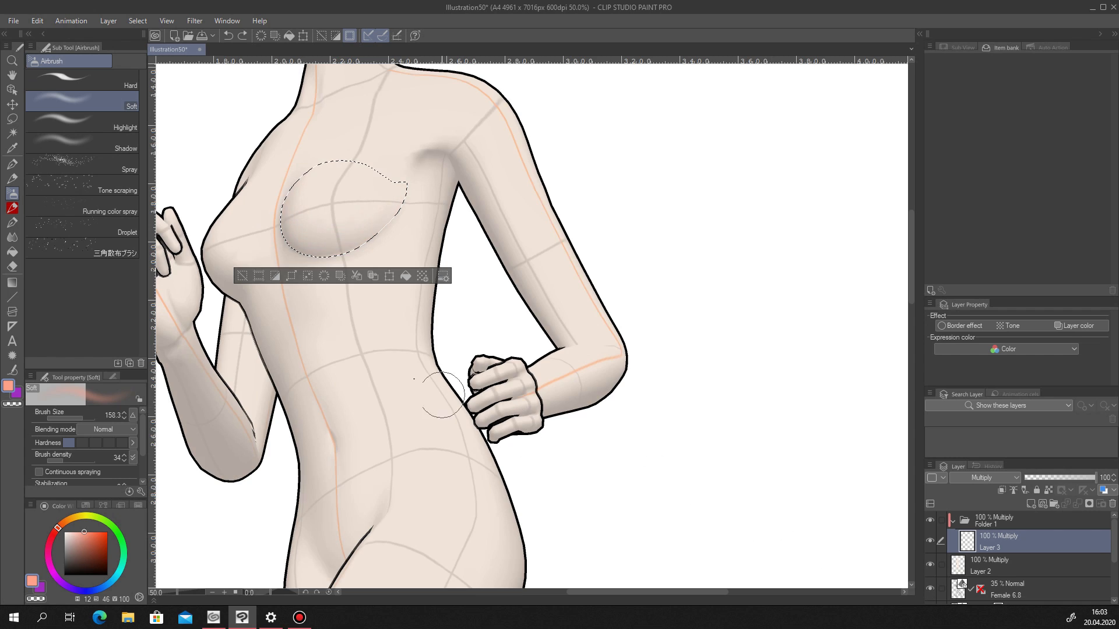
Try wider Soft airbrush strokes at brush size 289.6 inside the breast selection and undo them.
{"action": "scroll", "coordinate": [357, 335], "scroll_direction": "down", "scroll_amount": 1}
{"action": "scroll", "coordinate": [321, 233], "scroll_direction": "up", "scroll_amount": 1}
{"action": "left_click_drag", "start_coordinate": [85, 419], "coordinate": [88, 418]}
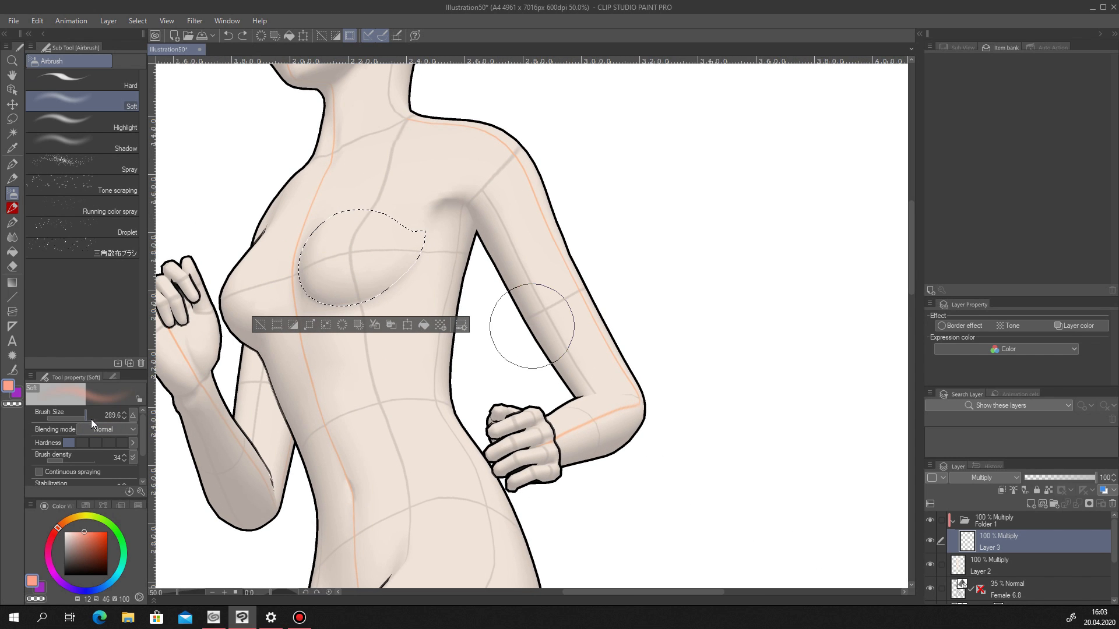
{"action": "mouse_move", "coordinate": [297, 306]}
{"action": "left_mouse_down"}
{"action": "mouse_move", "coordinate": [279, 257]}
{"action": "mouse_move", "coordinate": [306, 295]}
{"action": "mouse_move", "coordinate": [378, 310]}
{"action": "mouse_move", "coordinate": [455, 264]}
{"action": "mouse_move", "coordinate": [384, 279]}
{"action": "left_mouse_up"}
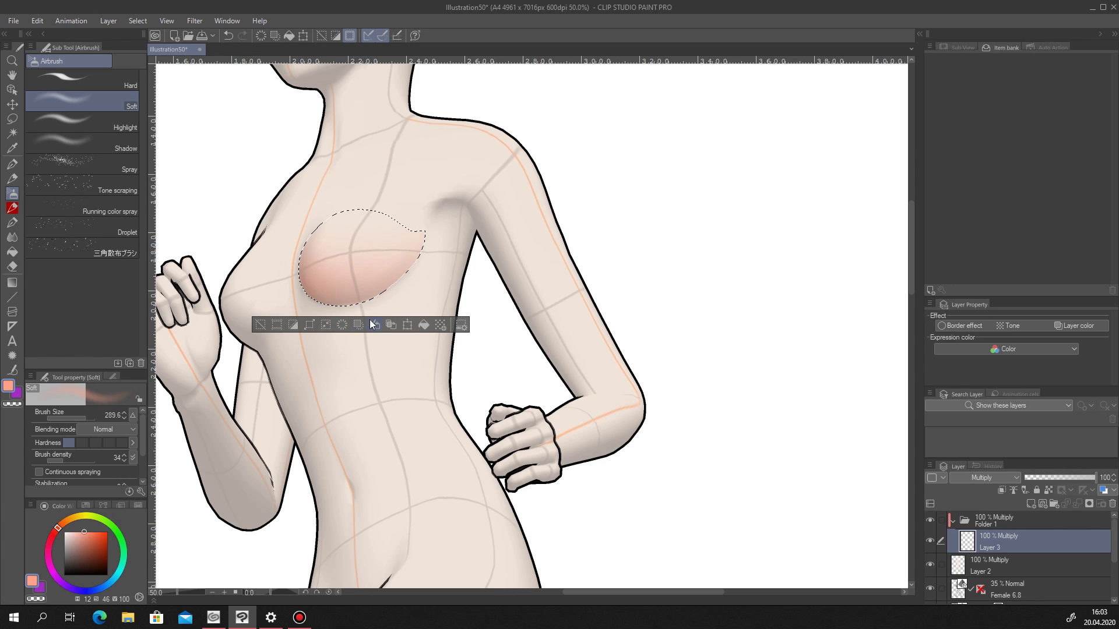
{"action": "key", "text": "ctrl+z"}
{"action": "mouse_move", "coordinate": [292, 245]}
{"action": "left_mouse_down"}
{"action": "mouse_move", "coordinate": [375, 278]}
{"action": "mouse_move", "coordinate": [467, 253]}
{"action": "mouse_move", "coordinate": [421, 291]}
{"action": "mouse_move", "coordinate": [330, 308]}
{"action": "mouse_move", "coordinate": [330, 184]}
{"action": "mouse_move", "coordinate": [392, 212]}
{"action": "mouse_move", "coordinate": [380, 244]}
{"action": "mouse_move", "coordinate": [303, 216]}
{"action": "mouse_move", "coordinate": [297, 225]}
{"action": "mouse_move", "coordinate": [376, 311]}
{"action": "mouse_move", "coordinate": [428, 284]}
{"action": "left_mouse_up"}
{"action": "key", "text": "ctrl+z"}
Try edge shading inside the selection at brush size 110.2, previewing it deselected and without the Female 6.8 layer.
{"action": "left_click", "coordinate": [82, 417]}
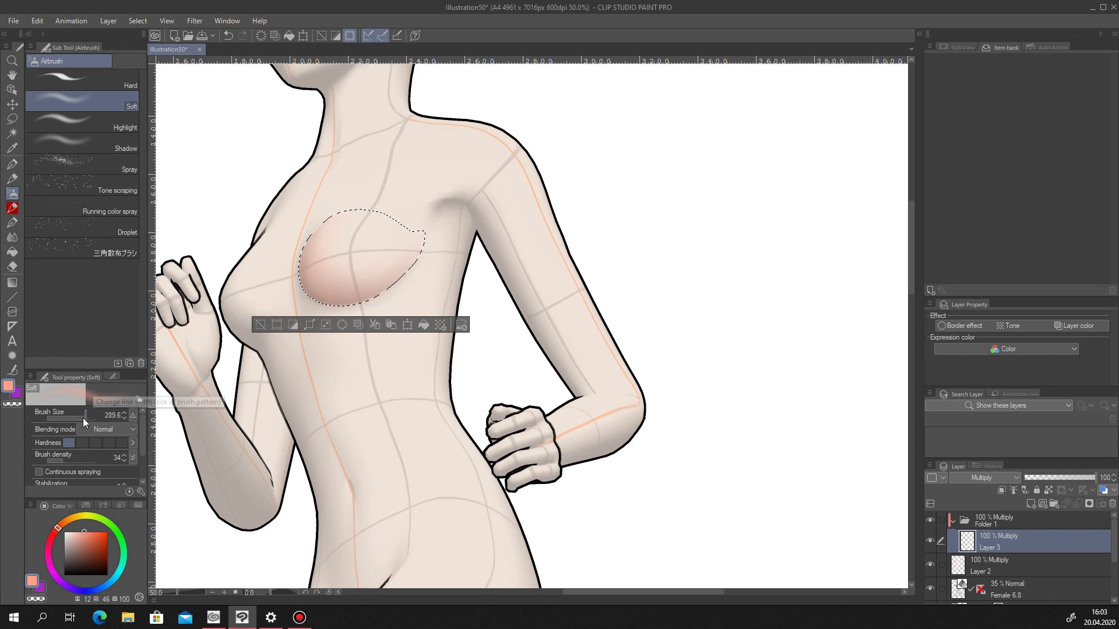
{"action": "scroll", "coordinate": [300, 245], "scroll_direction": "up", "scroll_amount": 3}
{"action": "left_click", "coordinate": [81, 417]}
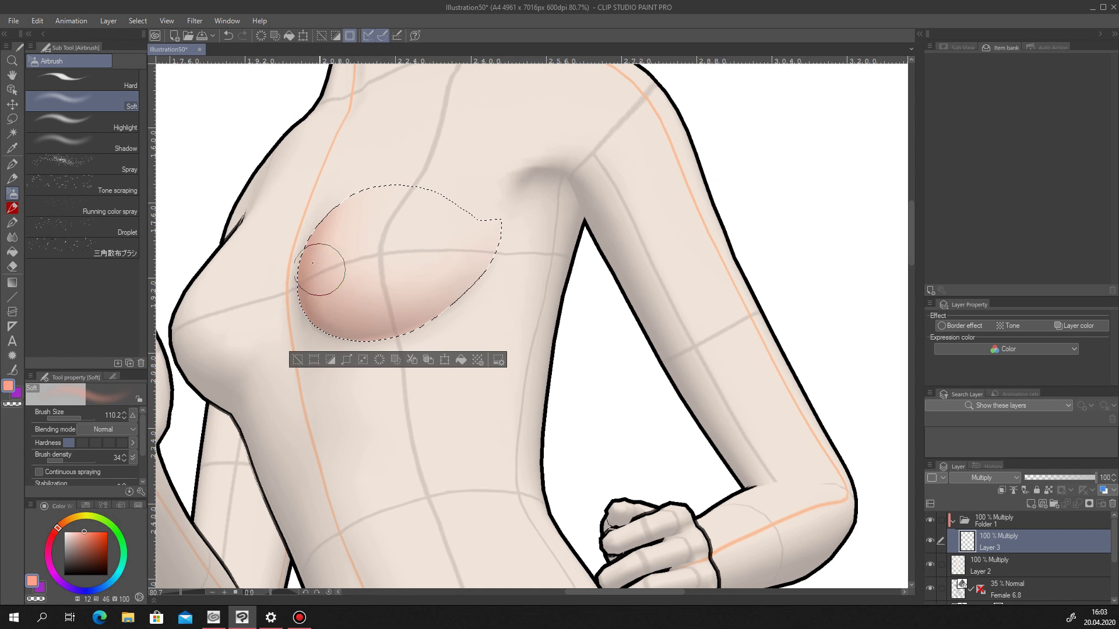
{"action": "mouse_move", "coordinate": [289, 290]}
{"action": "left_mouse_down"}
{"action": "mouse_move", "coordinate": [447, 305]}
{"action": "mouse_move", "coordinate": [359, 327]}
{"action": "mouse_move", "coordinate": [447, 307]}
{"action": "mouse_move", "coordinate": [514, 218]}
{"action": "left_mouse_up"}
{"action": "key", "text": "ctrl+d"}
{"action": "scroll", "coordinate": [303, 358], "scroll_direction": "down", "scroll_amount": 4}
{"action": "left_click", "coordinate": [929, 588]}
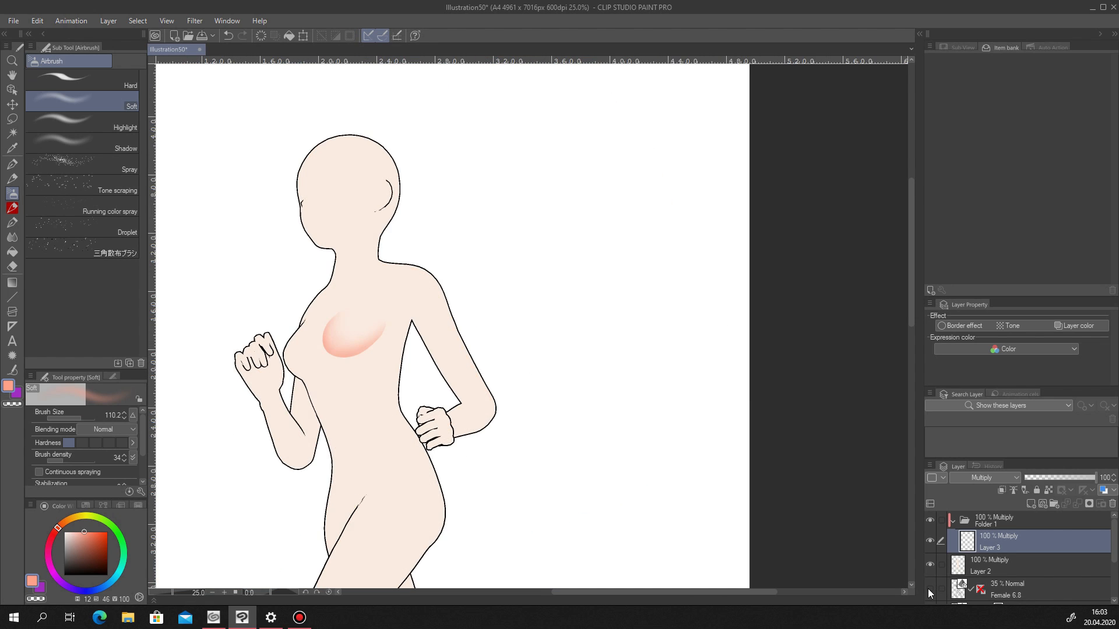
{"action": "left_click", "coordinate": [929, 590]}
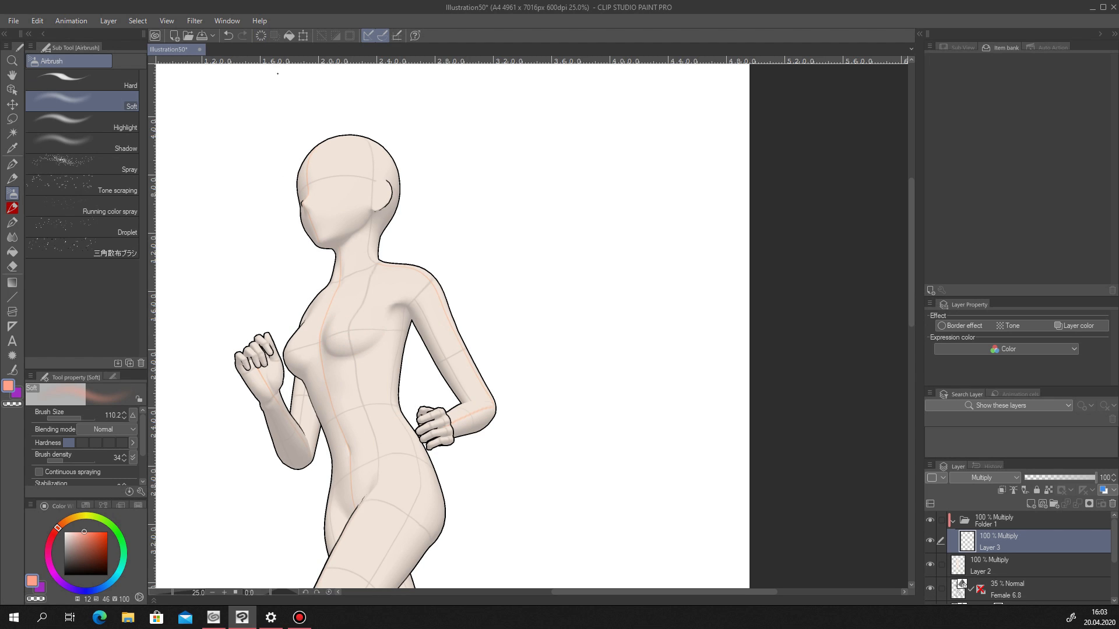
{"action": "key", "text": "ctrl+z"}
Choose a pale peach drawing color with hue 18, saturation 28 and value 100.
{"action": "scroll", "coordinate": [316, 339], "scroll_direction": "up", "scroll_amount": 3}
{"action": "left_click", "coordinate": [77, 532]}
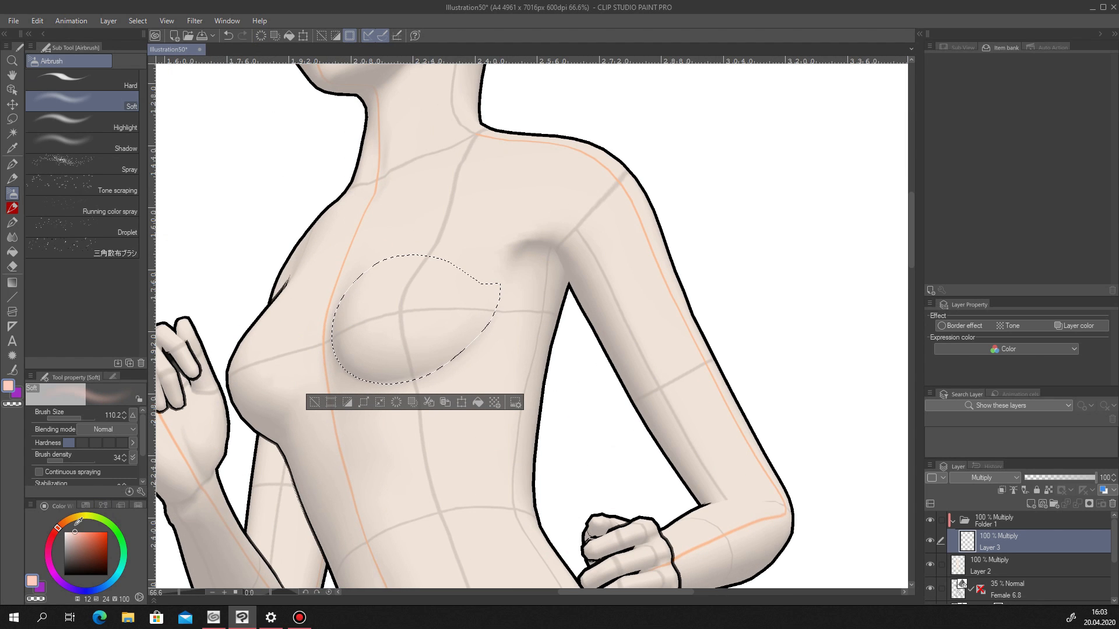
{"action": "left_click", "coordinate": [60, 526]}
Airbrush peach along the edges of the breast selection and set the brush size to 289.6.
{"action": "left_click_drag", "start_coordinate": [351, 266], "coordinate": [347, 349]}
{"action": "left_click_drag", "start_coordinate": [463, 367], "coordinate": [525, 279]}
{"action": "left_click_drag", "start_coordinate": [373, 385], "coordinate": [522, 288]}
{"action": "left_click", "coordinate": [83, 418]}
{"action": "left_click", "coordinate": [86, 418]}
Try broader peach strokes along the selected breast's lower edge, preview them deselected, and clear the result.
{"action": "mouse_move", "coordinate": [312, 344]}
{"action": "left_mouse_down"}
{"action": "mouse_move", "coordinate": [525, 325]}
{"action": "mouse_move", "coordinate": [479, 385]}
{"action": "left_mouse_up"}
{"action": "key", "text": "ctrl+z"}
{"action": "key", "text": "ctrl+z"}
{"action": "left_click_drag", "start_coordinate": [317, 367], "coordinate": [508, 356]}
{"action": "left_click", "coordinate": [315, 402]}
{"action": "scroll", "coordinate": [340, 404], "scroll_direction": "down", "scroll_amount": 5}
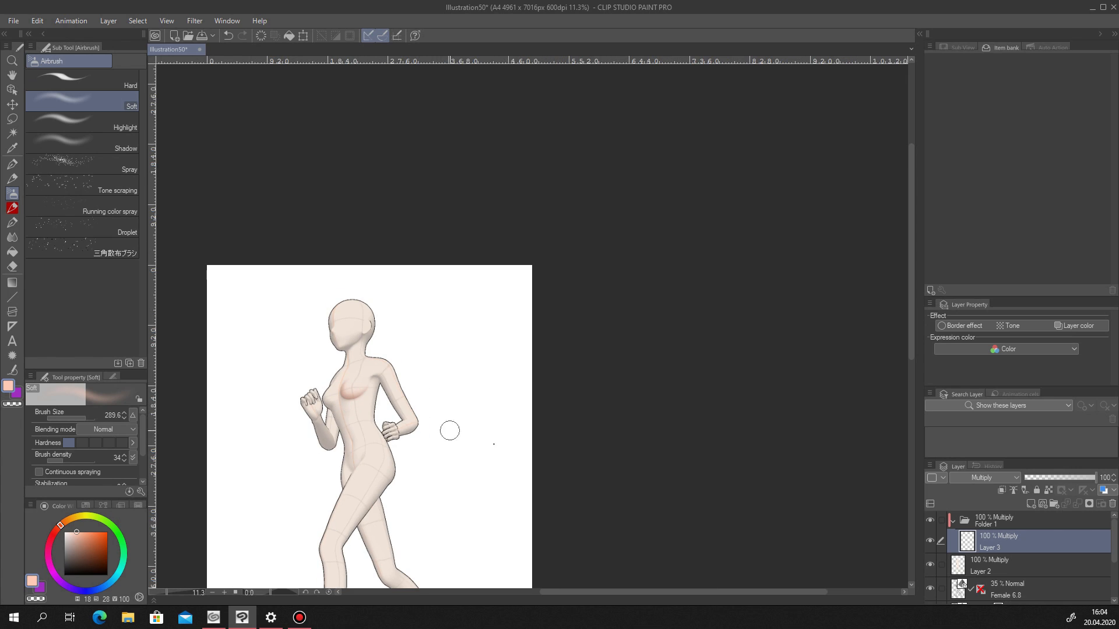
{"action": "left_click", "coordinate": [929, 589]}
{"action": "left_click", "coordinate": [929, 590]}
{"action": "scroll", "coordinate": [373, 399], "scroll_direction": "up", "scroll_amount": 4}
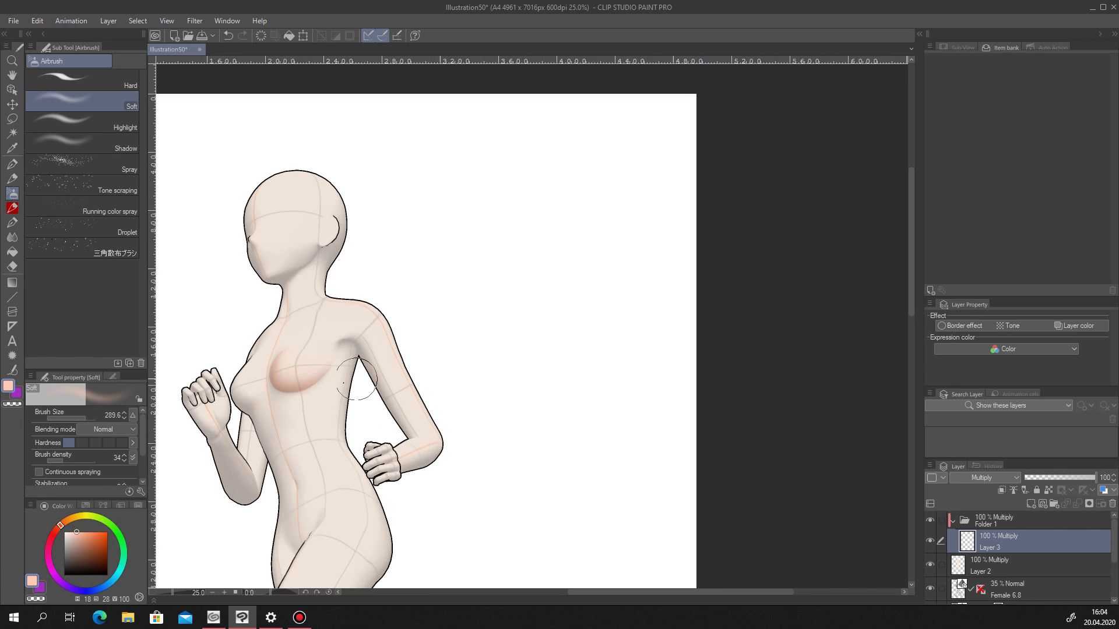
{"action": "key", "text": "ctrl+z"}
{"action": "key", "text": "Delete"}
Shade the selected breast's lower edge with soft peach, preview it without the Female 6.8 layer, and clear the selection.
{"action": "scroll", "coordinate": [230, 373], "scroll_direction": "up", "scroll_amount": 1}
{"action": "scroll", "coordinate": [231, 375], "scroll_direction": "up", "scroll_amount": 2}
{"action": "mouse_move", "coordinate": [233, 381]}
{"action": "left_mouse_down"}
{"action": "mouse_move", "coordinate": [386, 404]}
{"action": "mouse_move", "coordinate": [451, 353]}
{"action": "mouse_move", "coordinate": [243, 391]}
{"action": "mouse_move", "coordinate": [268, 379]}
{"action": "left_mouse_up"}
{"action": "key", "text": "ctrl+d"}
{"action": "scroll", "coordinate": [341, 350], "scroll_direction": "down", "scroll_amount": 4}
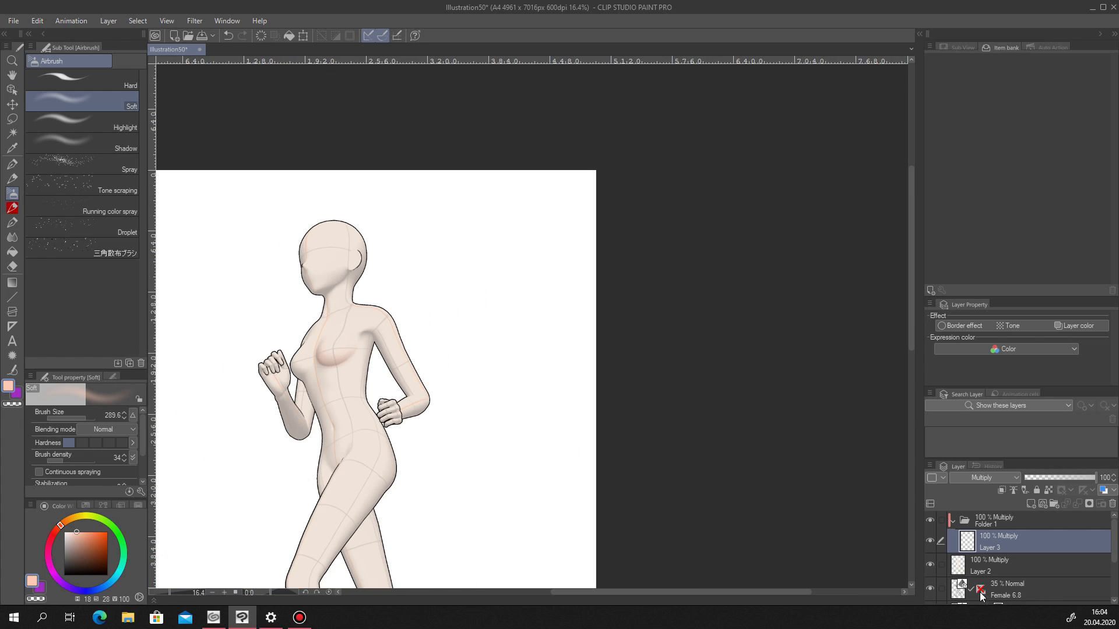
{"action": "left_click", "coordinate": [929, 589]}
{"action": "left_click", "coordinate": [930, 589]}
{"action": "key", "text": "ctrl+z"}
{"action": "scroll", "coordinate": [319, 367], "scroll_direction": "up", "scroll_amount": 4}
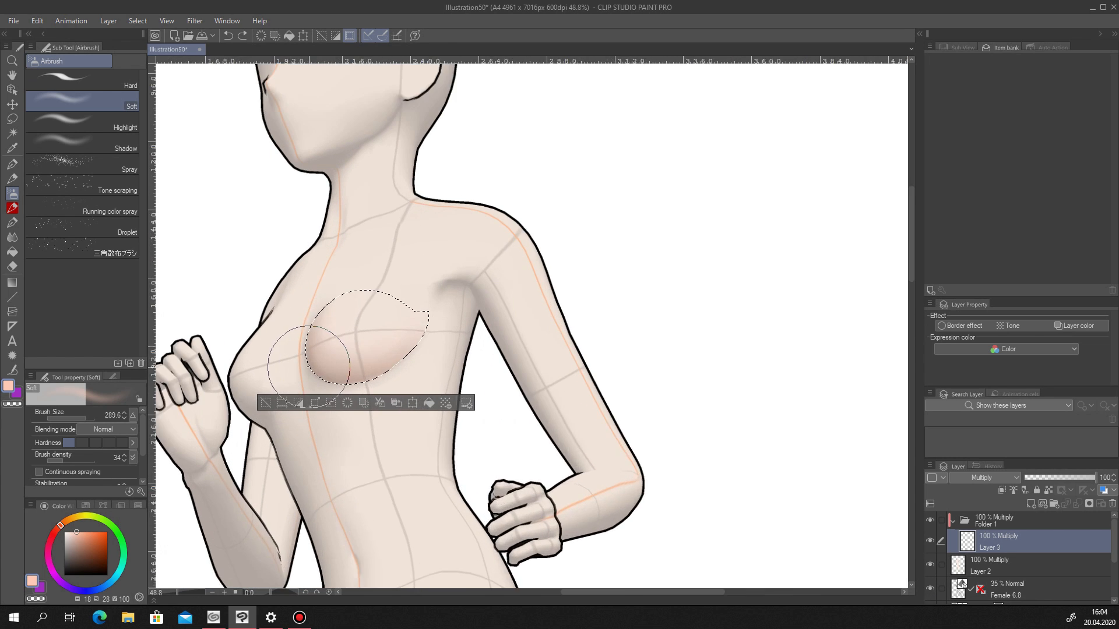
{"action": "key", "text": "ctrl+d"}
Lasso the figure's farther breast, shade its lower part with the peach Soft airbrush, and clear the selection.
{"action": "key", "text": "m"}
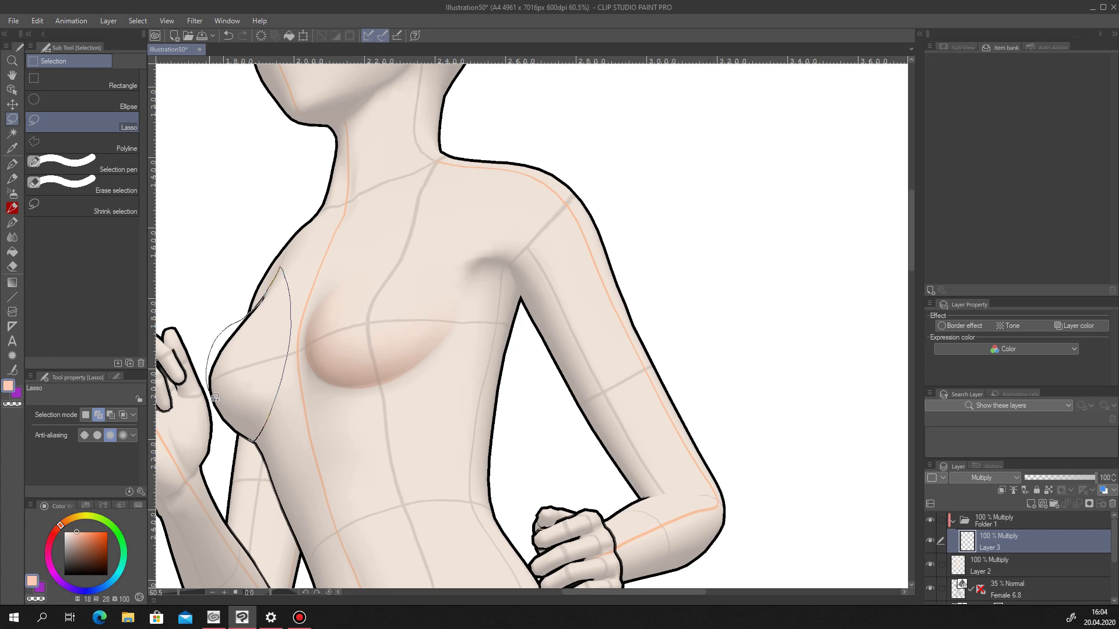
{"action": "mouse_move", "coordinate": [241, 429]}
{"action": "left_mouse_down"}
{"action": "mouse_move", "coordinate": [235, 329]}
{"action": "mouse_move", "coordinate": [219, 370]}
{"action": "mouse_move", "coordinate": [306, 444]}
{"action": "mouse_move", "coordinate": [270, 434]}
{"action": "mouse_move", "coordinate": [323, 438]}
{"action": "mouse_move", "coordinate": [229, 434]}
{"action": "left_mouse_up"}
{"action": "key", "text": "b"}
{"action": "key", "text": "ctrl+z"}
{"action": "mouse_move", "coordinate": [199, 339]}
{"action": "left_mouse_down"}
{"action": "mouse_move", "coordinate": [319, 428]}
{"action": "mouse_move", "coordinate": [220, 409]}
{"action": "left_mouse_up"}
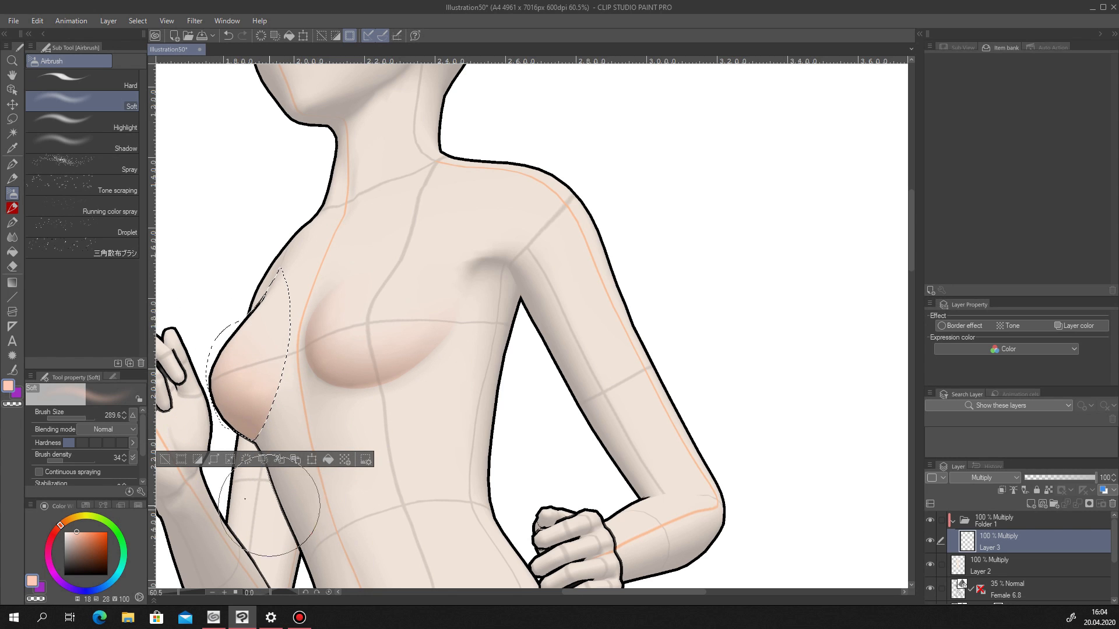
{"action": "key", "text": "ctrl+d"}
{"action": "scroll", "coordinate": [326, 400], "scroll_direction": "down", "scroll_amount": 2}
{"action": "scroll", "coordinate": [325, 400], "scroll_direction": "down", "scroll_amount": 2}
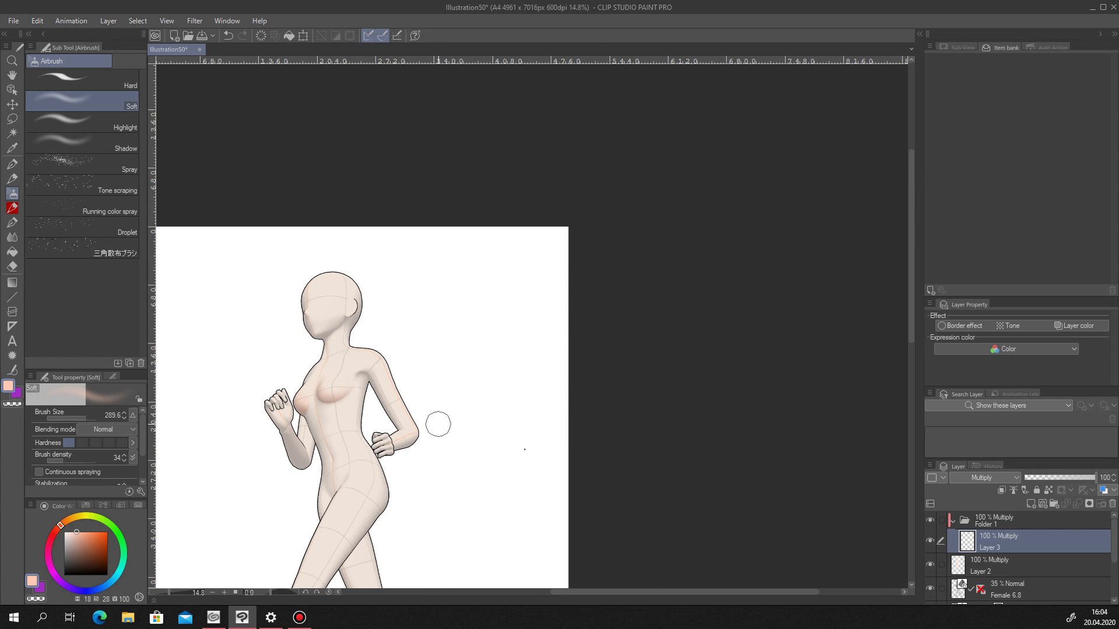
{"action": "left_click", "coordinate": [928, 590]}
{"action": "scroll", "coordinate": [324, 449], "scroll_direction": "up", "scroll_amount": 3}
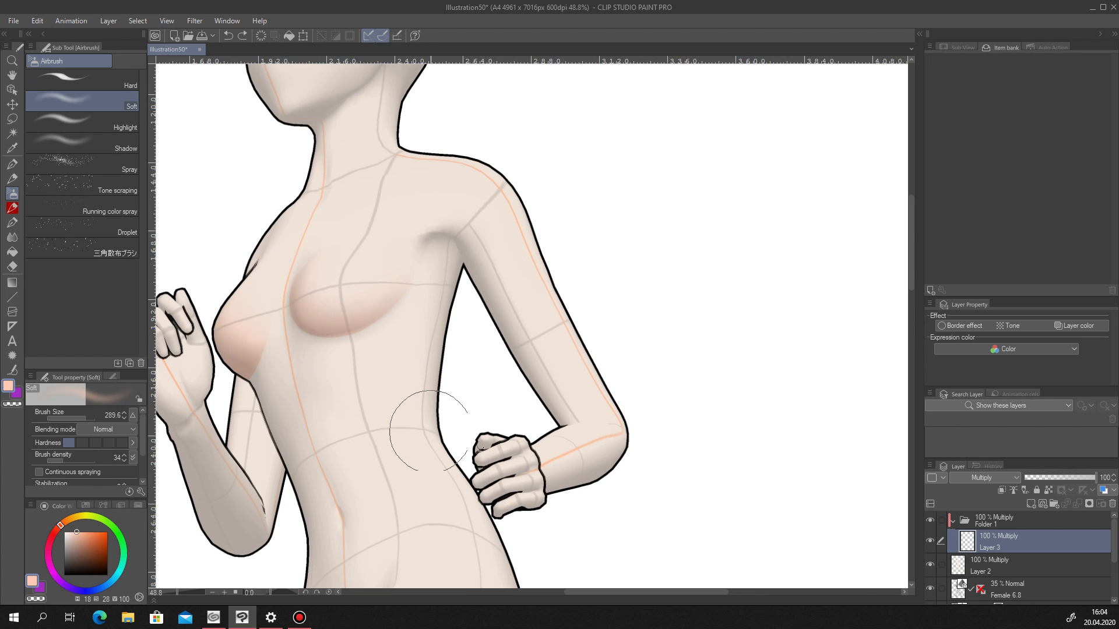
Add a new layer above Layer 3 and set its blending mode to Multiply.
{"action": "left_click", "coordinate": [1029, 505]}
{"action": "left_click", "coordinate": [986, 477]}
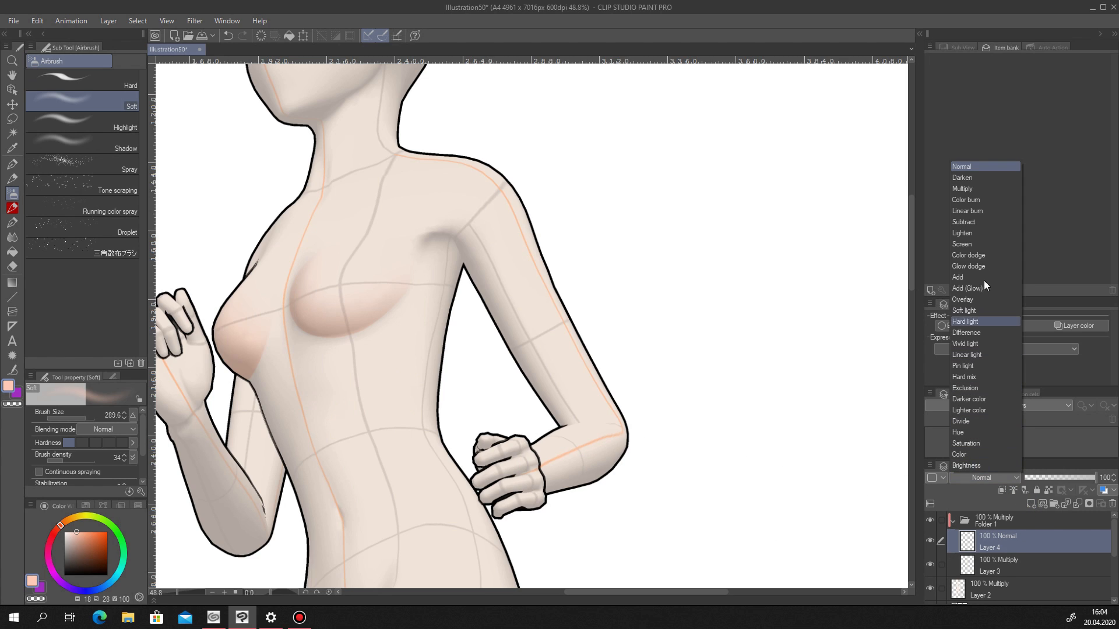
{"action": "left_click", "coordinate": [966, 187]}
Airbrush soft peach shading on Layer 4 around and below the breasts and along the front of the torso.
{"action": "mouse_move", "coordinate": [317, 250]}
{"action": "left_mouse_down"}
{"action": "mouse_move", "coordinate": [297, 327]}
{"action": "mouse_move", "coordinate": [416, 342]}
{"action": "left_mouse_up"}
{"action": "left_click_drag", "start_coordinate": [269, 326], "coordinate": [298, 428]}
{"action": "key", "text": "ctrl+z"}
{"action": "left_click_drag", "start_coordinate": [265, 313], "coordinate": [305, 437]}
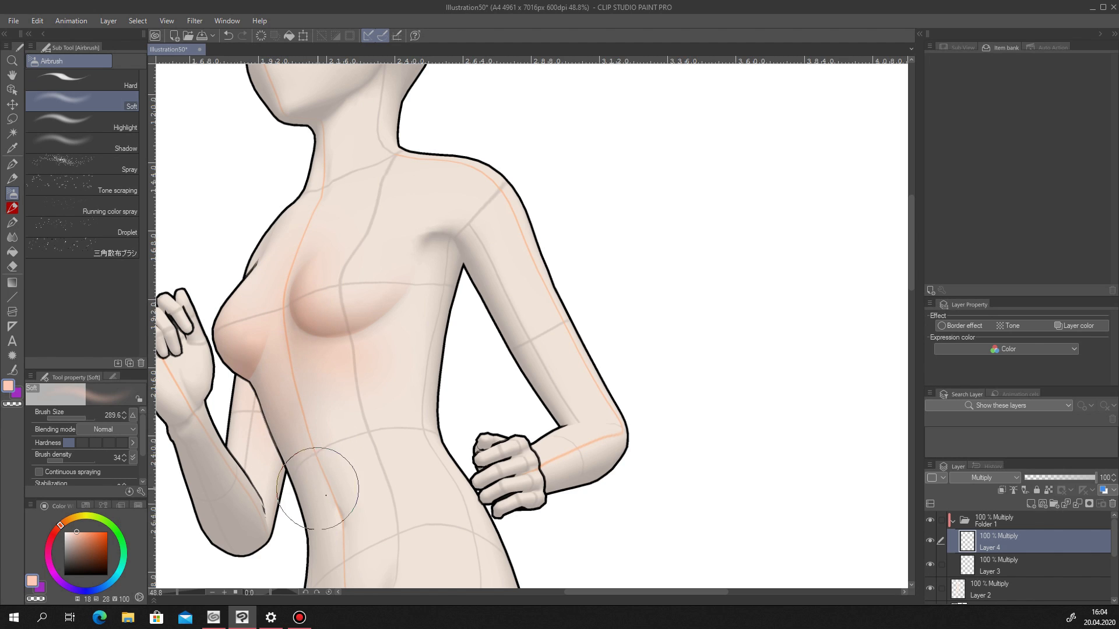
Toggle Layer 3 and Layer 2 to compare their shading, and hide the Female 6.8 layer.
{"action": "left_click", "coordinate": [928, 567]}
{"action": "left_click", "coordinate": [928, 567]}
{"action": "left_click", "coordinate": [929, 589]}
{"action": "left_click", "coordinate": [930, 590]}
{"action": "scroll", "coordinate": [1115, 543], "scroll_direction": "down", "scroll_amount": 1}
{"action": "left_click", "coordinate": [929, 593]}
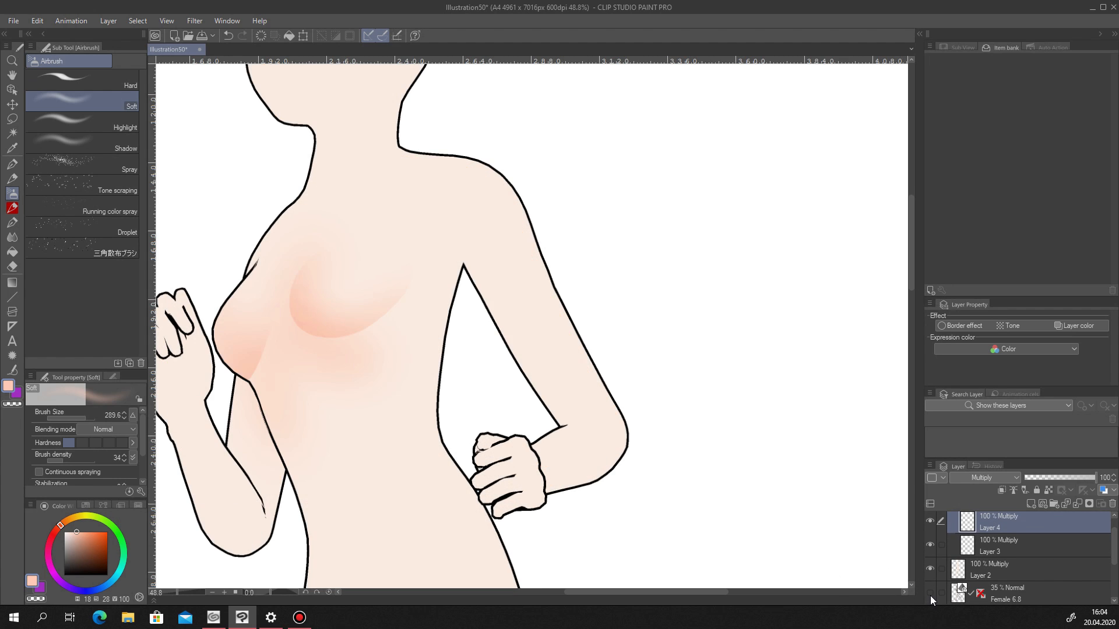
{"action": "scroll", "coordinate": [448, 386], "scroll_direction": "down", "scroll_amount": 2}
{"action": "scroll", "coordinate": [448, 386], "scroll_direction": "down", "scroll_amount": 3}
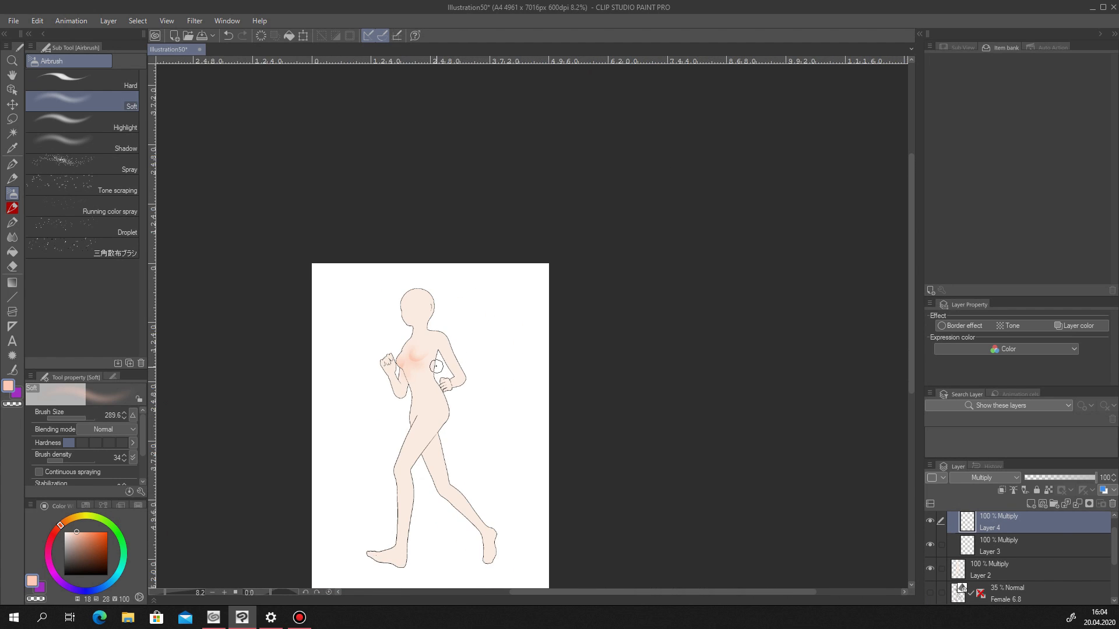
Show the Female 6.8 layer, lasso the shadow area beneath the jaw, fill it with peach on Layer 4, and clear the selection.
{"action": "scroll", "coordinate": [450, 387], "scroll_direction": "up", "scroll_amount": 3}
{"action": "left_click", "coordinate": [931, 592]}
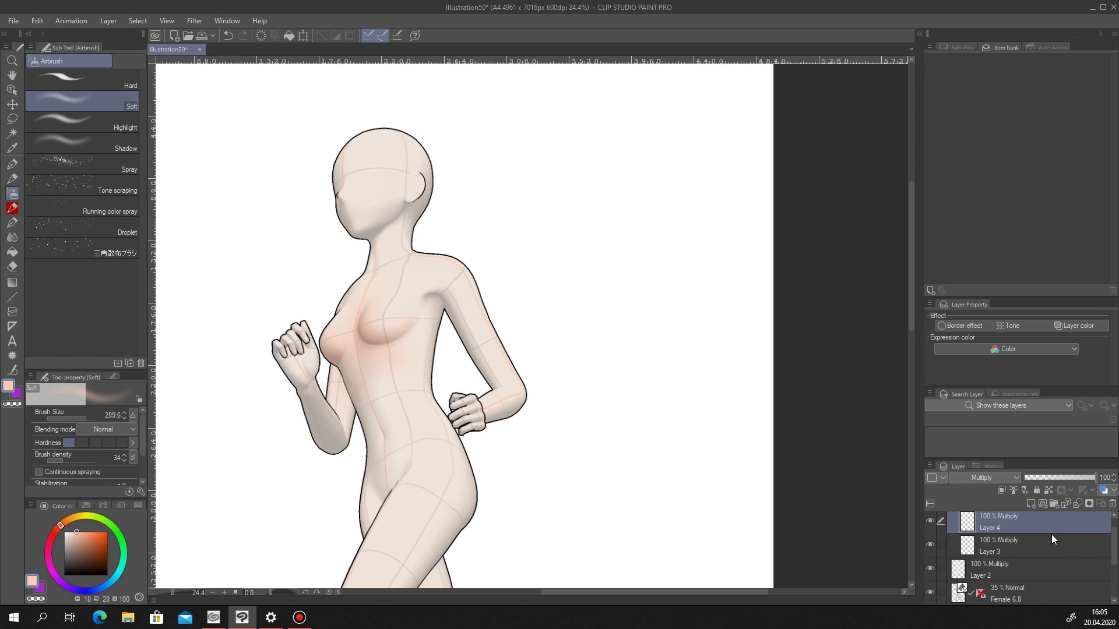
{"action": "scroll", "coordinate": [417, 209], "scroll_direction": "up", "scroll_amount": 5}
{"action": "key", "text": "m"}
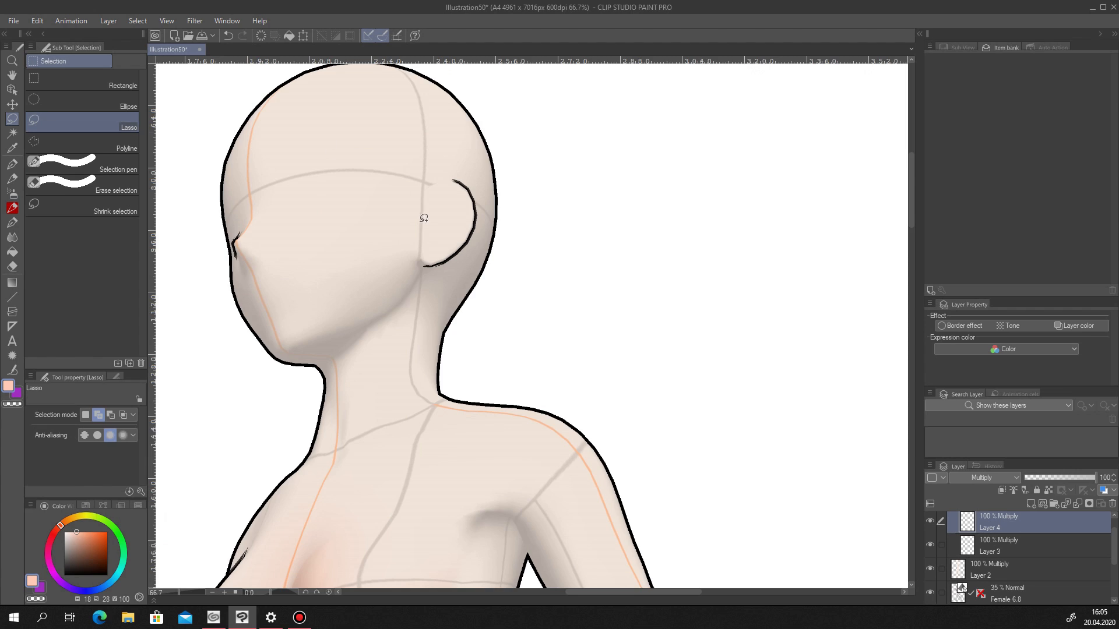
{"action": "scroll", "coordinate": [418, 210], "scroll_direction": "up", "scroll_amount": 2}
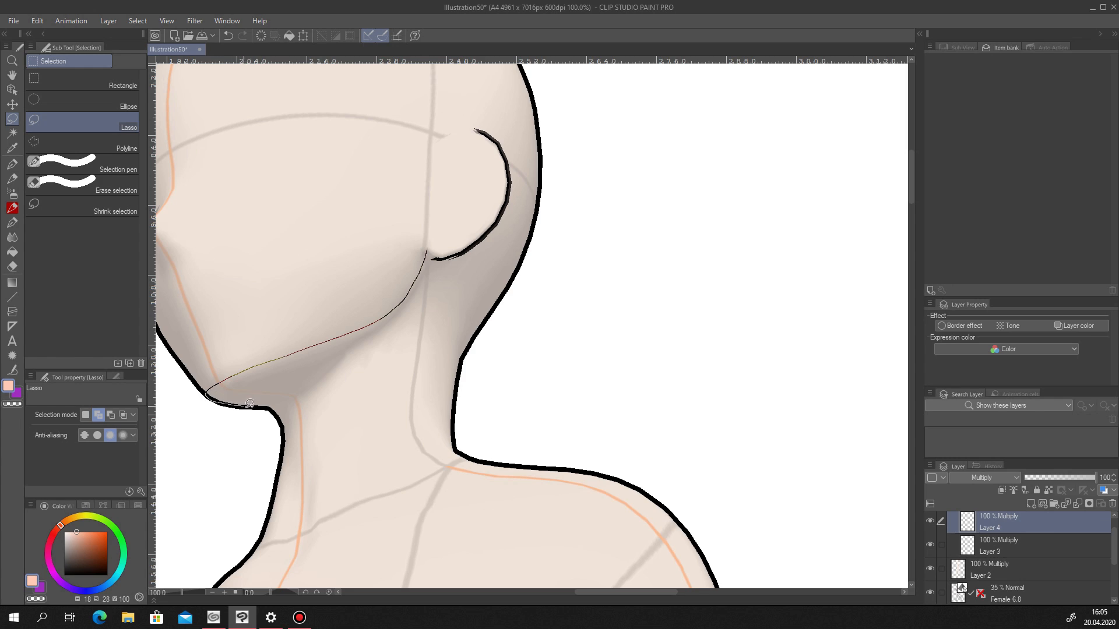
{"action": "mouse_move", "coordinate": [280, 398]}
{"action": "left_mouse_down"}
{"action": "mouse_move", "coordinate": [391, 322]}
{"action": "mouse_move", "coordinate": [430, 255]}
{"action": "left_mouse_up"}
{"action": "left_click", "coordinate": [377, 426]}
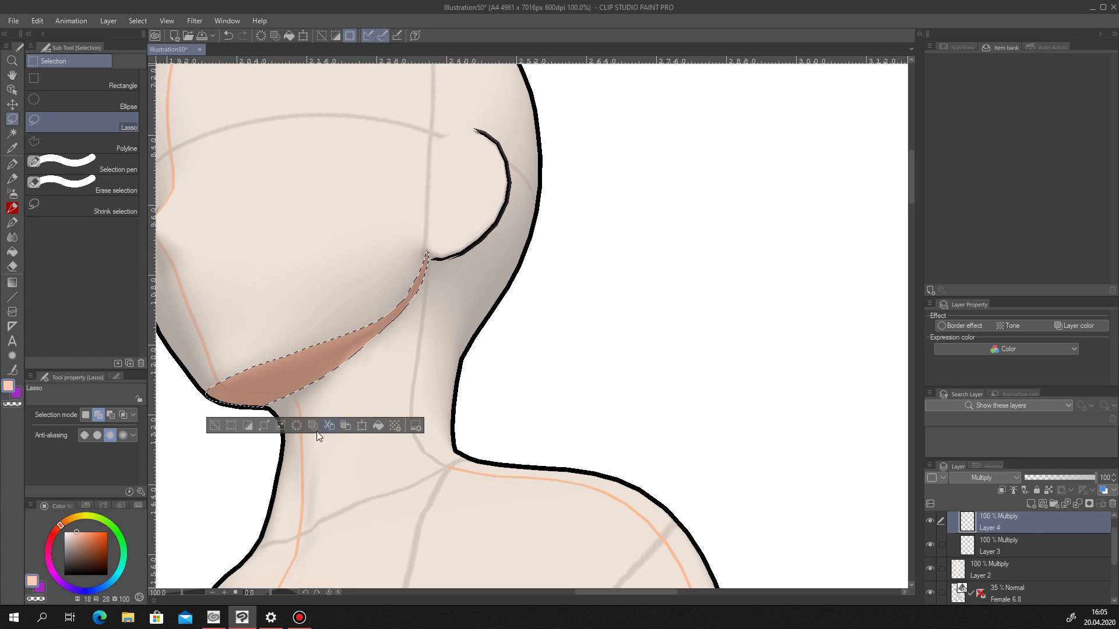
{"action": "left_click", "coordinate": [215, 427]}
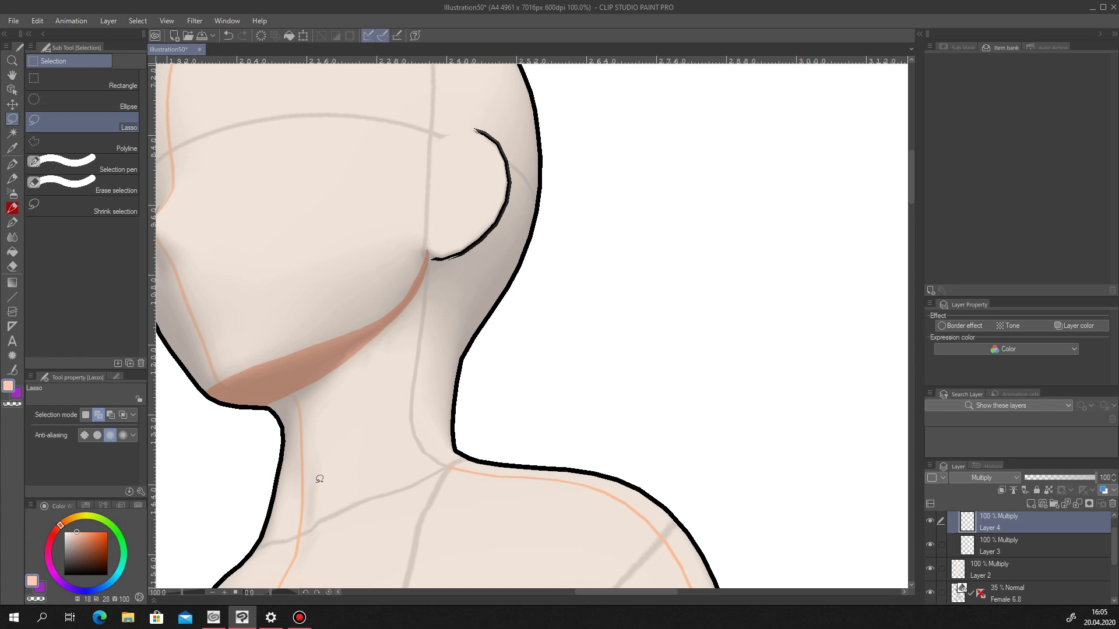
Lasso the far side of the face from forehead to chin, fill it with peach, and clear the selection.
{"action": "scroll", "coordinate": [472, 279], "scroll_direction": "down", "scroll_amount": 6}
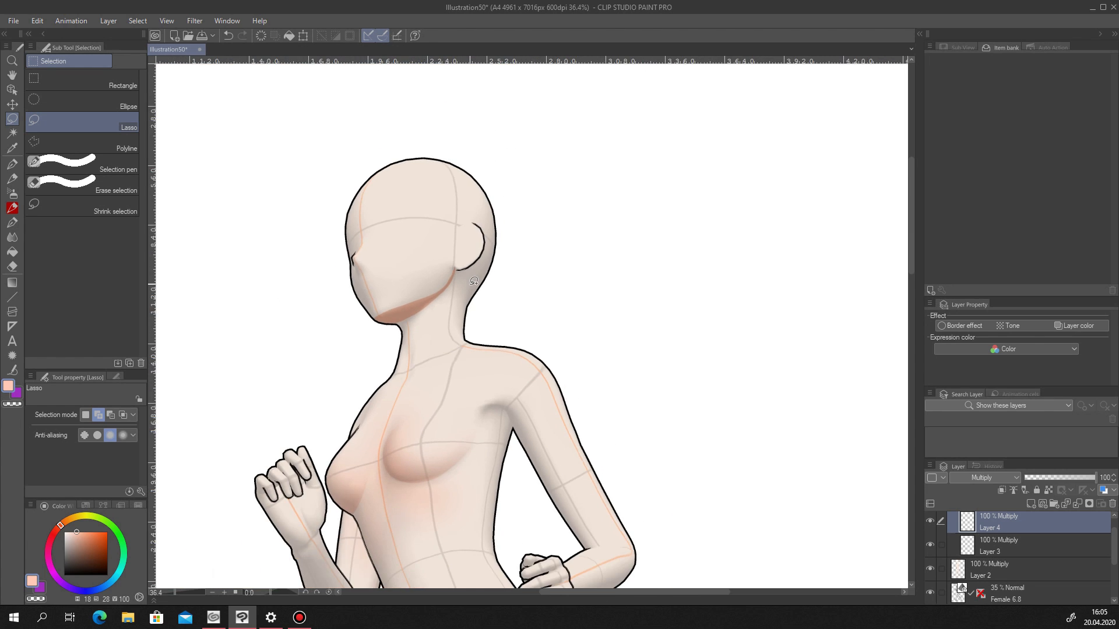
{"action": "scroll", "coordinate": [466, 284], "scroll_direction": "up", "scroll_amount": 2}
{"action": "scroll", "coordinate": [376, 260], "scroll_direction": "up", "scroll_amount": 3}
{"action": "scroll", "coordinate": [362, 258], "scroll_direction": "up", "scroll_amount": 1}
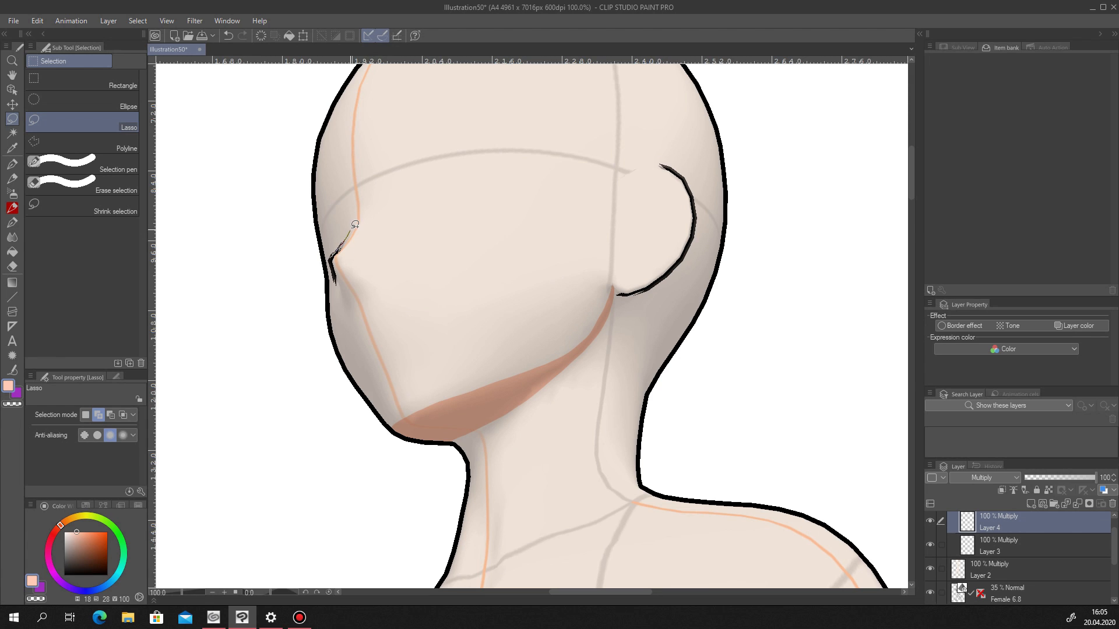
{"action": "mouse_move", "coordinate": [326, 84]}
{"action": "left_mouse_down"}
{"action": "mouse_move", "coordinate": [280, 198]}
{"action": "mouse_move", "coordinate": [315, 371]}
{"action": "mouse_move", "coordinate": [388, 440]}
{"action": "left_mouse_up"}
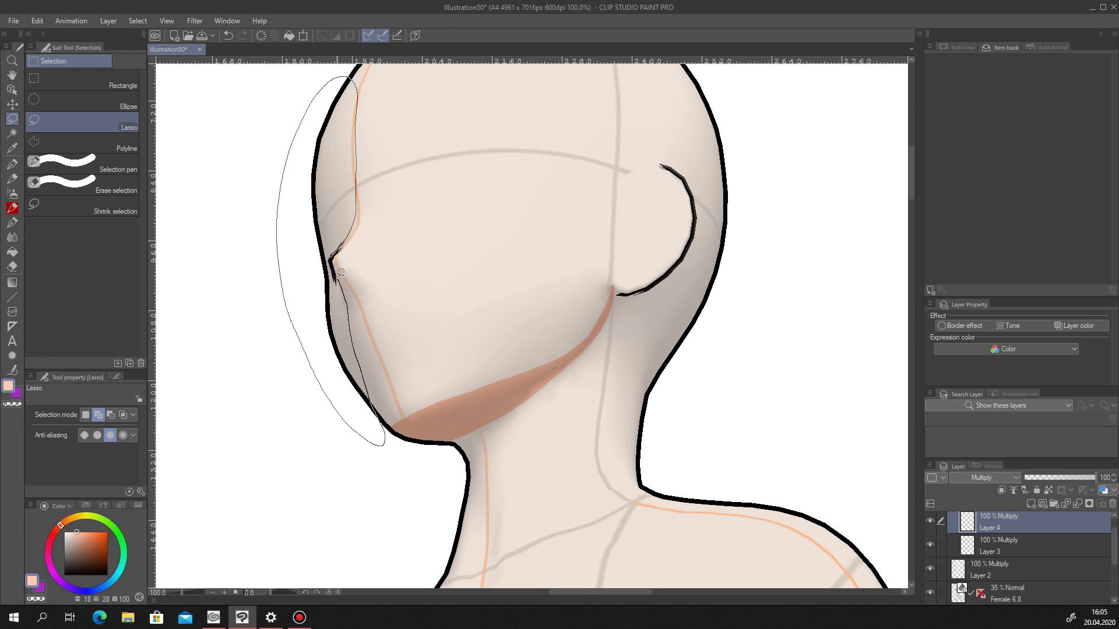
{"action": "left_click_drag", "start_coordinate": [341, 274], "coordinate": [349, 251]}
{"action": "left_click", "coordinate": [407, 464]}
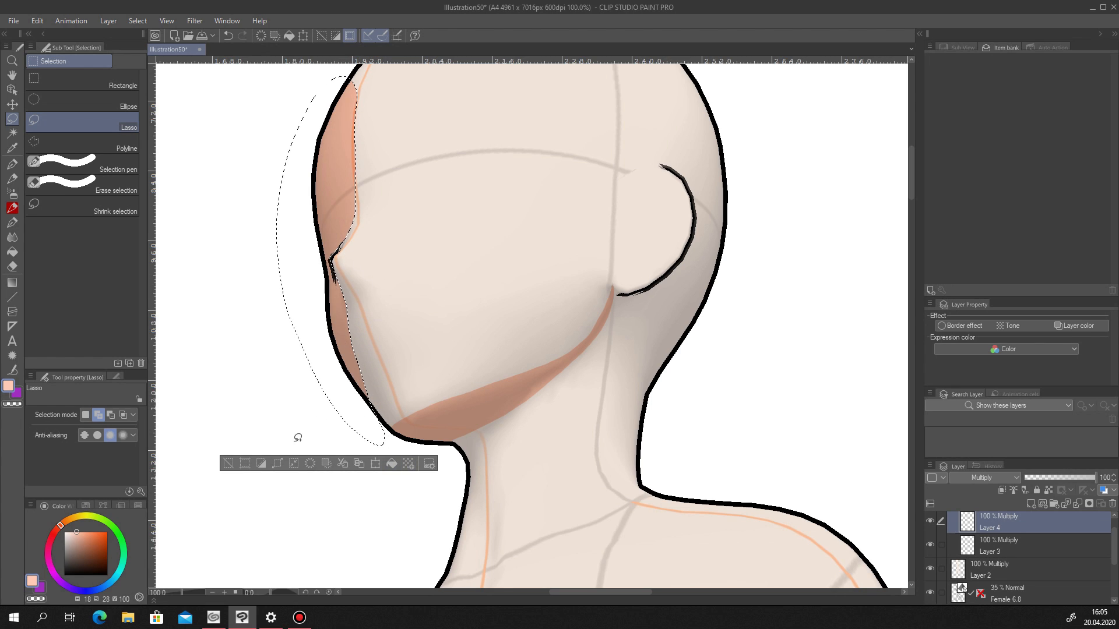
{"action": "left_click", "coordinate": [250, 440]}
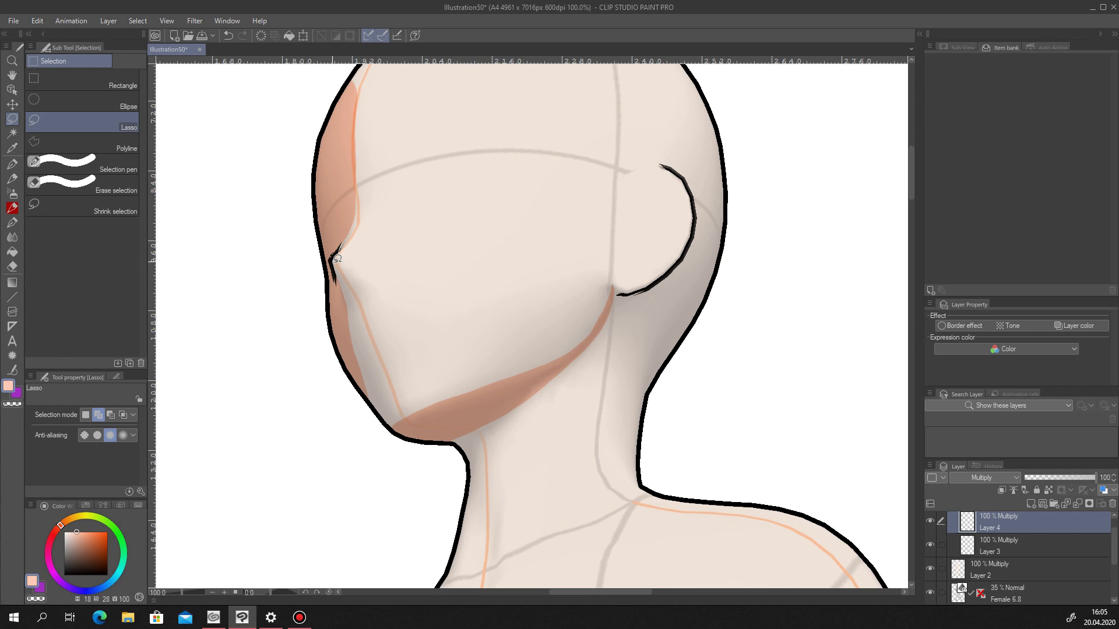
{"action": "scroll", "coordinate": [337, 258], "scroll_direction": "down", "scroll_amount": 5}
{"action": "scroll", "coordinate": [354, 258], "scroll_direction": "up", "scroll_amount": 3}
{"action": "mouse_move", "coordinate": [353, 248]}
{"action": "left_mouse_down"}
{"action": "mouse_move", "coordinate": [336, 213]}
{"action": "mouse_move", "coordinate": [342, 273]}
{"action": "mouse_move", "coordinate": [410, 260]}
{"action": "left_mouse_up"}
{"action": "left_click", "coordinate": [402, 291]}
{"action": "key", "text": "ctrl+d"}
{"action": "scroll", "coordinate": [370, 253], "scroll_direction": "down", "scroll_amount": 12}
{"action": "scroll", "coordinate": [458, 356], "scroll_direction": "up", "scroll_amount": 3}
{"action": "scroll", "coordinate": [458, 355], "scroll_direction": "up", "scroll_amount": 7}
{"action": "key", "text": "ctrl+z"}
{"action": "mouse_move", "coordinate": [422, 304]}
{"action": "left_mouse_down"}
{"action": "mouse_move", "coordinate": [389, 248]}
{"action": "mouse_move", "coordinate": [355, 260]}
{"action": "mouse_move", "coordinate": [353, 282]}
{"action": "mouse_move", "coordinate": [406, 350]}
{"action": "left_mouse_up"}
{"action": "key", "text": "ctrl+z"}
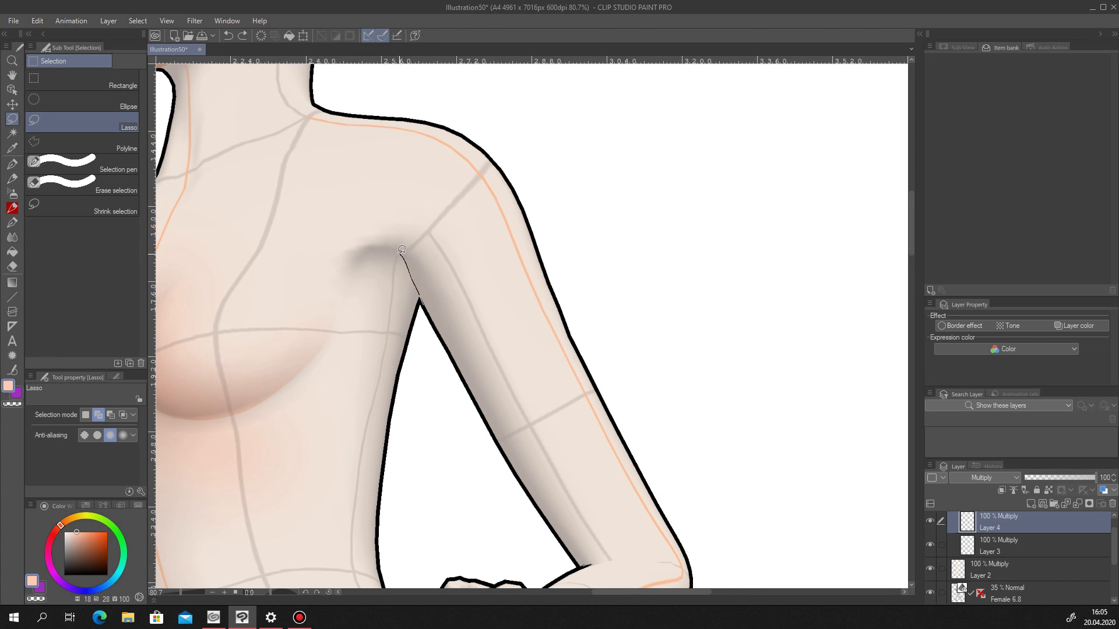
Lasso the shadowed fold at the armpit, fill it with peach, and clear the selection.
{"action": "left_click_drag", "start_coordinate": [423, 311], "coordinate": [420, 321]}
{"action": "key", "text": "alt+Delete"}
{"action": "key", "text": "ctrl+d"}
{"action": "scroll", "coordinate": [418, 251], "scroll_direction": "down", "scroll_amount": 10}
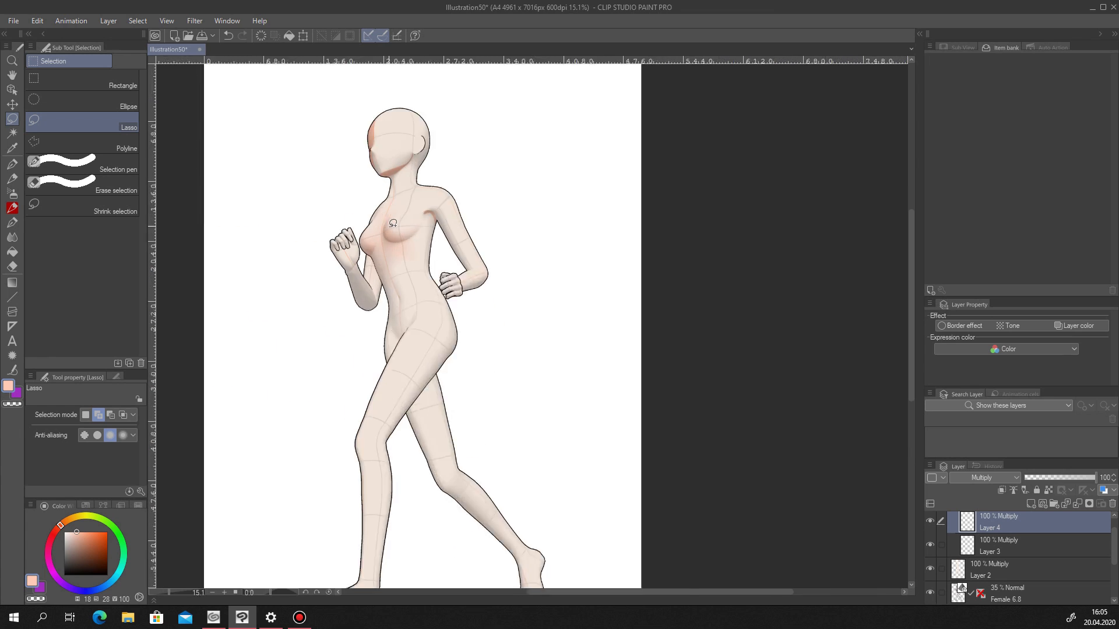
{"action": "scroll", "coordinate": [382, 254], "scroll_direction": "up", "scroll_amount": 10}
{"action": "mouse_move", "coordinate": [374, 358]}
{"action": "left_mouse_down"}
{"action": "mouse_move", "coordinate": [389, 413]}
{"action": "mouse_move", "coordinate": [381, 384]}
{"action": "left_mouse_up"}
{"action": "key", "text": "ctrl+d"}
{"action": "scroll", "coordinate": [387, 408], "scroll_direction": "down", "scroll_amount": 6}
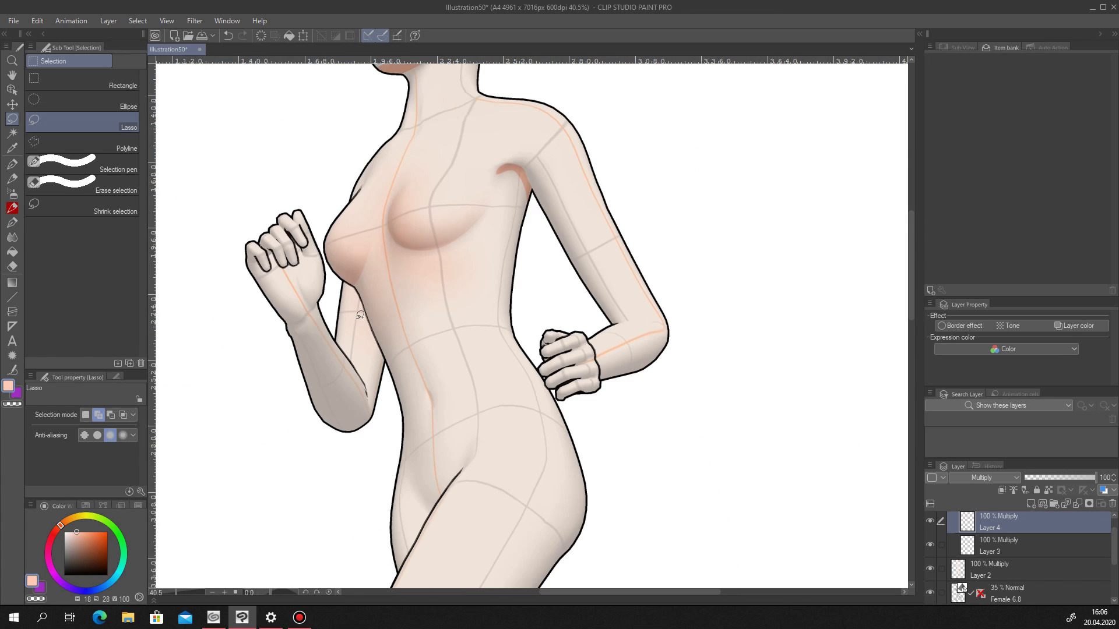
Shade a lassoed area behind the ear and across the neck with the Soft airbrush, then deselect and extend the shading down the neck at size 124.3.
{"action": "scroll", "coordinate": [442, 186], "scroll_direction": "up", "scroll_amount": 3}
{"action": "scroll", "coordinate": [443, 183], "scroll_direction": "down", "scroll_amount": 2}
{"action": "scroll", "coordinate": [443, 182], "scroll_direction": "up", "scroll_amount": 3}
{"action": "mouse_move", "coordinate": [431, 168]}
{"action": "left_mouse_down"}
{"action": "mouse_move", "coordinate": [508, 228]}
{"action": "mouse_move", "coordinate": [408, 383]}
{"action": "left_mouse_up"}
{"action": "left_click_drag", "start_coordinate": [383, 324], "coordinate": [269, 422]}
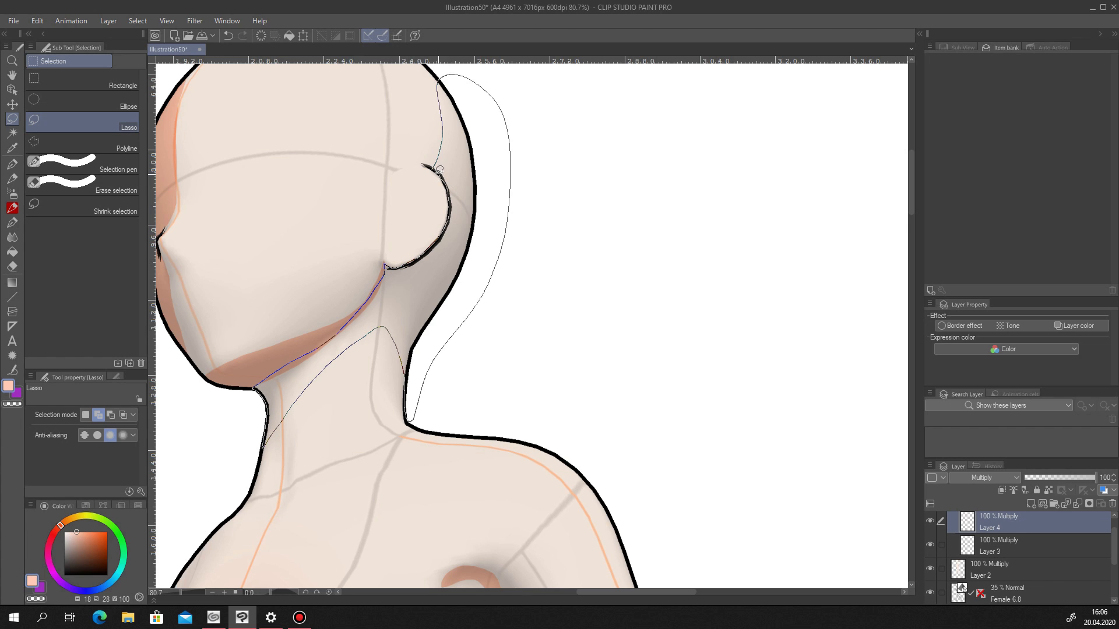
{"action": "left_click_drag", "start_coordinate": [442, 170], "coordinate": [443, 170]}
{"action": "key", "text": "b"}
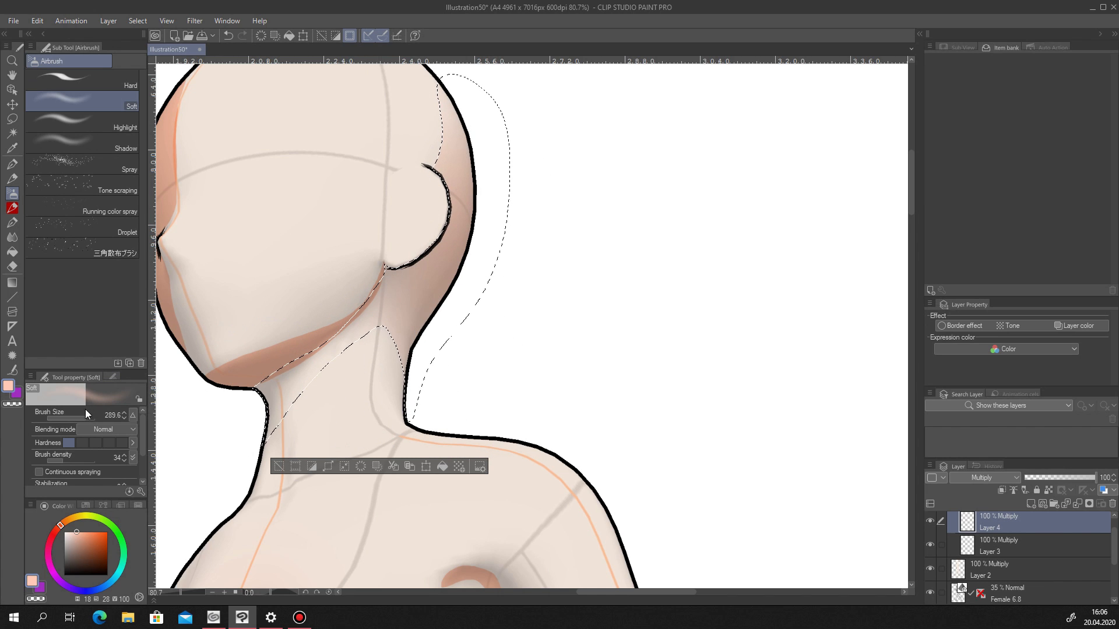
{"action": "left_click_drag", "start_coordinate": [83, 418], "coordinate": [82, 418]}
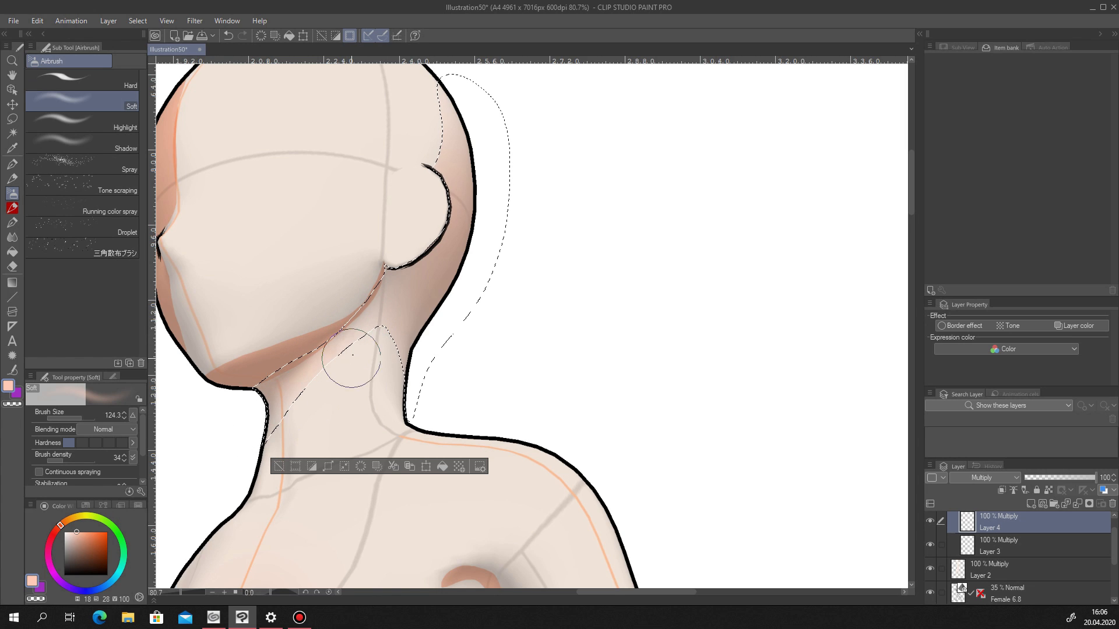
{"action": "key", "text": "ctrl+d"}
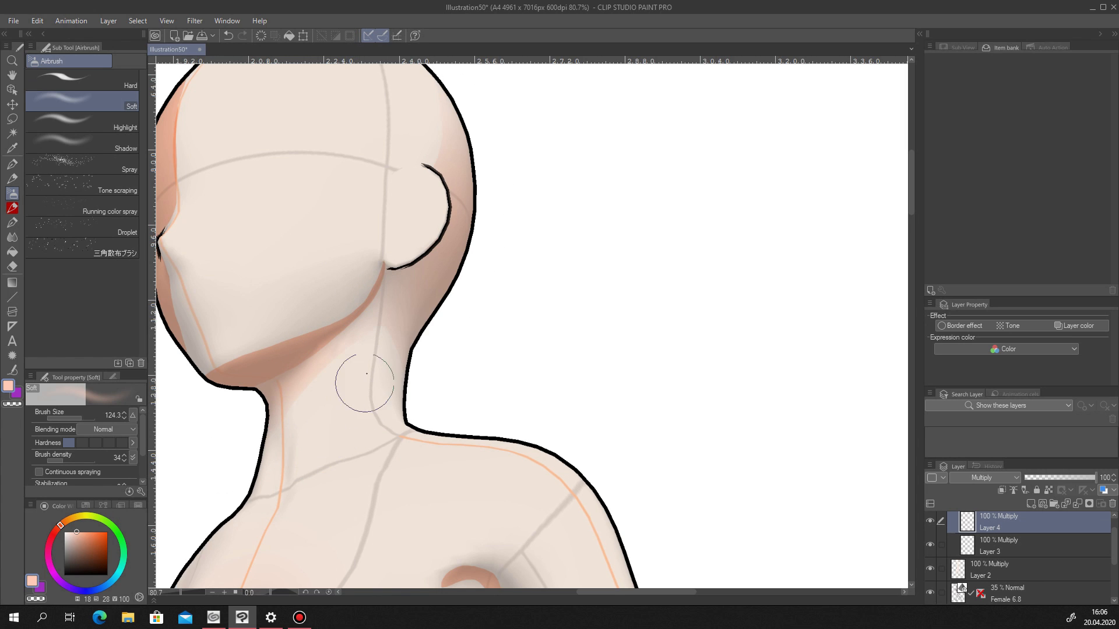
{"action": "mouse_move", "coordinate": [386, 319]}
{"action": "left_mouse_down"}
{"action": "mouse_move", "coordinate": [341, 348]}
{"action": "mouse_move", "coordinate": [262, 487]}
{"action": "left_mouse_up"}
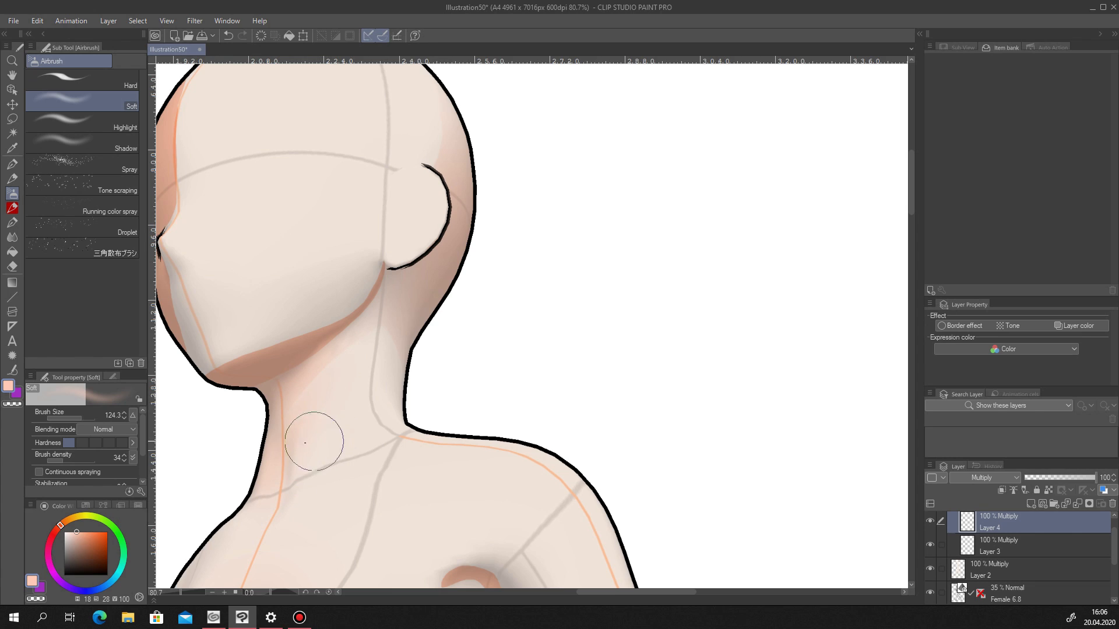
Soften the edges of the shadows under the jaw, on the neck and behind the ear with the Blur tool.
{"action": "left_click", "coordinate": [13, 237]}
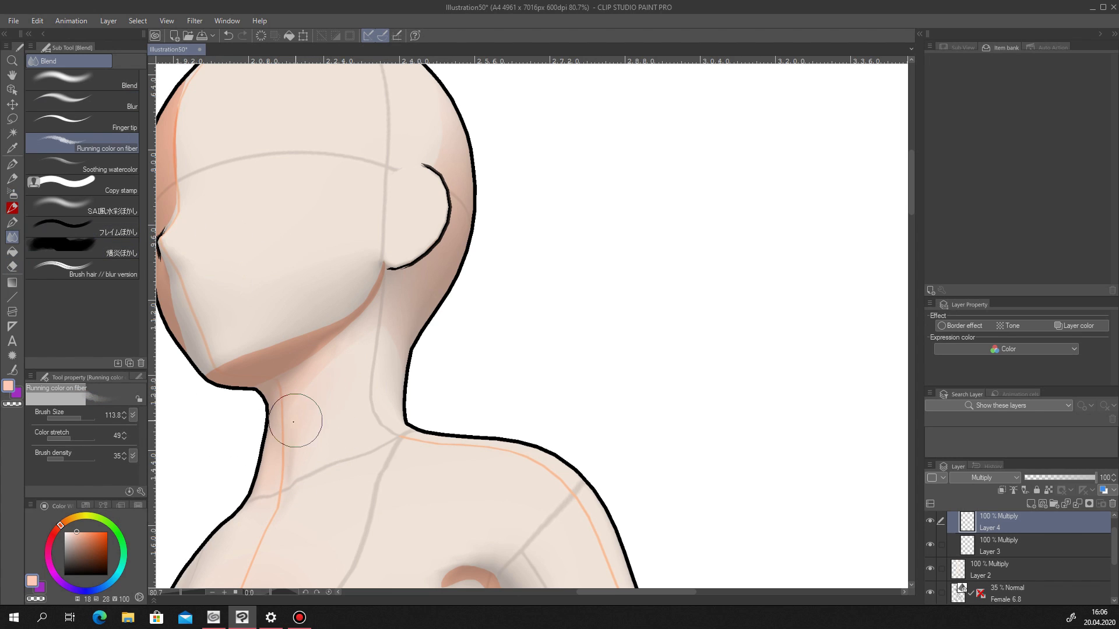
{"action": "left_click", "coordinate": [123, 104]}
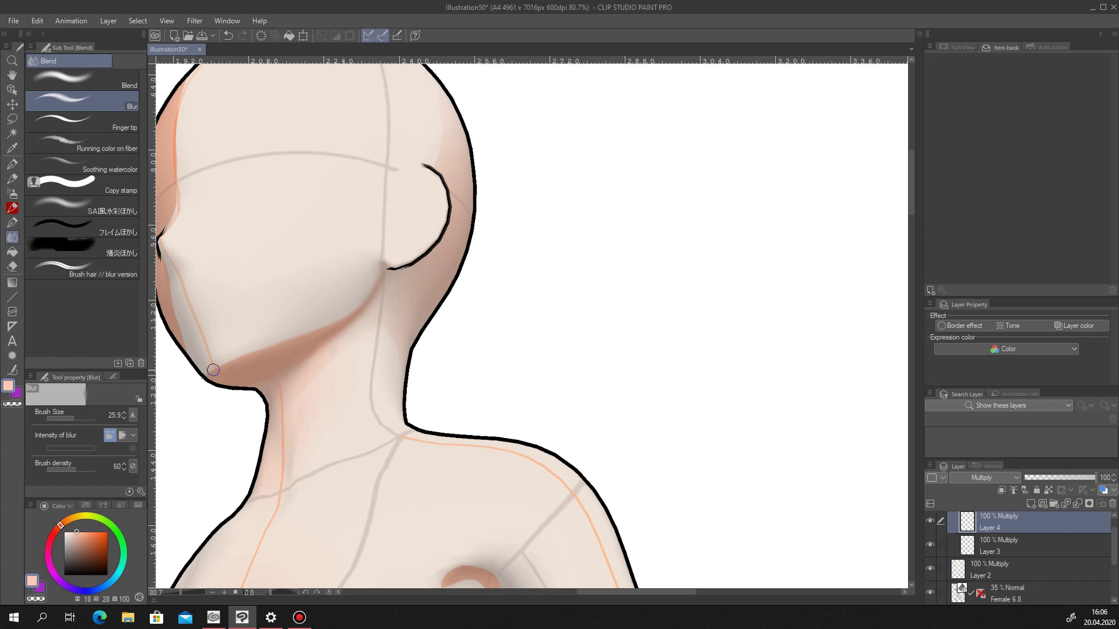
{"action": "scroll", "coordinate": [217, 380], "scroll_direction": "down", "scroll_amount": 5}
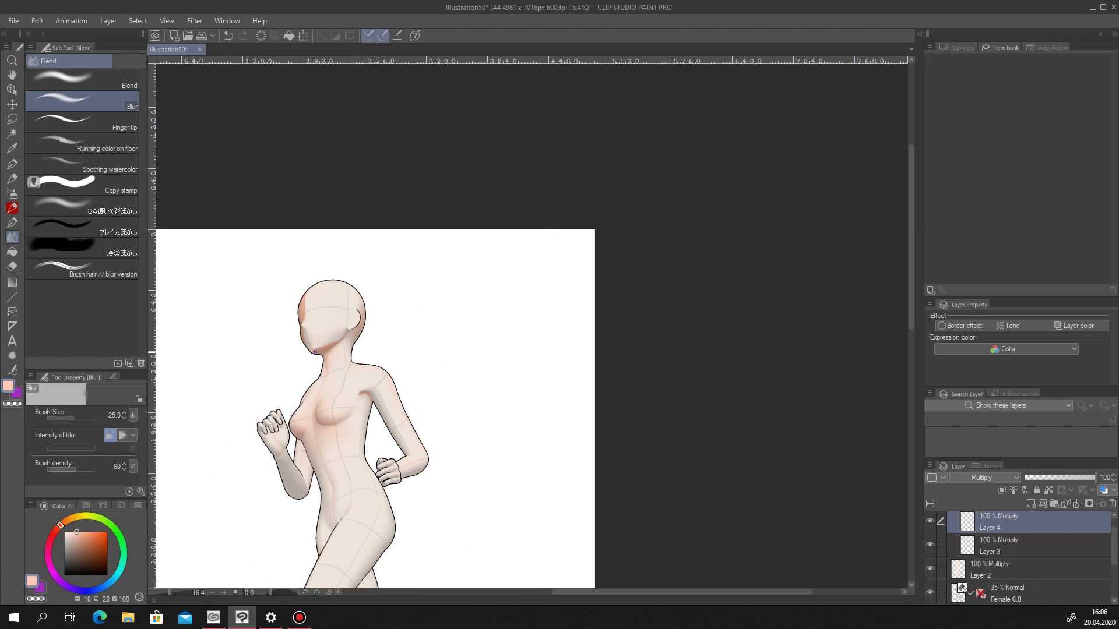
{"action": "scroll", "coordinate": [292, 355], "scroll_direction": "up", "scroll_amount": 6}
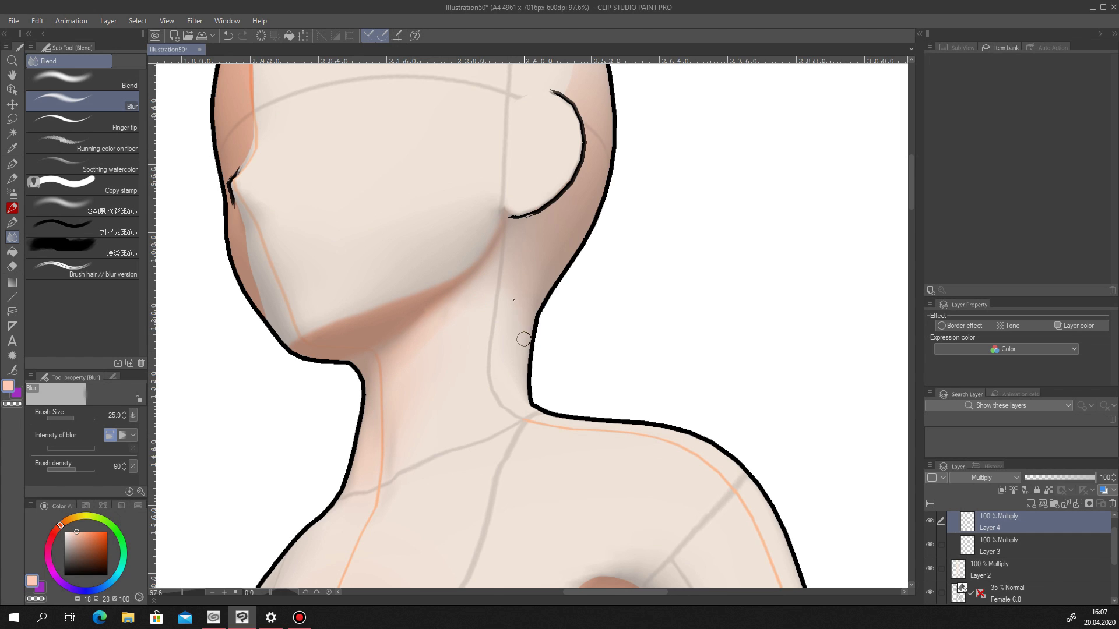
{"action": "scroll", "coordinate": [501, 272], "scroll_direction": "down", "scroll_amount": 5}
{"action": "scroll", "coordinate": [554, 176], "scroll_direction": "up", "scroll_amount": 5}
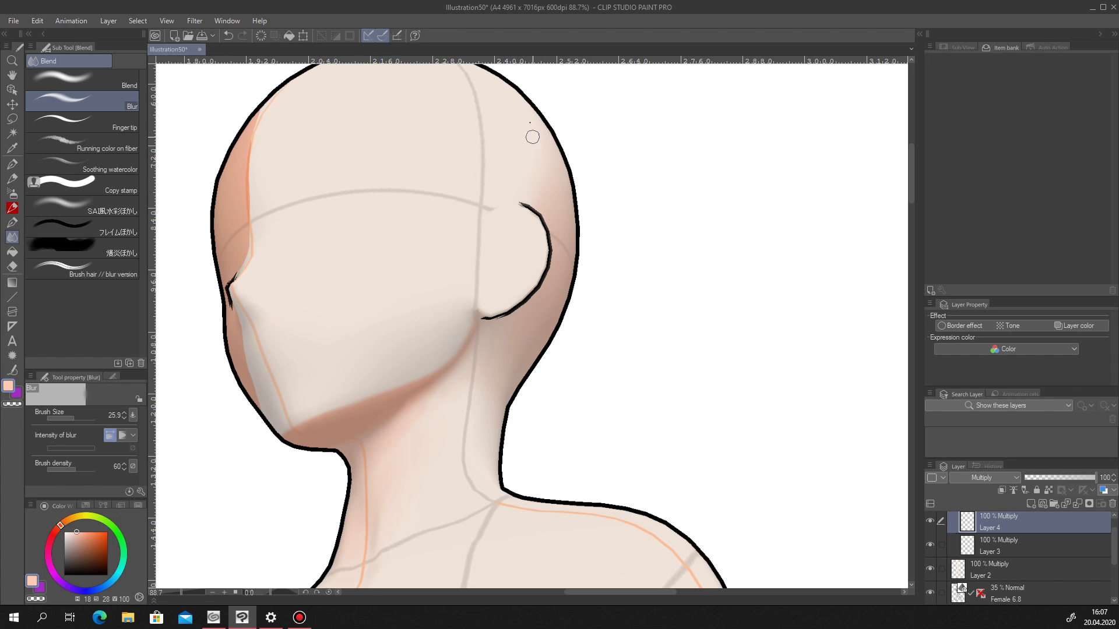
{"action": "scroll", "coordinate": [527, 184], "scroll_direction": "down", "scroll_amount": 5}
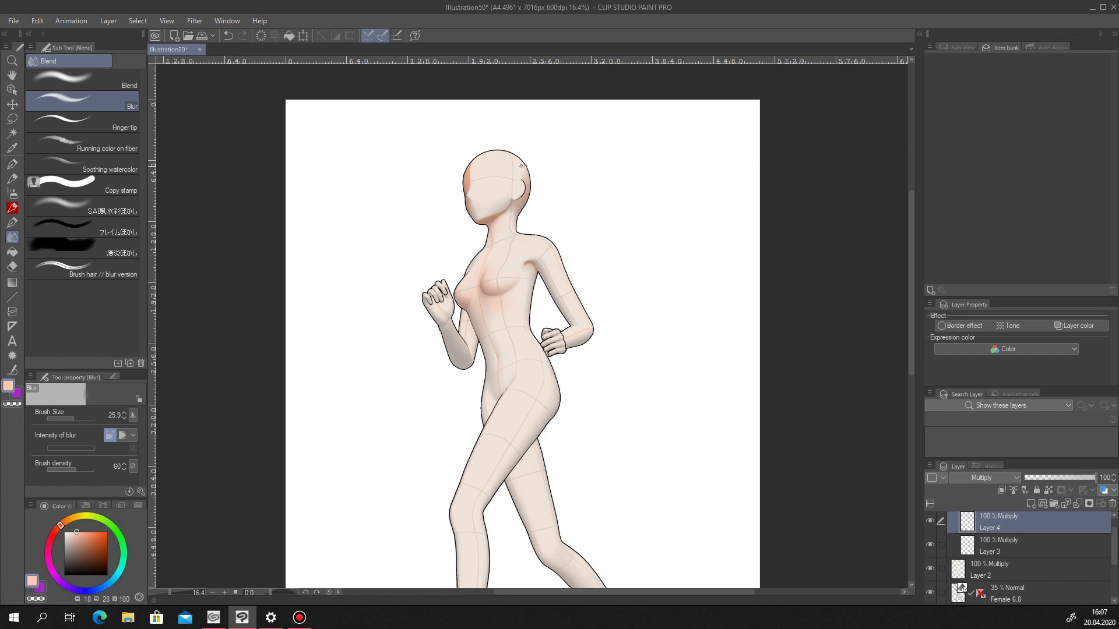
Toggle the Female 6.8 layer to check the shading, and blur the shadow on the far side of the face at size 41.9.
{"action": "left_click", "coordinate": [930, 592]}
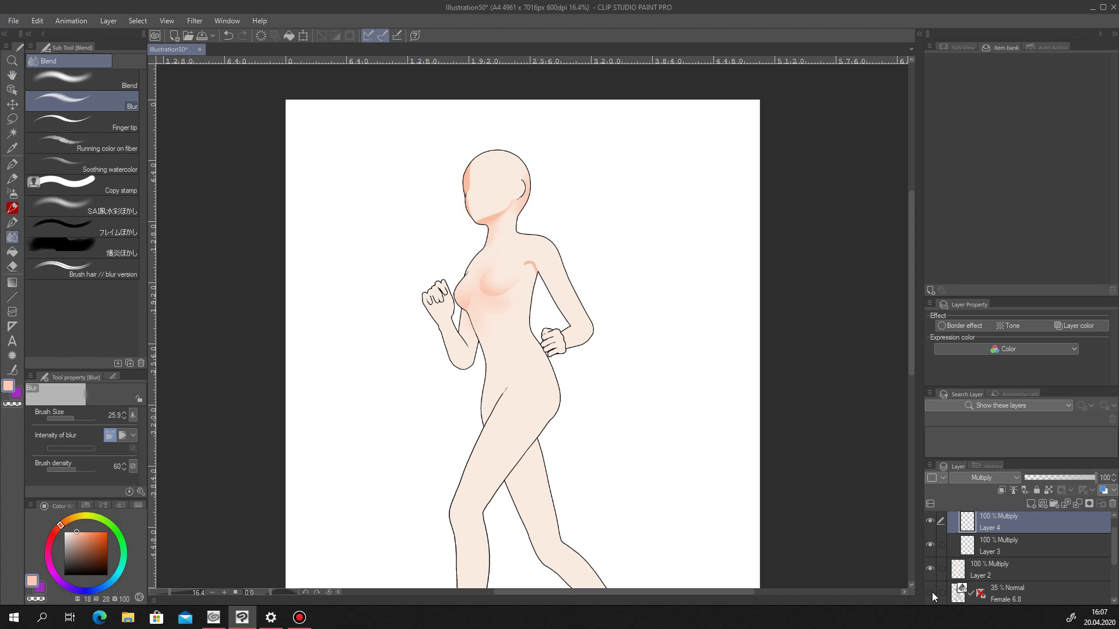
{"action": "left_click", "coordinate": [931, 593]}
{"action": "scroll", "coordinate": [471, 144], "scroll_direction": "up", "scroll_amount": 4}
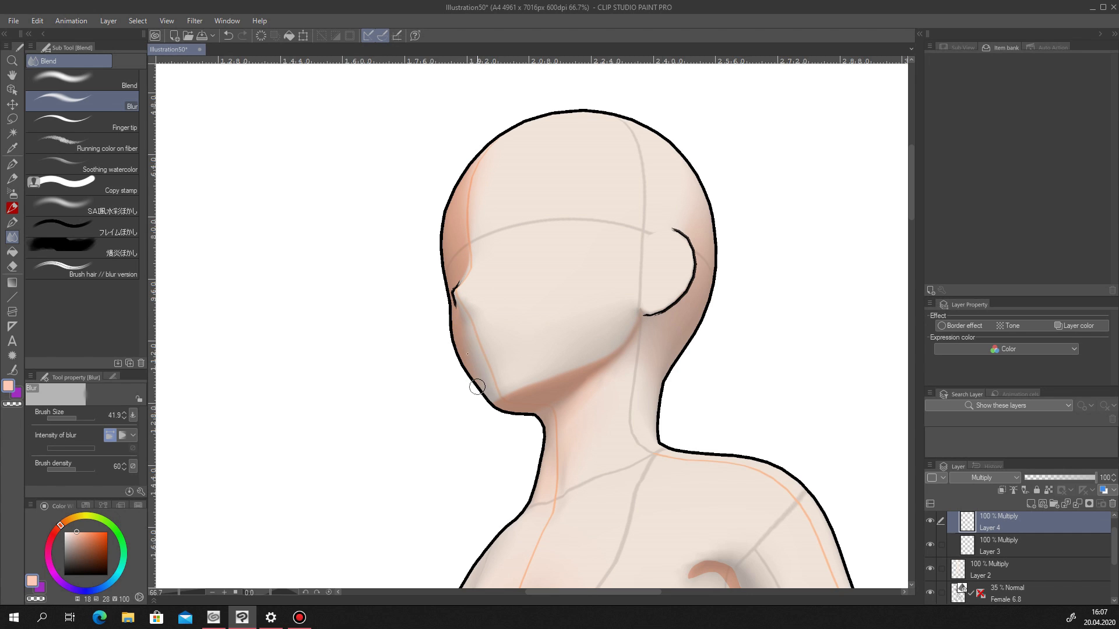
Lasso the area beneath the nose, shade it with the Soft airbrush, clear the selection, and blur its edges.
{"action": "key", "text": "m"}
{"action": "left_click", "coordinate": [82, 126]}
{"action": "scroll", "coordinate": [482, 304], "scroll_direction": "up", "scroll_amount": 3}
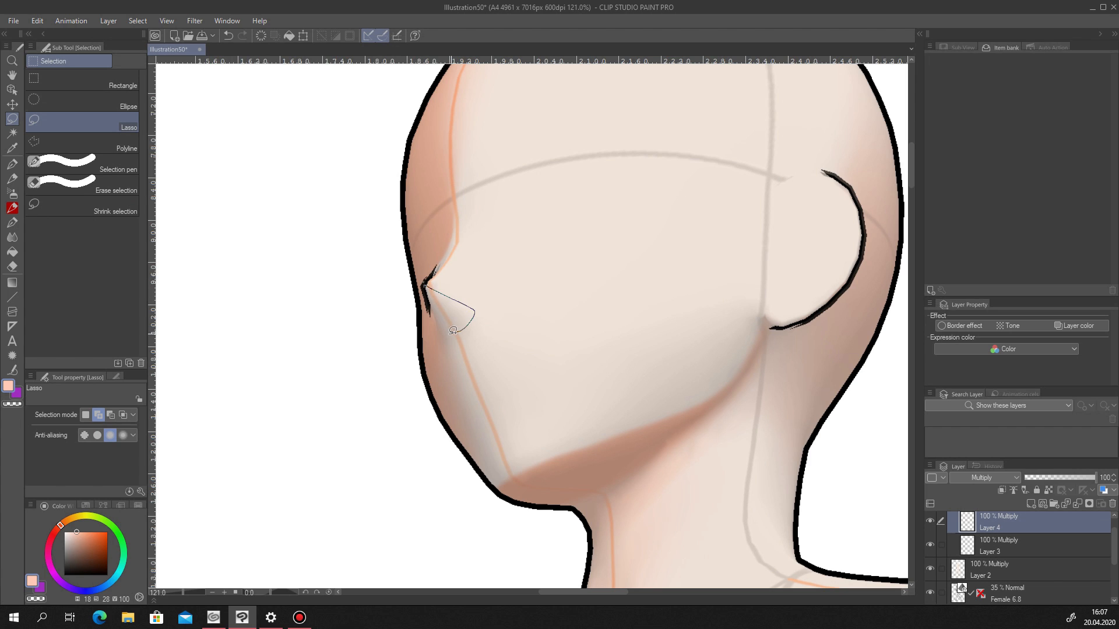
{"action": "left_click_drag", "start_coordinate": [433, 298], "coordinate": [431, 296]}
{"action": "key", "text": "b"}
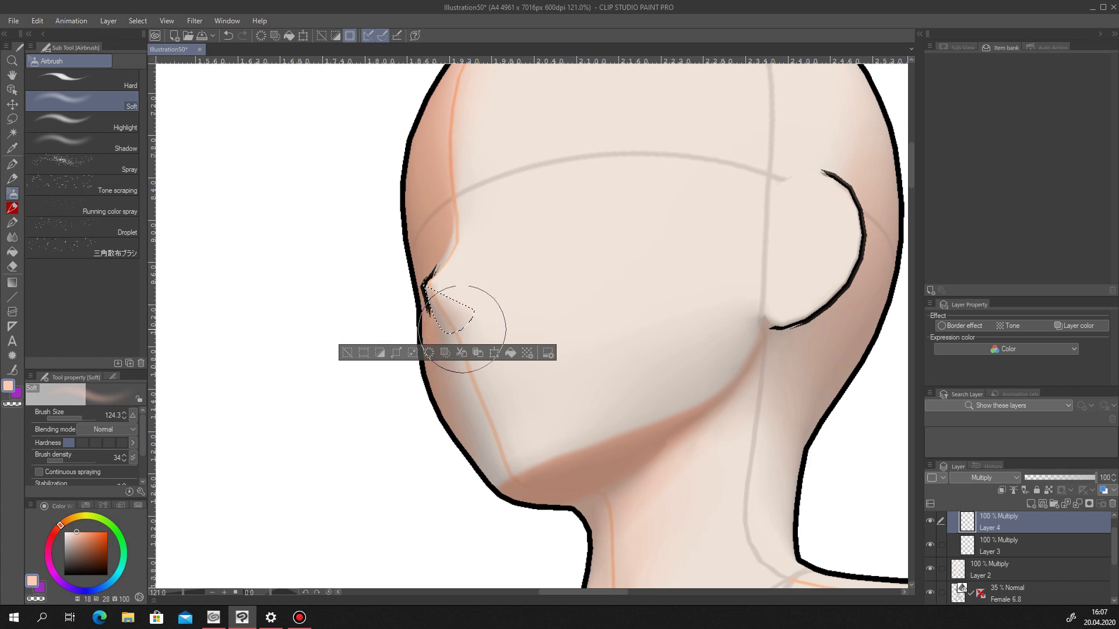
{"action": "key", "text": "ctrl+d"}
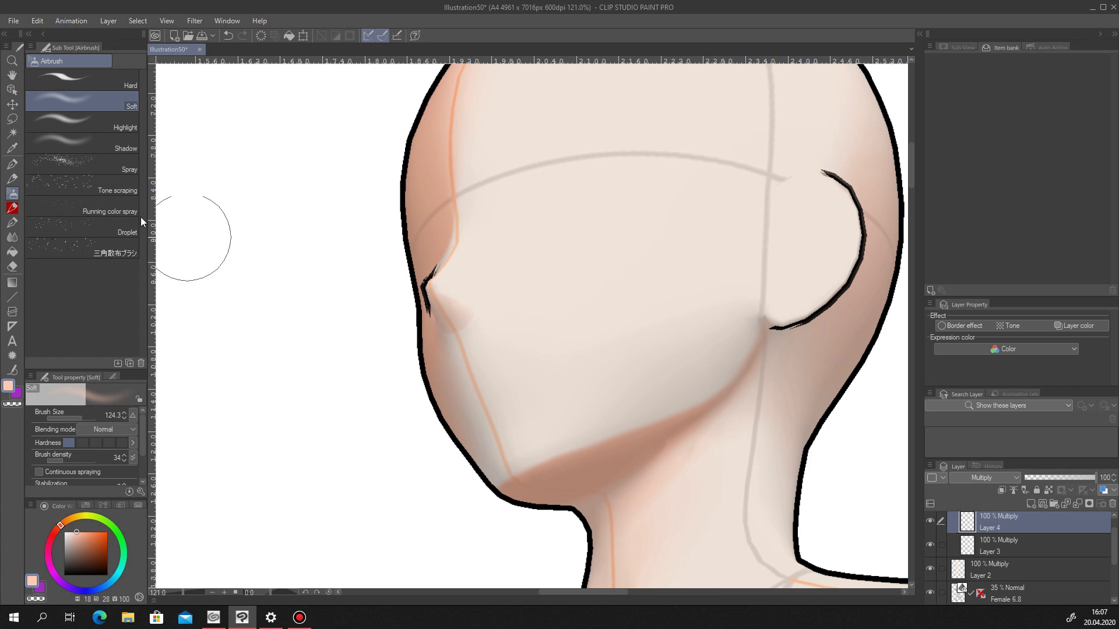
{"action": "left_click", "coordinate": [12, 237]}
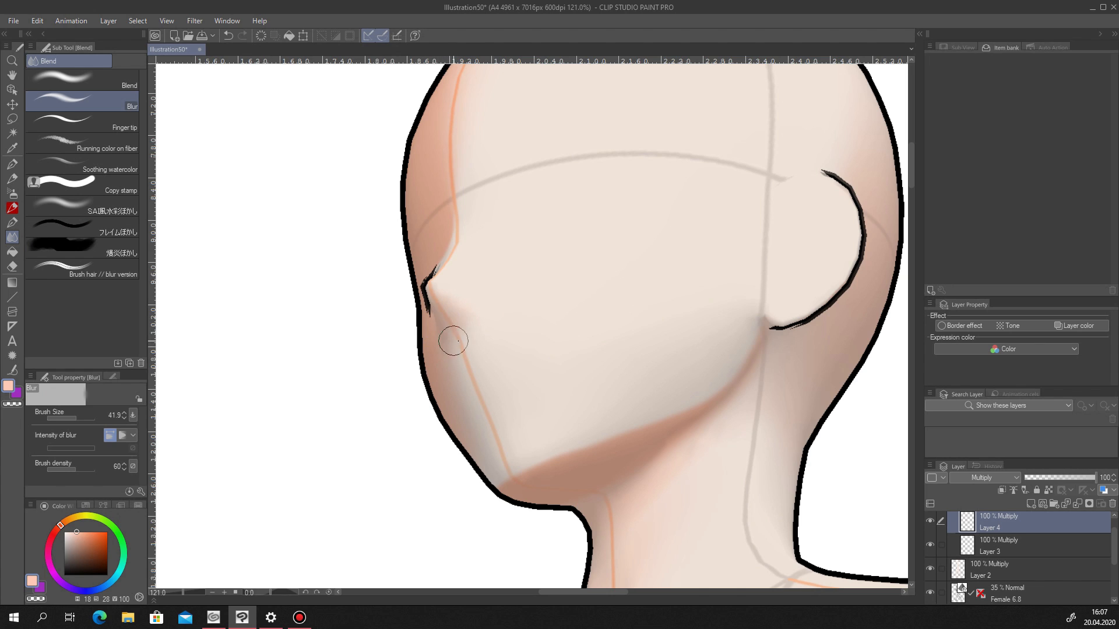
{"action": "scroll", "coordinate": [353, 237], "scroll_direction": "down", "scroll_amount": 5}
Hide the Female 6.8 layer and soften the armpit shadow with the Blur tool.
{"action": "left_click", "coordinate": [930, 592]}
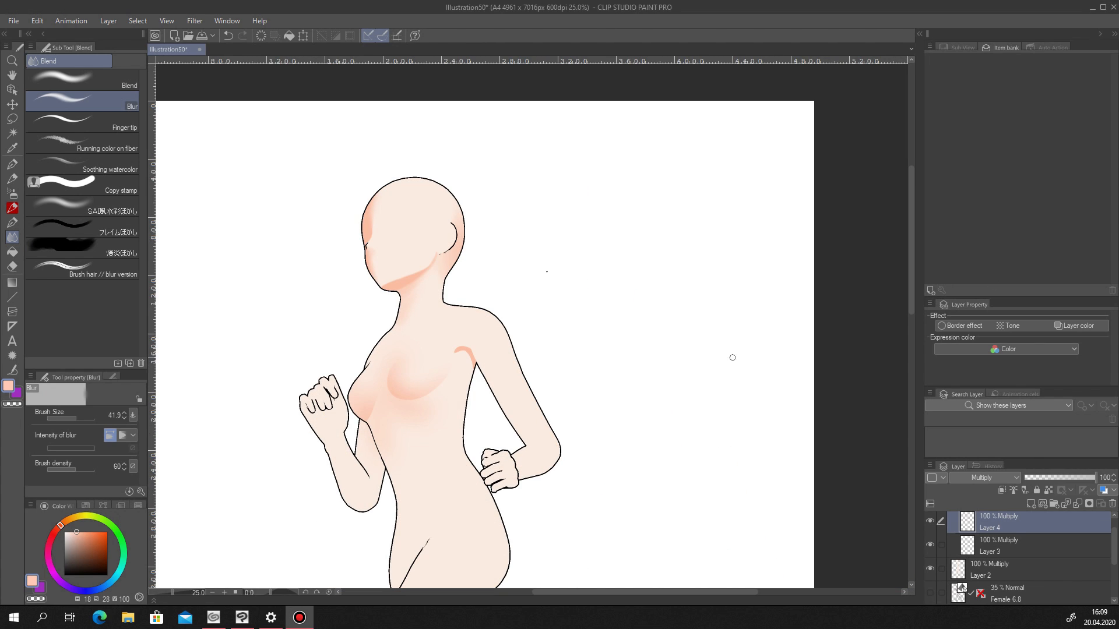
{"action": "left_click", "coordinate": [413, 7]}
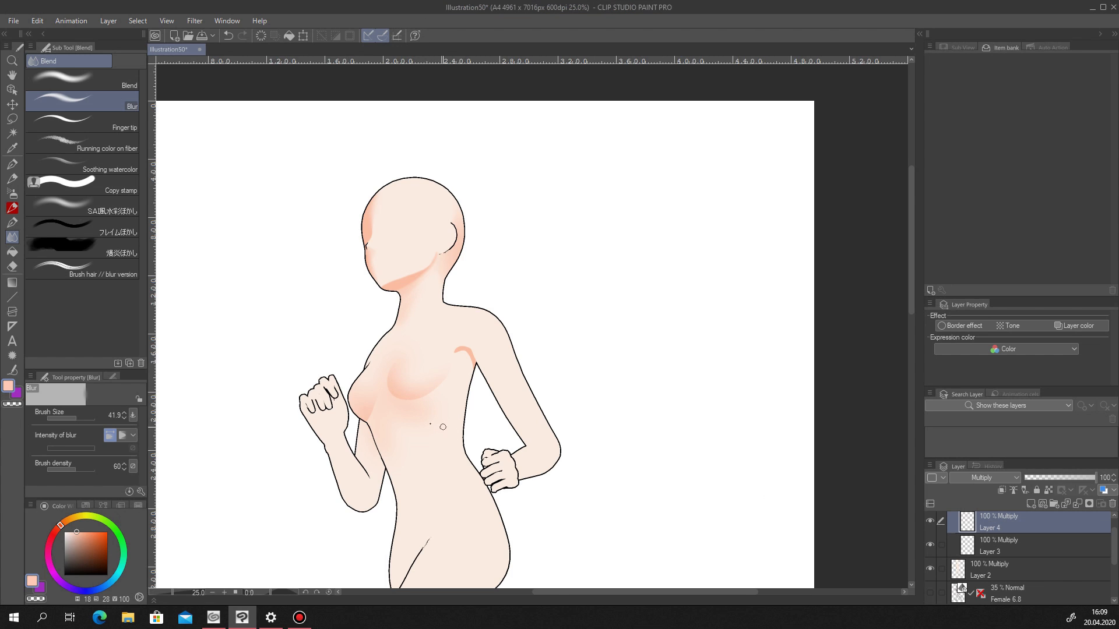
{"action": "scroll", "coordinate": [367, 424], "scroll_direction": "up", "scroll_amount": 3}
{"action": "scroll", "coordinate": [550, 306], "scroll_direction": "up", "scroll_amount": 2}
{"action": "mouse_move", "coordinate": [555, 323]}
{"action": "left_mouse_down"}
{"action": "mouse_move", "coordinate": [524, 254]}
{"action": "mouse_move", "coordinate": [490, 263]}
{"action": "mouse_move", "coordinate": [532, 264]}
{"action": "mouse_move", "coordinate": [533, 253]}
{"action": "mouse_move", "coordinate": [557, 306]}
{"action": "mouse_move", "coordinate": [505, 263]}
{"action": "mouse_move", "coordinate": [493, 270]}
{"action": "mouse_move", "coordinate": [518, 250]}
{"action": "left_mouse_up"}
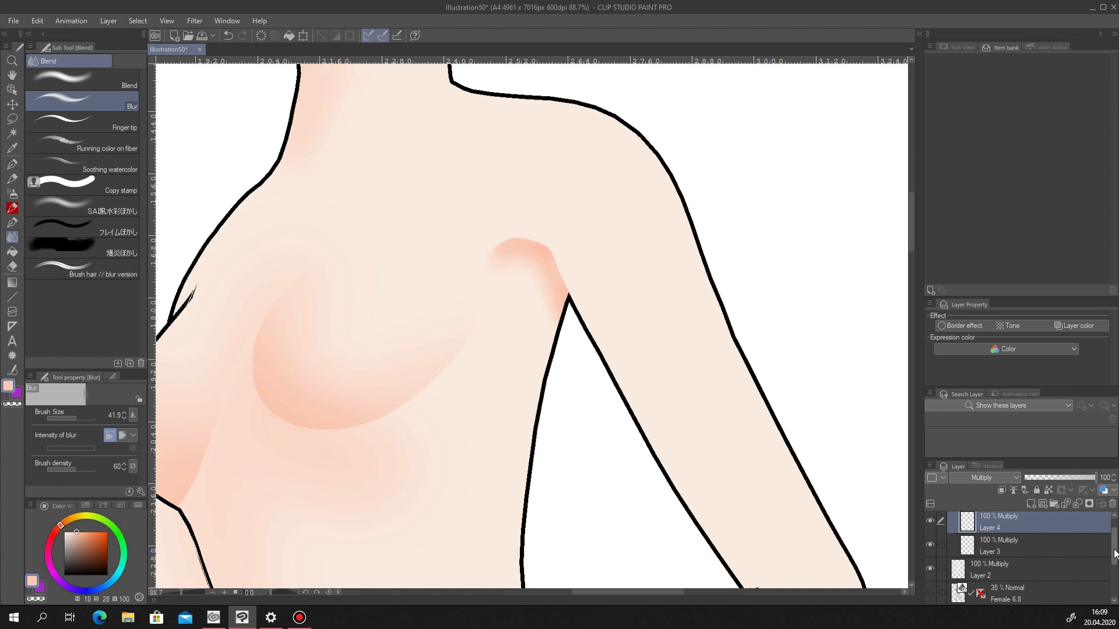
Toggle Layer 4's visibility to compare the figure with and without its shading.
{"action": "scroll", "coordinate": [646, 485], "scroll_direction": "down", "scroll_amount": 4}
{"action": "left_click", "coordinate": [930, 523]}
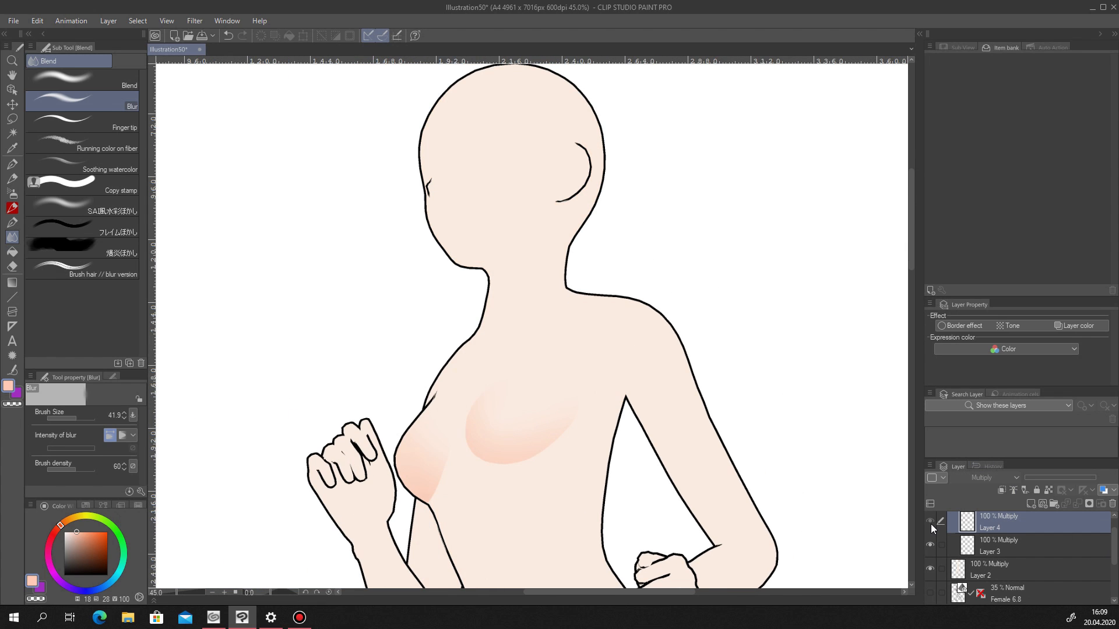
{"action": "left_click", "coordinate": [931, 523]}
Lasso the head, neck and armpit shading on Layer 4, move it to Layer 3, and clear the selection.
{"action": "scroll", "coordinate": [743, 469], "scroll_direction": "up", "scroll_amount": 1}
{"action": "key", "text": "m"}
{"action": "mouse_move", "coordinate": [613, 432]}
{"action": "left_mouse_down"}
{"action": "mouse_move", "coordinate": [550, 378]}
{"action": "mouse_move", "coordinate": [305, 61]}
{"action": "mouse_move", "coordinate": [725, 548]}
{"action": "left_mouse_up"}
{"action": "scroll", "coordinate": [662, 459], "scroll_direction": "down", "scroll_amount": 6}
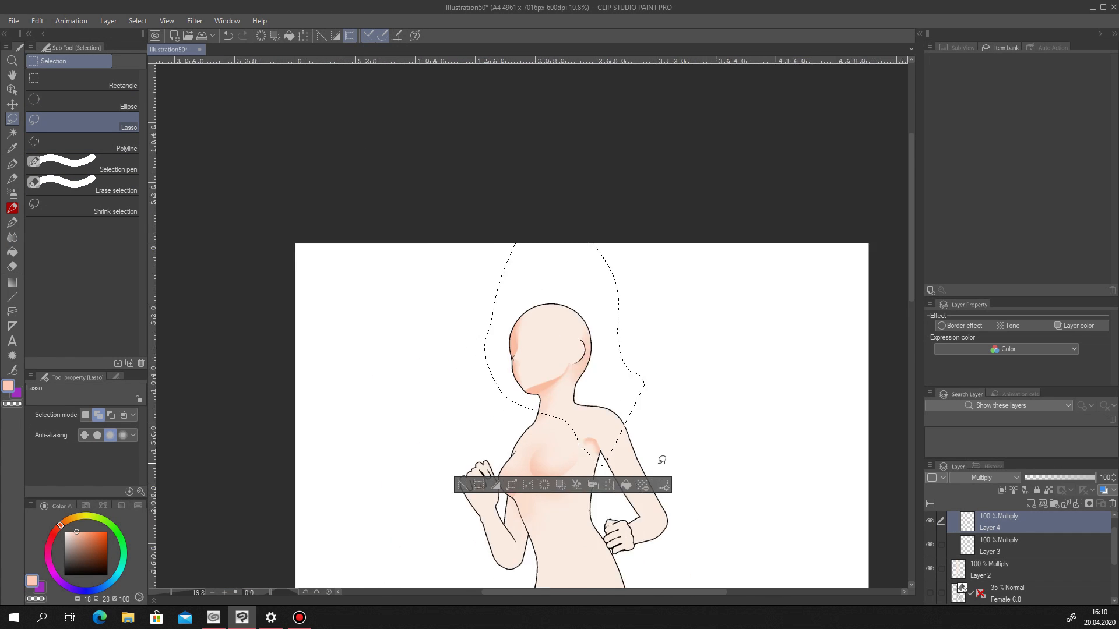
{"action": "scroll", "coordinate": [662, 459], "scroll_direction": "up", "scroll_amount": 6}
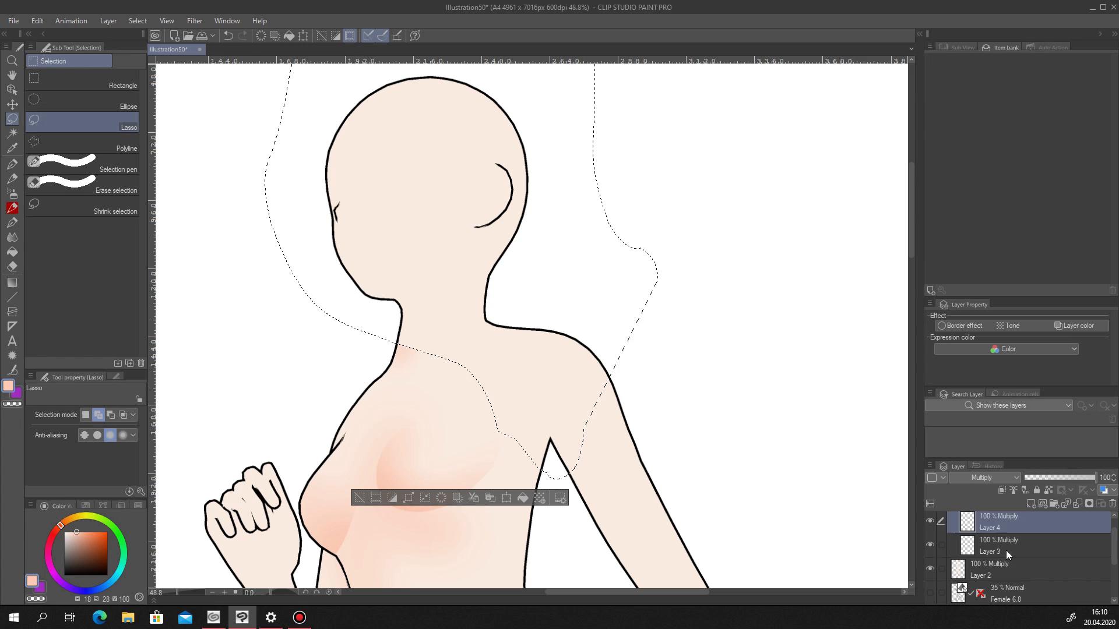
{"action": "left_click", "coordinate": [1002, 551]}
{"action": "left_click", "coordinate": [930, 569]}
{"action": "left_click", "coordinate": [930, 569]}
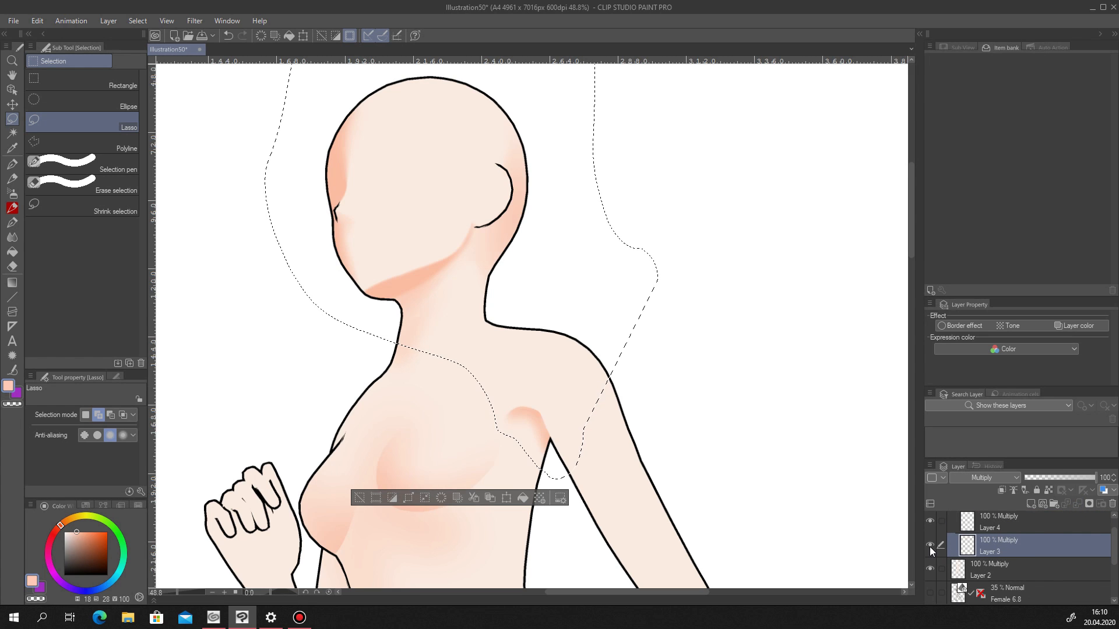
{"action": "left_click", "coordinate": [360, 498]}
Show the Female 6.8 layer as a guide, soften the armpit shadow on Layer 3 with the Blur tool, and hide the guide again.
{"action": "scroll", "coordinate": [592, 373], "scroll_direction": "down", "scroll_amount": 5}
{"action": "scroll", "coordinate": [602, 423], "scroll_direction": "up", "scroll_amount": 4}
{"action": "left_click", "coordinate": [930, 593]}
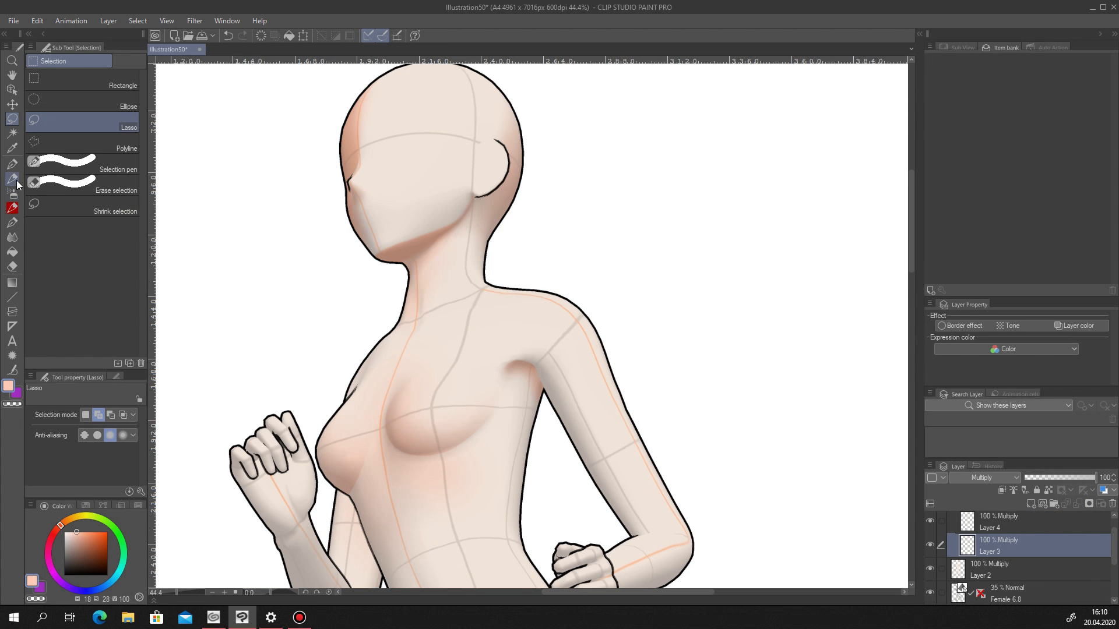
{"action": "scroll", "coordinate": [624, 357], "scroll_direction": "down", "scroll_amount": 3}
{"action": "scroll", "coordinate": [190, 263], "scroll_direction": "up", "scroll_amount": 5}
{"action": "key", "text": "j"}
{"action": "scroll", "coordinate": [501, 329], "scroll_direction": "up", "scroll_amount": 4}
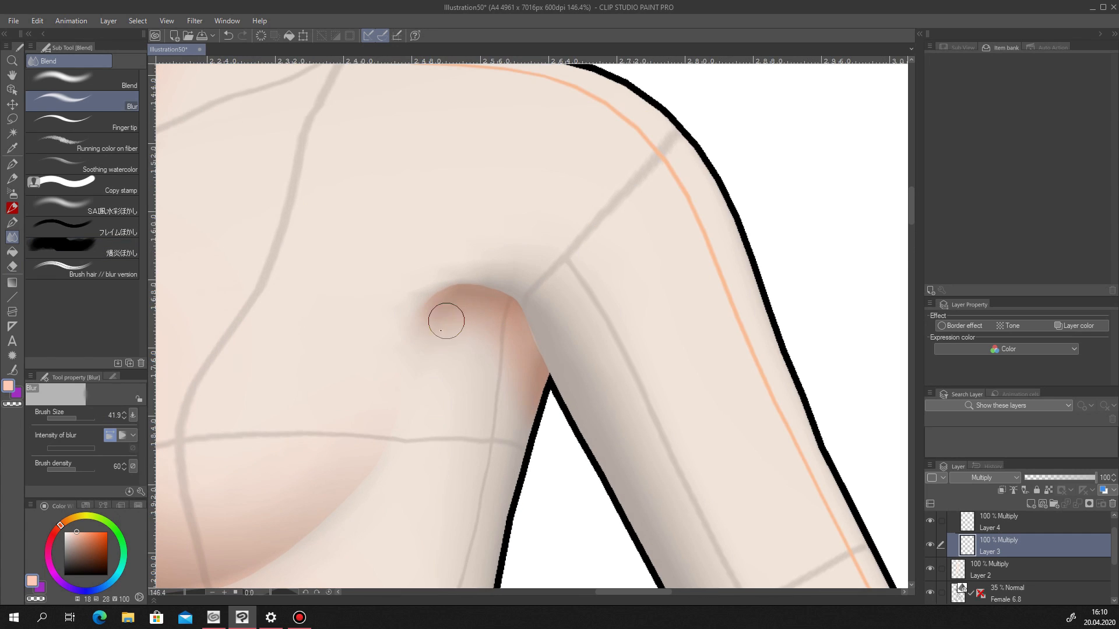
{"action": "scroll", "coordinate": [515, 286], "scroll_direction": "down", "scroll_amount": 10}
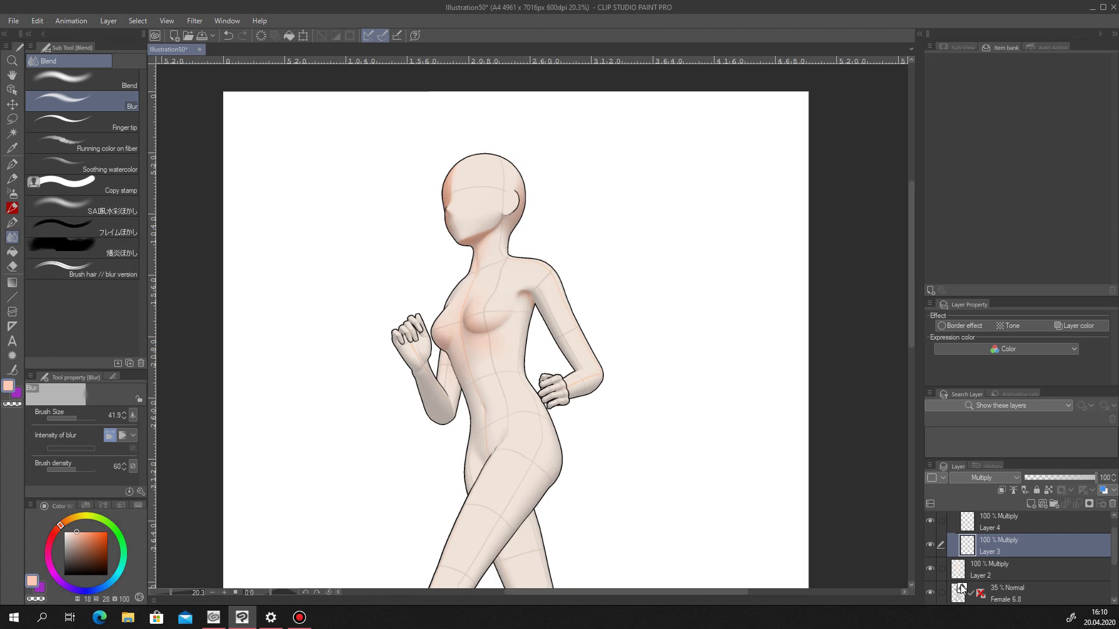
{"action": "left_click", "coordinate": [930, 593]}
Soften the edges of the breast shadows on Layer 3 with the Blur tool at size 41.9.
{"action": "scroll", "coordinate": [509, 349], "scroll_direction": "down", "scroll_amount": 3}
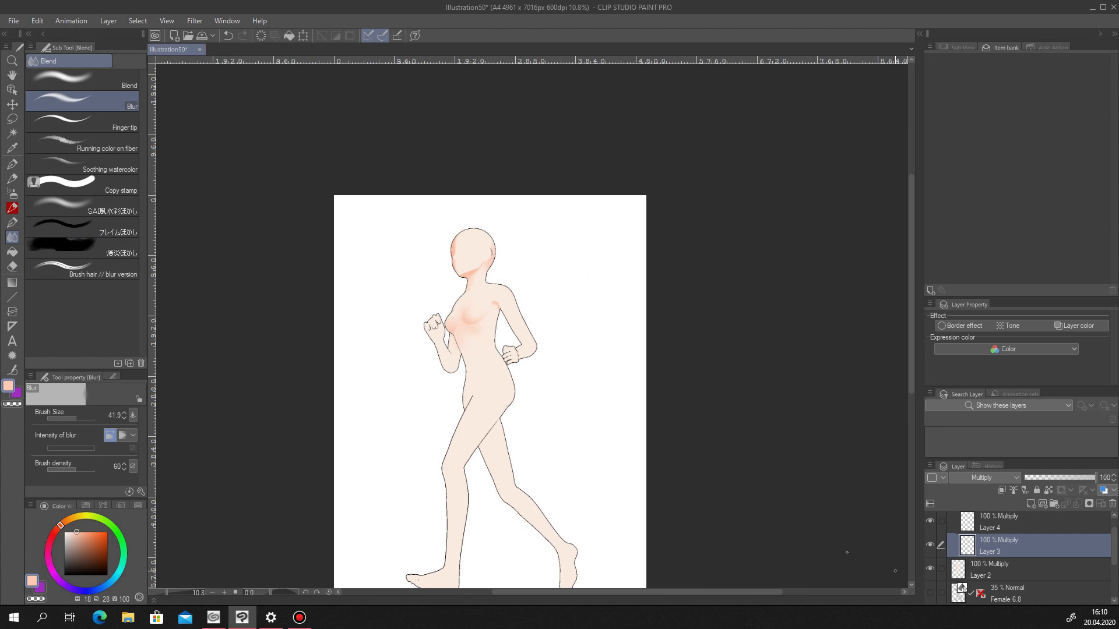
{"action": "scroll", "coordinate": [484, 323], "scroll_direction": "up", "scroll_amount": 8}
{"action": "scroll", "coordinate": [532, 272], "scroll_direction": "up", "scroll_amount": 2}
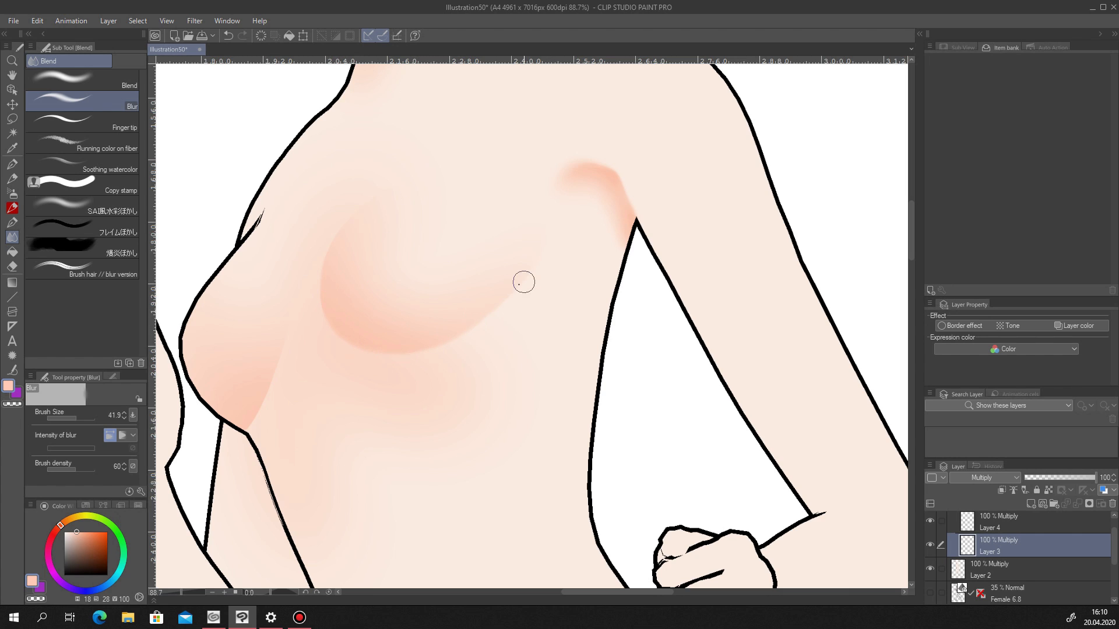
{"action": "scroll", "coordinate": [485, 320], "scroll_direction": "down", "scroll_amount": 5}
{"action": "scroll", "coordinate": [530, 276], "scroll_direction": "up", "scroll_amount": 2}
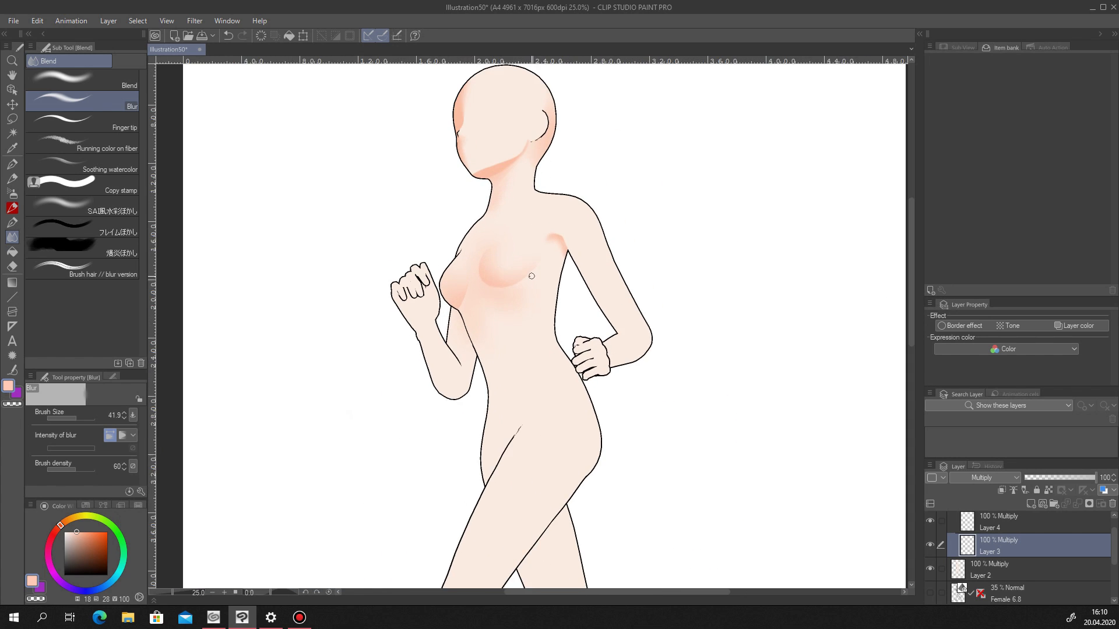
{"action": "scroll", "coordinate": [531, 276], "scroll_direction": "up", "scroll_amount": 3}
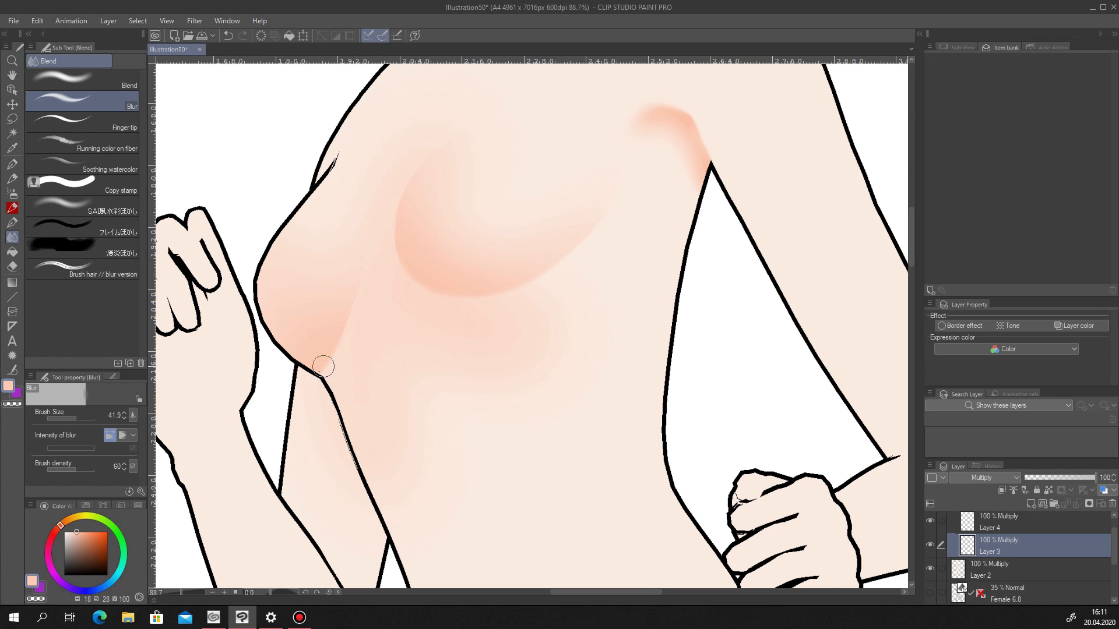
{"action": "scroll", "coordinate": [364, 209], "scroll_direction": "down", "scroll_amount": 6}
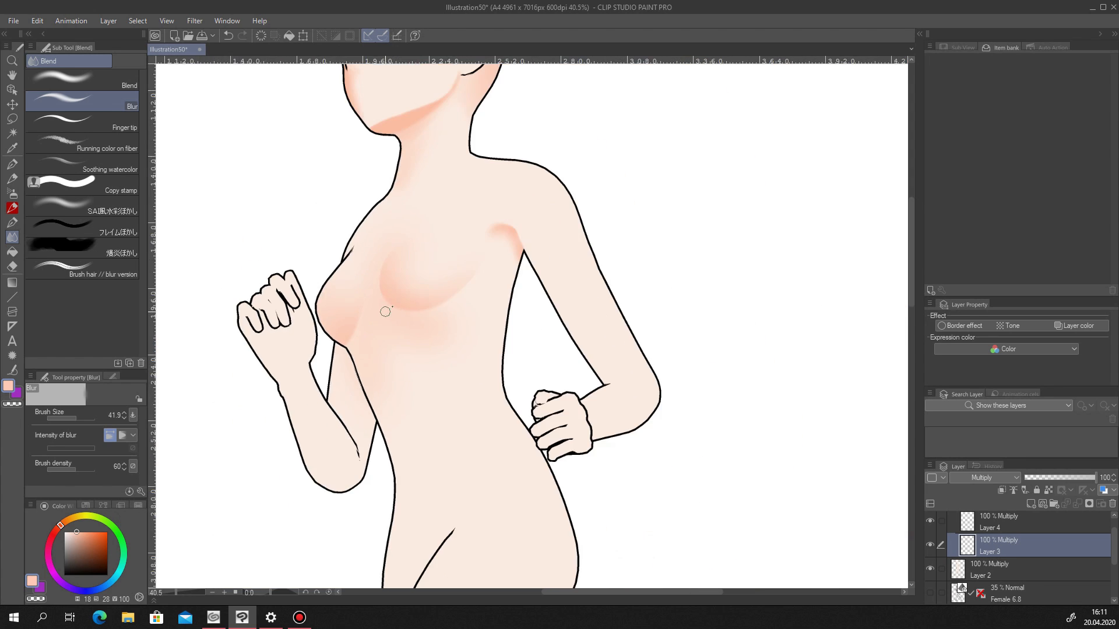
{"action": "scroll", "coordinate": [420, 326], "scroll_direction": "up", "scroll_amount": 3}
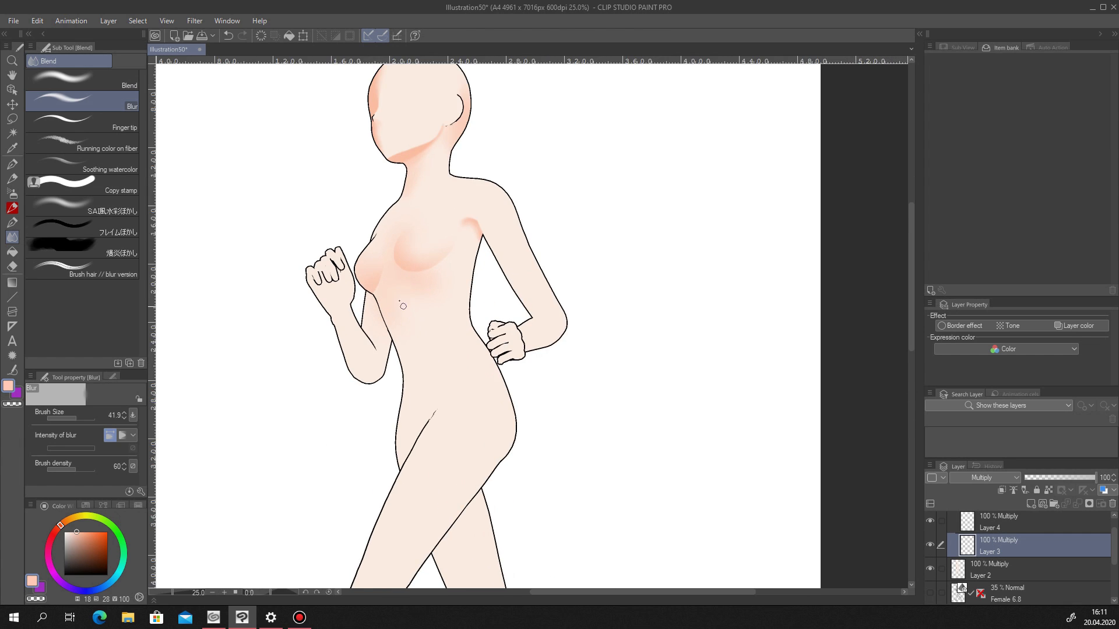
{"action": "scroll", "coordinate": [372, 220], "scroll_direction": "down", "scroll_amount": 3}
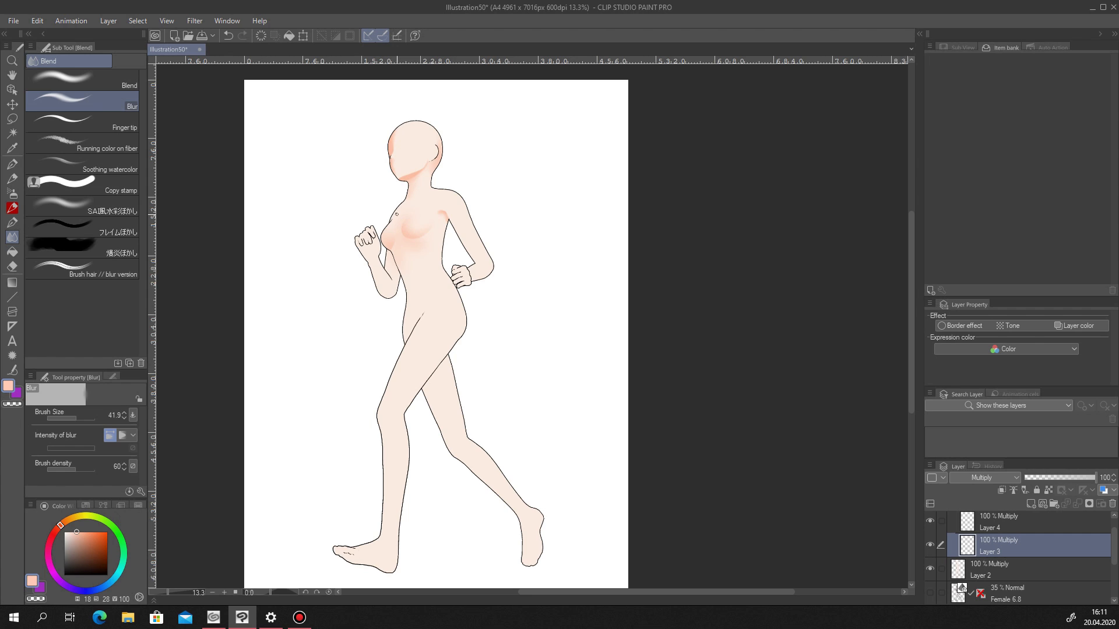
{"action": "scroll", "coordinate": [394, 209], "scroll_direction": "up", "scroll_amount": 4}
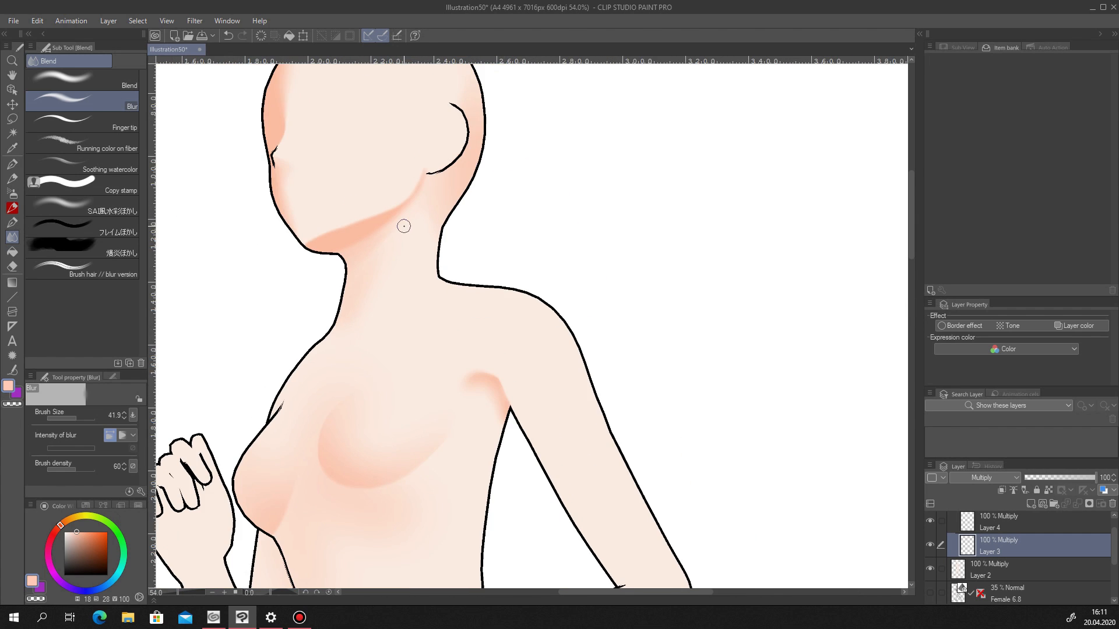
Show the Female 6.8 layer to examine the neck and collarbone, choose the Soft airbrush at size 25.9, and hide the layer.
{"action": "scroll", "coordinate": [404, 225], "scroll_direction": "down", "scroll_amount": 1}
{"action": "left_click", "coordinate": [931, 592]}
{"action": "scroll", "coordinate": [393, 263], "scroll_direction": "up", "scroll_amount": 4}
{"action": "key", "text": "m"}
{"action": "key", "text": "b"}
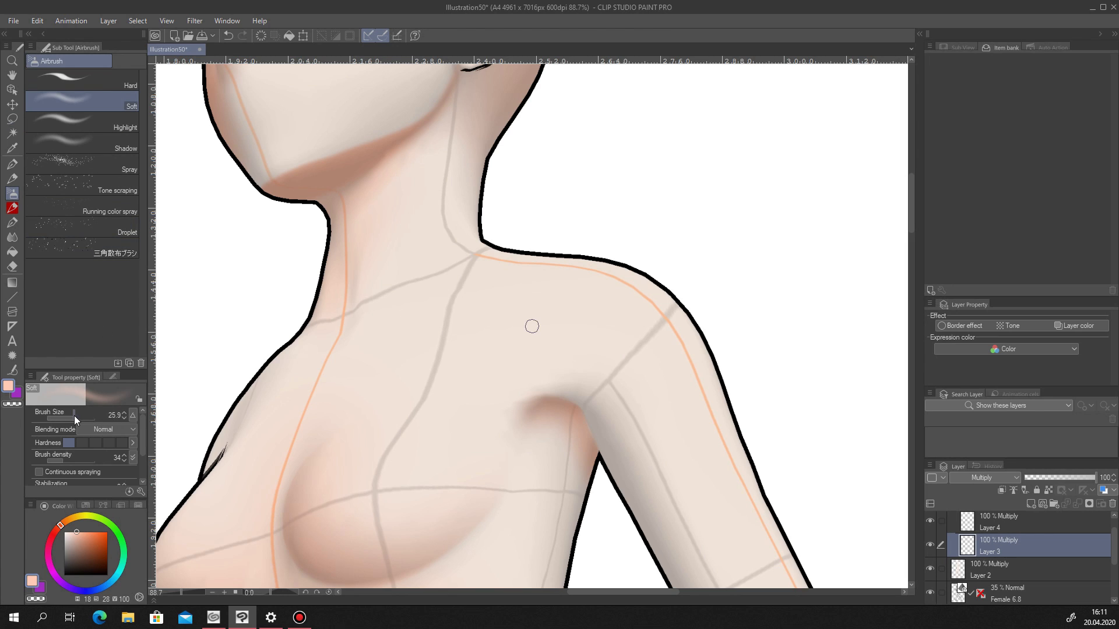
{"action": "left_click", "coordinate": [930, 592]}
{"action": "scroll", "coordinate": [418, 318], "scroll_direction": "down", "scroll_amount": 4}
{"action": "scroll", "coordinate": [419, 317], "scroll_direction": "up", "scroll_amount": 3}
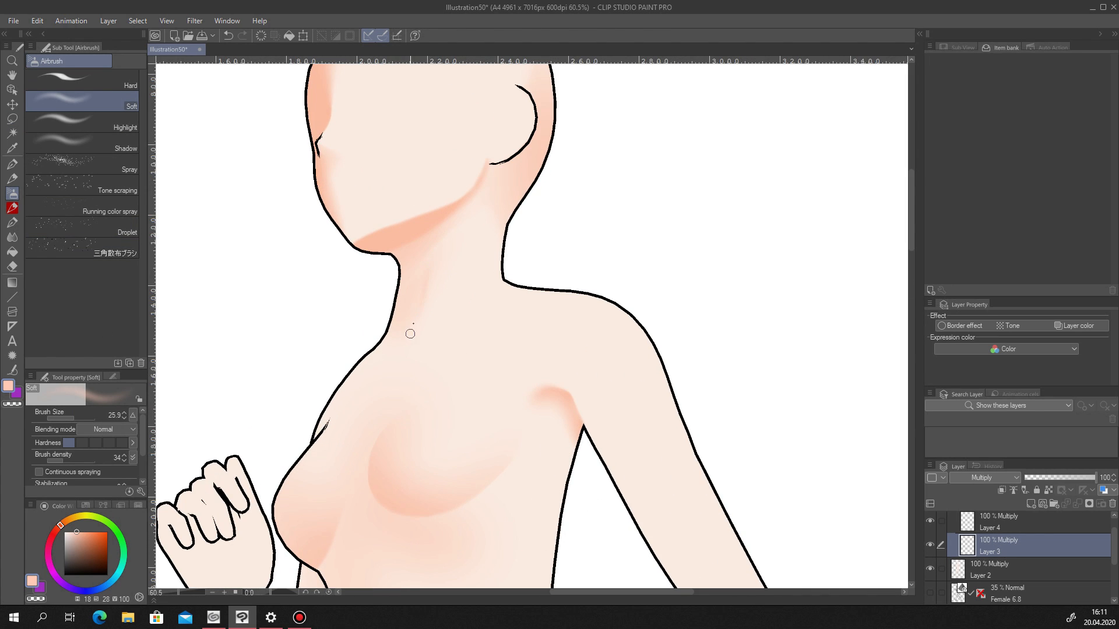
Lasso a narrow strip down the neck to the collarbone, fill it with the shading color, clear the selection, and blur its edges.
{"action": "scroll", "coordinate": [419, 317], "scroll_direction": "down", "scroll_amount": 4}
{"action": "scroll", "coordinate": [419, 318], "scroll_direction": "up", "scroll_amount": 5}
{"action": "key", "text": "m"}
{"action": "scroll", "coordinate": [412, 319], "scroll_direction": "up", "scroll_amount": 2}
{"action": "mouse_move", "coordinate": [412, 308]}
{"action": "left_mouse_down"}
{"action": "mouse_move", "coordinate": [411, 387]}
{"action": "mouse_move", "coordinate": [404, 305]}
{"action": "mouse_move", "coordinate": [399, 401]}
{"action": "left_mouse_up"}
{"action": "key", "text": "alt+Delete"}
{"action": "key", "text": "ctrl+d"}
{"action": "key", "text": "j"}
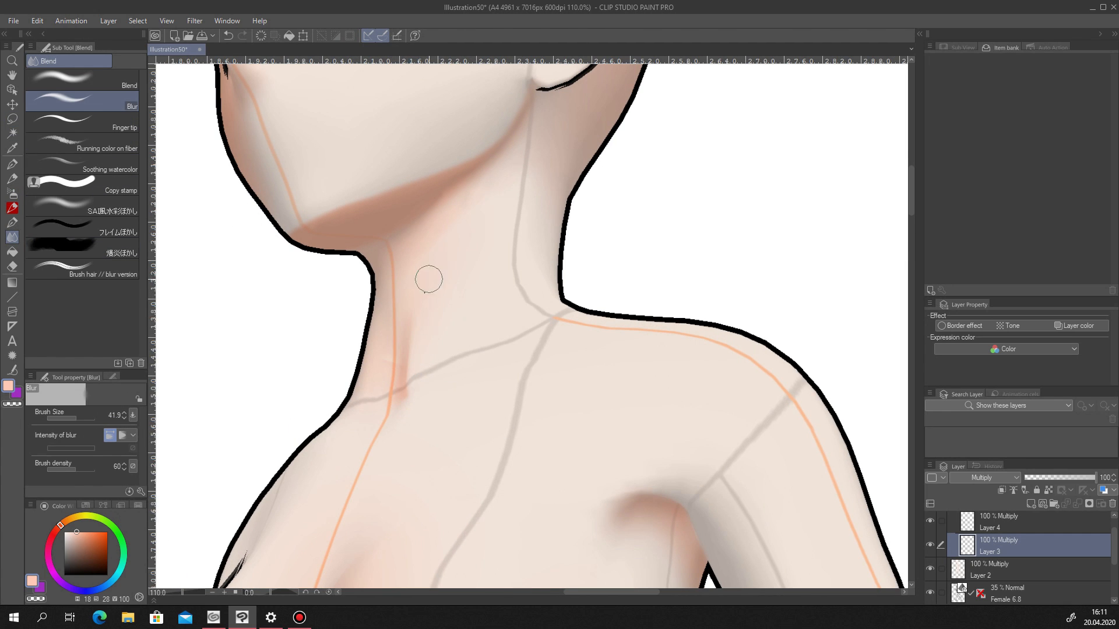
Toggle the Female 6.8 layer to compare the neck shading with the reference.
{"action": "scroll", "coordinate": [428, 268], "scroll_direction": "down", "scroll_amount": 8}
{"action": "left_click", "coordinate": [929, 594]}
{"action": "scroll", "coordinate": [565, 432], "scroll_direction": "down", "scroll_amount": 4}
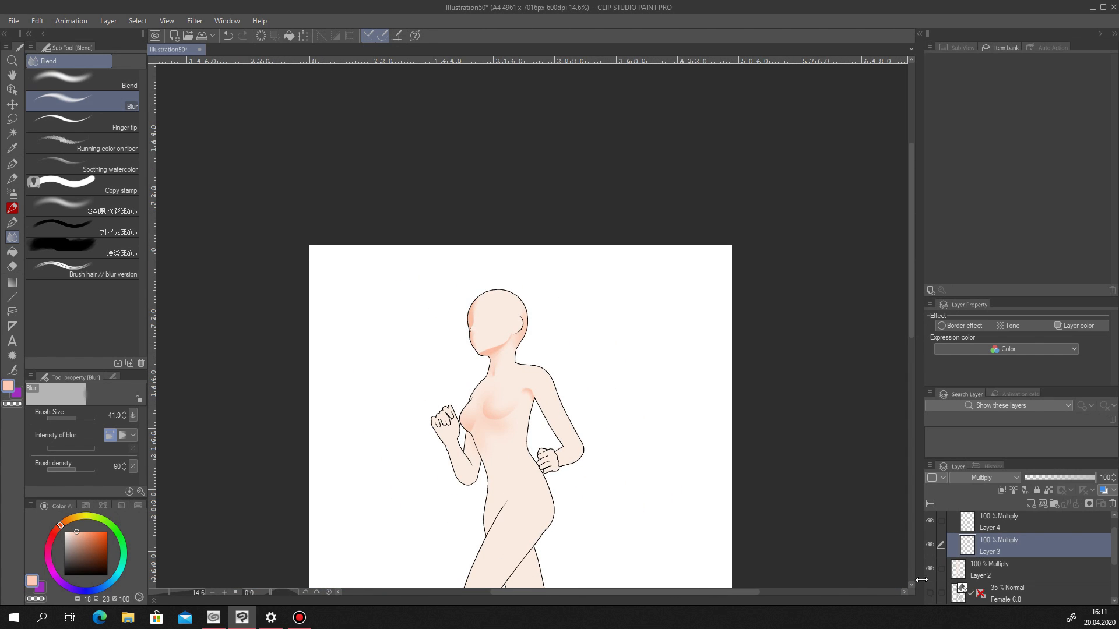
{"action": "left_click", "coordinate": [928, 595]}
{"action": "left_click", "coordinate": [929, 593]}
Make Layer 4 active and set the Soft airbrush to size 158.3 for shading the near arm.
{"action": "scroll", "coordinate": [681, 484], "scroll_direction": "up", "scroll_amount": 4}
{"action": "scroll", "coordinate": [309, 359], "scroll_direction": "up", "scroll_amount": 2}
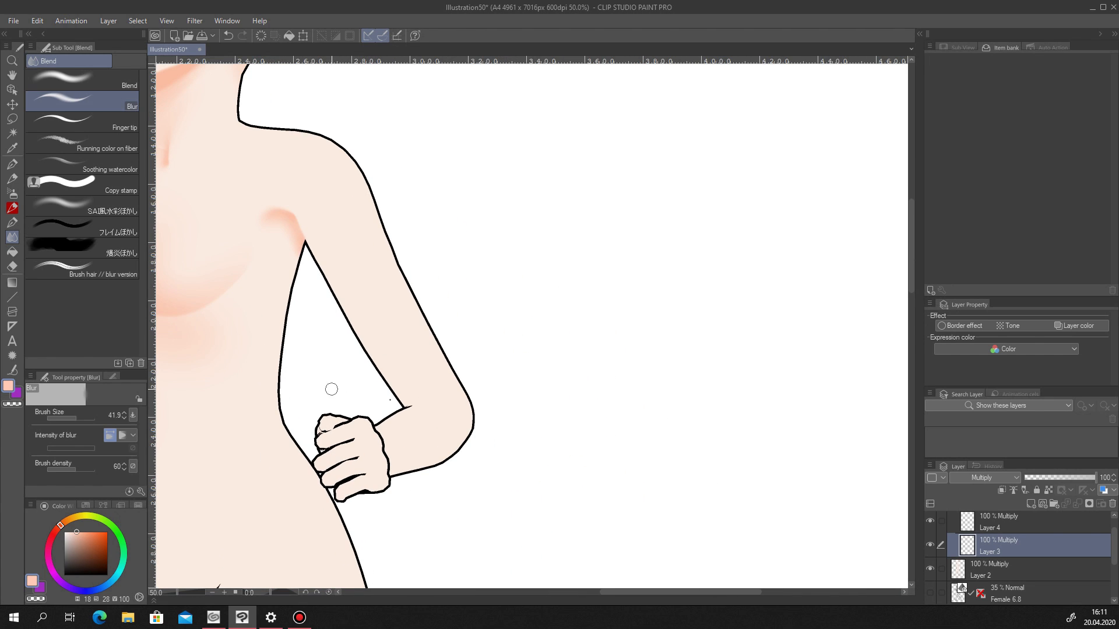
{"action": "left_click", "coordinate": [1010, 527]}
{"action": "left_click", "coordinate": [13, 194]}
{"action": "left_click", "coordinate": [83, 417]}
Try shading the inner side of the near upper arm with the Soft airbrush, and undo the strokes.
{"action": "left_click_drag", "start_coordinate": [282, 208], "coordinate": [392, 358]}
{"action": "key", "text": "ctrl+z"}
{"action": "mouse_move", "coordinate": [279, 197]}
{"action": "left_mouse_down"}
{"action": "mouse_move", "coordinate": [350, 269]}
{"action": "mouse_move", "coordinate": [292, 192]}
{"action": "mouse_move", "coordinate": [281, 196]}
{"action": "mouse_move", "coordinate": [377, 367]}
{"action": "left_mouse_up"}
{"action": "key", "text": "ctrl+z"}
{"action": "left_click_drag", "start_coordinate": [319, 255], "coordinate": [391, 363]}
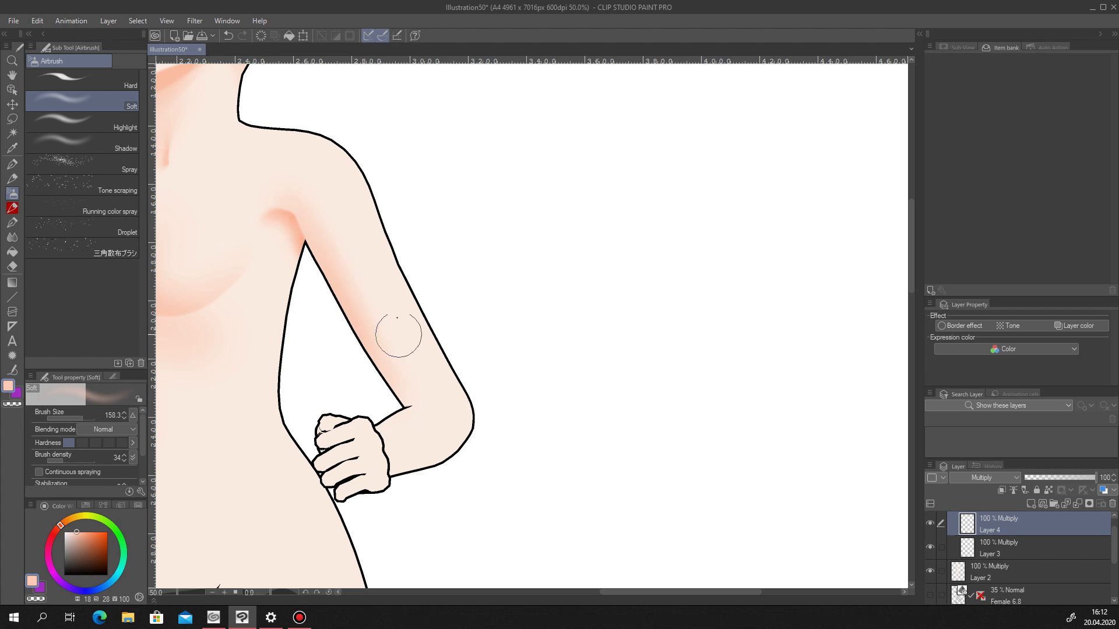
{"action": "key", "text": "ctrl+z"}
{"action": "key", "text": "ctrl+z"}
Shade the inner upper arm from armpit to elbow with the Soft airbrush at size 227.5, and compare it with the Female 6.8 layer.
{"action": "left_click", "coordinate": [84, 418]}
{"action": "mouse_move", "coordinate": [279, 203]}
{"action": "left_mouse_down"}
{"action": "mouse_move", "coordinate": [339, 273]}
{"action": "mouse_move", "coordinate": [389, 399]}
{"action": "left_mouse_up"}
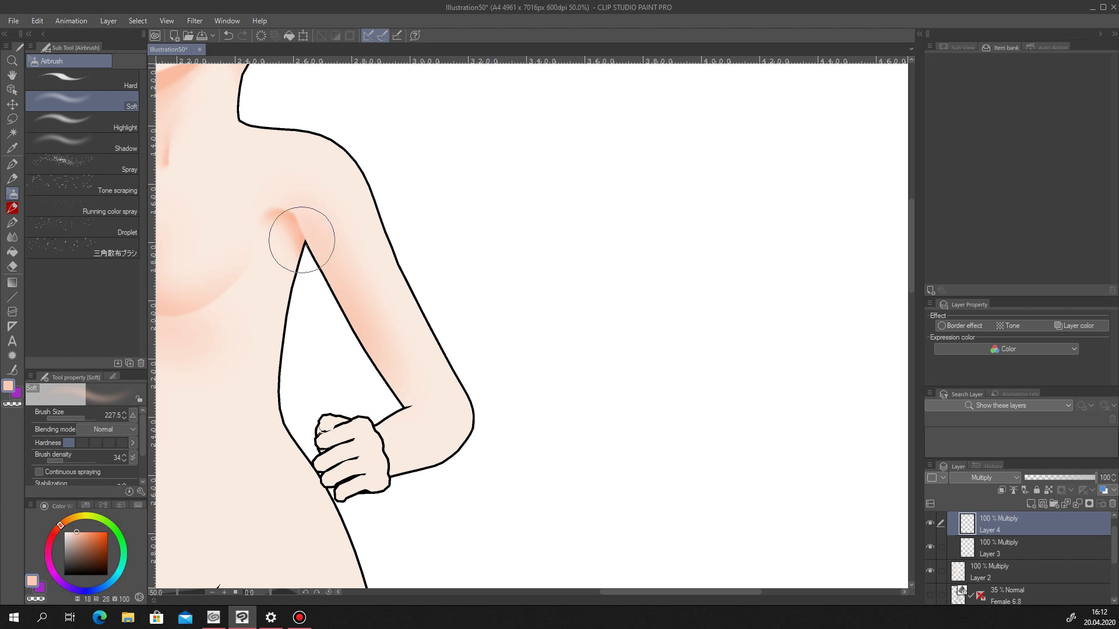
{"action": "left_click", "coordinate": [930, 594]}
{"action": "left_click", "coordinate": [930, 595]}
{"action": "scroll", "coordinate": [498, 324], "scroll_direction": "down", "scroll_amount": 2}
{"action": "scroll", "coordinate": [490, 324], "scroll_direction": "up", "scroll_amount": 2}
{"action": "left_click", "coordinate": [930, 596]}
{"action": "left_click", "coordinate": [930, 595]}
Airbrush shading along the underside of the near forearm and the elbow, and check it against the Female 6.8 layer.
{"action": "mouse_move", "coordinate": [535, 395]}
{"action": "left_mouse_down"}
{"action": "mouse_move", "coordinate": [495, 418]}
{"action": "mouse_move", "coordinate": [461, 419]}
{"action": "left_mouse_up"}
{"action": "left_click_drag", "start_coordinate": [589, 319], "coordinate": [539, 386]}
{"action": "scroll", "coordinate": [586, 364], "scroll_direction": "down", "scroll_amount": 2}
{"action": "scroll", "coordinate": [536, 355], "scroll_direction": "up", "scroll_amount": 1}
{"action": "left_click", "coordinate": [931, 595]}
{"action": "left_click", "coordinate": [931, 596]}
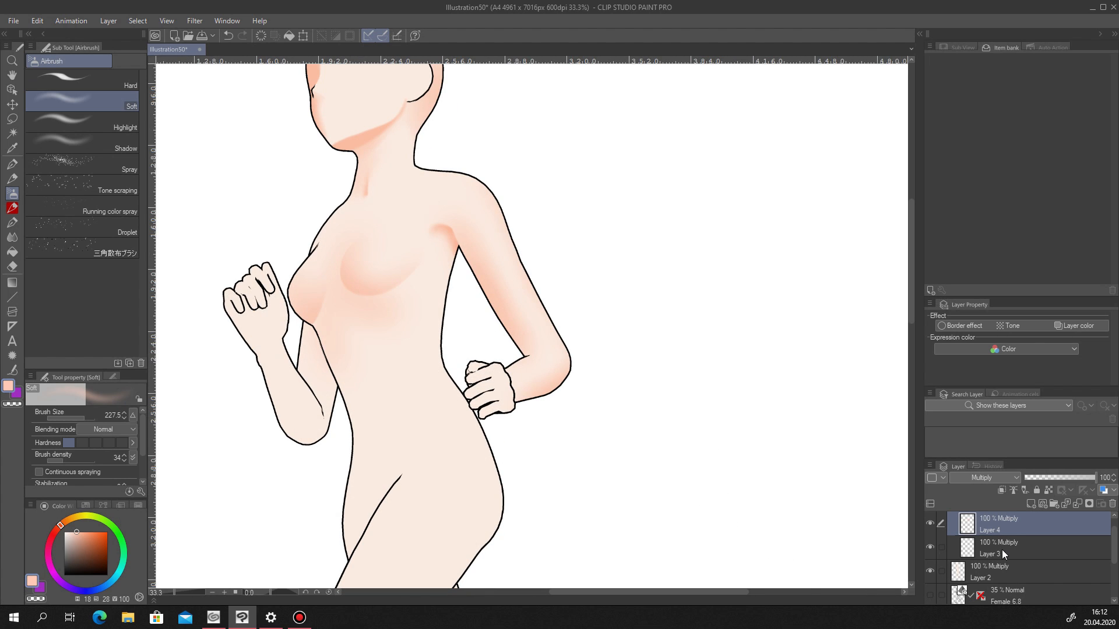
Make Layer 3 active and toggle the Female 6.8 layer repeatedly to examine where shadows are still missing.
{"action": "left_click", "coordinate": [1001, 550]}
{"action": "left_click", "coordinate": [930, 596]}
{"action": "left_click", "coordinate": [929, 597]}
{"action": "left_click", "coordinate": [930, 597]}
{"action": "left_click", "coordinate": [929, 597]}
{"action": "left_click", "coordinate": [930, 598]}
{"action": "left_click", "coordinate": [929, 598]}
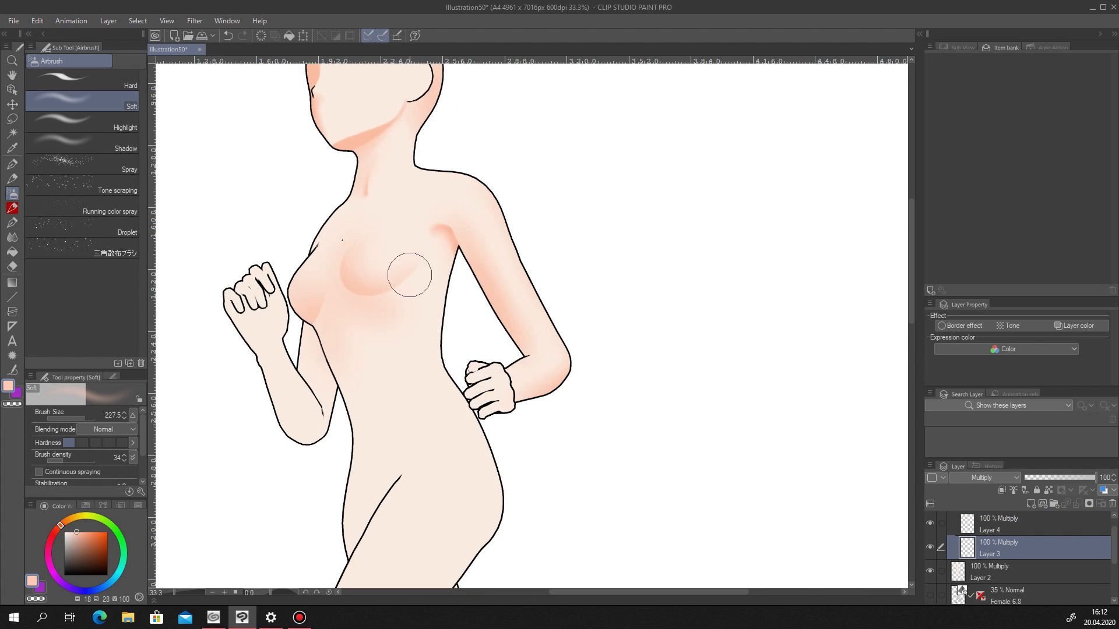
With the Female 6.8 layer shown, lasso the sliver at the far armpit above the breast, shade it on Layer 3, and clear the selection.
{"action": "scroll", "coordinate": [323, 220], "scroll_direction": "up", "scroll_amount": 4}
{"action": "left_click", "coordinate": [12, 119]}
{"action": "left_click", "coordinate": [929, 597]}
{"action": "mouse_move", "coordinate": [317, 282]}
{"action": "left_mouse_down"}
{"action": "mouse_move", "coordinate": [335, 201]}
{"action": "mouse_move", "coordinate": [297, 218]}
{"action": "mouse_move", "coordinate": [270, 291]}
{"action": "mouse_move", "coordinate": [280, 324]}
{"action": "left_mouse_up"}
{"action": "left_click", "coordinate": [201, 344]}
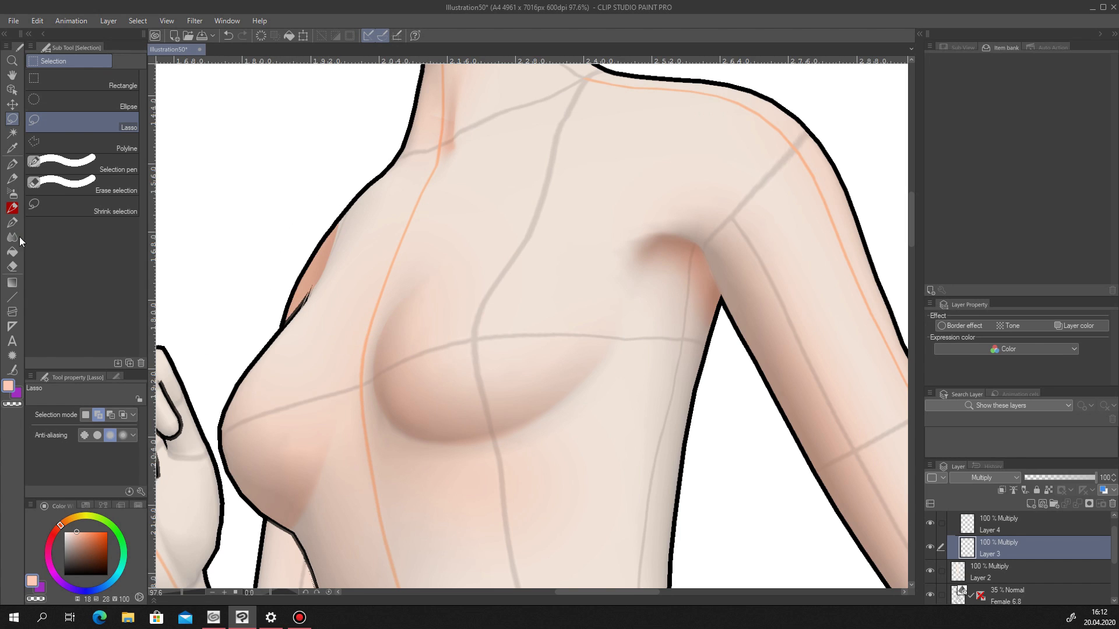
{"action": "key", "text": "j"}
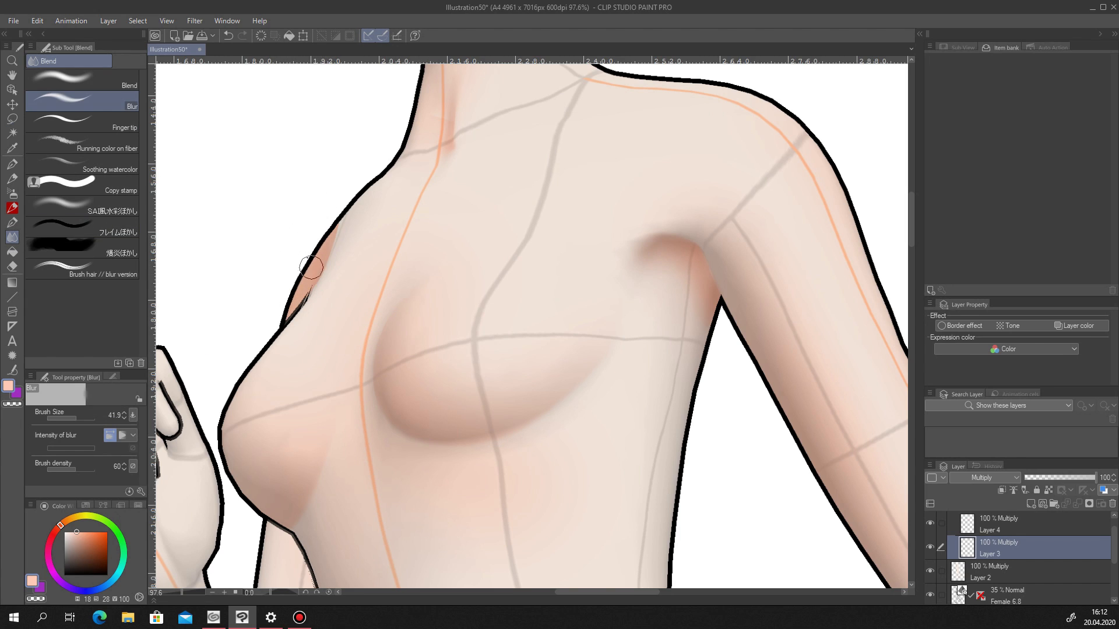
Reselect the far armpit sliver, rework its shading with the Soft airbrush, and clear the selection.
{"action": "key", "text": "ctrl+shift+d"}
{"action": "key", "text": "b"}
{"action": "mouse_move", "coordinate": [313, 310]}
{"action": "left_mouse_down"}
{"action": "mouse_move", "coordinate": [362, 233]}
{"action": "mouse_move", "coordinate": [316, 307]}
{"action": "left_mouse_up"}
{"action": "left_click", "coordinate": [203, 344]}
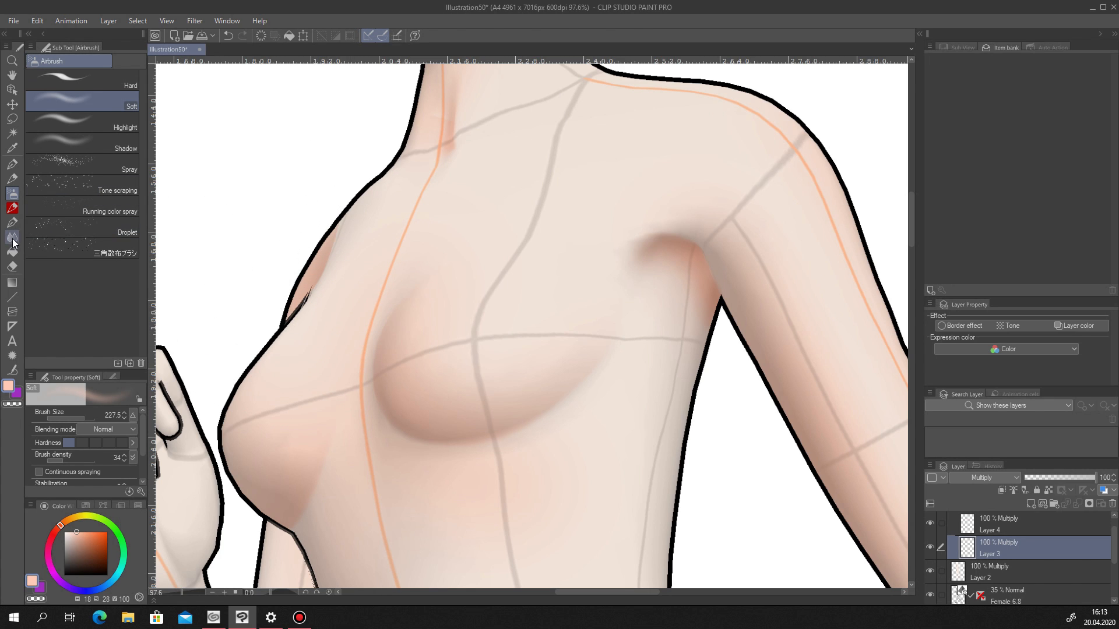
Soften the Layer 3 shadows around the far armpit and breasts with the Blur tool, and compare them with the Female 6.8 layer.
{"action": "left_click", "coordinate": [12, 239]}
{"action": "scroll", "coordinate": [343, 315], "scroll_direction": "down", "scroll_amount": 5}
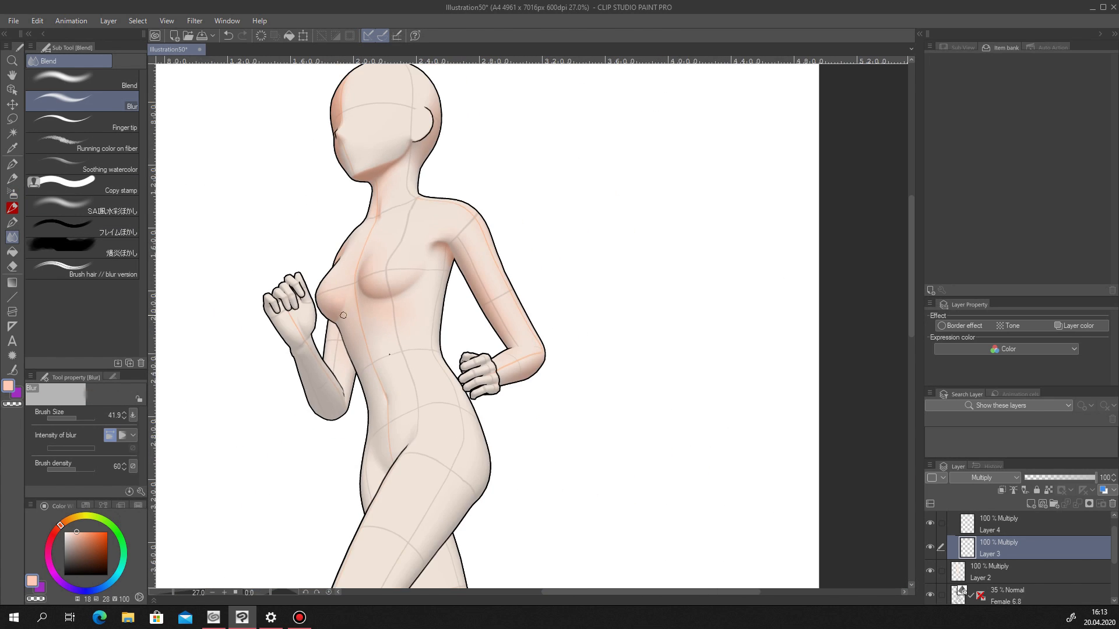
{"action": "scroll", "coordinate": [343, 315], "scroll_direction": "down", "scroll_amount": 3}
{"action": "scroll", "coordinate": [453, 331], "scroll_direction": "up", "scroll_amount": 7}
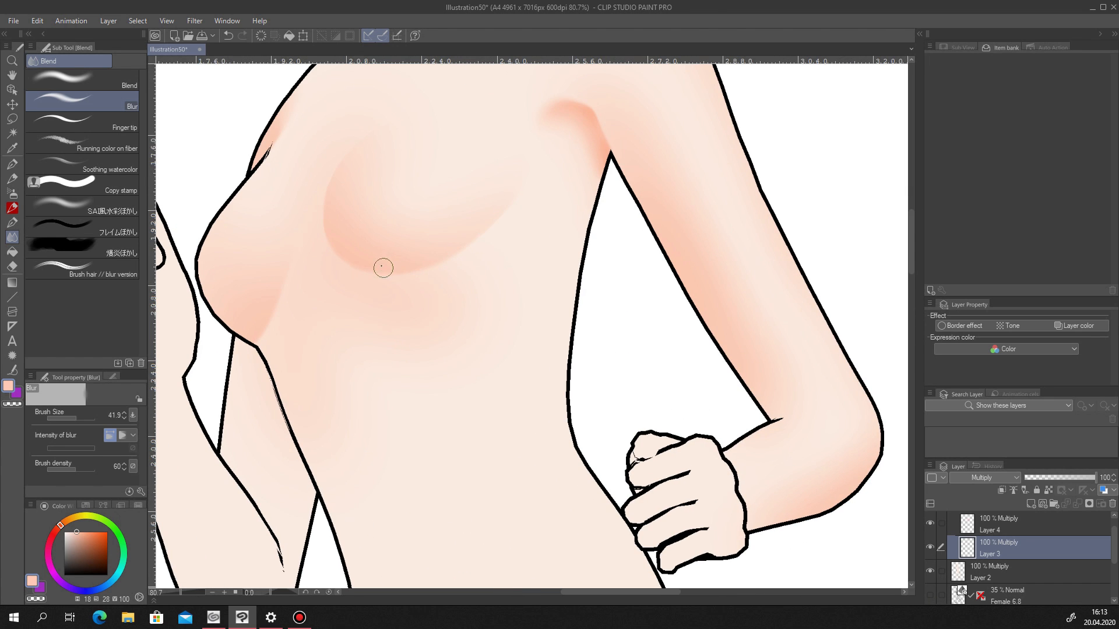
{"action": "scroll", "coordinate": [524, 178], "scroll_direction": "down", "scroll_amount": 6}
{"action": "scroll", "coordinate": [443, 262], "scroll_direction": "up", "scroll_amount": 4}
{"action": "scroll", "coordinate": [426, 379], "scroll_direction": "down", "scroll_amount": 5}
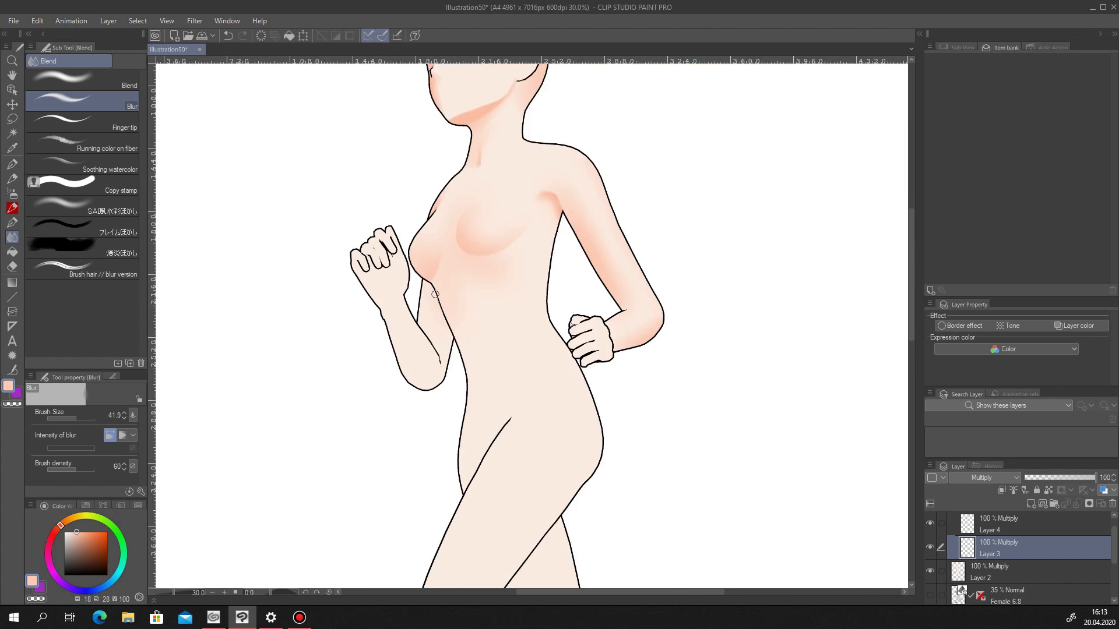
{"action": "left_click", "coordinate": [930, 594]}
{"action": "left_click", "coordinate": [929, 595]}
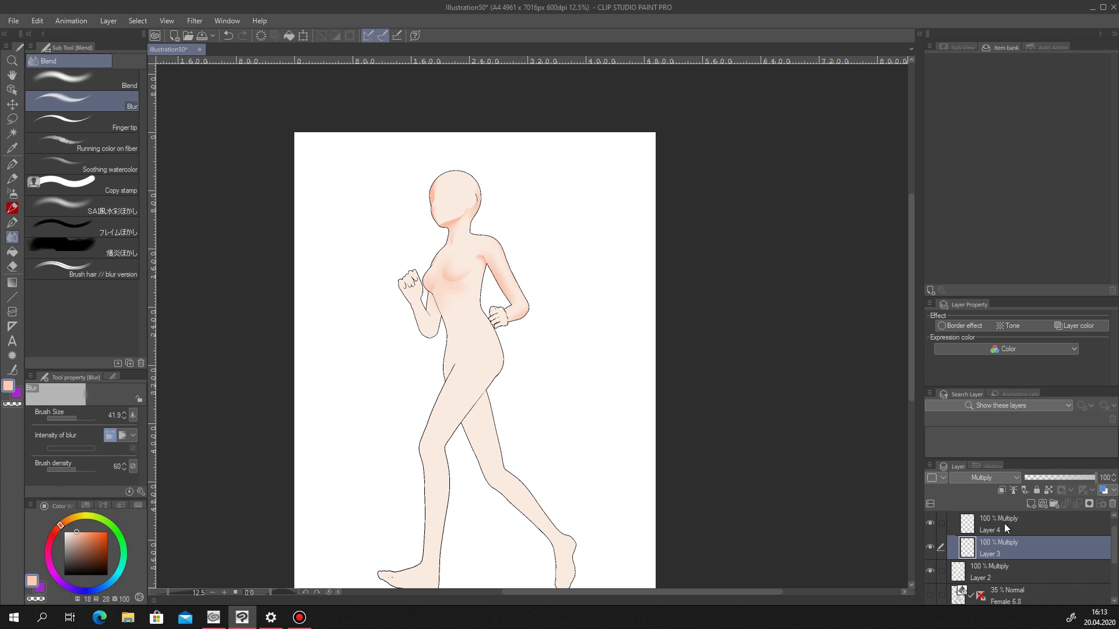
Shade the side of the torso from the near armpit to the waist on Layer 4 with the Soft airbrush at size 201.6.
{"action": "left_click", "coordinate": [1004, 524]}
{"action": "scroll", "coordinate": [422, 212], "scroll_direction": "up", "scroll_amount": 4}
{"action": "left_click", "coordinate": [12, 194]}
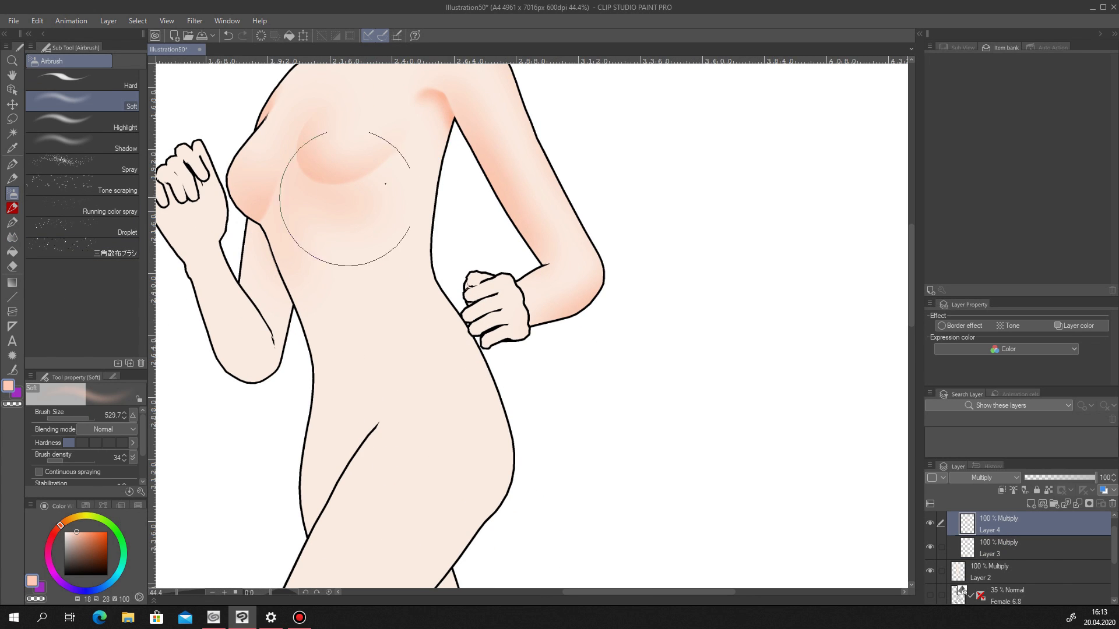
{"action": "left_click_drag", "start_coordinate": [441, 131], "coordinate": [429, 233]}
{"action": "left_click_drag", "start_coordinate": [446, 109], "coordinate": [431, 232]}
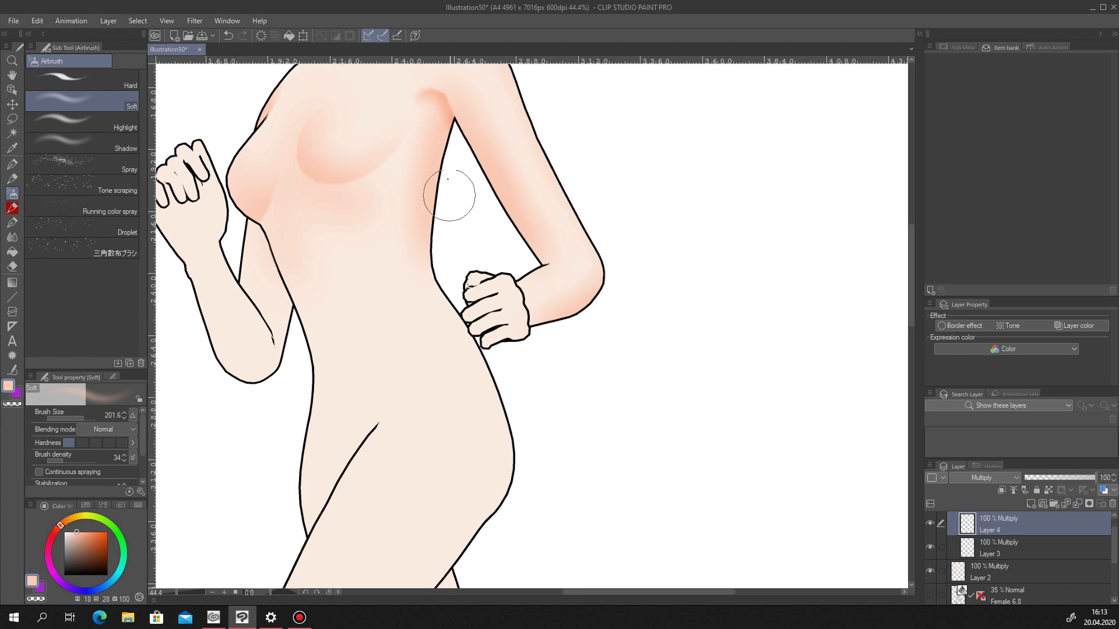
{"action": "scroll", "coordinate": [459, 307], "scroll_direction": "down", "scroll_amount": 4}
{"action": "scroll", "coordinate": [448, 283], "scroll_direction": "up", "scroll_amount": 2}
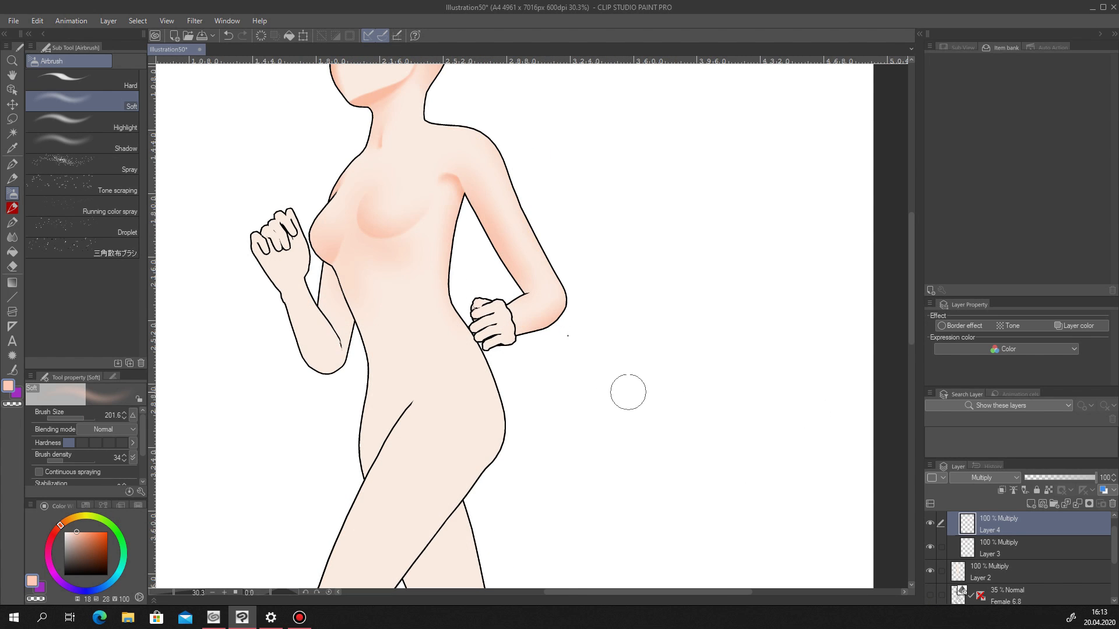
With the Female 6.8 layer shown as a guide, lasso a narrow navel shadow on Layer 3 and fill it with peach.
{"action": "left_click", "coordinate": [930, 595]}
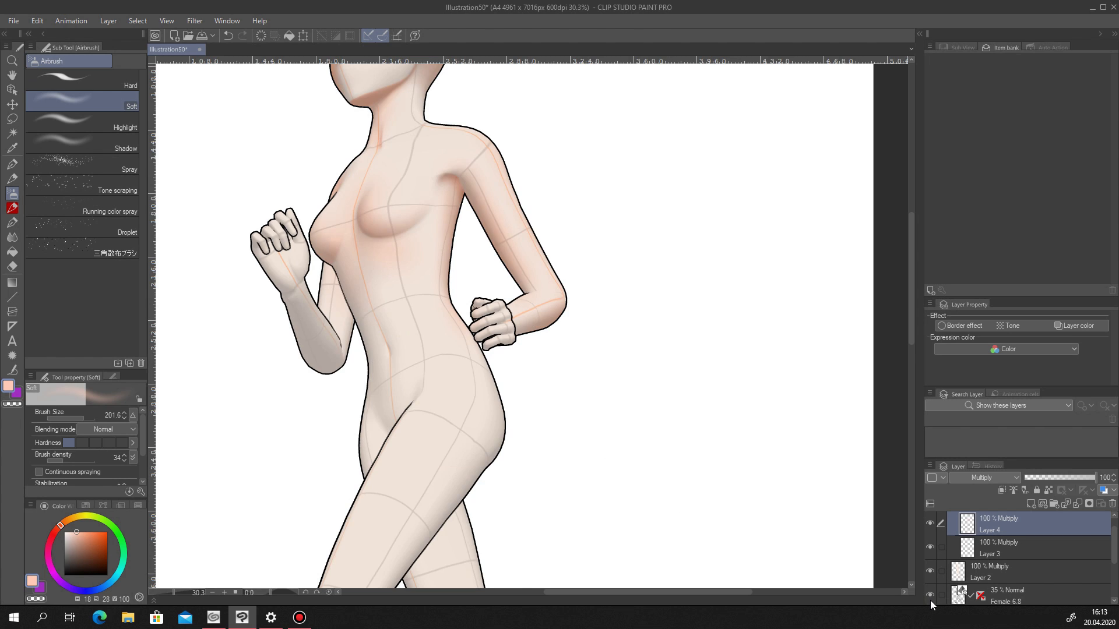
{"action": "left_click", "coordinate": [930, 595]}
{"action": "left_click", "coordinate": [929, 595]}
{"action": "left_click", "coordinate": [990, 549]}
{"action": "scroll", "coordinate": [377, 420], "scroll_direction": "up", "scroll_amount": 2}
{"action": "key", "text": "m"}
{"action": "scroll", "coordinate": [377, 233], "scroll_direction": "up", "scroll_amount": 1}
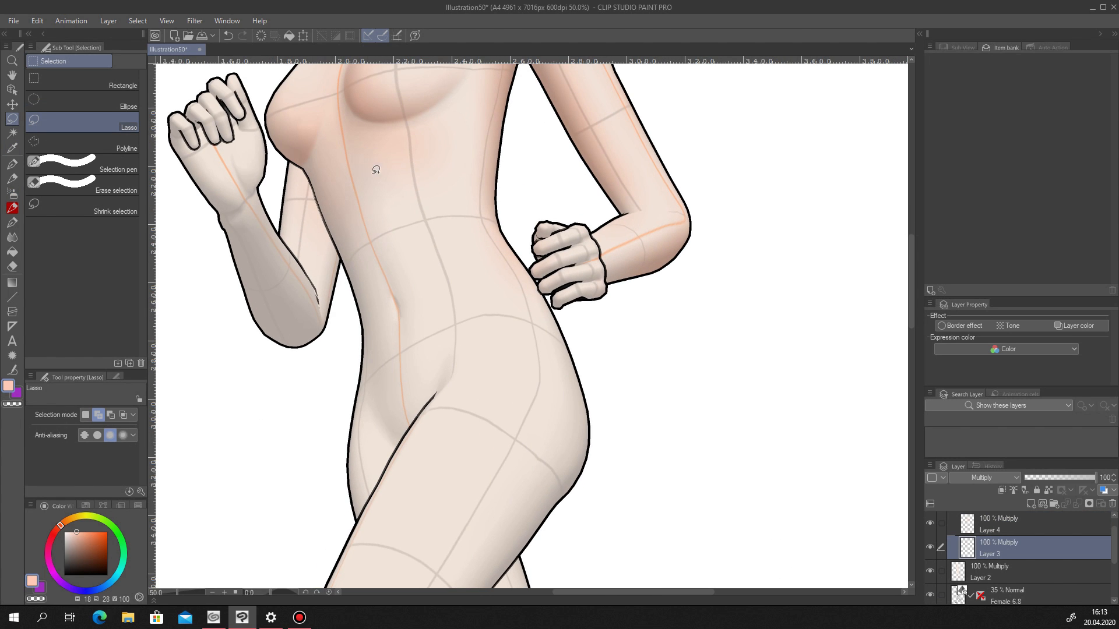
{"action": "left_click_drag", "start_coordinate": [391, 277], "coordinate": [382, 264]}
Soften the navel shadow on Layer 3 with the Blur tool at size 29.2.
{"action": "scroll", "coordinate": [408, 291], "scroll_direction": "up", "scroll_amount": 4}
{"action": "key", "text": "j"}
{"action": "key", "text": "bracketleft"}
{"action": "key", "text": "bracketleft"}
{"action": "left_click_drag", "start_coordinate": [365, 342], "coordinate": [346, 239]}
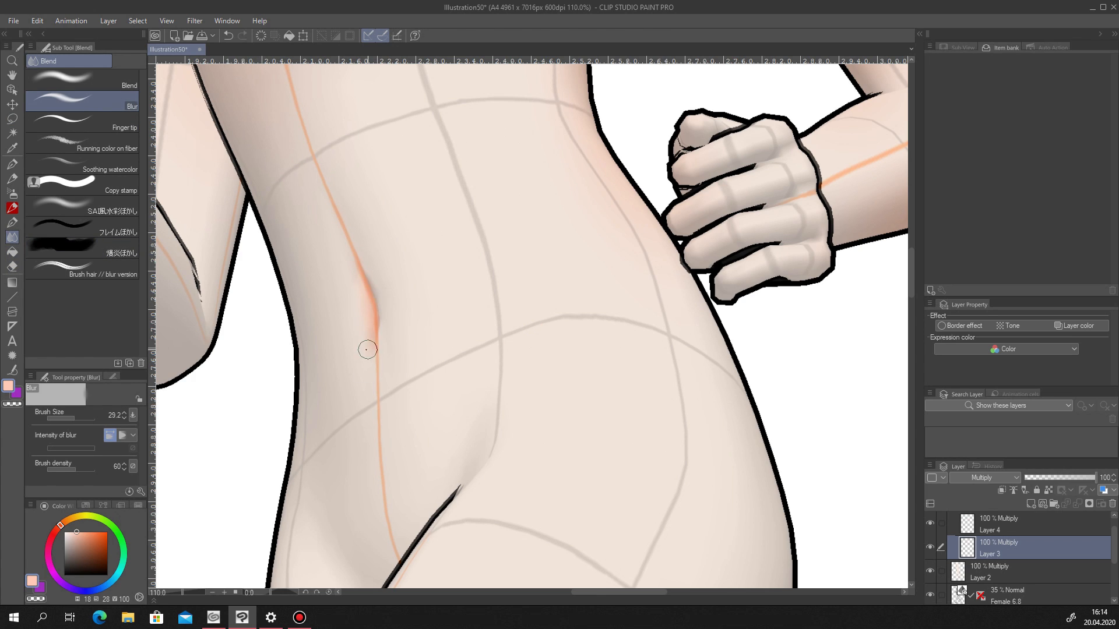
{"action": "scroll", "coordinate": [359, 268], "scroll_direction": "down", "scroll_amount": 6}
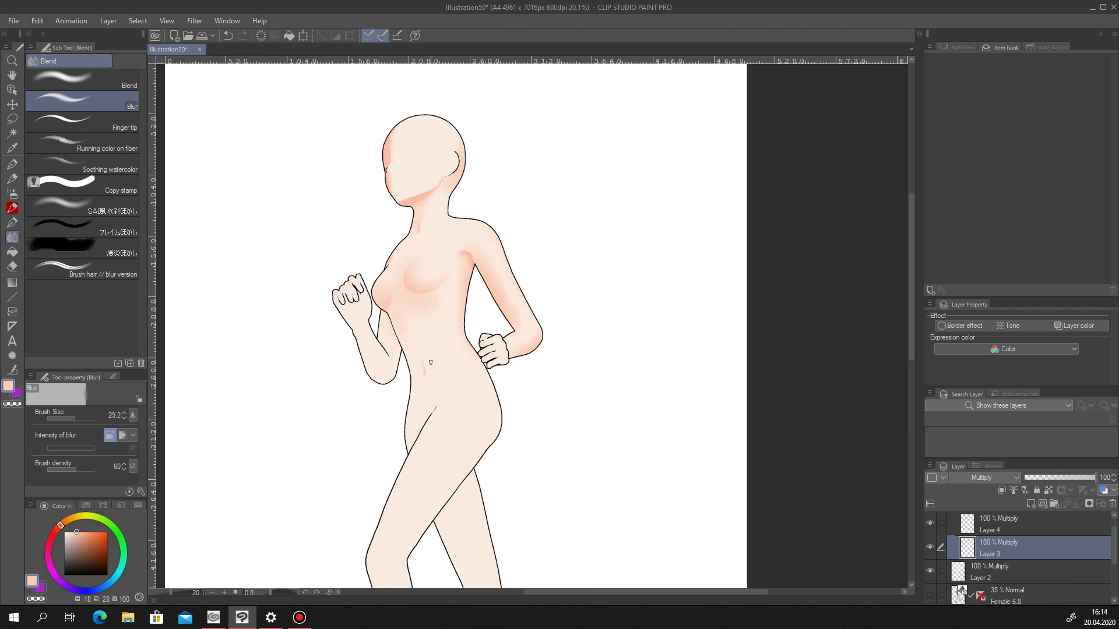
{"action": "scroll", "coordinate": [429, 391], "scroll_direction": "down", "scroll_amount": 2}
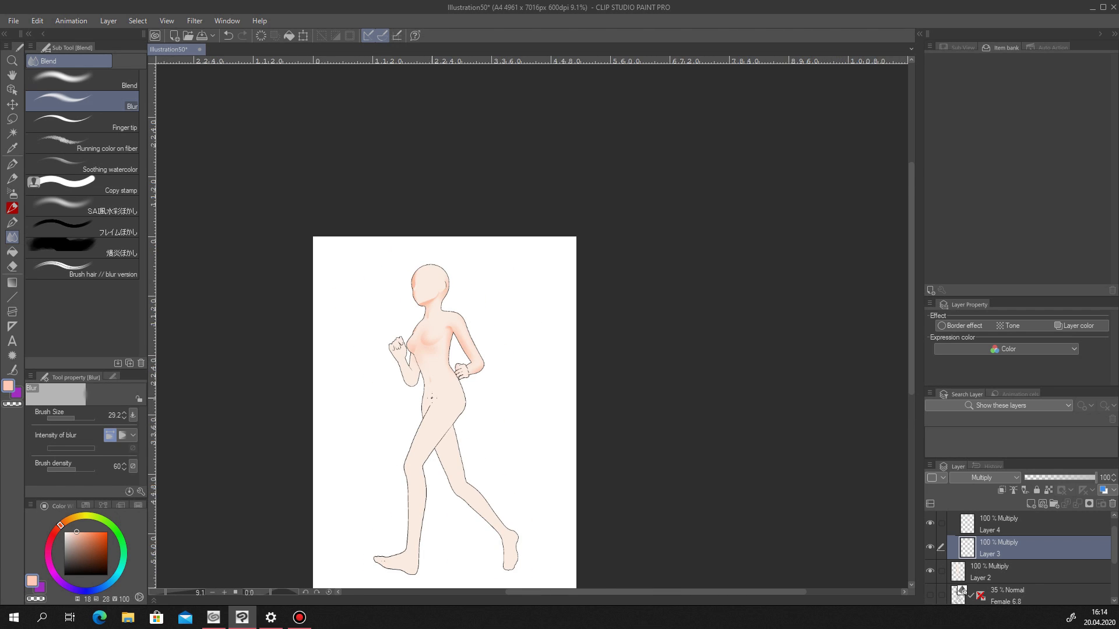
Trim the navel shadow by lassoing its edge and deleting the selected part, and touch it up with the Blur tool.
{"action": "scroll", "coordinate": [419, 330], "scroll_direction": "up", "scroll_amount": 8}
{"action": "key", "text": "m"}
{"action": "left_click_drag", "start_coordinate": [427, 255], "coordinate": [451, 329]}
{"action": "left_click_drag", "start_coordinate": [408, 219], "coordinate": [410, 218]}
{"action": "key", "text": "Delete"}
{"action": "left_click", "coordinate": [348, 345]}
{"action": "scroll", "coordinate": [439, 317], "scroll_direction": "down", "scroll_amount": 4}
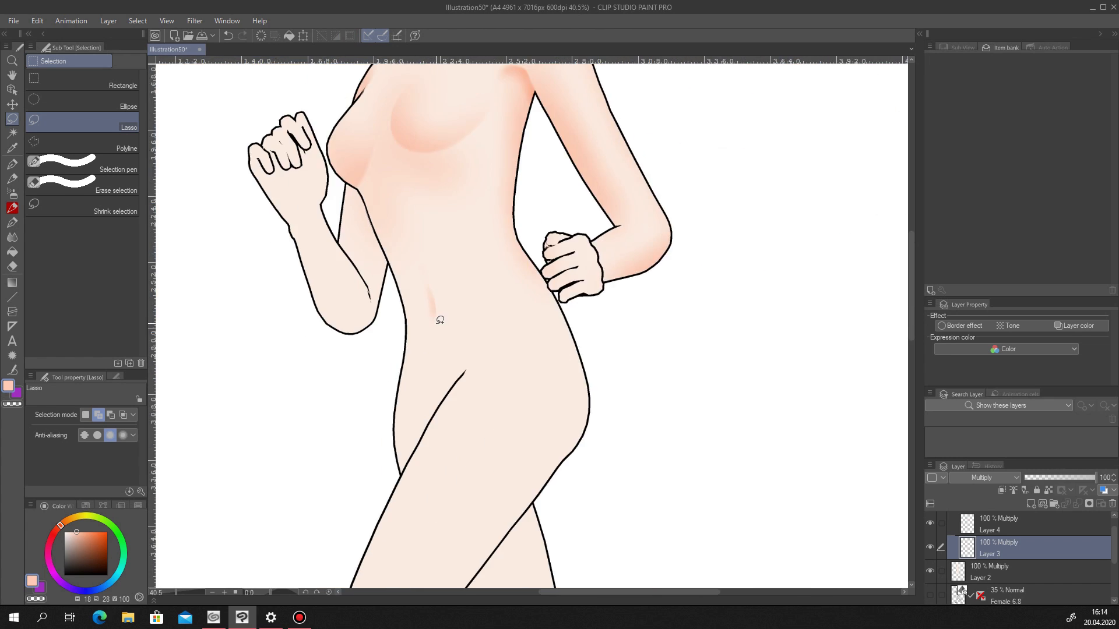
{"action": "left_click_drag", "start_coordinate": [439, 317], "coordinate": [560, 341]}
{"action": "left_click", "coordinate": [12, 238]}
{"action": "scroll", "coordinate": [580, 302], "scroll_direction": "up", "scroll_amount": 2}
{"action": "key", "text": "ctrl+0"}
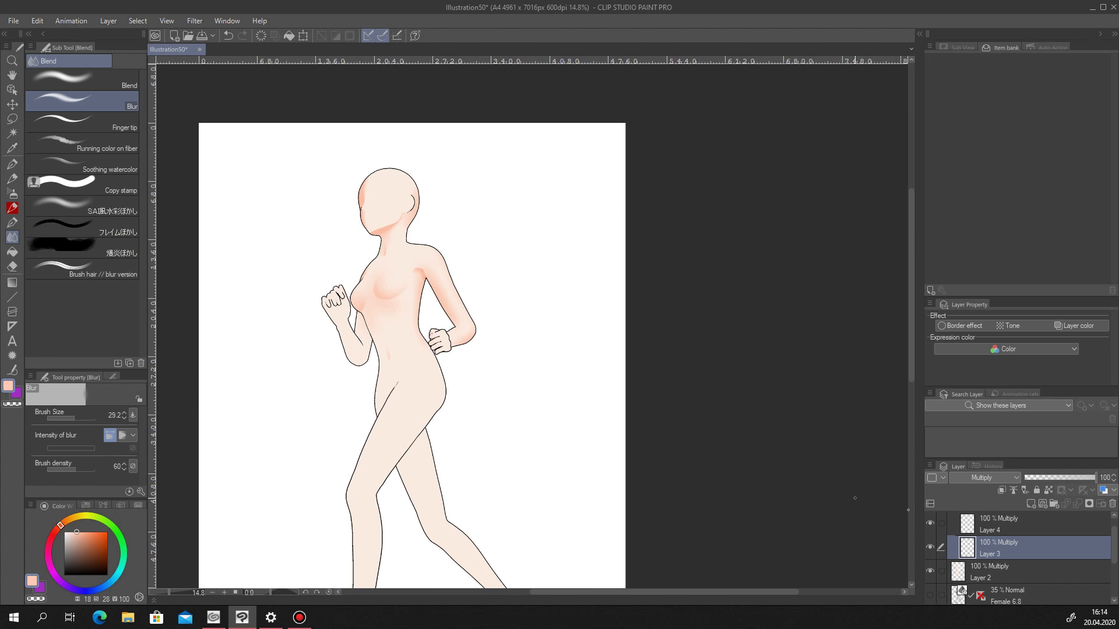
With the Female 6.8 layer shown, lasso the far side of the torso from below the breast to the groin on Layer 4.
{"action": "left_click", "coordinate": [930, 594]}
{"action": "left_click", "coordinate": [991, 524]}
{"action": "scroll", "coordinate": [344, 301], "scroll_direction": "up", "scroll_amount": 3}
{"action": "scroll", "coordinate": [344, 301], "scroll_direction": "up", "scroll_amount": 2}
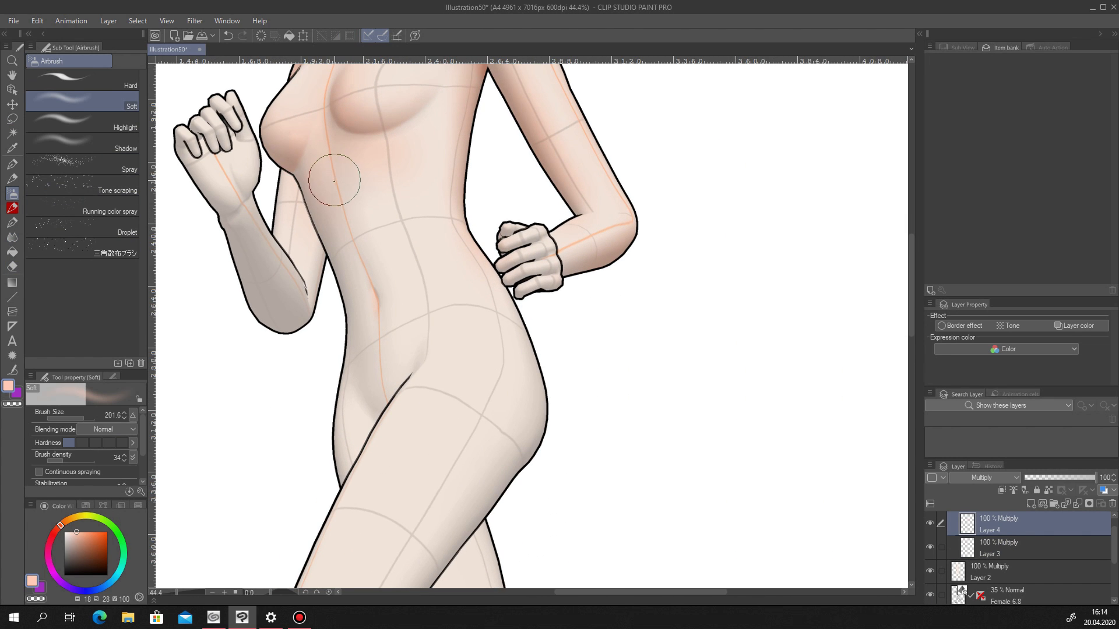
{"action": "key", "text": "m"}
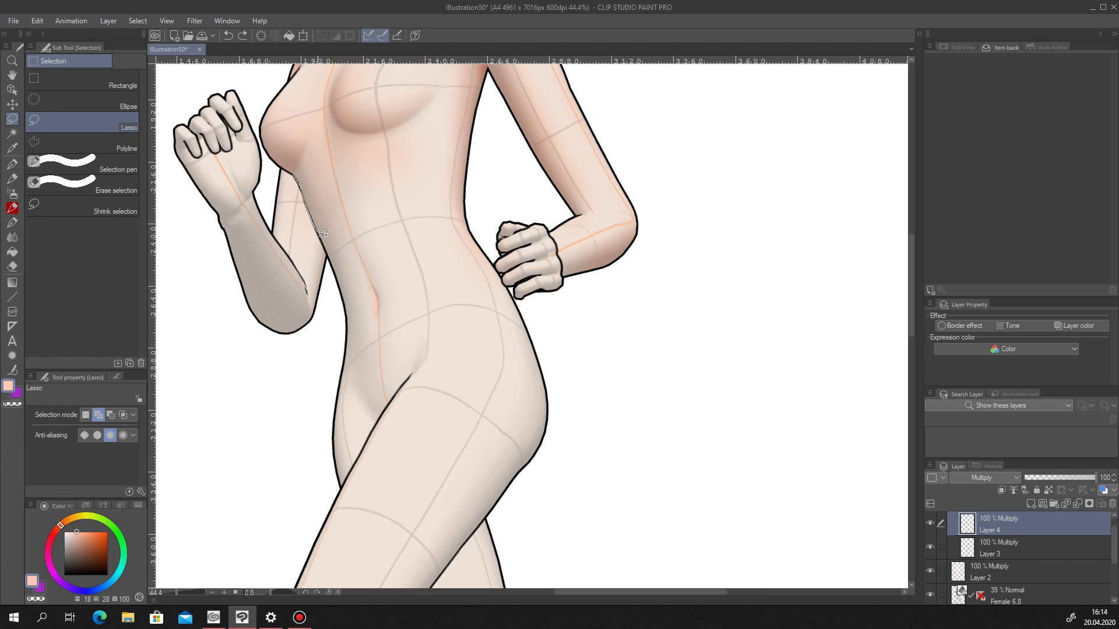
{"action": "left_click_drag", "start_coordinate": [336, 328], "coordinate": [343, 489]}
{"action": "left_click_drag", "start_coordinate": [436, 295], "coordinate": [369, 141]}
Shade the far torso edge with the Soft airbrush down to size 97.7, clear the selection, and compare with the Female 6.8 layer.
{"action": "key", "text": "b"}
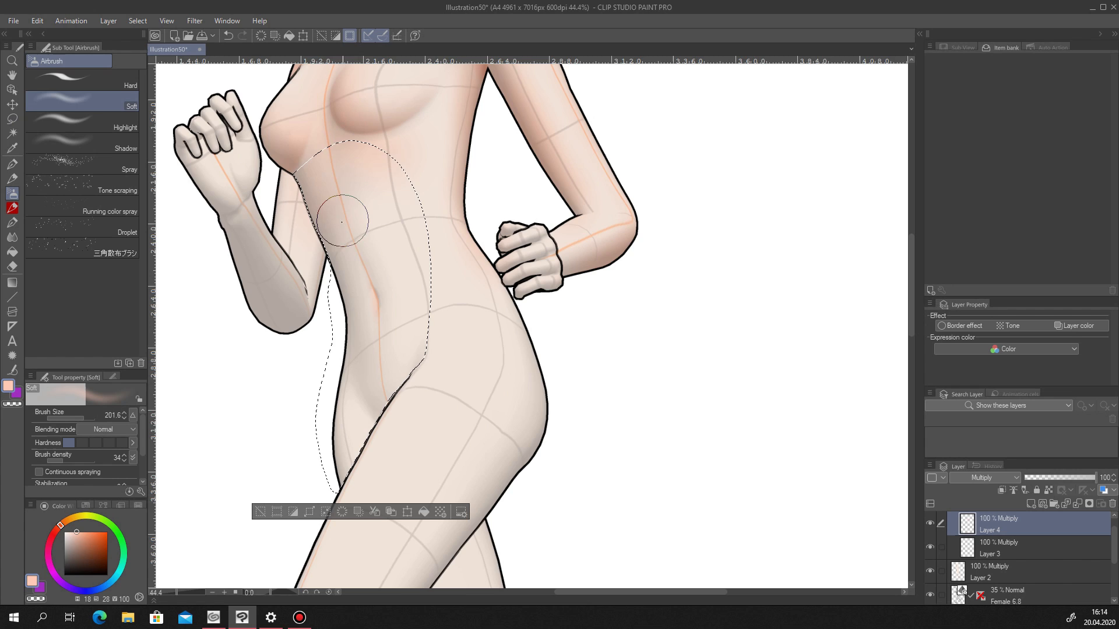
{"action": "mouse_move", "coordinate": [350, 273]}
{"action": "left_mouse_down"}
{"action": "mouse_move", "coordinate": [329, 376]}
{"action": "mouse_move", "coordinate": [341, 466]}
{"action": "mouse_move", "coordinate": [362, 160]}
{"action": "mouse_move", "coordinate": [350, 238]}
{"action": "left_mouse_up"}
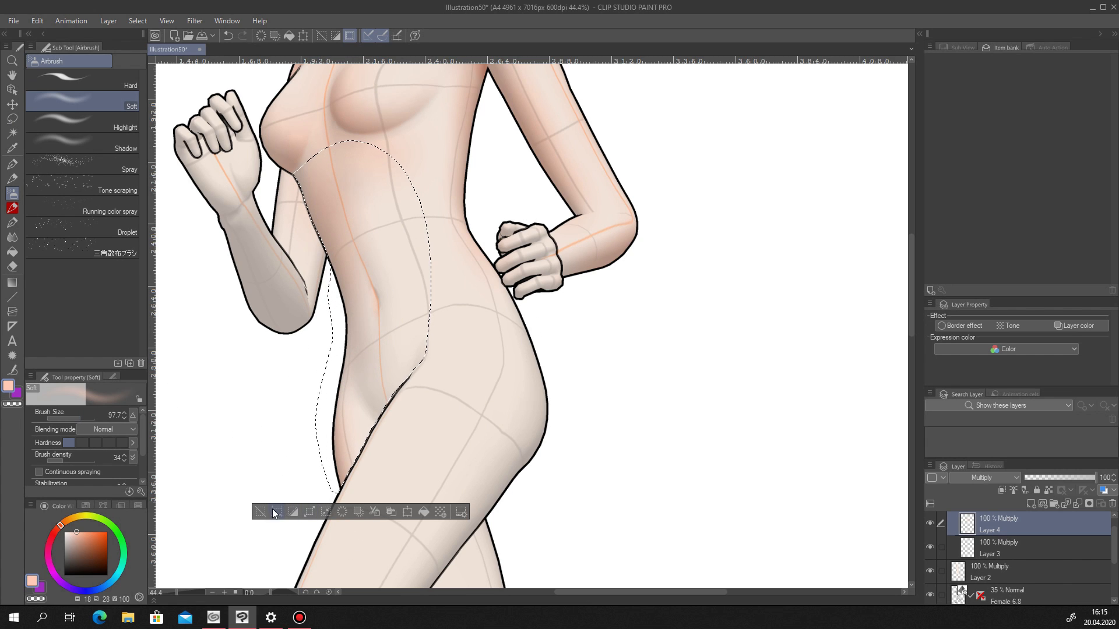
{"action": "key", "text": "ctrl+d"}
{"action": "scroll", "coordinate": [420, 349], "scroll_direction": "down", "scroll_amount": 5}
{"action": "scroll", "coordinate": [421, 349], "scroll_direction": "down", "scroll_amount": 1}
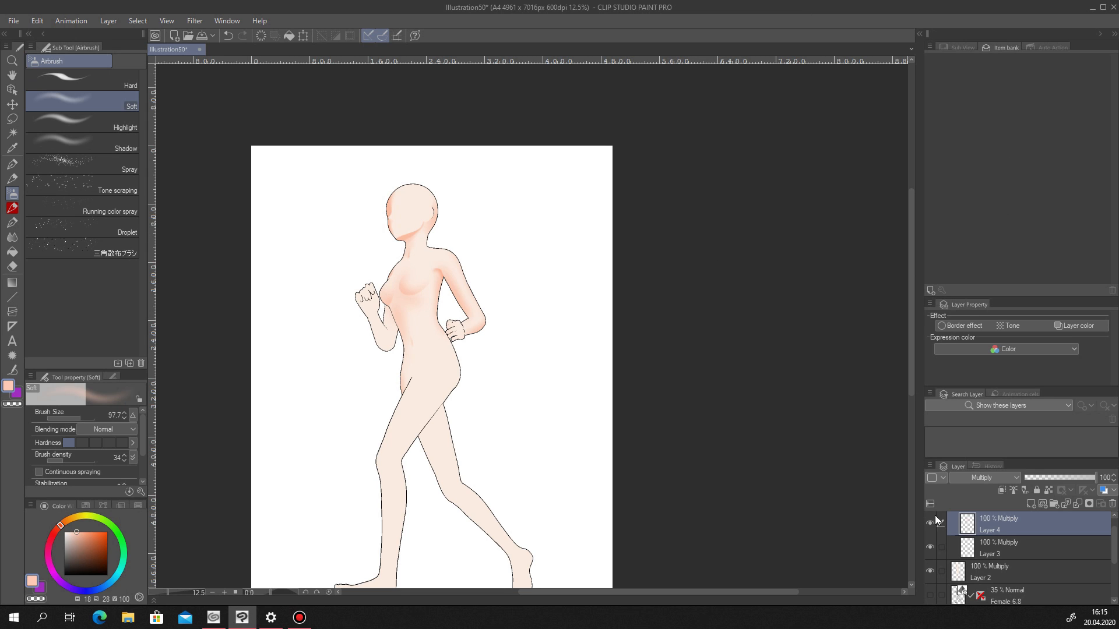
{"action": "left_click", "coordinate": [931, 596]}
{"action": "left_click", "coordinate": [933, 596]}
{"action": "scroll", "coordinate": [403, 393], "scroll_direction": "up", "scroll_amount": 10}
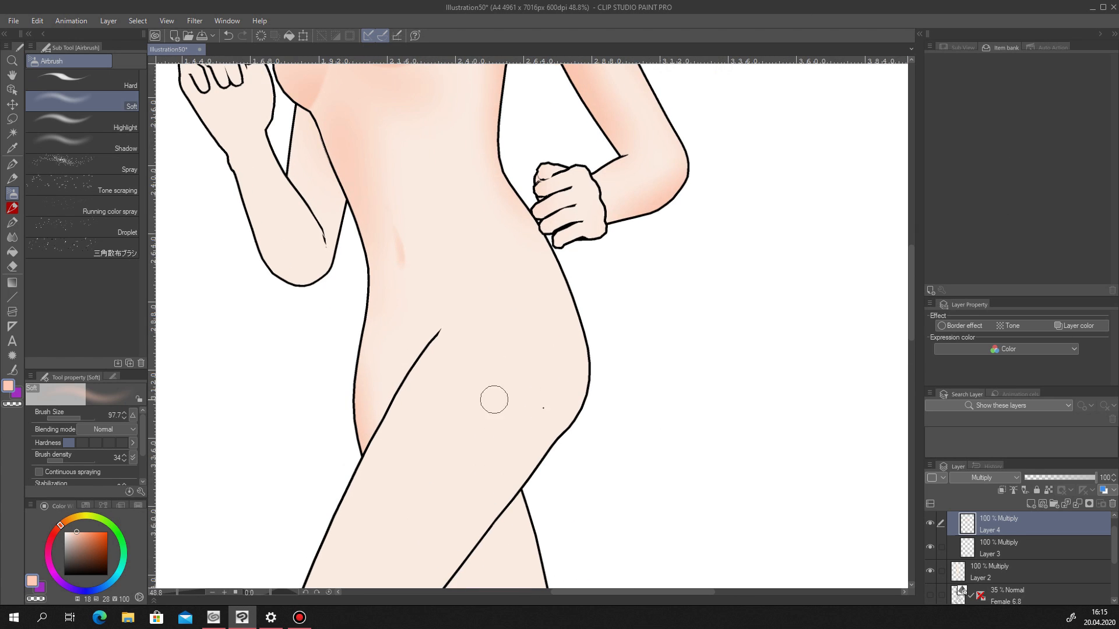
On Layer 3, with the Female 6.8 layer shown, lasso the groin shadow between the lower belly and the front thigh.
{"action": "left_click", "coordinate": [999, 548]}
{"action": "left_click", "coordinate": [930, 595]}
{"action": "key", "text": "m"}
{"action": "scroll", "coordinate": [408, 396], "scroll_direction": "up", "scroll_amount": 2}
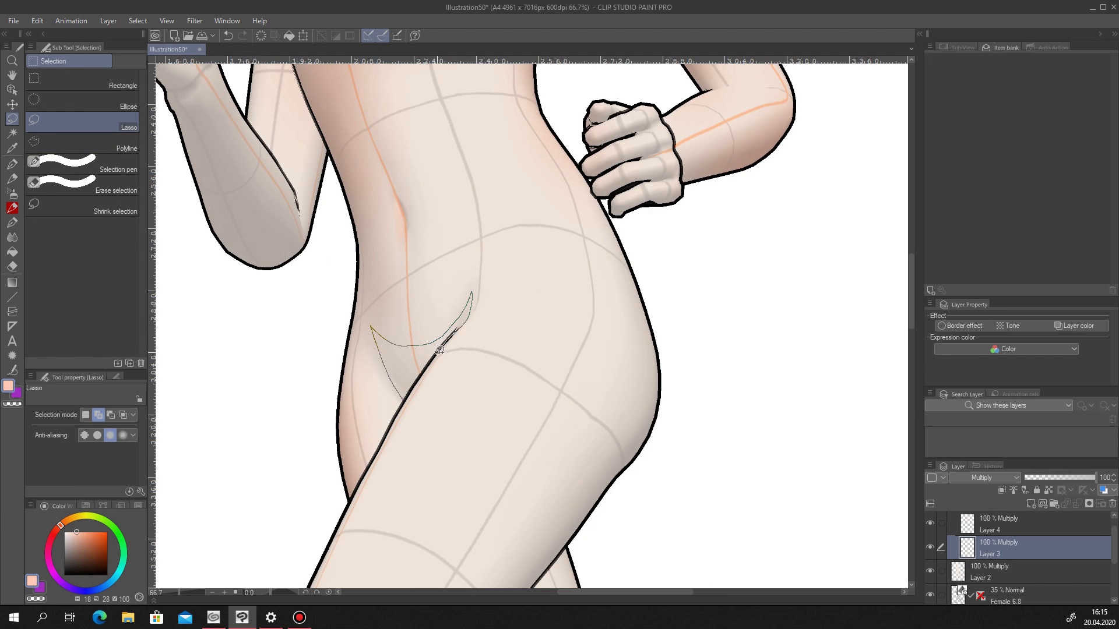
{"action": "left_click_drag", "start_coordinate": [411, 391], "coordinate": [404, 399]}
Try filling the groin selection with flat peach and softening it with the Blur tool, up to size 53.4.
{"action": "left_click", "coordinate": [484, 418]}
{"action": "key", "text": "ctrl+d"}
{"action": "key", "text": "j"}
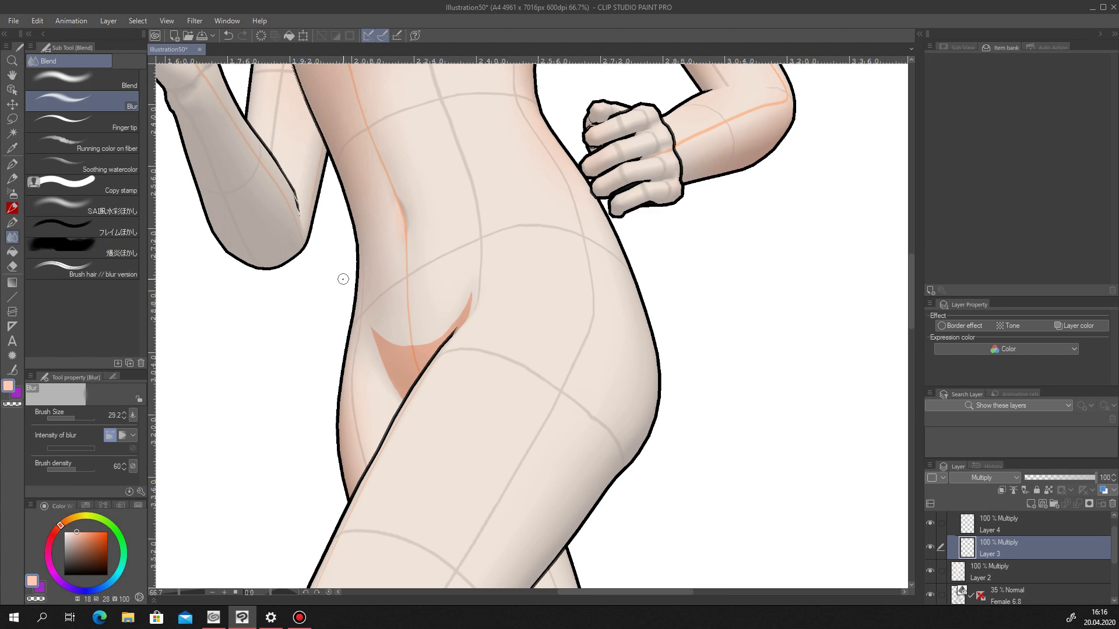
{"action": "mouse_move", "coordinate": [407, 356]}
{"action": "left_mouse_down"}
{"action": "mouse_move", "coordinate": [370, 294]}
{"action": "mouse_move", "coordinate": [419, 347]}
{"action": "mouse_move", "coordinate": [459, 277]}
{"action": "left_mouse_up"}
{"action": "left_click", "coordinate": [83, 418]}
{"action": "mouse_move", "coordinate": [407, 347]}
{"action": "left_mouse_down"}
{"action": "mouse_move", "coordinate": [407, 289]}
{"action": "mouse_move", "coordinate": [398, 329]}
{"action": "mouse_move", "coordinate": [410, 345]}
{"action": "mouse_move", "coordinate": [439, 299]}
{"action": "left_mouse_up"}
{"action": "left_click", "coordinate": [78, 417]}
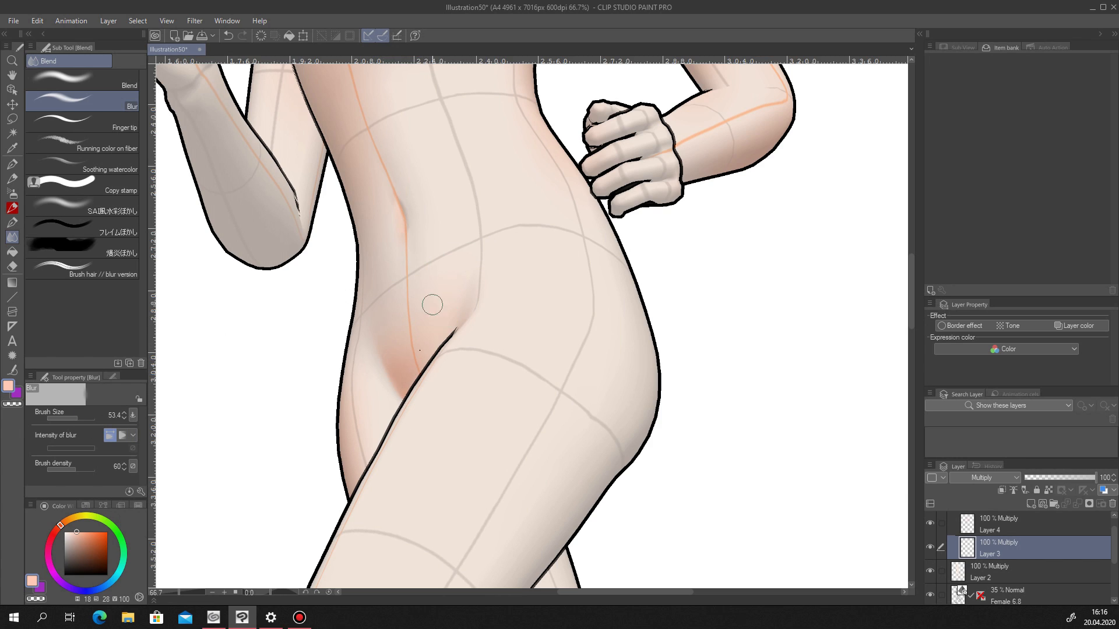
Check the groin shadow with the Female 6.8 layer hidden, and undo its blurring and fill back to the selection.
{"action": "left_click", "coordinate": [930, 595]}
{"action": "scroll", "coordinate": [446, 390], "scroll_direction": "down", "scroll_amount": 5}
{"action": "scroll", "coordinate": [451, 378], "scroll_direction": "up", "scroll_amount": 4}
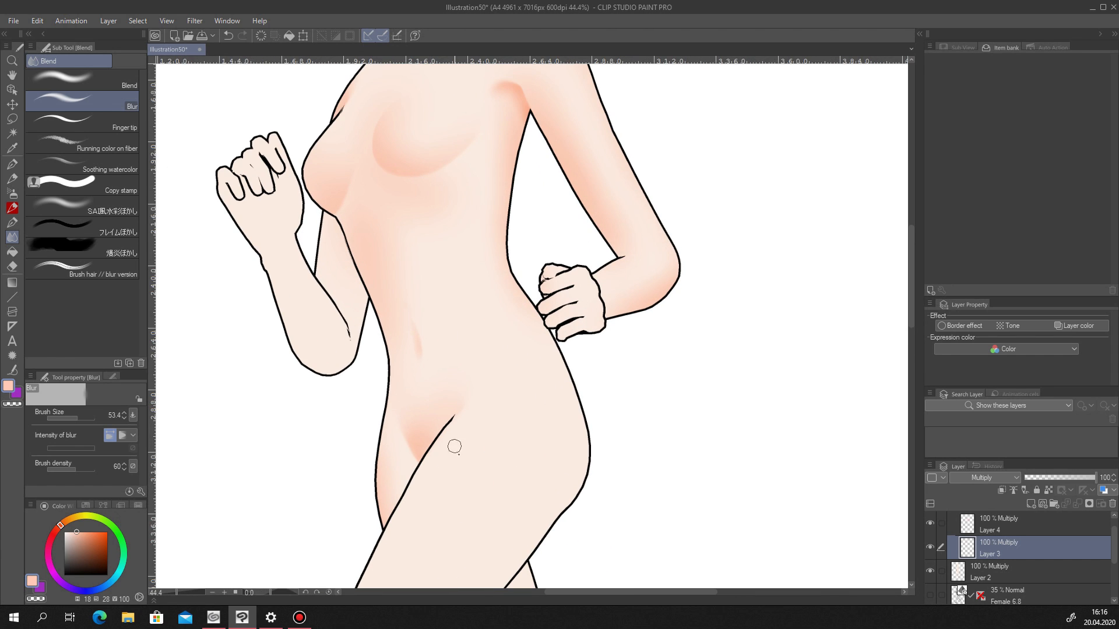
{"action": "key", "text": "ctrl+z"}
{"action": "key", "text": "ctrl+z"}
{"action": "key", "text": "ctrl+z"}
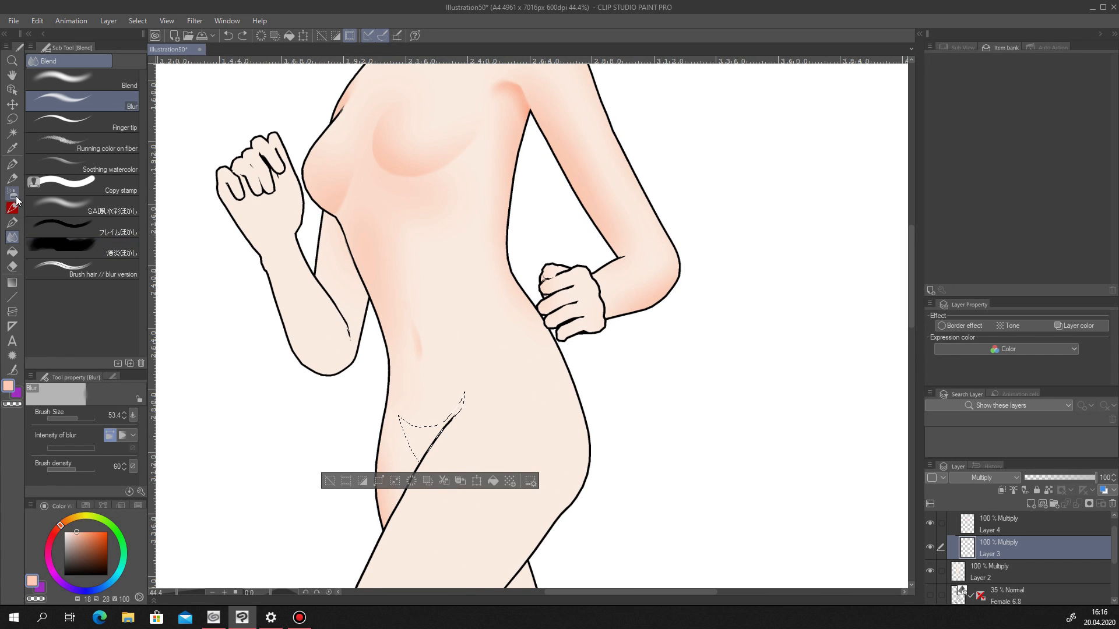
Shade inside the groin selection with the Soft airbrush at size 97.7, undo the last stroke, and clear the selection.
{"action": "left_click", "coordinate": [16, 197]}
{"action": "mouse_move", "coordinate": [400, 406]}
{"action": "left_mouse_down"}
{"action": "mouse_move", "coordinate": [428, 473]}
{"action": "mouse_move", "coordinate": [462, 460]}
{"action": "left_mouse_up"}
{"action": "mouse_move", "coordinate": [410, 428]}
{"action": "left_mouse_down"}
{"action": "mouse_move", "coordinate": [483, 391]}
{"action": "mouse_move", "coordinate": [458, 422]}
{"action": "mouse_move", "coordinate": [411, 435]}
{"action": "mouse_move", "coordinate": [448, 422]}
{"action": "left_mouse_up"}
{"action": "key", "text": "ctrl+z"}
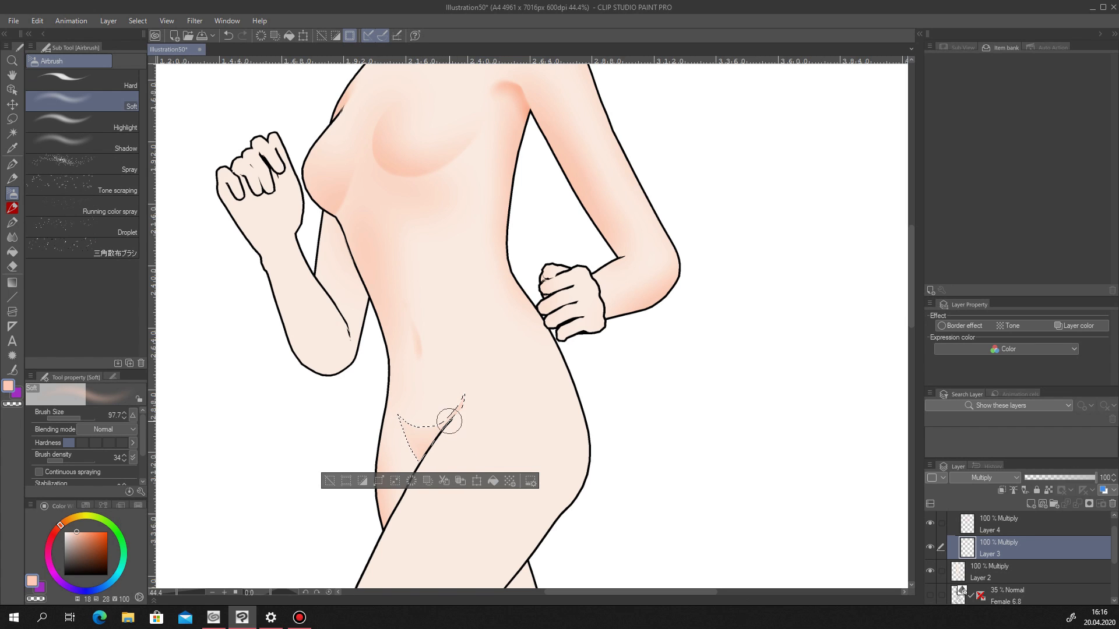
{"action": "key", "text": "ctrl+d"}
Soften the edges of the groin shadow on Layer 3 with the Blur tool at size 53.4.
{"action": "scroll", "coordinate": [452, 456], "scroll_direction": "up", "scroll_amount": 2}
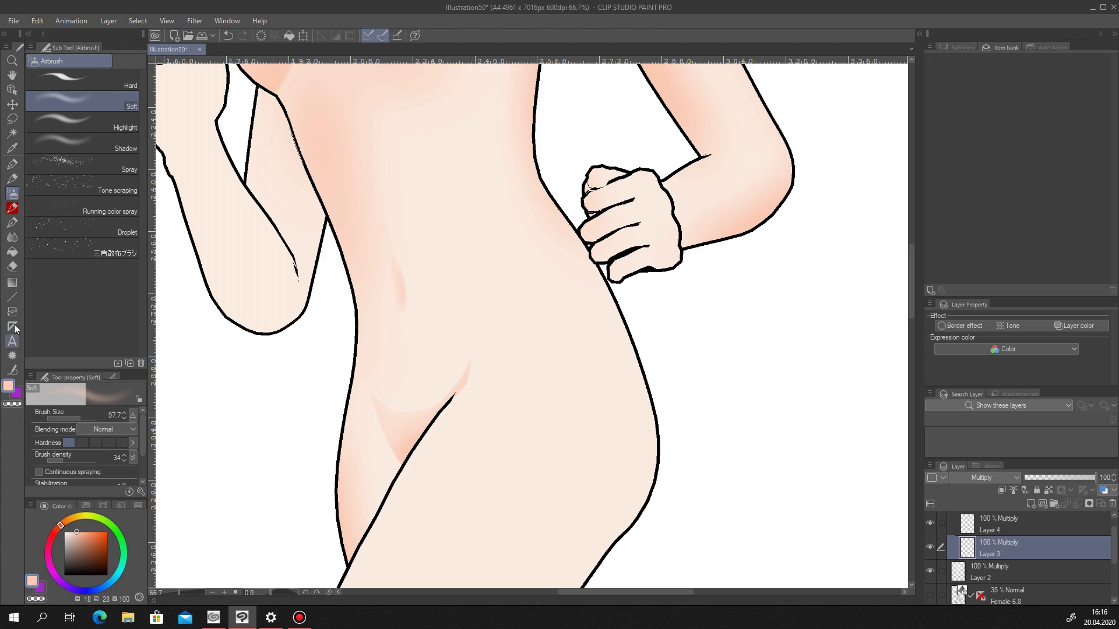
{"action": "key", "text": "j"}
{"action": "scroll", "coordinate": [400, 408], "scroll_direction": "up", "scroll_amount": 2}
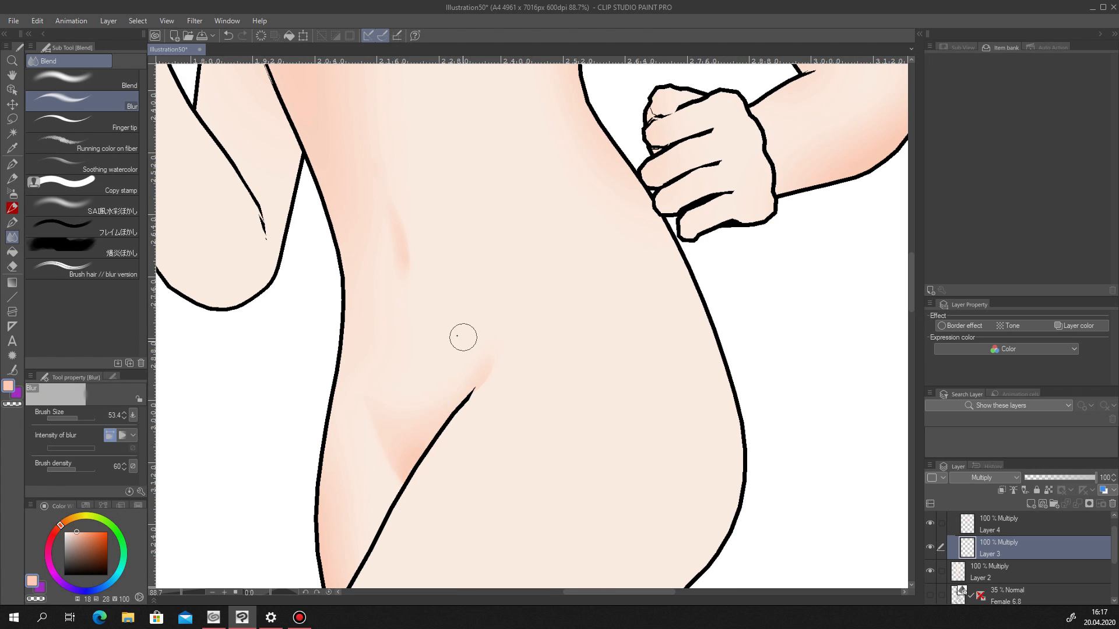
{"action": "scroll", "coordinate": [460, 345], "scroll_direction": "down", "scroll_amount": 8}
{"action": "scroll", "coordinate": [442, 389], "scroll_direction": "up", "scroll_amount": 6}
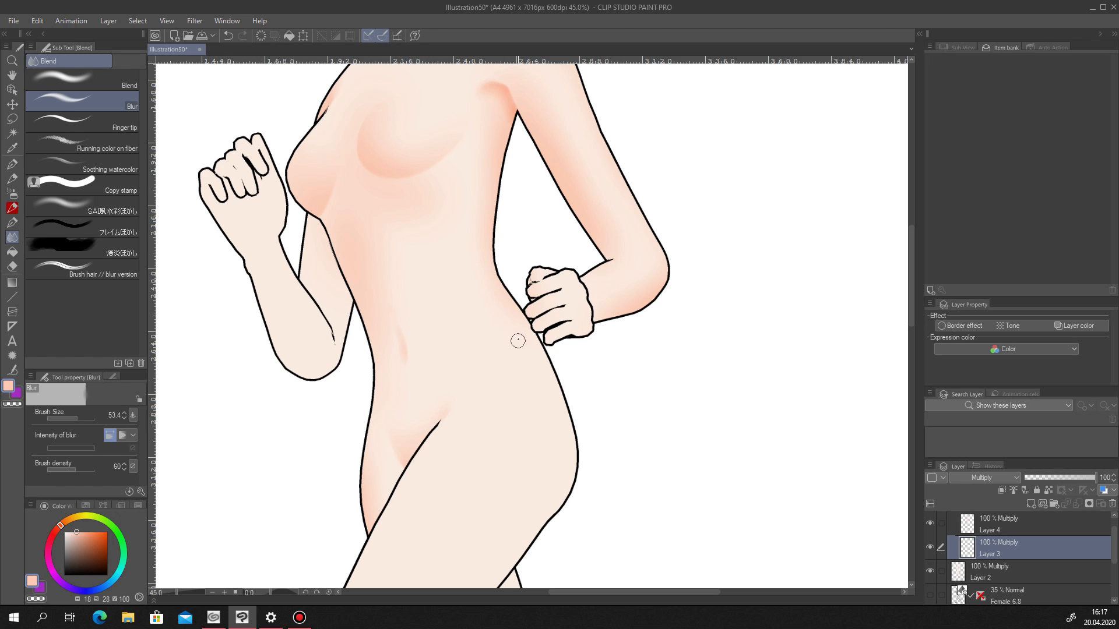
Show the Female 6.8 layer, lasso the far upper arm between the forearm and torso, and switch to Layer 4.
{"action": "scroll", "coordinate": [512, 368], "scroll_direction": "down", "scroll_amount": 8}
{"action": "left_click", "coordinate": [930, 594]}
{"action": "scroll", "coordinate": [346, 395], "scroll_direction": "up", "scroll_amount": 8}
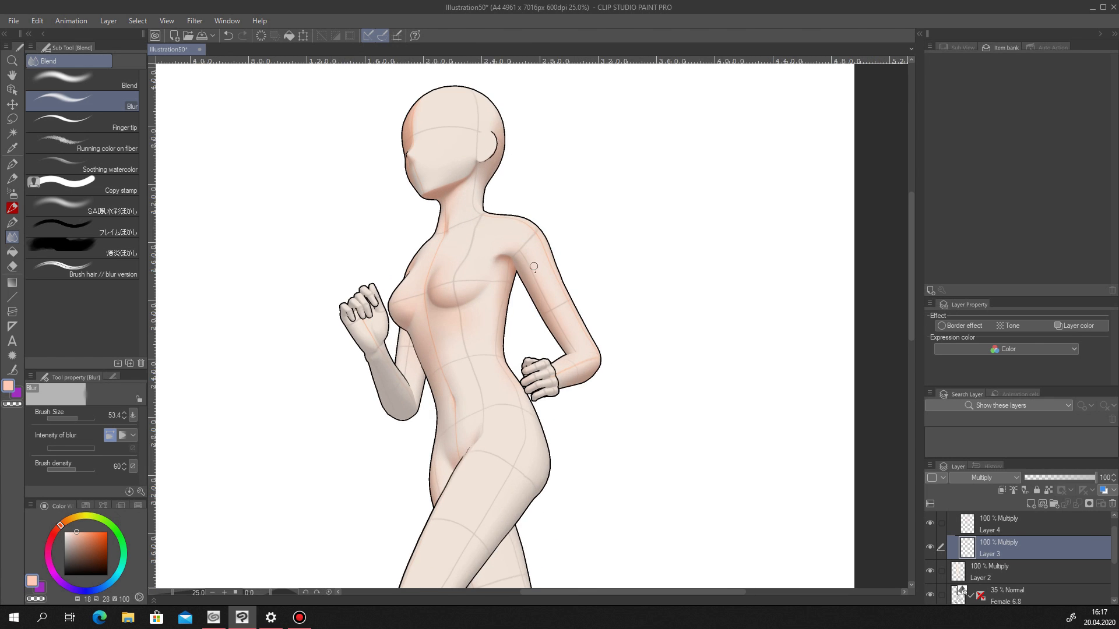
{"action": "key", "text": "m"}
{"action": "scroll", "coordinate": [381, 379], "scroll_direction": "up", "scroll_amount": 3}
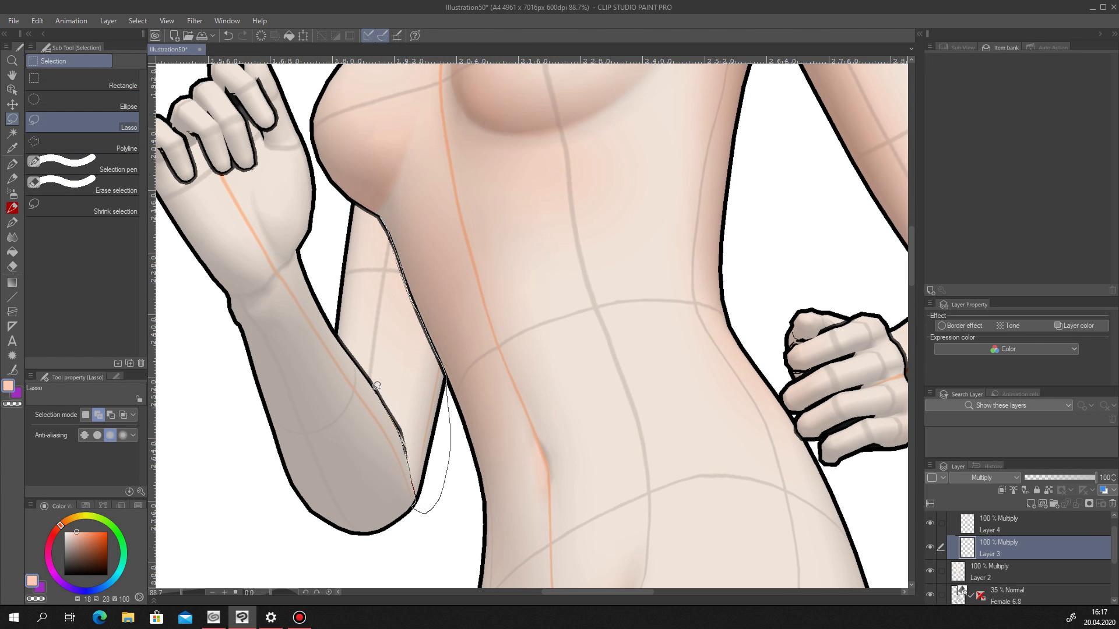
{"action": "left_click_drag", "start_coordinate": [359, 199], "coordinate": [356, 203]}
{"action": "key", "text": "alt+bracketright"}
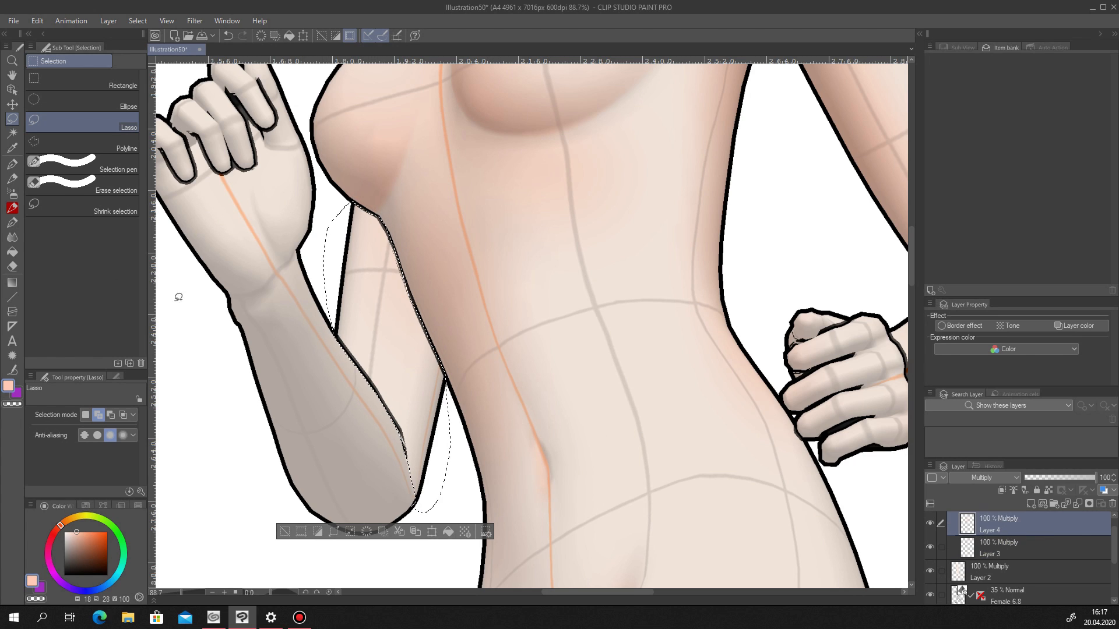
Shade the far upper arm with the Soft airbrush at size 158.3, clear the selection, and compare with the Female 6.8 layer toggled.
{"action": "key", "text": "b"}
{"action": "left_click_drag", "start_coordinate": [81, 419], "coordinate": [83, 419]}
{"action": "mouse_move", "coordinate": [364, 188]}
{"action": "left_mouse_down"}
{"action": "mouse_move", "coordinate": [453, 390]}
{"action": "mouse_move", "coordinate": [444, 309]}
{"action": "mouse_move", "coordinate": [457, 333]}
{"action": "mouse_move", "coordinate": [443, 490]}
{"action": "mouse_move", "coordinate": [432, 289]}
{"action": "left_mouse_up"}
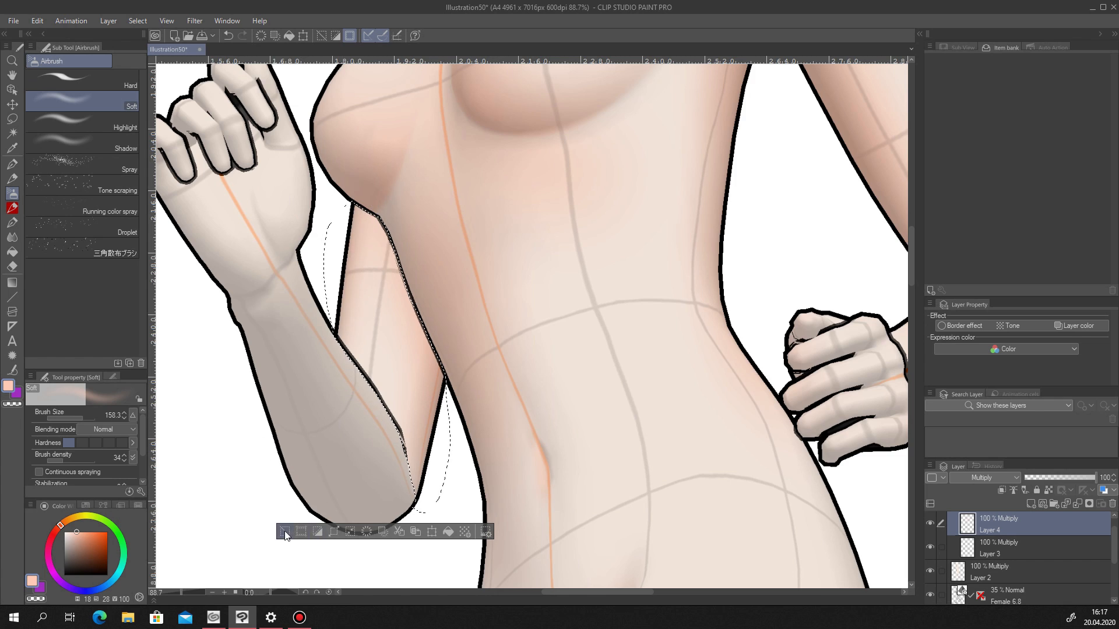
{"action": "left_click", "coordinate": [285, 532]}
{"action": "scroll", "coordinate": [395, 341], "scroll_direction": "down", "scroll_amount": 5}
{"action": "left_click", "coordinate": [931, 595]}
{"action": "left_click", "coordinate": [930, 595]}
{"action": "scroll", "coordinate": [385, 350], "scroll_direction": "up", "scroll_amount": 5}
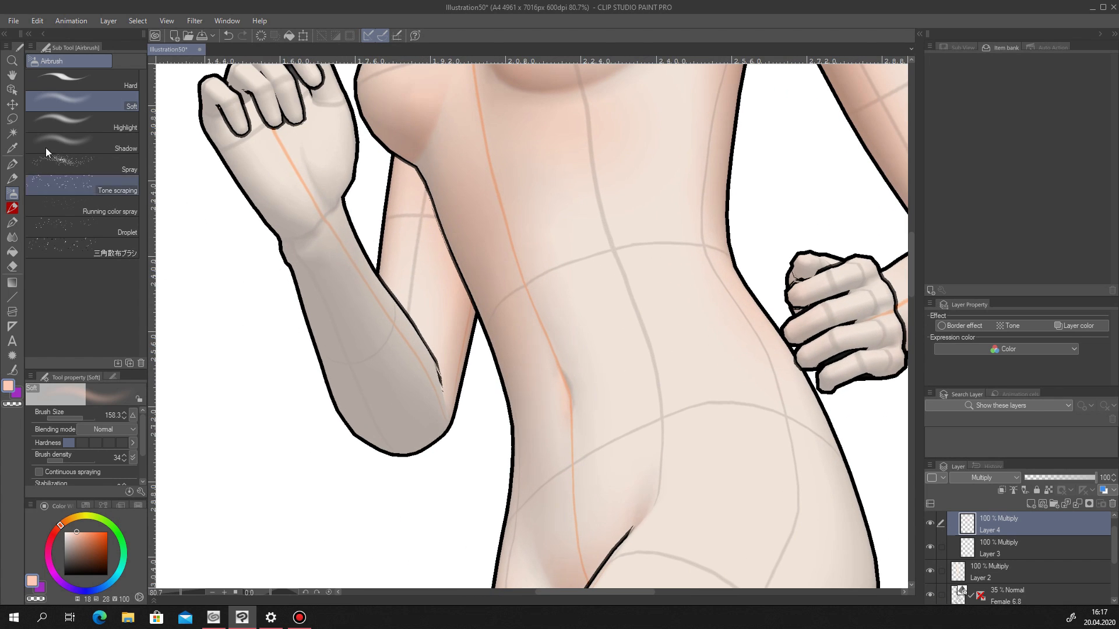
Step back to the earlier far upper arm selection and invert it so the raised forearm can be shaded.
{"action": "key", "text": "m"}
{"action": "left_click_drag", "start_coordinate": [380, 267], "coordinate": [402, 310]}
{"action": "key", "text": "ctrl+z"}
{"action": "key", "text": "ctrl+z"}
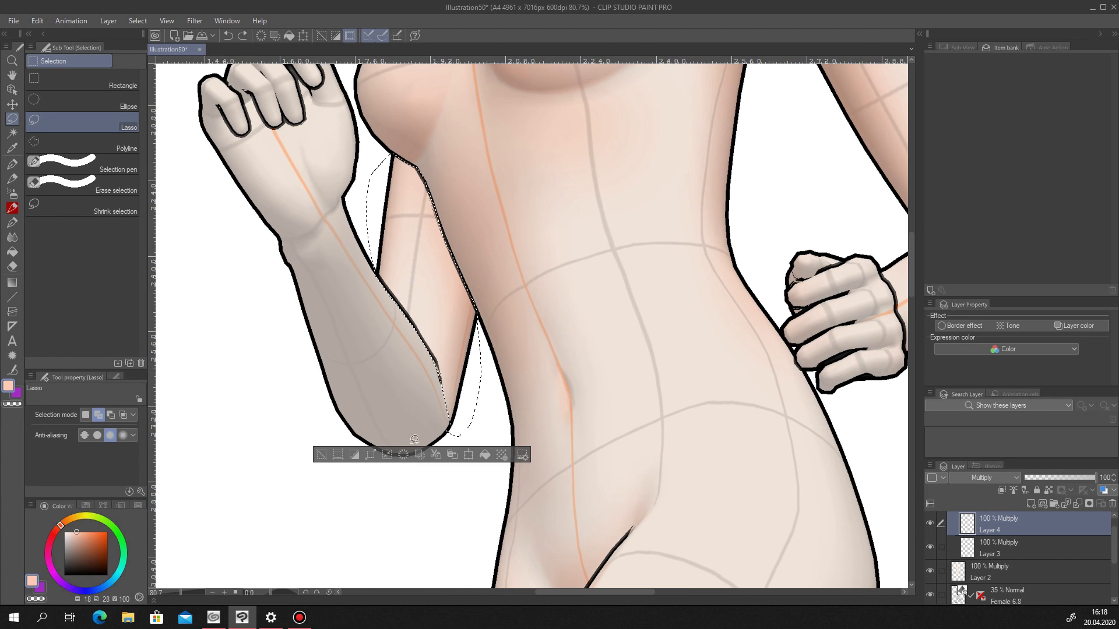
{"action": "left_click", "coordinate": [355, 455]}
Shade the raised forearm on Layer 4 with the Soft airbrush at size 158.3, and clear the selection.
{"action": "left_click", "coordinate": [12, 194]}
{"action": "mouse_move", "coordinate": [340, 257]}
{"action": "left_mouse_down"}
{"action": "mouse_move", "coordinate": [409, 385]}
{"action": "mouse_move", "coordinate": [322, 244]}
{"action": "mouse_move", "coordinate": [390, 469]}
{"action": "left_mouse_up"}
{"action": "scroll", "coordinate": [427, 365], "scroll_direction": "down", "scroll_amount": 7}
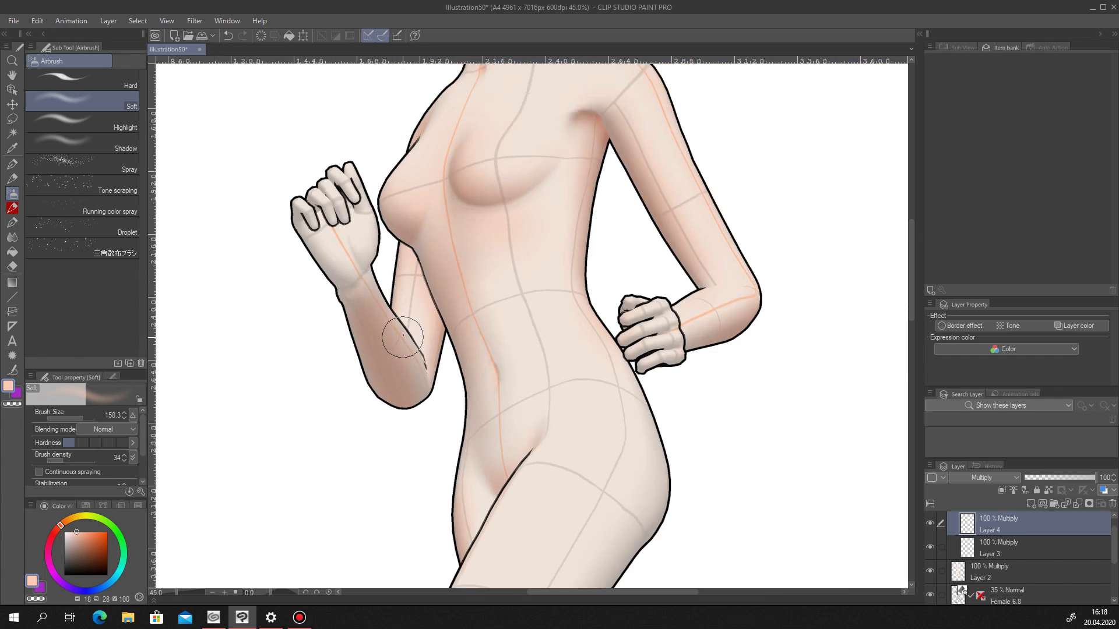
{"action": "key", "text": "ctrl+d"}
{"action": "scroll", "coordinate": [427, 365], "scroll_direction": "up", "scroll_amount": 8}
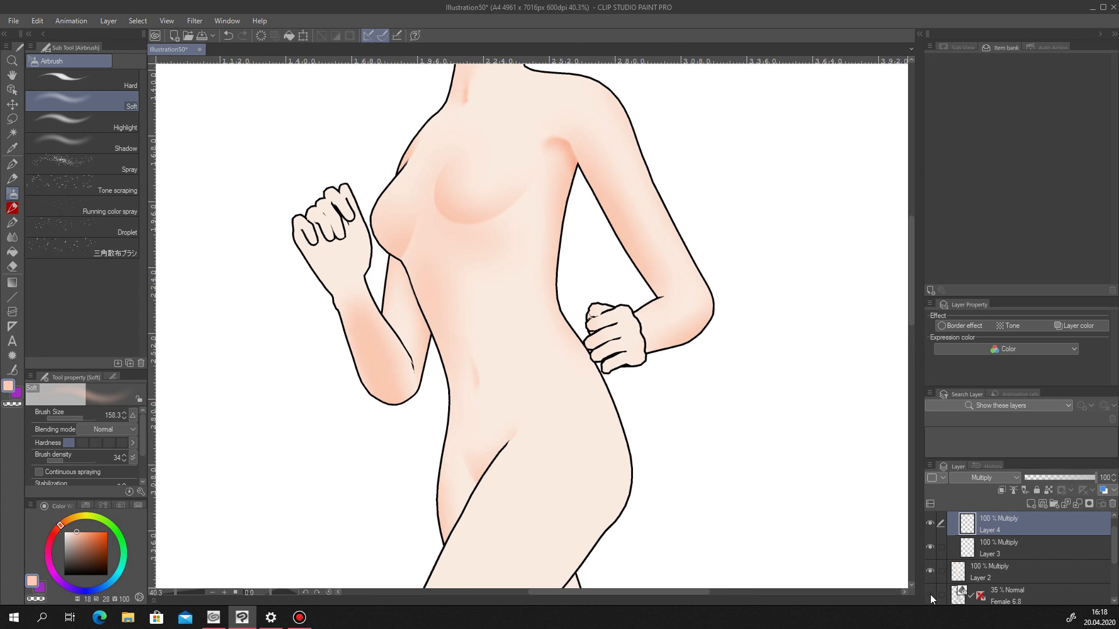
Lasso a thin curved crease across the raised wrist on Layer 4, fill it with peach, and clear the selection.
{"action": "key", "text": "m"}
{"action": "scroll", "coordinate": [361, 265], "scroll_direction": "up", "scroll_amount": 2}
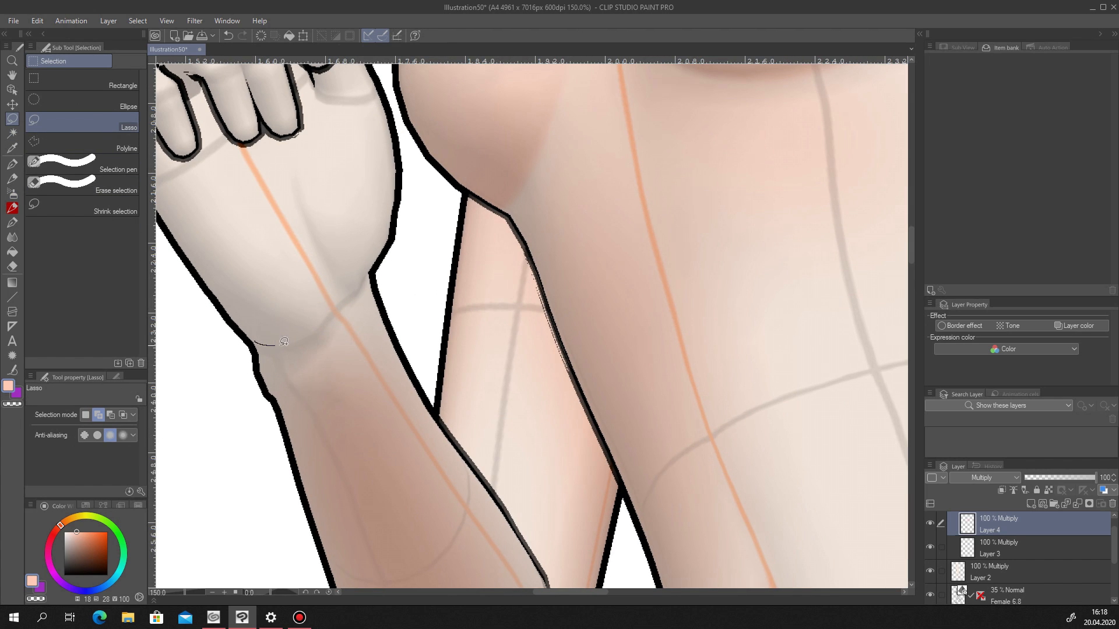
{"action": "left_click_drag", "start_coordinate": [318, 331], "coordinate": [255, 345]}
{"action": "left_click", "coordinate": [372, 369]}
{"action": "left_click", "coordinate": [218, 364]}
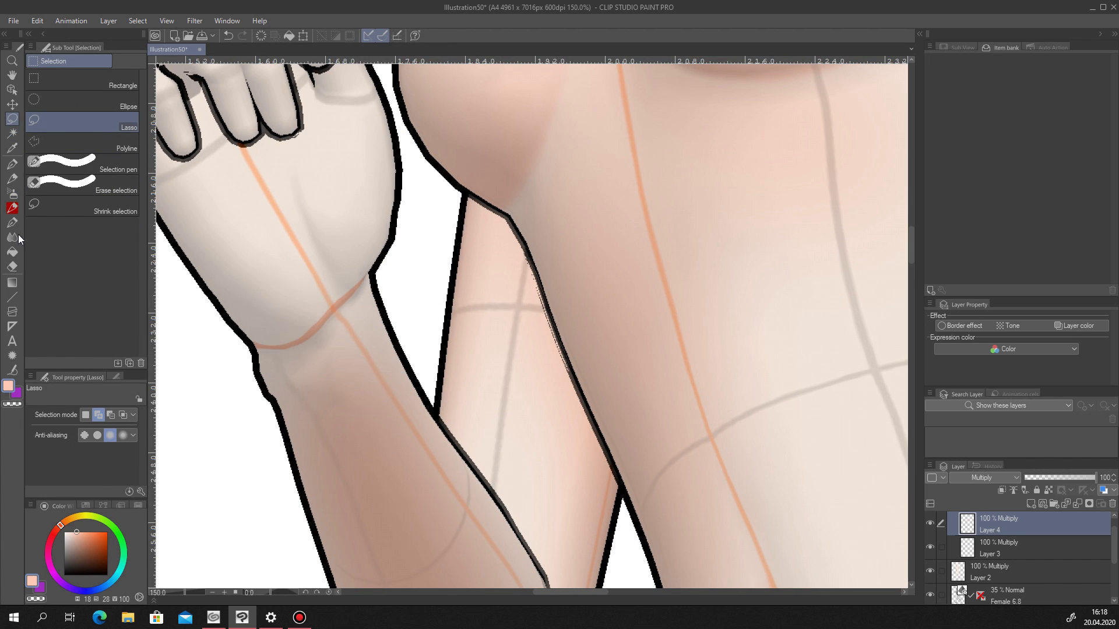
Soften the peach crease across the raised wrist on Layer 4 with the Blur tool, using a size up to 32.9.
{"action": "key", "text": "j"}
{"action": "left_click_drag", "start_coordinate": [74, 418], "coordinate": [70, 420]}
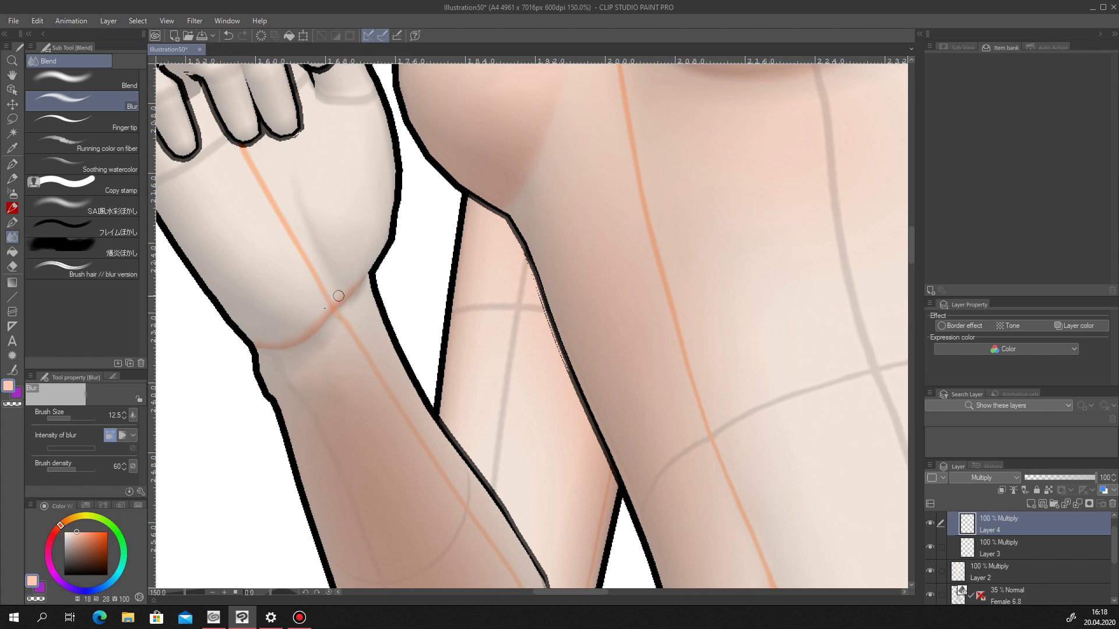
{"action": "scroll", "coordinate": [253, 344], "scroll_direction": "down", "scroll_amount": 4}
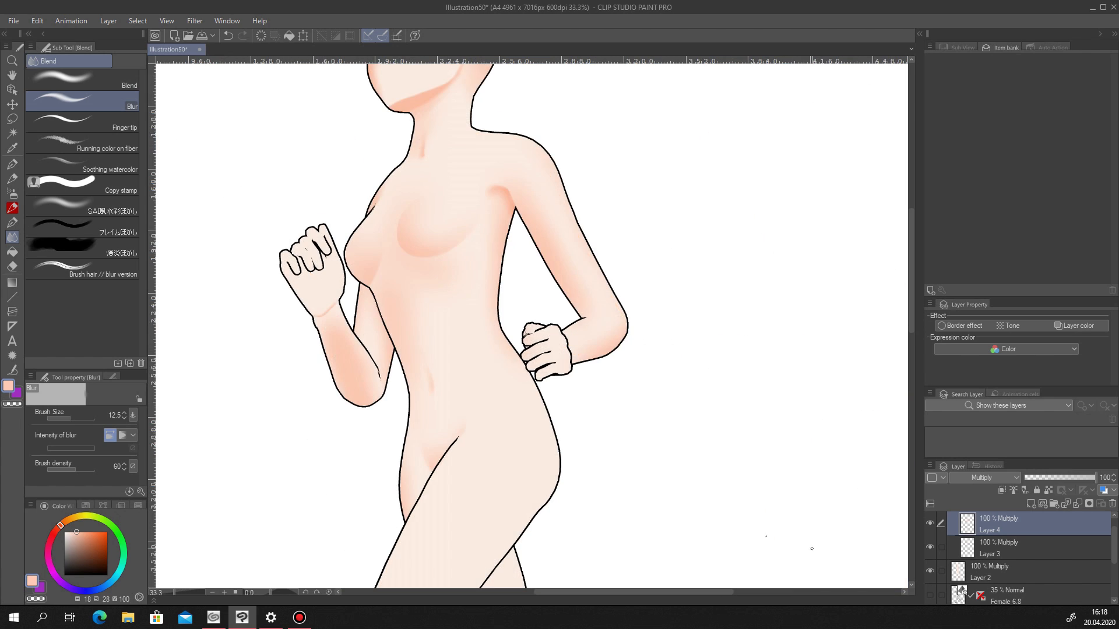
{"action": "scroll", "coordinate": [349, 332], "scroll_direction": "down", "scroll_amount": 2}
{"action": "scroll", "coordinate": [370, 328], "scroll_direction": "up", "scroll_amount": 5}
{"action": "scroll", "coordinate": [370, 327], "scroll_direction": "up", "scroll_amount": 2}
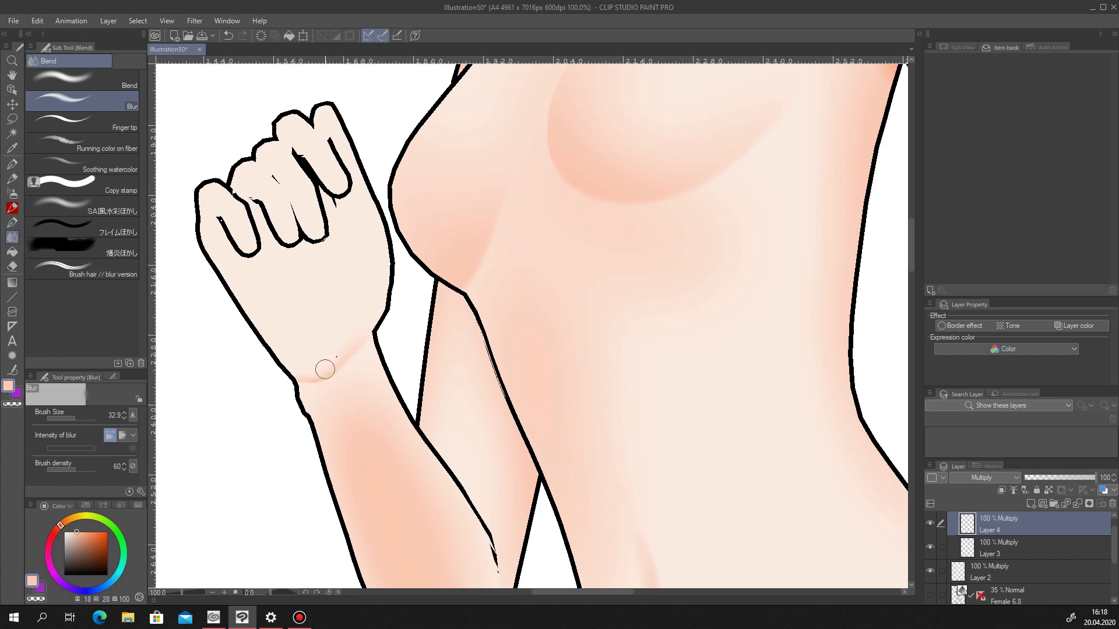
{"action": "scroll", "coordinate": [377, 296], "scroll_direction": "down", "scroll_amount": 7}
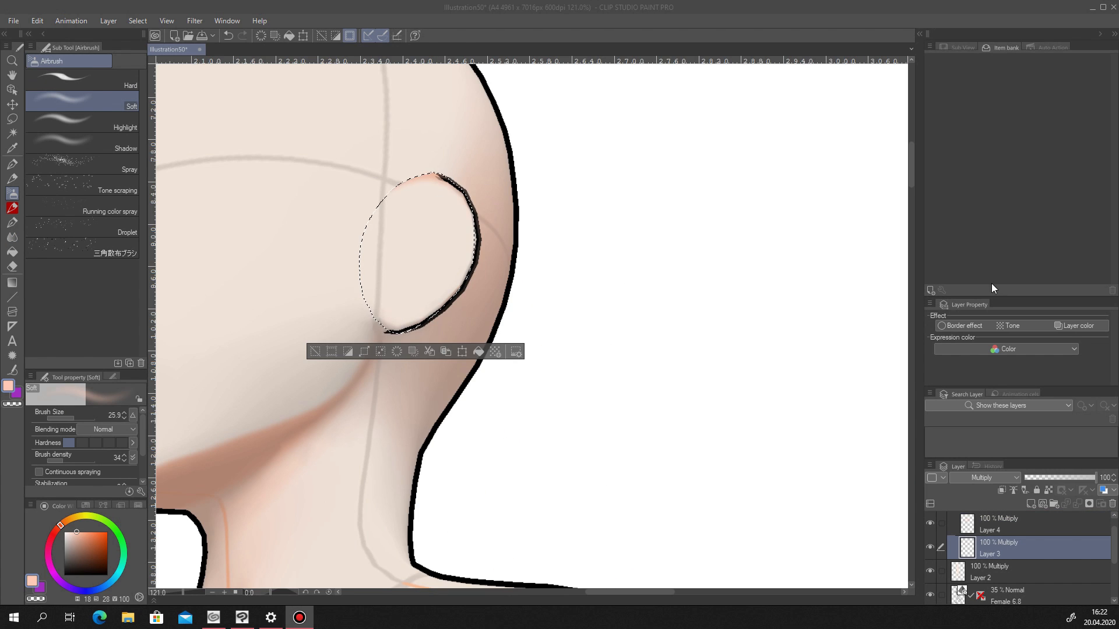
Shade the inner edge of the ear selection on Layer 3 with the Soft airbrush at size 25.9, and clear the selection.
{"action": "left_click_drag", "start_coordinate": [474, 262], "coordinate": [427, 312]}
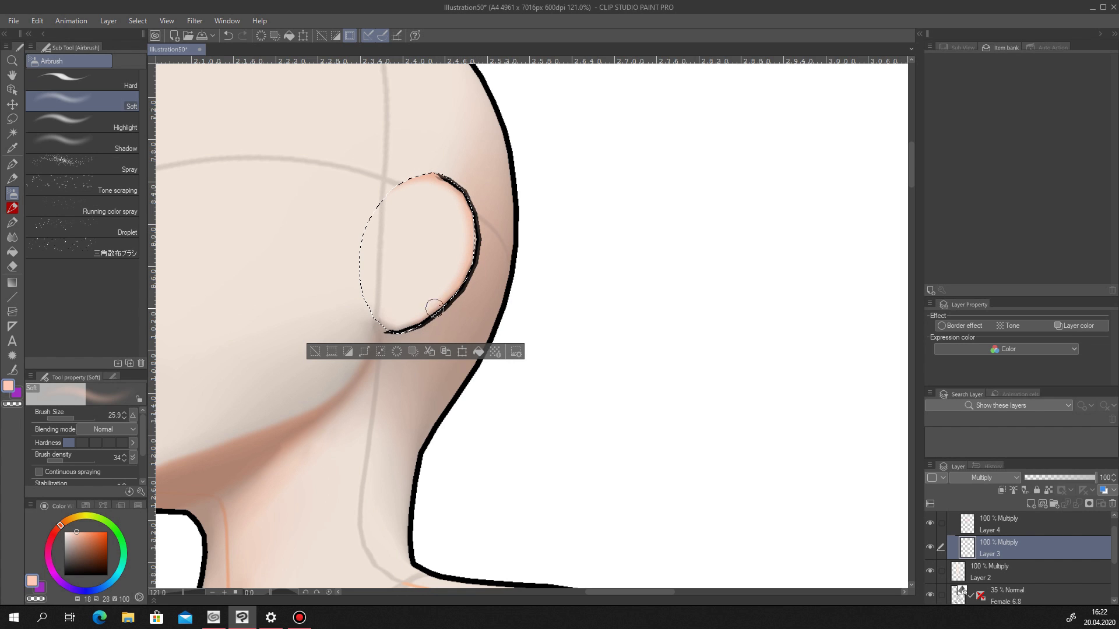
{"action": "scroll", "coordinate": [381, 200], "scroll_direction": "down", "scroll_amount": 6}
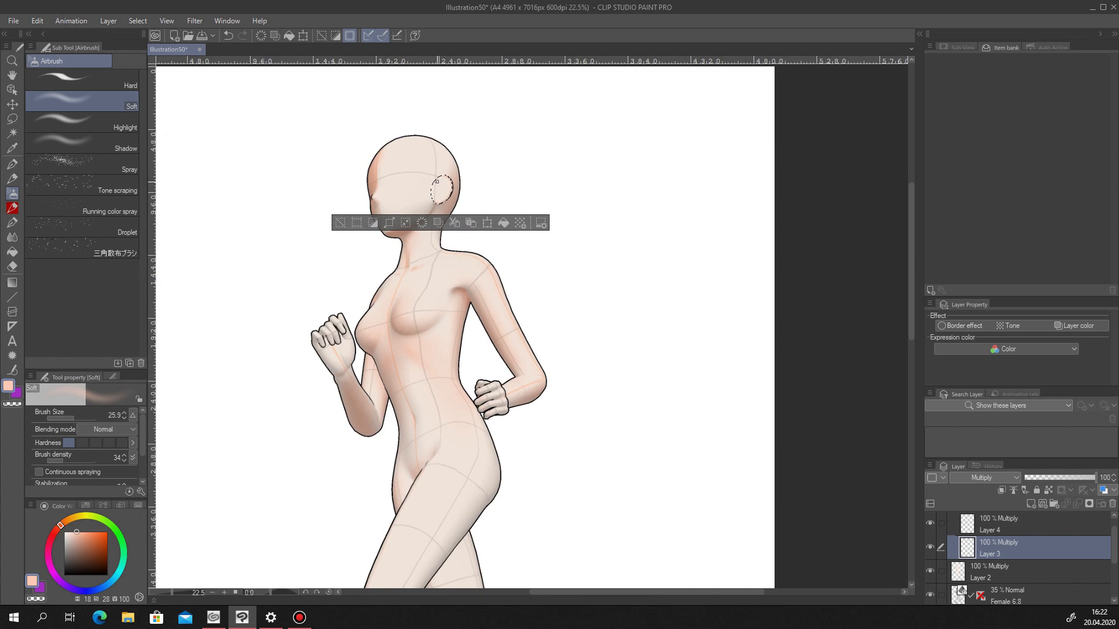
{"action": "scroll", "coordinate": [464, 175], "scroll_direction": "up", "scroll_amount": 5}
{"action": "scroll", "coordinate": [464, 176], "scroll_direction": "down", "scroll_amount": 5}
{"action": "key", "text": "ctrl+d"}
{"action": "scroll", "coordinate": [359, 303], "scroll_direction": "up", "scroll_amount": 7}
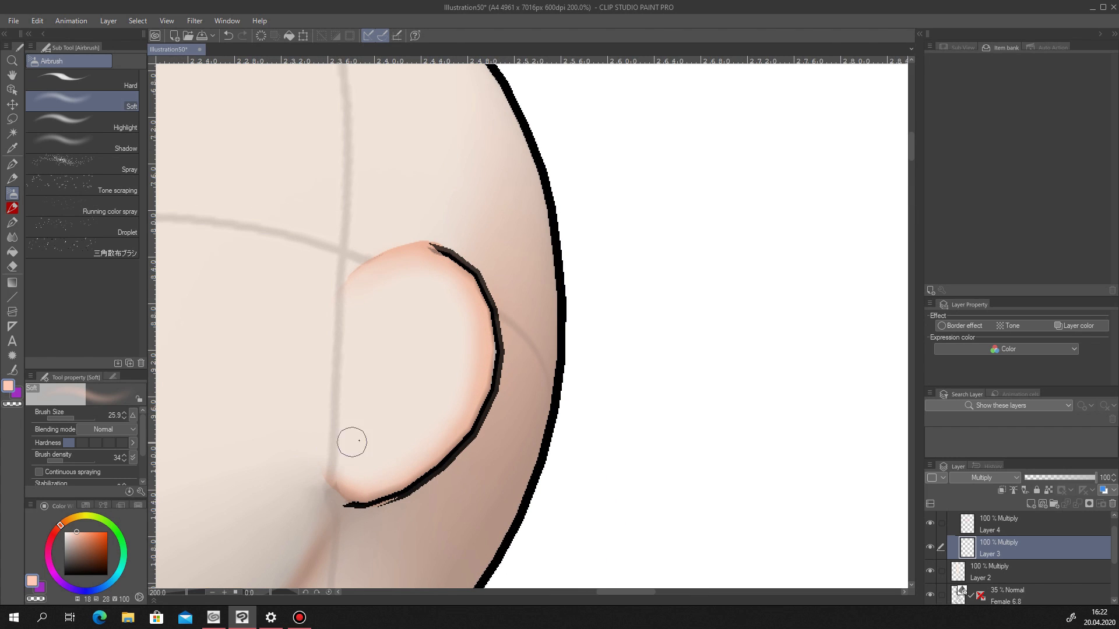
Soften the ear shading on Layer 3 with the Blur tool at size 53.4, and hide the Female 6.8 layer.
{"action": "key", "text": "j"}
{"action": "scroll", "coordinate": [454, 454], "scroll_direction": "down", "scroll_amount": 4}
{"action": "scroll", "coordinate": [451, 408], "scroll_direction": "up", "scroll_amount": 4}
{"action": "left_click", "coordinate": [930, 594]}
{"action": "scroll", "coordinate": [449, 295], "scroll_direction": "down", "scroll_amount": 5}
{"action": "scroll", "coordinate": [449, 295], "scroll_direction": "up", "scroll_amount": 5}
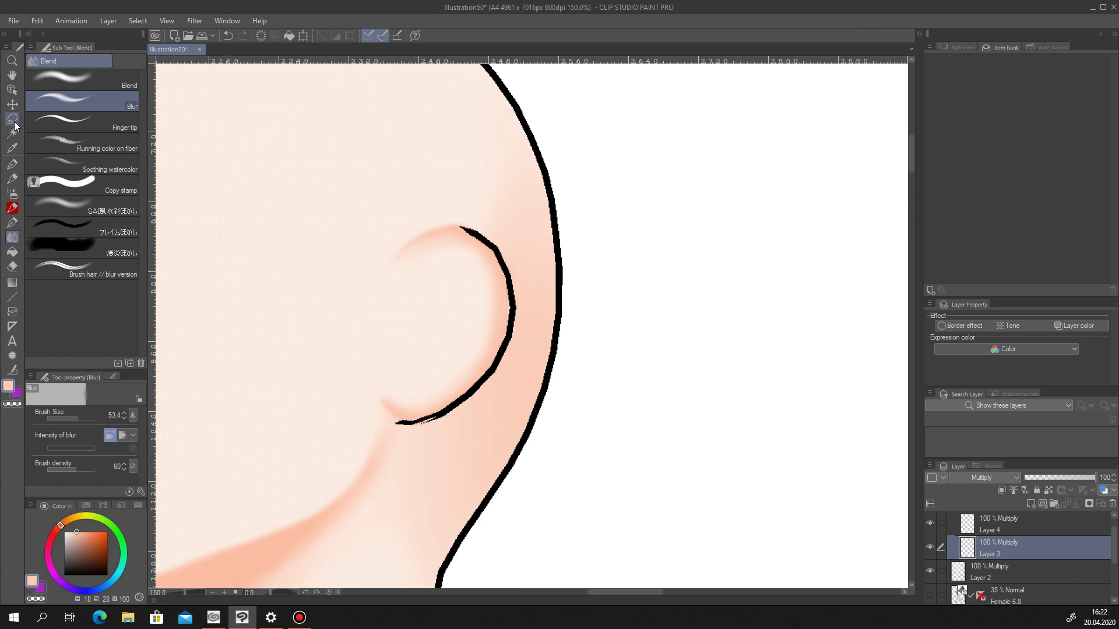
Lasso the inner ear hollow on Layer 3, shade its edges with the Soft airbrush at size 25.9, and clear the selection.
{"action": "key", "text": "m"}
{"action": "mouse_move", "coordinate": [390, 292]}
{"action": "left_mouse_down"}
{"action": "mouse_move", "coordinate": [434, 261]}
{"action": "mouse_move", "coordinate": [436, 393]}
{"action": "mouse_move", "coordinate": [482, 300]}
{"action": "mouse_move", "coordinate": [452, 255]}
{"action": "mouse_move", "coordinate": [404, 282]}
{"action": "mouse_move", "coordinate": [401, 339]}
{"action": "left_mouse_up"}
{"action": "key", "text": "ctrl+z"}
{"action": "key", "text": "ctrl+z"}
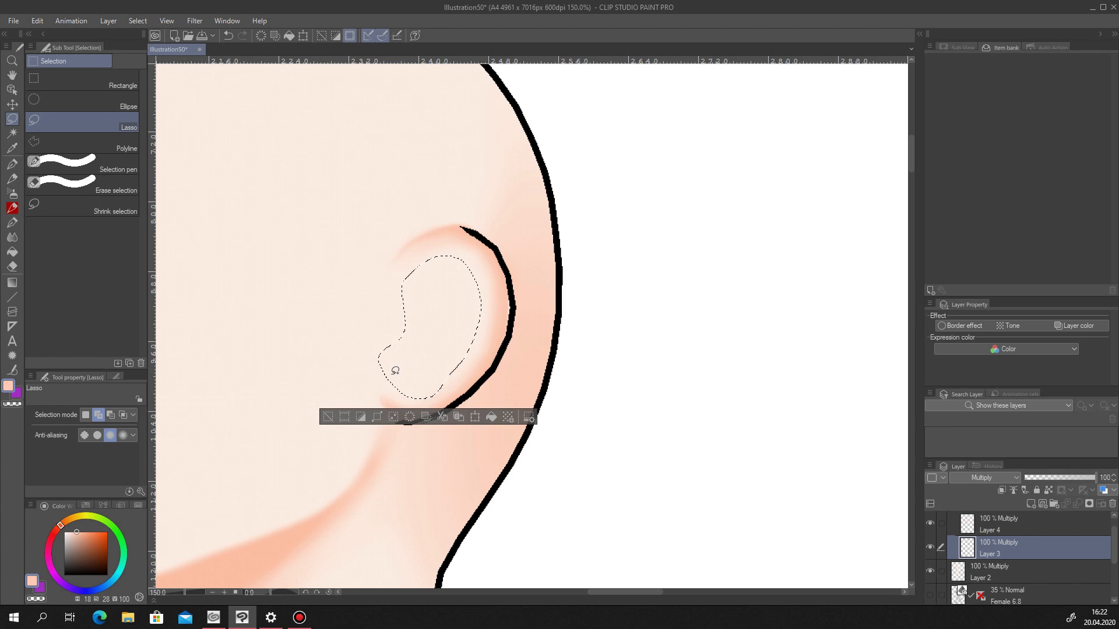
{"action": "left_click", "coordinate": [13, 196]}
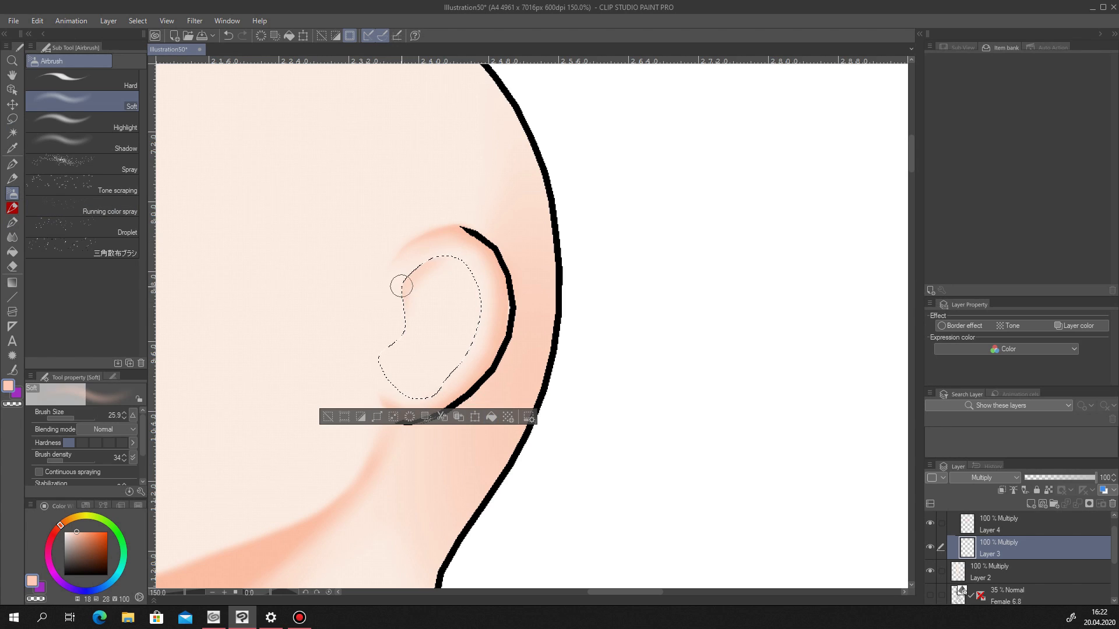
{"action": "mouse_move", "coordinate": [414, 314]}
{"action": "left_mouse_down"}
{"action": "mouse_move", "coordinate": [370, 349]}
{"action": "mouse_move", "coordinate": [382, 370]}
{"action": "left_mouse_up"}
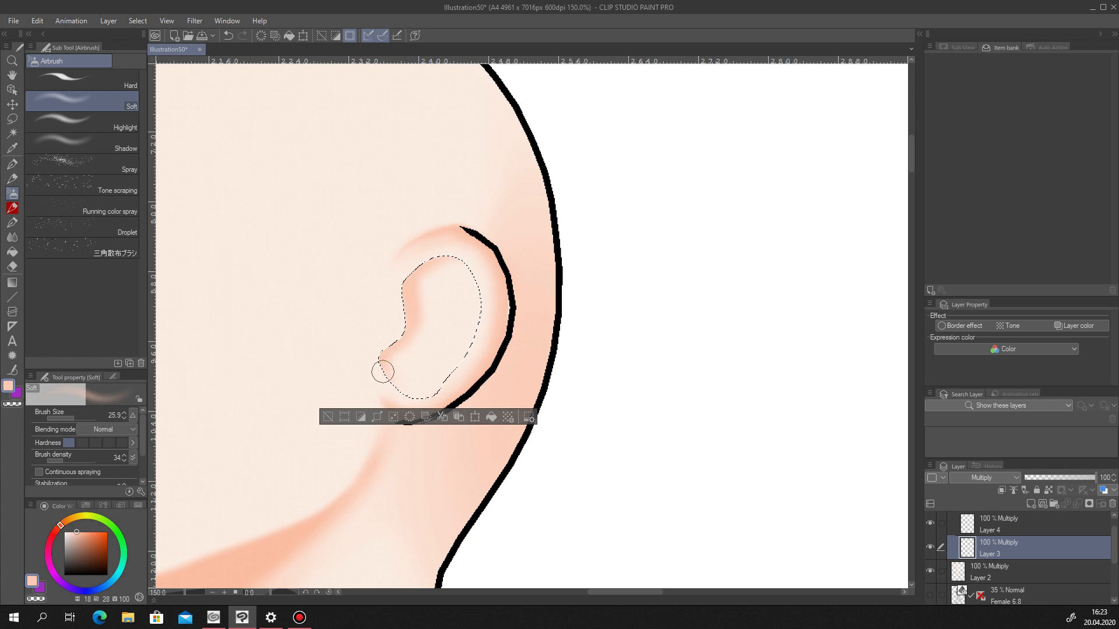
{"action": "key", "text": "ctrl+d"}
{"action": "scroll", "coordinate": [447, 342], "scroll_direction": "down", "scroll_amount": 5}
{"action": "scroll", "coordinate": [447, 342], "scroll_direction": "down", "scroll_amount": 2}
{"action": "scroll", "coordinate": [446, 343], "scroll_direction": "up", "scroll_amount": 10}
Lasso a small curved strip along the front edge of the inner ear, fill it with peach, and clear the selection.
{"action": "left_click", "coordinate": [12, 119]}
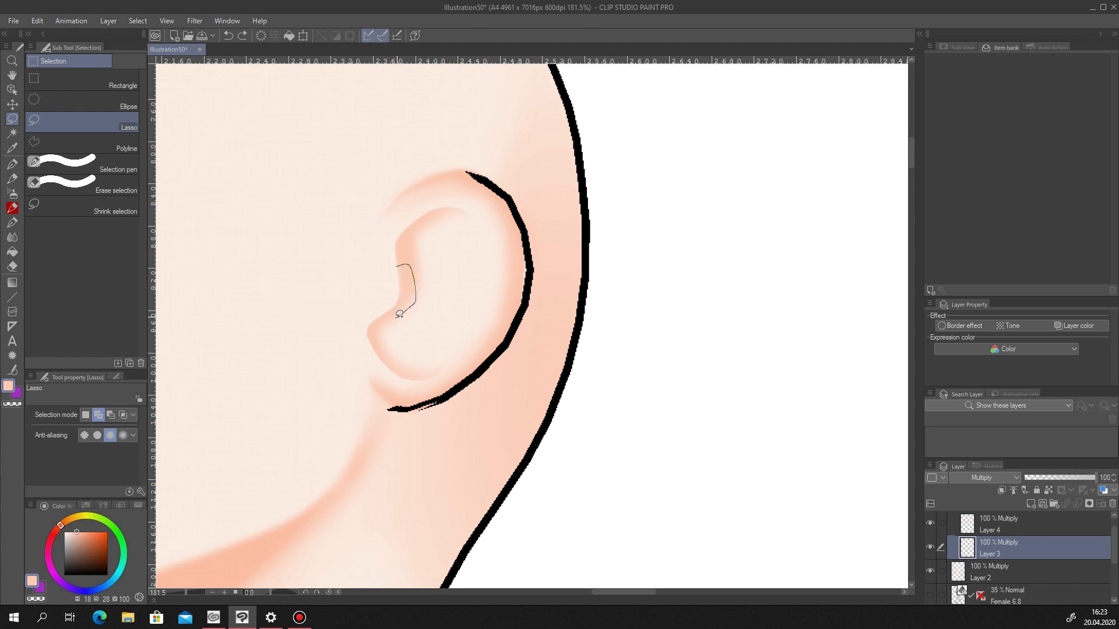
{"action": "left_click_drag", "start_coordinate": [406, 274], "coordinate": [402, 267]}
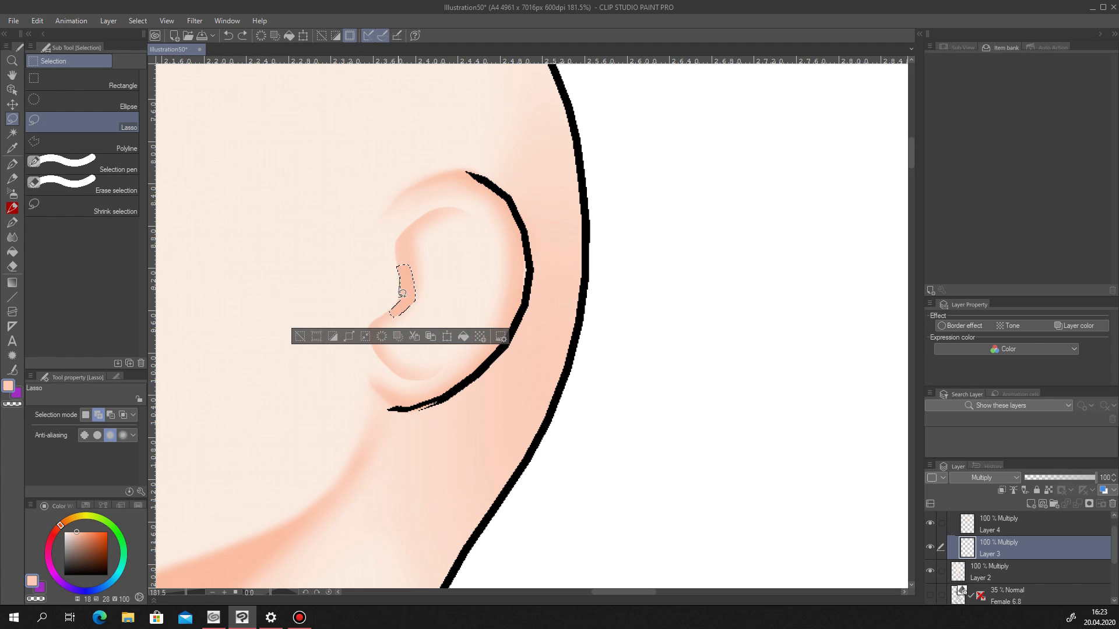
{"action": "left_click", "coordinate": [463, 337]}
{"action": "key", "text": "ctrl+d"}
{"action": "scroll", "coordinate": [428, 262], "scroll_direction": "down", "scroll_amount": 6}
{"action": "scroll", "coordinate": [413, 272], "scroll_direction": "up", "scroll_amount": 10}
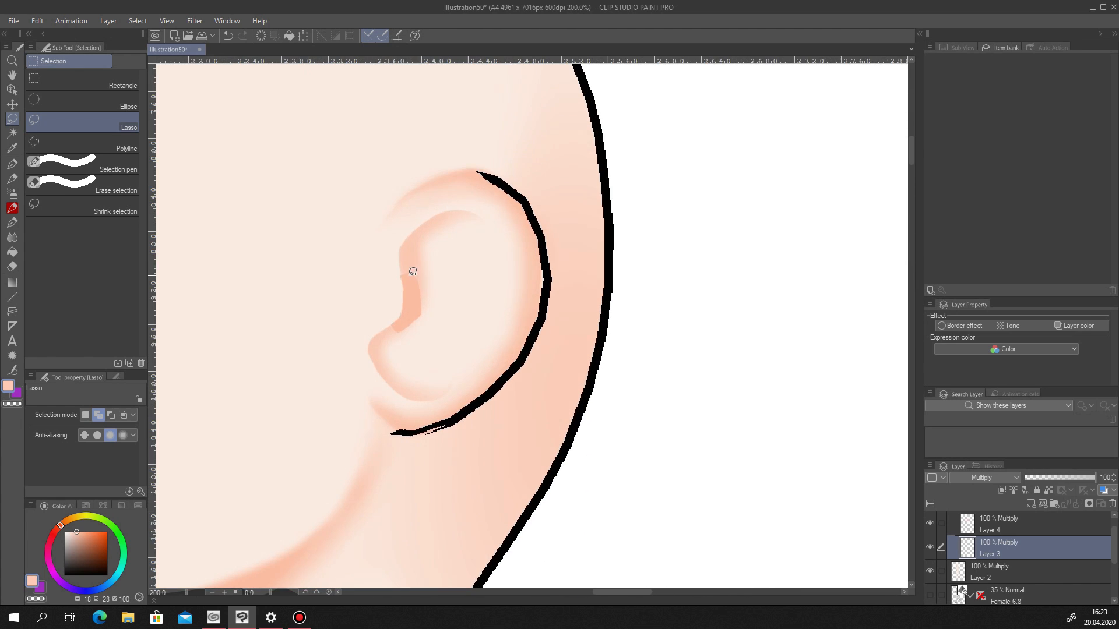
Lasso another small shape beside the ear's front strip on Layer 3, fill it with peach, and clear the selection.
{"action": "left_click_drag", "start_coordinate": [391, 324], "coordinate": [400, 280]}
{"action": "left_click", "coordinate": [467, 356]}
{"action": "left_click", "coordinate": [307, 356]}
{"action": "scroll", "coordinate": [428, 277], "scroll_direction": "down", "scroll_amount": 15}
{"action": "scroll", "coordinate": [465, 419], "scroll_direction": "up", "scroll_amount": 5}
{"action": "scroll", "coordinate": [425, 279], "scroll_direction": "up", "scroll_amount": 2}
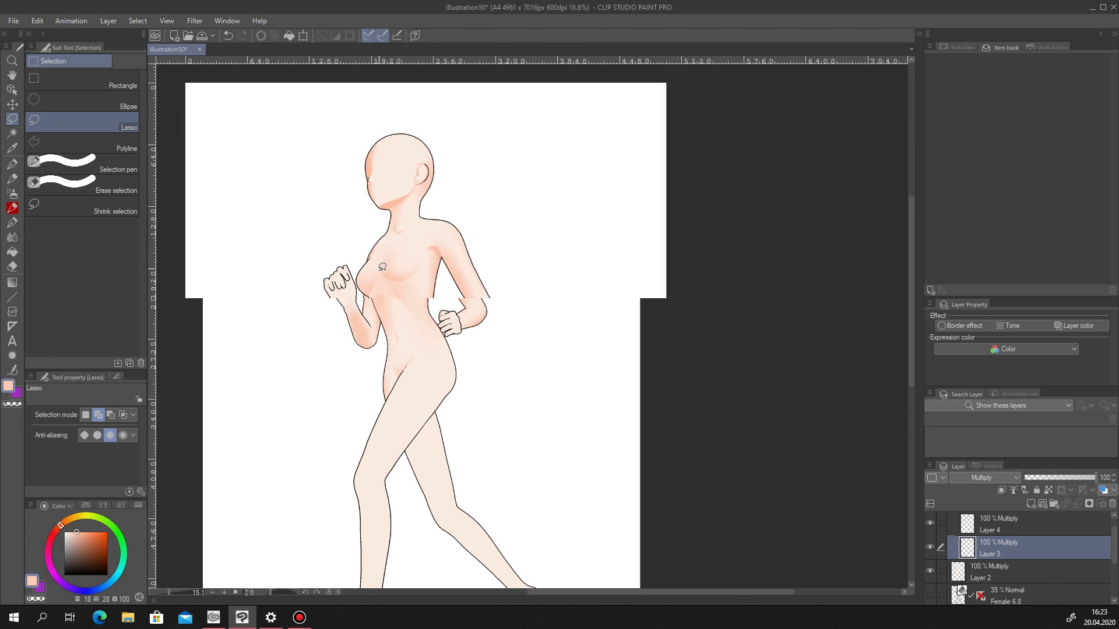
Show the Female 6.8 layer, lasso the thumb base of the raised palm, and shade it with the Soft airbrush at size 47.3.
{"action": "left_click", "coordinate": [930, 595]}
{"action": "scroll", "coordinate": [335, 274], "scroll_direction": "up", "scroll_amount": 8}
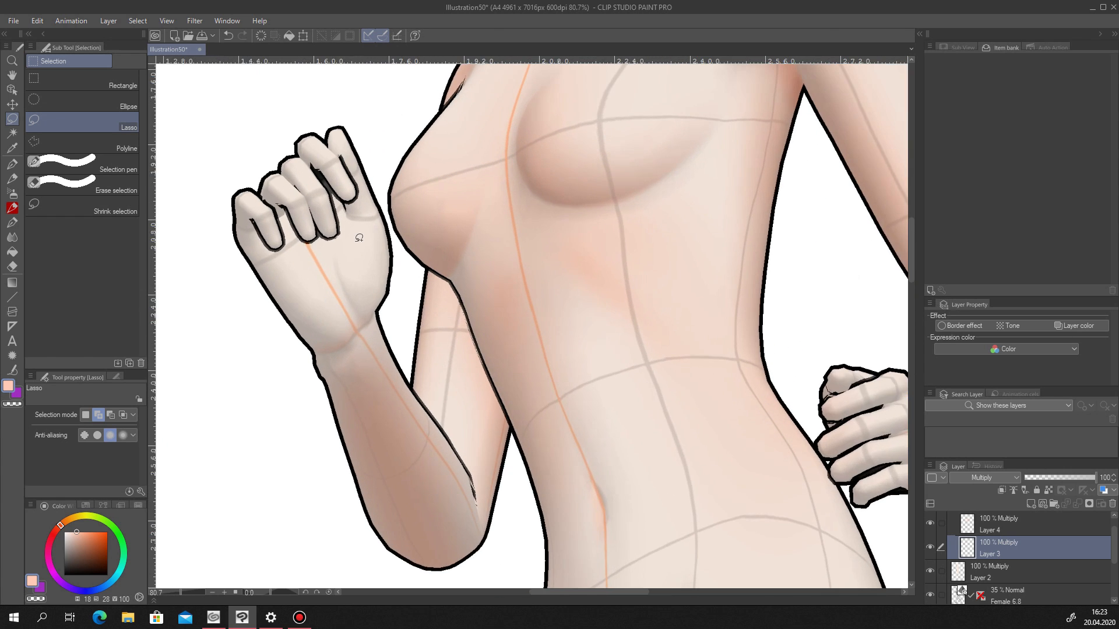
{"action": "left_click_drag", "start_coordinate": [342, 337], "coordinate": [328, 253]}
{"action": "key", "text": "ctrl+d"}
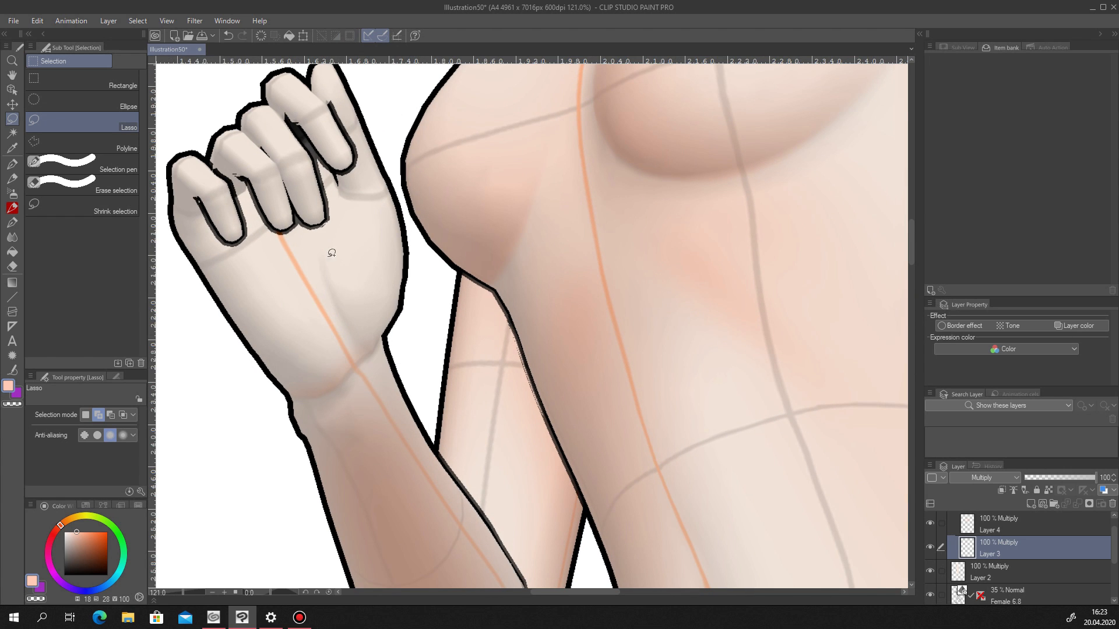
{"action": "mouse_move", "coordinate": [392, 189]}
{"action": "left_mouse_down"}
{"action": "mouse_move", "coordinate": [335, 221]}
{"action": "mouse_move", "coordinate": [343, 329]}
{"action": "mouse_move", "coordinate": [342, 289]}
{"action": "left_mouse_up"}
{"action": "key", "text": "b"}
{"action": "left_click", "coordinate": [77, 418]}
{"action": "left_click", "coordinate": [260, 370]}
{"action": "scroll", "coordinate": [375, 274], "scroll_direction": "down", "scroll_amount": 5}
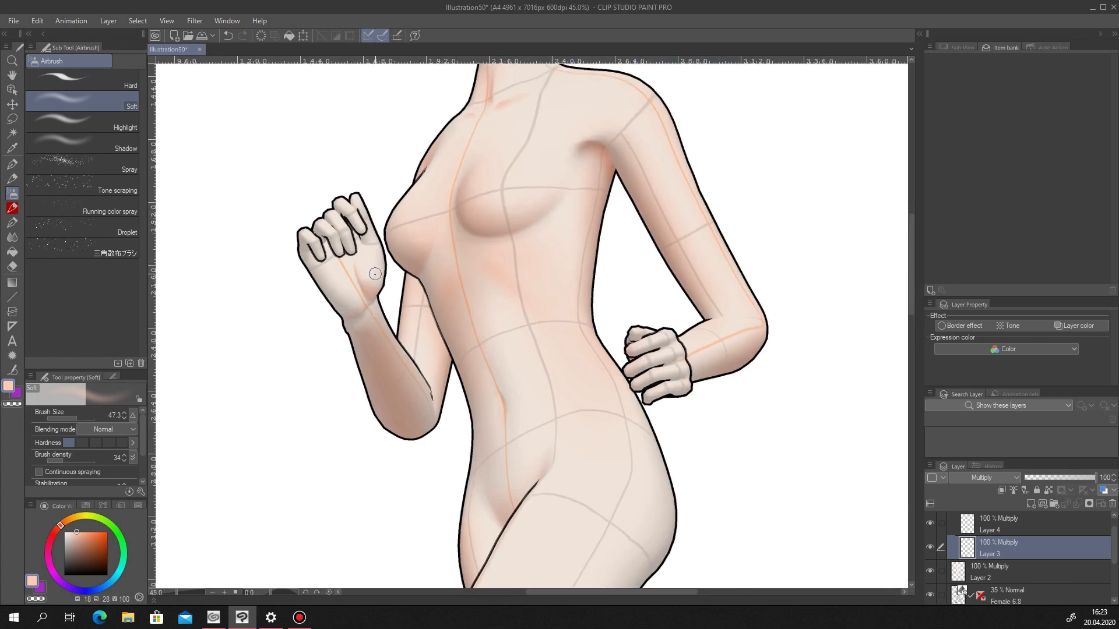
Blend the thumb-base shading on the raised palm with the Blur tool at size 37.2.
{"action": "scroll", "coordinate": [375, 274], "scroll_direction": "up", "scroll_amount": 5}
{"action": "key", "text": "j"}
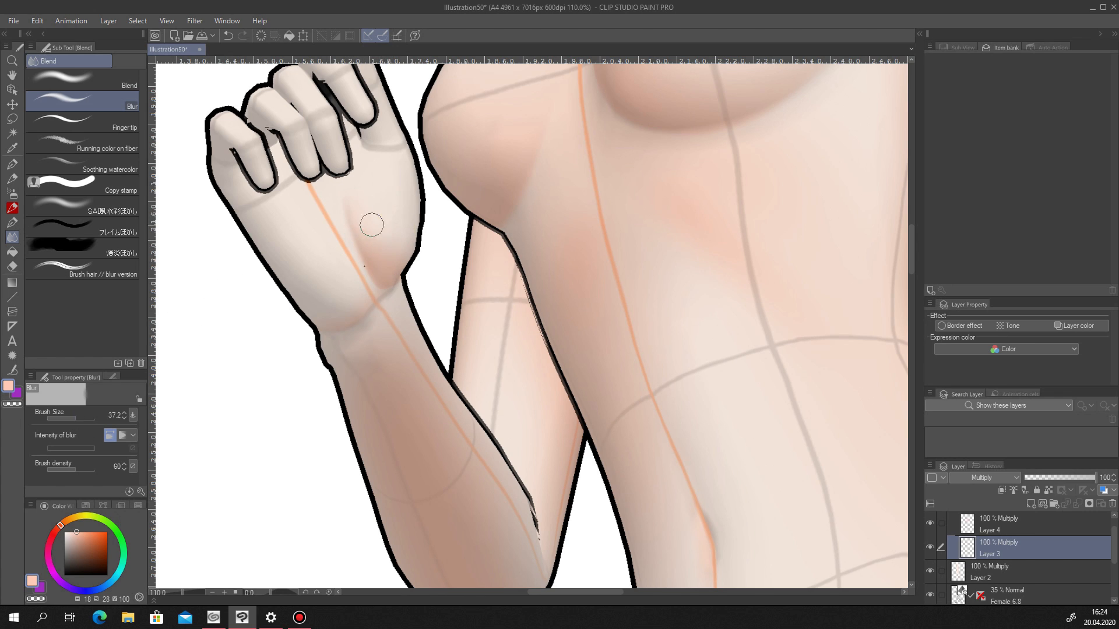
{"action": "scroll", "coordinate": [804, 522], "scroll_direction": "down", "scroll_amount": 8}
{"action": "scroll", "coordinate": [555, 385], "scroll_direction": "up", "scroll_amount": 4}
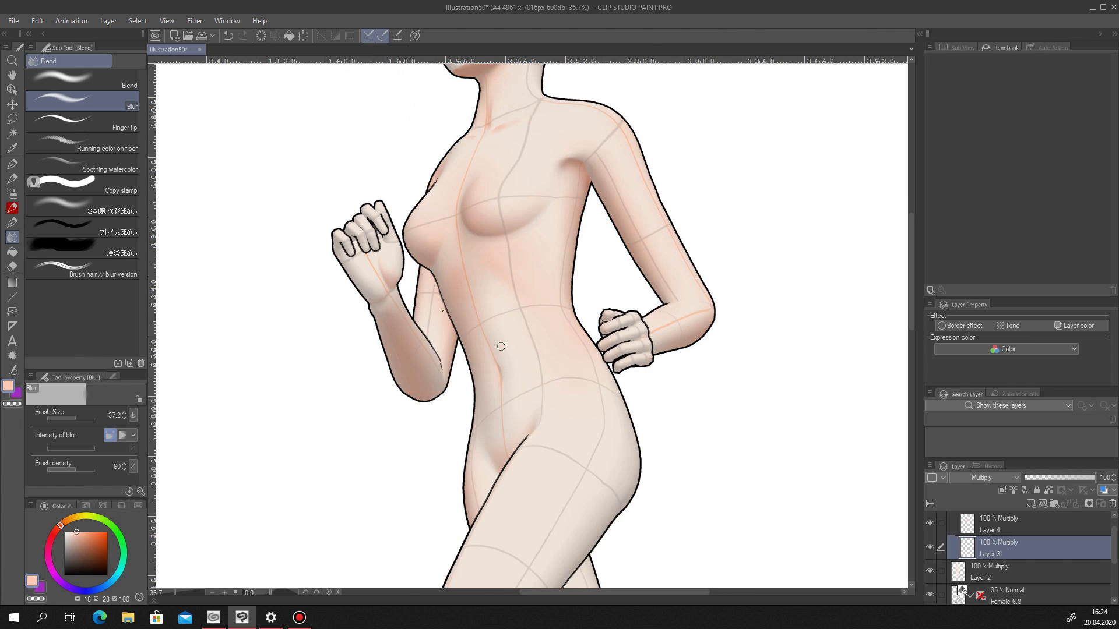
Lasso the outer palm of the raised hand on Layer 3, shade it with the Soft airbrush at size 110.2, and clear the selection.
{"action": "scroll", "coordinate": [389, 265], "scroll_direction": "up", "scroll_amount": 5}
{"action": "key", "text": "m"}
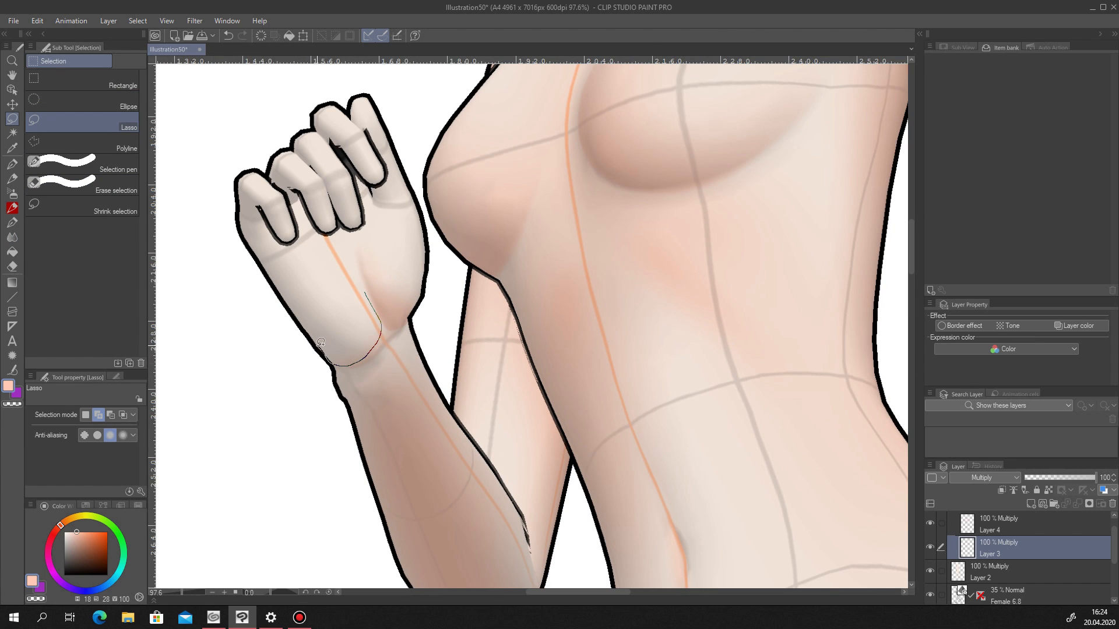
{"action": "left_click_drag", "start_coordinate": [267, 269], "coordinate": [269, 266]}
{"action": "mouse_move", "coordinate": [242, 207]}
{"action": "left_mouse_down"}
{"action": "mouse_move", "coordinate": [289, 239]}
{"action": "mouse_move", "coordinate": [319, 247]}
{"action": "left_mouse_up"}
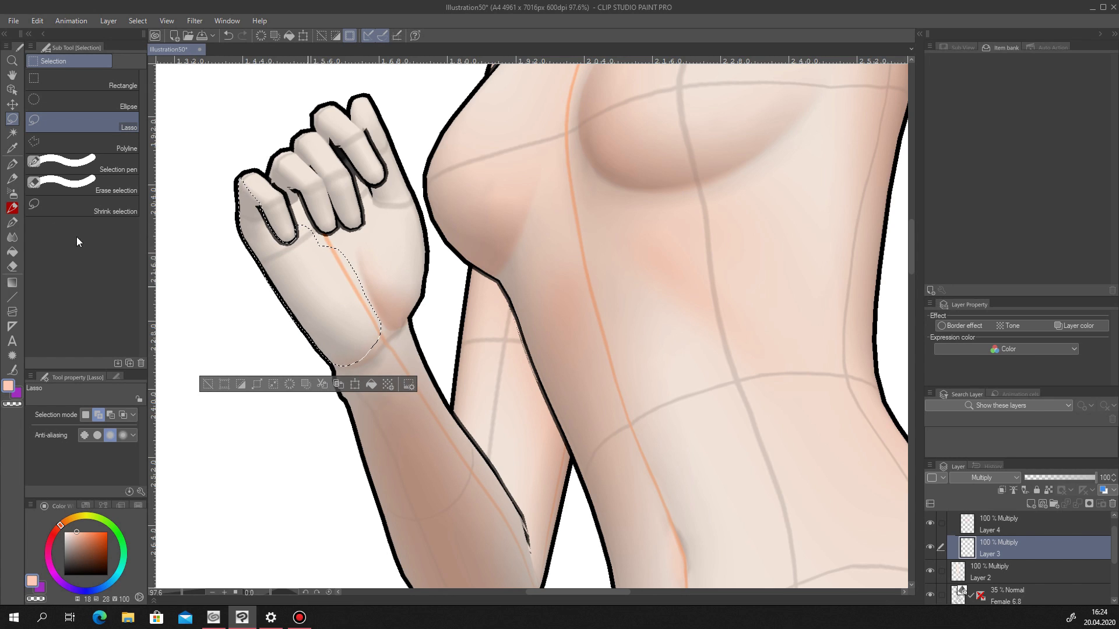
{"action": "key", "text": "b"}
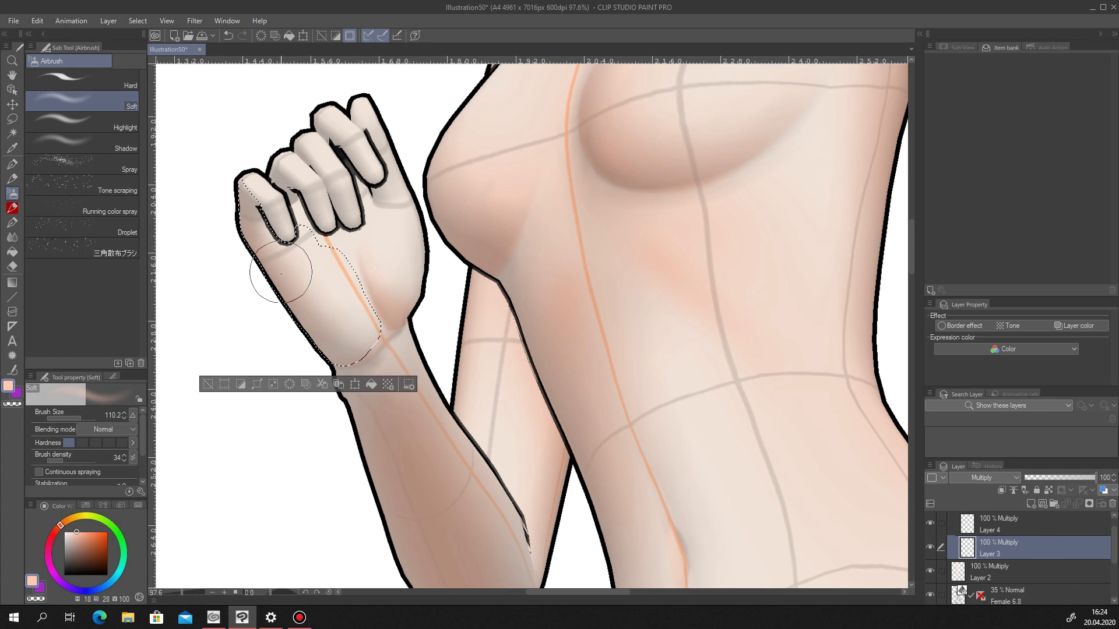
{"action": "left_click_drag", "start_coordinate": [251, 243], "coordinate": [282, 310]}
{"action": "left_click", "coordinate": [208, 385]}
{"action": "scroll", "coordinate": [317, 220], "scroll_direction": "down", "scroll_amount": 2}
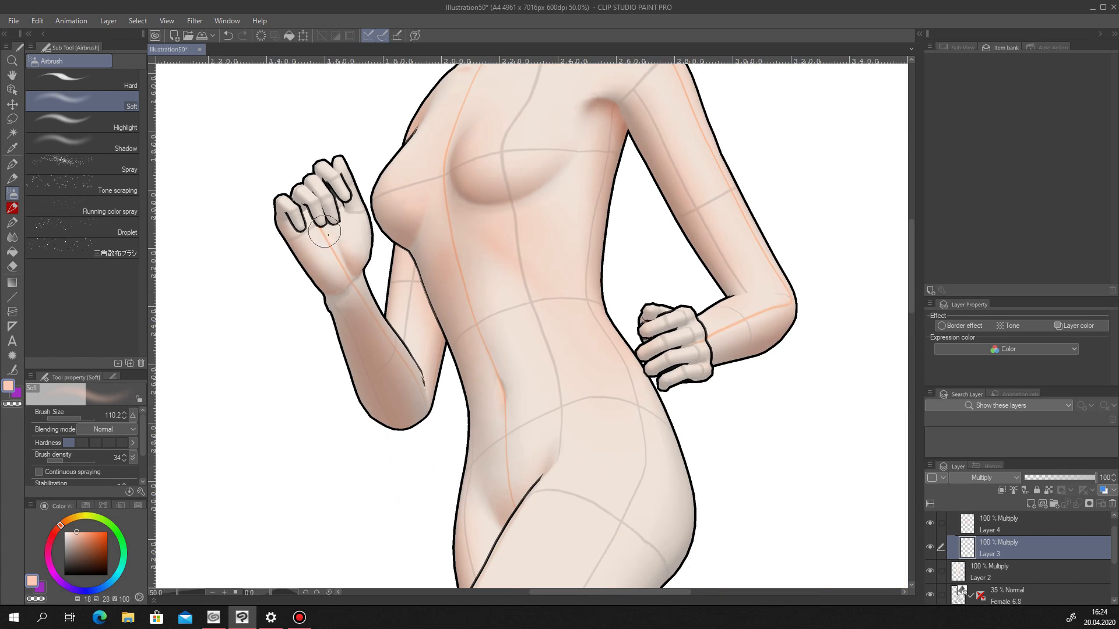
Blend the outer palm shading with the Blur tool at size 37.2, and hide the Female 6.8 layer to check the result.
{"action": "left_click", "coordinate": [13, 237]}
{"action": "scroll", "coordinate": [338, 299], "scroll_direction": "up", "scroll_amount": 4}
{"action": "scroll", "coordinate": [304, 344], "scroll_direction": "down", "scroll_amount": 6}
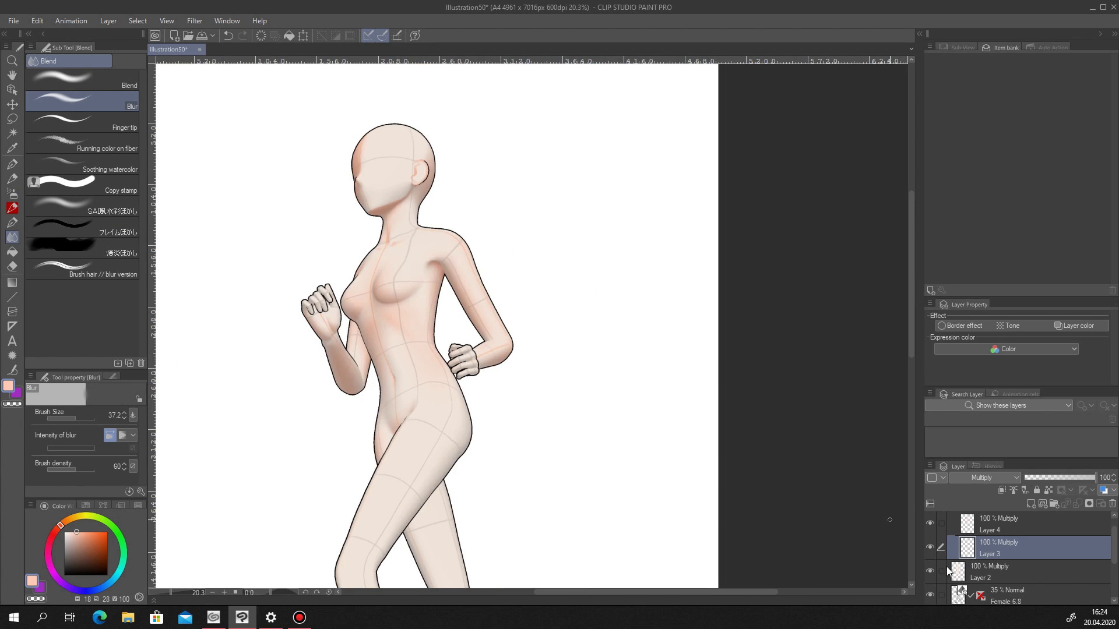
{"action": "scroll", "coordinate": [350, 286], "scroll_direction": "up", "scroll_amount": 3}
{"action": "scroll", "coordinate": [350, 285], "scroll_direction": "up", "scroll_amount": 3}
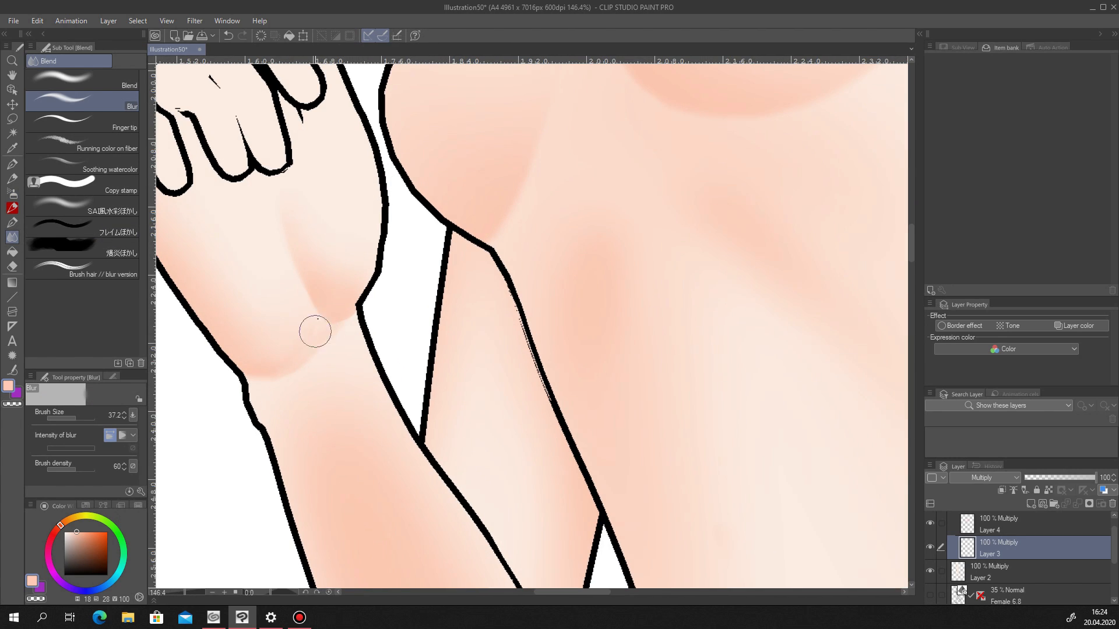
{"action": "scroll", "coordinate": [347, 317], "scroll_direction": "down", "scroll_amount": 3}
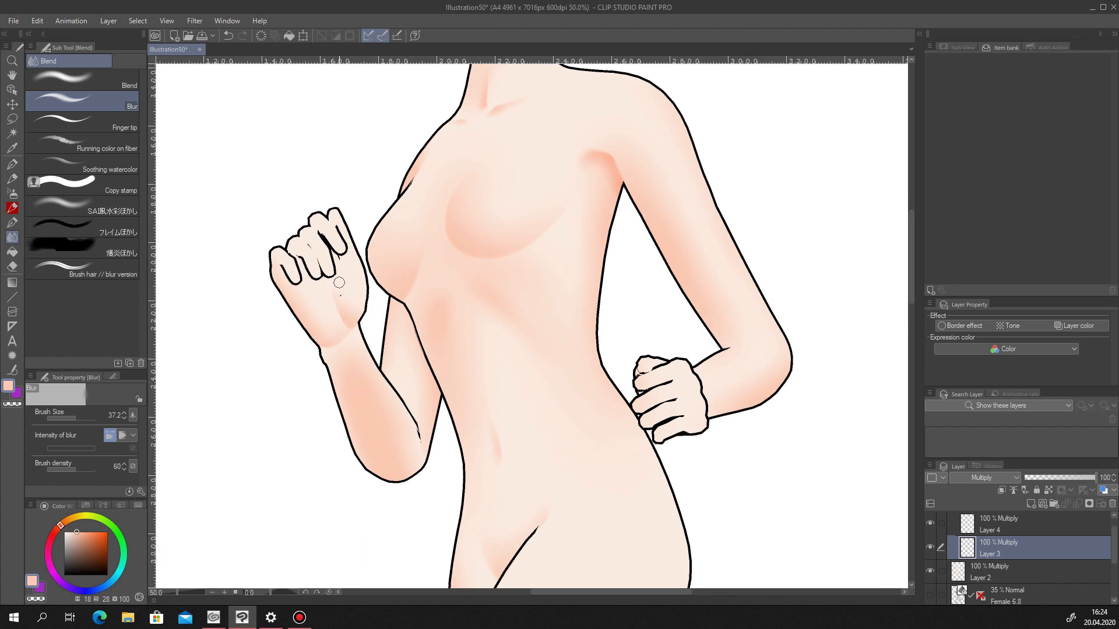
{"action": "scroll", "coordinate": [363, 314], "scroll_direction": "down", "scroll_amount": 3}
{"action": "scroll", "coordinate": [378, 378], "scroll_direction": "up", "scroll_amount": 5}
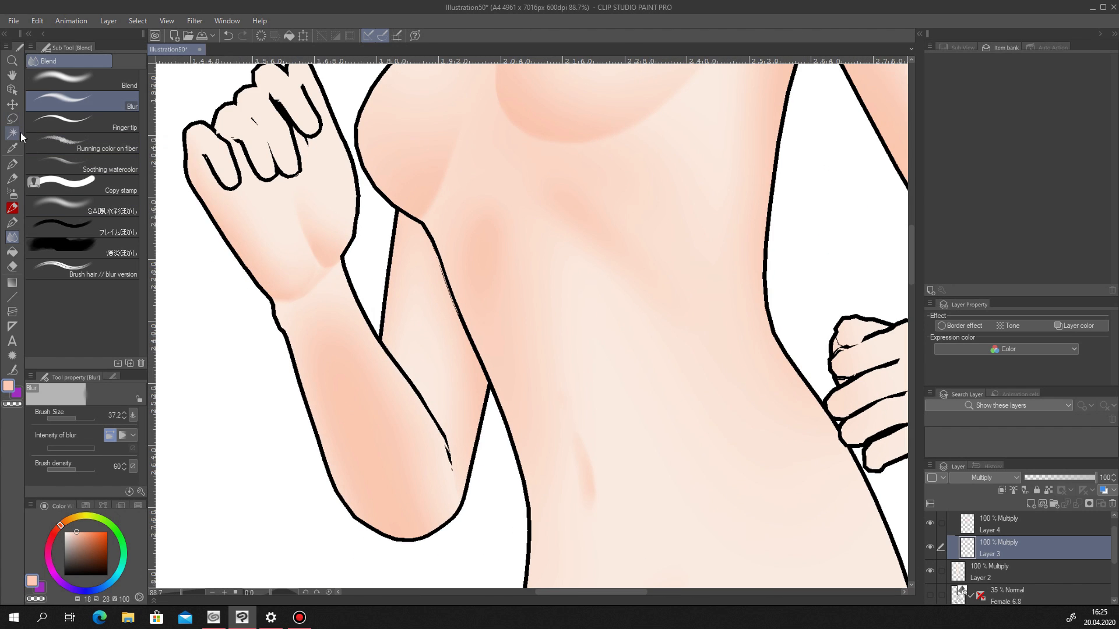
Shade the torso and hip on Layer 4 with the Soft airbrush at size 326.8, and compare with the Female 6.8 layer toggled.
{"action": "left_click", "coordinate": [12, 193]}
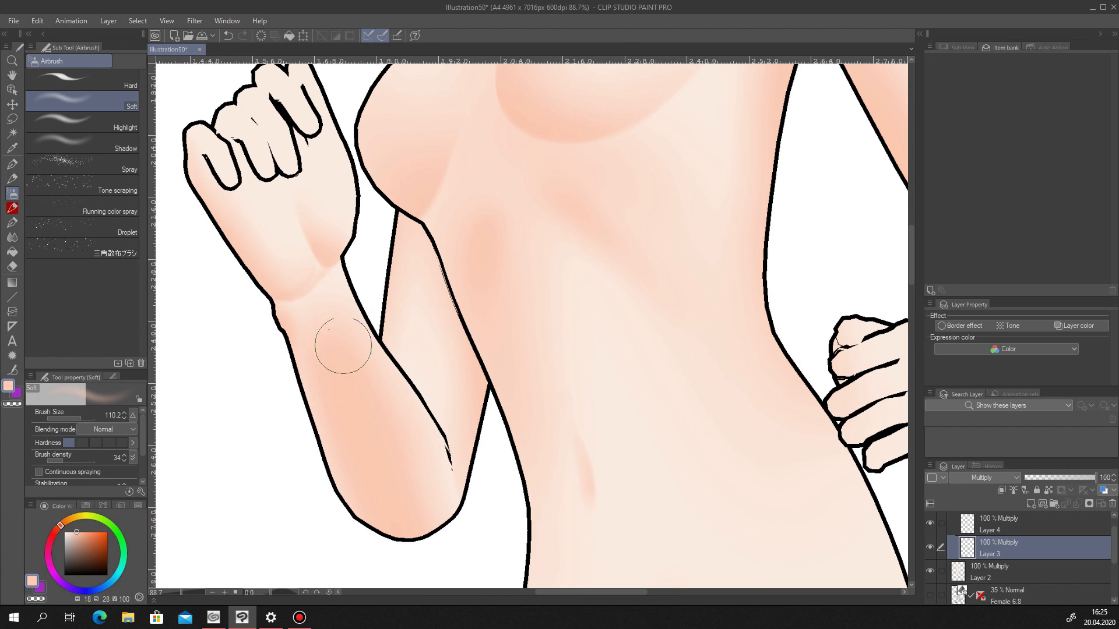
{"action": "scroll", "coordinate": [366, 343], "scroll_direction": "down", "scroll_amount": 8}
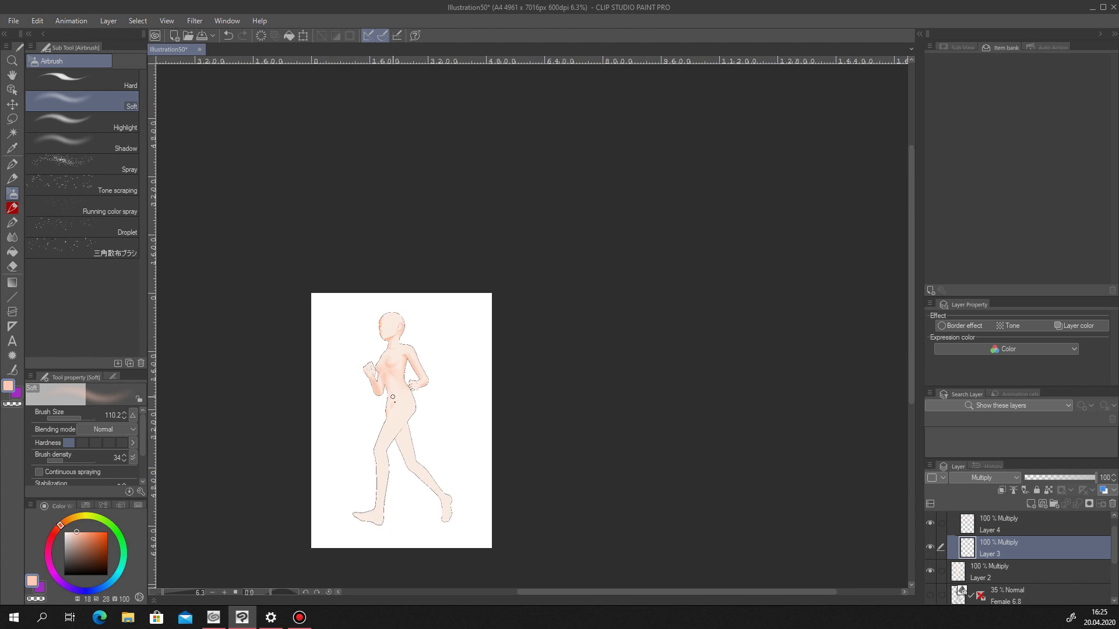
{"action": "left_click", "coordinate": [931, 596]}
{"action": "scroll", "coordinate": [393, 350], "scroll_direction": "up", "scroll_amount": 3}
{"action": "left_click", "coordinate": [87, 418]}
{"action": "left_click", "coordinate": [1003, 525]}
{"action": "mouse_move", "coordinate": [328, 247]}
{"action": "left_mouse_down"}
{"action": "mouse_move", "coordinate": [339, 275]}
{"action": "mouse_move", "coordinate": [368, 297]}
{"action": "left_mouse_up"}
{"action": "left_click_drag", "start_coordinate": [362, 247], "coordinate": [428, 304]}
{"action": "left_click", "coordinate": [931, 595]}
{"action": "scroll", "coordinate": [509, 427], "scroll_direction": "down", "scroll_amount": 3}
{"action": "scroll", "coordinate": [434, 344], "scroll_direction": "up", "scroll_amount": 3}
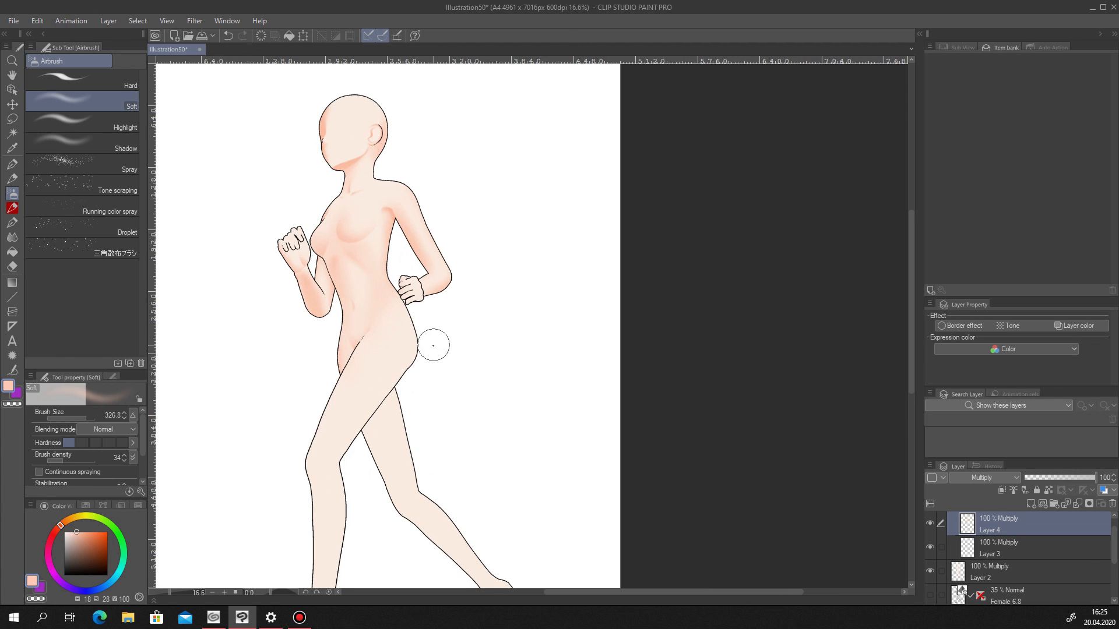
Show the Female 6.8 layer, lasso the hip and back of the thigh, shade with the Soft airbrush at size 326.8, and deselect.
{"action": "left_click", "coordinate": [930, 595]}
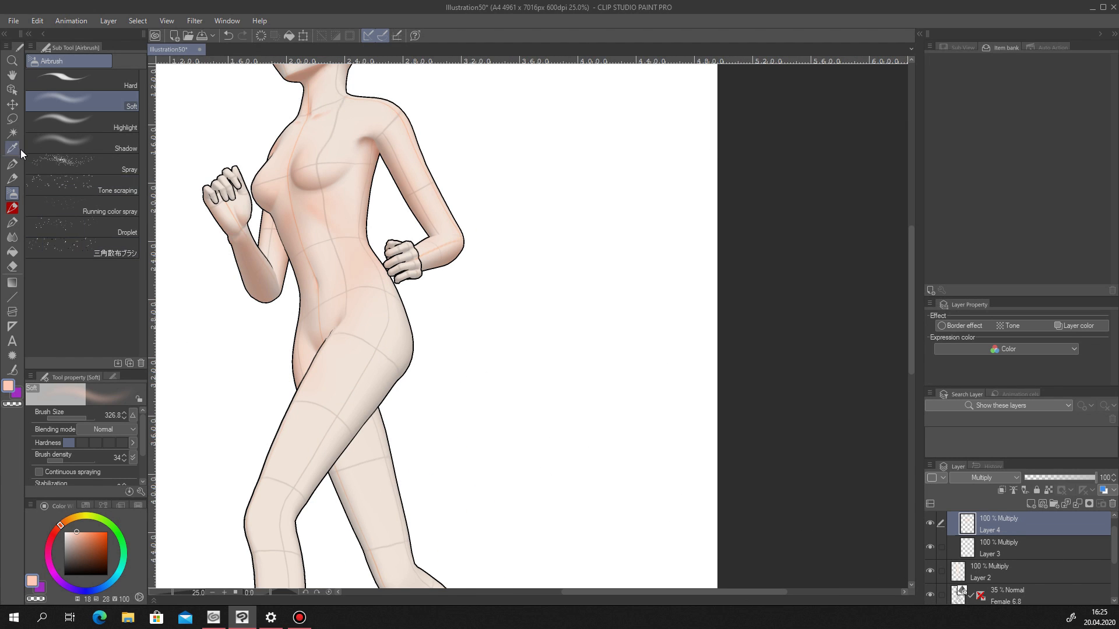
{"action": "key", "text": "m"}
{"action": "mouse_move", "coordinate": [349, 322]}
{"action": "left_mouse_down"}
{"action": "mouse_move", "coordinate": [327, 473]}
{"action": "mouse_move", "coordinate": [473, 364]}
{"action": "left_mouse_up"}
{"action": "key", "text": "b"}
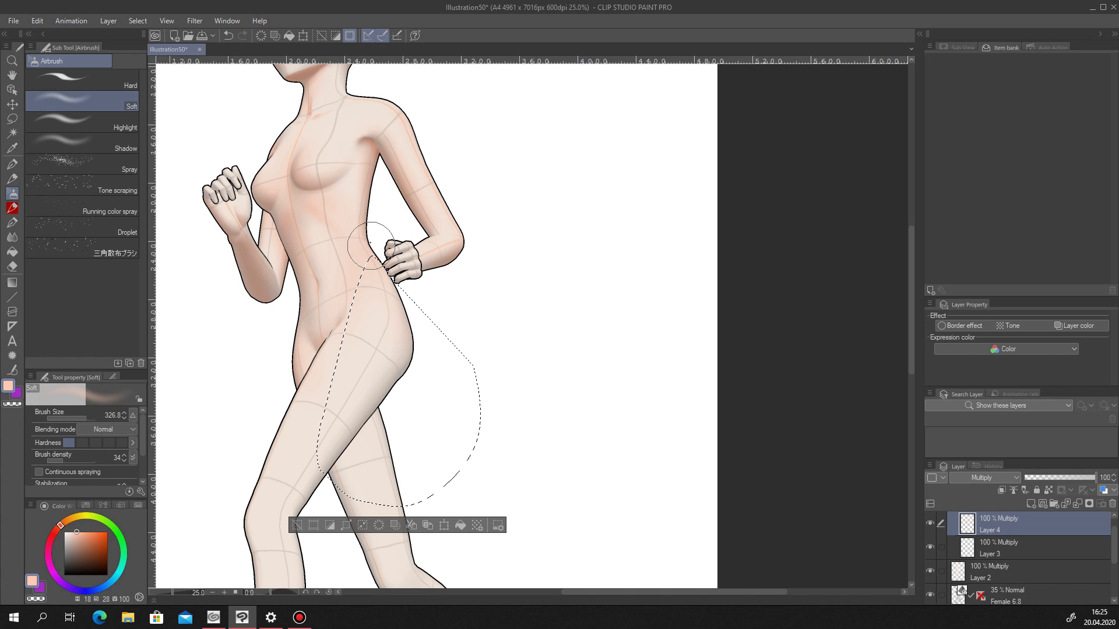
{"action": "key", "text": "ctrl+d"}
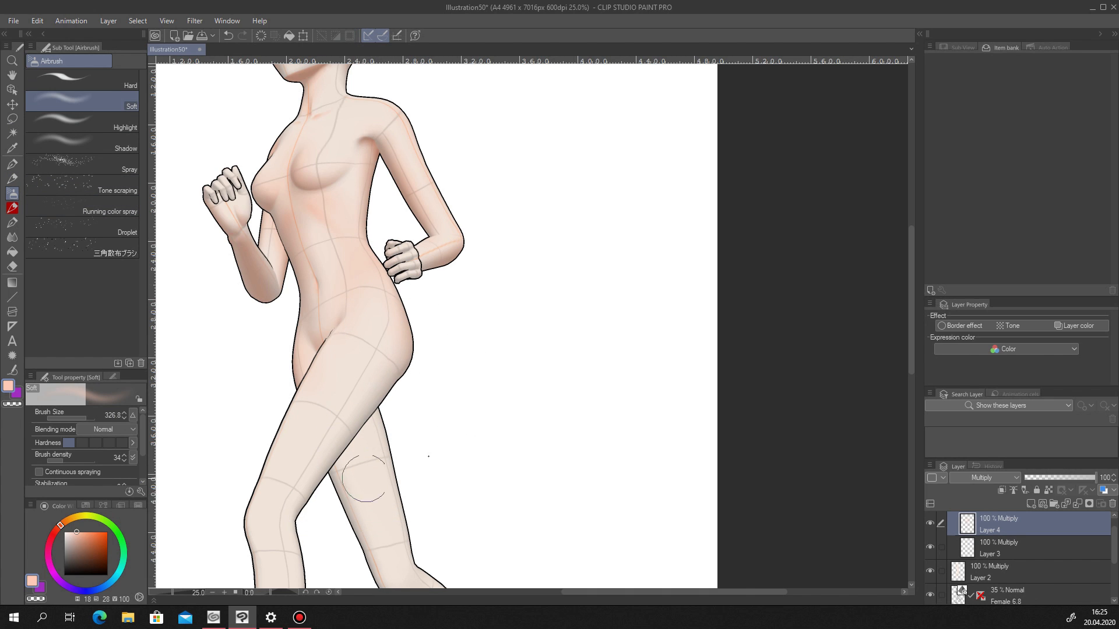
Lasso the front leg on Layer 4, from the back of the hip along the thigh's rear edge down to the ankle.
{"action": "scroll", "coordinate": [362, 495], "scroll_direction": "up", "scroll_amount": 4}
{"action": "key", "text": "m"}
{"action": "left_click_drag", "start_coordinate": [473, 189], "coordinate": [389, 300]}
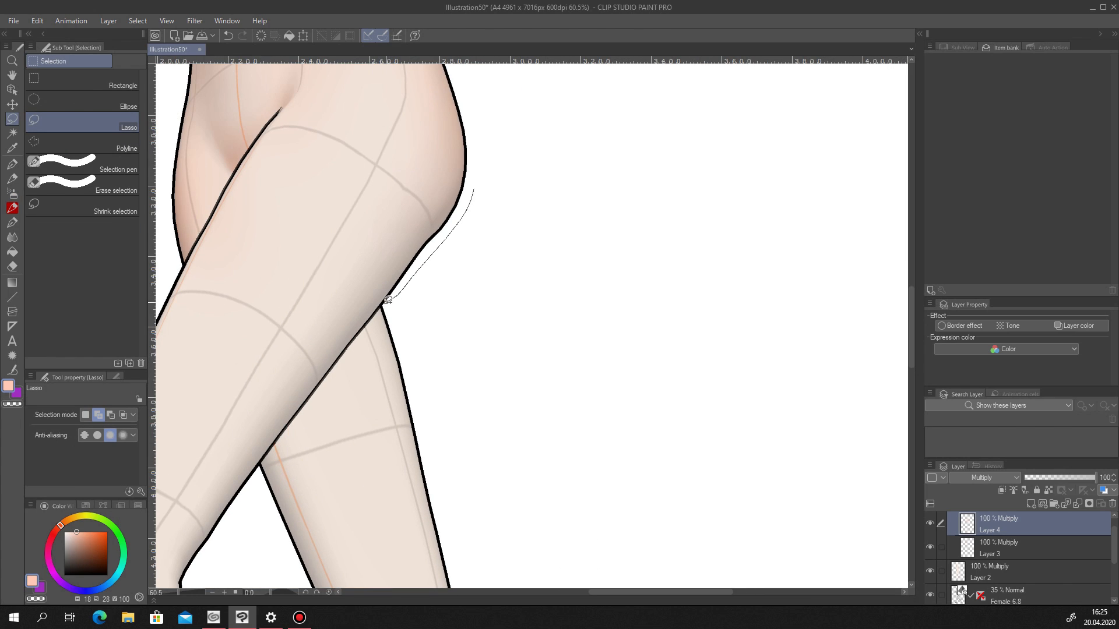
{"action": "mouse_move", "coordinate": [272, 446]}
{"action": "left_mouse_down"}
{"action": "mouse_move", "coordinate": [262, 289]}
{"action": "mouse_move", "coordinate": [250, 314]}
{"action": "left_mouse_up"}
{"action": "scroll", "coordinate": [349, 262], "scroll_direction": "down", "scroll_amount": 3}
{"action": "scroll", "coordinate": [369, 259], "scroll_direction": "up", "scroll_amount": 2}
{"action": "left_click_drag", "start_coordinate": [370, 259], "coordinate": [379, 192]}
Shade the selected front leg with the Soft airbrush at size 326.8, deselect, and compare with the Female 6.8 layer hidden and shown.
{"action": "scroll", "coordinate": [378, 233], "scroll_direction": "down", "scroll_amount": 2}
{"action": "key", "text": "b"}
{"action": "left_click_drag", "start_coordinate": [430, 334], "coordinate": [379, 416]}
{"action": "scroll", "coordinate": [358, 442], "scroll_direction": "up", "scroll_amount": 3}
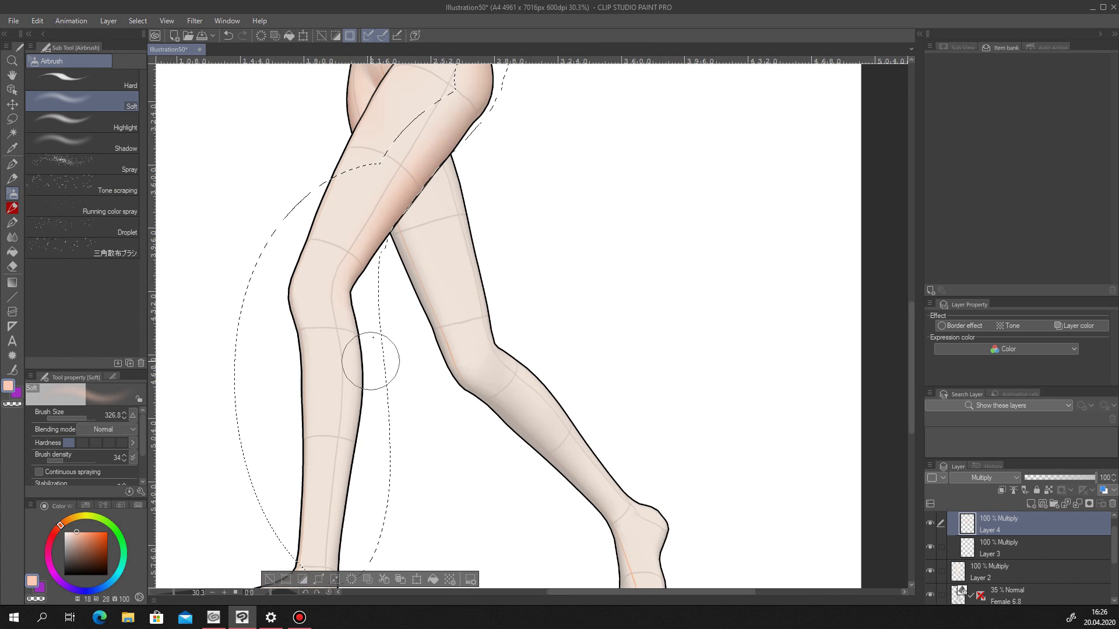
{"action": "left_click_drag", "start_coordinate": [376, 292], "coordinate": [386, 373]}
{"action": "scroll", "coordinate": [385, 477], "scroll_direction": "down", "scroll_amount": 4}
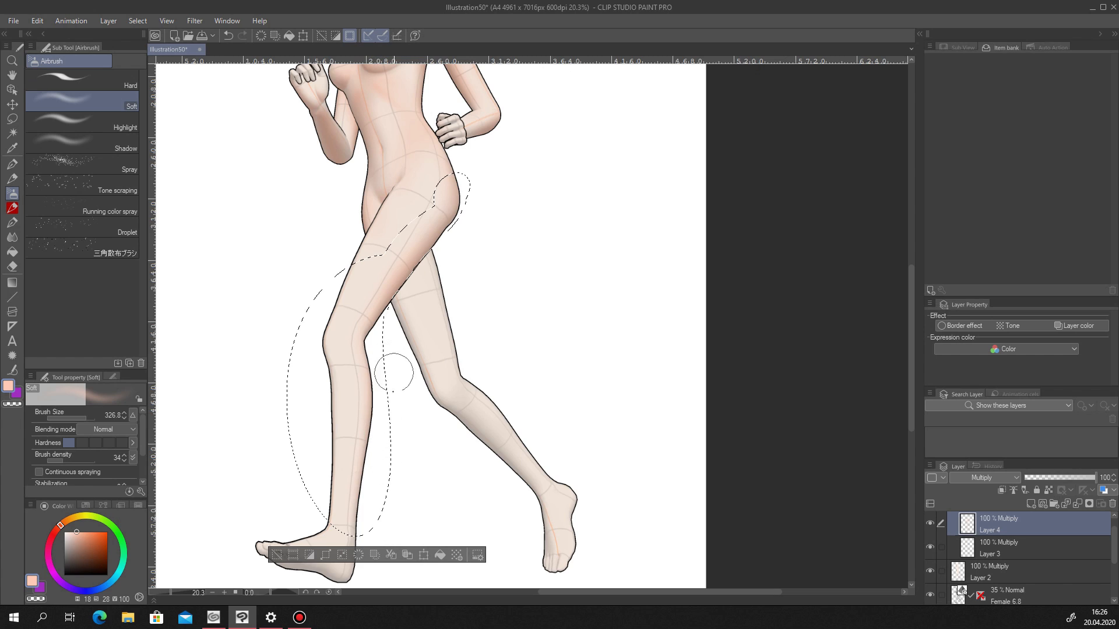
{"action": "key", "text": "ctrl+d"}
{"action": "left_click", "coordinate": [931, 595]}
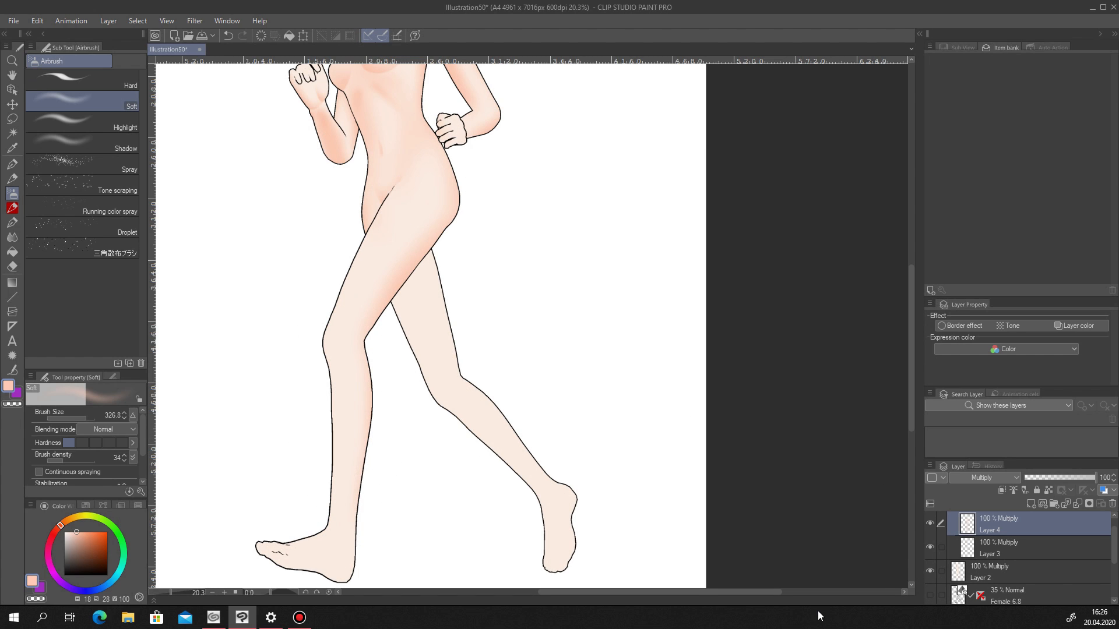
{"action": "left_click", "coordinate": [930, 594]}
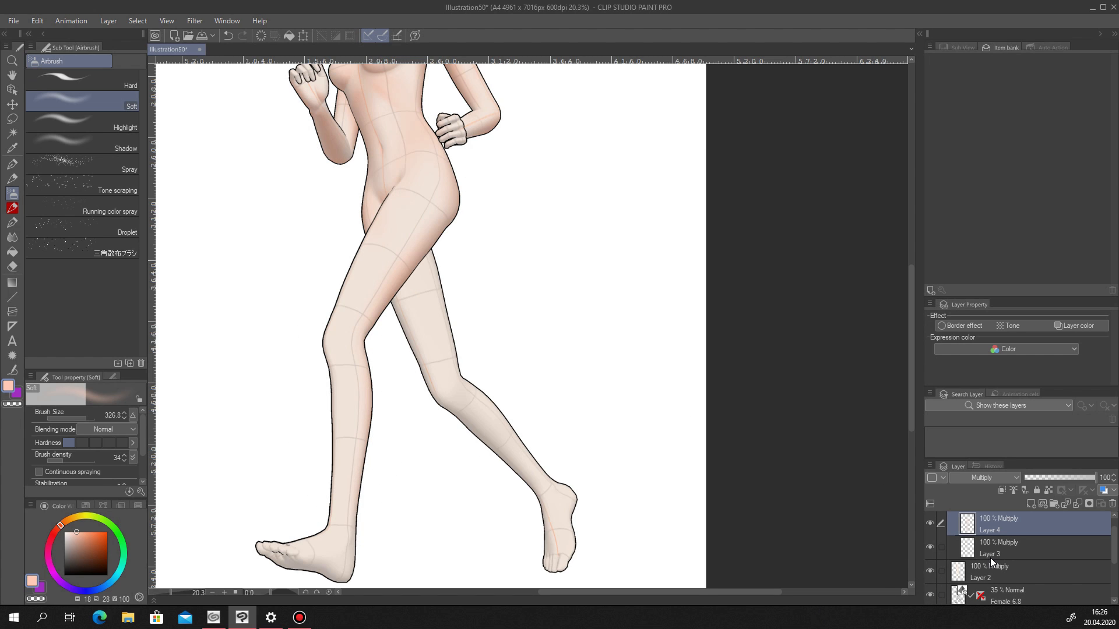
Lasso the curved rear edge of the buttock on Layer 3, fill it with the current peach color, and deselect.
{"action": "left_click", "coordinate": [990, 554]}
{"action": "scroll", "coordinate": [454, 160], "scroll_direction": "up", "scroll_amount": 3}
{"action": "key", "text": "m"}
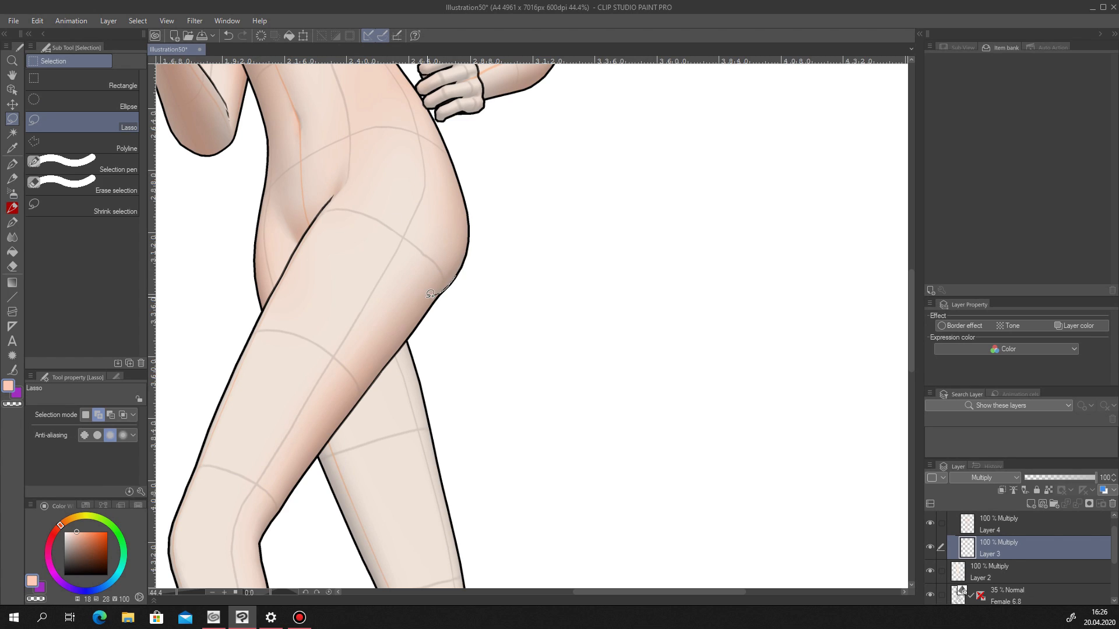
{"action": "left_click_drag", "start_coordinate": [459, 172], "coordinate": [456, 275]}
{"action": "left_click", "coordinate": [501, 319]}
{"action": "key", "text": "ctrl+d"}
Blend the buttock edge shadow on Layer 3 with the Blur tool at size 76.7, and check it with Female 6.8 hidden.
{"action": "left_click", "coordinate": [13, 237]}
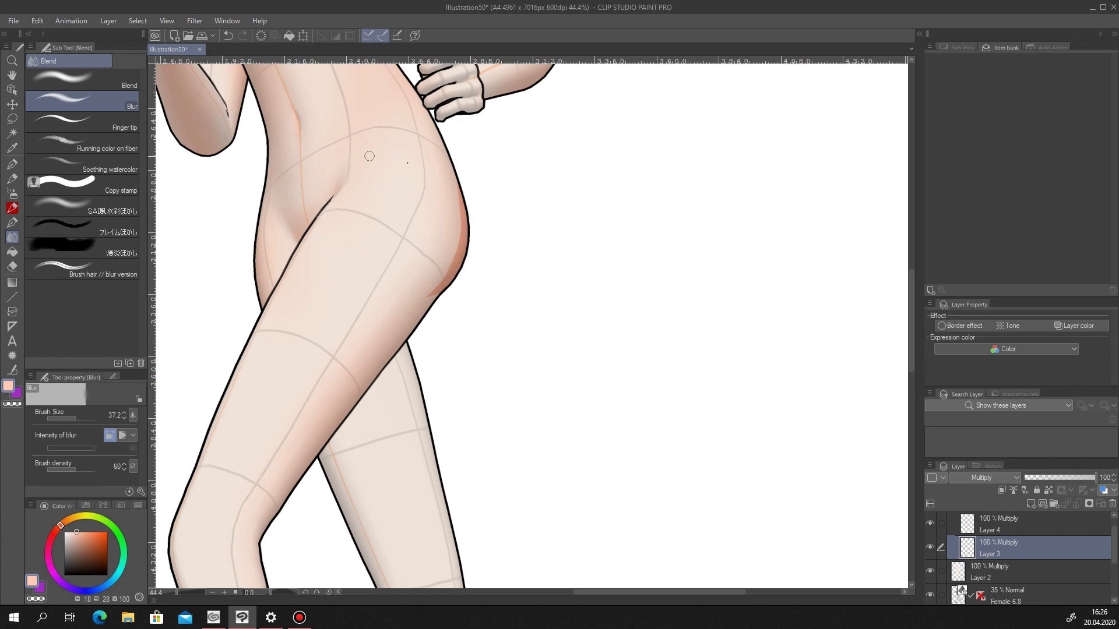
{"action": "scroll", "coordinate": [448, 186], "scroll_direction": "up", "scroll_amount": 2}
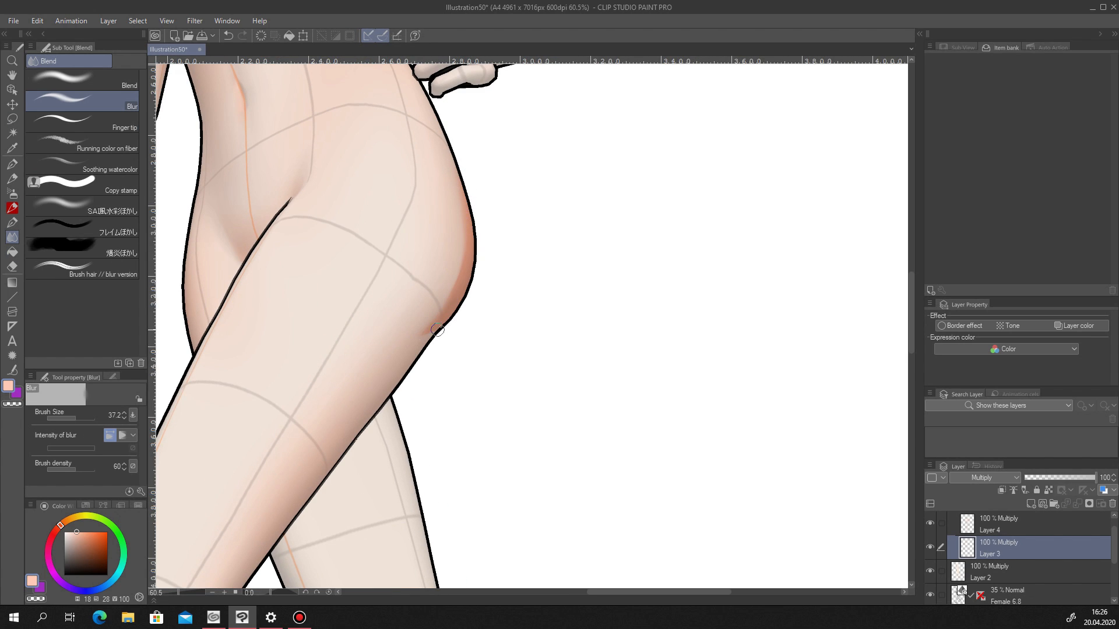
{"action": "left_click_drag", "start_coordinate": [445, 302], "coordinate": [465, 285]}
{"action": "key", "text": "ctrl+z"}
{"action": "left_click", "coordinate": [79, 419]}
{"action": "scroll", "coordinate": [477, 182], "scroll_direction": "down", "scroll_amount": 5}
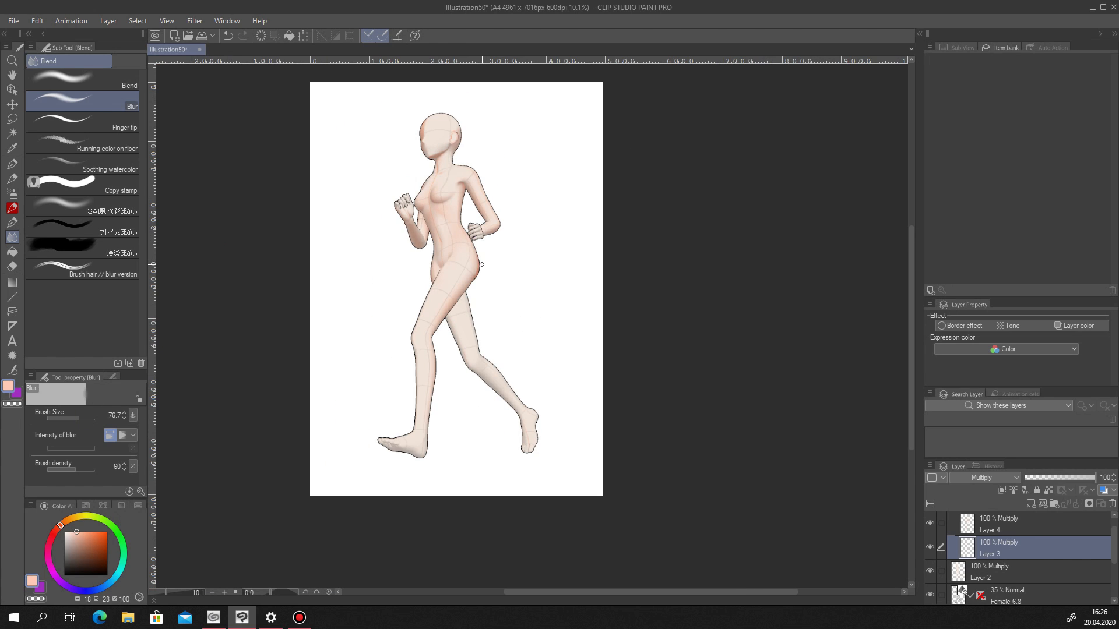
{"action": "scroll", "coordinate": [335, 304], "scroll_direction": "up", "scroll_amount": 4}
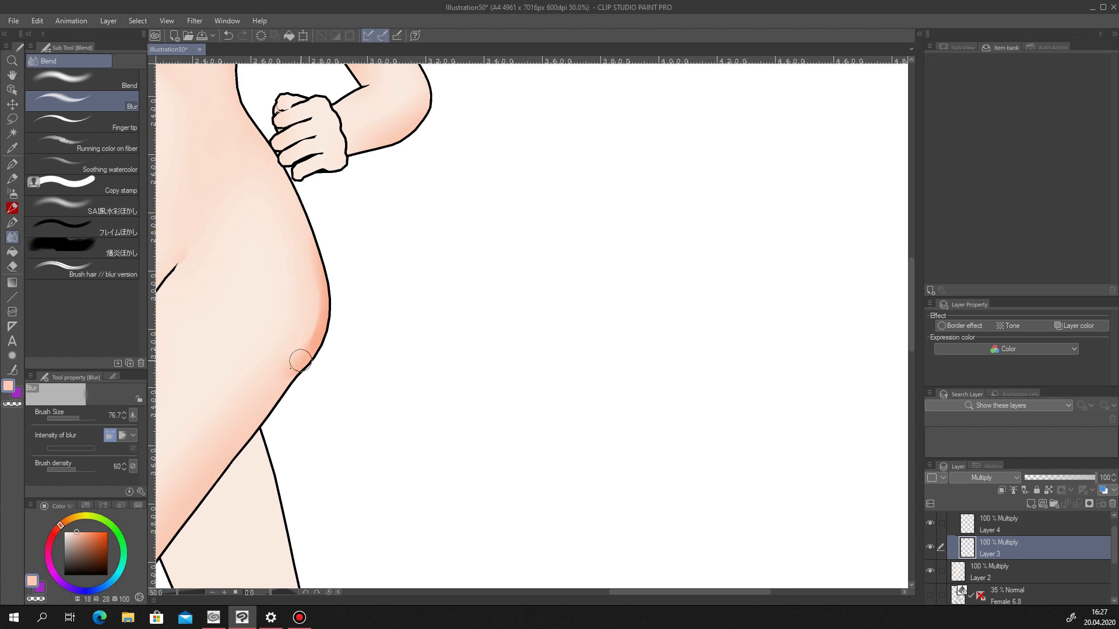
{"action": "scroll", "coordinate": [334, 331], "scroll_direction": "down", "scroll_amount": 4}
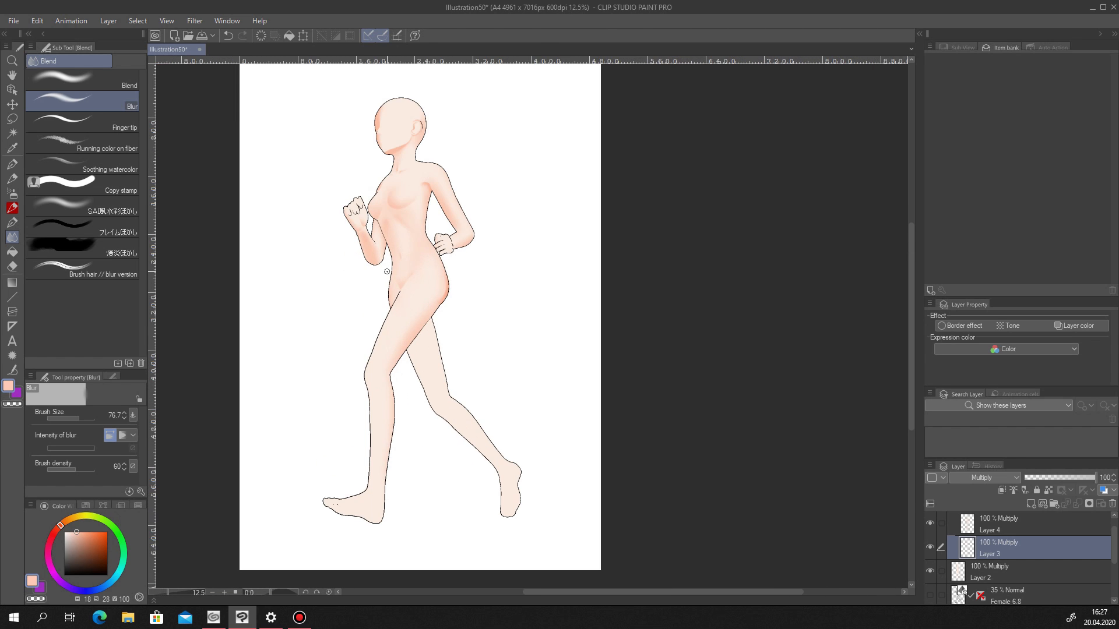
Lasso the small groin shadow beside the front thigh line on Layer 3, fill it with peach, and deselect.
{"action": "scroll", "coordinate": [407, 341], "scroll_direction": "up", "scroll_amount": 3}
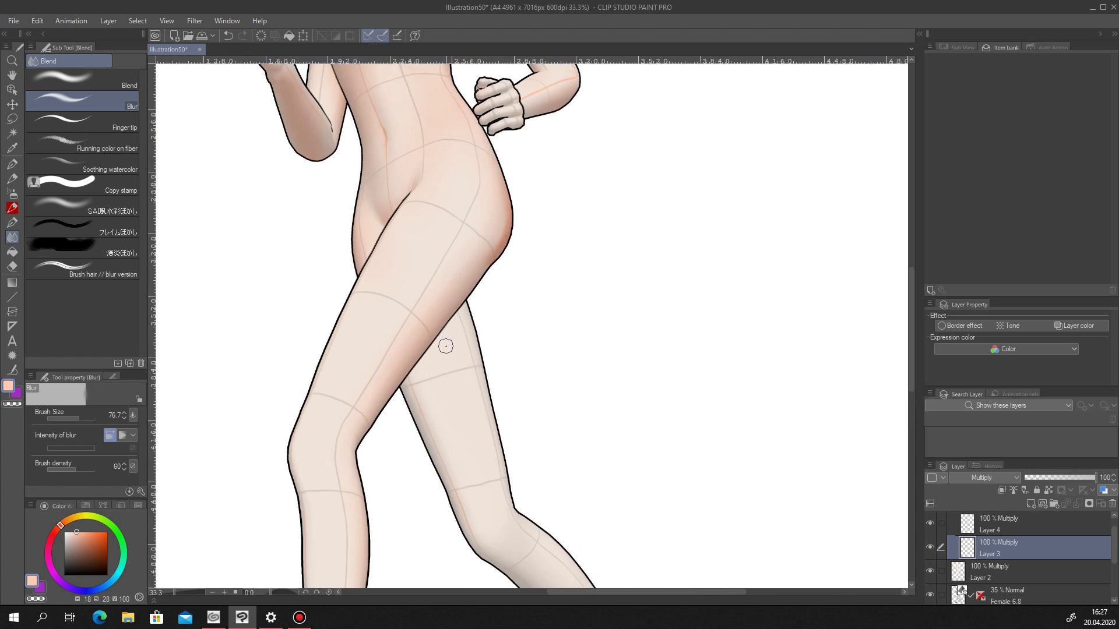
{"action": "left_click", "coordinate": [12, 118]}
{"action": "scroll", "coordinate": [397, 380], "scroll_direction": "up", "scroll_amount": 4}
{"action": "left_click_drag", "start_coordinate": [390, 361], "coordinate": [401, 370]}
{"action": "left_click", "coordinate": [445, 400]}
{"action": "key", "text": "ctrl+d"}
Blend the groin shadow with the Blur tool at size 41.9, and compare with the Female 6.8 layer toggled.
{"action": "left_click", "coordinate": [12, 238]}
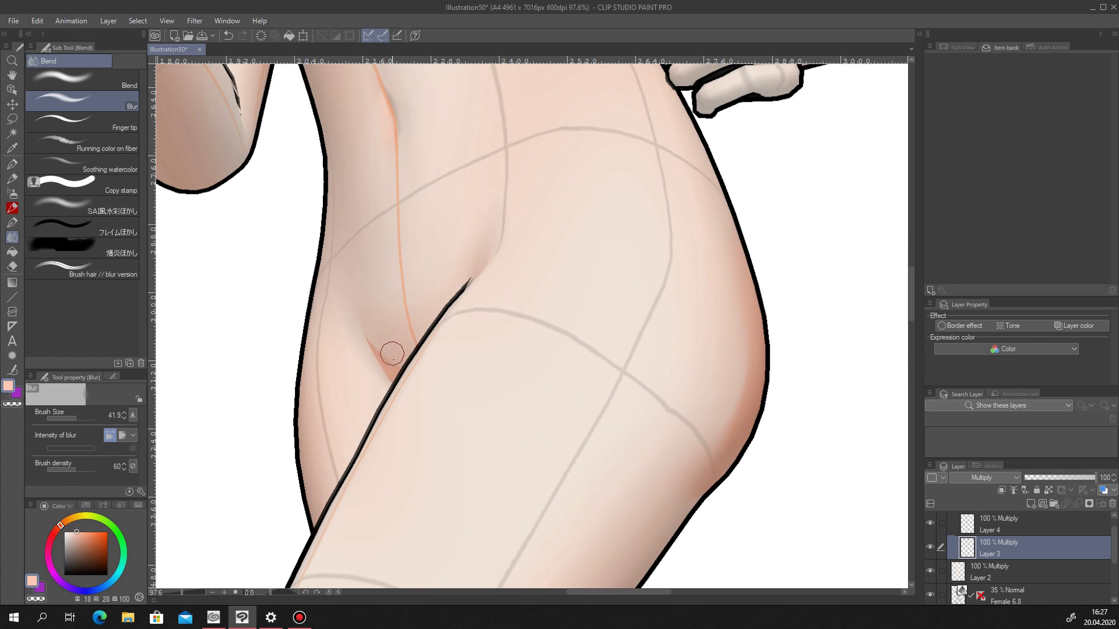
{"action": "scroll", "coordinate": [363, 318], "scroll_direction": "down", "scroll_amount": 8}
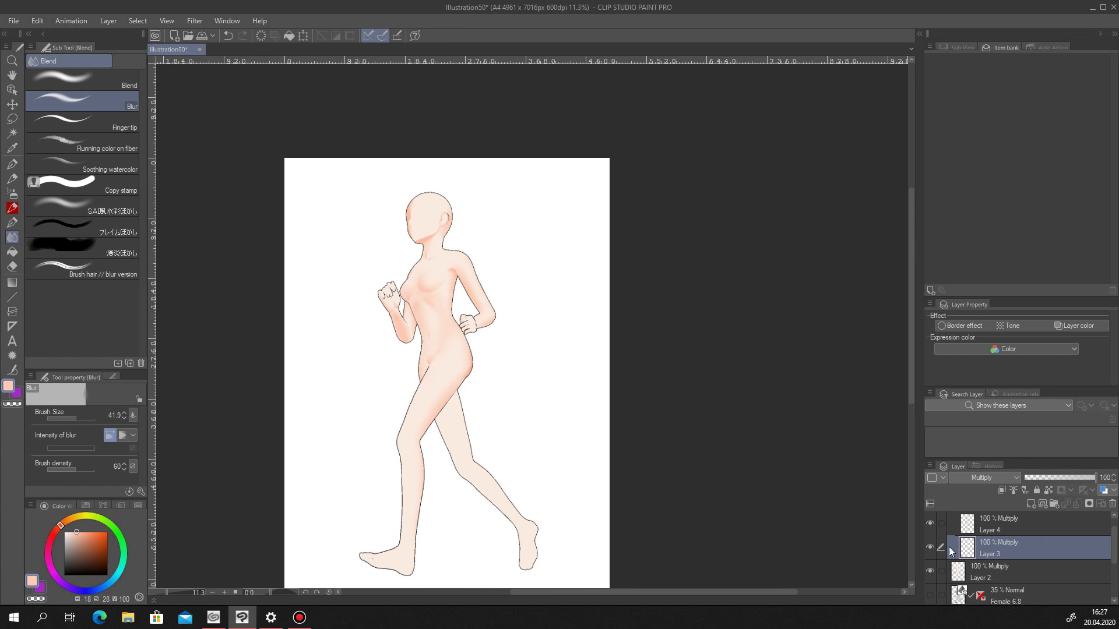
{"action": "left_click", "coordinate": [930, 594]}
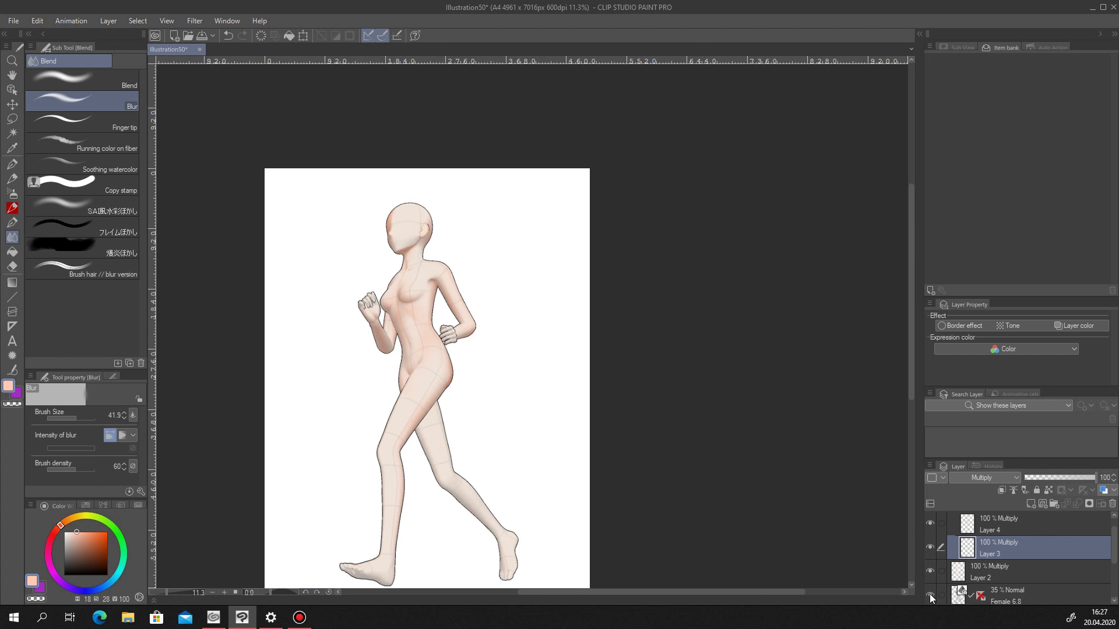
{"action": "left_click", "coordinate": [929, 596]}
Save the Illustration50 file, and compare the figure with the Female 6.8 layer hidden and shown.
{"action": "left_click", "coordinate": [202, 35]}
{"action": "left_click", "coordinate": [576, 379]}
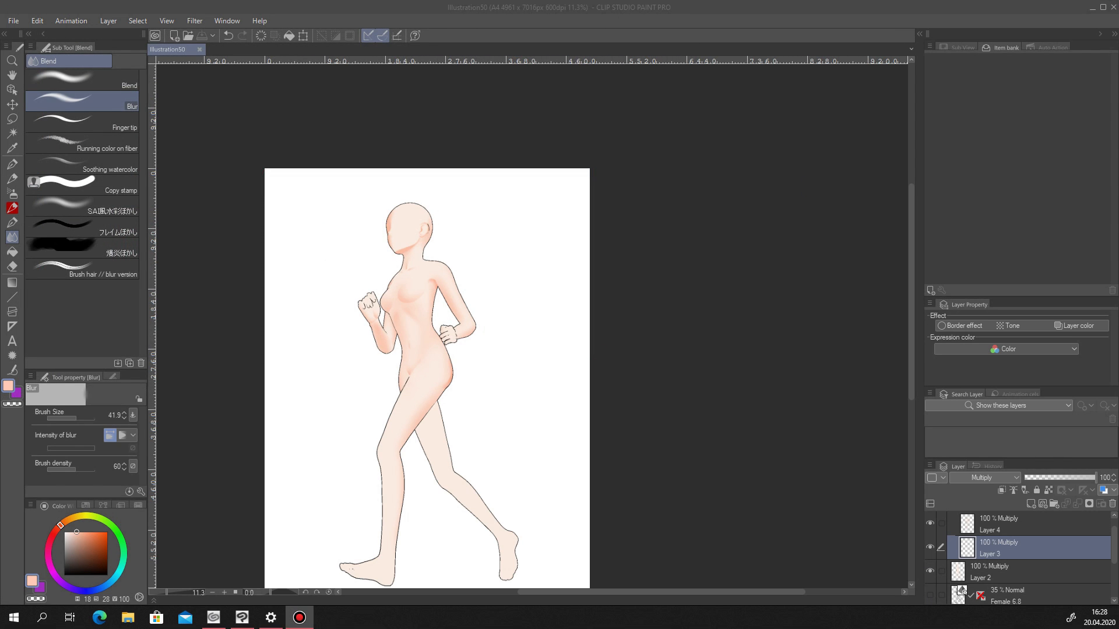
{"action": "left_click", "coordinate": [549, 18]}
{"action": "left_click", "coordinate": [931, 592]}
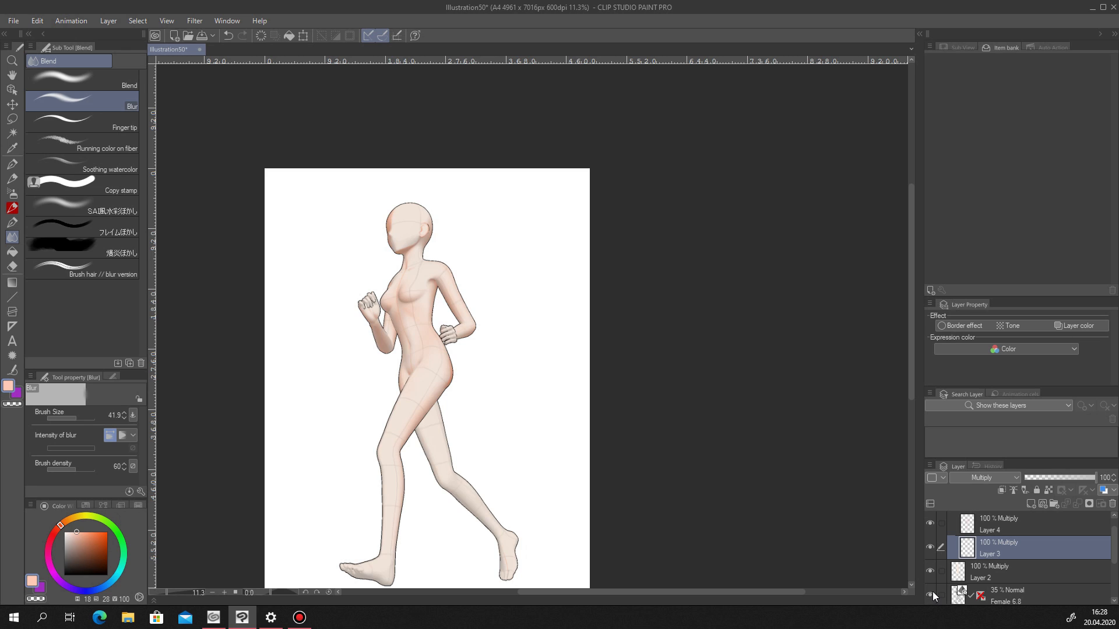
{"action": "left_click", "coordinate": [932, 593]}
{"action": "mouse_move", "coordinate": [431, 428]}
{"action": "left_mouse_down"}
{"action": "mouse_move", "coordinate": [314, 430]}
{"action": "mouse_move", "coordinate": [753, 474]}
{"action": "left_mouse_up"}
{"action": "left_click", "coordinate": [928, 599]}
{"action": "left_click", "coordinate": [929, 600]}
{"action": "left_click", "coordinate": [928, 602]}
Lasso the whole rear leg on Layer 4, following the front thigh's outline where the legs cross.
{"action": "scroll", "coordinate": [454, 459], "scroll_direction": "down", "scroll_amount": 3}
{"action": "left_click", "coordinate": [981, 521]}
{"action": "scroll", "coordinate": [513, 454], "scroll_direction": "down", "scroll_amount": 3}
{"action": "scroll", "coordinate": [594, 517], "scroll_direction": "up", "scroll_amount": 6}
{"action": "key", "text": "m"}
{"action": "left_click_drag", "start_coordinate": [322, 222], "coordinate": [327, 213]}
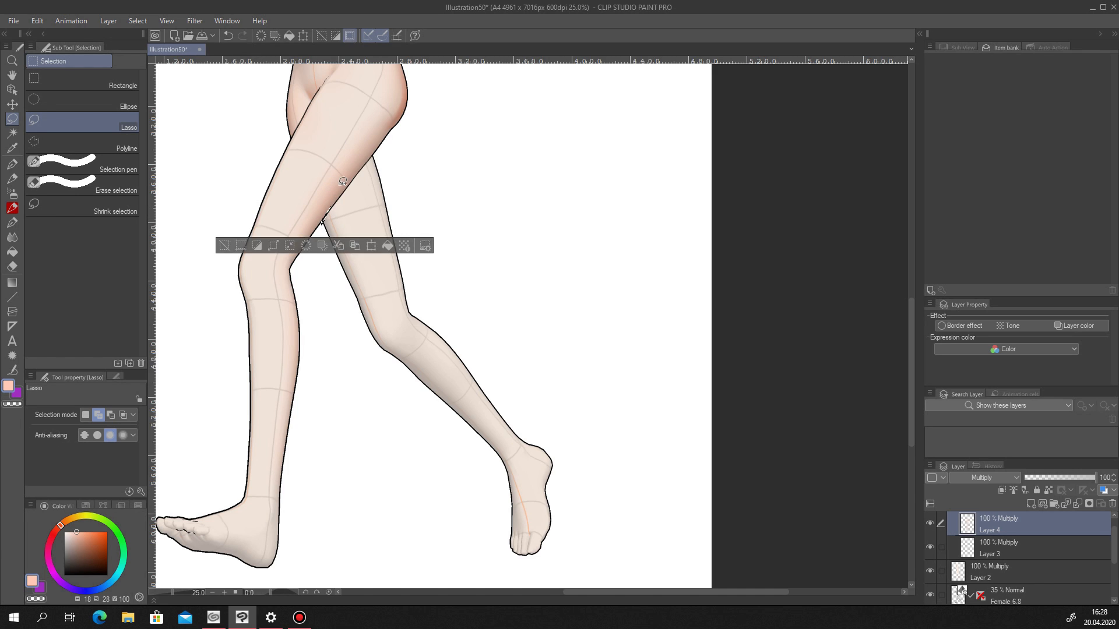
{"action": "key", "text": "ctrl+z"}
{"action": "scroll", "coordinate": [350, 137], "scroll_direction": "up", "scroll_amount": 3}
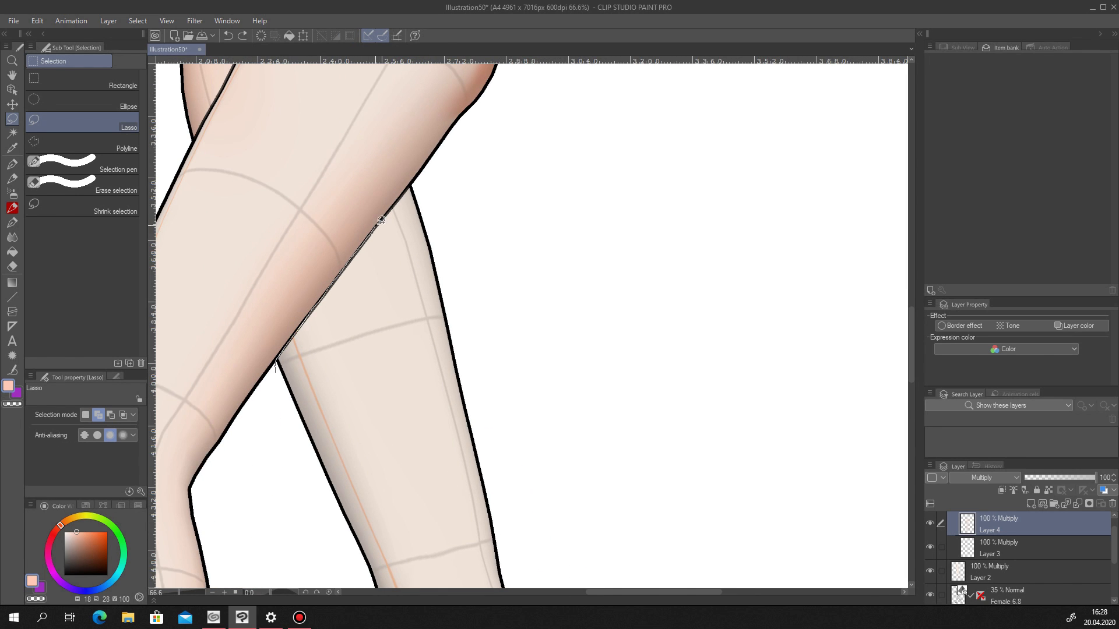
{"action": "left_click_drag", "start_coordinate": [417, 177], "coordinate": [276, 362]}
{"action": "scroll", "coordinate": [279, 362], "scroll_direction": "down", "scroll_amount": 5}
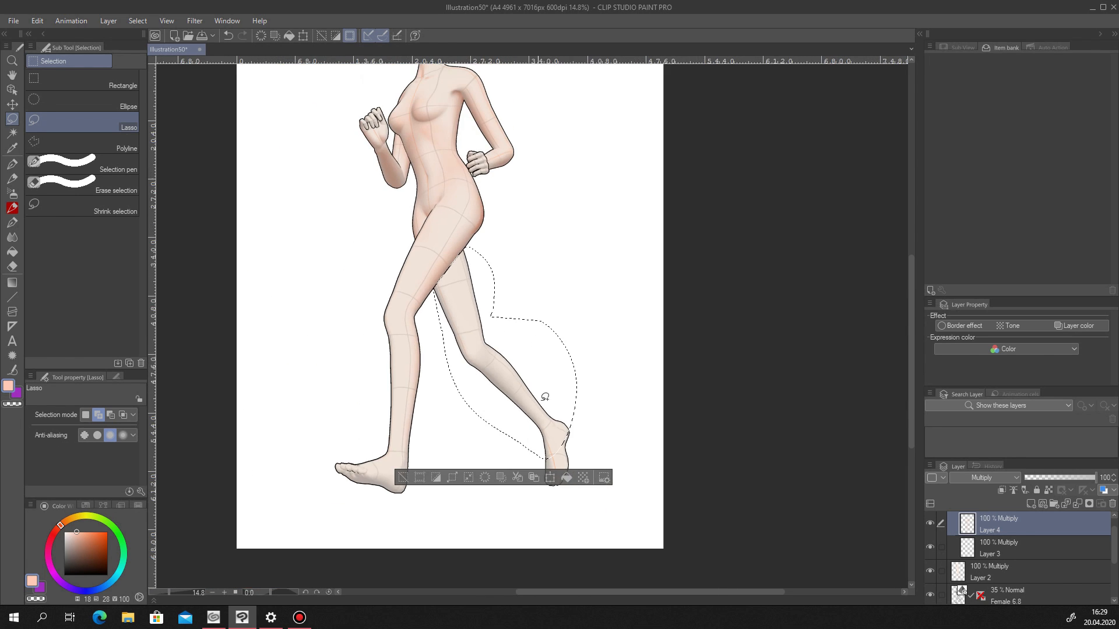
Shade the selected rear thigh and the edges around the knee with the Soft airbrush, reducing its size to 201.6.
{"action": "scroll", "coordinate": [260, 320], "scroll_direction": "up", "scroll_amount": 2}
{"action": "key", "text": "b"}
{"action": "scroll", "coordinate": [338, 169], "scroll_direction": "up", "scroll_amount": 1}
{"action": "scroll", "coordinate": [314, 184], "scroll_direction": "down", "scroll_amount": 3}
{"action": "mouse_move", "coordinate": [310, 148]}
{"action": "left_mouse_down"}
{"action": "mouse_move", "coordinate": [307, 198]}
{"action": "mouse_move", "coordinate": [359, 430]}
{"action": "left_mouse_up"}
{"action": "scroll", "coordinate": [285, 116], "scroll_direction": "up", "scroll_amount": 3}
{"action": "left_click", "coordinate": [84, 418]}
{"action": "mouse_move", "coordinate": [337, 124]}
{"action": "left_mouse_down"}
{"action": "mouse_move", "coordinate": [425, 313]}
{"action": "mouse_move", "coordinate": [391, 451]}
{"action": "left_mouse_up"}
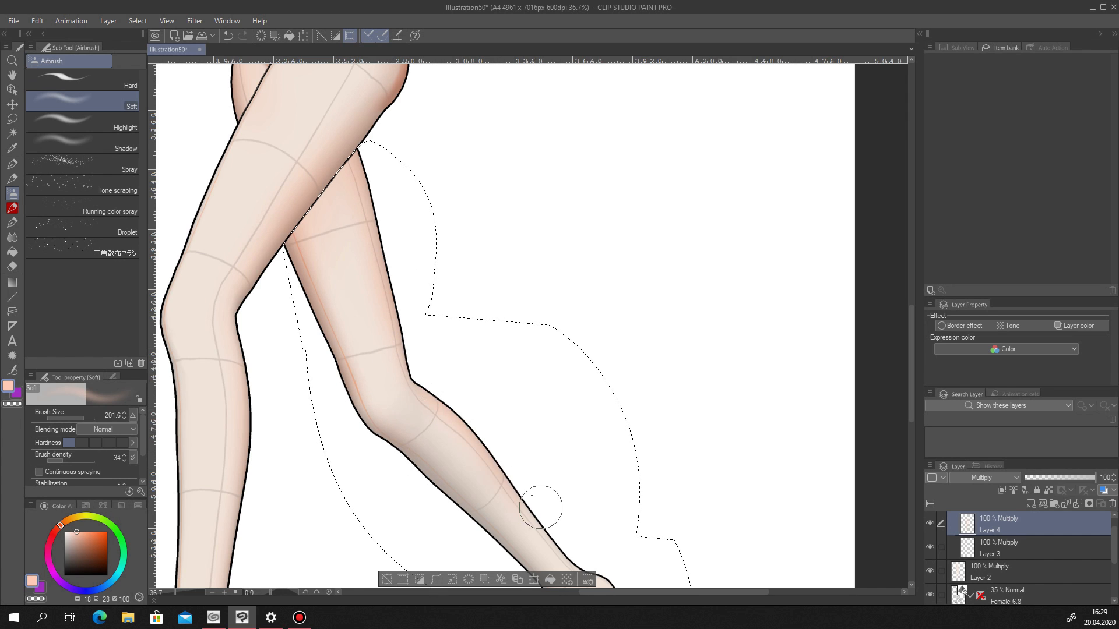
Continue the Soft airbrush shading over the rear calf and foot, deselect, and compare with the Female 6.8 layer toggled.
{"action": "scroll", "coordinate": [547, 437], "scroll_direction": "down", "scroll_amount": 2}
{"action": "scroll", "coordinate": [548, 437], "scroll_direction": "up", "scroll_amount": 1}
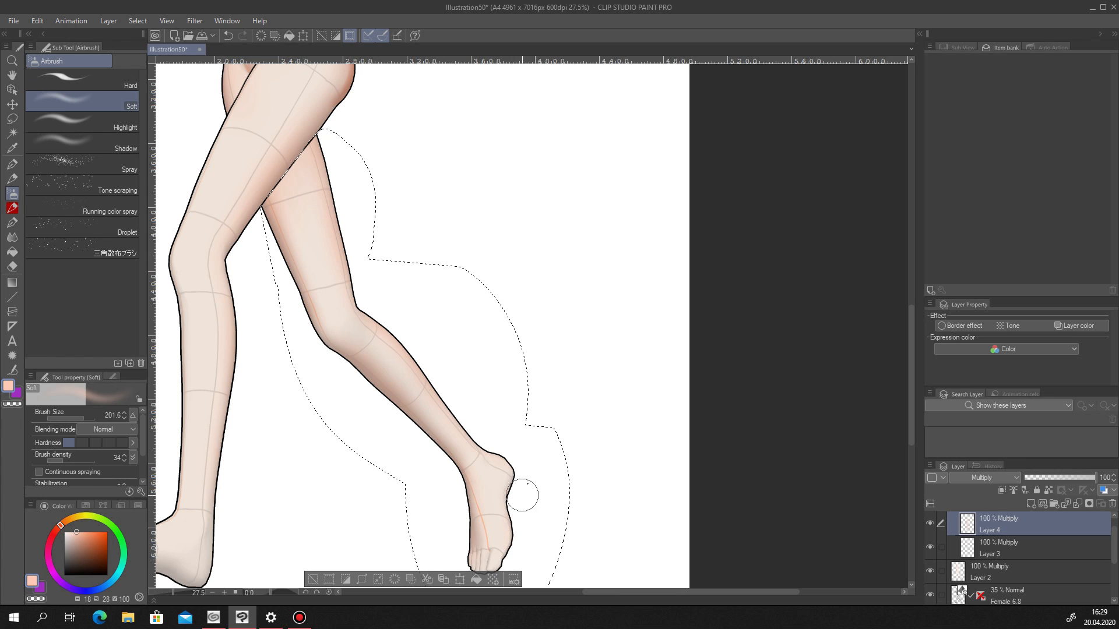
{"action": "scroll", "coordinate": [504, 491], "scroll_direction": "down", "scroll_amount": 1}
{"action": "scroll", "coordinate": [504, 491], "scroll_direction": "down", "scroll_amount": 2}
{"action": "key", "text": "ctrl+d"}
{"action": "scroll", "coordinate": [514, 453], "scroll_direction": "down", "scroll_amount": 1}
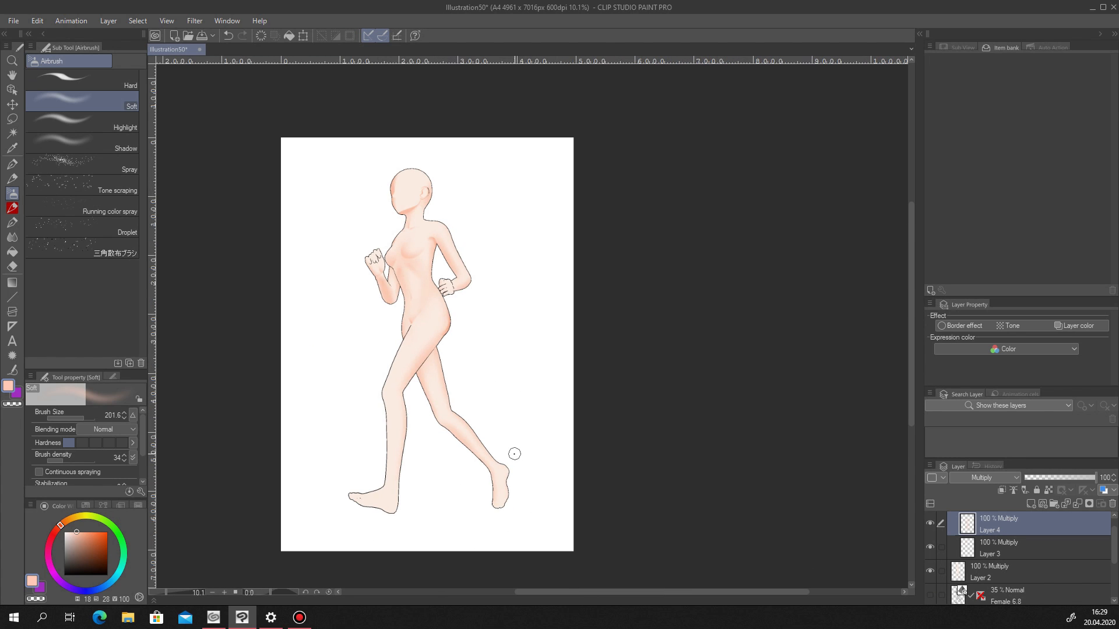
{"action": "left_click", "coordinate": [930, 595]}
Shade the front leg's shin and the top of its foot on Layer 4 with the Soft airbrush at size 201.6.
{"action": "scroll", "coordinate": [344, 337], "scroll_direction": "up", "scroll_amount": 2}
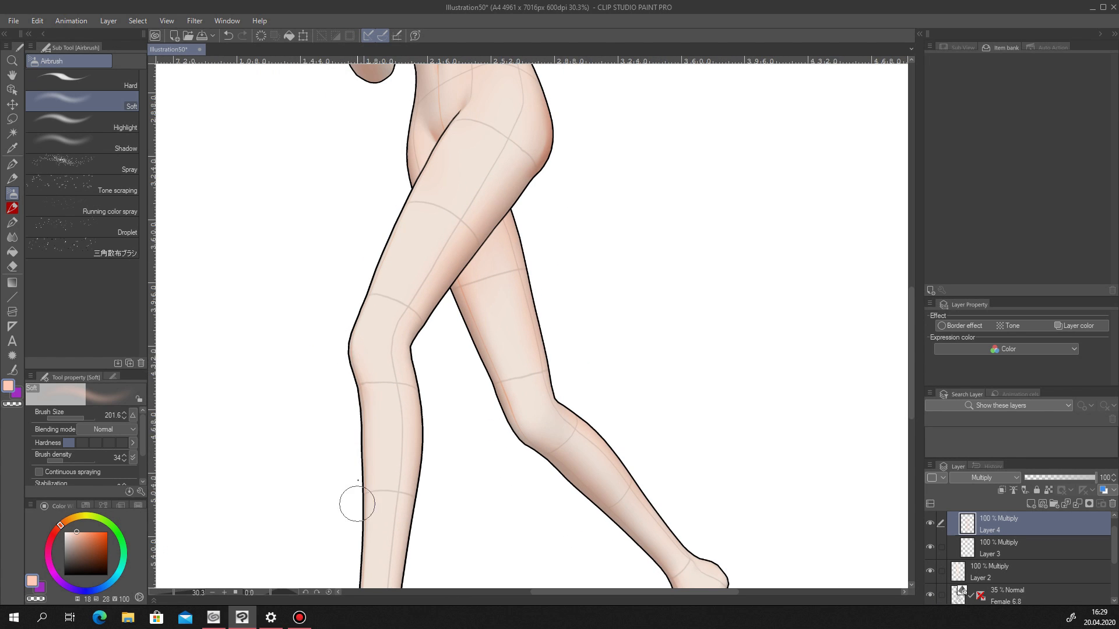
{"action": "scroll", "coordinate": [357, 507], "scroll_direction": "down", "scroll_amount": 1}
{"action": "scroll", "coordinate": [382, 531], "scroll_direction": "up", "scroll_amount": 4}
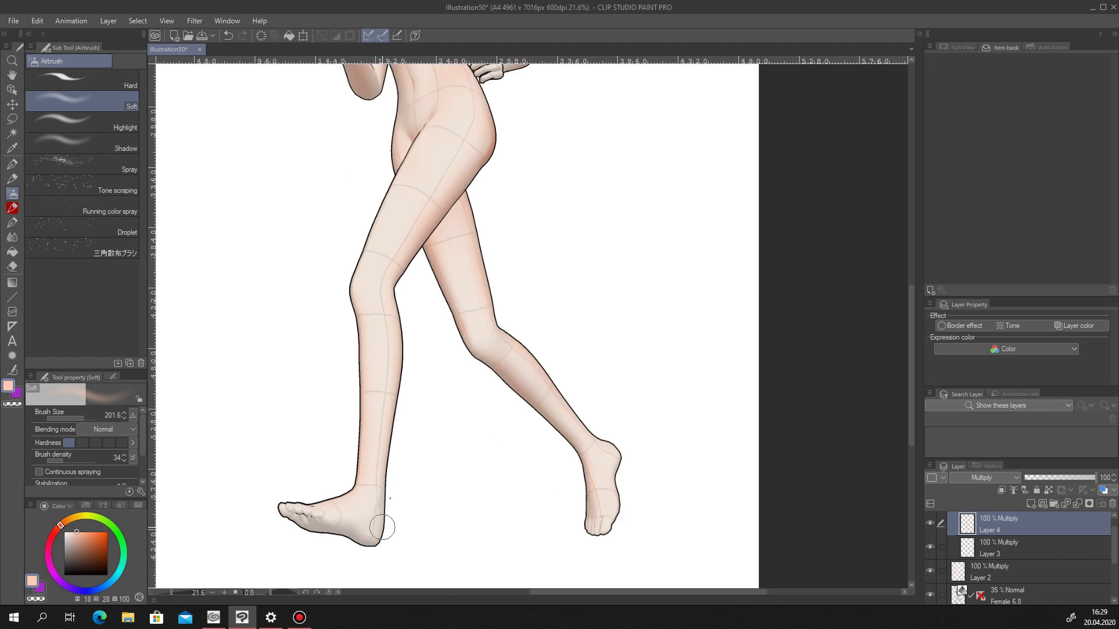
Lasso the back of the front ankle and heel, shade it with the Soft airbrush at size 201.6, switch to Layer 3 and deselect.
{"action": "key", "text": "m"}
{"action": "mouse_move", "coordinate": [370, 499]}
{"action": "left_mouse_down"}
{"action": "mouse_move", "coordinate": [370, 577]}
{"action": "mouse_move", "coordinate": [362, 567]}
{"action": "left_mouse_up"}
{"action": "scroll", "coordinate": [392, 326], "scroll_direction": "down", "scroll_amount": 2}
{"action": "scroll", "coordinate": [381, 488], "scroll_direction": "up", "scroll_amount": 1}
{"action": "mouse_move", "coordinate": [375, 432]}
{"action": "left_mouse_down"}
{"action": "mouse_move", "coordinate": [408, 499]}
{"action": "mouse_move", "coordinate": [420, 416]}
{"action": "left_mouse_up"}
{"action": "left_click", "coordinate": [12, 193]}
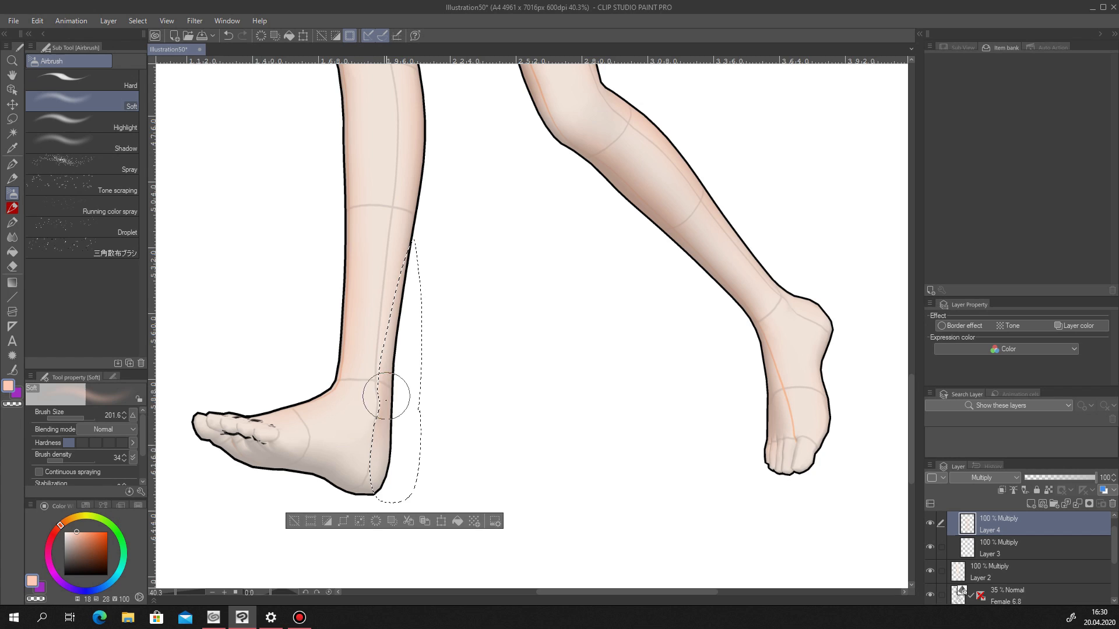
{"action": "scroll", "coordinate": [382, 457], "scroll_direction": "up", "scroll_amount": 2}
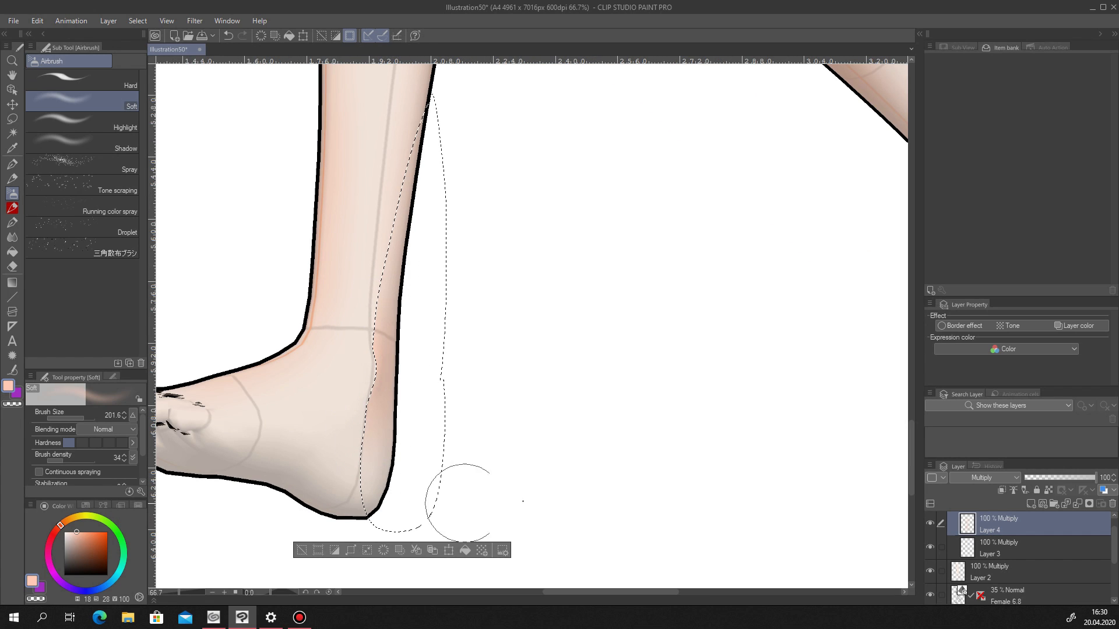
{"action": "key", "text": "alt+bracketleft"}
{"action": "left_click", "coordinate": [302, 550]}
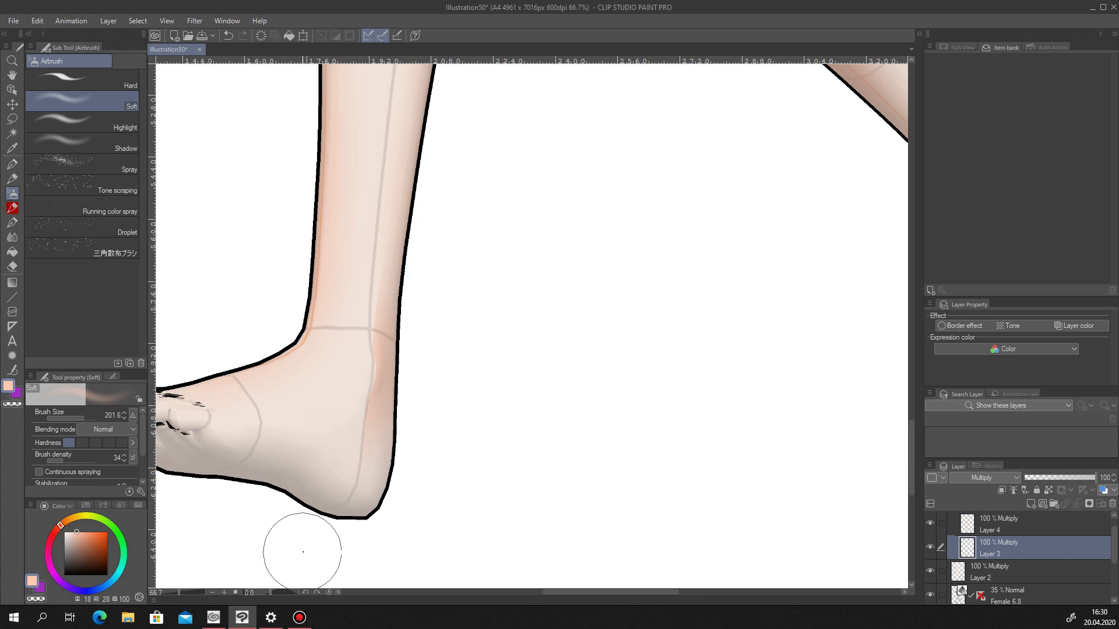
Lasso a thin sliver along the front ankle's tendon on Layer 3, fill it with peach, and deselect.
{"action": "left_click", "coordinate": [12, 119]}
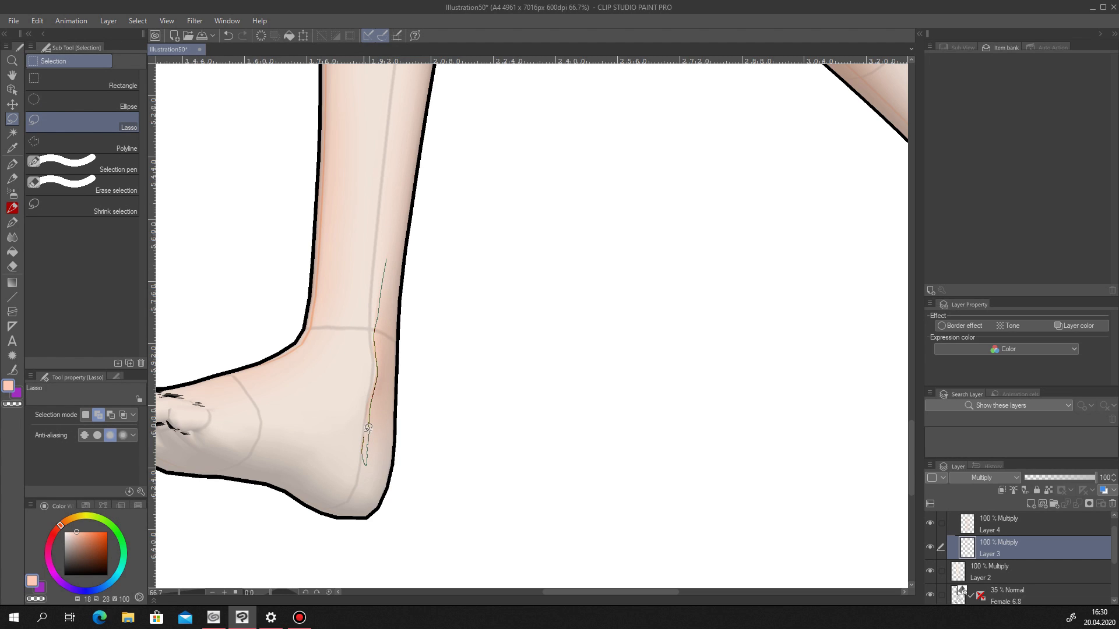
{"action": "left_click_drag", "start_coordinate": [377, 314], "coordinate": [382, 280]}
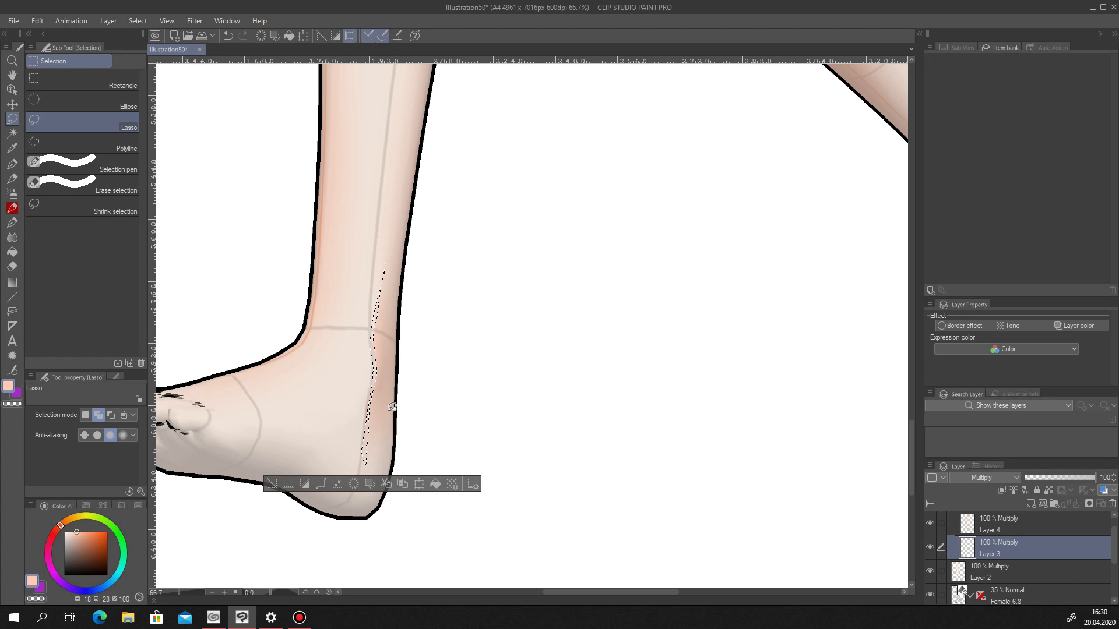
{"action": "left_click", "coordinate": [434, 485]}
{"action": "left_click", "coordinate": [272, 484]}
Blend the ankle tendon shadow on Layer 3 with the Blur tool at size 41.9, and make Layer 4 active.
{"action": "scroll", "coordinate": [389, 453], "scroll_direction": "down", "scroll_amount": 8}
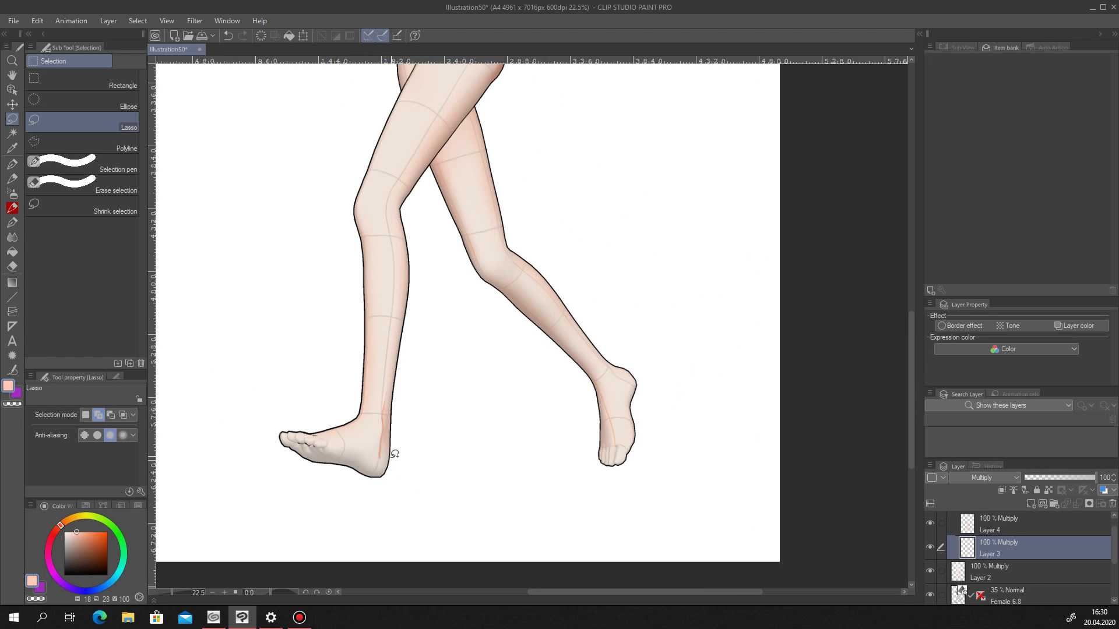
{"action": "scroll", "coordinate": [390, 448], "scroll_direction": "up", "scroll_amount": 4}
{"action": "left_click", "coordinate": [13, 194]}
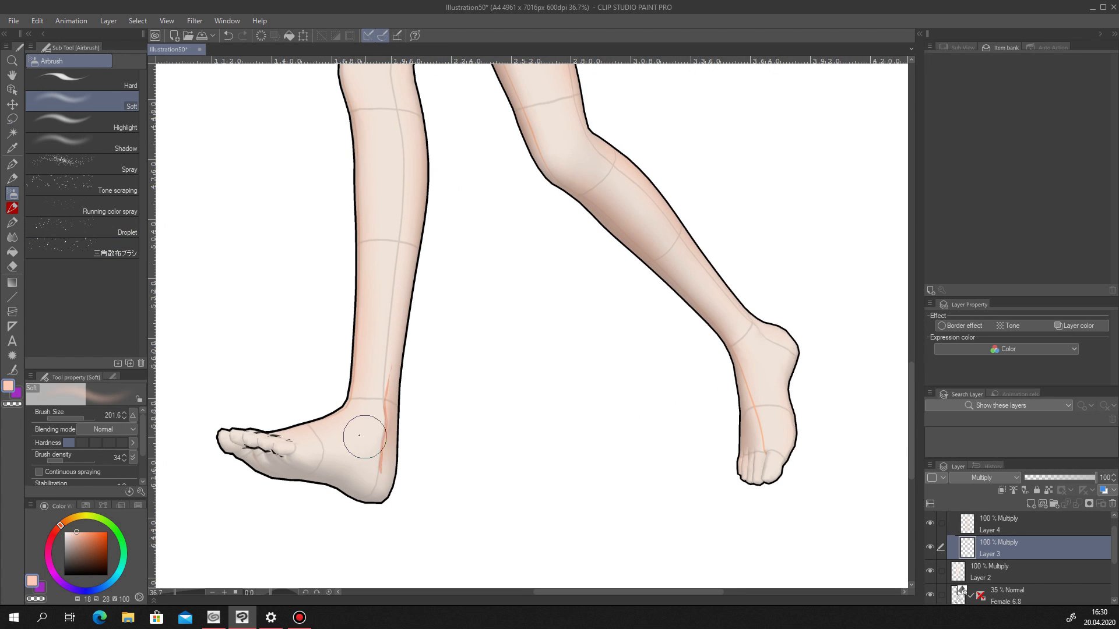
{"action": "left_click", "coordinate": [13, 237]}
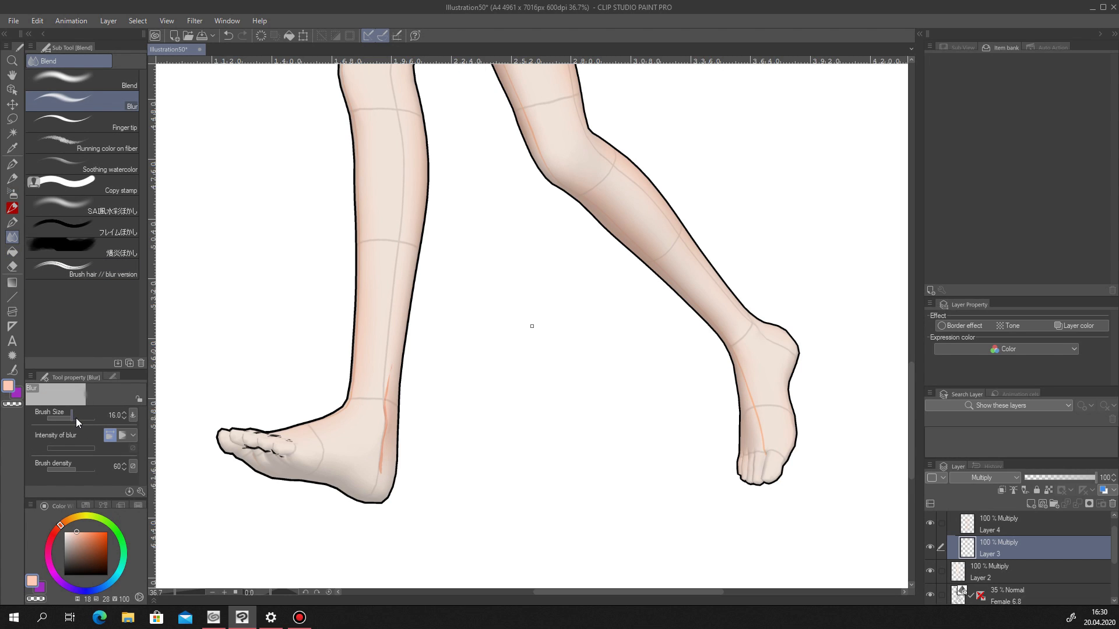
{"action": "left_click_drag", "start_coordinate": [76, 419], "coordinate": [79, 420]}
{"action": "scroll", "coordinate": [384, 457], "scroll_direction": "up", "scroll_amount": 5}
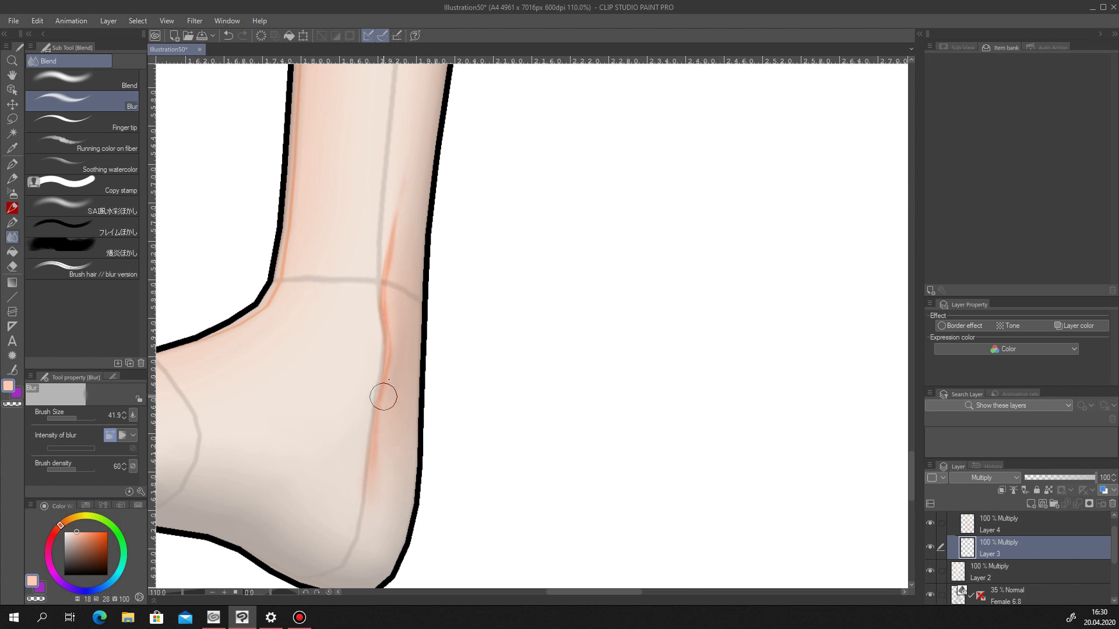
{"action": "scroll", "coordinate": [379, 415], "scroll_direction": "down", "scroll_amount": 5}
{"action": "left_click", "coordinate": [1003, 529]}
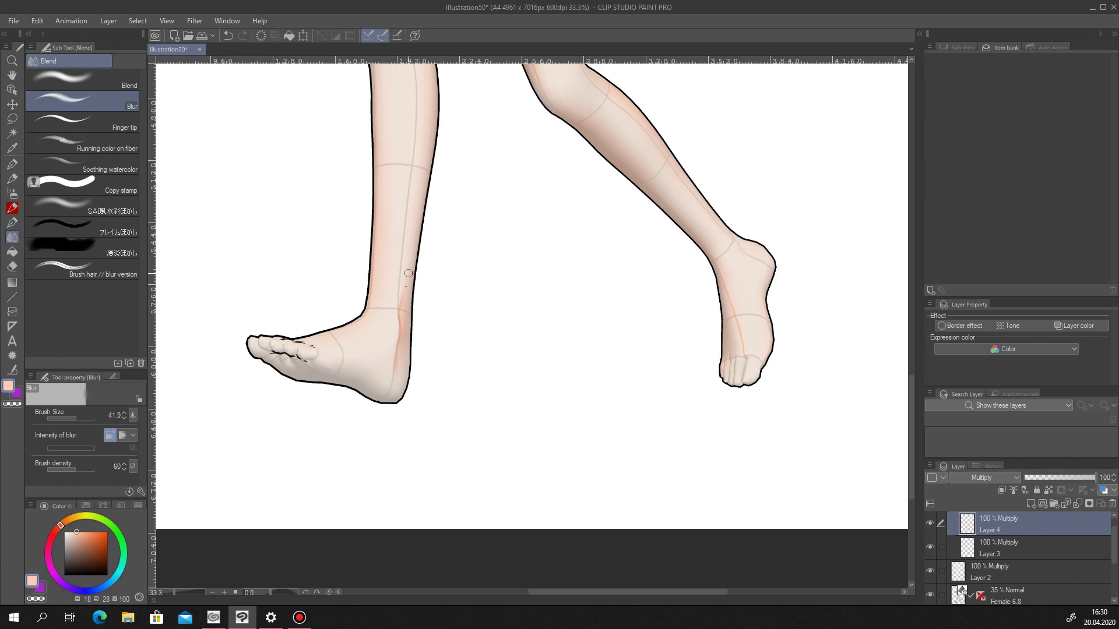
Make Layer 3 active and hide the 3D figure layer Female 6.8.
{"action": "left_click", "coordinate": [931, 595]}
{"action": "scroll", "coordinate": [479, 492], "scroll_direction": "down", "scroll_amount": 5}
{"action": "scroll", "coordinate": [521, 476], "scroll_direction": "up", "scroll_amount": 4}
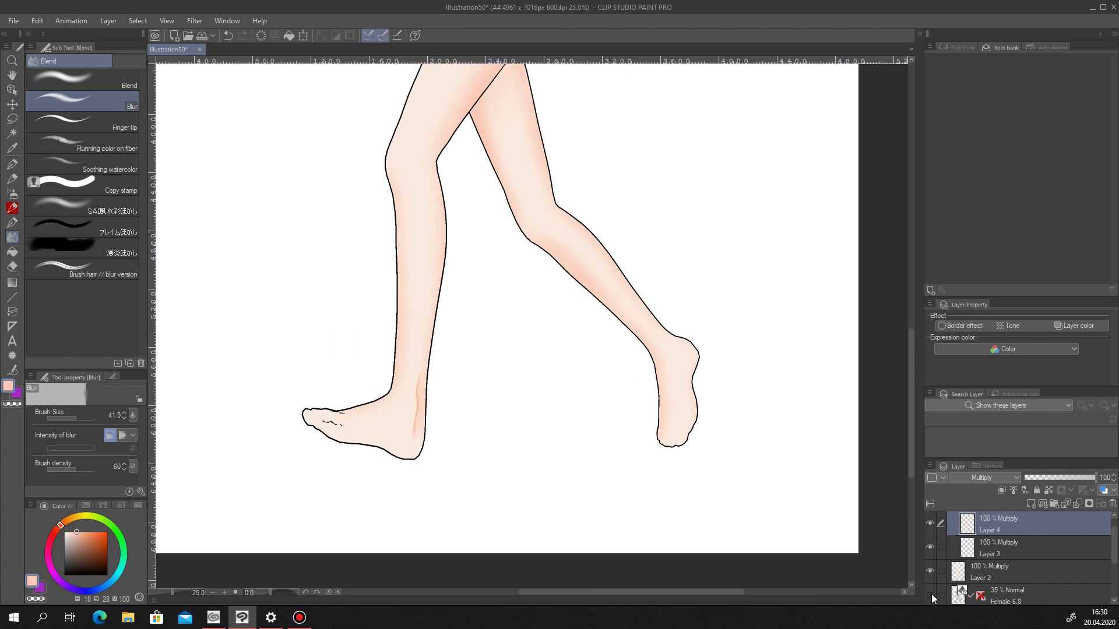
{"action": "left_click", "coordinate": [930, 595]}
{"action": "left_click", "coordinate": [1003, 549]}
{"action": "scroll", "coordinate": [414, 411], "scroll_direction": "up", "scroll_amount": 3}
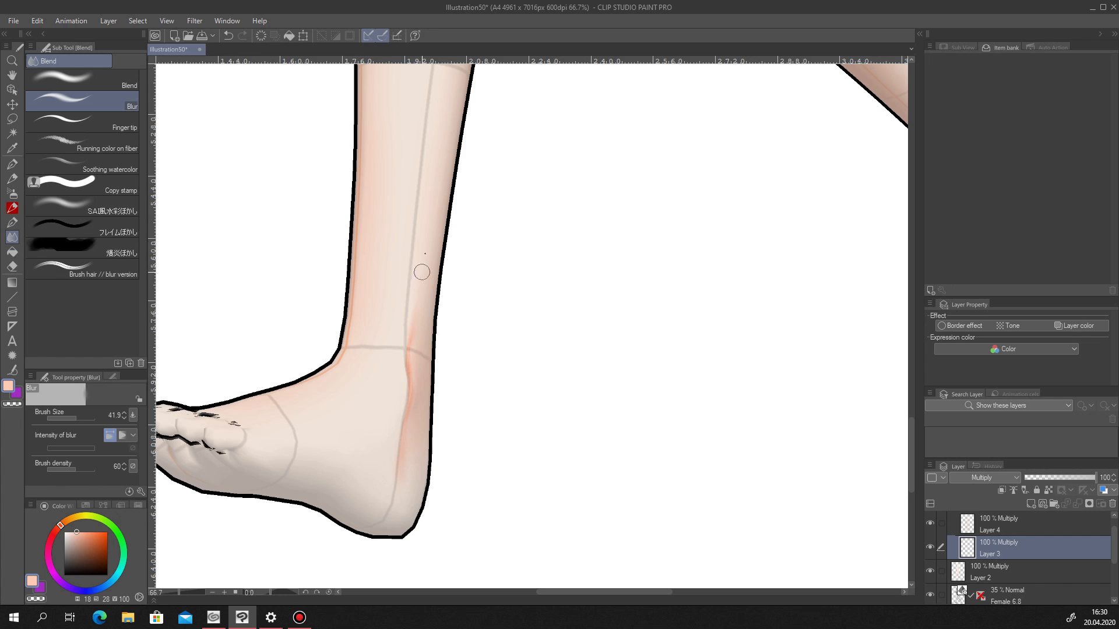
{"action": "scroll", "coordinate": [482, 444], "scroll_direction": "down", "scroll_amount": 5}
{"action": "scroll", "coordinate": [450, 444], "scroll_direction": "up", "scroll_amount": 3}
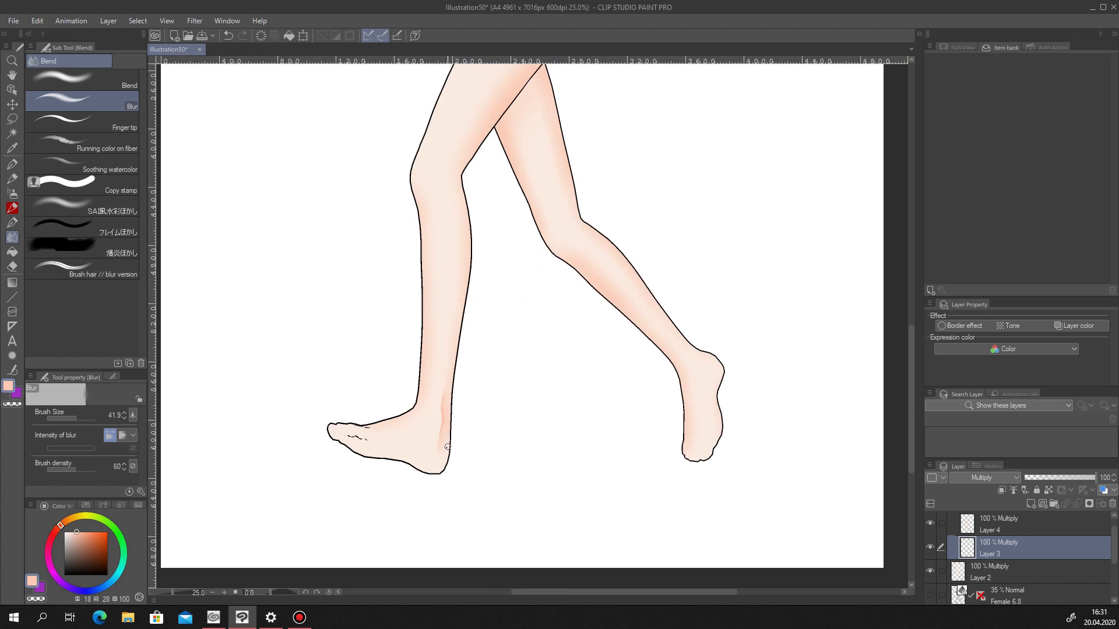
Lasso two thin slivers along the ribs below the breasts on Layer 3, fill them with peach, and deselect.
{"action": "scroll", "coordinate": [451, 444], "scroll_direction": "up", "scroll_amount": 2}
{"action": "scroll", "coordinate": [442, 359], "scroll_direction": "down", "scroll_amount": 4}
{"action": "scroll", "coordinate": [434, 410], "scroll_direction": "up", "scroll_amount": 4}
{"action": "scroll", "coordinate": [467, 440], "scroll_direction": "down", "scroll_amount": 5}
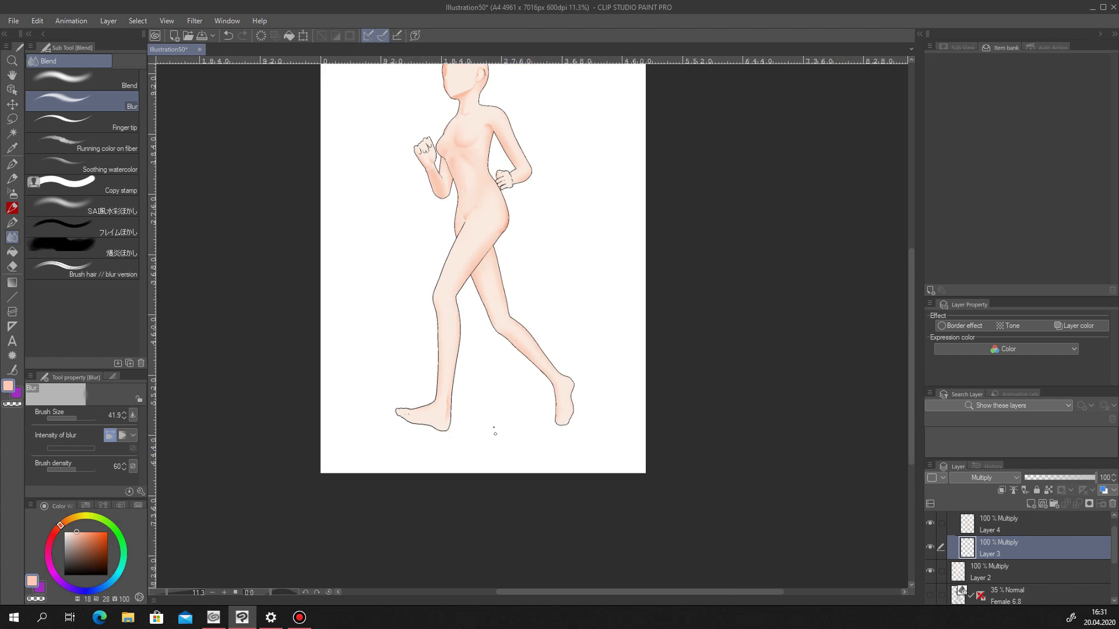
{"action": "scroll", "coordinate": [527, 342], "scroll_direction": "up", "scroll_amount": 2}
{"action": "scroll", "coordinate": [509, 376], "scroll_direction": "down", "scroll_amount": 1}
{"action": "scroll", "coordinate": [508, 376], "scroll_direction": "up", "scroll_amount": 8}
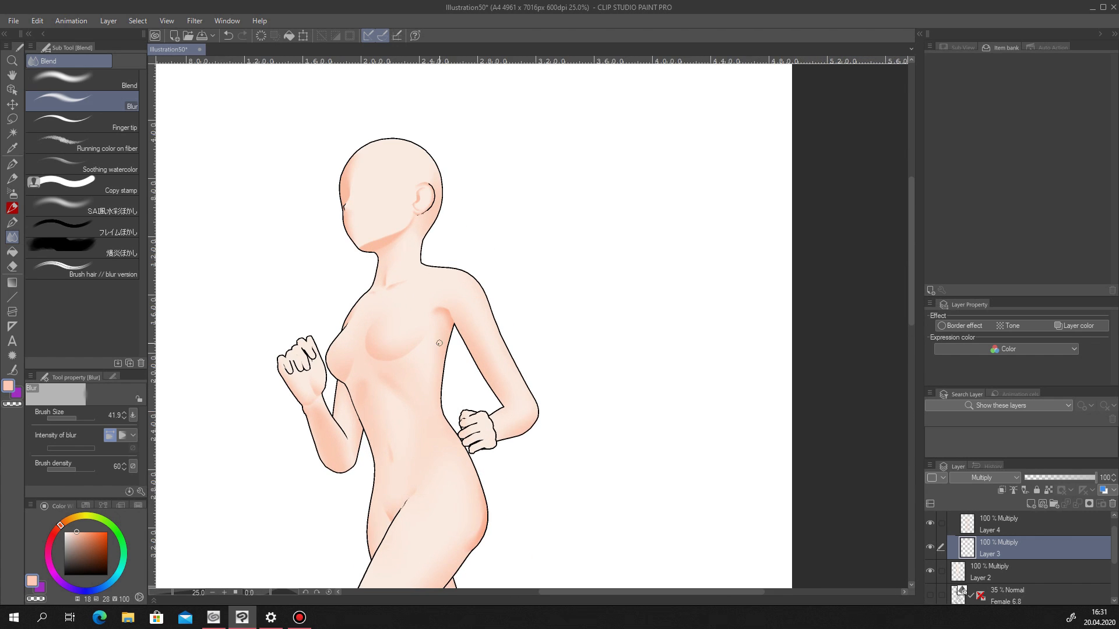
{"action": "key", "text": "m"}
{"action": "mouse_move", "coordinate": [371, 361]}
{"action": "left_mouse_down"}
{"action": "mouse_move", "coordinate": [307, 409]}
{"action": "mouse_move", "coordinate": [316, 364]}
{"action": "left_mouse_up"}
{"action": "left_click", "coordinate": [420, 432]}
{"action": "left_click", "coordinate": [257, 431]}
{"action": "scroll", "coordinate": [437, 409], "scroll_direction": "up", "scroll_amount": 4}
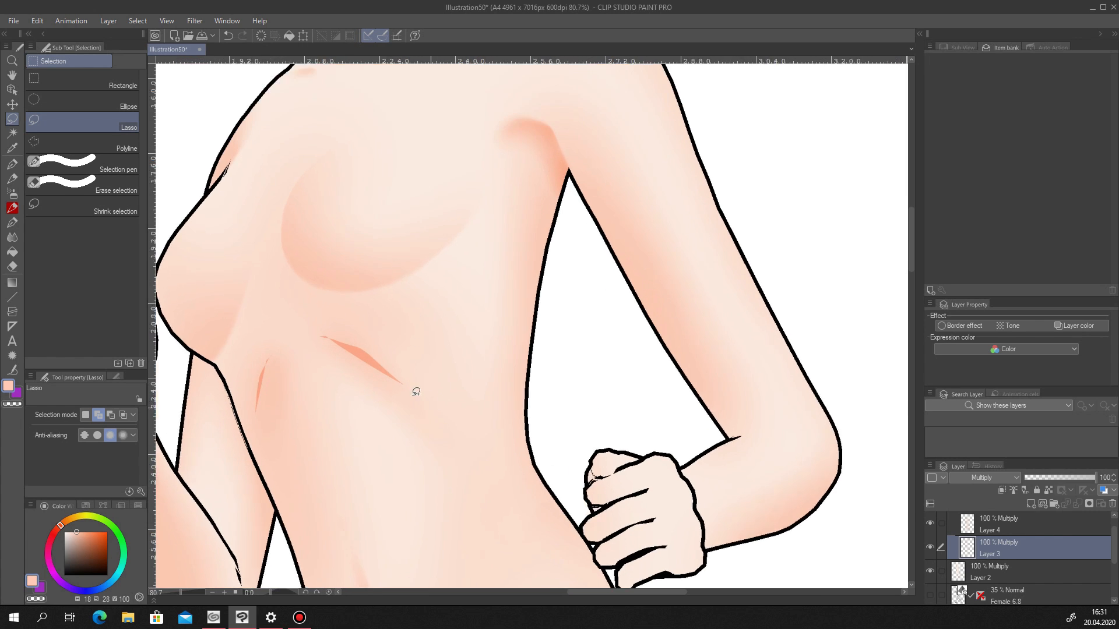
Blend the two rib shadows on Layer 3 with the Blur tool at size 41.9.
{"action": "left_click", "coordinate": [14, 193]}
{"action": "left_click", "coordinate": [19, 241]}
{"action": "left_click_drag", "start_coordinate": [324, 327], "coordinate": [409, 409]}
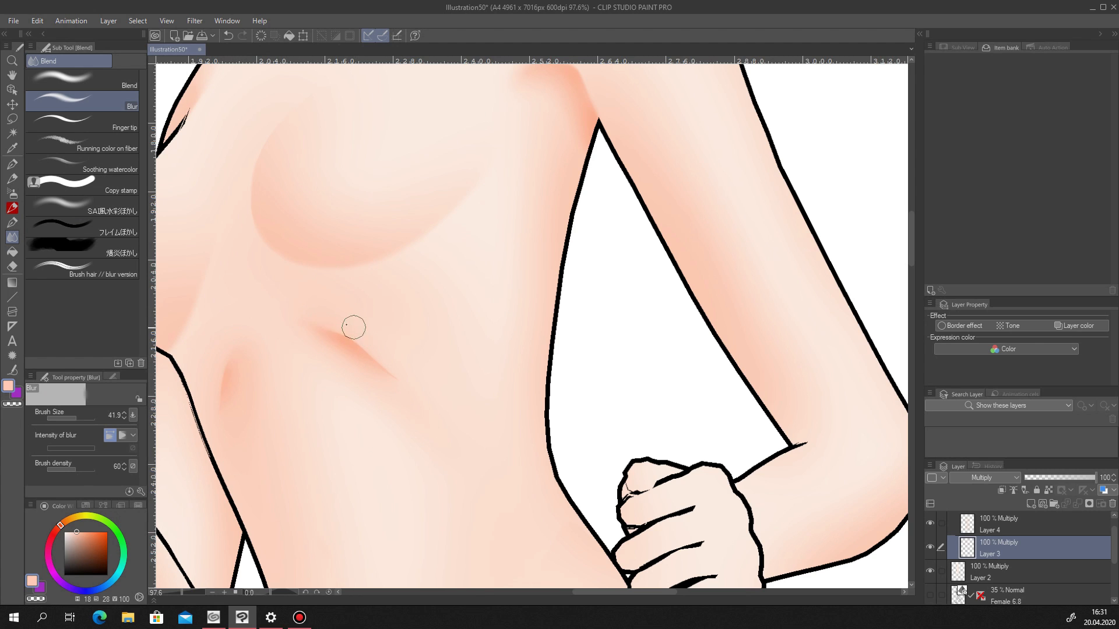
{"action": "scroll", "coordinate": [400, 387], "scroll_direction": "down", "scroll_amount": 6}
{"action": "scroll", "coordinate": [399, 396], "scroll_direction": "up", "scroll_amount": 5}
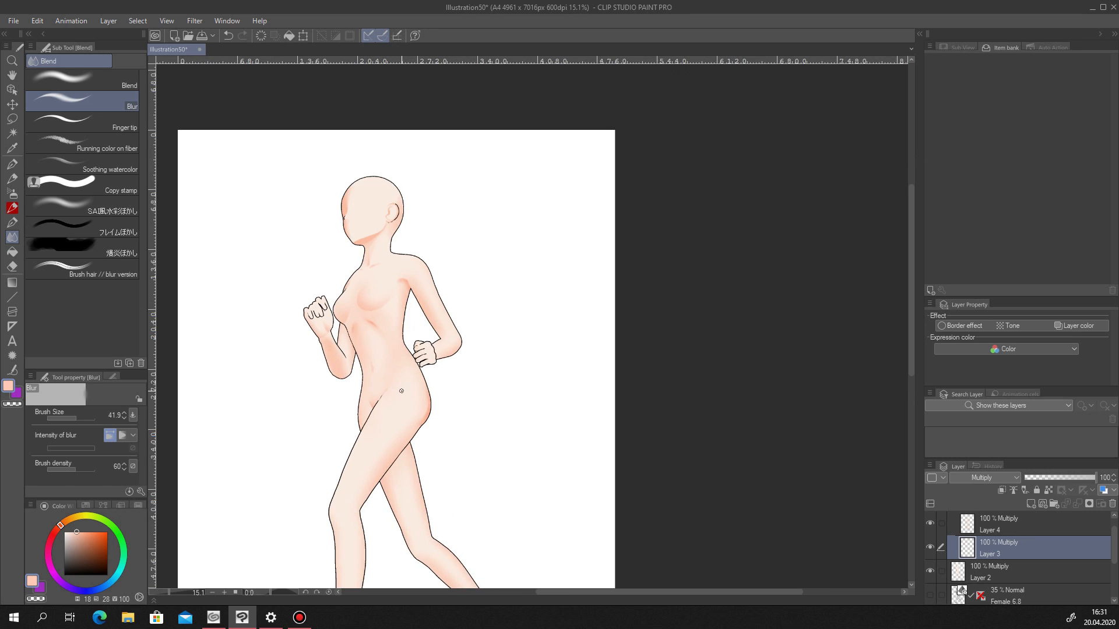
{"action": "scroll", "coordinate": [292, 213], "scroll_direction": "up", "scroll_amount": 1}
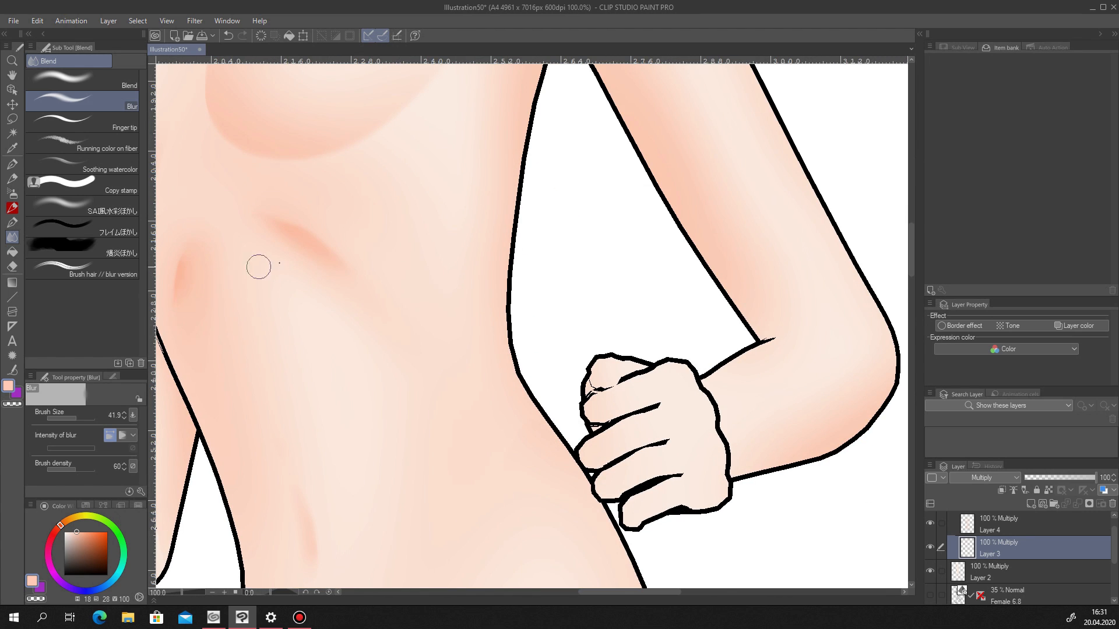
{"action": "scroll", "coordinate": [241, 272], "scroll_direction": "down", "scroll_amount": 5}
{"action": "scroll", "coordinate": [361, 306], "scroll_direction": "up", "scroll_amount": 4}
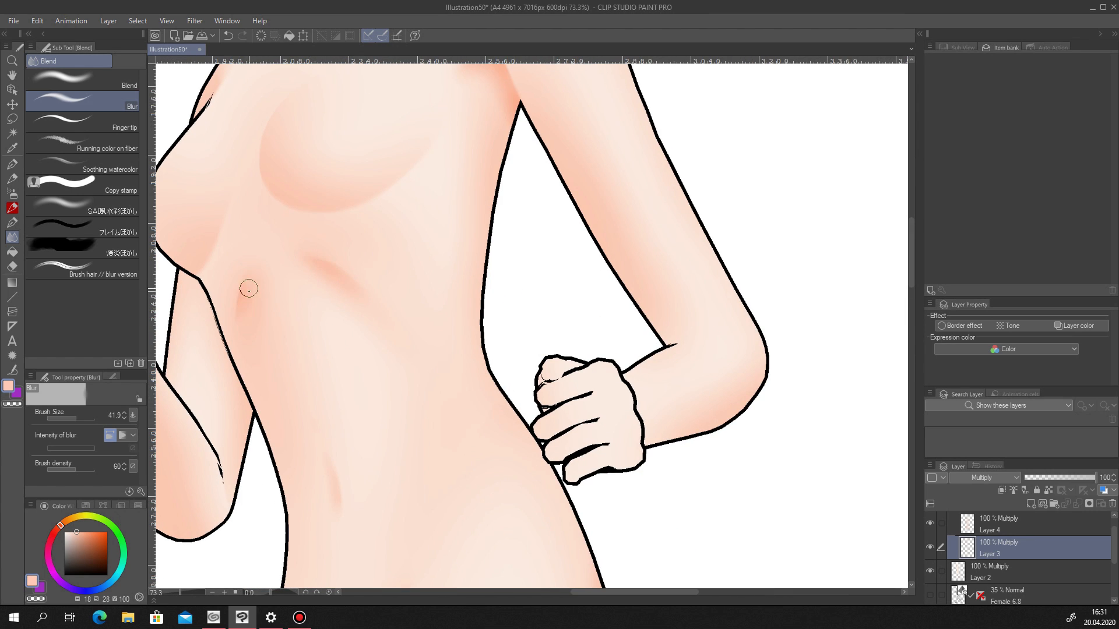
{"action": "scroll", "coordinate": [247, 296], "scroll_direction": "down", "scroll_amount": 5}
Lasso a thin vertical sliver at the navel on Layer 3, fill it with peach, and deselect.
{"action": "scroll", "coordinate": [245, 326], "scroll_direction": "up", "scroll_amount": 7}
{"action": "key", "text": "m"}
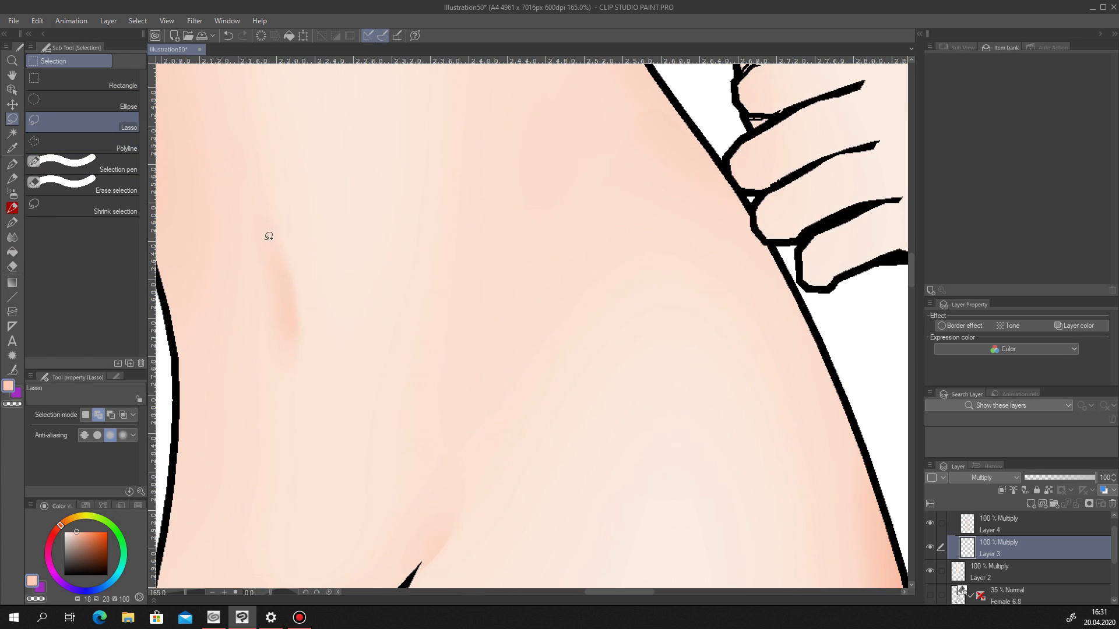
{"action": "left_click_drag", "start_coordinate": [295, 340], "coordinate": [291, 345]}
{"action": "left_click", "coordinate": [350, 374]}
{"action": "left_click", "coordinate": [191, 374]}
Blend the navel shadow on Layer 3 with the Blur tool at size 22.9.
{"action": "left_click", "coordinate": [12, 237]}
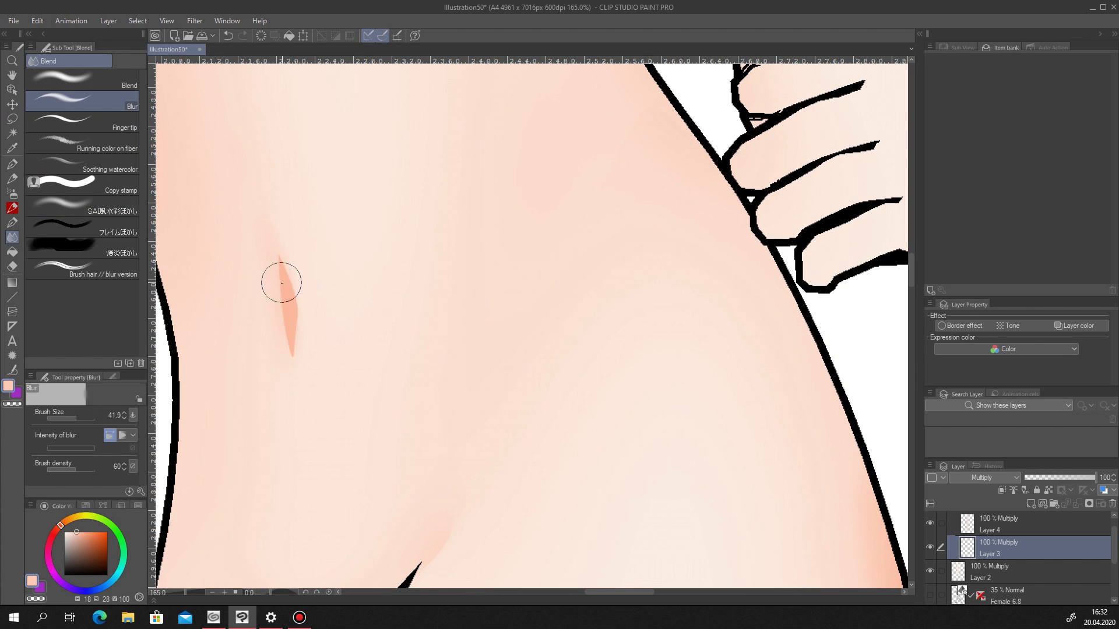
{"action": "left_click", "coordinate": [73, 419]}
{"action": "scroll", "coordinate": [298, 321], "scroll_direction": "down", "scroll_amount": 6}
{"action": "scroll", "coordinate": [297, 282], "scroll_direction": "up", "scroll_amount": 3}
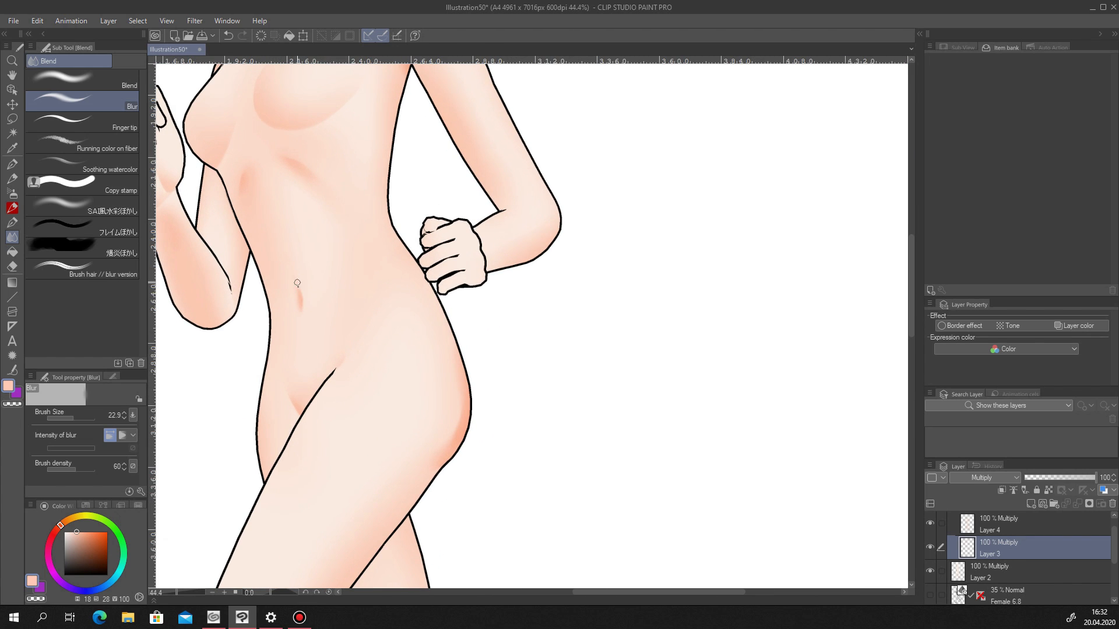
{"action": "scroll", "coordinate": [298, 301], "scroll_direction": "down", "scroll_amount": 5}
{"action": "scroll", "coordinate": [340, 221], "scroll_direction": "up", "scroll_amount": 2}
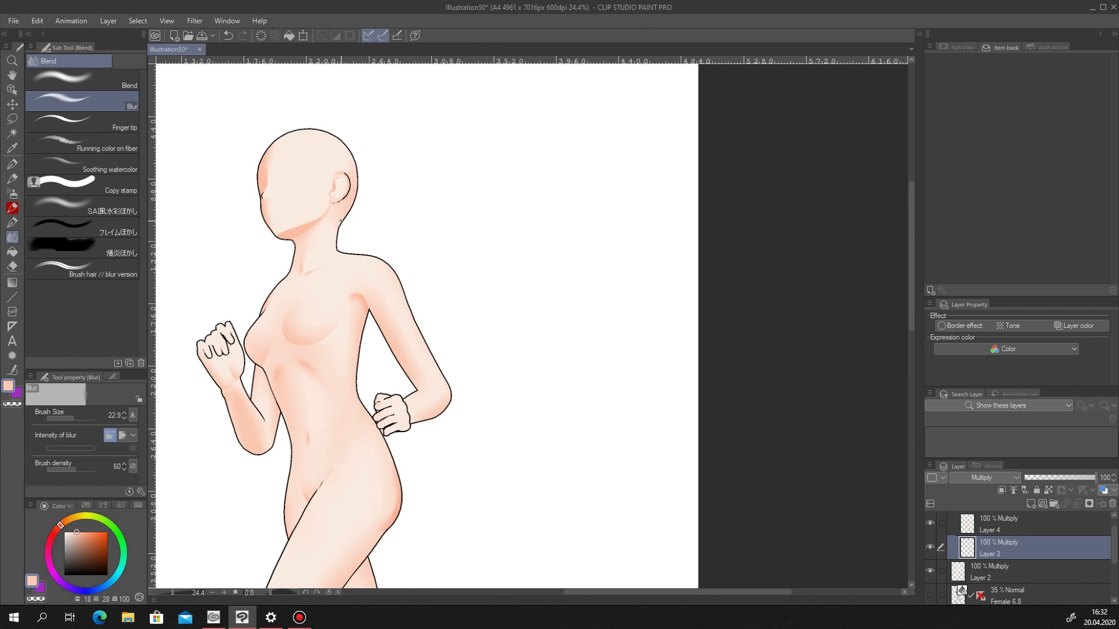
Make Layer 4 active, lasso a curved sliver along the ear's inner front edge, fill it with peach, and deselect.
{"action": "scroll", "coordinate": [341, 171], "scroll_direction": "up", "scroll_amount": 3}
{"action": "left_click", "coordinate": [929, 547]}
{"action": "left_click", "coordinate": [929, 548]}
{"action": "left_click", "coordinate": [989, 525]}
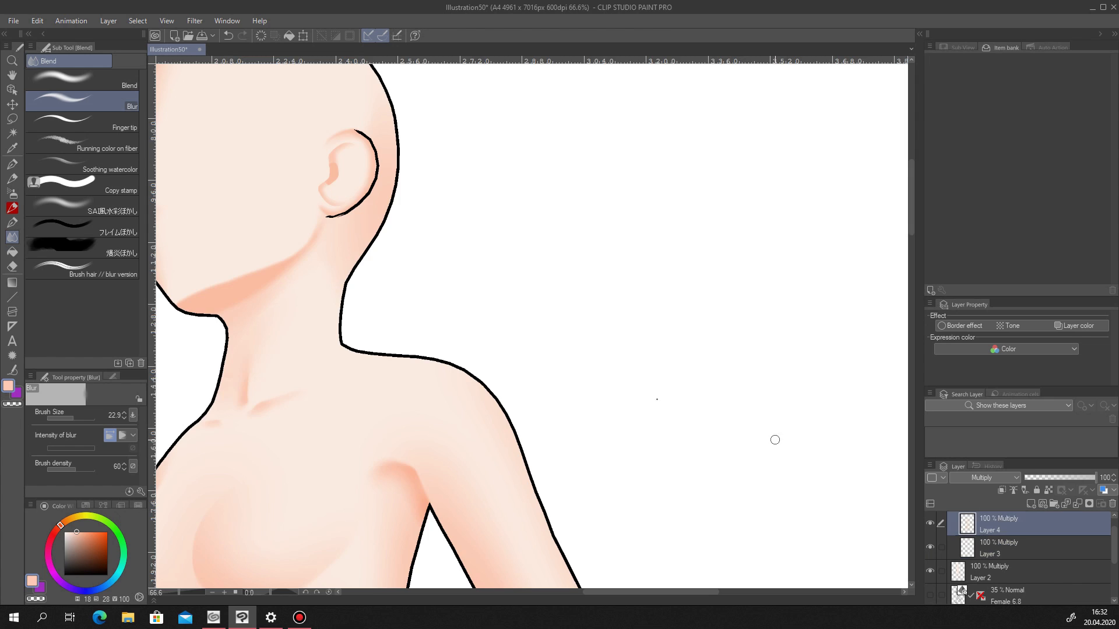
{"action": "scroll", "coordinate": [343, 167], "scroll_direction": "up", "scroll_amount": 4}
{"action": "scroll", "coordinate": [342, 166], "scroll_direction": "up", "scroll_amount": 2}
{"action": "key", "text": "m"}
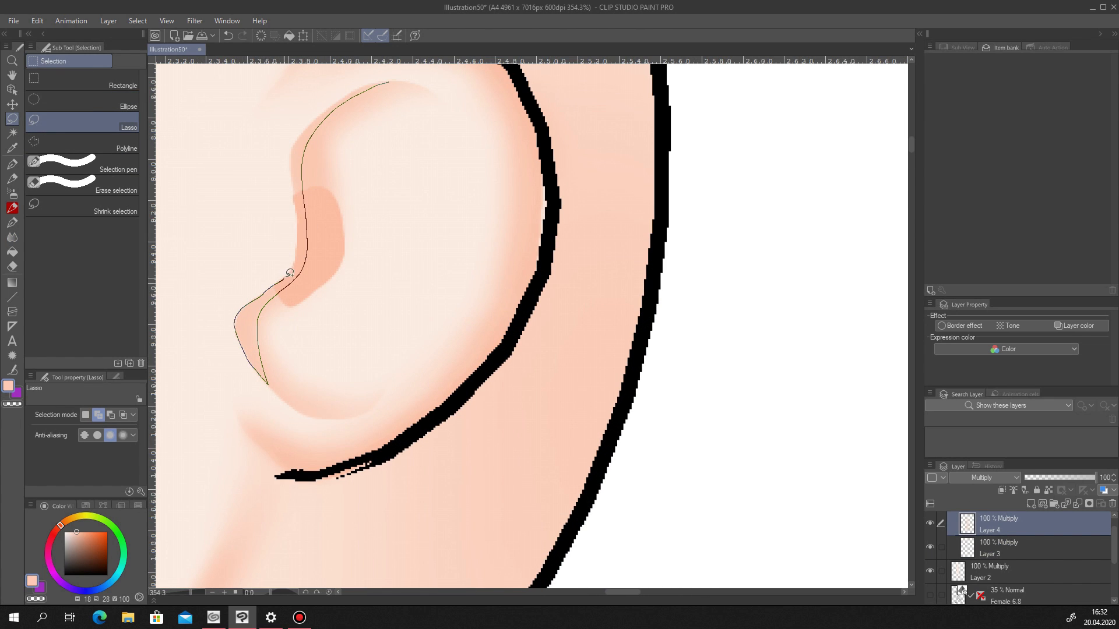
{"action": "left_click_drag", "start_coordinate": [341, 98], "coordinate": [389, 83]}
{"action": "left_click", "coordinate": [375, 402]}
{"action": "left_click", "coordinate": [216, 402]}
{"action": "scroll", "coordinate": [216, 400], "scroll_direction": "down", "scroll_amount": 10}
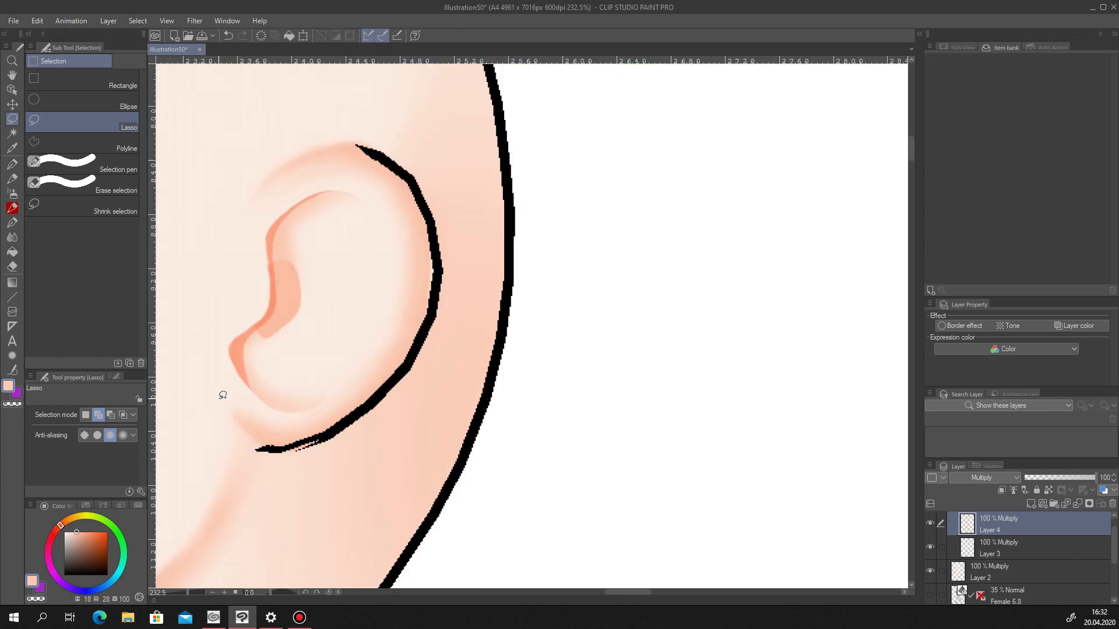
Blend the inner ear shadow on Layer 4 with the Blur tool at size 22.9.
{"action": "scroll", "coordinate": [345, 270], "scroll_direction": "up", "scroll_amount": 6}
{"action": "left_click", "coordinate": [13, 237]}
{"action": "scroll", "coordinate": [352, 279], "scroll_direction": "up", "scroll_amount": 4}
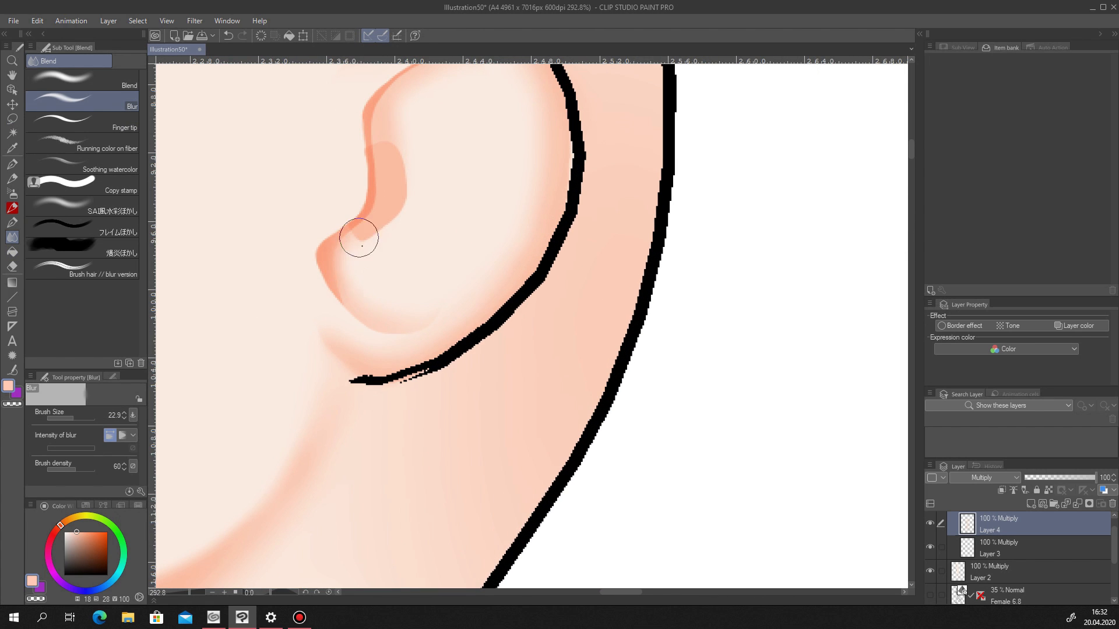
{"action": "scroll", "coordinate": [382, 187], "scroll_direction": "up", "scroll_amount": 1}
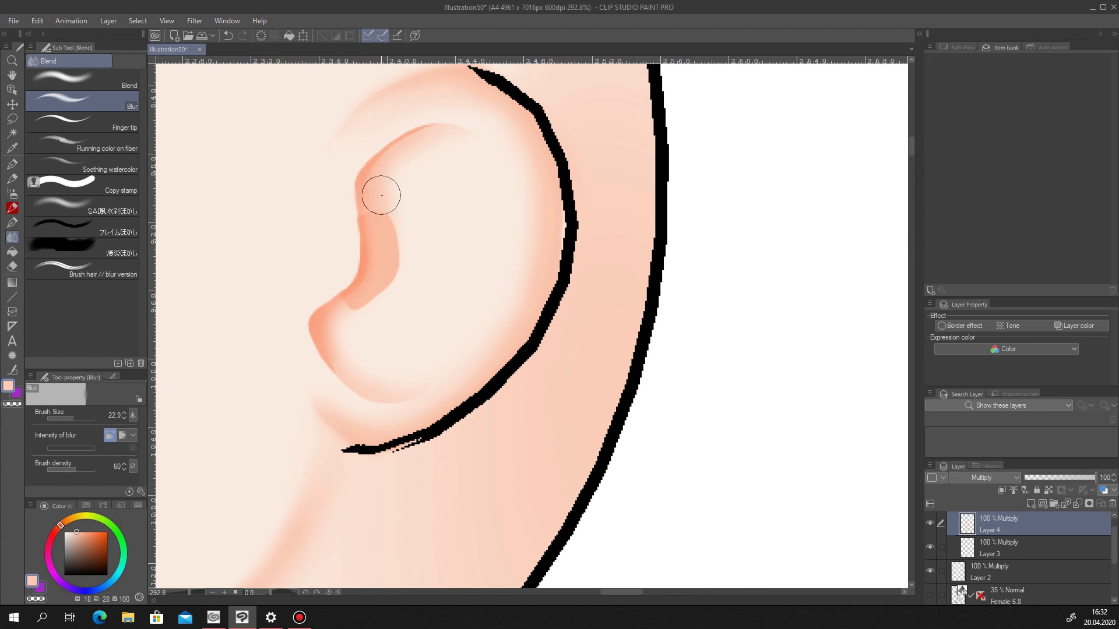
{"action": "scroll", "coordinate": [428, 234], "scroll_direction": "down", "scroll_amount": 4}
{"action": "scroll", "coordinate": [428, 235], "scroll_direction": "down", "scroll_amount": 3}
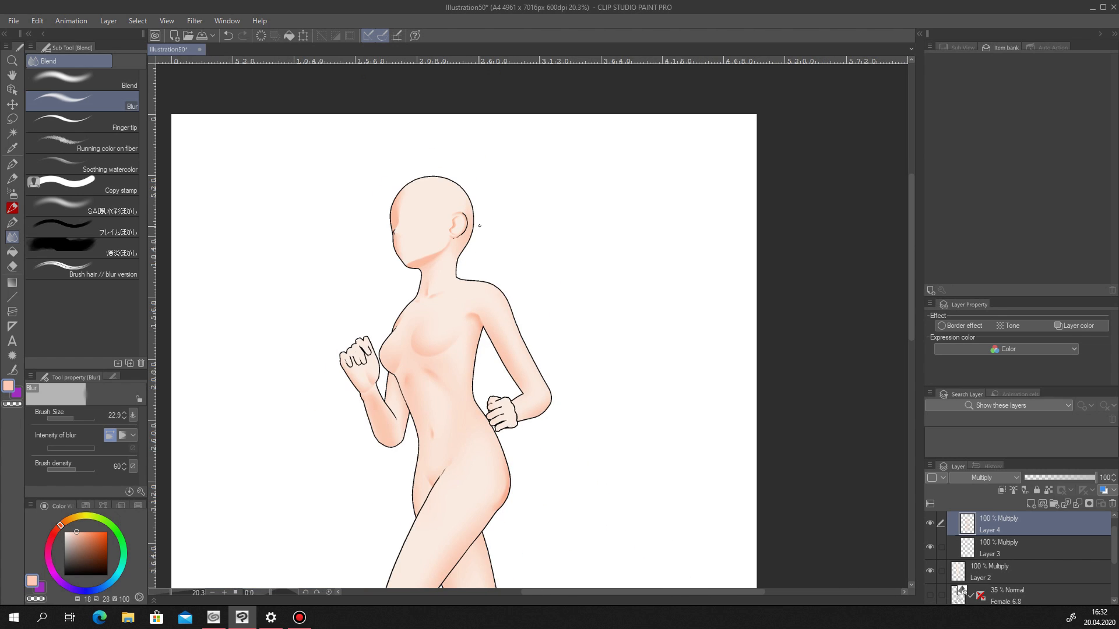
Lasso the eye socket area and the strip down the face's front edge on Layer 4, fill with peach, and deselect.
{"action": "scroll", "coordinate": [422, 232], "scroll_direction": "up", "scroll_amount": 5}
{"action": "scroll", "coordinate": [411, 256], "scroll_direction": "down", "scroll_amount": 6}
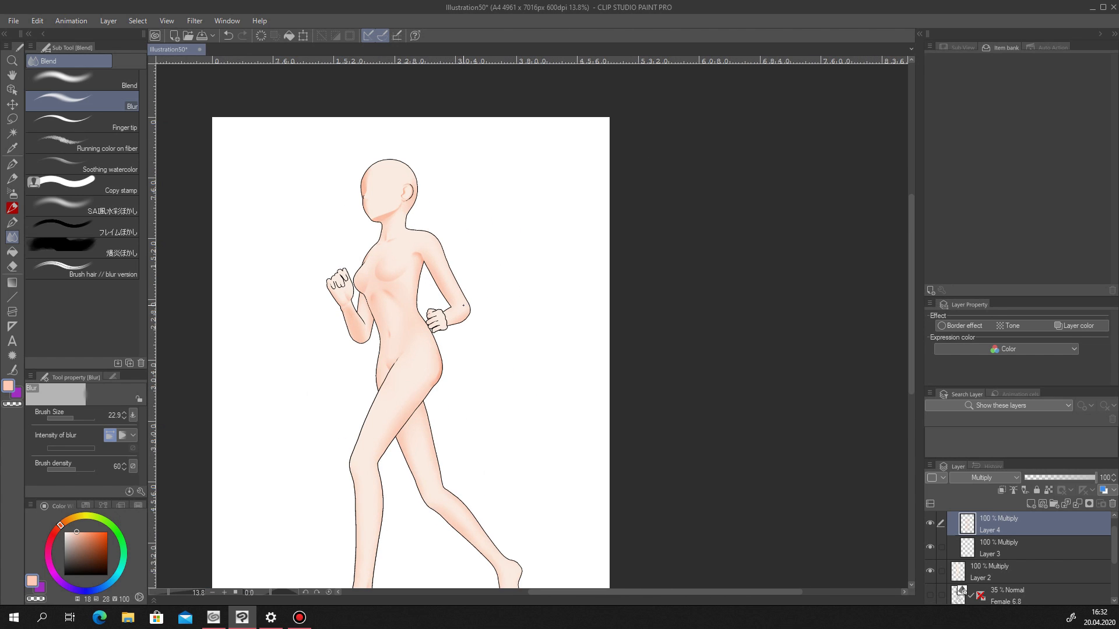
{"action": "scroll", "coordinate": [366, 186], "scroll_direction": "up", "scroll_amount": 7}
{"action": "key", "text": "m"}
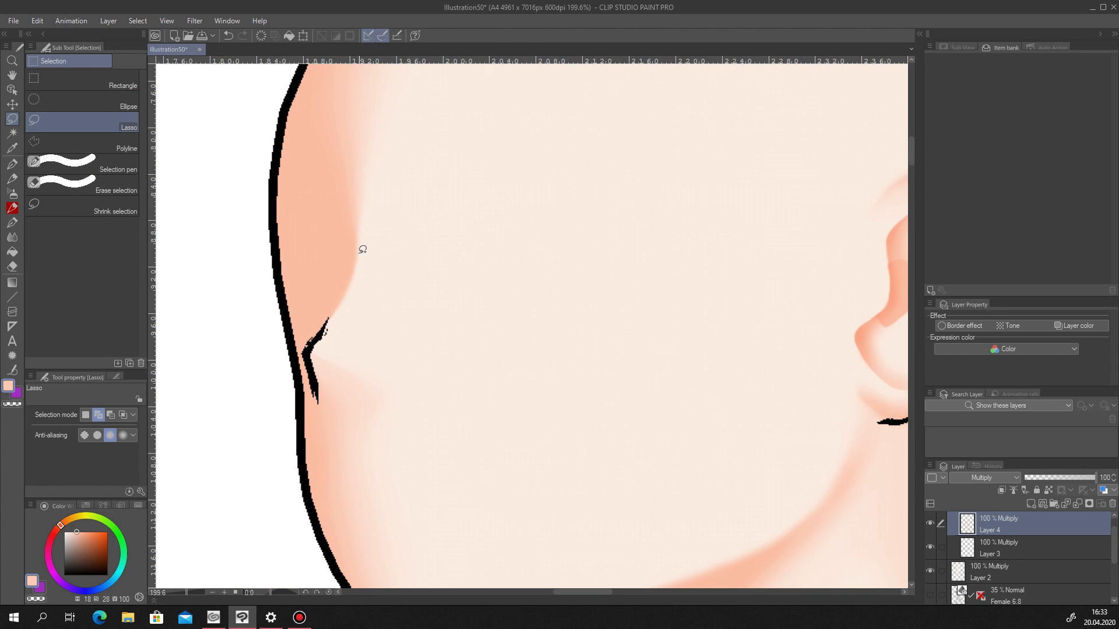
{"action": "mouse_move", "coordinate": [331, 473]}
{"action": "left_mouse_down"}
{"action": "mouse_move", "coordinate": [298, 345]}
{"action": "mouse_move", "coordinate": [303, 298]}
{"action": "left_mouse_up"}
{"action": "left_click_drag", "start_coordinate": [313, 154], "coordinate": [304, 148]}
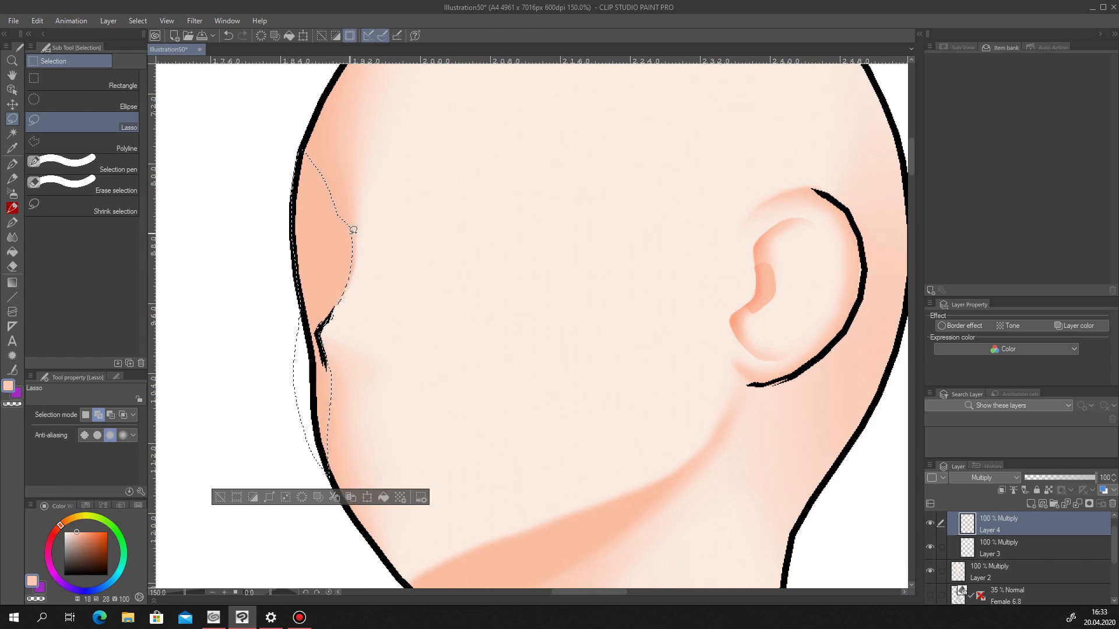
{"action": "left_click", "coordinate": [382, 492]}
{"action": "left_click", "coordinate": [219, 497]}
{"action": "key", "text": "ctrl+z"}
{"action": "key", "text": "ctrl+z"}
{"action": "key", "text": "ctrl+y"}
{"action": "key", "text": "ctrl+y"}
Blend the eye socket and front face-edge shadows on Layer 4 with the Blur tool at size 25.9.
{"action": "left_click", "coordinate": [13, 238]}
{"action": "mouse_move", "coordinate": [346, 176]}
{"action": "left_mouse_down"}
{"action": "mouse_move", "coordinate": [340, 218]}
{"action": "mouse_move", "coordinate": [321, 130]}
{"action": "mouse_move", "coordinate": [301, 125]}
{"action": "mouse_move", "coordinate": [344, 239]}
{"action": "mouse_move", "coordinate": [304, 238]}
{"action": "left_mouse_up"}
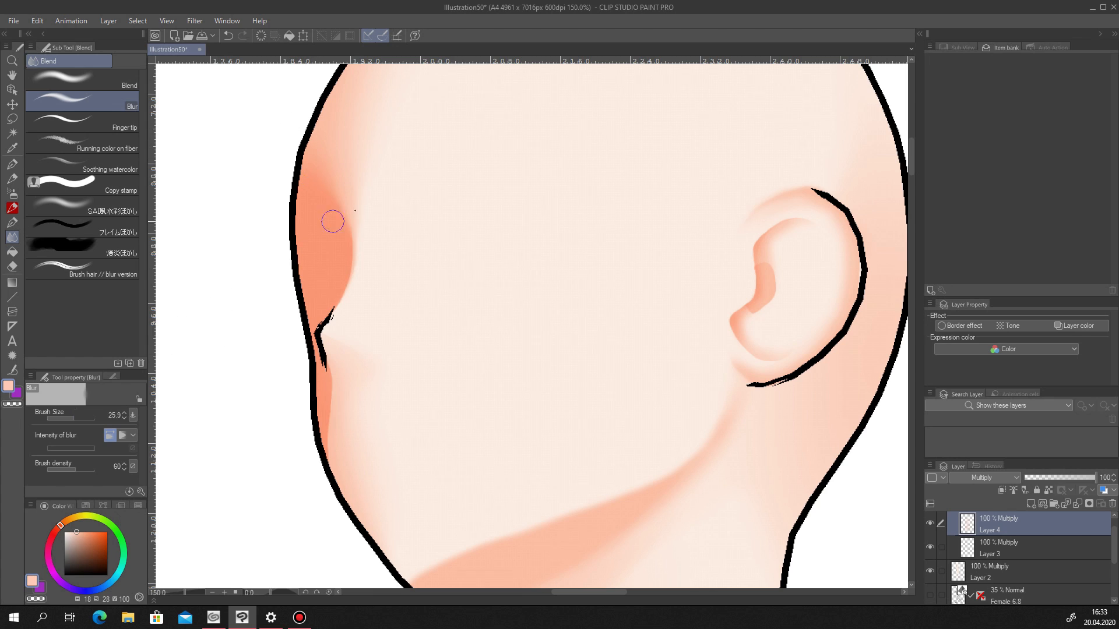
{"action": "left_click_drag", "start_coordinate": [331, 374], "coordinate": [337, 427]}
{"action": "scroll", "coordinate": [370, 339], "scroll_direction": "down", "scroll_amount": 10}
{"action": "scroll", "coordinate": [367, 336], "scroll_direction": "up", "scroll_amount": 10}
{"action": "scroll", "coordinate": [368, 301], "scroll_direction": "down", "scroll_amount": 6}
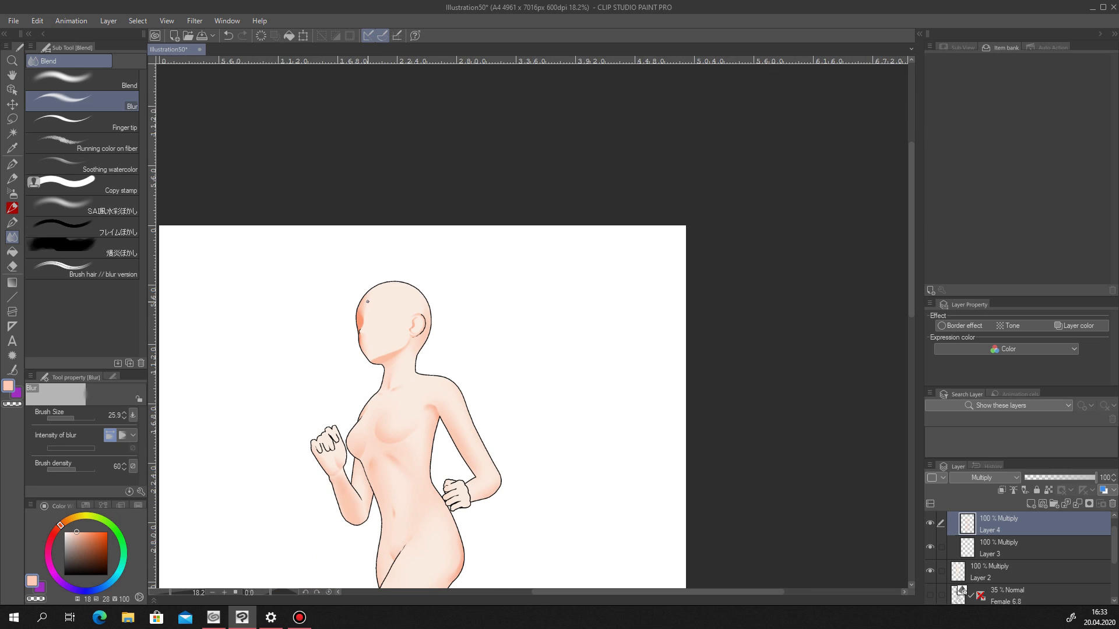
Lasso the front part of the shadow under the jaw on Layer 4, fill it with peach, and deselect.
{"action": "scroll", "coordinate": [367, 301], "scroll_direction": "down", "scroll_amount": 3}
{"action": "scroll", "coordinate": [291, 357], "scroll_direction": "up", "scroll_amount": 8}
{"action": "key", "text": "m"}
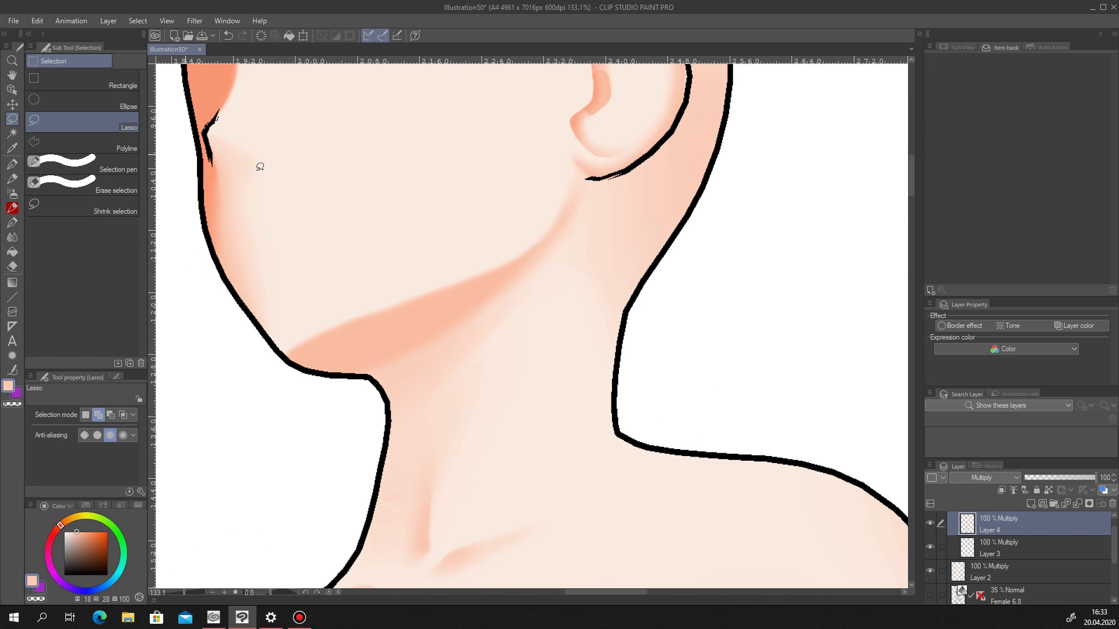
{"action": "mouse_move", "coordinate": [292, 357]}
{"action": "left_mouse_down"}
{"action": "mouse_move", "coordinate": [385, 351]}
{"action": "mouse_move", "coordinate": [349, 324]}
{"action": "mouse_move", "coordinate": [365, 361]}
{"action": "mouse_move", "coordinate": [291, 364]}
{"action": "left_mouse_up"}
{"action": "key", "text": "alt+Delete"}
{"action": "key", "text": "ctrl+d"}
Blend the darker shadow under the jaw on Layer 4 with the Blur tool at size 25.9.
{"action": "key", "text": "j"}
{"action": "left_click_drag", "start_coordinate": [399, 329], "coordinate": [397, 326]}
{"action": "scroll", "coordinate": [428, 315], "scroll_direction": "down", "scroll_amount": 5}
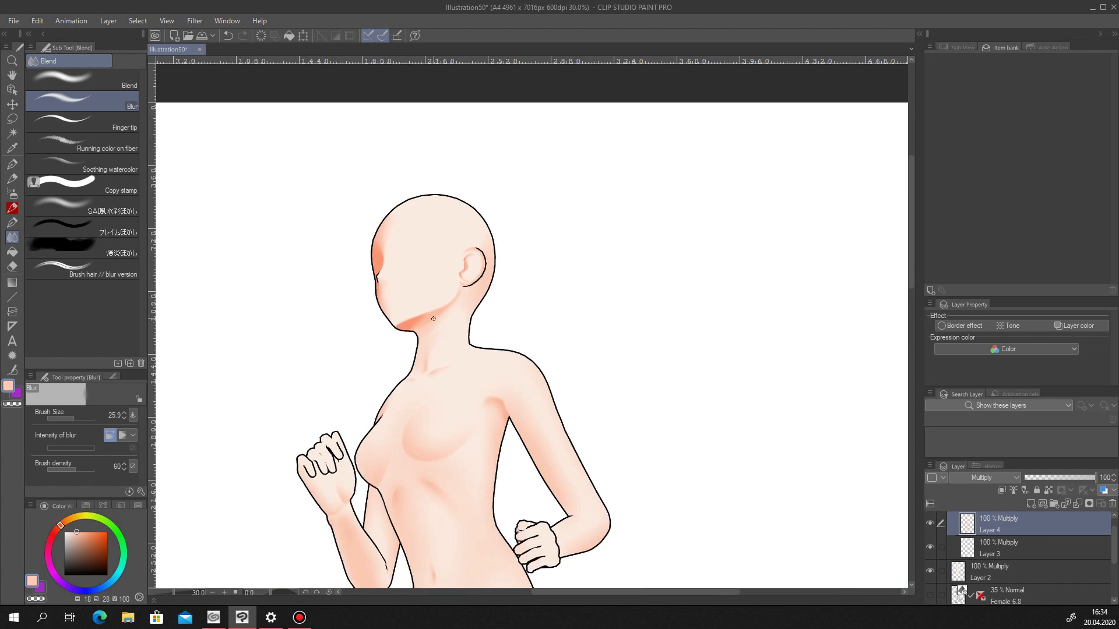
{"action": "scroll", "coordinate": [437, 316], "scroll_direction": "up", "scroll_amount": 4}
{"action": "key", "text": "ctrl+z"}
{"action": "key", "text": "ctrl+z"}
{"action": "key", "text": "ctrl+z"}
{"action": "key", "text": "ctrl+y"}
{"action": "key", "text": "ctrl+y"}
{"action": "key", "text": "ctrl+y"}
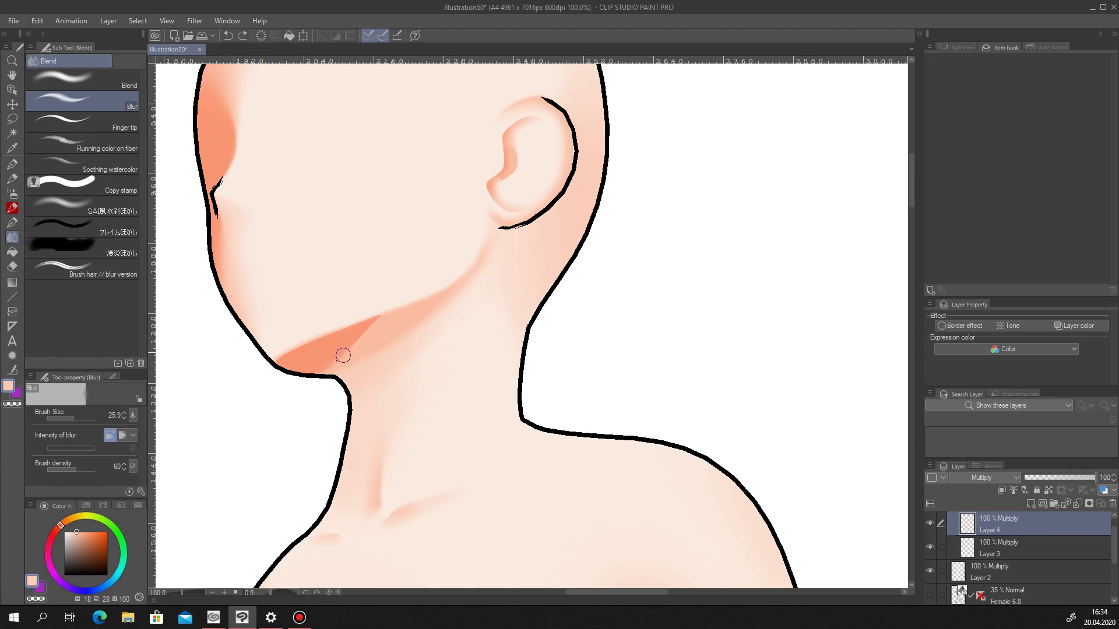
{"action": "scroll", "coordinate": [411, 302], "scroll_direction": "down", "scroll_amount": 8}
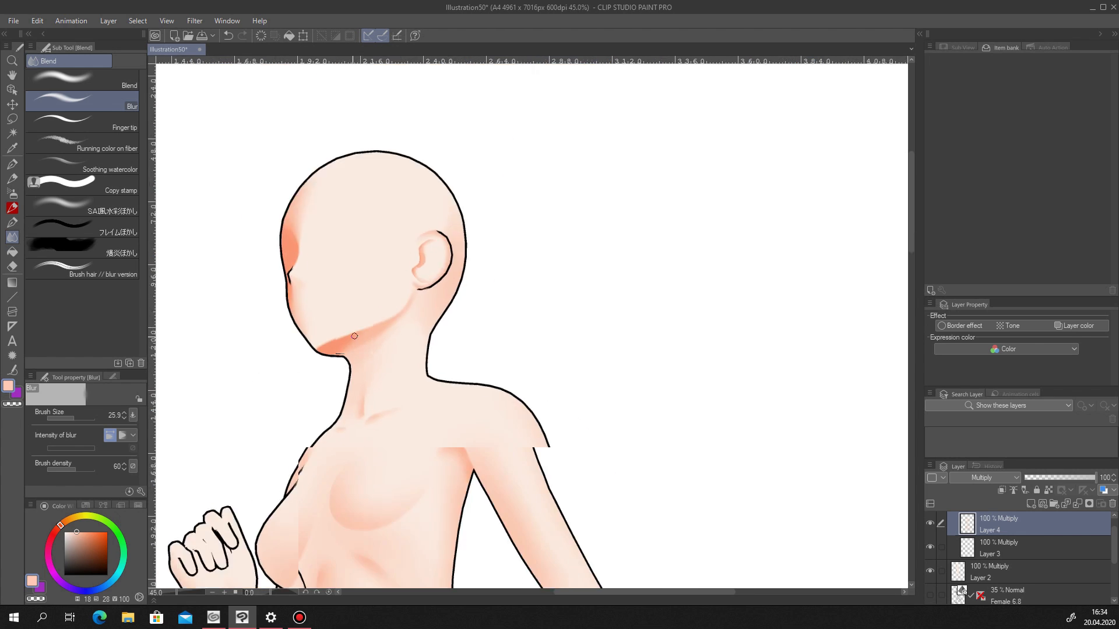
Lasso the area beneath the chin down to the front of the neck on Layer 4 and fill it with peach.
{"action": "scroll", "coordinate": [378, 322], "scroll_direction": "up", "scroll_amount": 9}
{"action": "key", "text": "m"}
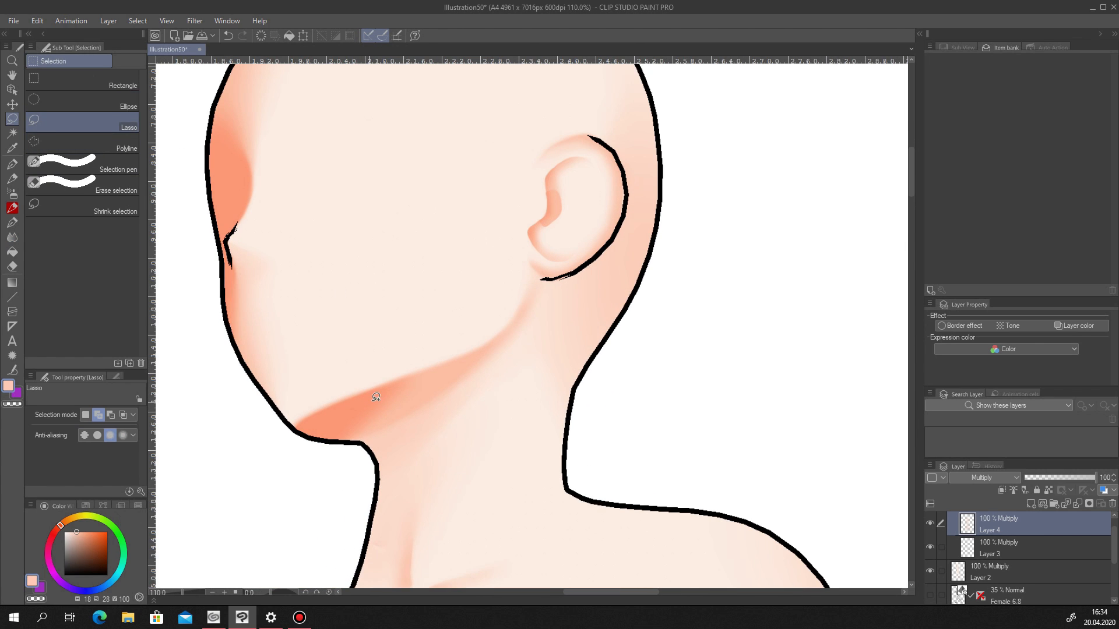
{"action": "left_click_drag", "start_coordinate": [320, 434], "coordinate": [371, 400]}
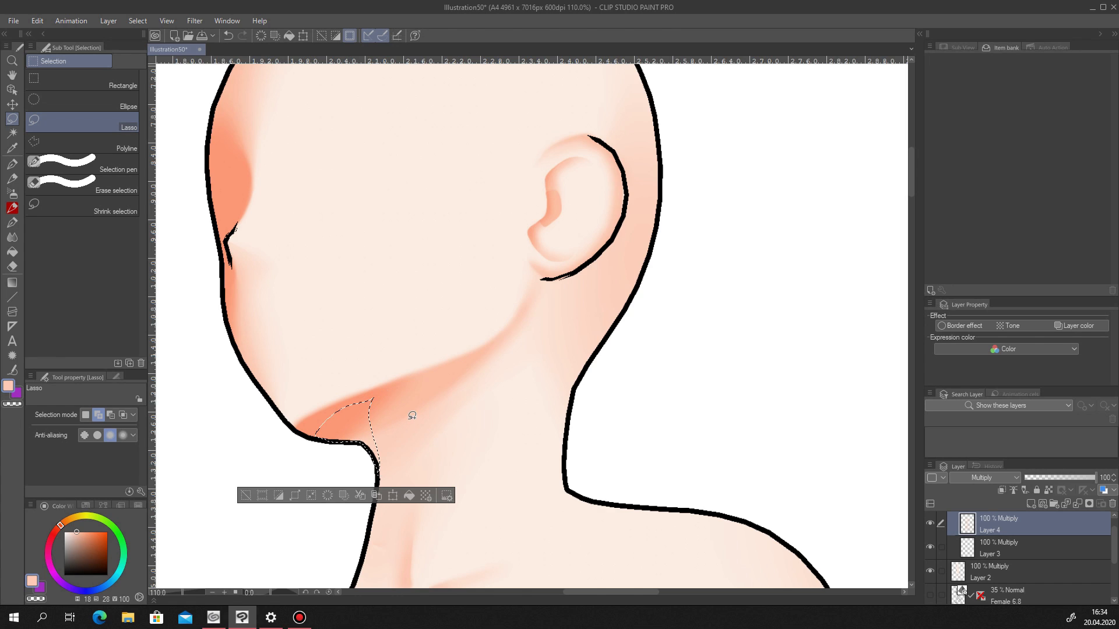
{"action": "left_click", "coordinate": [409, 496]}
Blend the shadow where the chin meets the neck on Layer 4 with the Blur tool at size 25.9.
{"action": "left_click", "coordinate": [13, 237]}
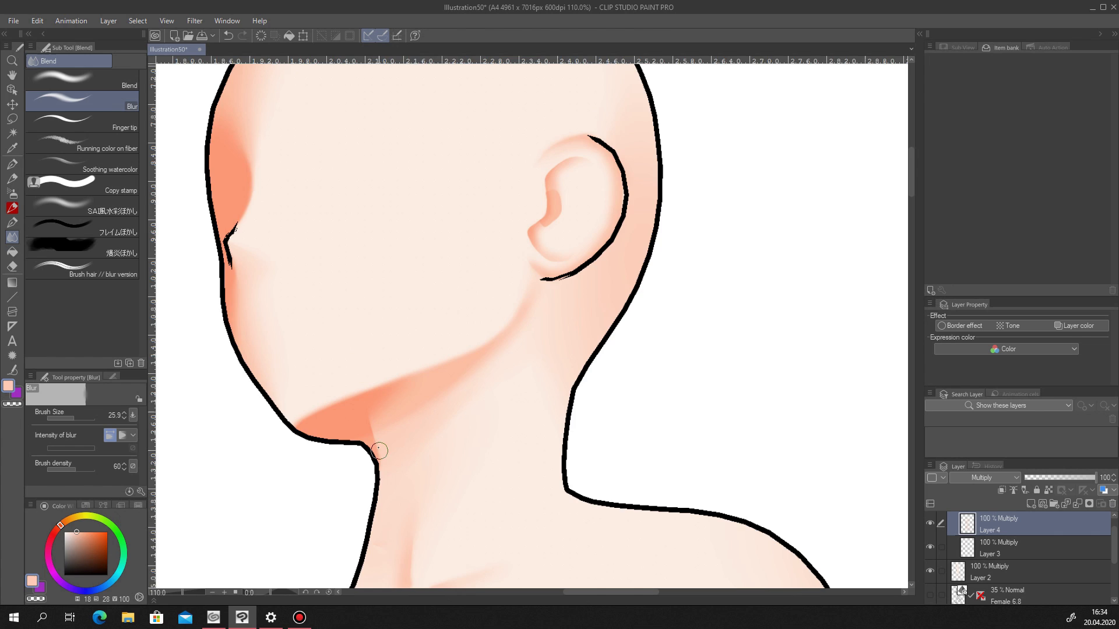
{"action": "scroll", "coordinate": [378, 448], "scroll_direction": "down", "scroll_amount": 6}
{"action": "scroll", "coordinate": [389, 411], "scroll_direction": "up", "scroll_amount": 4}
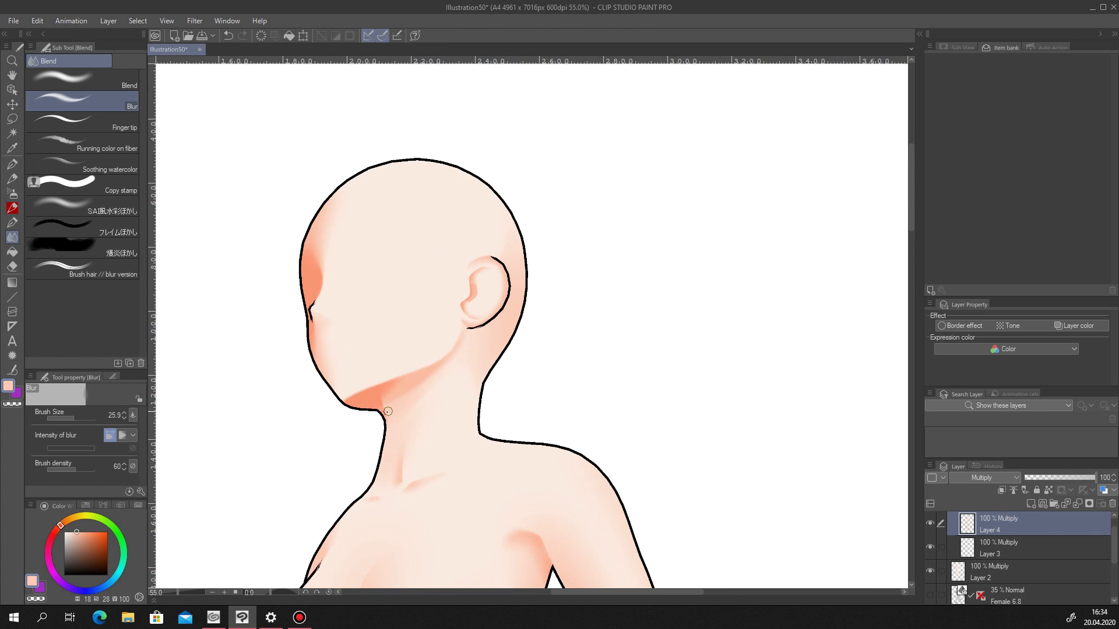
Lasso a thin strip along the far hip's outer edge down to the crossing thigh, fill it with peach on Layer 3, and deselect.
{"action": "key", "text": "m"}
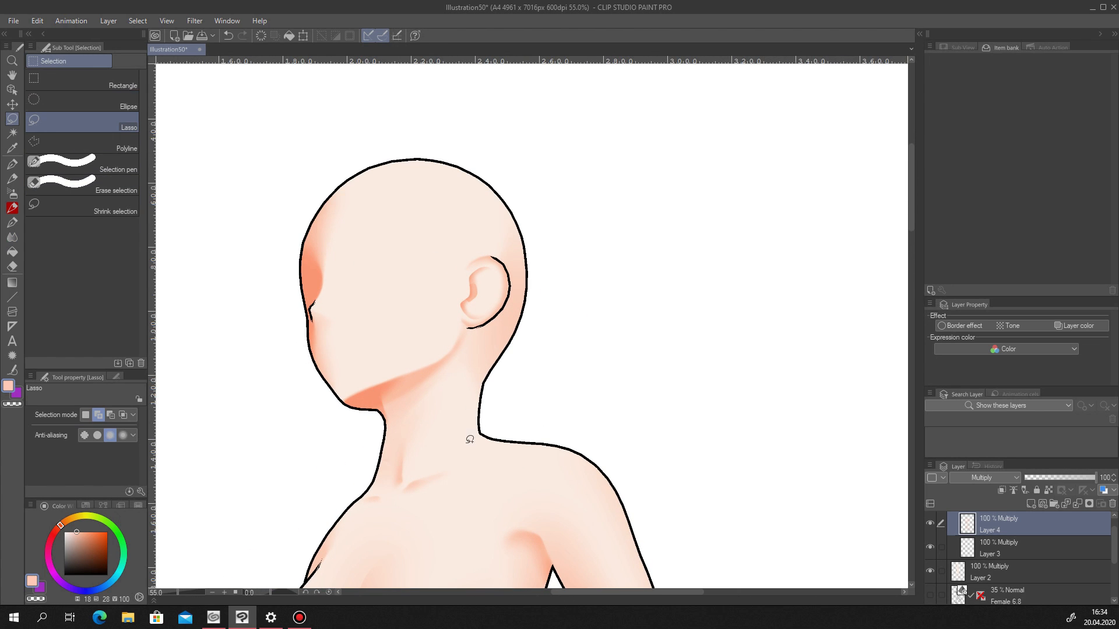
{"action": "scroll", "coordinate": [476, 431], "scroll_direction": "down", "scroll_amount": 6}
{"action": "scroll", "coordinate": [479, 449], "scroll_direction": "up", "scroll_amount": 7}
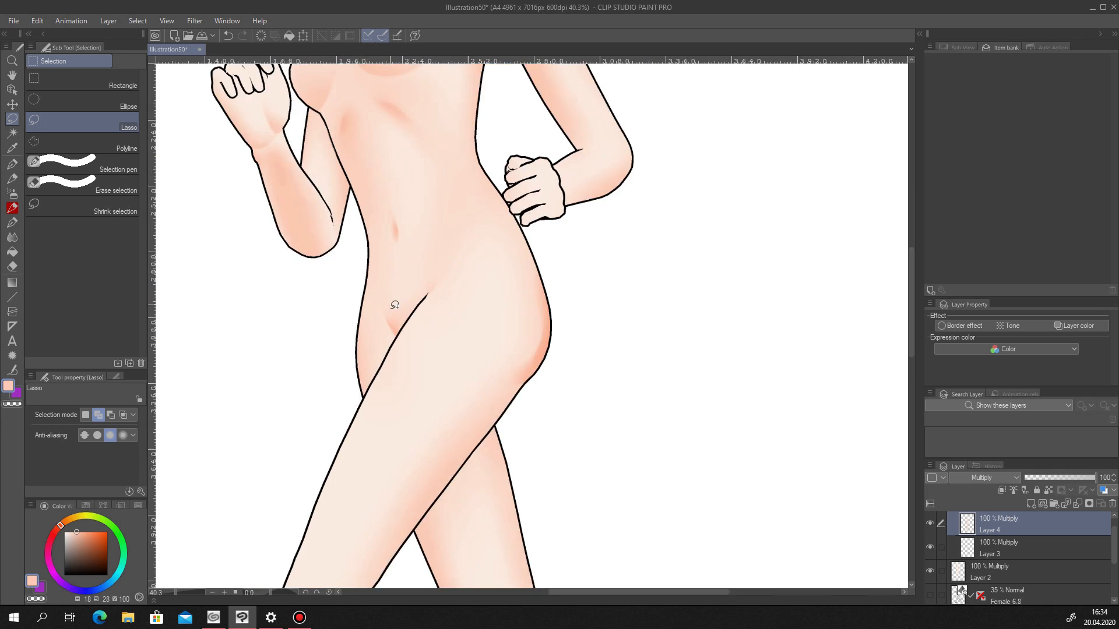
{"action": "mouse_move", "coordinate": [335, 318]}
{"action": "left_mouse_down"}
{"action": "mouse_move", "coordinate": [356, 419]}
{"action": "mouse_move", "coordinate": [334, 373]}
{"action": "left_mouse_up"}
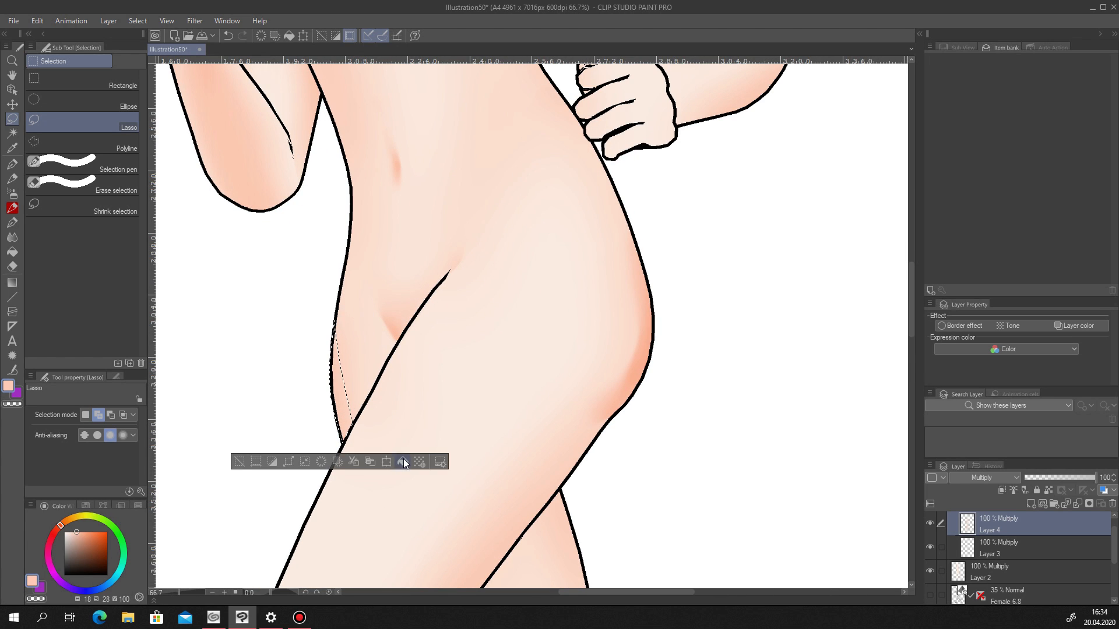
{"action": "left_click", "coordinate": [1006, 547]}
{"action": "left_click", "coordinate": [402, 462]}
{"action": "key", "text": "ctrl+d"}
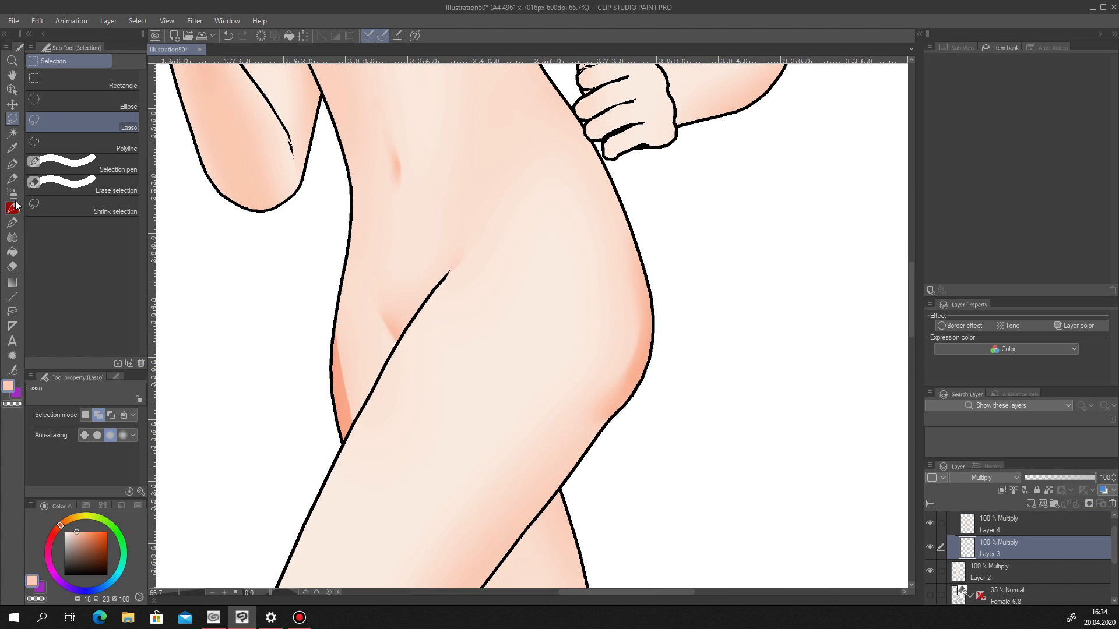
Blend the thin strip of shadow along the far hip on Layer 3 with the Blur tool at size 25.9.
{"action": "key", "text": "j"}
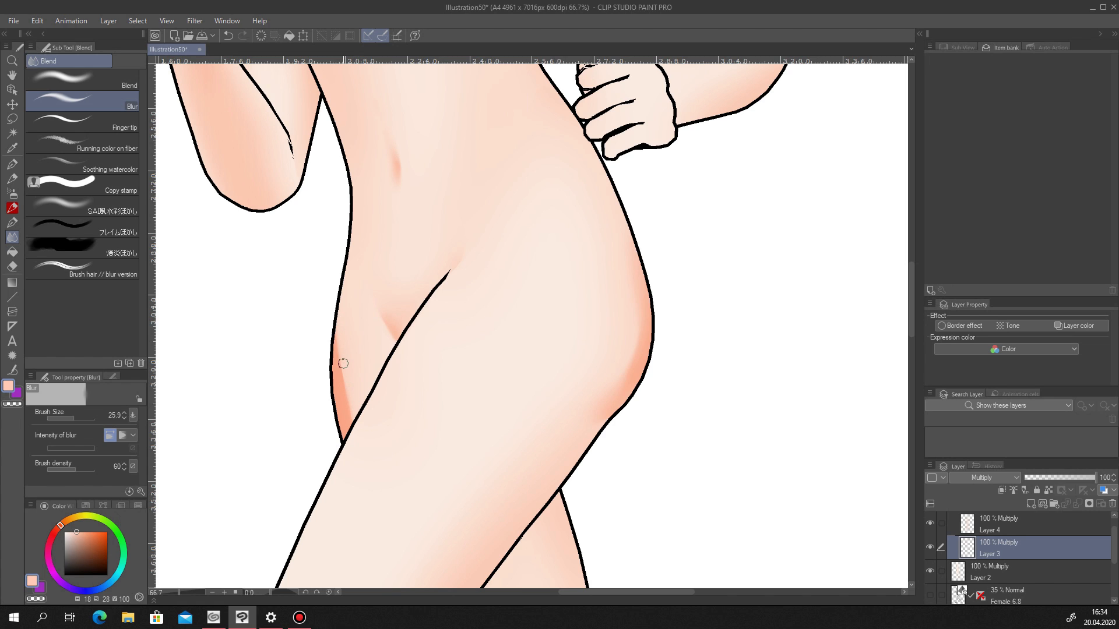
{"action": "scroll", "coordinate": [360, 268], "scroll_direction": "down", "scroll_amount": 8}
{"action": "scroll", "coordinate": [364, 305], "scroll_direction": "up", "scroll_amount": 7}
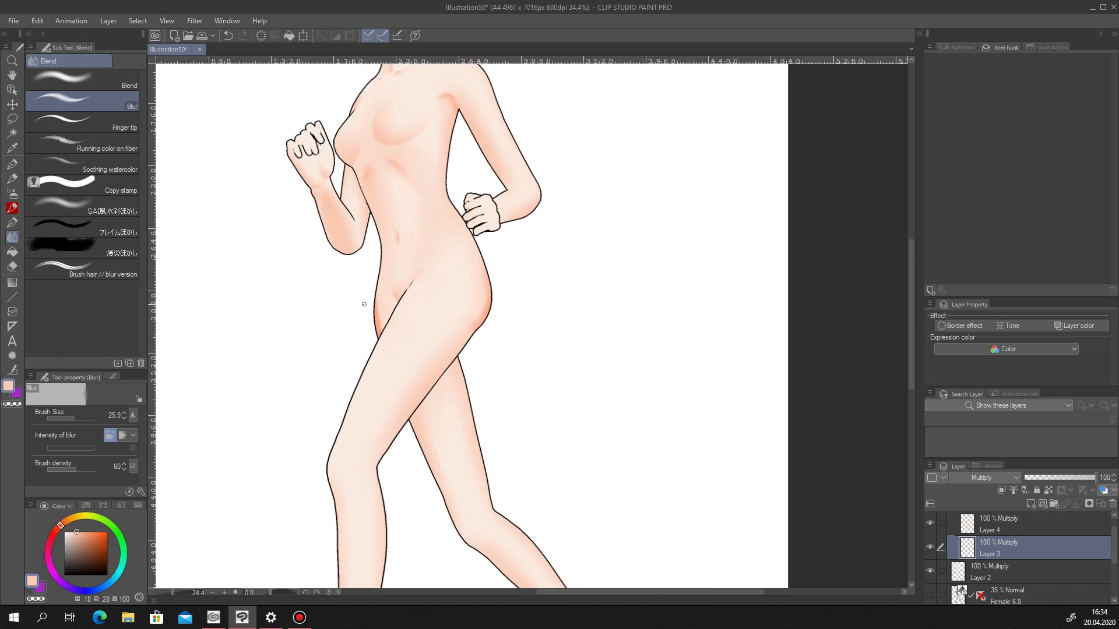
Lasso the lower part of the far hip just above the crossing thigh on Layer 3, fill it with peach, and deselect.
{"action": "left_click", "coordinate": [12, 119]}
{"action": "key", "text": "ctrl+z"}
{"action": "mouse_move", "coordinate": [462, 372]}
{"action": "left_mouse_down"}
{"action": "mouse_move", "coordinate": [452, 333]}
{"action": "mouse_move", "coordinate": [454, 378]}
{"action": "mouse_move", "coordinate": [477, 333]}
{"action": "left_mouse_up"}
{"action": "left_click", "coordinate": [526, 404]}
{"action": "key", "text": "ctrl+d"}
{"action": "left_click", "coordinate": [531, 382]}
{"action": "left_click", "coordinate": [368, 382]}
Soften the lower shadow of the far hip on Layer 3 with the Blur tool, raising its size to 110.2.
{"action": "left_click", "coordinate": [13, 238]}
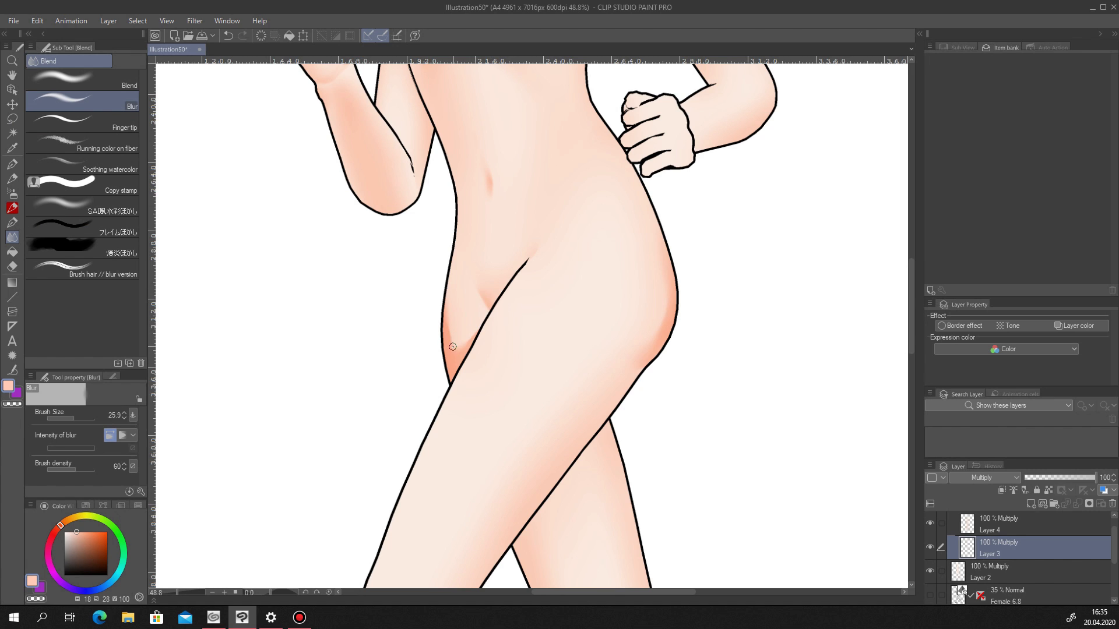
{"action": "scroll", "coordinate": [477, 345], "scroll_direction": "down", "scroll_amount": 12}
{"action": "scroll", "coordinate": [524, 337], "scroll_direction": "up", "scroll_amount": 11}
{"action": "left_click_drag", "start_coordinate": [65, 419], "coordinate": [80, 419]}
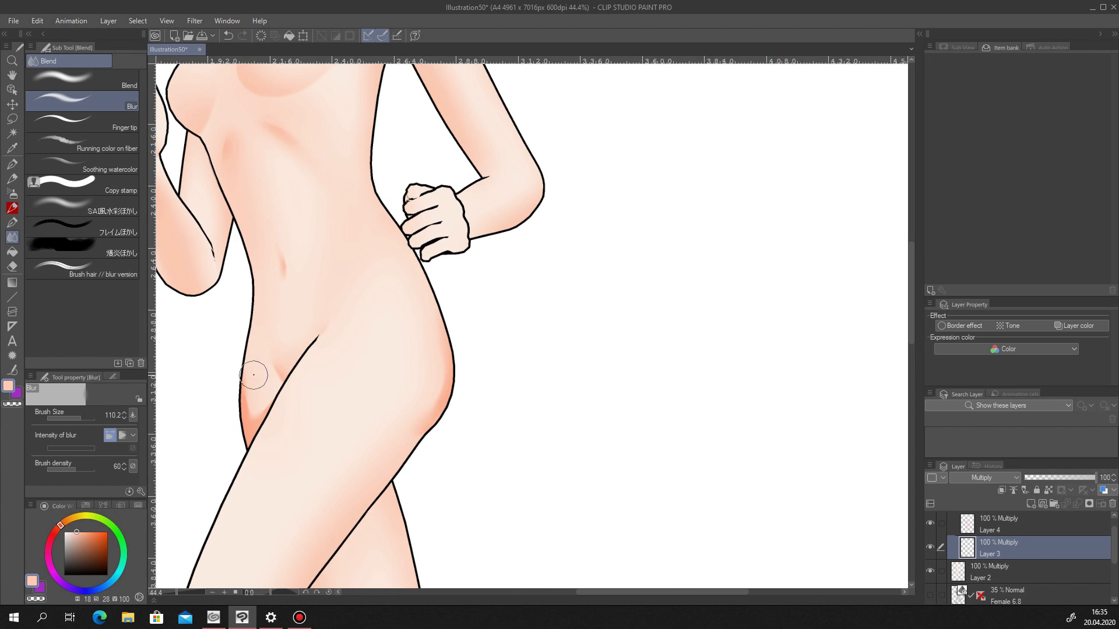
Check the whole shaded figure and save the illustration.
{"action": "scroll", "coordinate": [249, 449], "scroll_direction": "down", "scroll_amount": 6}
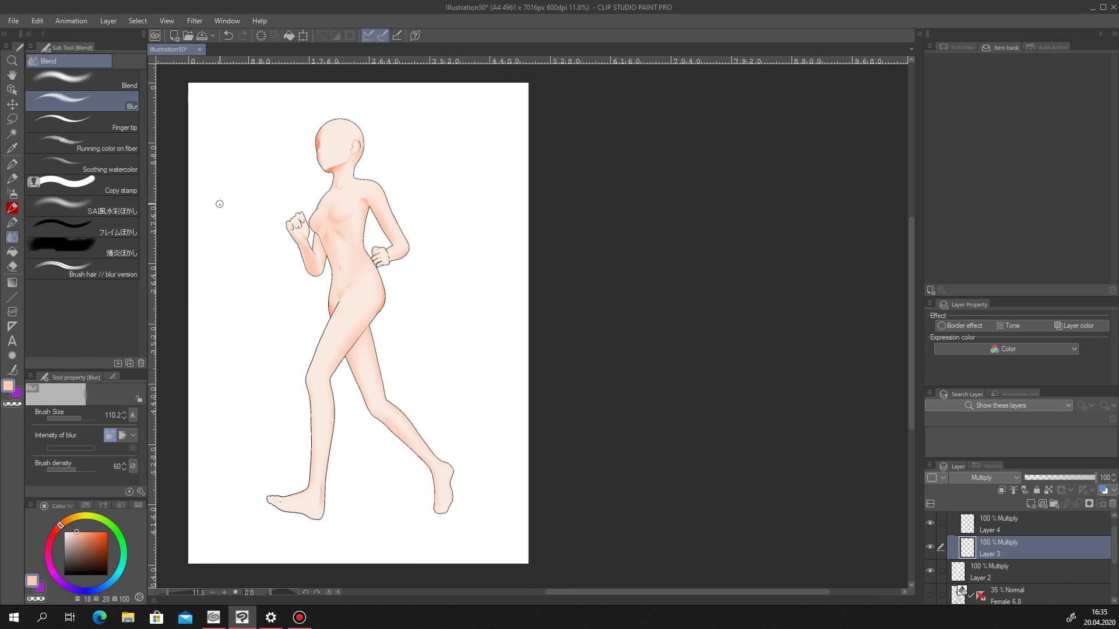
{"action": "scroll", "coordinate": [342, 285], "scroll_direction": "up", "scroll_amount": 2}
{"action": "scroll", "coordinate": [358, 316], "scroll_direction": "down", "scroll_amount": 3}
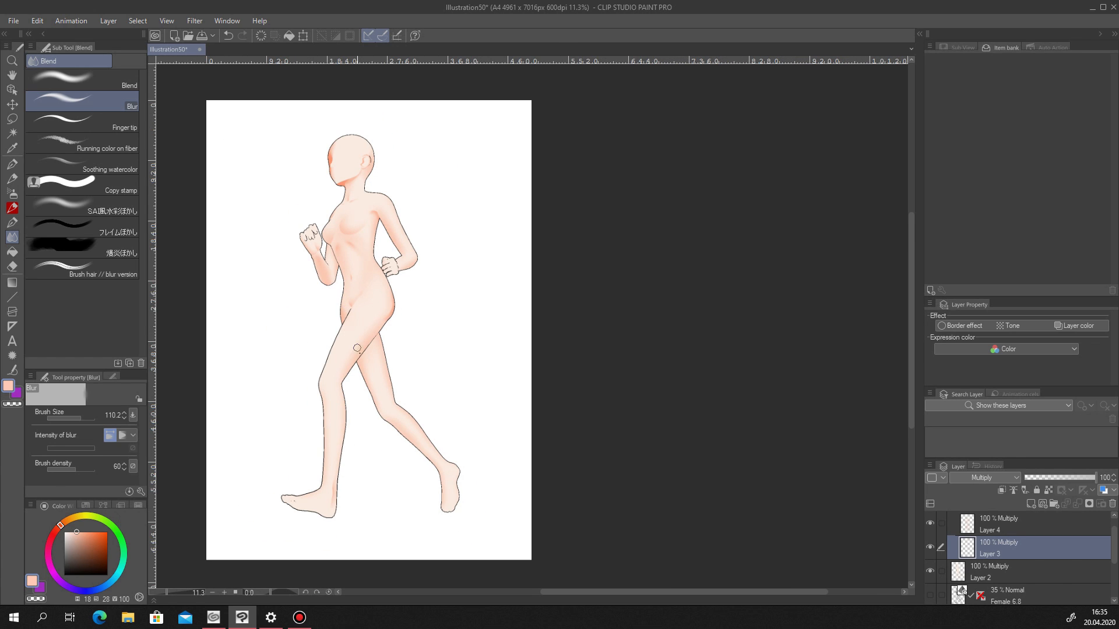
{"action": "left_click", "coordinate": [203, 37]}
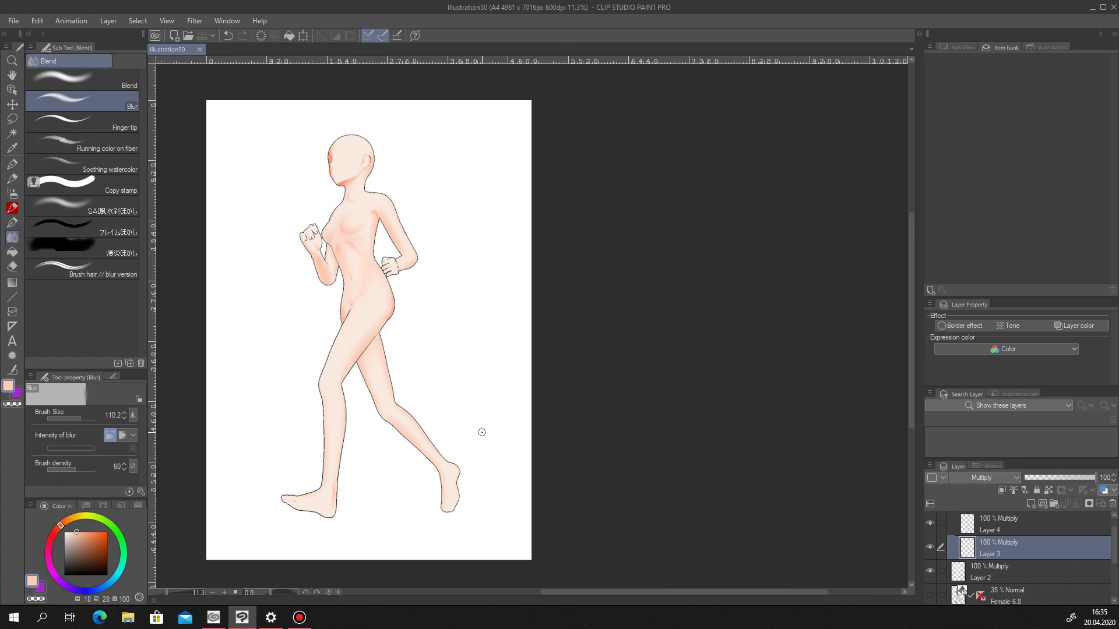
{"action": "left_click", "coordinate": [481, 433], "text": "alt"}
{"action": "scroll", "coordinate": [408, 430], "scroll_direction": "up", "scroll_amount": 4}
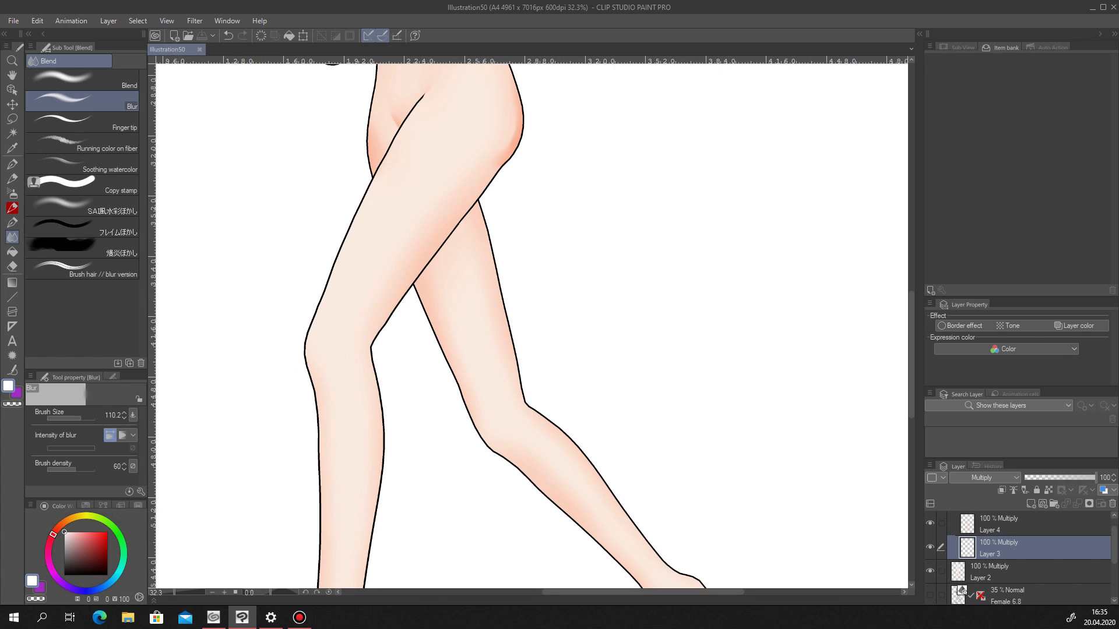
{"action": "scroll", "coordinate": [793, 440], "scroll_direction": "up", "scroll_amount": 2}
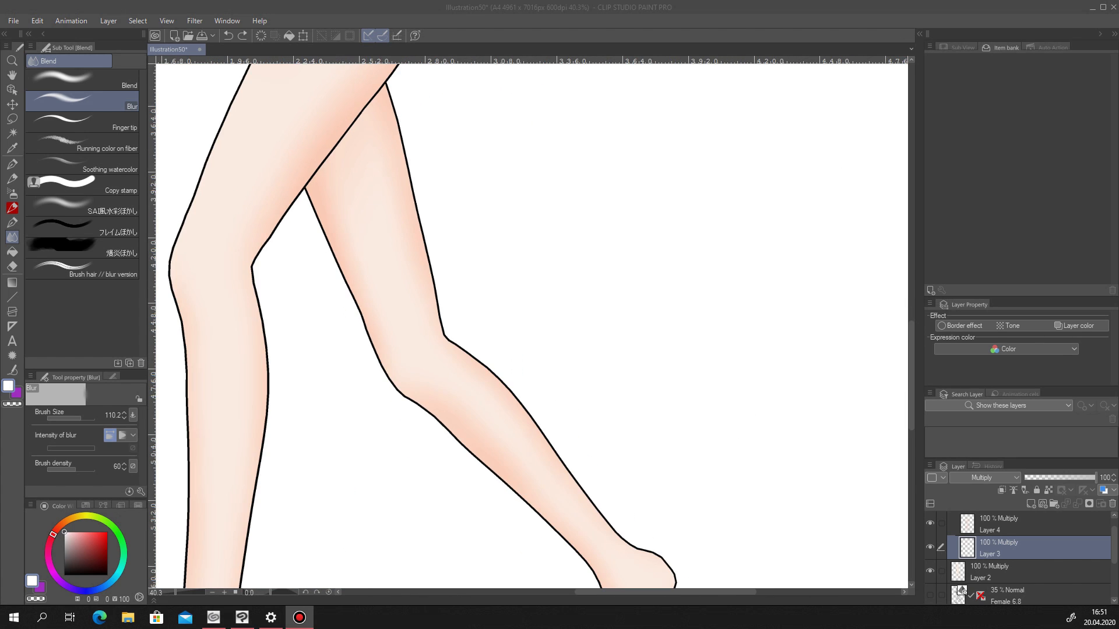
Using the 3D figure as a guide, lasso the front foot's sole on Layer 3, fill it with peach from the color set, and deselect.
{"action": "mouse_move", "coordinate": [637, 5]}
{"action": "scroll", "coordinate": [505, 345], "scroll_direction": "down", "scroll_amount": 5}
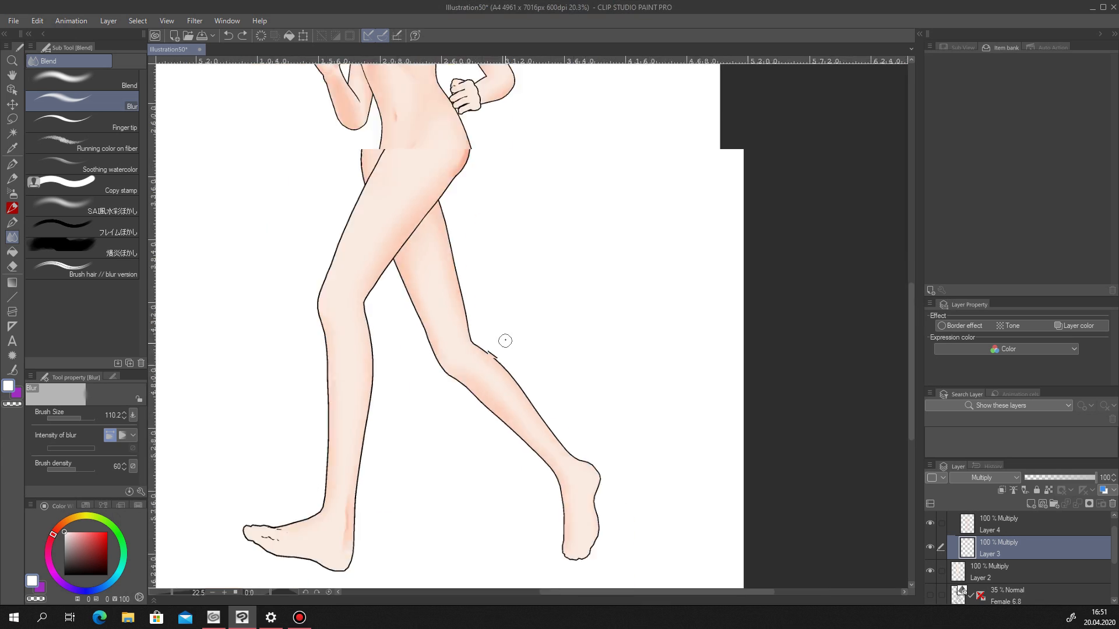
{"action": "scroll", "coordinate": [396, 385], "scroll_direction": "up", "scroll_amount": 8}
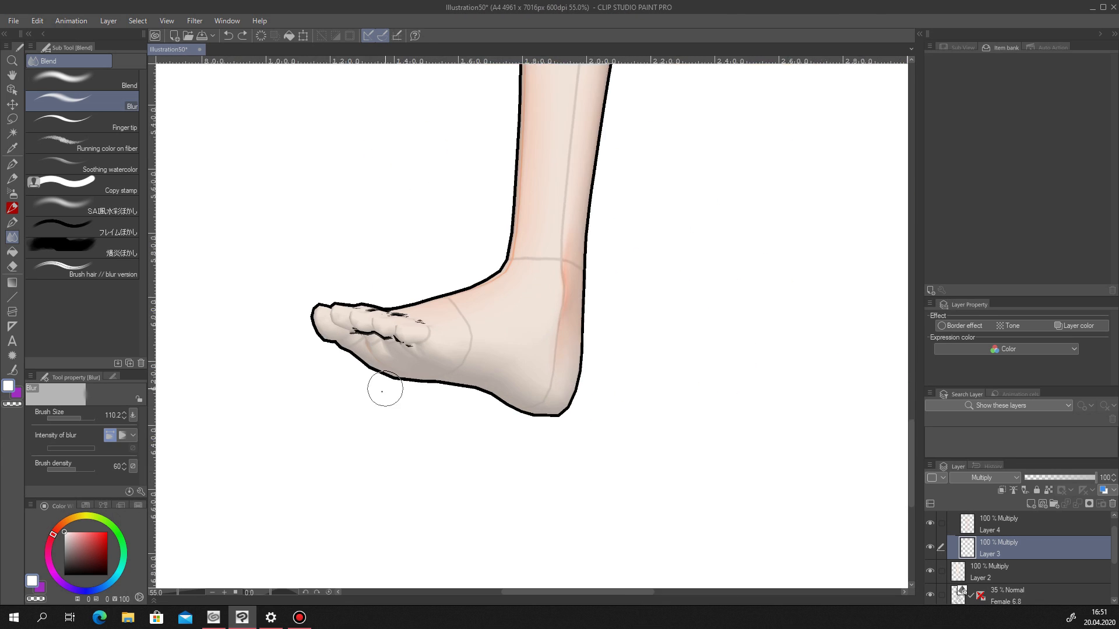
{"action": "key", "text": "m"}
{"action": "left_click_drag", "start_coordinate": [661, 393], "coordinate": [470, 323]}
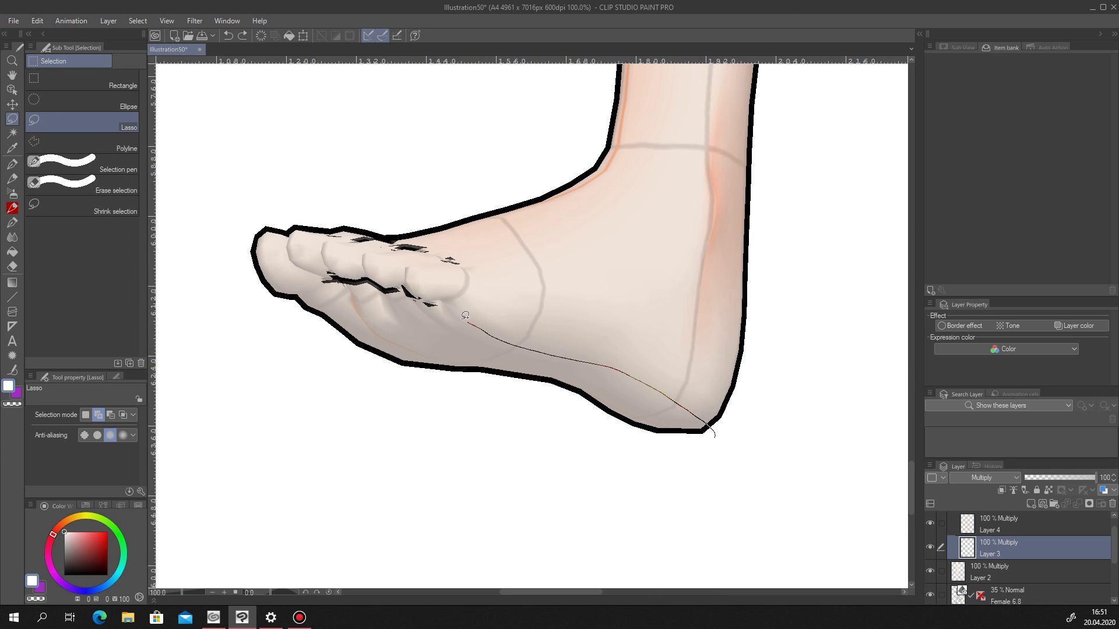
{"action": "mouse_move", "coordinate": [386, 290]}
{"action": "left_mouse_down"}
{"action": "mouse_move", "coordinate": [352, 372]}
{"action": "mouse_move", "coordinate": [690, 469]}
{"action": "left_mouse_up"}
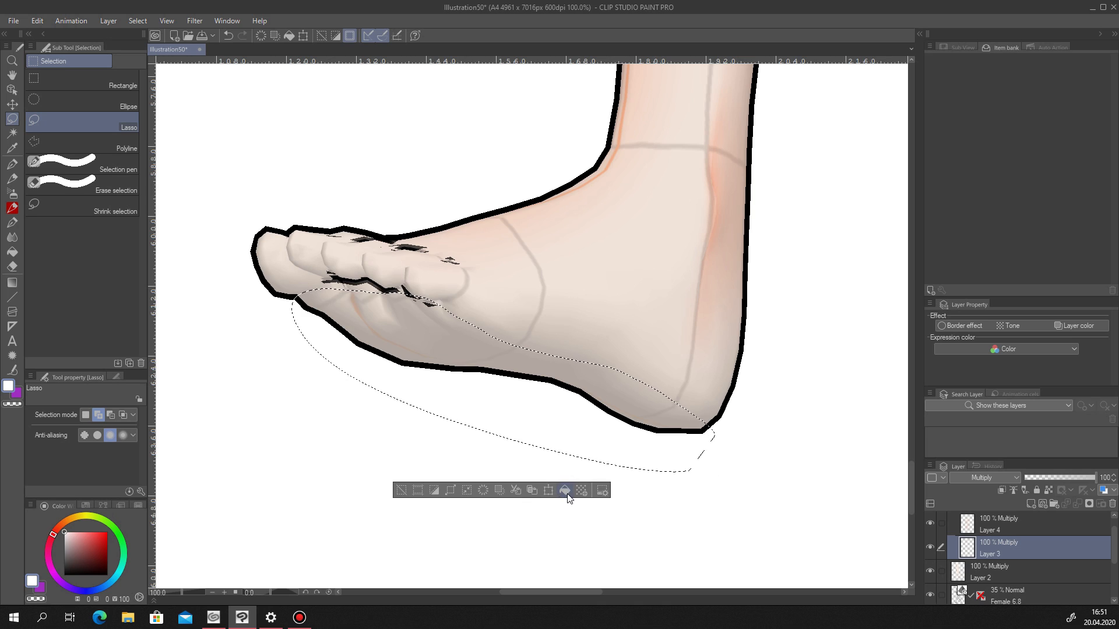
{"action": "left_click", "coordinate": [85, 506]}
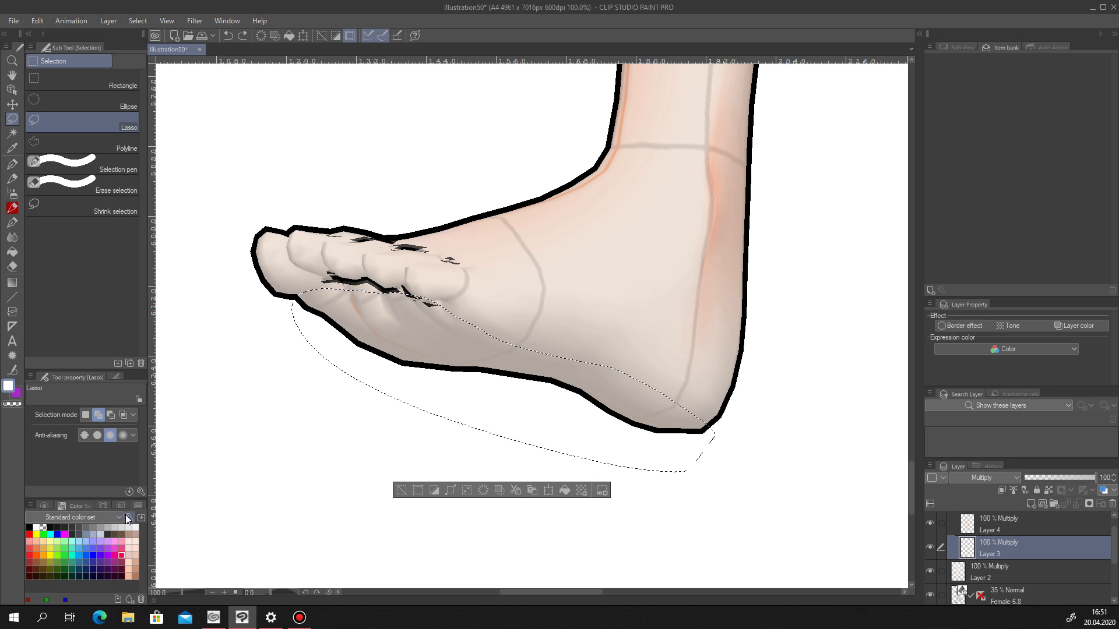
{"action": "left_click", "coordinate": [117, 508]}
{"action": "left_click", "coordinate": [29, 516]}
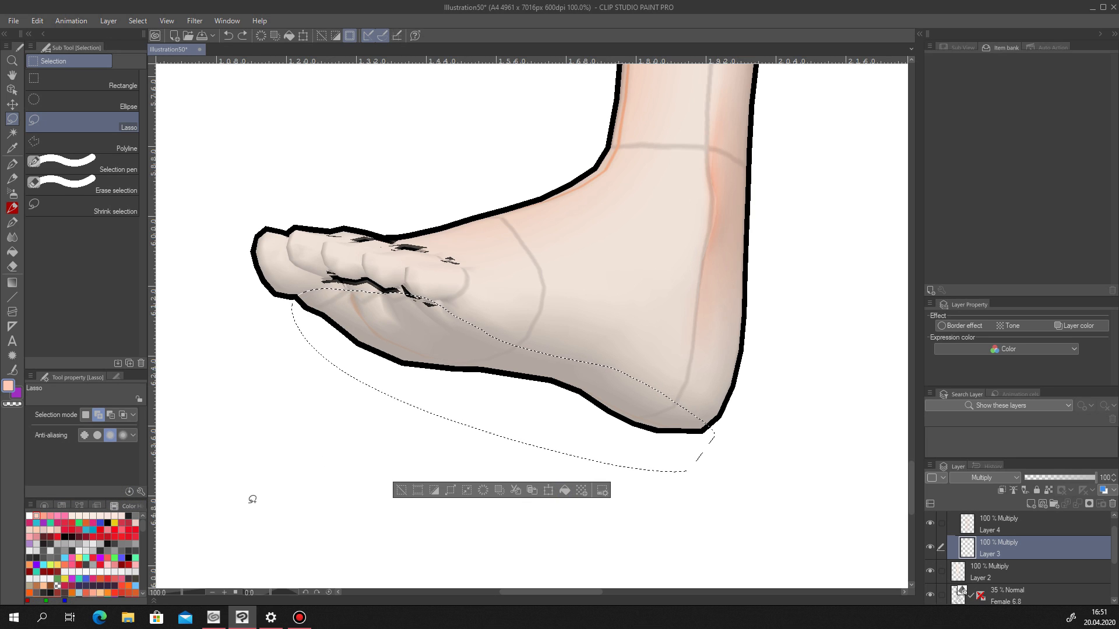
{"action": "left_click", "coordinate": [564, 492]}
{"action": "scroll", "coordinate": [431, 447], "scroll_direction": "down", "scroll_amount": 2}
{"action": "left_click", "coordinate": [930, 594]}
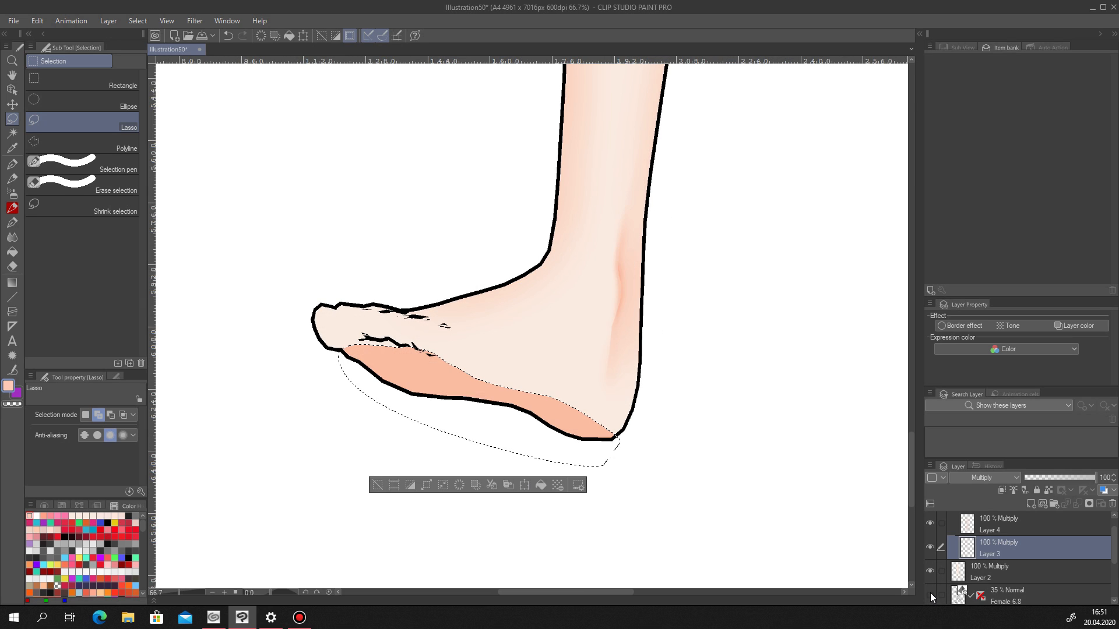
{"action": "left_click", "coordinate": [380, 484]}
Try to blur the upper edge of the front foot's sole shadow with the Blur tool at size 110.2 and undo the strokes.
{"action": "left_click", "coordinate": [12, 253]}
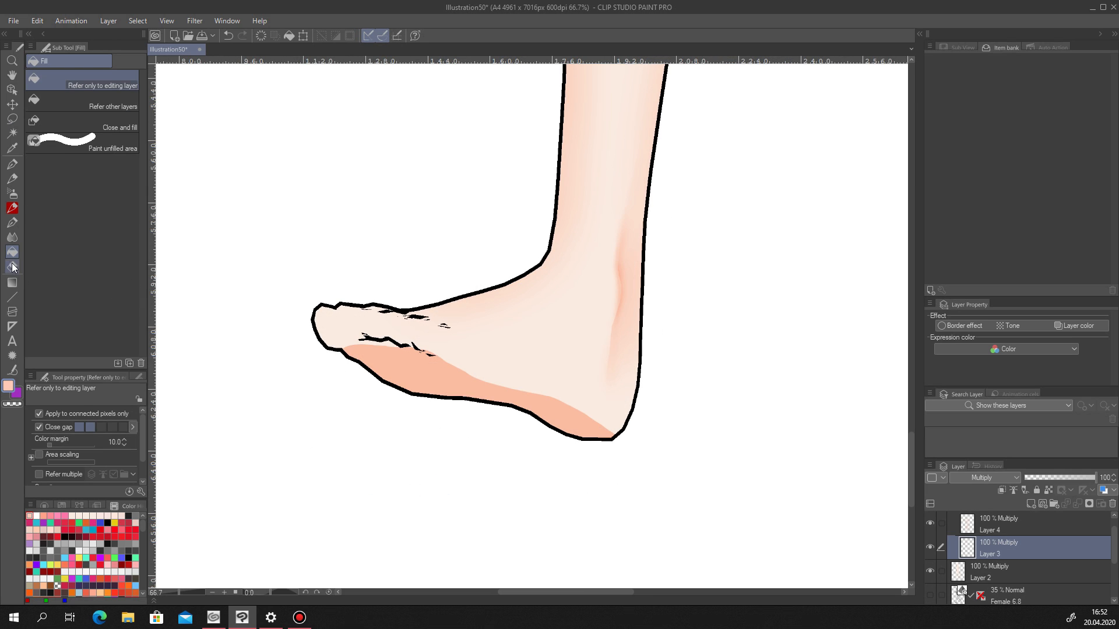
{"action": "left_click", "coordinate": [12, 267]}
{"action": "left_click", "coordinate": [12, 237]}
{"action": "mouse_move", "coordinate": [482, 376]}
{"action": "left_mouse_down"}
{"action": "mouse_move", "coordinate": [621, 445]}
{"action": "mouse_move", "coordinate": [597, 444]}
{"action": "mouse_move", "coordinate": [546, 404]}
{"action": "mouse_move", "coordinate": [628, 449]}
{"action": "left_mouse_up"}
{"action": "key", "text": "ctrl+z"}
{"action": "key", "text": "ctrl+z"}
{"action": "key", "text": "ctrl+z"}
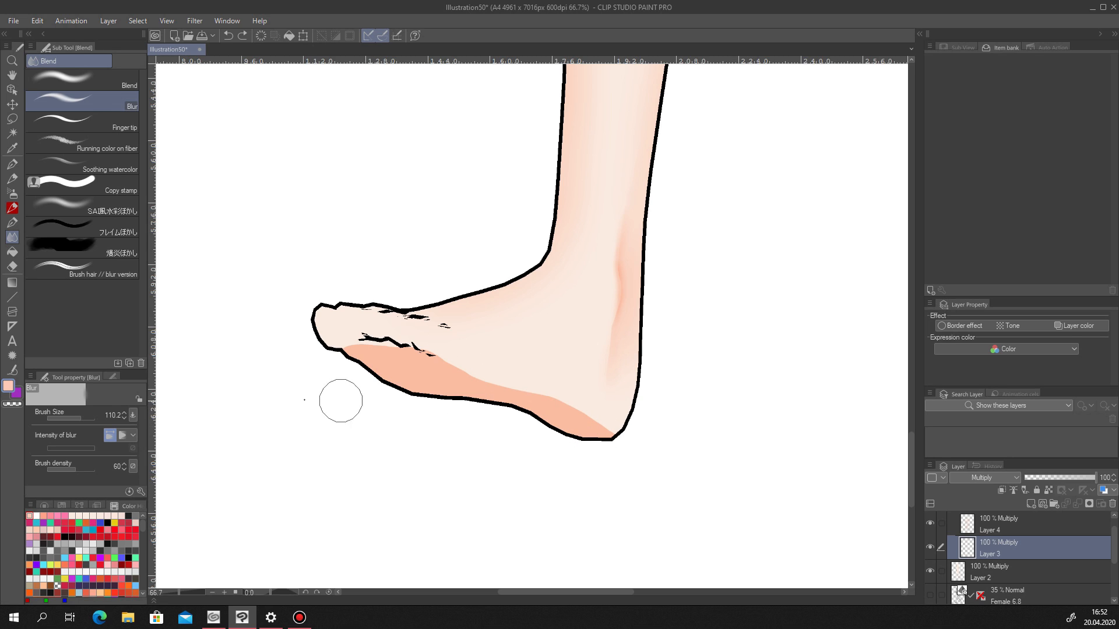
Blend the upper edge of the front foot's sole shadow on Layer 3 with the Blur tool, reducing its size to 76.7.
{"action": "mouse_move", "coordinate": [456, 369]}
{"action": "left_mouse_down"}
{"action": "mouse_move", "coordinate": [585, 399]}
{"action": "mouse_move", "coordinate": [603, 428]}
{"action": "mouse_move", "coordinate": [542, 401]}
{"action": "mouse_move", "coordinate": [581, 409]}
{"action": "mouse_move", "coordinate": [549, 405]}
{"action": "mouse_move", "coordinate": [617, 447]}
{"action": "left_mouse_up"}
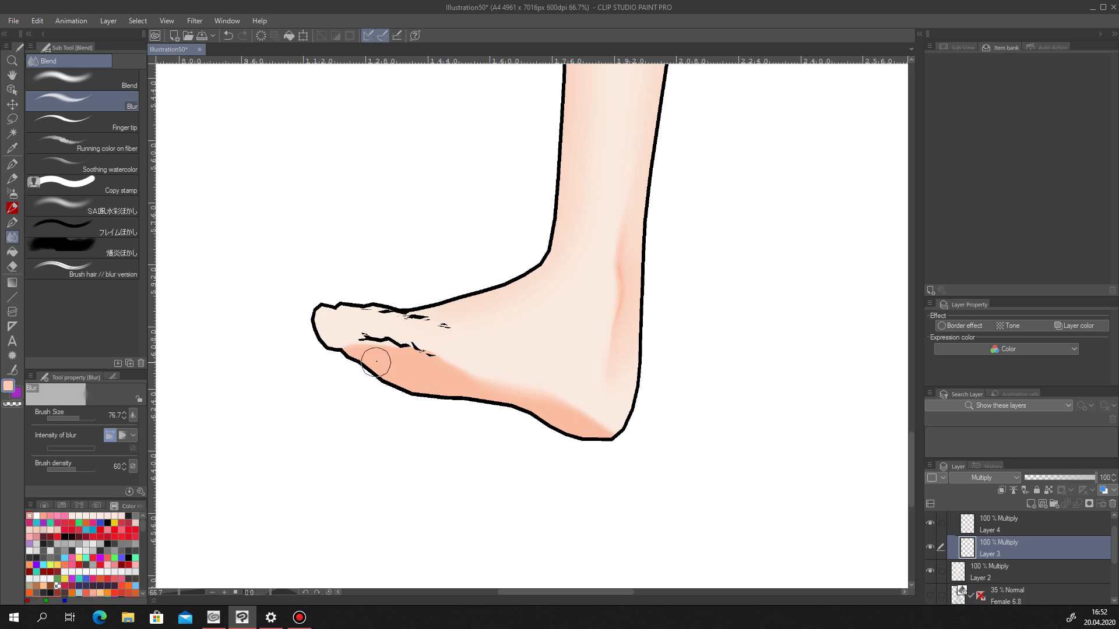
{"action": "scroll", "coordinate": [482, 436], "scroll_direction": "down", "scroll_amount": 3}
{"action": "scroll", "coordinate": [469, 429], "scroll_direction": "up", "scroll_amount": 3}
{"action": "scroll", "coordinate": [536, 432], "scroll_direction": "down", "scroll_amount": 5}
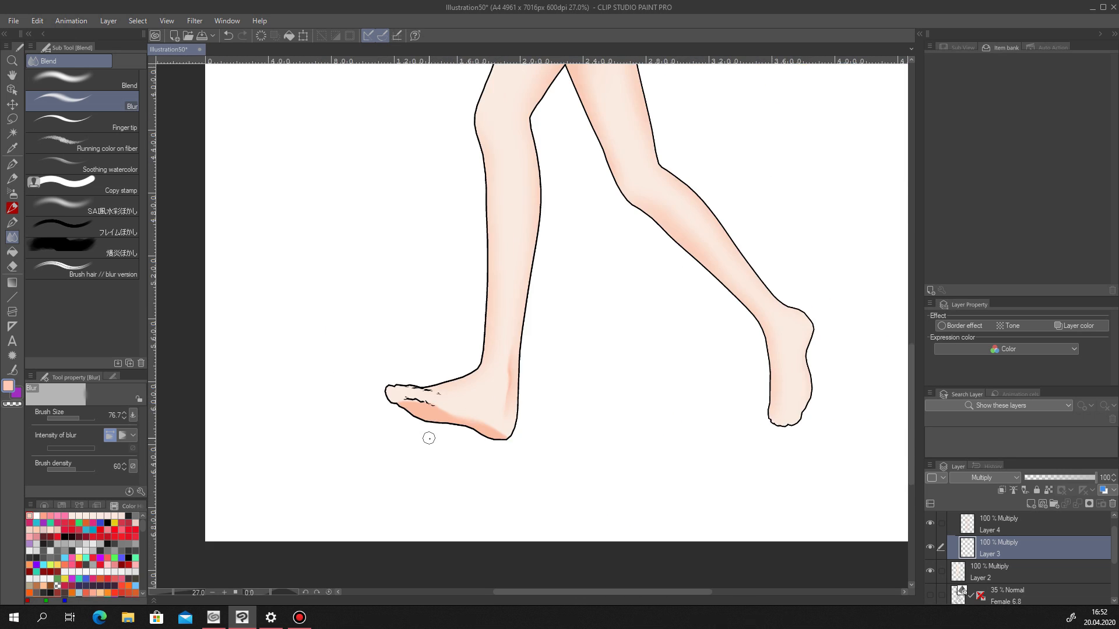
Following the 3D figure, lasso the front and lower edges of the front foot's five toes on Layer 3, fill them with peach, and deselect.
{"action": "scroll", "coordinate": [475, 415], "scroll_direction": "up", "scroll_amount": 3}
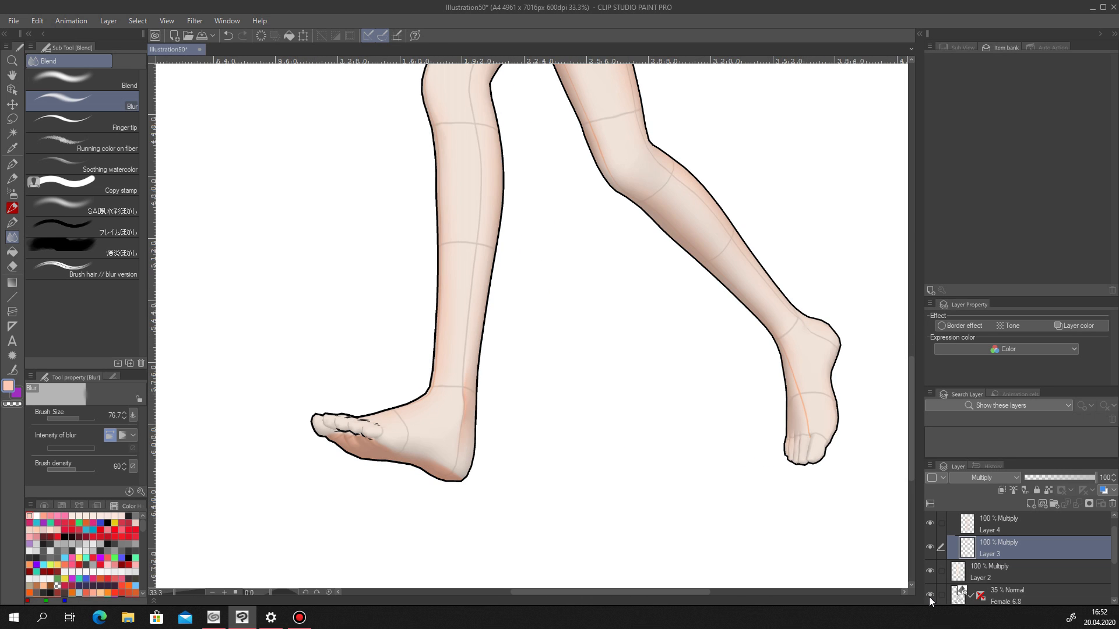
{"action": "scroll", "coordinate": [317, 445], "scroll_direction": "up", "scroll_amount": 5}
{"action": "left_click", "coordinate": [16, 120]}
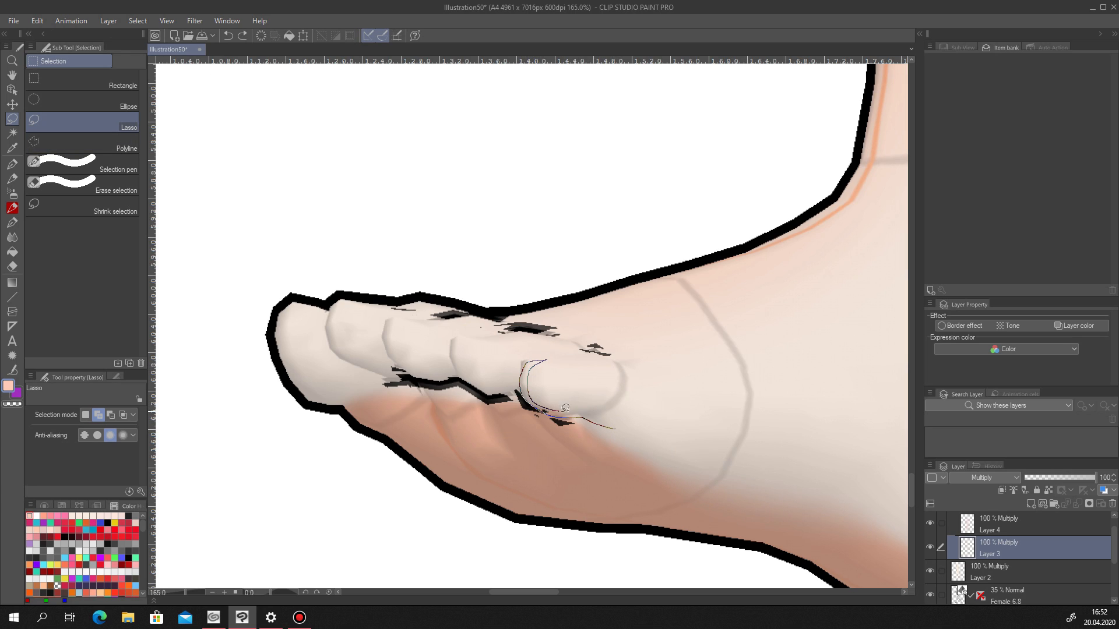
{"action": "left_click_drag", "start_coordinate": [627, 420], "coordinate": [525, 389]}
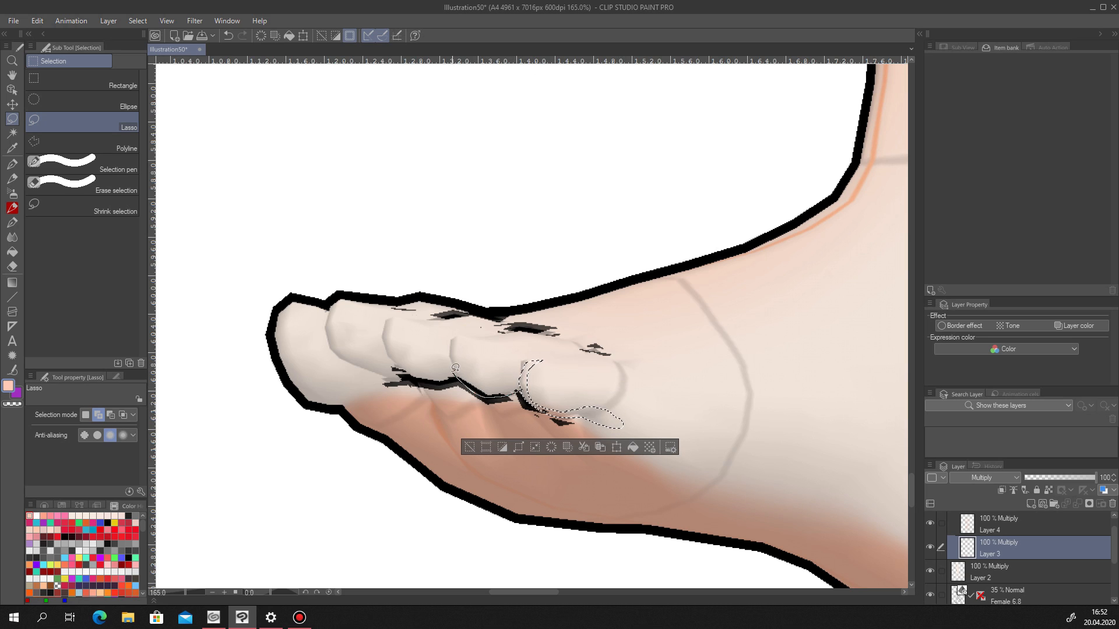
{"action": "left_click_drag", "start_coordinate": [526, 384], "coordinate": [525, 387]}
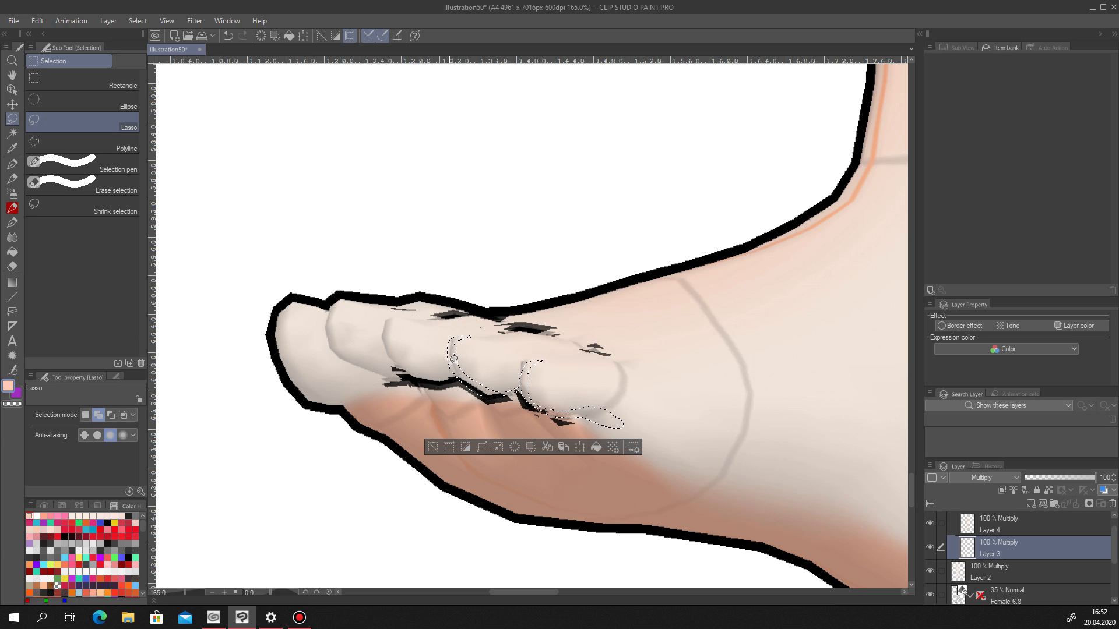
{"action": "mouse_move", "coordinate": [446, 376]}
{"action": "left_mouse_down"}
{"action": "mouse_move", "coordinate": [337, 351]}
{"action": "mouse_move", "coordinate": [330, 307]}
{"action": "mouse_move", "coordinate": [349, 295]}
{"action": "mouse_move", "coordinate": [337, 336]}
{"action": "mouse_move", "coordinate": [385, 356]}
{"action": "mouse_move", "coordinate": [358, 390]}
{"action": "mouse_move", "coordinate": [307, 394]}
{"action": "mouse_move", "coordinate": [274, 339]}
{"action": "mouse_move", "coordinate": [296, 296]}
{"action": "mouse_move", "coordinate": [292, 332]}
{"action": "mouse_move", "coordinate": [338, 380]}
{"action": "mouse_move", "coordinate": [375, 372]}
{"action": "left_mouse_up"}
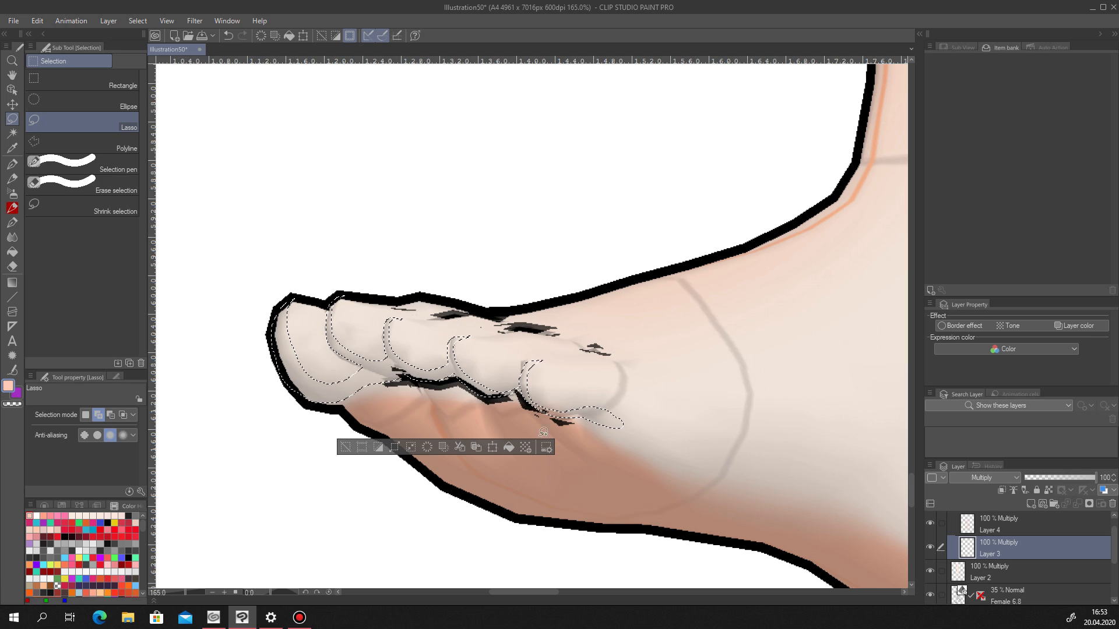
{"action": "left_click", "coordinate": [508, 447]}
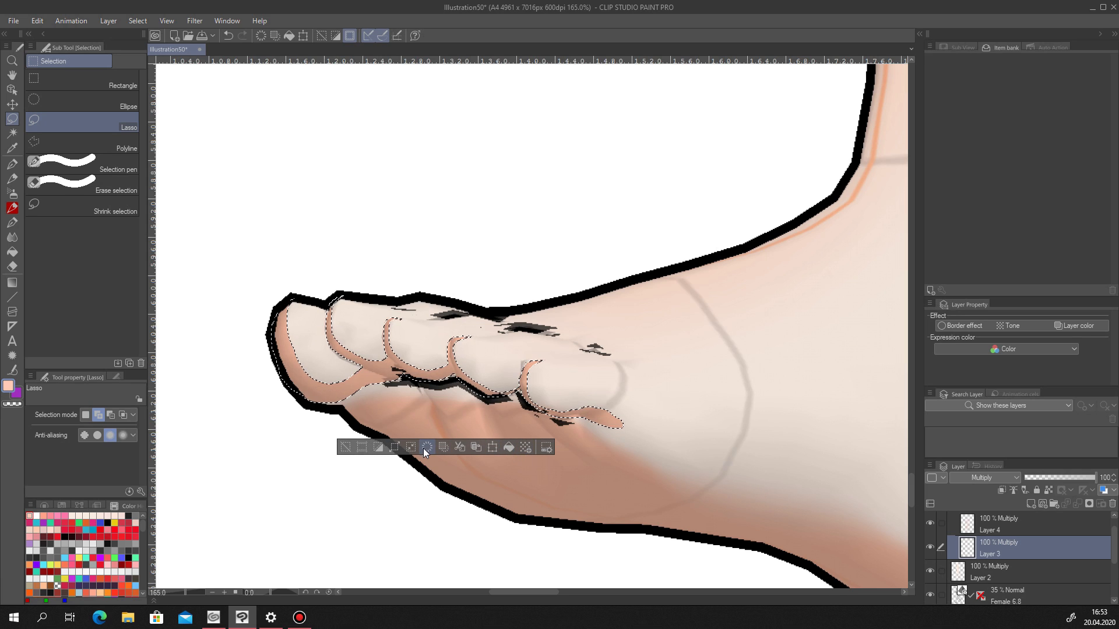
{"action": "left_click", "coordinate": [345, 448]}
Blend the toe shadows on Layer 3 with the Blur tool at size 22.9 and hide the 3D figure.
{"action": "left_click", "coordinate": [13, 237]}
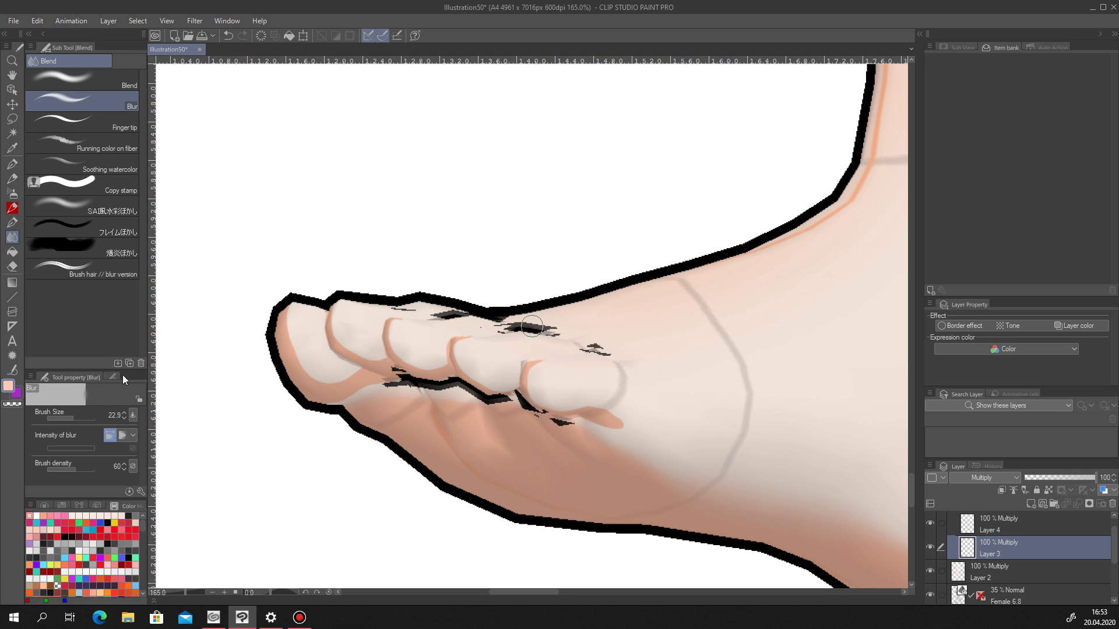
{"action": "left_click_drag", "start_coordinate": [290, 319], "coordinate": [300, 351]}
{"action": "mouse_move", "coordinate": [406, 325]}
{"action": "left_mouse_down"}
{"action": "mouse_move", "coordinate": [419, 363]}
{"action": "mouse_move", "coordinate": [477, 374]}
{"action": "left_mouse_up"}
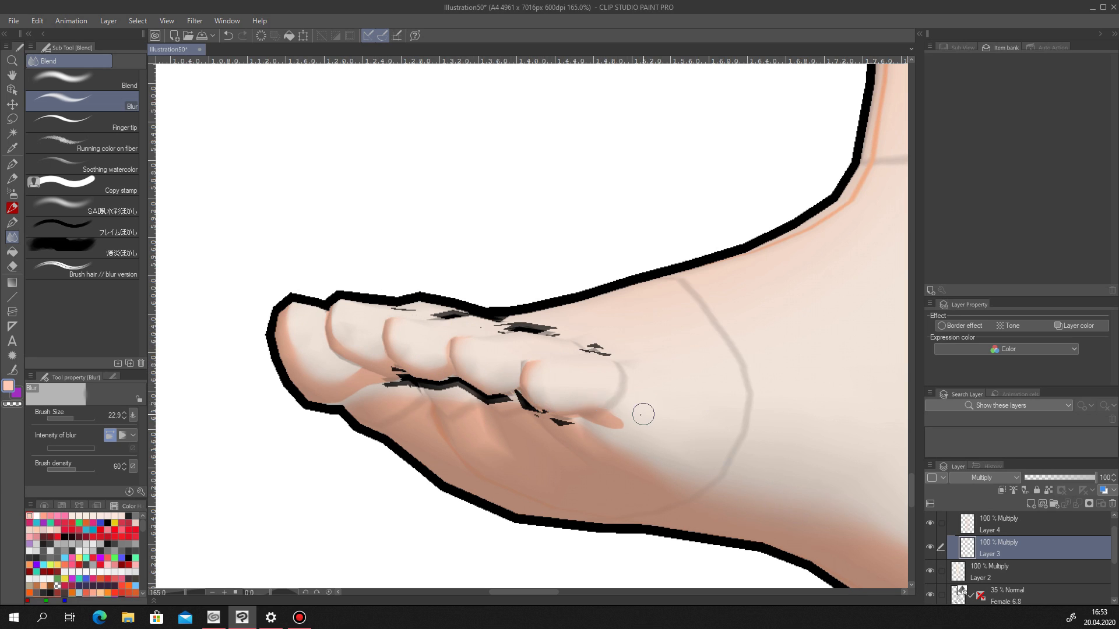
{"action": "scroll", "coordinate": [615, 417], "scroll_direction": "down", "scroll_amount": 8}
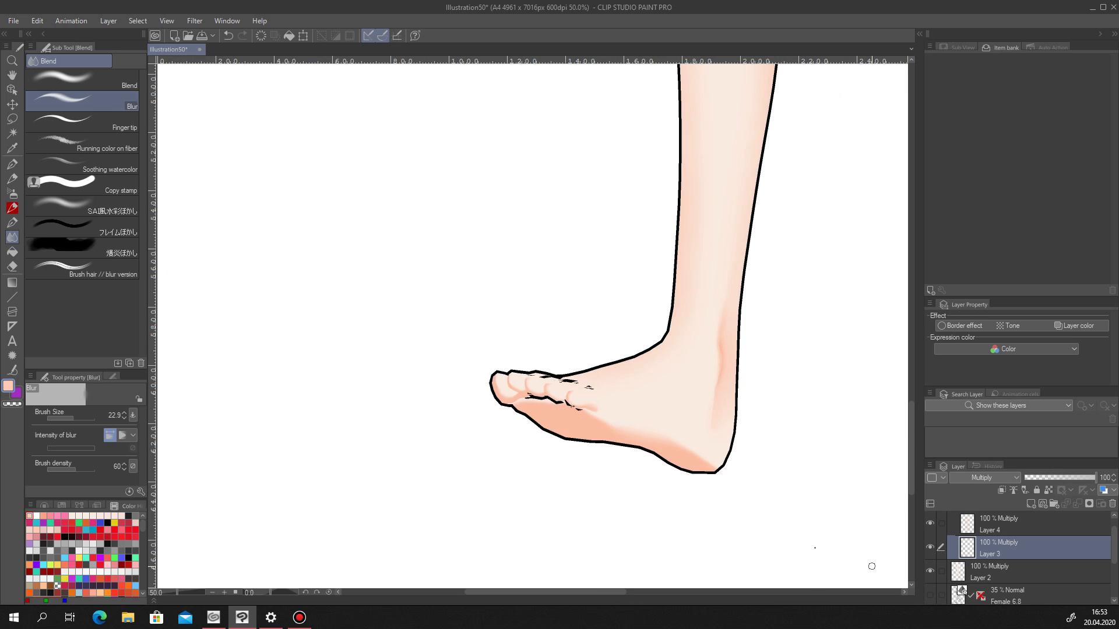
On Layer 4, lasso the strip beneath the front foot's toes, fill it with peach, and blend it with the Blur tool at size 22.9.
{"action": "scroll", "coordinate": [384, 437], "scroll_direction": "up", "scroll_amount": 3}
{"action": "scroll", "coordinate": [384, 436], "scroll_direction": "up", "scroll_amount": 5}
{"action": "key", "text": "m"}
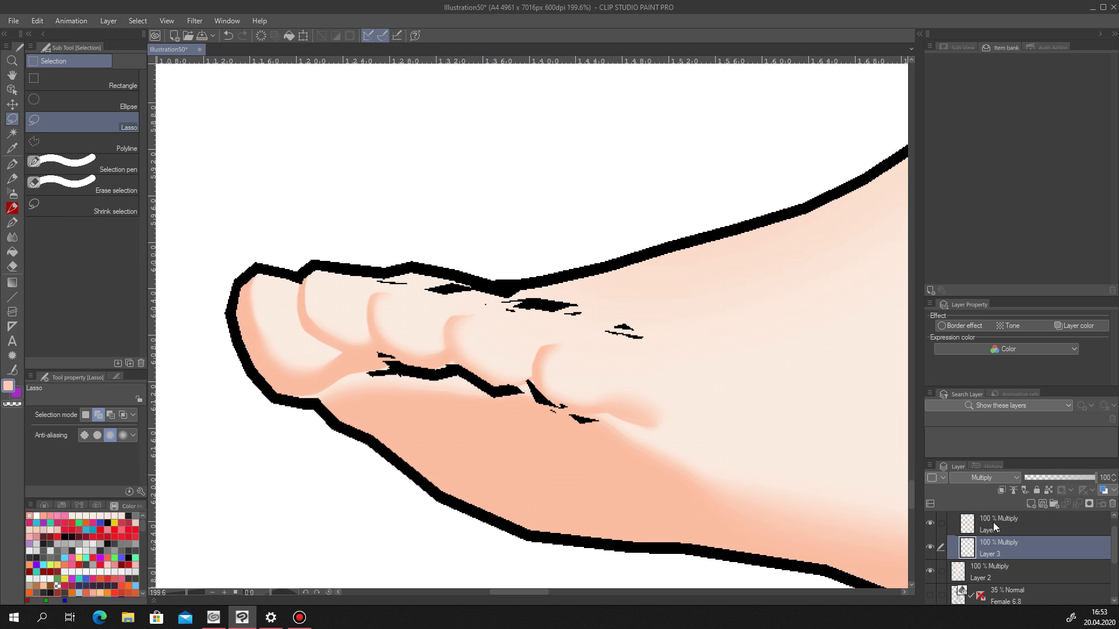
{"action": "key", "text": "alt+]"}
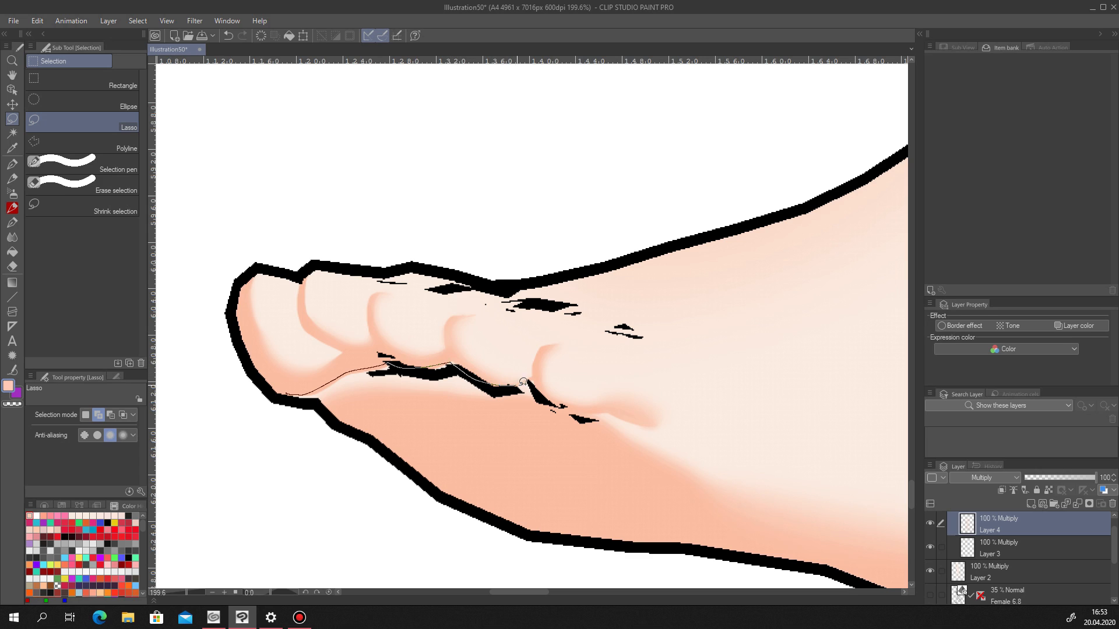
{"action": "mouse_move", "coordinate": [648, 424]}
{"action": "left_mouse_down"}
{"action": "mouse_move", "coordinate": [512, 402]}
{"action": "mouse_move", "coordinate": [330, 401]}
{"action": "mouse_move", "coordinate": [489, 408]}
{"action": "mouse_move", "coordinate": [664, 437]}
{"action": "mouse_move", "coordinate": [511, 403]}
{"action": "mouse_move", "coordinate": [321, 404]}
{"action": "mouse_move", "coordinate": [357, 386]}
{"action": "mouse_move", "coordinate": [360, 364]}
{"action": "mouse_move", "coordinate": [453, 372]}
{"action": "left_mouse_up"}
{"action": "key", "text": "alt+Delete"}
{"action": "left_click", "coordinate": [372, 446]}
{"action": "left_click", "coordinate": [12, 237]}
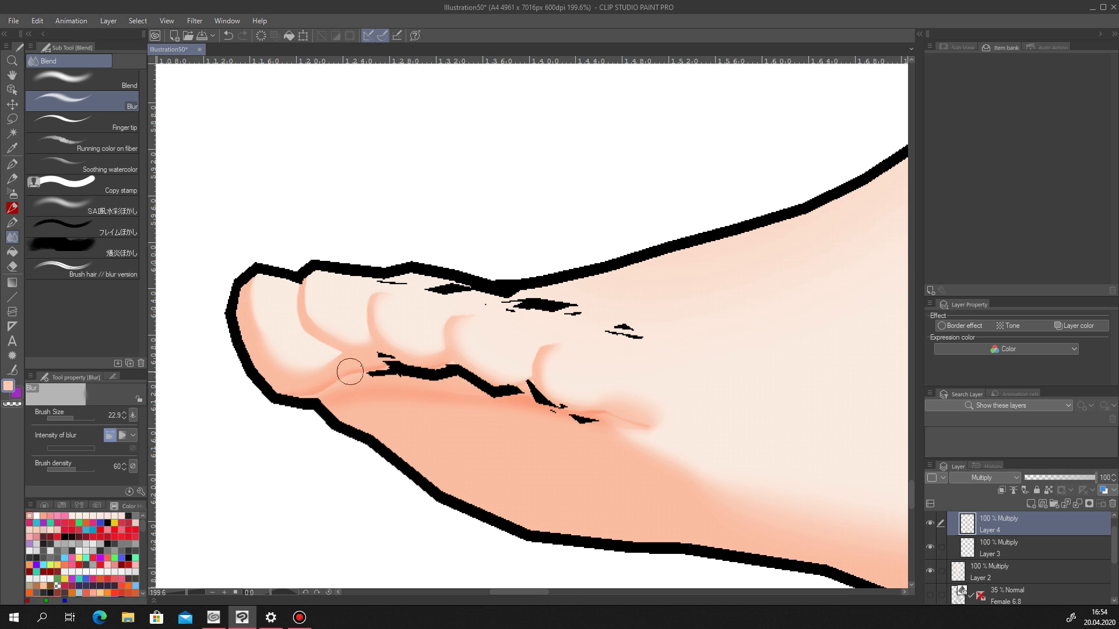
Lasso narrow shadows along the lower edges of the front foot's smaller toes on Layer 4 and fill them with peach.
{"action": "scroll", "coordinate": [450, 420], "scroll_direction": "down", "scroll_amount": 6}
{"action": "scroll", "coordinate": [449, 420], "scroll_direction": "up", "scroll_amount": 8}
{"action": "key", "text": "m"}
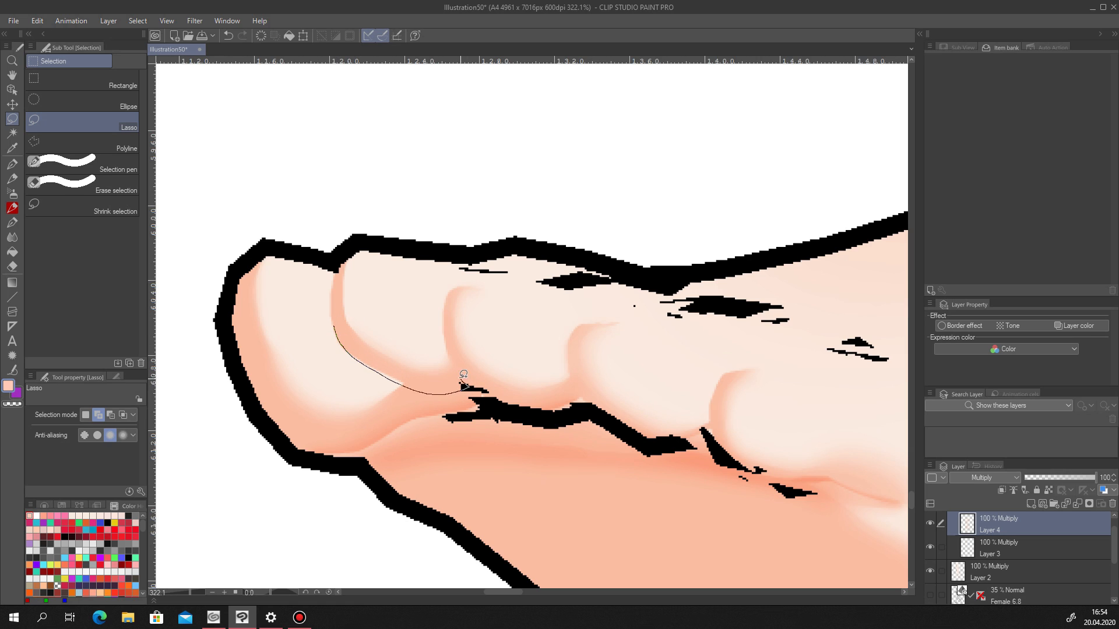
{"action": "left_click_drag", "start_coordinate": [382, 356], "coordinate": [338, 331]}
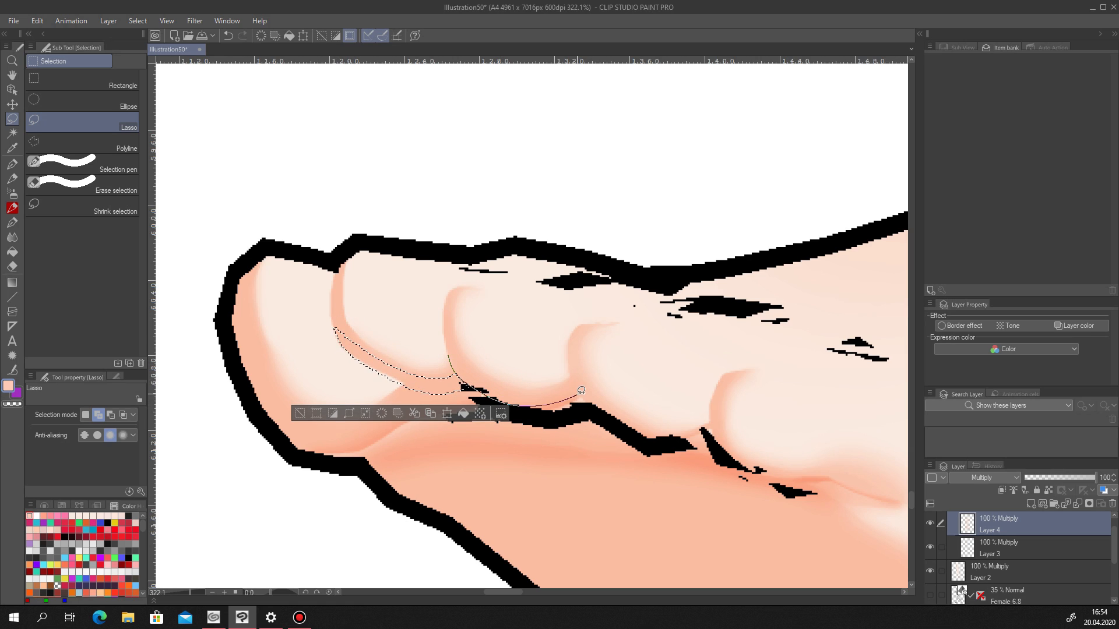
{"action": "mouse_move", "coordinate": [583, 399]}
{"action": "left_mouse_down"}
{"action": "mouse_move", "coordinate": [498, 395]}
{"action": "mouse_move", "coordinate": [448, 349]}
{"action": "mouse_move", "coordinate": [504, 385]}
{"action": "mouse_move", "coordinate": [581, 388]}
{"action": "left_mouse_up"}
{"action": "mouse_move", "coordinate": [712, 430]}
{"action": "left_mouse_down"}
{"action": "mouse_move", "coordinate": [582, 398]}
{"action": "mouse_move", "coordinate": [705, 426]}
{"action": "left_mouse_up"}
{"action": "scroll", "coordinate": [708, 429], "scroll_direction": "down", "scroll_amount": 4}
{"action": "scroll", "coordinate": [640, 420], "scroll_direction": "up", "scroll_amount": 3}
{"action": "mouse_move", "coordinate": [596, 418]}
{"action": "left_mouse_down"}
{"action": "mouse_move", "coordinate": [568, 439]}
{"action": "mouse_move", "coordinate": [480, 420]}
{"action": "mouse_move", "coordinate": [523, 464]}
{"action": "mouse_move", "coordinate": [653, 426]}
{"action": "mouse_move", "coordinate": [633, 420]}
{"action": "mouse_move", "coordinate": [644, 447]}
{"action": "mouse_move", "coordinate": [700, 465]}
{"action": "mouse_move", "coordinate": [804, 469]}
{"action": "mouse_move", "coordinate": [629, 437]}
{"action": "mouse_move", "coordinate": [615, 387]}
{"action": "mouse_move", "coordinate": [664, 451]}
{"action": "mouse_move", "coordinate": [735, 450]}
{"action": "left_mouse_up"}
{"action": "scroll", "coordinate": [644, 438], "scroll_direction": "down", "scroll_amount": 4}
{"action": "scroll", "coordinate": [721, 443], "scroll_direction": "up", "scroll_amount": 5}
{"action": "scroll", "coordinate": [735, 450], "scroll_direction": "down", "scroll_amount": 3}
{"action": "scroll", "coordinate": [434, 370], "scroll_direction": "down", "scroll_amount": 4}
{"action": "scroll", "coordinate": [408, 388], "scroll_direction": "up", "scroll_amount": 2}
{"action": "scroll", "coordinate": [408, 388], "scroll_direction": "up", "scroll_amount": 4}
Lasso the area between the toes and the ball of the front foot, fill it with peach on Layer 3, and deselect.
{"action": "mouse_move", "coordinate": [341, 400]}
{"action": "left_mouse_down"}
{"action": "mouse_move", "coordinate": [579, 389]}
{"action": "mouse_move", "coordinate": [514, 348]}
{"action": "left_mouse_up"}
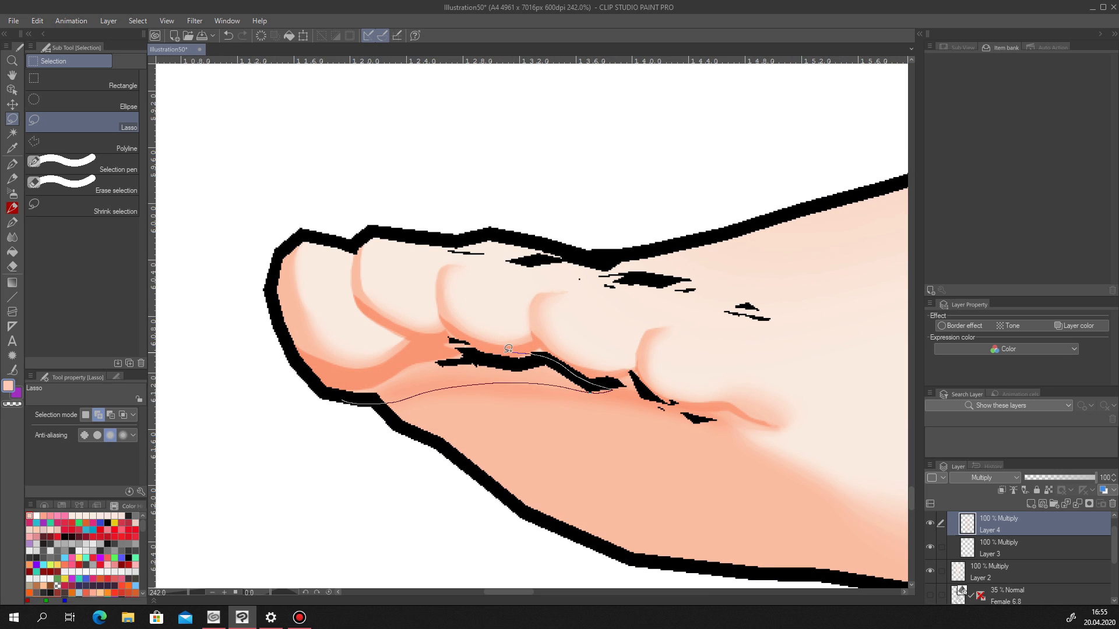
{"action": "left_click_drag", "start_coordinate": [329, 385], "coordinate": [338, 398]}
{"action": "key", "text": "alt+bracketleft"}
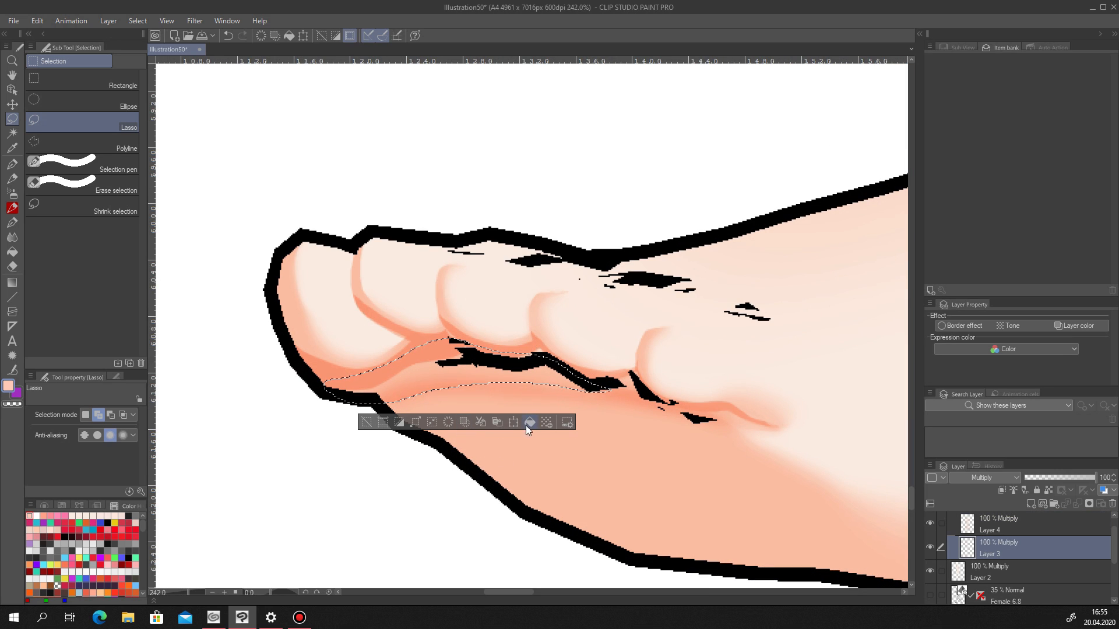
{"action": "left_click", "coordinate": [530, 424]}
{"action": "left_click", "coordinate": [368, 422]}
Blend the shadows beneath the toes with the Blur tool, switching to Layer 4 and reducing the brush size to 14.1.
{"action": "key", "text": "j"}
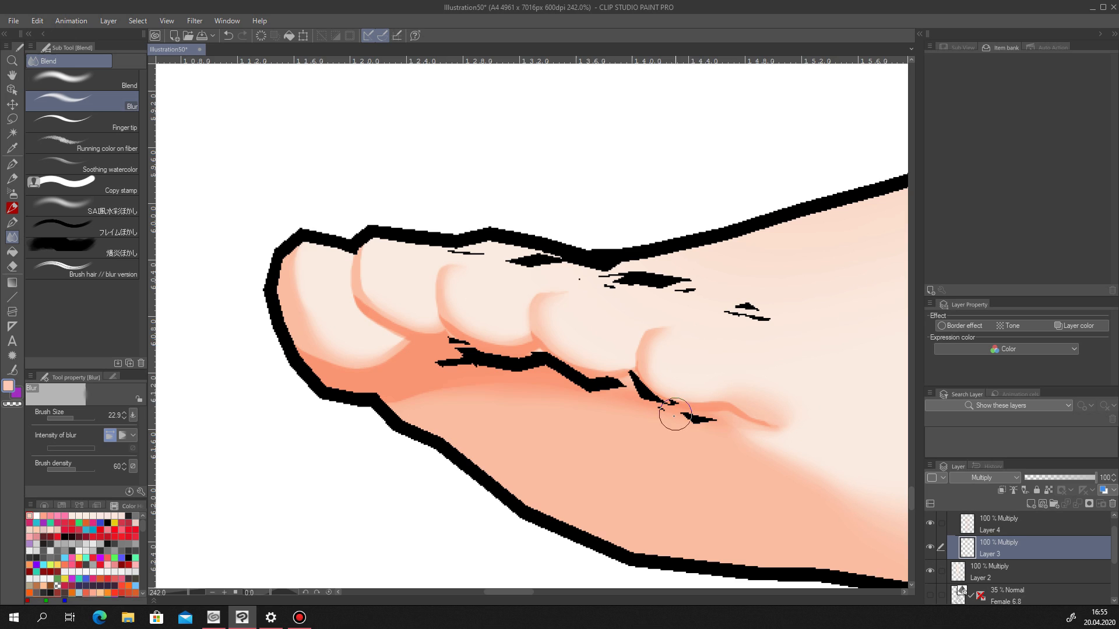
{"action": "left_click", "coordinate": [1015, 528]}
{"action": "left_click_drag", "start_coordinate": [433, 395], "coordinate": [407, 396]}
{"action": "left_click", "coordinate": [71, 419]}
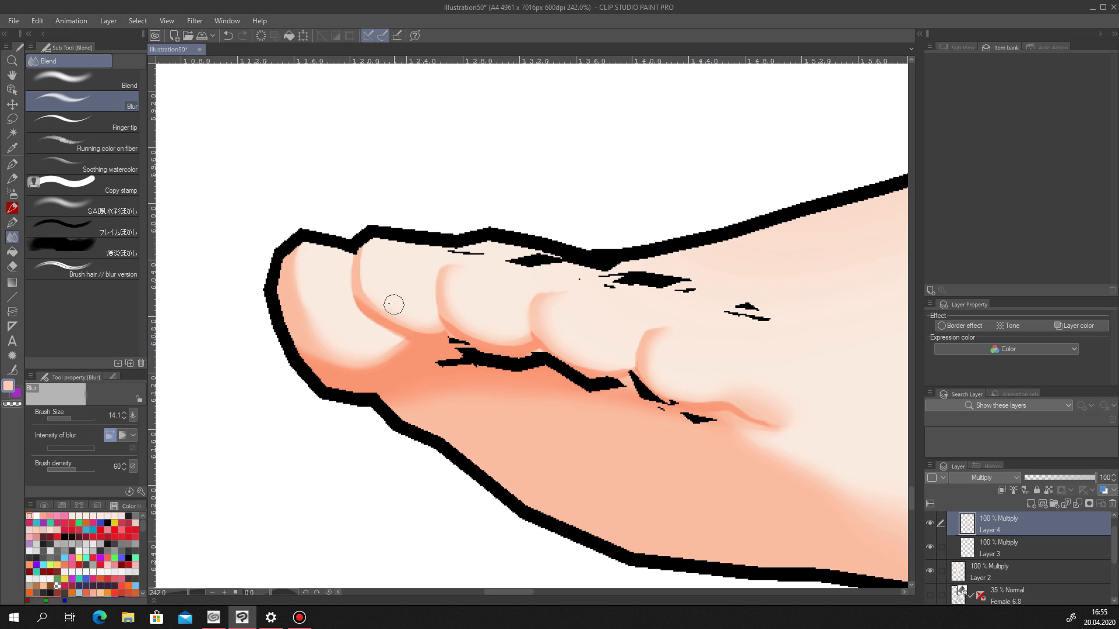
{"action": "scroll", "coordinate": [408, 324], "scroll_direction": "down", "scroll_amount": 4}
{"action": "scroll", "coordinate": [380, 361], "scroll_direction": "up", "scroll_amount": 4}
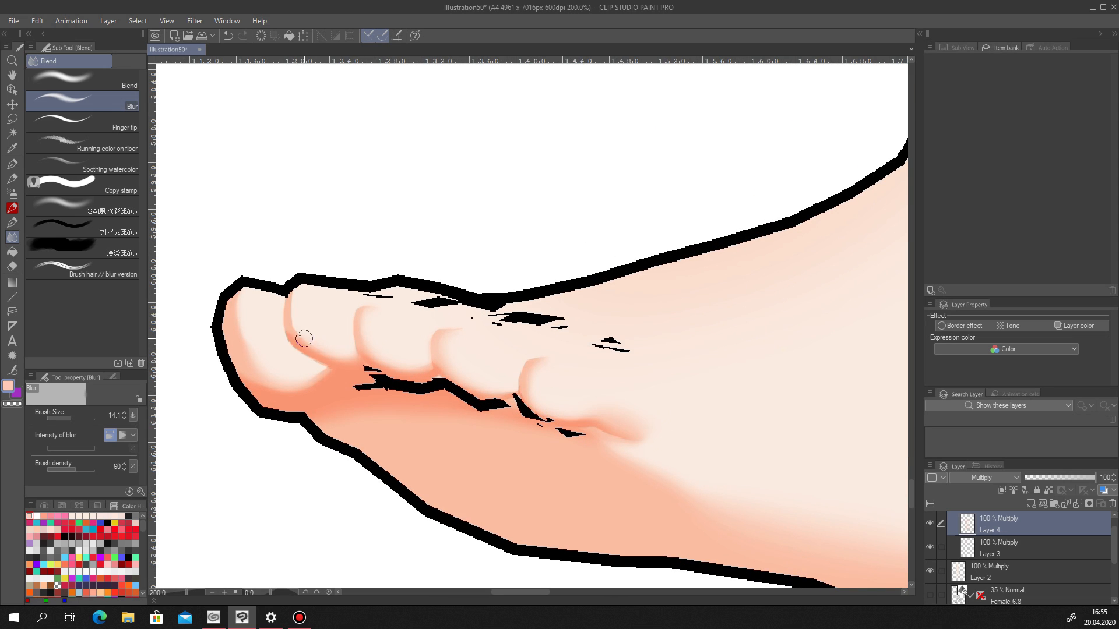
Lasso a thin strip along the upper edge of the front foot's sole shadow from heel to little toe and fill it on Layer 4.
{"action": "scroll", "coordinate": [254, 381], "scroll_direction": "down", "scroll_amount": 5}
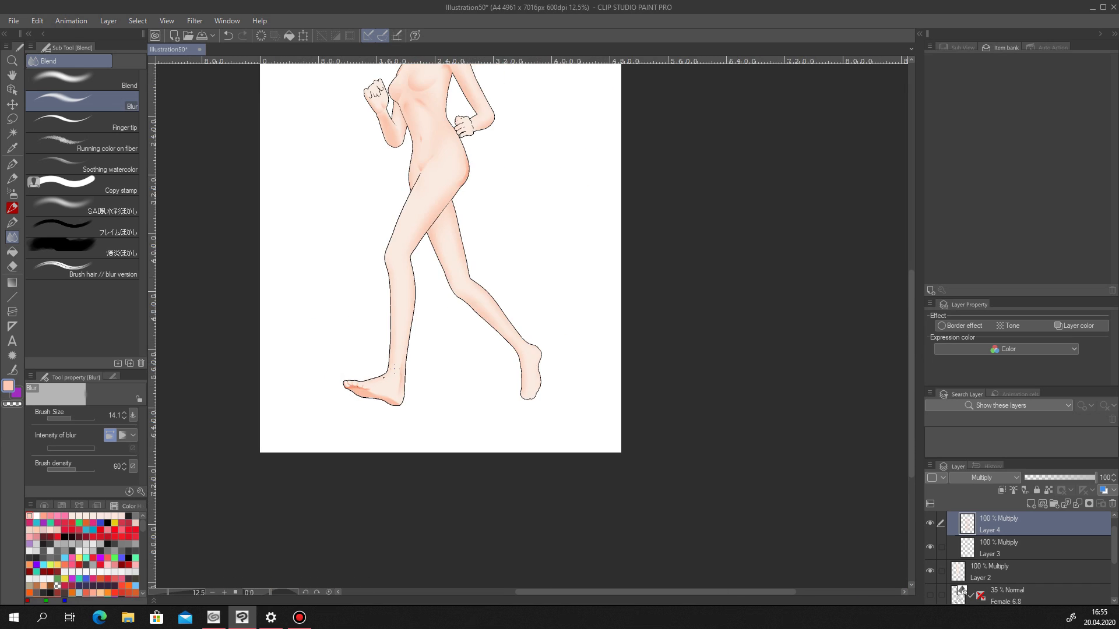
{"action": "scroll", "coordinate": [745, 527], "scroll_direction": "up", "scroll_amount": 4}
{"action": "key", "text": "m"}
{"action": "left_click_drag", "start_coordinate": [688, 541], "coordinate": [614, 483]}
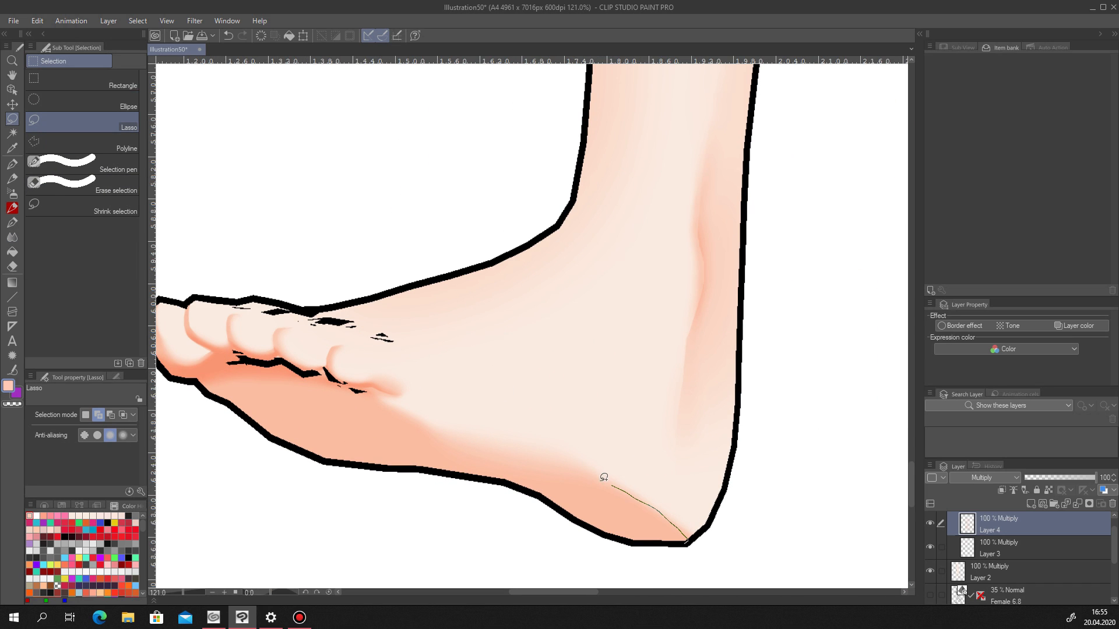
{"action": "left_click_drag", "start_coordinate": [437, 432], "coordinate": [371, 382]}
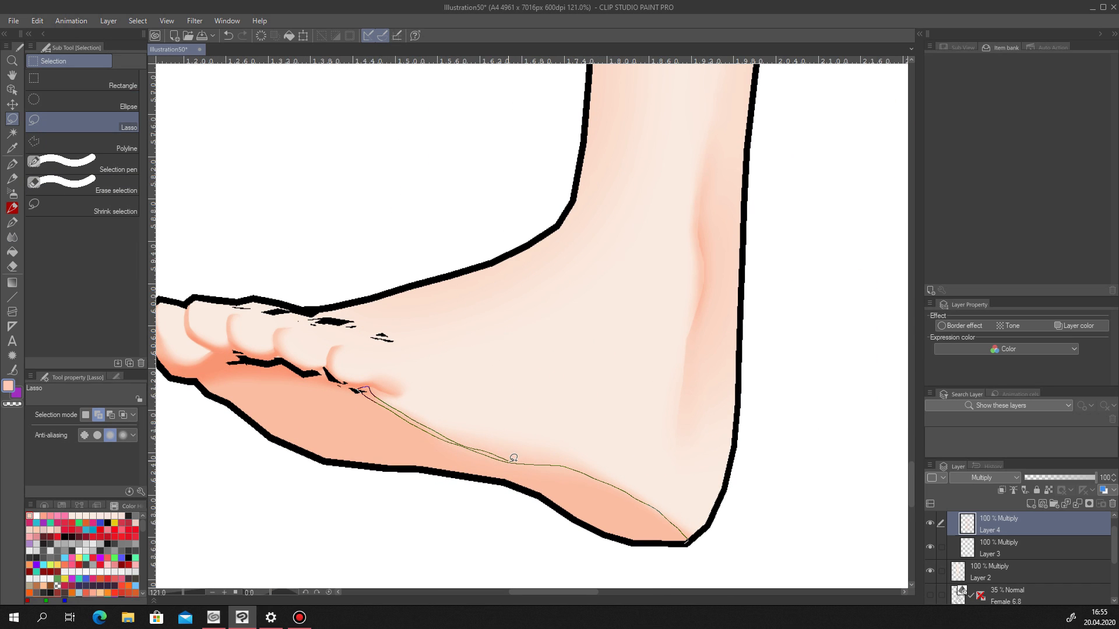
{"action": "mouse_move", "coordinate": [639, 487]}
{"action": "left_mouse_down"}
{"action": "mouse_move", "coordinate": [688, 516]}
{"action": "mouse_move", "coordinate": [686, 540]}
{"action": "left_mouse_up"}
{"action": "scroll", "coordinate": [495, 448], "scroll_direction": "down", "scroll_amount": 4}
{"action": "scroll", "coordinate": [495, 448], "scroll_direction": "up", "scroll_amount": 4}
{"action": "scroll", "coordinate": [495, 448], "scroll_direction": "up", "scroll_amount": 3}
Blend the thin strip along the sole shadow's upper edge on Layer 4 with the Blur tool at size 14.1.
{"action": "key", "text": "b"}
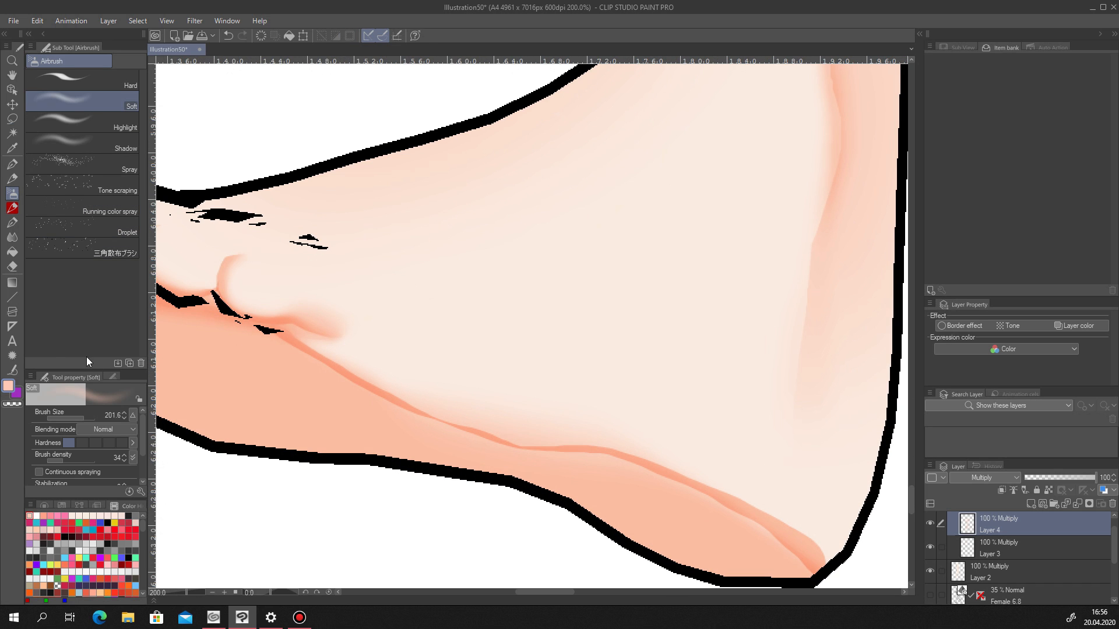
{"action": "left_click", "coordinate": [12, 240]}
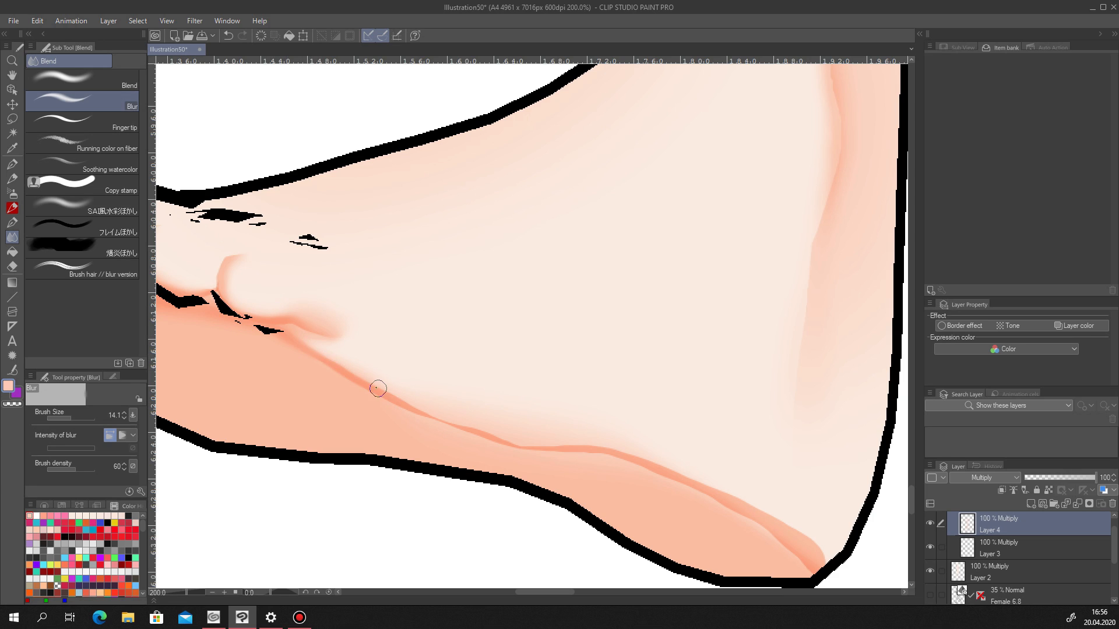
{"action": "mouse_move", "coordinate": [501, 437]}
{"action": "left_mouse_down"}
{"action": "mouse_move", "coordinate": [487, 466]}
{"action": "mouse_move", "coordinate": [453, 420]}
{"action": "left_mouse_up"}
{"action": "left_click_drag", "start_coordinate": [571, 447], "coordinate": [636, 463]}
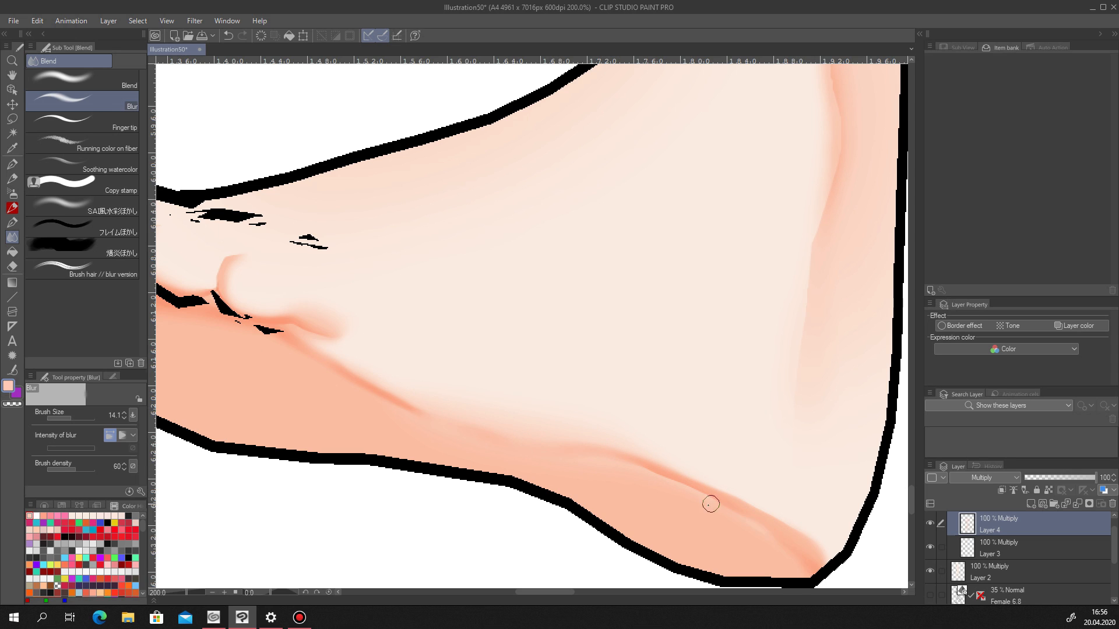
{"action": "scroll", "coordinate": [578, 500], "scroll_direction": "down", "scroll_amount": 8}
{"action": "scroll", "coordinate": [626, 503], "scroll_direction": "up", "scroll_amount": 7}
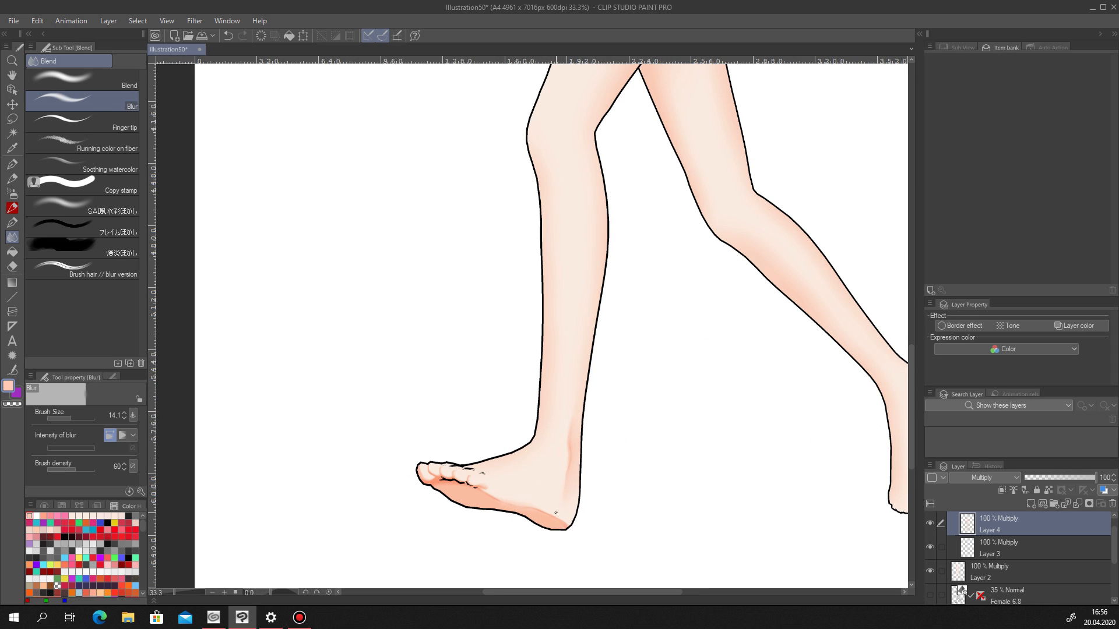
{"action": "scroll", "coordinate": [379, 460], "scroll_direction": "down", "scroll_amount": 3}
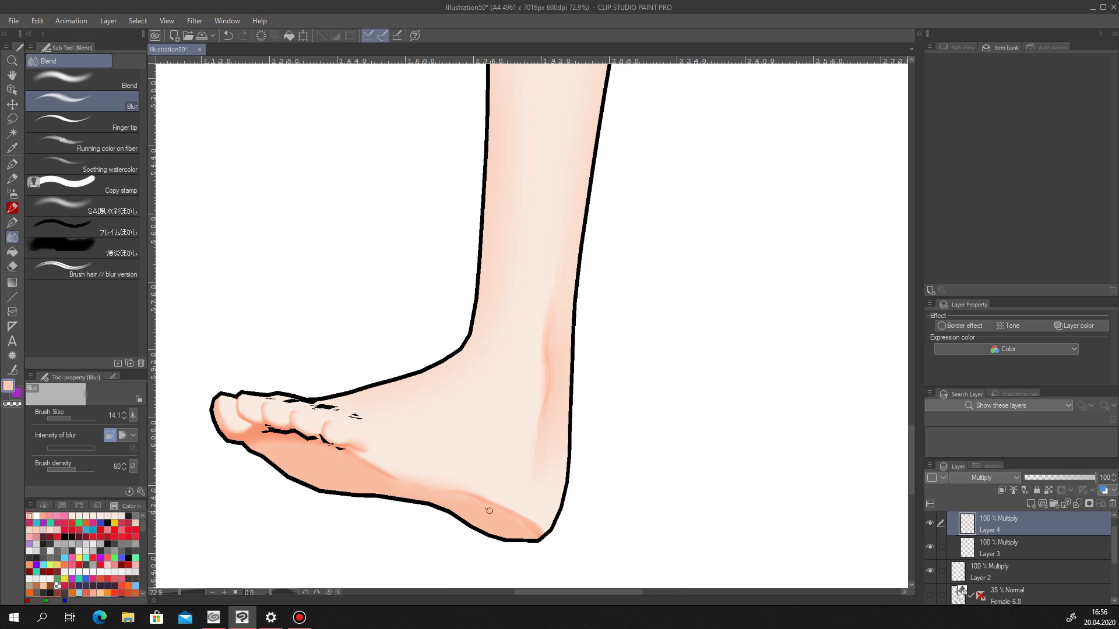
{"action": "scroll", "coordinate": [555, 536], "scroll_direction": "down", "scroll_amount": 6}
{"action": "scroll", "coordinate": [568, 471], "scroll_direction": "down", "scroll_amount": 1}
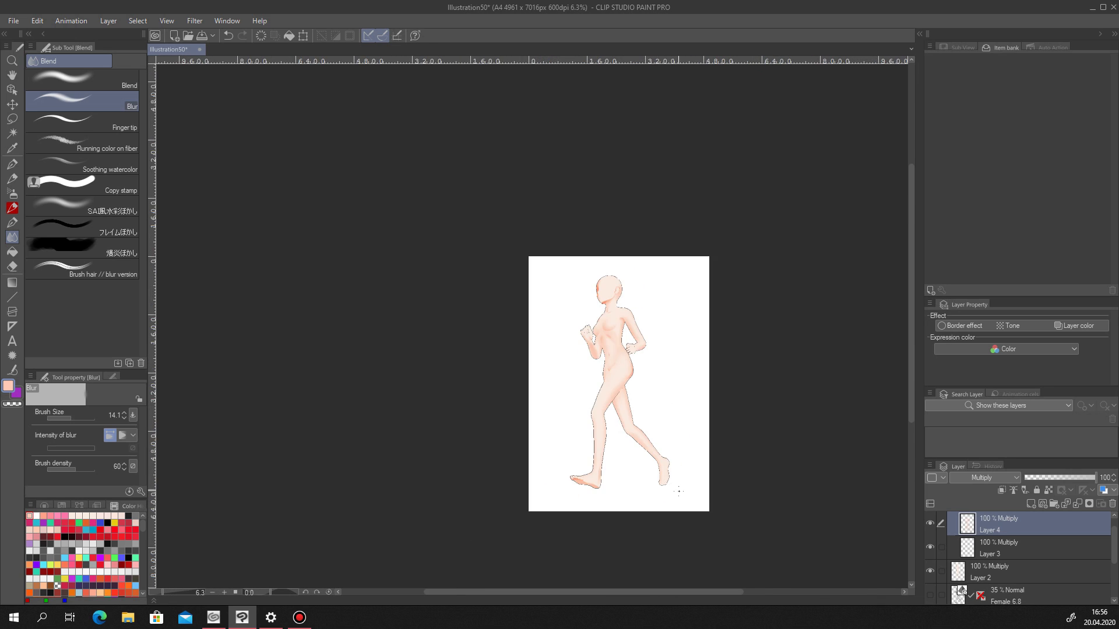
Lasso a small sliver behind the front foot's little toe on Layer 4, fill it with peach, and blend it at Blur size 14.1.
{"action": "scroll", "coordinate": [513, 512], "scroll_direction": "up", "scroll_amount": 10}
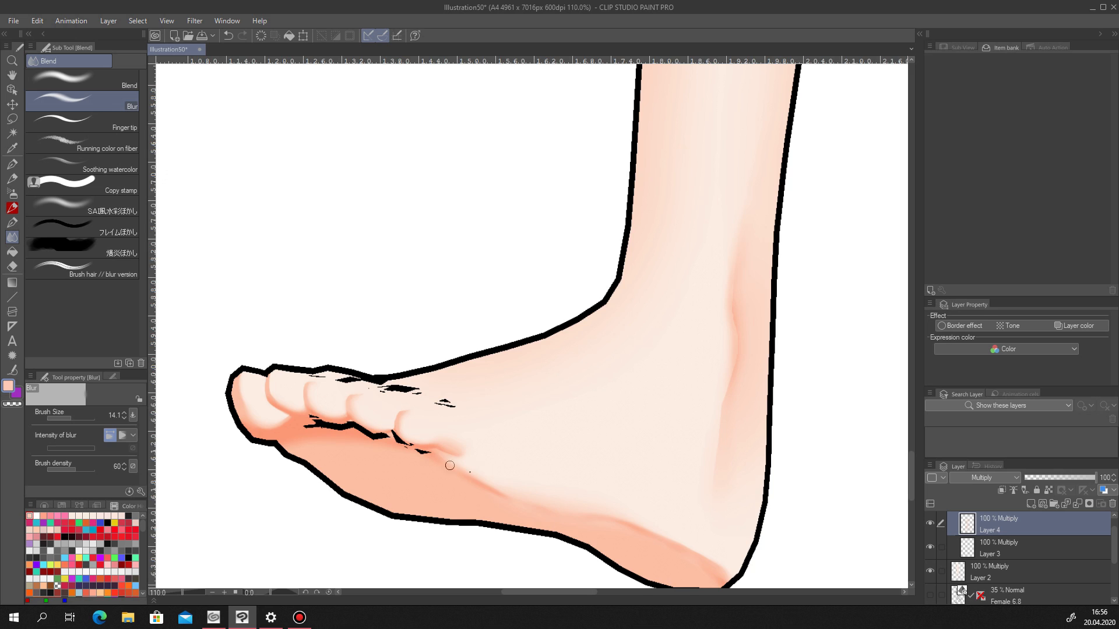
{"action": "scroll", "coordinate": [434, 454], "scroll_direction": "down", "scroll_amount": 2}
{"action": "scroll", "coordinate": [477, 440], "scroll_direction": "up", "scroll_amount": 5}
{"action": "key", "text": "p"}
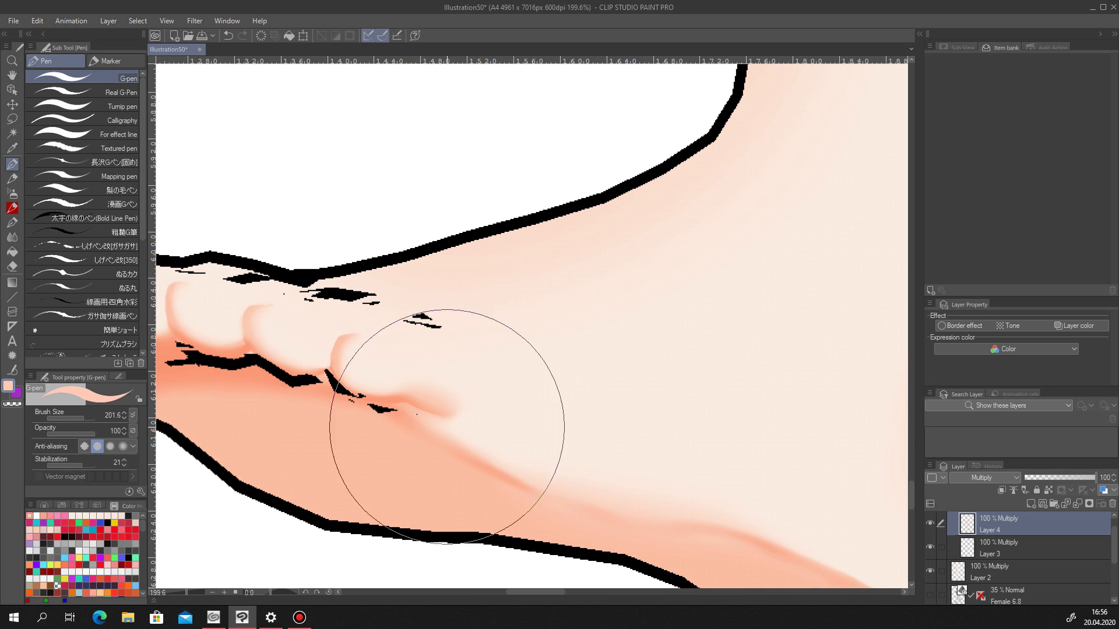
{"action": "key", "text": "m"}
{"action": "left_click_drag", "start_coordinate": [491, 466], "coordinate": [516, 477]}
{"action": "key", "text": "alt+Delete"}
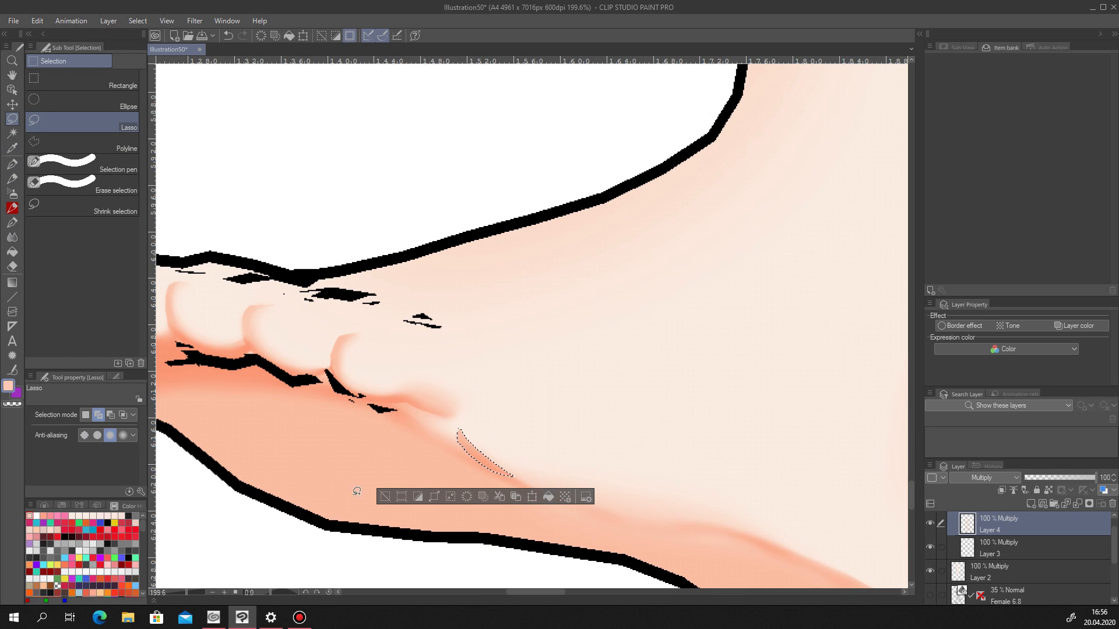
{"action": "key", "text": "ctrl+d"}
{"action": "key", "text": "j"}
{"action": "left_click_drag", "start_coordinate": [459, 432], "coordinate": [448, 430]}
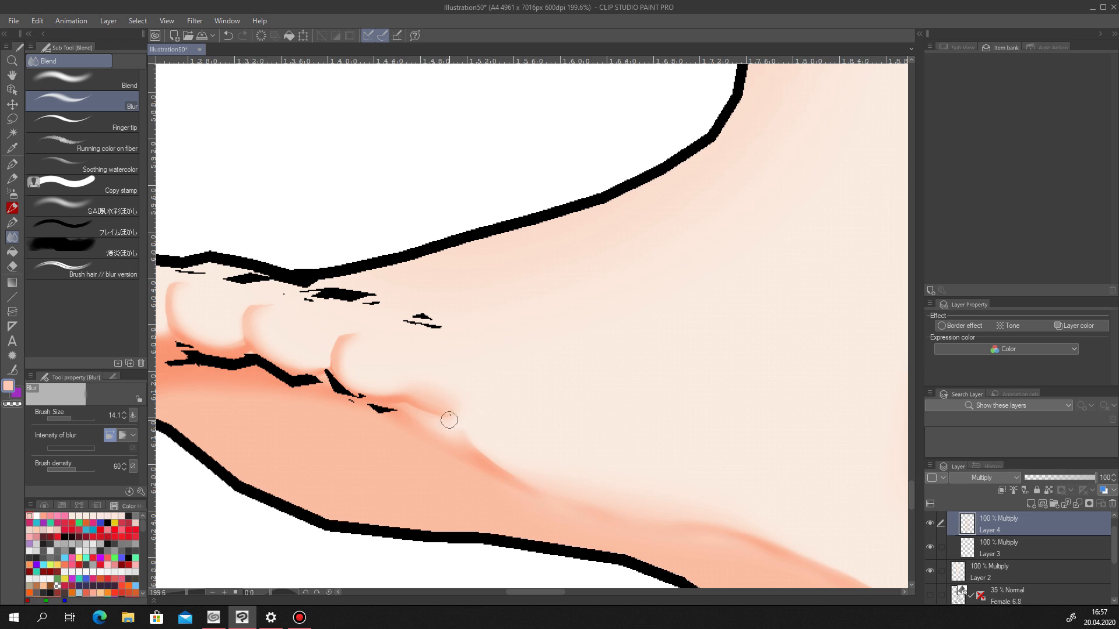
Try a darker peach shadow along the lower edge of the front foot's sole on Layer 4, with the Blur tool at size 18.0.
{"action": "scroll", "coordinate": [459, 436], "scroll_direction": "down", "scroll_amount": 10}
{"action": "scroll", "coordinate": [511, 444], "scroll_direction": "up", "scroll_amount": 6}
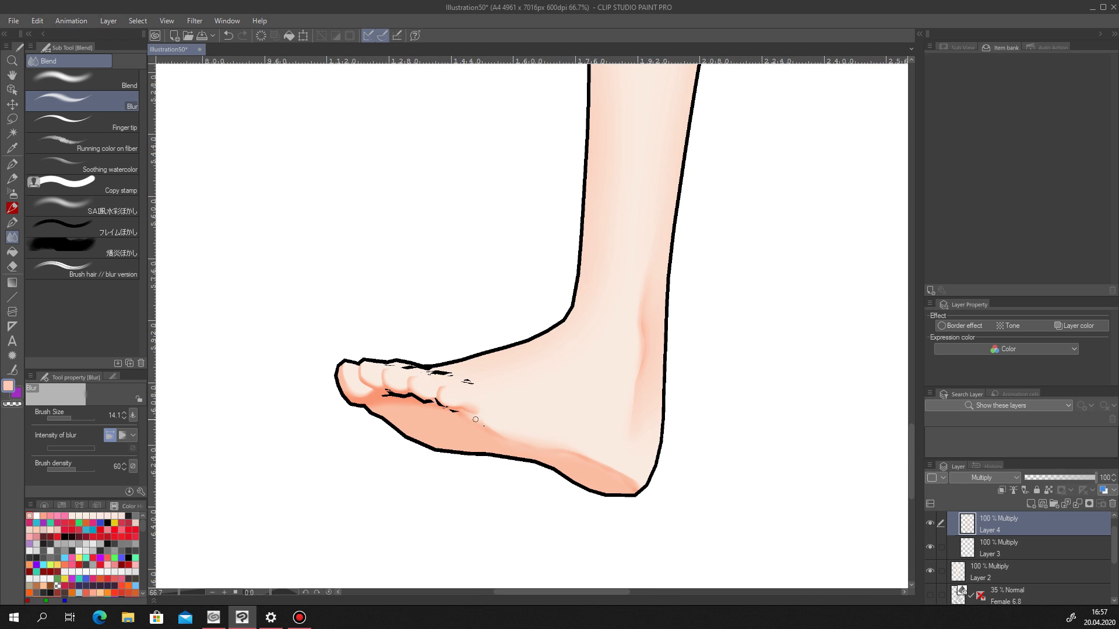
{"action": "scroll", "coordinate": [496, 437], "scroll_direction": "down", "scroll_amount": 5}
{"action": "scroll", "coordinate": [385, 428], "scroll_direction": "up", "scroll_amount": 7}
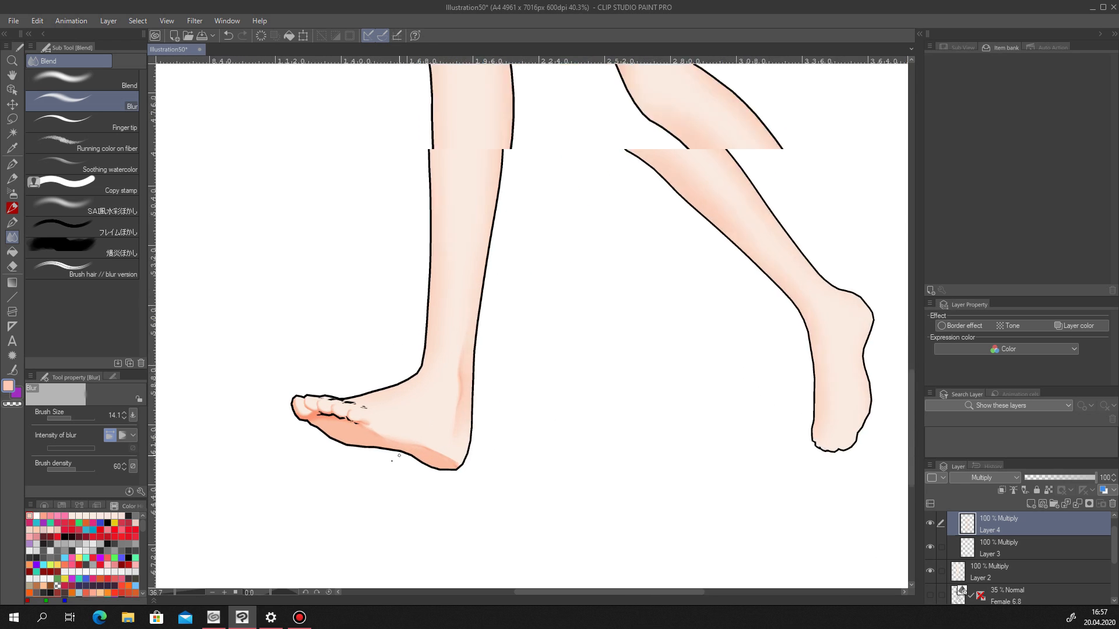
{"action": "scroll", "coordinate": [294, 322], "scroll_direction": "down", "scroll_amount": 2}
{"action": "left_click", "coordinate": [12, 119]}
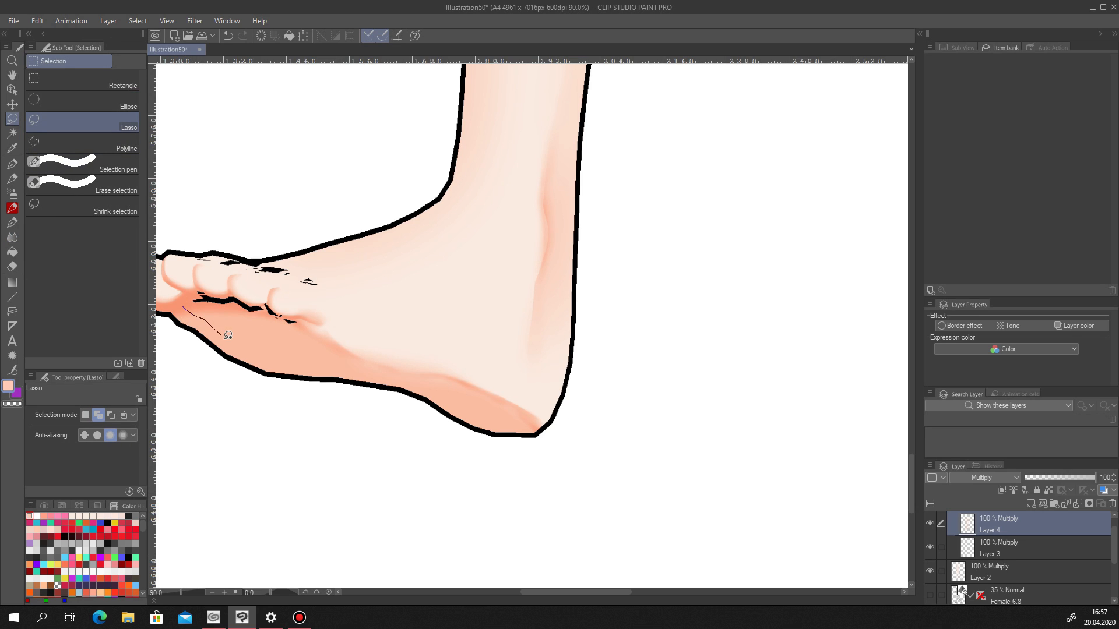
{"action": "left_click_drag", "start_coordinate": [420, 391], "coordinate": [495, 428]}
{"action": "key", "text": "ctrl+z"}
{"action": "mouse_move", "coordinate": [183, 307]}
{"action": "left_mouse_down"}
{"action": "mouse_move", "coordinate": [304, 369]}
{"action": "mouse_move", "coordinate": [431, 403]}
{"action": "left_mouse_up"}
{"action": "mouse_move", "coordinate": [533, 425]}
{"action": "left_mouse_down"}
{"action": "mouse_move", "coordinate": [514, 456]}
{"action": "mouse_move", "coordinate": [192, 360]}
{"action": "mouse_move", "coordinate": [185, 315]}
{"action": "left_mouse_up"}
{"action": "key", "text": "ctrl+d"}
{"action": "scroll", "coordinate": [321, 443], "scroll_direction": "down", "scroll_amount": 5}
{"action": "scroll", "coordinate": [374, 428], "scroll_direction": "up", "scroll_amount": 4}
{"action": "key", "text": "j"}
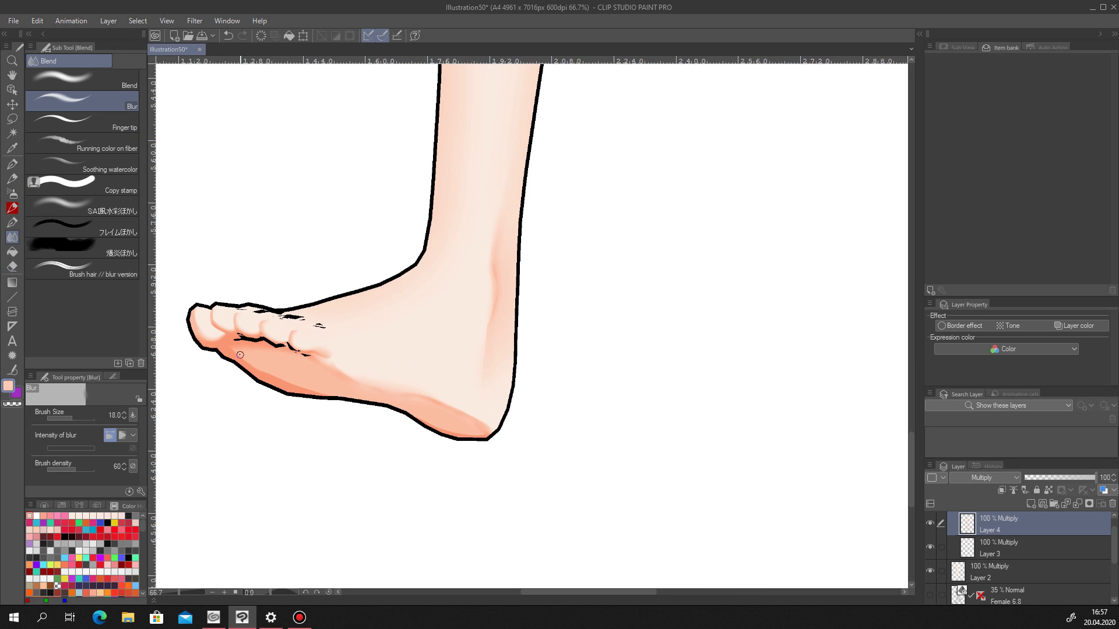
{"action": "scroll", "coordinate": [256, 368], "scroll_direction": "up", "scroll_amount": 2}
{"action": "scroll", "coordinate": [331, 410], "scroll_direction": "down", "scroll_amount": 7}
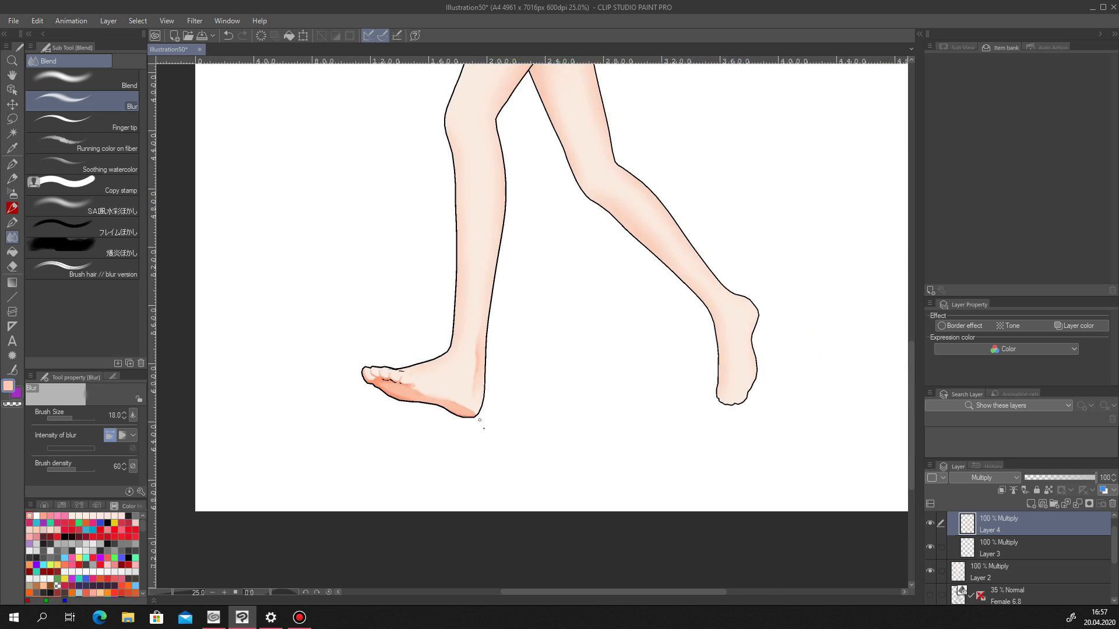
Undo the darker shadow along the sole's lower edge and clear the selection.
{"action": "key", "text": "ctrl+z"}
{"action": "key", "text": "ctrl+z"}
{"action": "key", "text": "ctrl+d"}
{"action": "scroll", "coordinate": [466, 473], "scroll_direction": "down", "scroll_amount": 2}
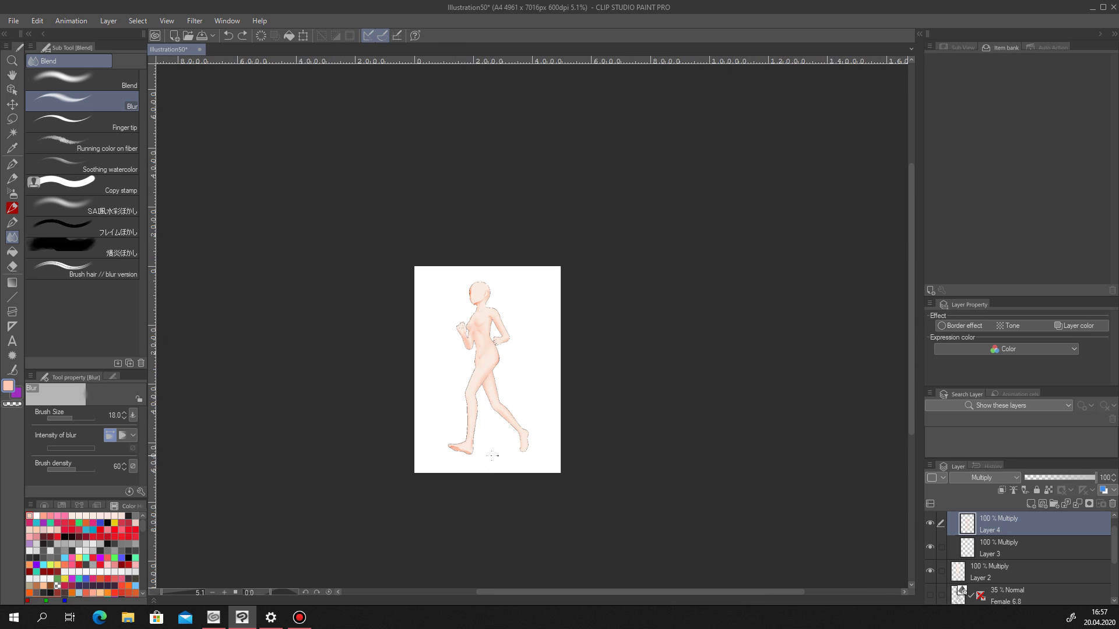
Lasso a curved patch on the front of the forward leg's knee, fill it with peach on Layer 3, and deselect.
{"action": "scroll", "coordinate": [527, 413], "scroll_direction": "up", "scroll_amount": 2}
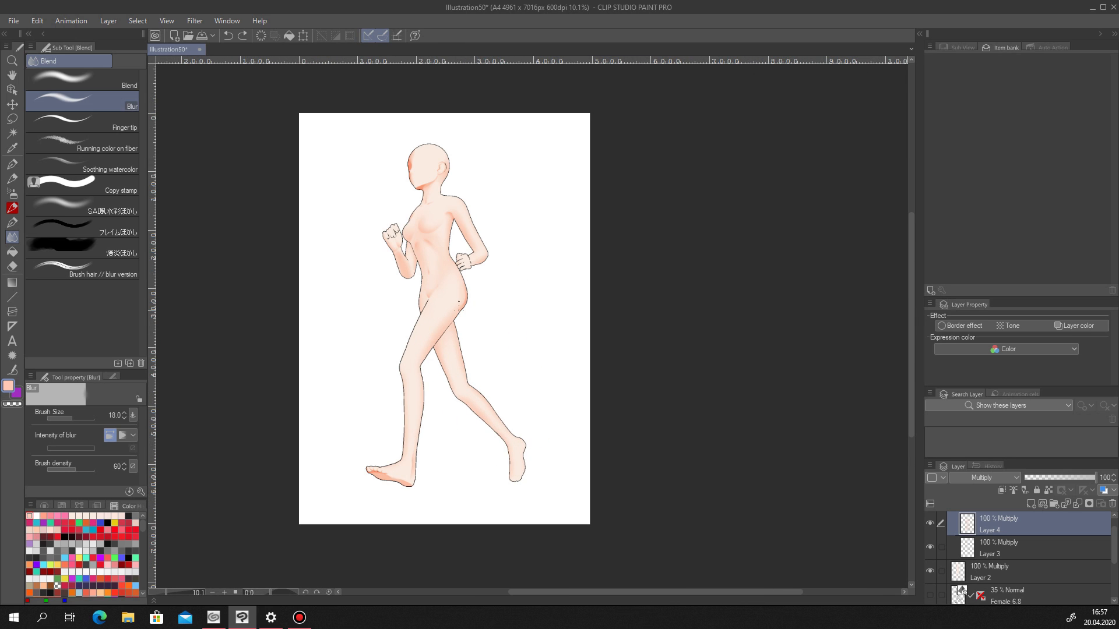
{"action": "scroll", "coordinate": [418, 384], "scroll_direction": "up", "scroll_amount": 5}
{"action": "key", "text": "m"}
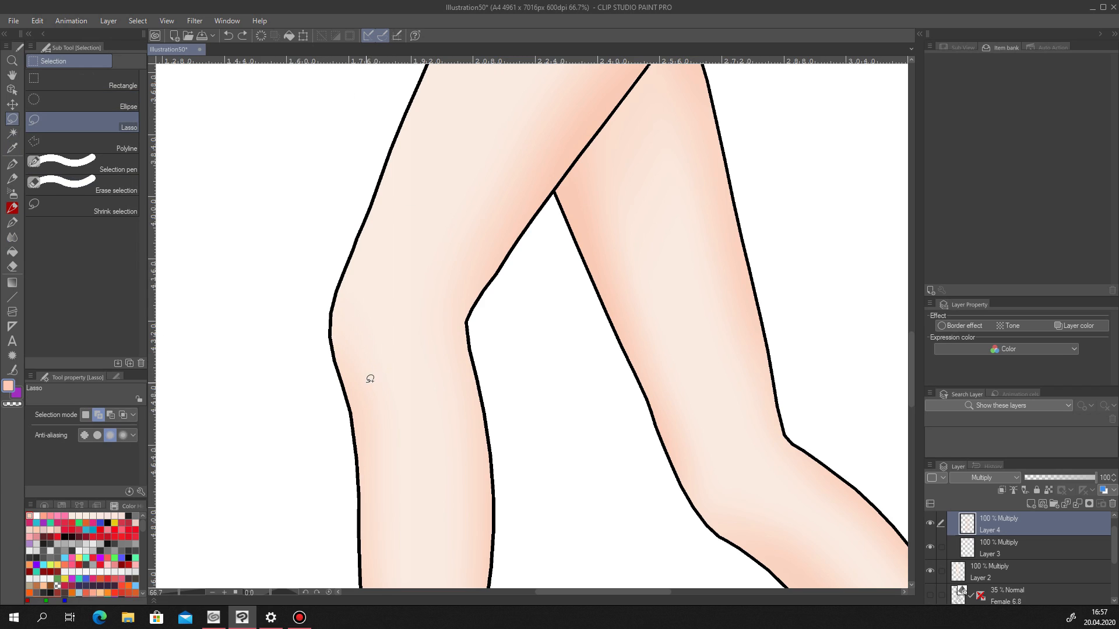
{"action": "left_click", "coordinate": [271, 382]}
{"action": "mouse_move", "coordinate": [381, 325]}
{"action": "left_mouse_down"}
{"action": "mouse_move", "coordinate": [340, 306]}
{"action": "mouse_move", "coordinate": [327, 341]}
{"action": "left_mouse_up"}
{"action": "left_click", "coordinate": [1011, 543]}
{"action": "key", "text": "ctrl+z"}
{"action": "key", "text": "alt+Delete"}
{"action": "left_click", "coordinate": [259, 440]}
{"action": "scroll", "coordinate": [372, 351], "scroll_direction": "down", "scroll_amount": 3}
{"action": "scroll", "coordinate": [351, 354], "scroll_direction": "up", "scroll_amount": 1}
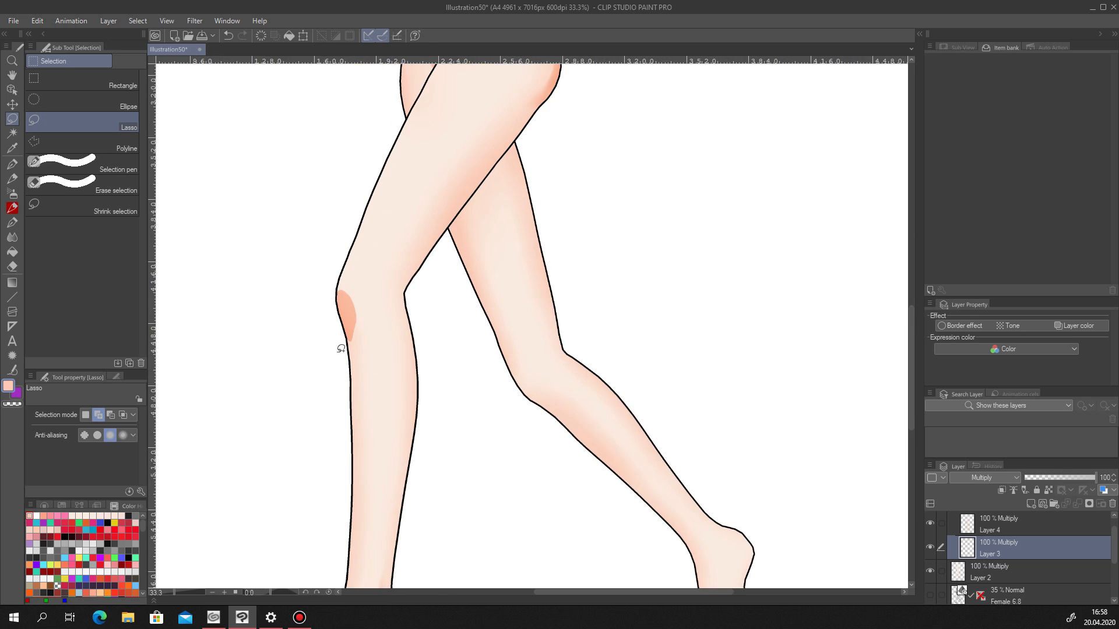
Blend the edges of the forward knee's peach shadow on Layer 3 with the Blur tool at size 53.4.
{"action": "scroll", "coordinate": [351, 354], "scroll_direction": "up", "scroll_amount": 2}
{"action": "key", "text": "j"}
{"action": "left_click_drag", "start_coordinate": [380, 310], "coordinate": [358, 334]}
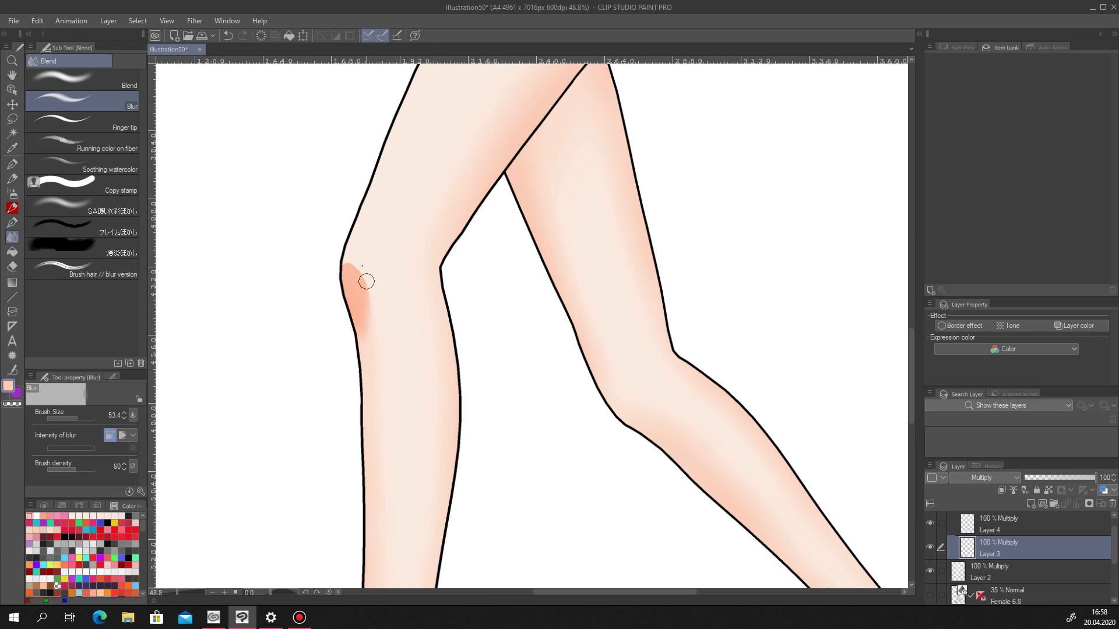
{"action": "scroll", "coordinate": [362, 325], "scroll_direction": "down", "scroll_amount": 4}
{"action": "scroll", "coordinate": [317, 351], "scroll_direction": "up", "scroll_amount": 5}
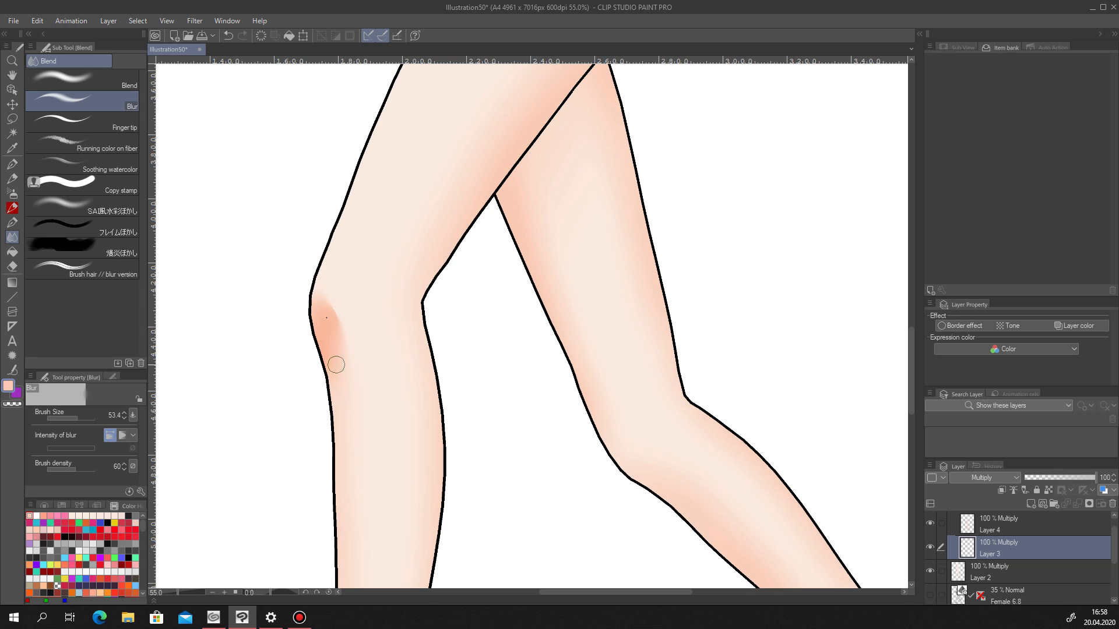
{"action": "scroll", "coordinate": [346, 389], "scroll_direction": "down", "scroll_amount": 4}
{"action": "scroll", "coordinate": [285, 201], "scroll_direction": "up", "scroll_amount": 6}
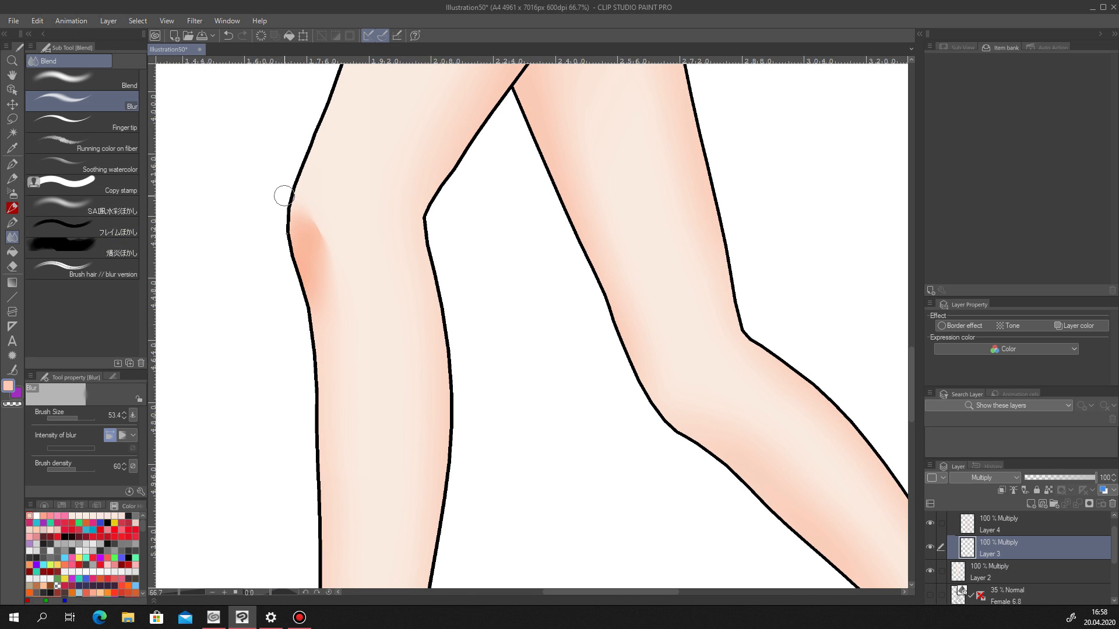
Try a peach shadow on the rear leg's knee by lassoing a small patch, filling it on Layer 3 and deselecting.
{"action": "scroll", "coordinate": [286, 215], "scroll_direction": "down", "scroll_amount": 5}
{"action": "scroll", "coordinate": [378, 323], "scroll_direction": "up", "scroll_amount": 4}
{"action": "left_click", "coordinate": [12, 119]}
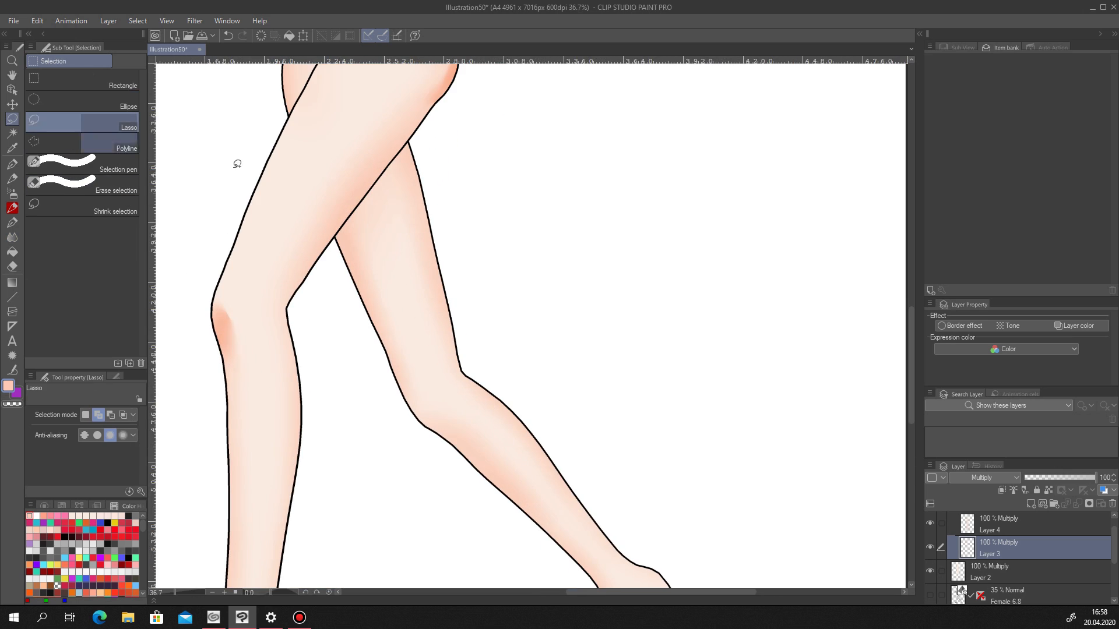
{"action": "scroll", "coordinate": [408, 424], "scroll_direction": "up", "scroll_amount": 3}
{"action": "left_click_drag", "start_coordinate": [445, 404], "coordinate": [410, 450]}
{"action": "left_click", "coordinate": [492, 480]}
{"action": "left_click", "coordinate": [341, 485]}
{"action": "scroll", "coordinate": [429, 439], "scroll_direction": "down", "scroll_amount": 4}
{"action": "scroll", "coordinate": [429, 444], "scroll_direction": "up", "scroll_amount": 5}
Try to blend the rear knee's peach patch on Layer 3 with the Blur tool at size 53.4.
{"action": "left_click", "coordinate": [12, 237]}
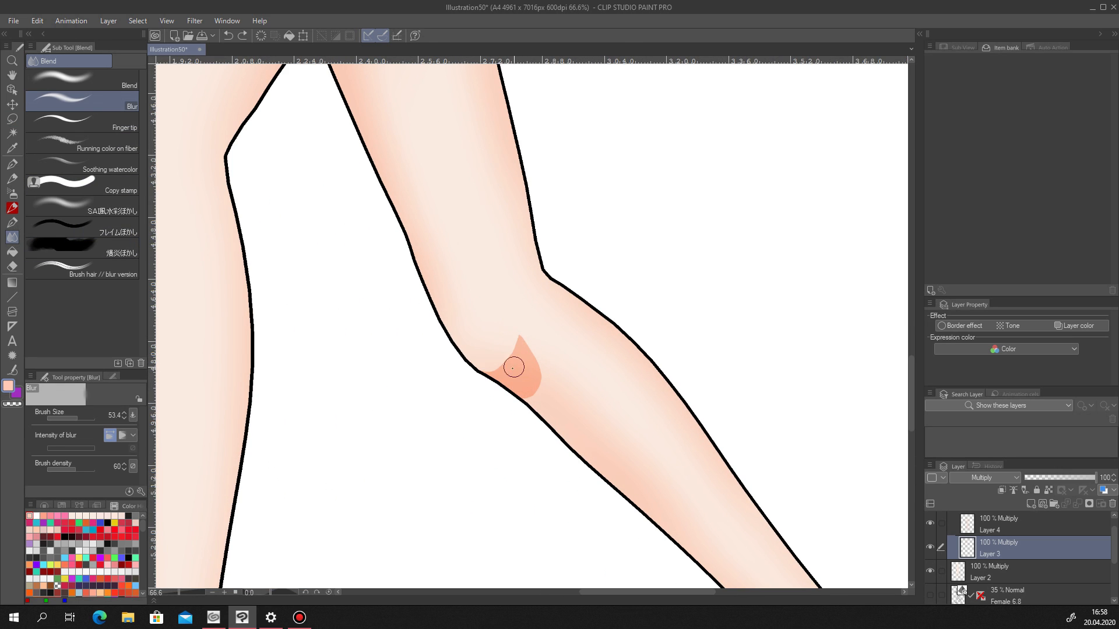
{"action": "mouse_move", "coordinate": [519, 330]}
{"action": "left_mouse_down"}
{"action": "mouse_move", "coordinate": [549, 405]}
{"action": "mouse_move", "coordinate": [524, 392]}
{"action": "left_mouse_up"}
{"action": "scroll", "coordinate": [549, 402], "scroll_direction": "down", "scroll_amount": 6}
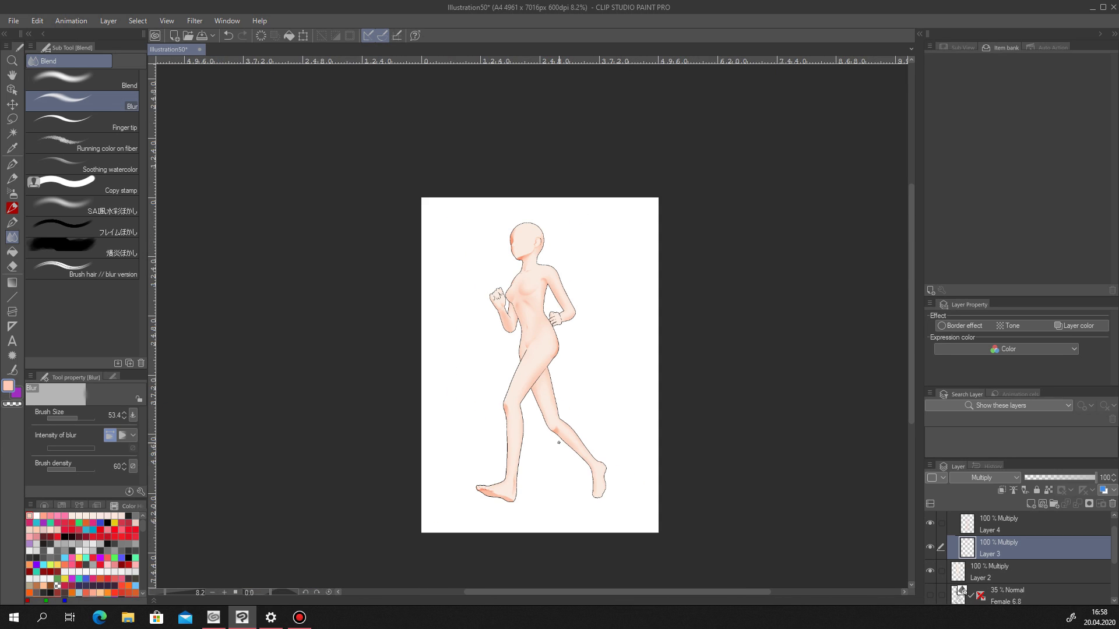
Show the Female 6.8 reference layer, then fill a lassoed wedge below the forward leg's kneecap with peach on Layer 3 and deselect.
{"action": "scroll", "coordinate": [554, 425], "scroll_direction": "up", "scroll_amount": 2}
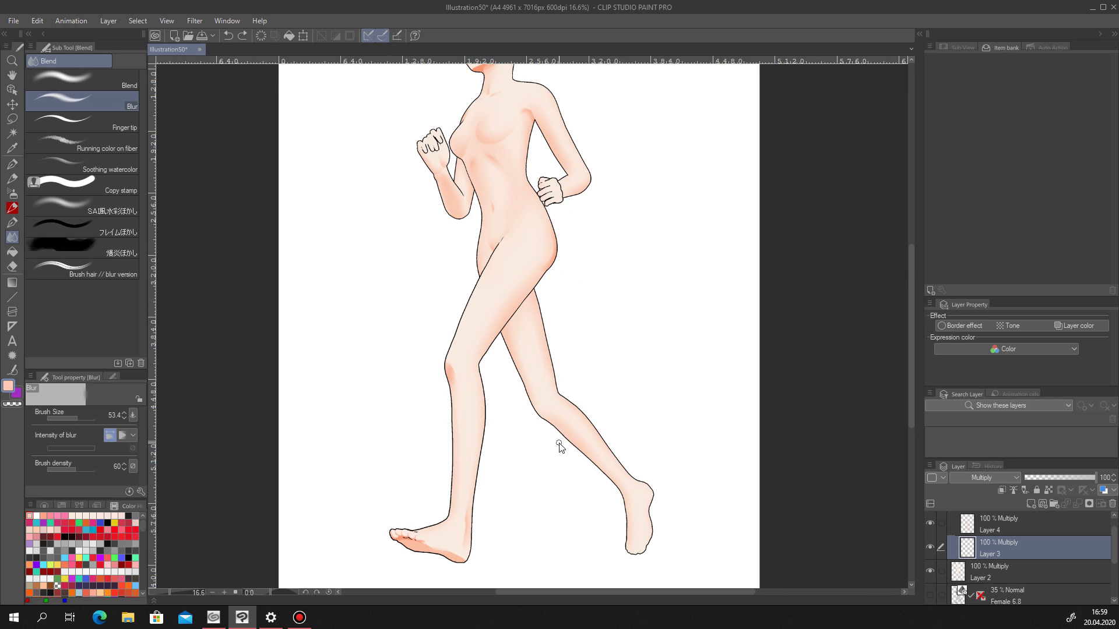
{"action": "left_click", "coordinate": [930, 594]}
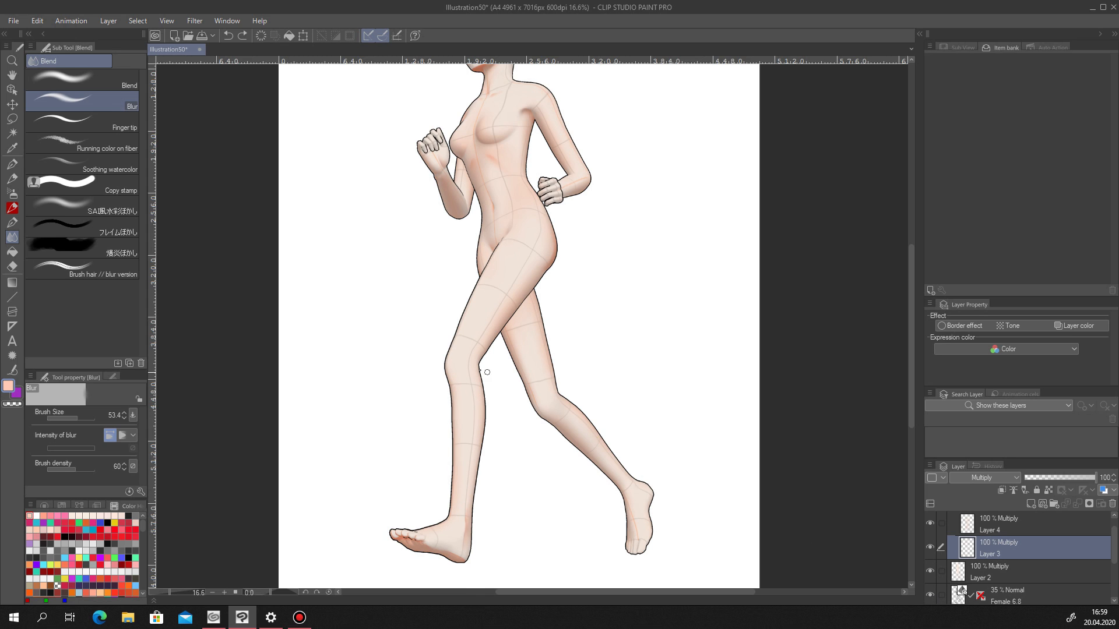
{"action": "scroll", "coordinate": [504, 377], "scroll_direction": "up", "scroll_amount": 4}
{"action": "key", "text": "m"}
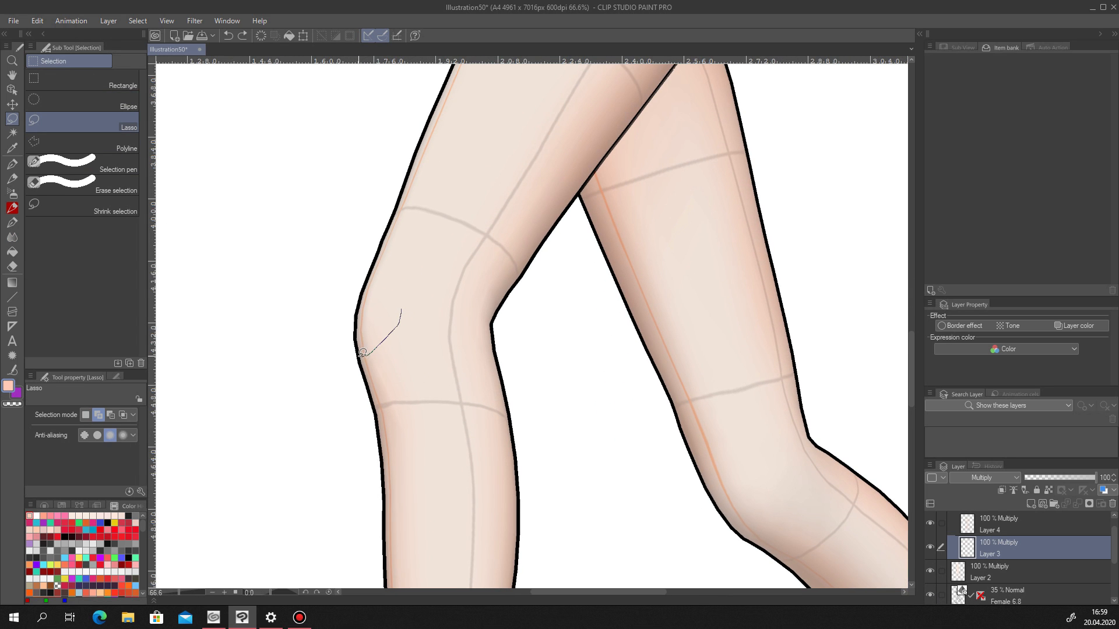
{"action": "left_click_drag", "start_coordinate": [387, 418], "coordinate": [405, 324]}
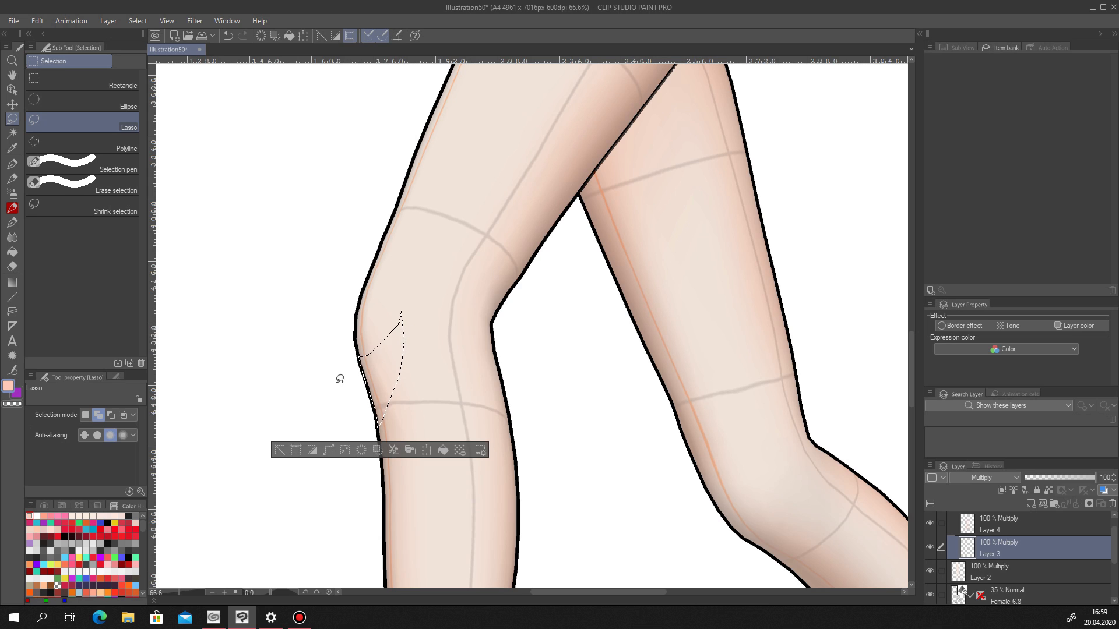
{"action": "left_click", "coordinate": [441, 450]}
{"action": "key", "text": "j"}
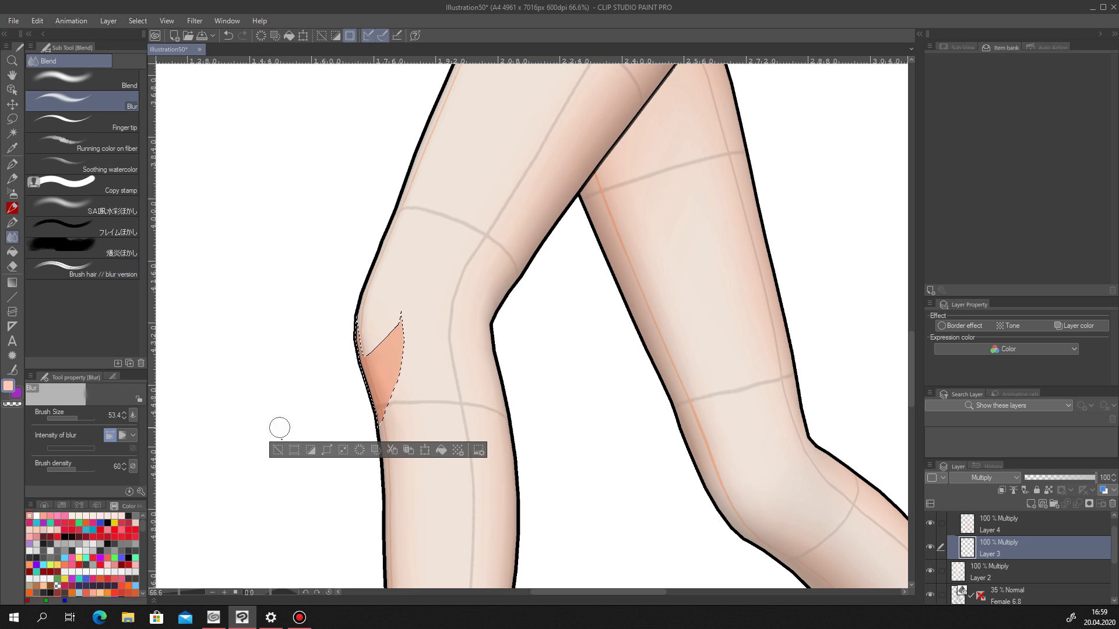
{"action": "key", "text": "ctrl+d"}
Blend the forward knee's peach wedge with the Blur tool at size 53.4, then hide the 3D reference figure.
{"action": "mouse_move", "coordinate": [375, 352]}
{"action": "left_mouse_down"}
{"action": "mouse_move", "coordinate": [389, 332]}
{"action": "mouse_move", "coordinate": [381, 350]}
{"action": "left_mouse_up"}
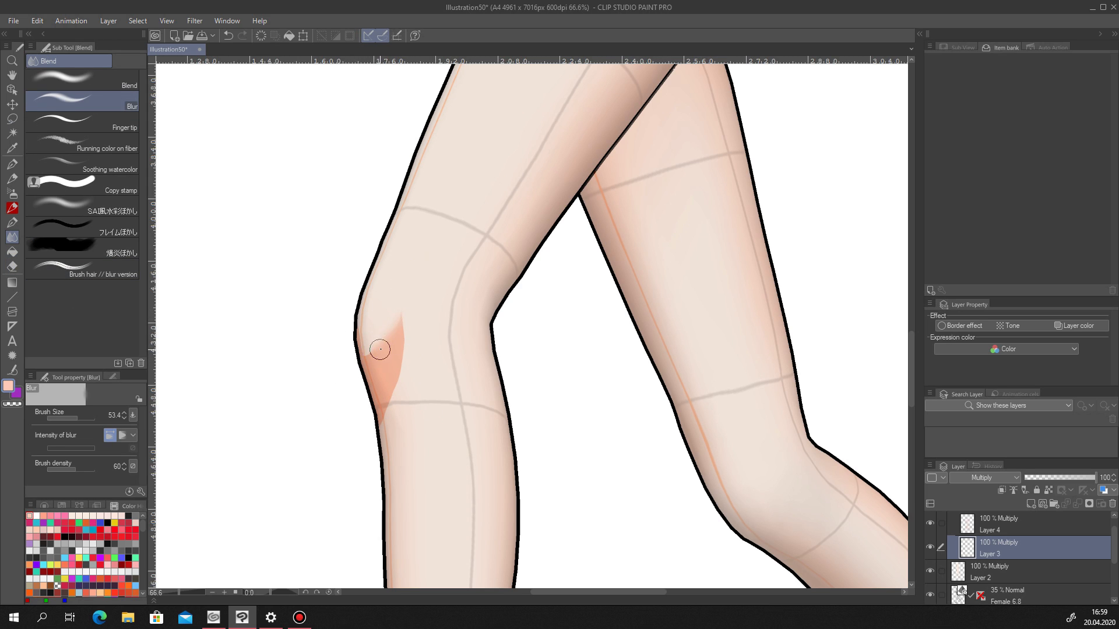
{"action": "key", "text": "ctrl+z"}
{"action": "mouse_move", "coordinate": [404, 305]}
{"action": "left_mouse_down"}
{"action": "mouse_move", "coordinate": [353, 355]}
{"action": "mouse_move", "coordinate": [363, 271]}
{"action": "mouse_move", "coordinate": [402, 379]}
{"action": "mouse_move", "coordinate": [401, 335]}
{"action": "left_mouse_up"}
{"action": "scroll", "coordinate": [399, 392], "scroll_direction": "down", "scroll_amount": 7}
{"action": "left_click", "coordinate": [930, 595]}
Soften the forward knee's shadow further on Layer 3 with the Blur tool set to size 76.7.
{"action": "scroll", "coordinate": [406, 381], "scroll_direction": "up", "scroll_amount": 5}
{"action": "scroll", "coordinate": [406, 394], "scroll_direction": "up", "scroll_amount": 2}
{"action": "left_click", "coordinate": [79, 418]}
{"action": "mouse_move", "coordinate": [416, 335]}
{"action": "left_mouse_down"}
{"action": "mouse_move", "coordinate": [369, 424]}
{"action": "mouse_move", "coordinate": [379, 424]}
{"action": "left_mouse_up"}
Lasso an area across the forward knee above its shadow, delete the shading inside it on Layer 3, and deselect.
{"action": "scroll", "coordinate": [378, 424], "scroll_direction": "down", "scroll_amount": 6}
{"action": "scroll", "coordinate": [390, 434], "scroll_direction": "up", "scroll_amount": 4}
{"action": "scroll", "coordinate": [397, 440], "scroll_direction": "up", "scroll_amount": 3}
{"action": "key", "text": "m"}
{"action": "left_click_drag", "start_coordinate": [465, 333], "coordinate": [375, 327]}
{"action": "key", "text": "Delete"}
{"action": "key", "text": "ctrl+d"}
Blend the trimmed edge of the forward knee's shadow on Layer 3 with the Blur tool at size 76.7.
{"action": "scroll", "coordinate": [365, 394], "scroll_direction": "down", "scroll_amount": 8}
{"action": "scroll", "coordinate": [361, 392], "scroll_direction": "up", "scroll_amount": 7}
{"action": "left_click", "coordinate": [12, 238]}
{"action": "mouse_move", "coordinate": [408, 421]}
{"action": "left_mouse_down"}
{"action": "mouse_move", "coordinate": [395, 456]}
{"action": "mouse_move", "coordinate": [429, 434]}
{"action": "left_mouse_up"}
{"action": "scroll", "coordinate": [437, 429], "scroll_direction": "down", "scroll_amount": 5}
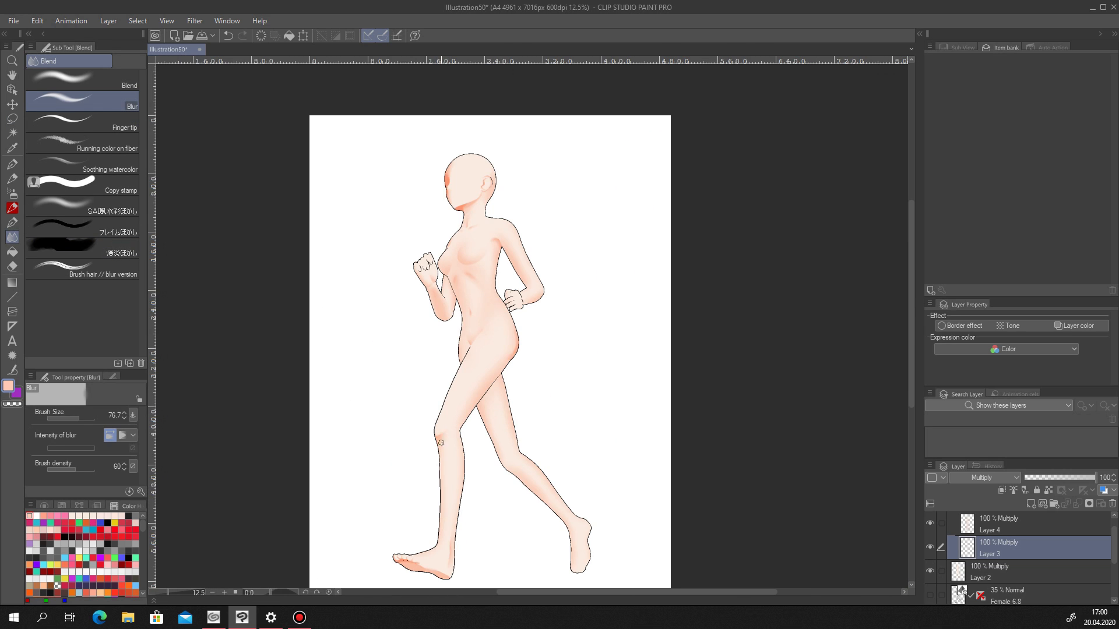
{"action": "scroll", "coordinate": [451, 458], "scroll_direction": "down", "scroll_amount": 2}
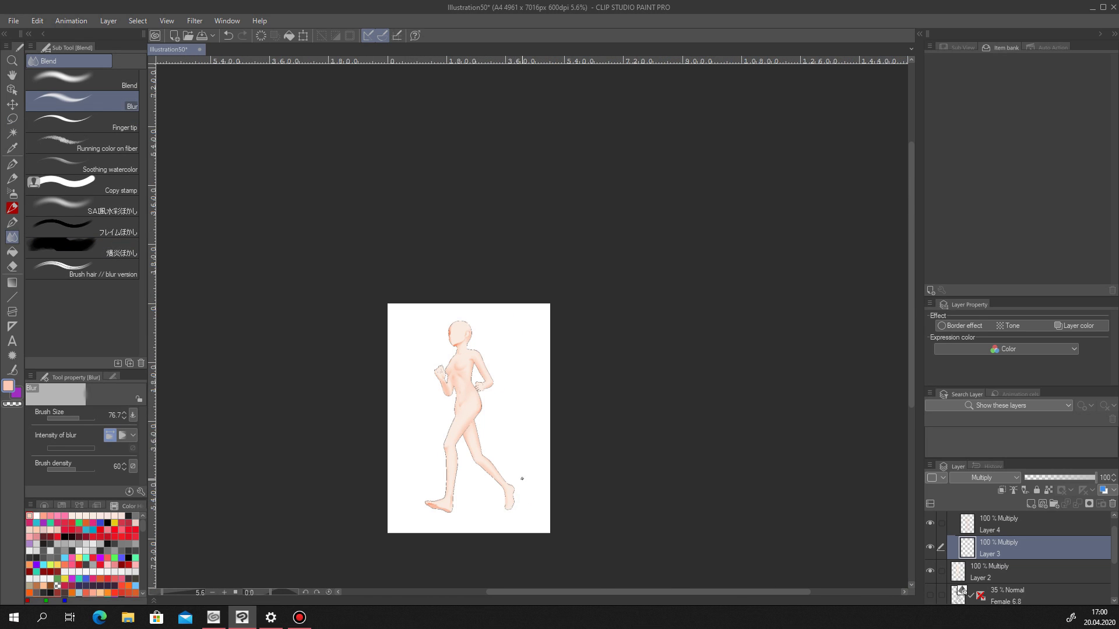
Lasso a shadow patch below the rear leg's kneecap, redrawing the outline until it fits, fill it with peach on Layer 3, and deselect.
{"action": "scroll", "coordinate": [484, 466], "scroll_direction": "up", "scroll_amount": 9}
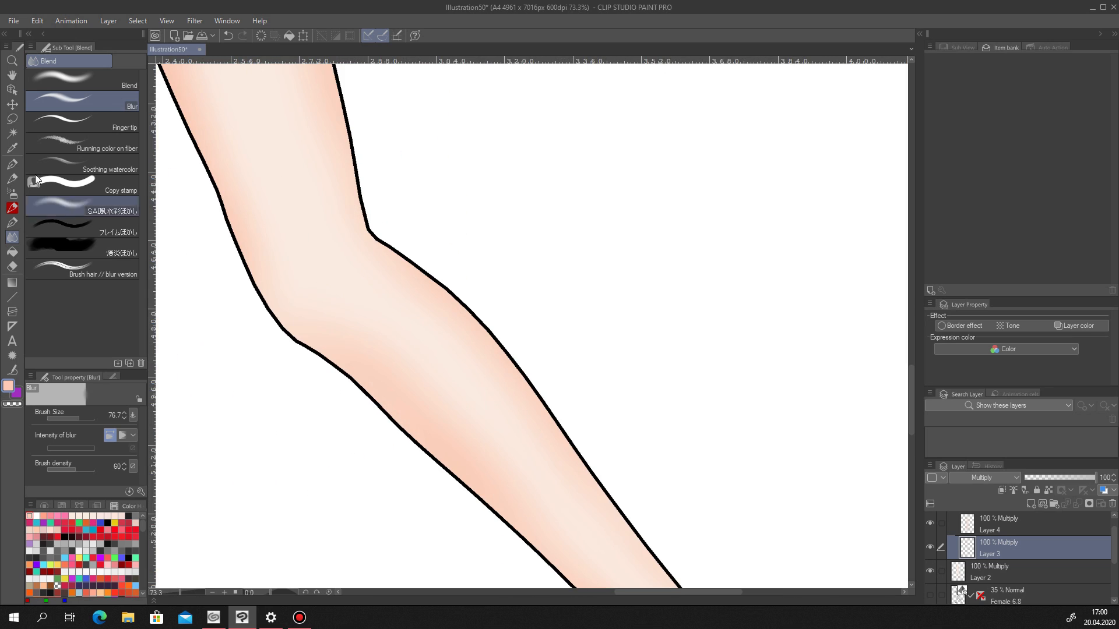
{"action": "key", "text": "m"}
{"action": "left_click_drag", "start_coordinate": [338, 286], "coordinate": [338, 286]}
{"action": "key", "text": "ctrl+z"}
{"action": "mouse_move", "coordinate": [298, 343]}
{"action": "left_mouse_down"}
{"action": "mouse_move", "coordinate": [330, 337]}
{"action": "mouse_move", "coordinate": [329, 281]}
{"action": "mouse_move", "coordinate": [349, 370]}
{"action": "mouse_move", "coordinate": [300, 348]}
{"action": "left_mouse_up"}
{"action": "key", "text": "ctrl+z"}
{"action": "mouse_move", "coordinate": [272, 311]}
{"action": "left_mouse_down"}
{"action": "mouse_move", "coordinate": [307, 352]}
{"action": "mouse_move", "coordinate": [351, 327]}
{"action": "mouse_move", "coordinate": [350, 302]}
{"action": "mouse_move", "coordinate": [359, 361]}
{"action": "mouse_move", "coordinate": [332, 283]}
{"action": "mouse_move", "coordinate": [340, 287]}
{"action": "mouse_move", "coordinate": [313, 341]}
{"action": "left_mouse_up"}
{"action": "left_click", "coordinate": [370, 391]}
{"action": "left_click", "coordinate": [207, 391]}
Blend the rear knee's peach shadow on Layer 3 into the skin with the Blur tool at size 76.7.
{"action": "key", "text": "j"}
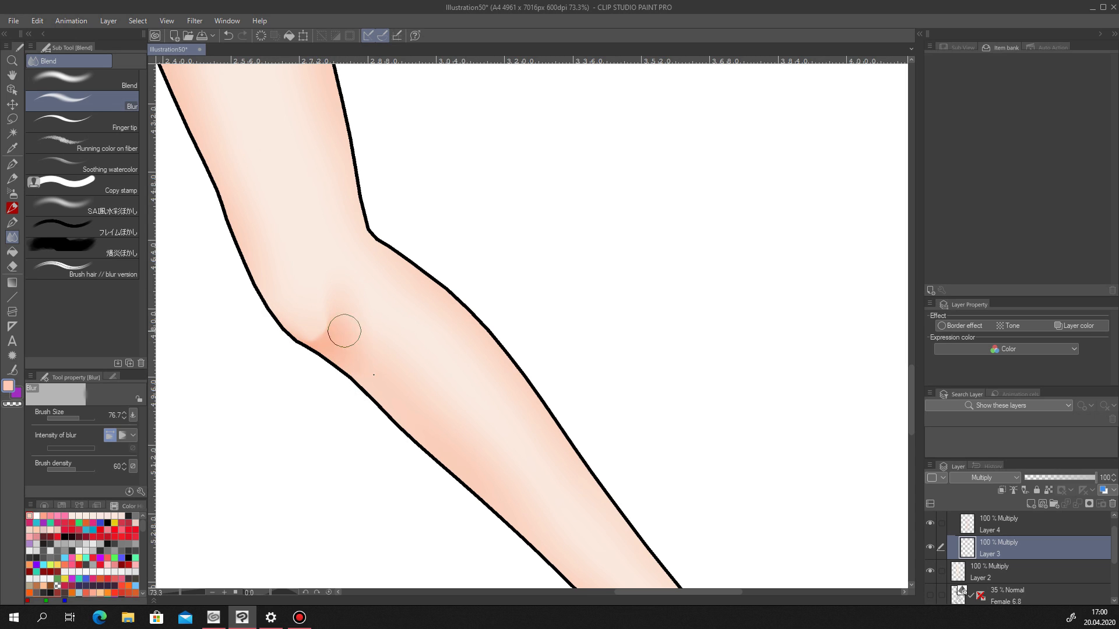
{"action": "scroll", "coordinate": [390, 402], "scroll_direction": "down", "scroll_amount": 10}
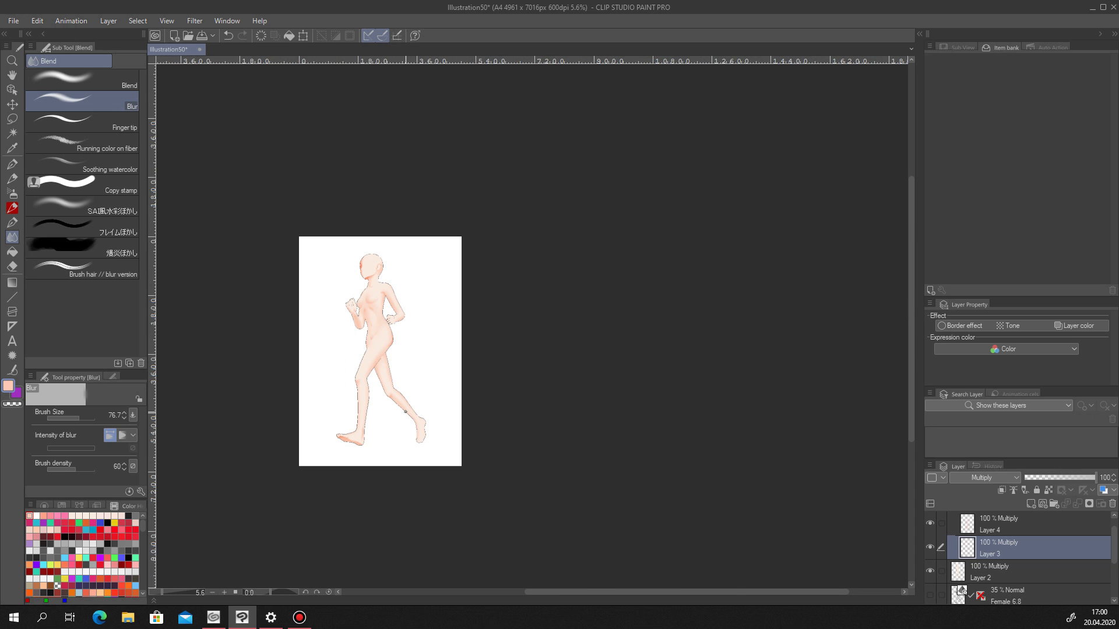
{"action": "scroll", "coordinate": [405, 412], "scroll_direction": "up", "scroll_amount": 10}
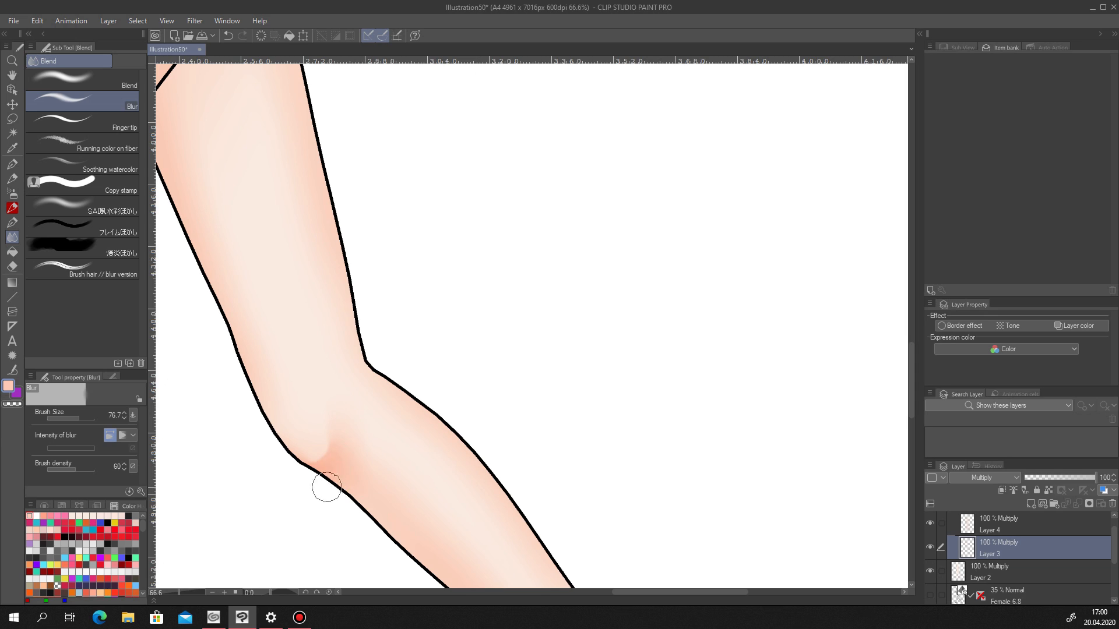
{"action": "scroll", "coordinate": [362, 493], "scroll_direction": "down", "scroll_amount": 5}
{"action": "scroll", "coordinate": [384, 465], "scroll_direction": "up", "scroll_amount": 4}
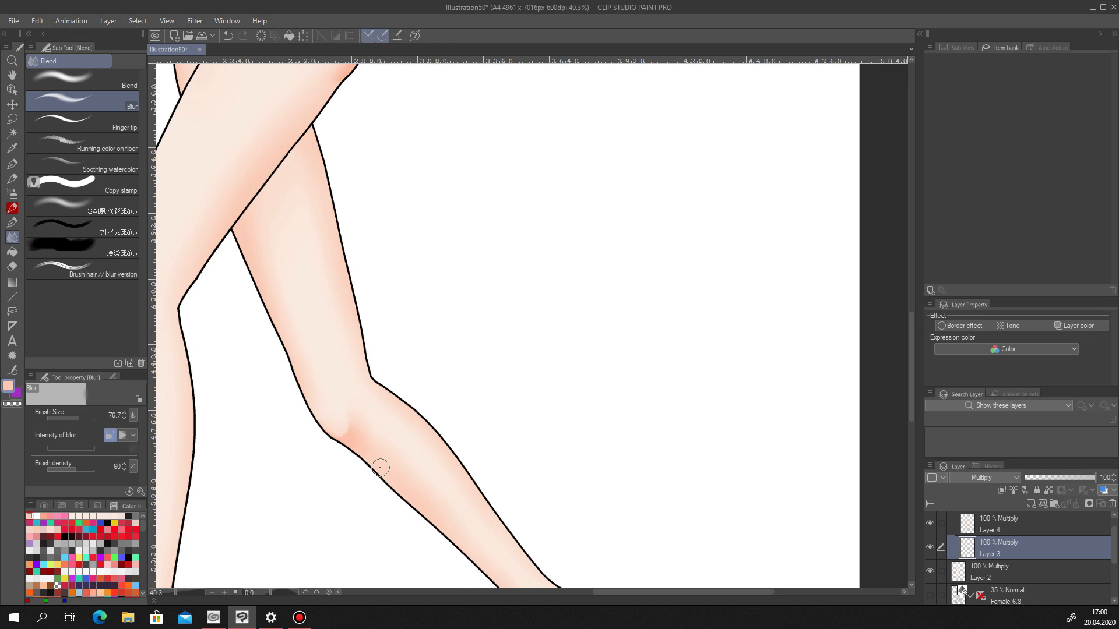
Lasso a thin curved crease on the rear leg's knee, fill it with peach on Layer 4, and deselect.
{"action": "scroll", "coordinate": [383, 460], "scroll_direction": "down", "scroll_amount": 2}
{"action": "left_click", "coordinate": [1011, 529]}
{"action": "left_click", "coordinate": [13, 119]}
{"action": "scroll", "coordinate": [376, 451], "scroll_direction": "up", "scroll_amount": 3}
{"action": "scroll", "coordinate": [354, 422], "scroll_direction": "up", "scroll_amount": 4}
{"action": "left_click_drag", "start_coordinate": [334, 453], "coordinate": [335, 454]}
{"action": "scroll", "coordinate": [351, 415], "scroll_direction": "down", "scroll_amount": 4}
{"action": "left_click", "coordinate": [394, 449]}
{"action": "key", "text": "ctrl+d"}
Lasso a thin curved crease under the forward leg's kneecap, fill it with peach on Layer 4, and deselect.
{"action": "scroll", "coordinate": [399, 404], "scroll_direction": "down", "scroll_amount": 4}
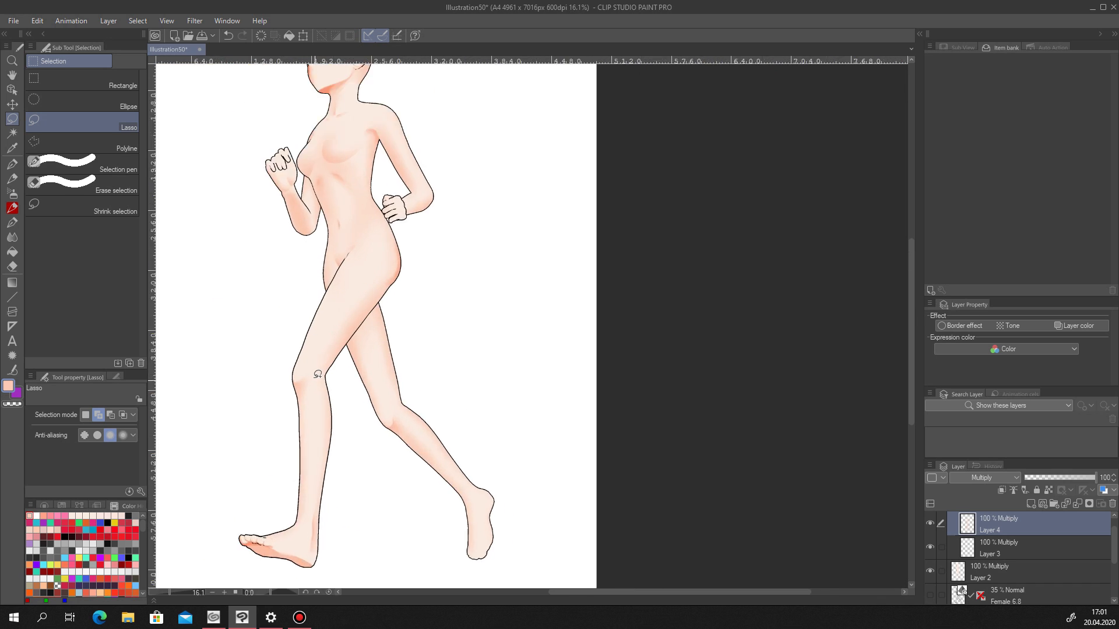
{"action": "scroll", "coordinate": [280, 384], "scroll_direction": "up", "scroll_amount": 5}
{"action": "left_click_drag", "start_coordinate": [281, 384], "coordinate": [300, 366]}
{"action": "scroll", "coordinate": [313, 379], "scroll_direction": "down", "scroll_amount": 3}
{"action": "scroll", "coordinate": [291, 375], "scroll_direction": "up", "scroll_amount": 2}
{"action": "left_click", "coordinate": [351, 404]}
{"action": "key", "text": "ctrl+d"}
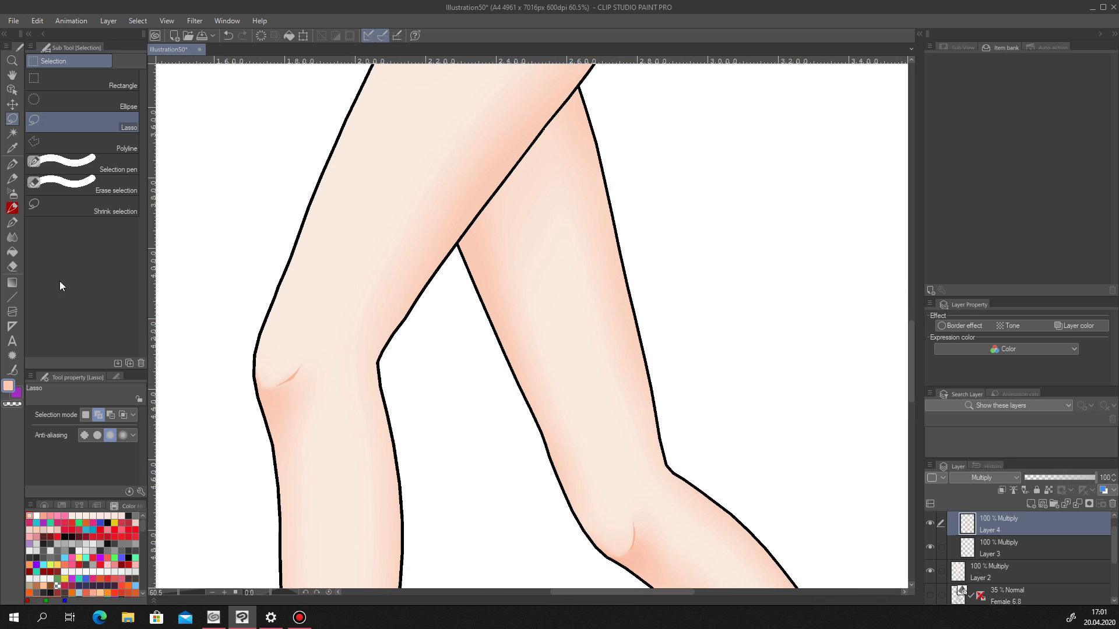
Soften the forward knee's crease on Layer 4 with the Blur tool at size 11.1.
{"action": "left_click", "coordinate": [13, 238]}
{"action": "scroll", "coordinate": [278, 405], "scroll_direction": "up", "scroll_amount": 6}
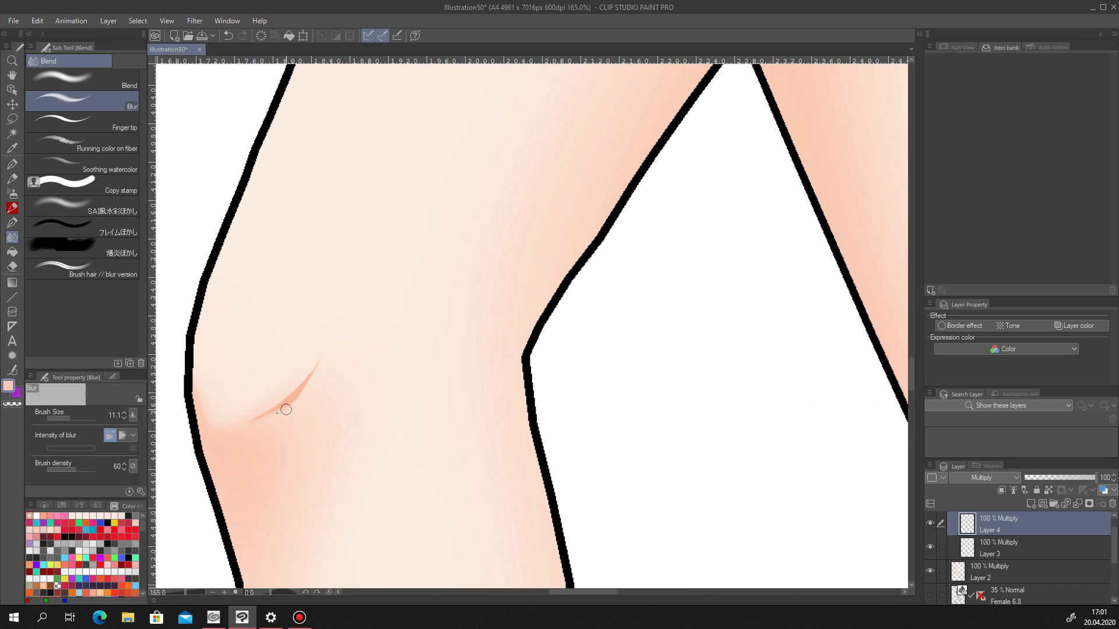
{"action": "scroll", "coordinate": [231, 441], "scroll_direction": "down", "scroll_amount": 8}
{"action": "scroll", "coordinate": [326, 446], "scroll_direction": "up", "scroll_amount": 2}
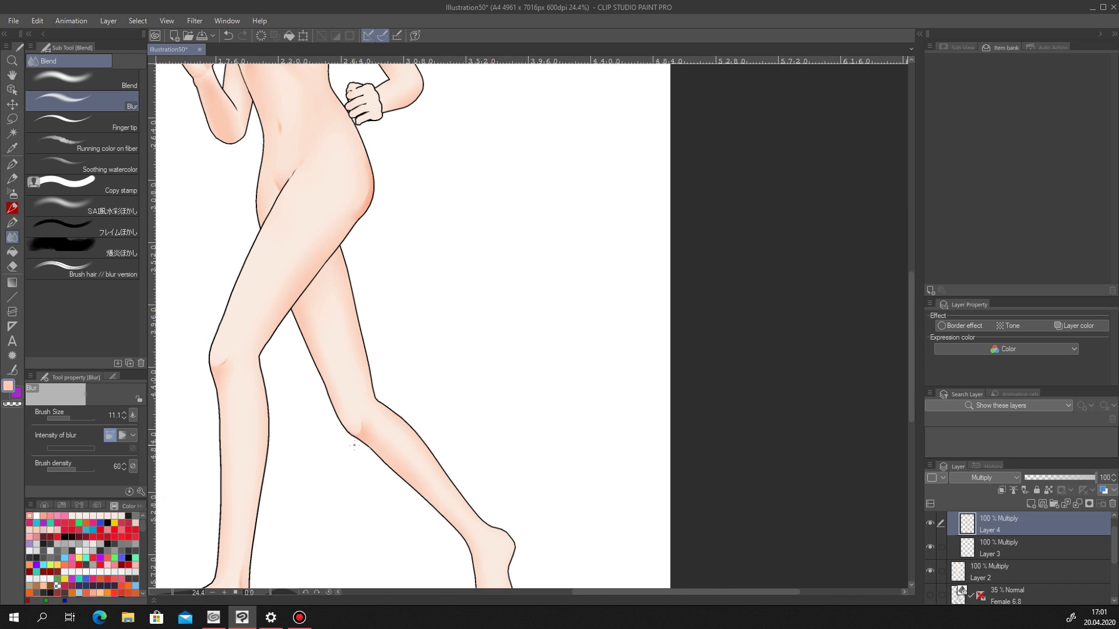
Undo the last few edits to the shading around the rear knee.
{"action": "key", "text": "ctrl+z"}
{"action": "key", "text": "ctrl+z"}
{"action": "key", "text": "ctrl+z"}
{"action": "key", "text": "ctrl+z"}
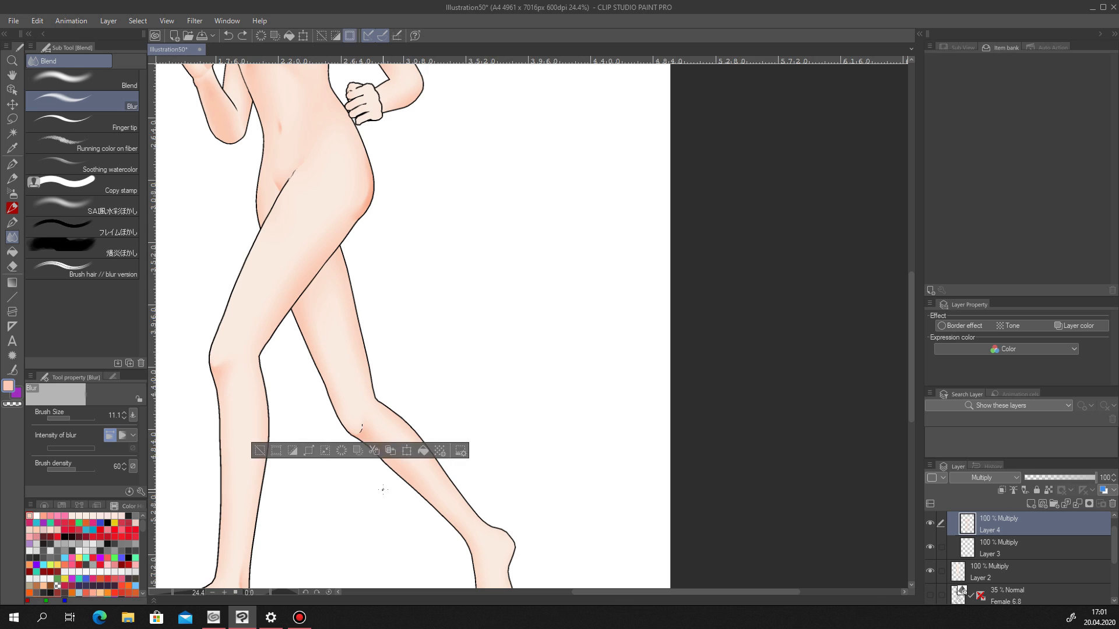
{"action": "key", "text": "ctrl+z"}
{"action": "scroll", "coordinate": [382, 489], "scroll_direction": "down", "scroll_amount": 4}
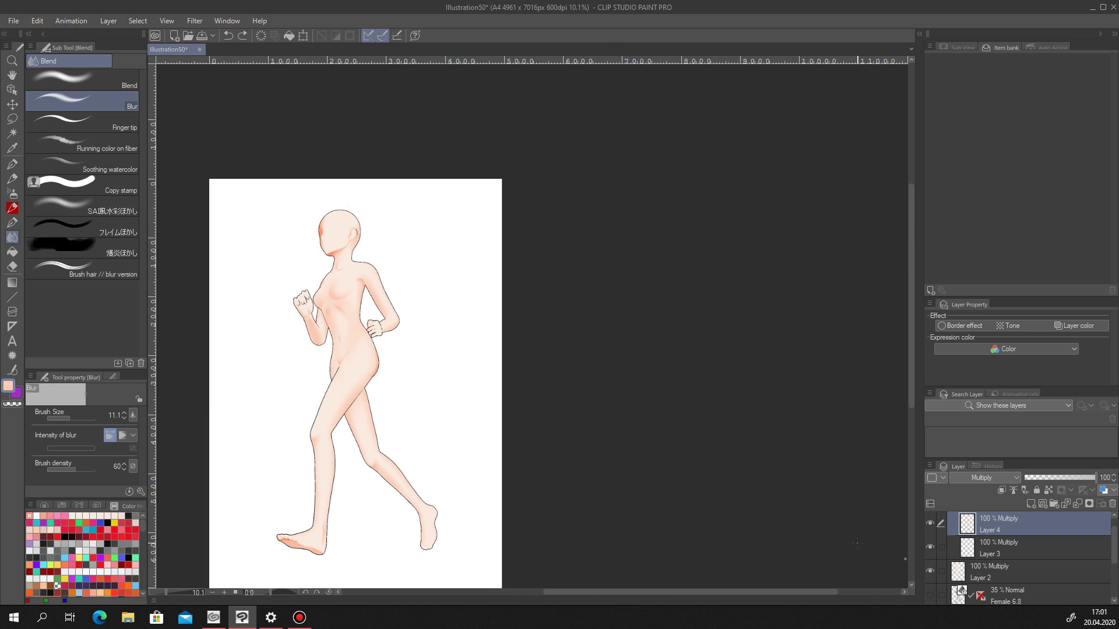
Lasso shadow shapes between the rear foot's toes and along the big toe's edge on Layer 3, fill them, and deselect.
{"action": "scroll", "coordinate": [441, 559], "scroll_direction": "up", "scroll_amount": 10}
{"action": "left_click", "coordinate": [13, 120]}
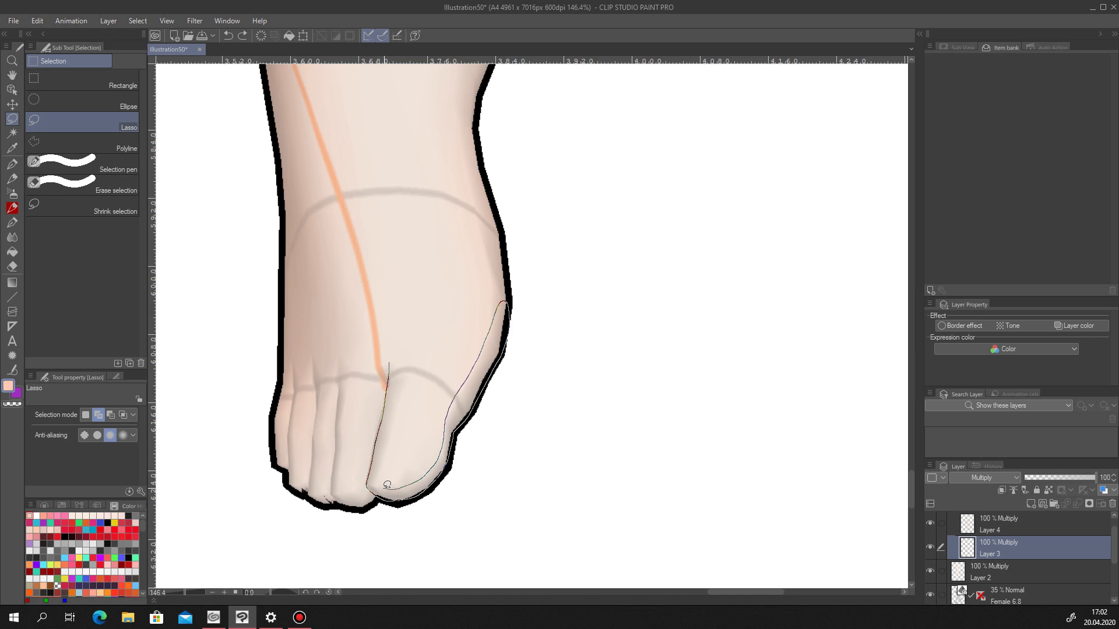
{"action": "left_click_drag", "start_coordinate": [386, 447], "coordinate": [404, 352]}
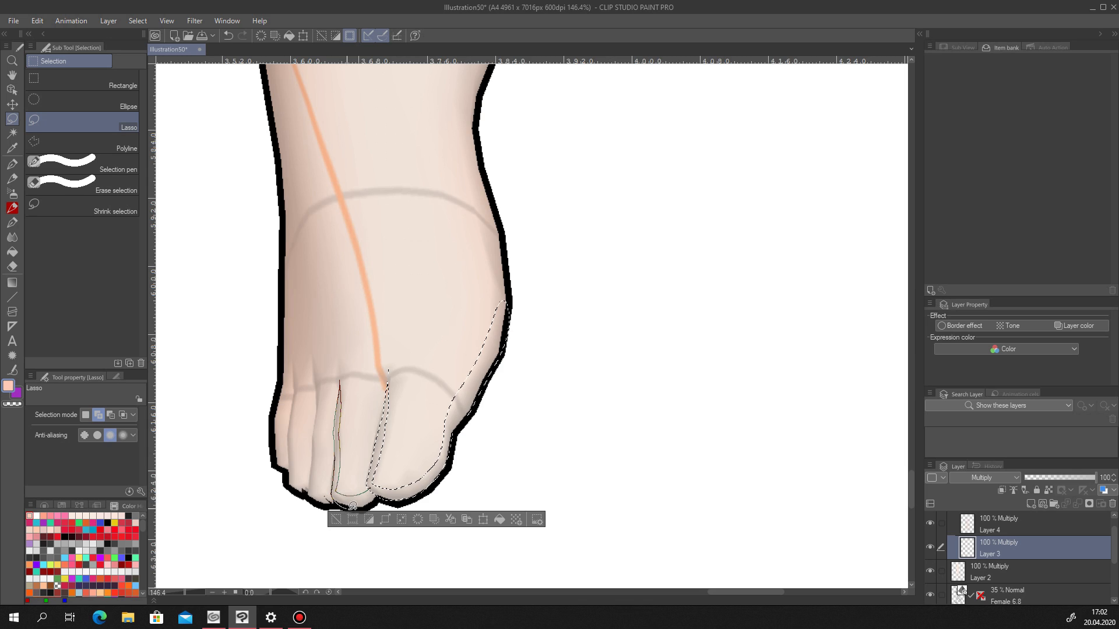
{"action": "left_click_drag", "start_coordinate": [381, 488], "coordinate": [336, 492]}
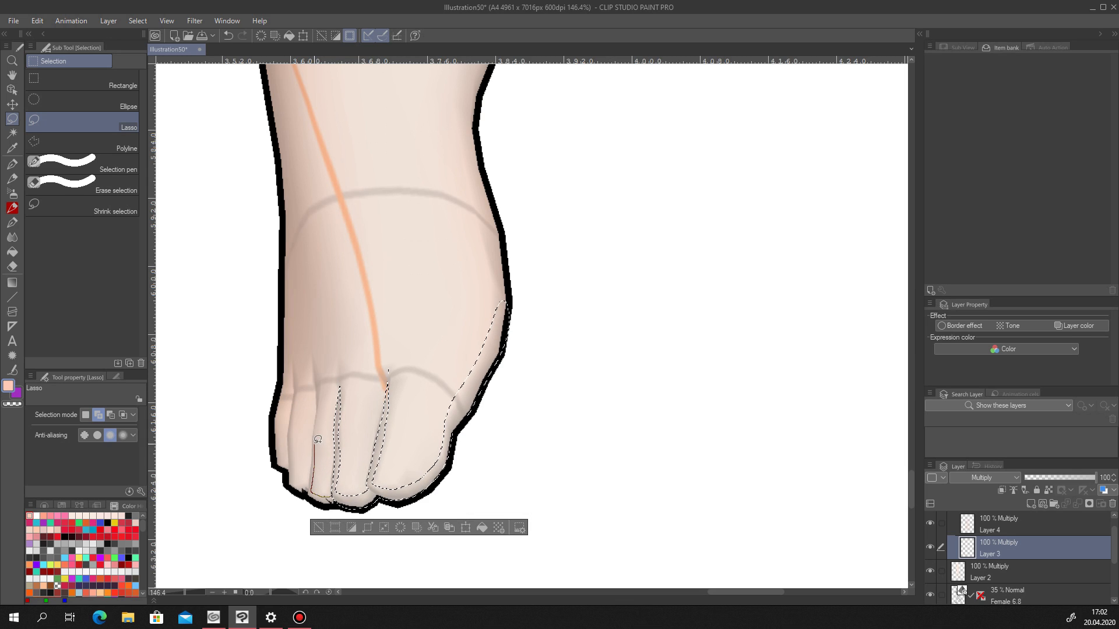
{"action": "left_click_drag", "start_coordinate": [310, 491], "coordinate": [305, 459]}
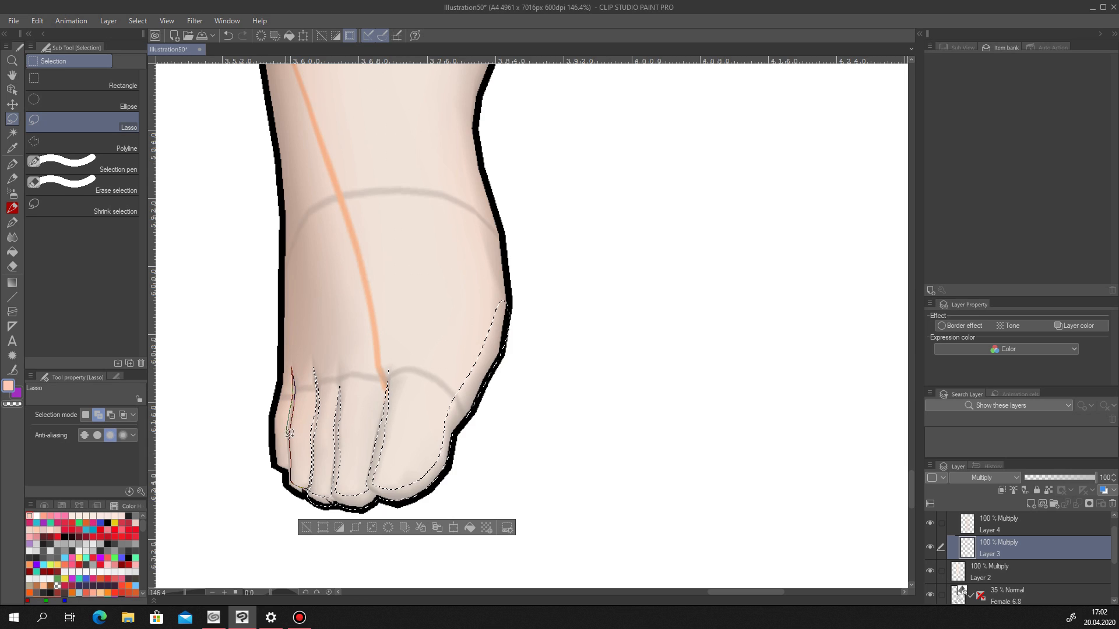
{"action": "left_click_drag", "start_coordinate": [309, 489], "coordinate": [304, 492]}
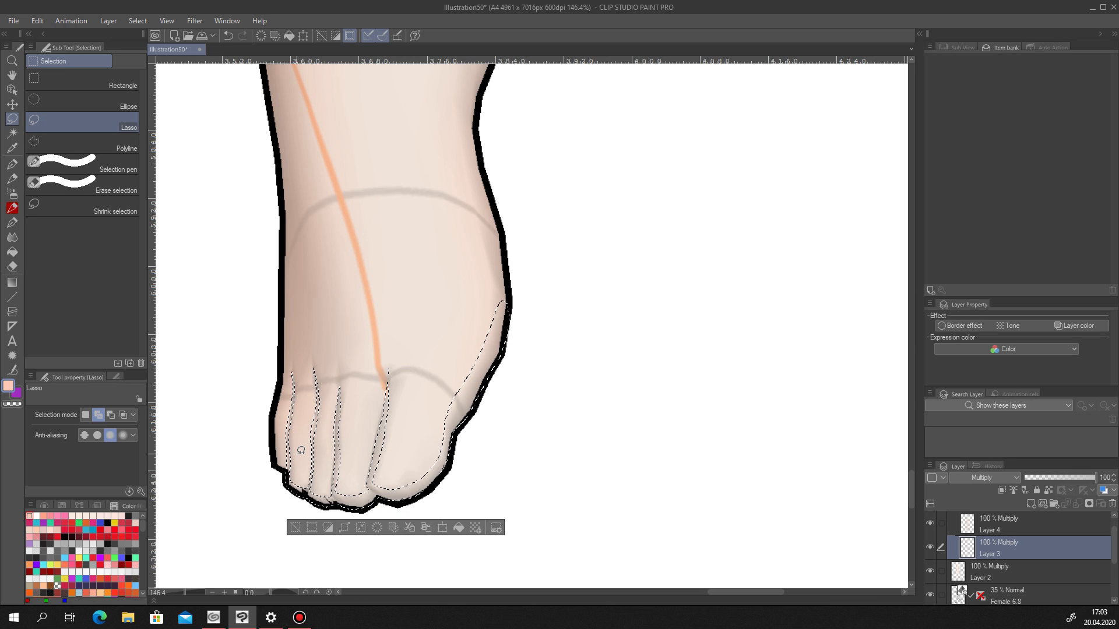
{"action": "mouse_move", "coordinate": [286, 462]}
{"action": "left_mouse_down"}
{"action": "mouse_move", "coordinate": [278, 418]}
{"action": "mouse_move", "coordinate": [272, 465]}
{"action": "mouse_move", "coordinate": [286, 471]}
{"action": "left_mouse_up"}
{"action": "left_click", "coordinate": [452, 527]}
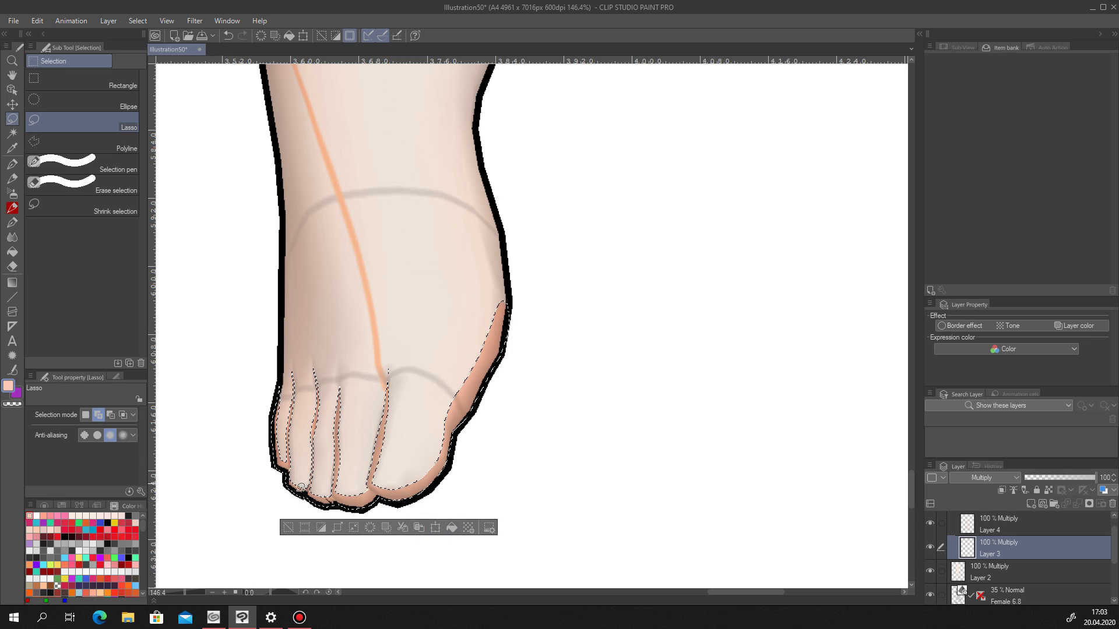
{"action": "key", "text": "ctrl+d"}
Lasso a shadow strip along the rear foot's outer side and heel, fill it, and deselect.
{"action": "scroll", "coordinate": [429, 399], "scroll_direction": "down", "scroll_amount": 1}
{"action": "mouse_move", "coordinate": [422, 229]}
{"action": "left_mouse_down"}
{"action": "mouse_move", "coordinate": [435, 73]}
{"action": "mouse_move", "coordinate": [456, 99]}
{"action": "mouse_move", "coordinate": [457, 301]}
{"action": "mouse_move", "coordinate": [428, 435]}
{"action": "left_mouse_up"}
{"action": "left_click", "coordinate": [494, 457]}
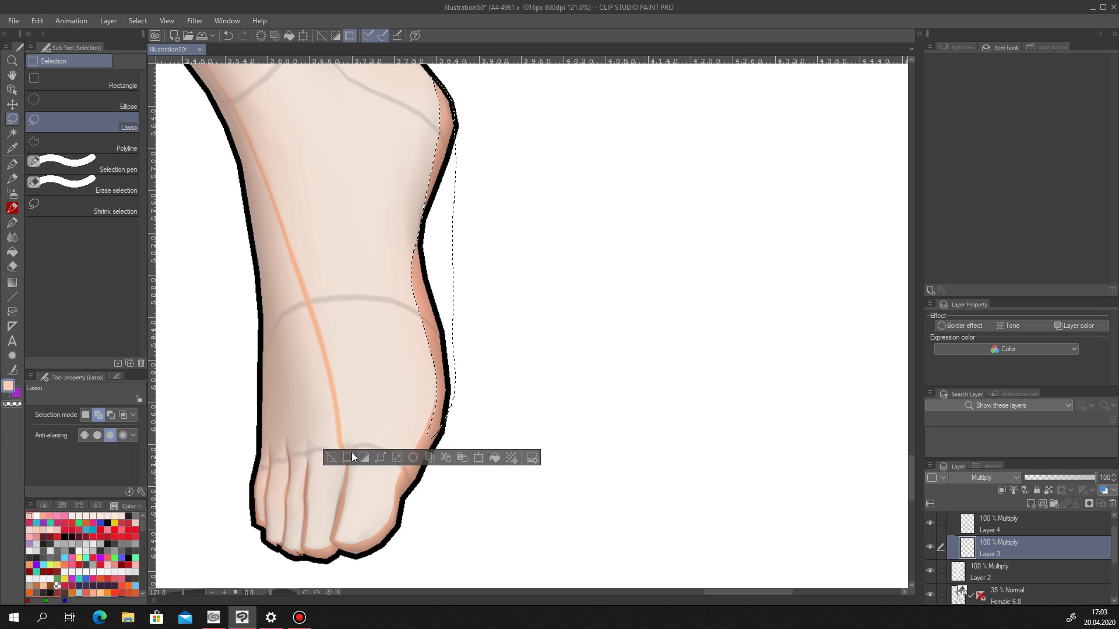
{"action": "key", "text": "ctrl+d"}
Soften the new shadow edges on the rear foot's big toe and outer side with the Blur tool.
{"action": "left_click", "coordinate": [12, 237]}
{"action": "scroll", "coordinate": [378, 531], "scroll_direction": "up", "scroll_amount": 2}
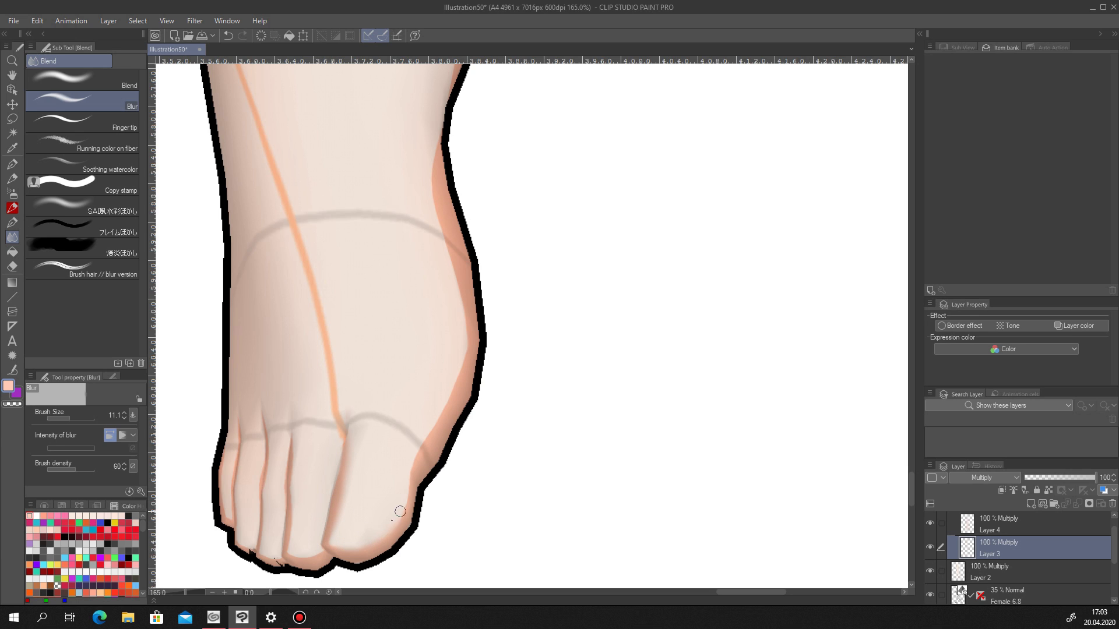
{"action": "scroll", "coordinate": [457, 432], "scroll_direction": "down", "scroll_amount": 10}
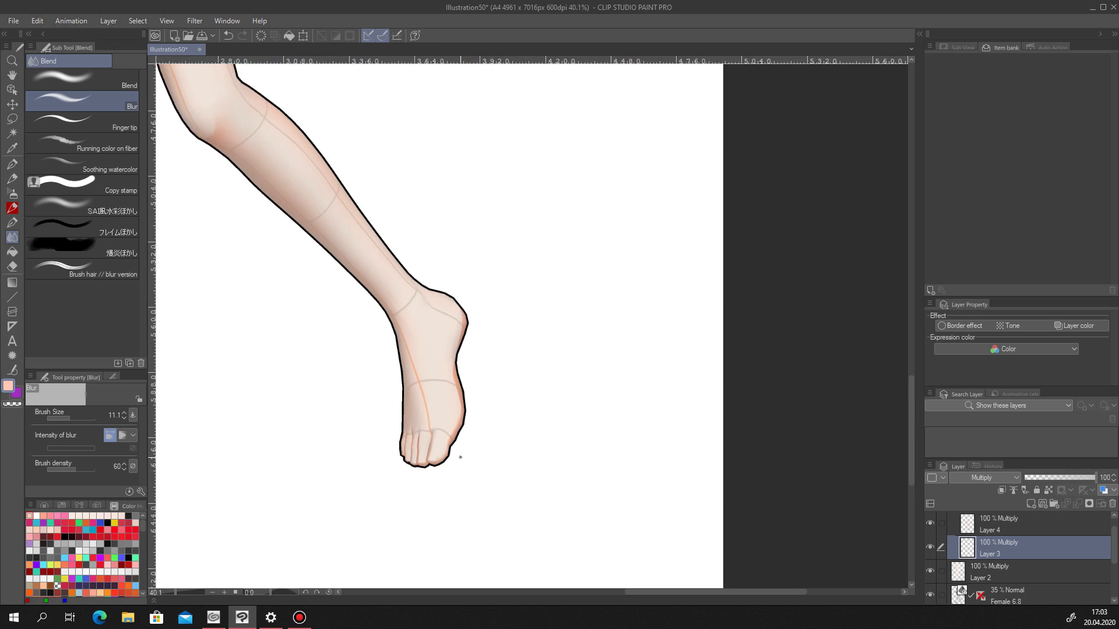
{"action": "scroll", "coordinate": [460, 428], "scroll_direction": "up", "scroll_amount": 8}
Set the Blur brush size to 14.1 and smooth the shadow edges along the heel, the foot's side and between the toes.
{"action": "left_click_drag", "start_coordinate": [69, 419], "coordinate": [72, 419]}
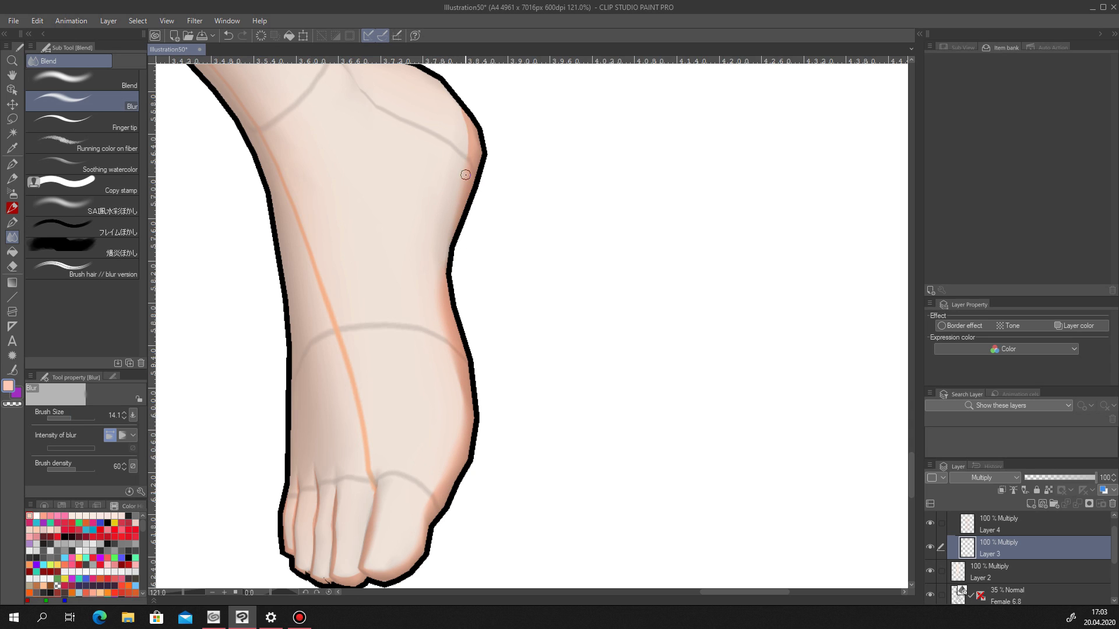
{"action": "scroll", "coordinate": [469, 138], "scroll_direction": "down", "scroll_amount": 4}
{"action": "scroll", "coordinate": [402, 373], "scroll_direction": "up", "scroll_amount": 7}
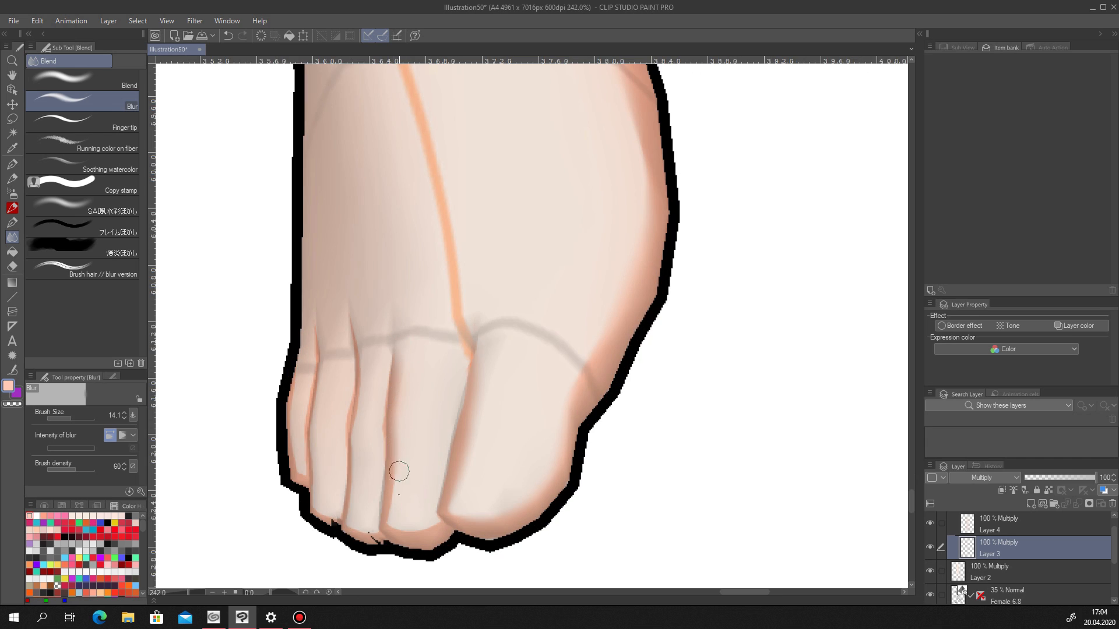
{"action": "mouse_move", "coordinate": [352, 523]}
{"action": "left_mouse_down"}
{"action": "mouse_move", "coordinate": [363, 341]}
{"action": "mouse_move", "coordinate": [351, 281]}
{"action": "left_mouse_up"}
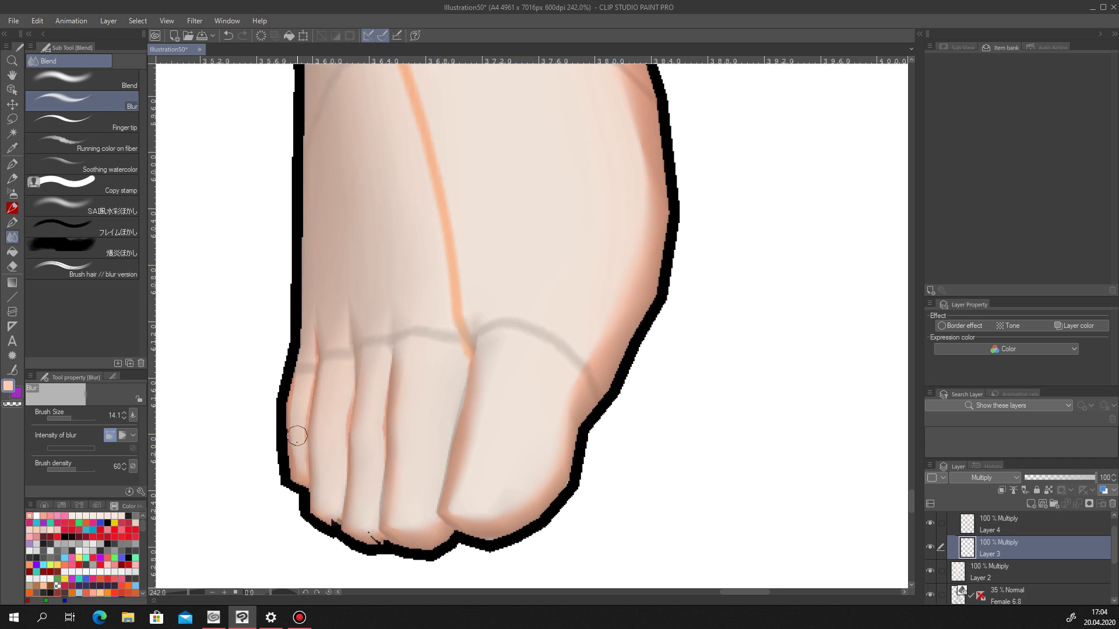
{"action": "scroll", "coordinate": [425, 375], "scroll_direction": "down", "scroll_amount": 6}
{"action": "scroll", "coordinate": [408, 349], "scroll_direction": "down", "scroll_amount": 2}
{"action": "scroll", "coordinate": [411, 331], "scroll_direction": "up", "scroll_amount": 6}
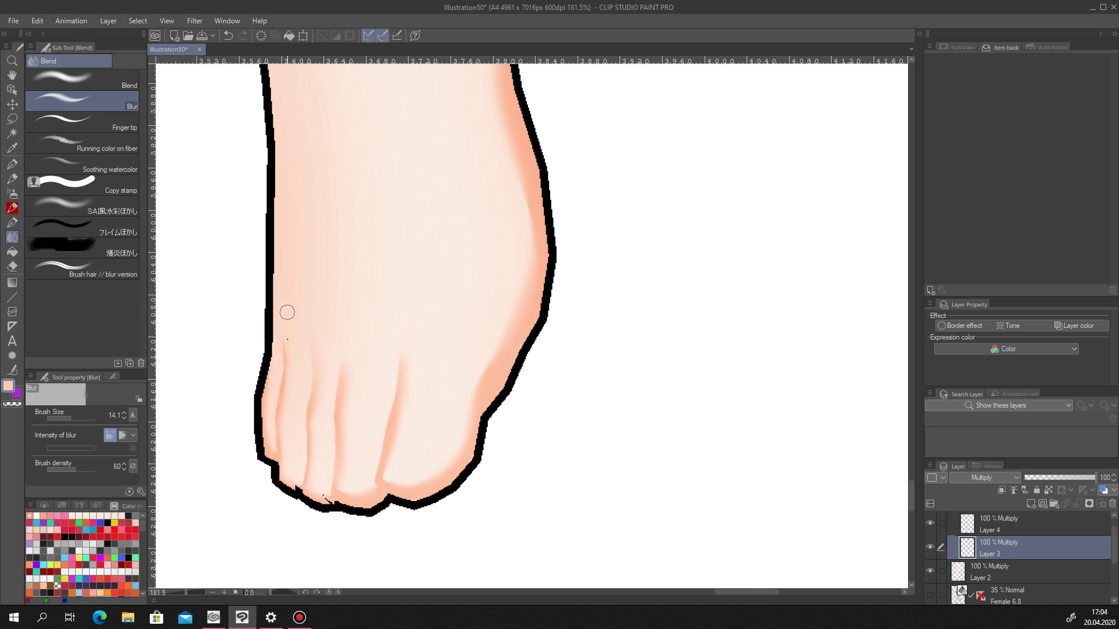
{"action": "scroll", "coordinate": [440, 407], "scroll_direction": "down", "scroll_amount": 2}
{"action": "scroll", "coordinate": [437, 408], "scroll_direction": "up", "scroll_amount": 1}
Lasso and fill an extra shadow along the big toe's outer edge on Layer 3.
{"action": "left_click", "coordinate": [12, 119]}
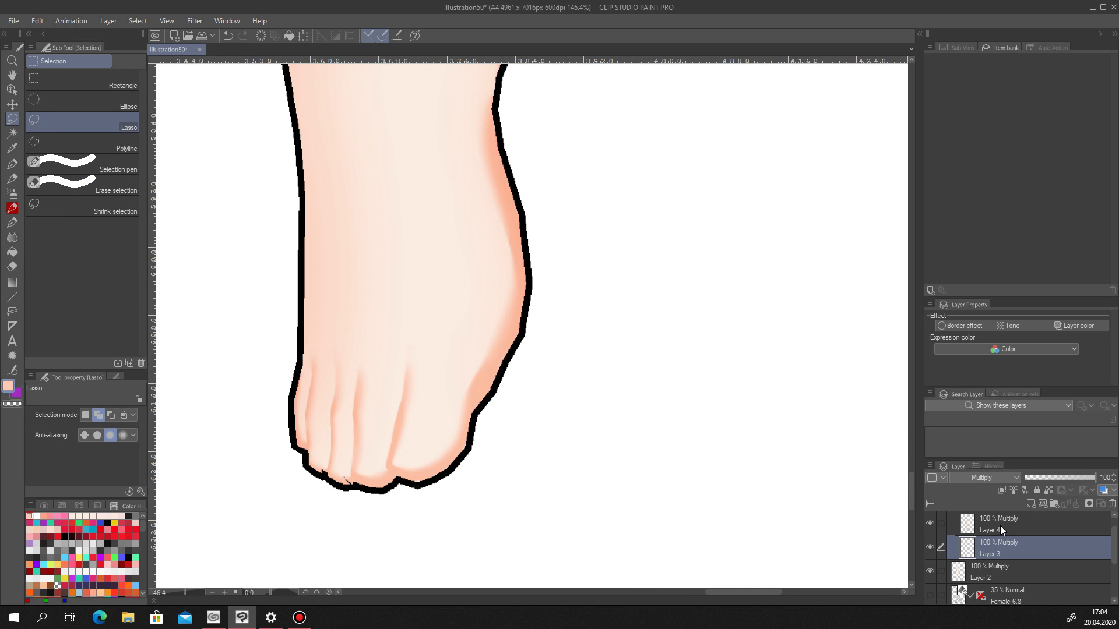
{"action": "left_click", "coordinate": [1002, 530]}
{"action": "scroll", "coordinate": [437, 428], "scroll_direction": "down", "scroll_amount": 1}
{"action": "scroll", "coordinate": [434, 445], "scroll_direction": "up", "scroll_amount": 3}
{"action": "left_click", "coordinate": [1005, 551]}
{"action": "mouse_move", "coordinate": [505, 414]}
{"action": "left_mouse_down"}
{"action": "mouse_move", "coordinate": [396, 495]}
{"action": "mouse_move", "coordinate": [486, 461]}
{"action": "left_mouse_up"}
{"action": "left_click", "coordinate": [341, 521]}
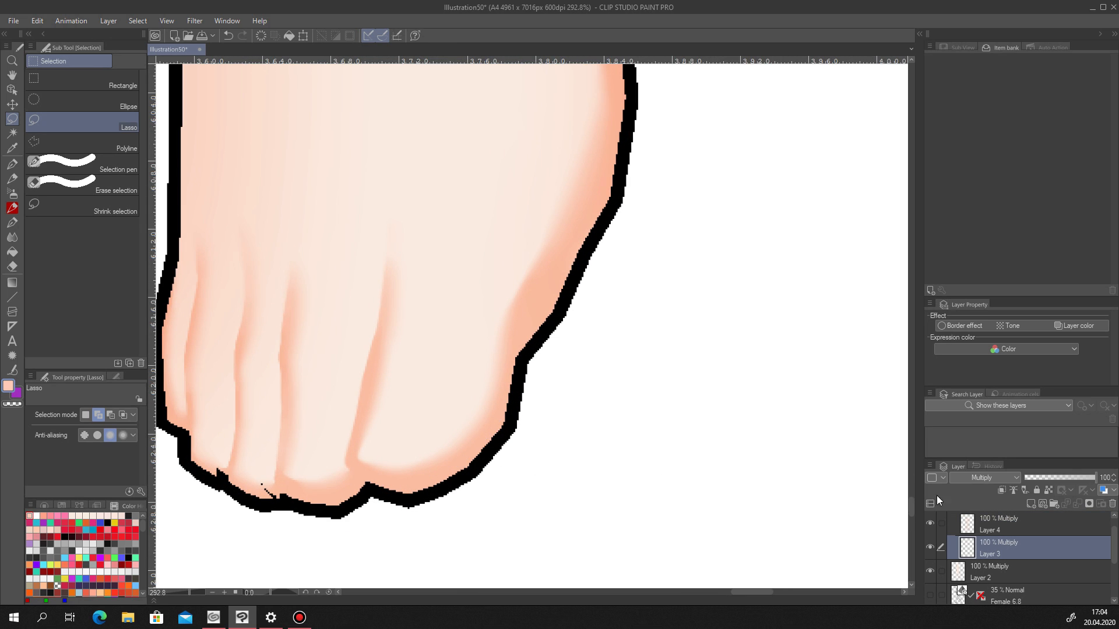
On Layer 4, lasso the lower rims of all the rear foot's toes, fill them with a second shadow tone, and deselect.
{"action": "left_click", "coordinate": [1014, 527]}
{"action": "mouse_move", "coordinate": [349, 460]}
{"action": "left_mouse_down"}
{"action": "mouse_move", "coordinate": [437, 481]}
{"action": "mouse_move", "coordinate": [467, 475]}
{"action": "left_mouse_up"}
{"action": "mouse_move", "coordinate": [349, 458]}
{"action": "left_mouse_down"}
{"action": "mouse_move", "coordinate": [327, 499]}
{"action": "mouse_move", "coordinate": [284, 494]}
{"action": "mouse_move", "coordinate": [278, 454]}
{"action": "left_mouse_up"}
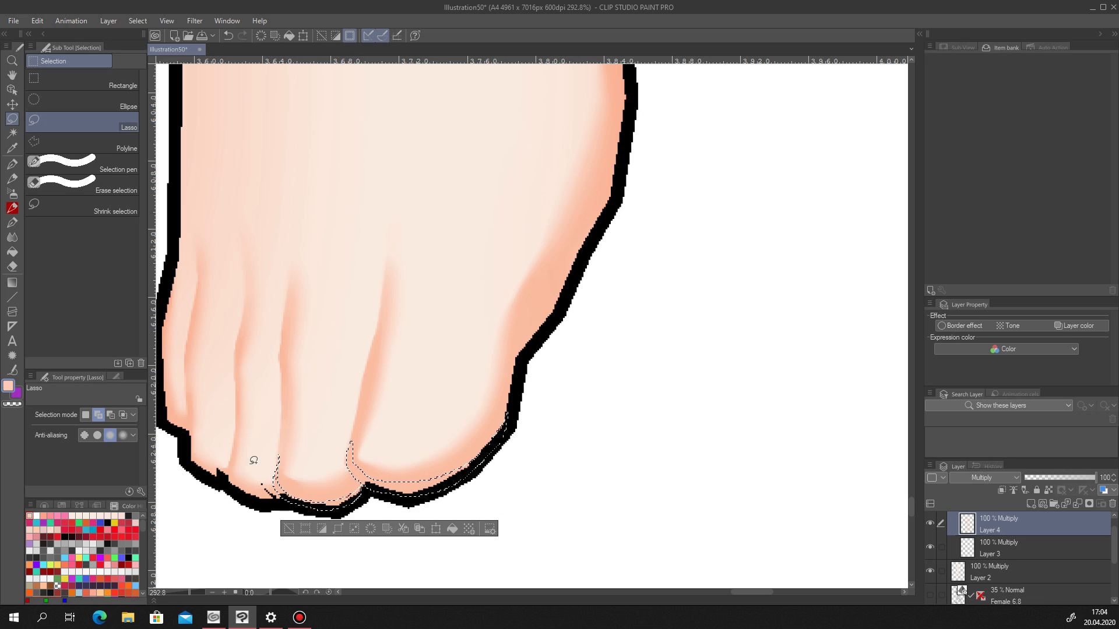
{"action": "mouse_move", "coordinate": [280, 497]}
{"action": "left_mouse_down"}
{"action": "mouse_move", "coordinate": [232, 474]}
{"action": "mouse_move", "coordinate": [235, 444]}
{"action": "mouse_move", "coordinate": [229, 476]}
{"action": "mouse_move", "coordinate": [277, 499]}
{"action": "left_mouse_up"}
{"action": "mouse_move", "coordinate": [229, 462]}
{"action": "left_mouse_down"}
{"action": "mouse_move", "coordinate": [201, 469]}
{"action": "mouse_move", "coordinate": [190, 386]}
{"action": "mouse_move", "coordinate": [186, 423]}
{"action": "mouse_move", "coordinate": [169, 414]}
{"action": "mouse_move", "coordinate": [162, 347]}
{"action": "mouse_move", "coordinate": [188, 424]}
{"action": "left_mouse_up"}
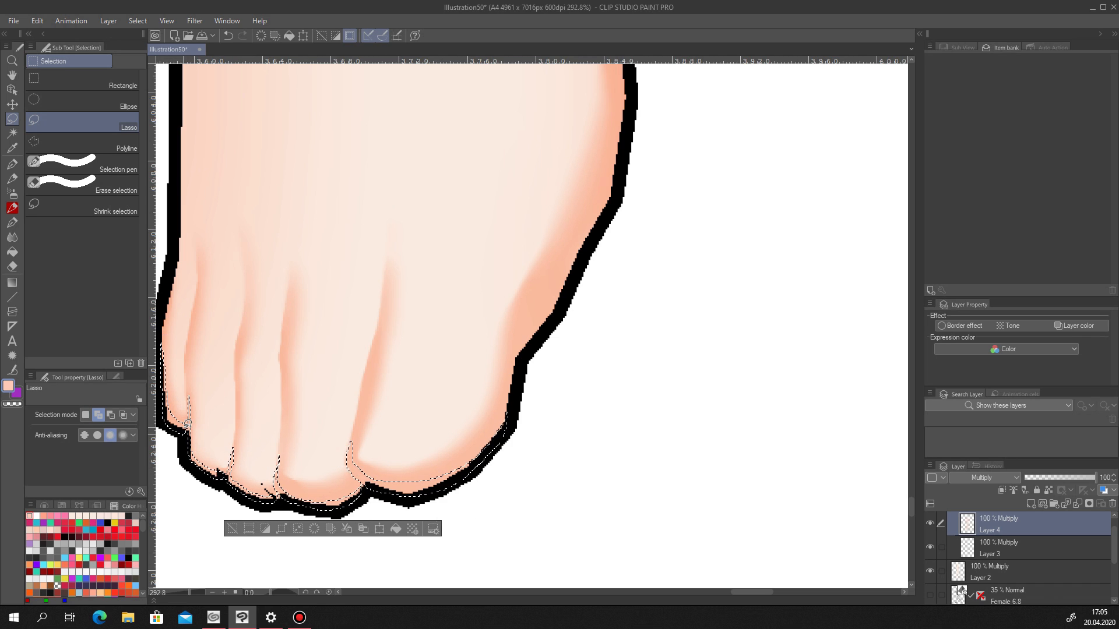
{"action": "left_click", "coordinate": [396, 528]}
{"action": "key", "text": "ctrl+d"}
Blur the second shadow tone along the undersides of the rear foot's toes.
{"action": "scroll", "coordinate": [366, 483], "scroll_direction": "down", "scroll_amount": 20}
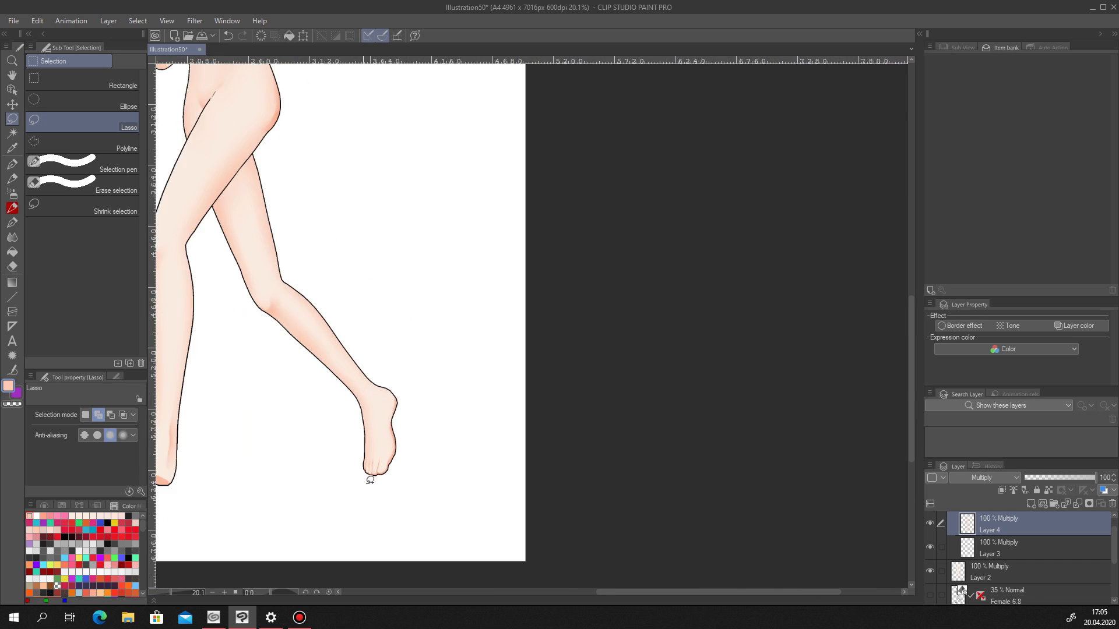
{"action": "scroll", "coordinate": [366, 483], "scroll_direction": "up", "scroll_amount": 20}
{"action": "key", "text": "j"}
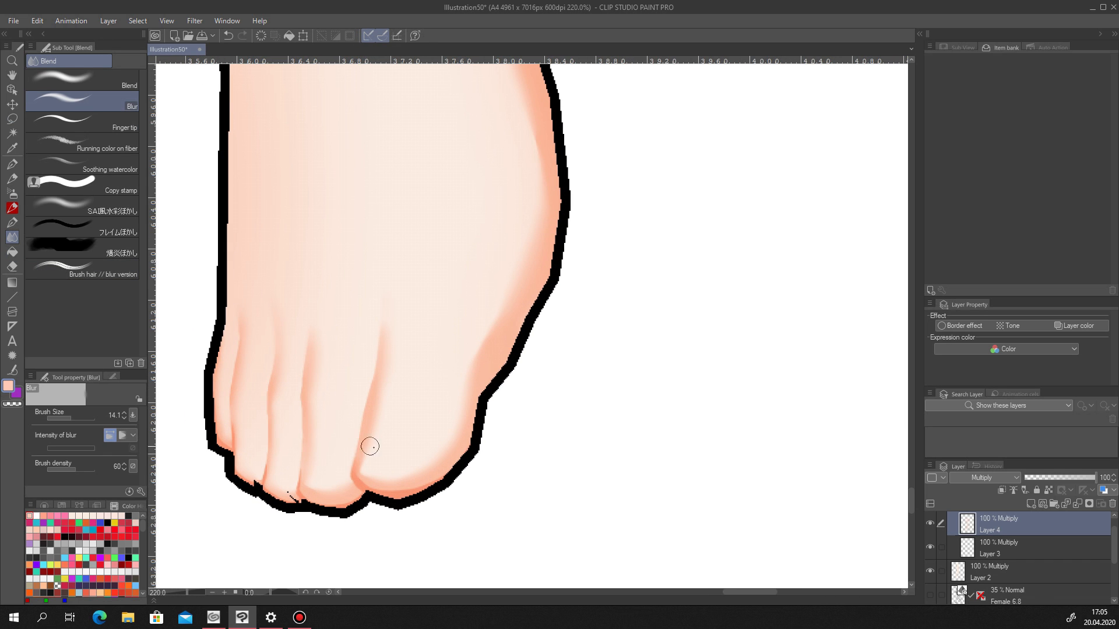
{"action": "left_click_drag", "start_coordinate": [371, 471], "coordinate": [311, 503]}
Show the Female 6.8 reference layer and lasso the full outline of the fist beside the hip.
{"action": "key", "text": "m"}
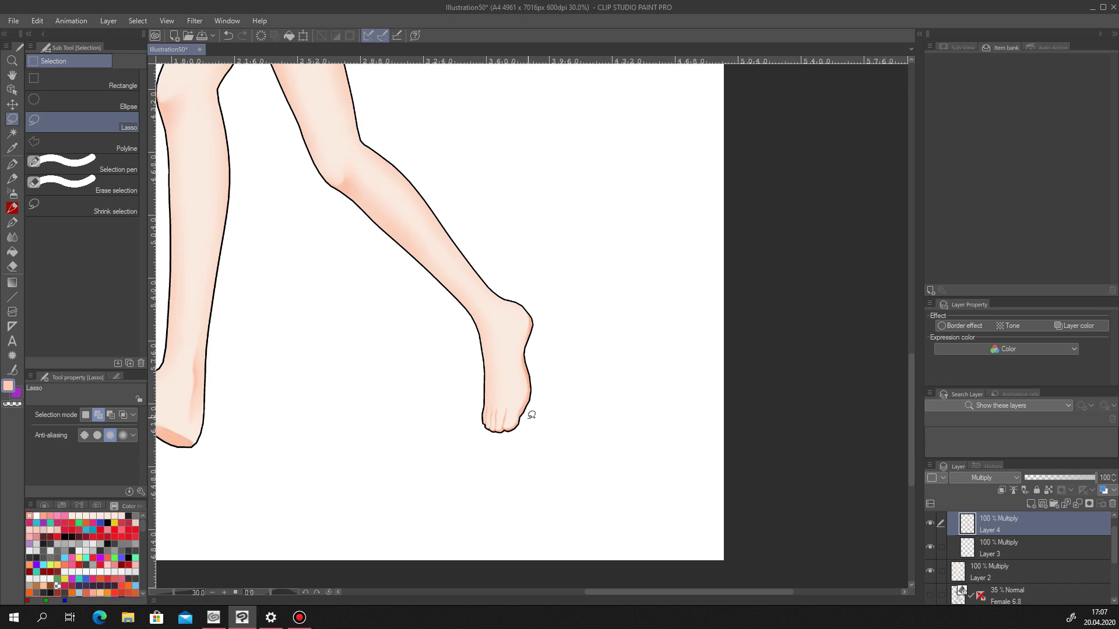
{"action": "scroll", "coordinate": [531, 414], "scroll_direction": "down", "scroll_amount": 2}
{"action": "scroll", "coordinate": [529, 416], "scroll_direction": "up", "scroll_amount": 2}
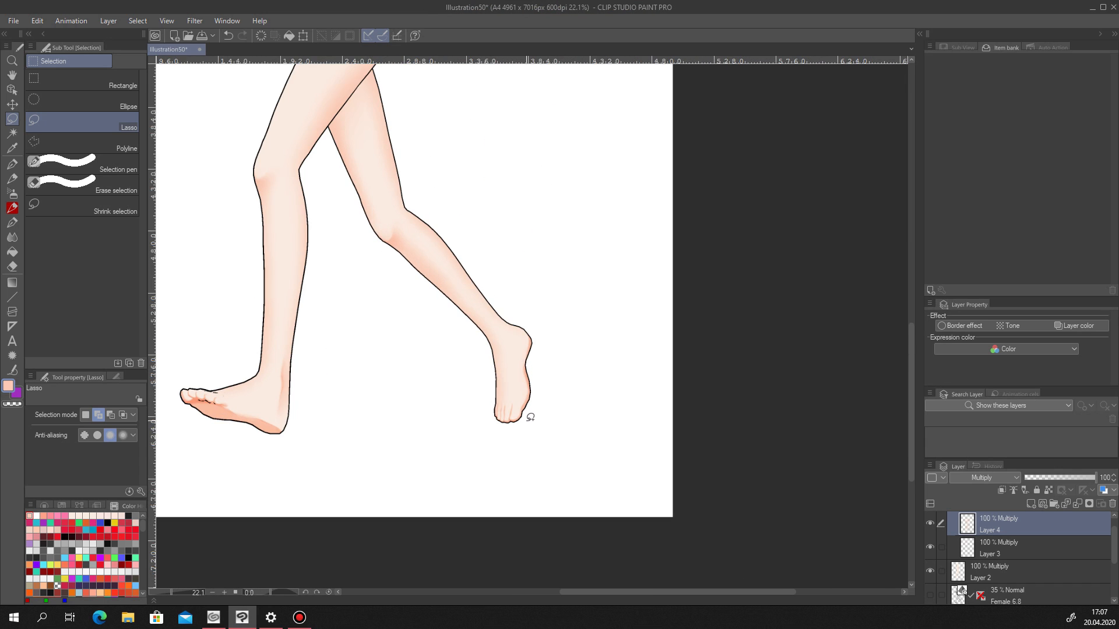
{"action": "scroll", "coordinate": [514, 303], "scroll_direction": "up", "scroll_amount": 2}
{"action": "scroll", "coordinate": [514, 310], "scroll_direction": "down", "scroll_amount": 8}
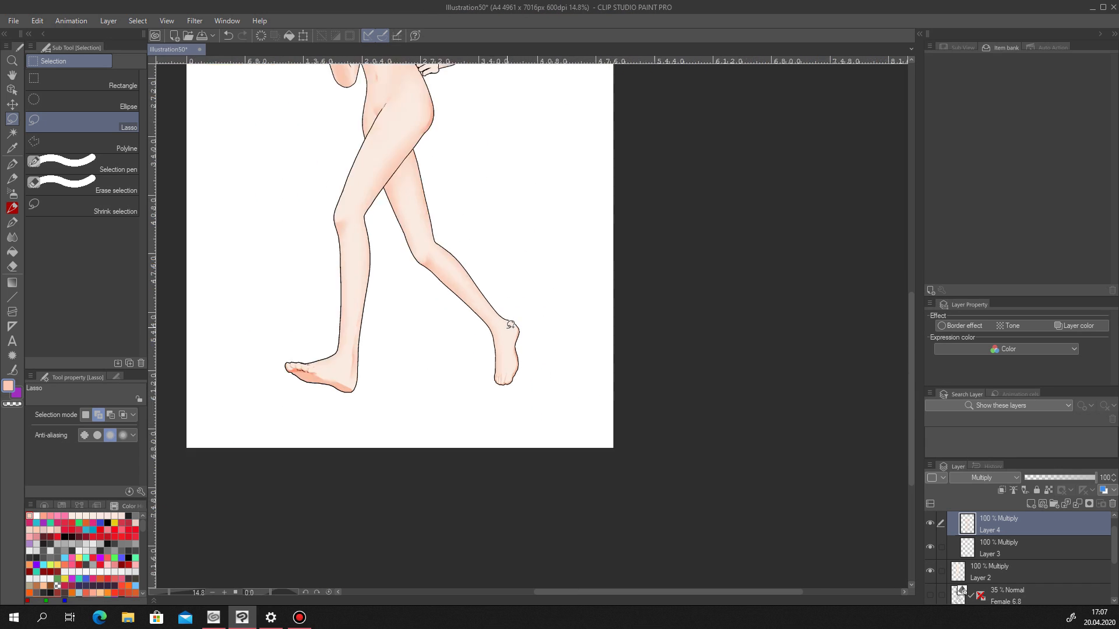
{"action": "scroll", "coordinate": [436, 157], "scroll_direction": "up", "scroll_amount": 4}
{"action": "left_click", "coordinate": [930, 595]}
{"action": "scroll", "coordinate": [457, 258], "scroll_direction": "up", "scroll_amount": 5}
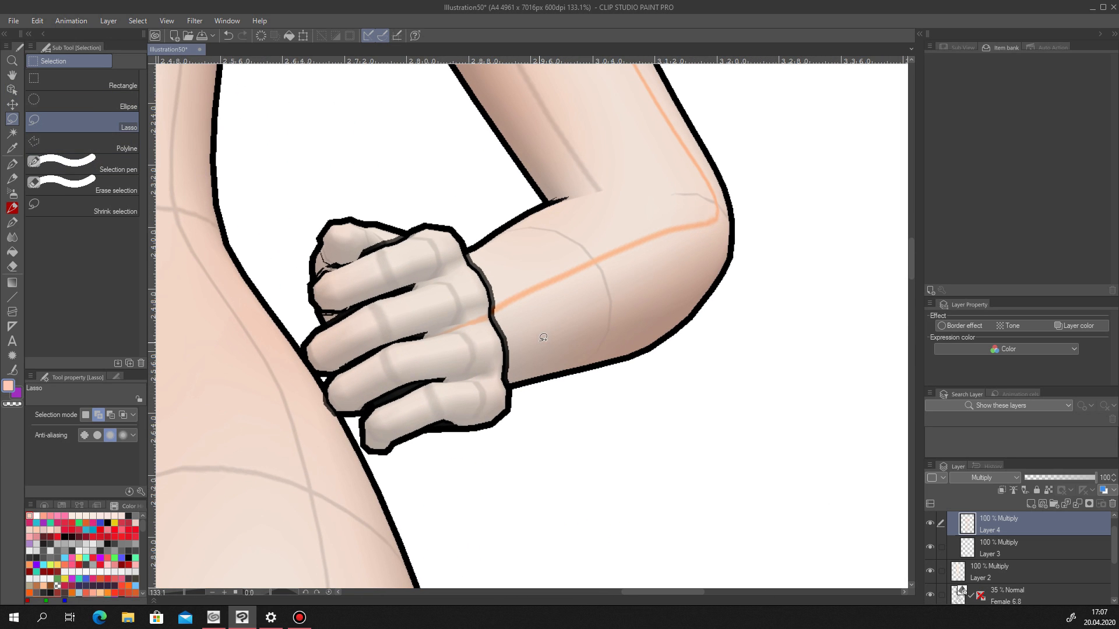
{"action": "scroll", "coordinate": [525, 372], "scroll_direction": "up", "scroll_amount": 1}
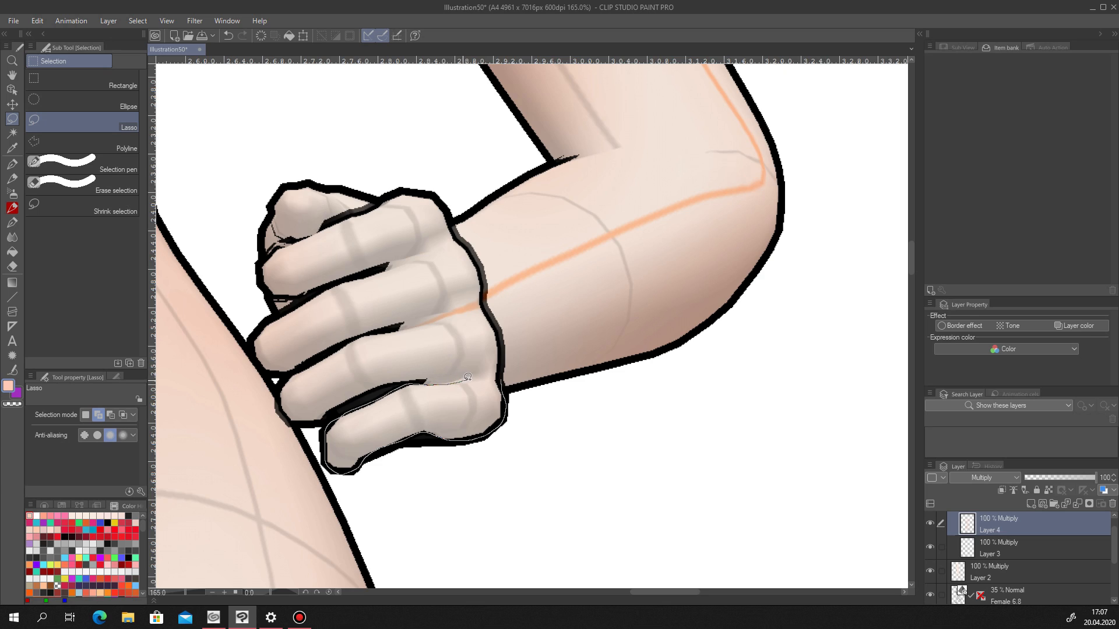
{"action": "left_click_drag", "start_coordinate": [479, 372], "coordinate": [494, 379]}
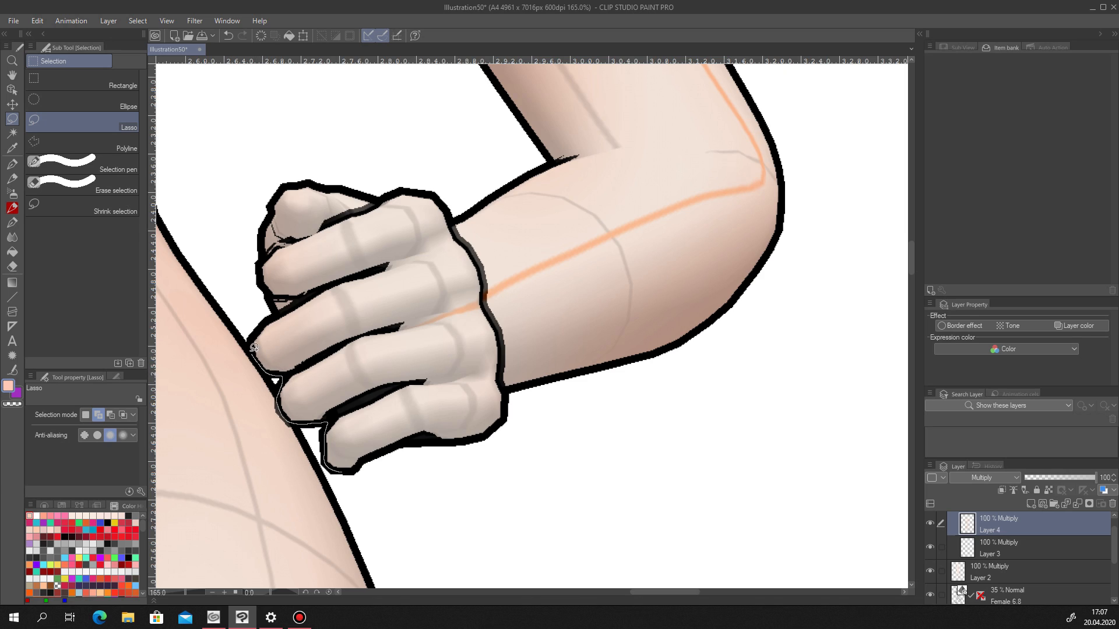
{"action": "mouse_move", "coordinate": [274, 212]}
{"action": "left_mouse_down"}
{"action": "mouse_move", "coordinate": [291, 184]}
{"action": "mouse_move", "coordinate": [336, 188]}
{"action": "left_mouse_up"}
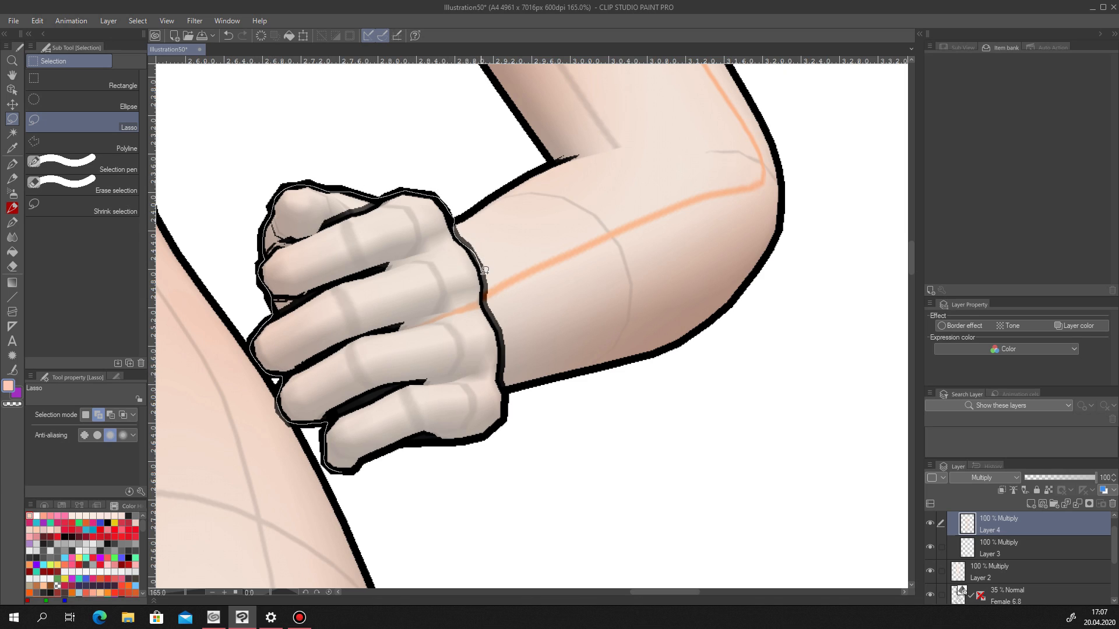
{"action": "mouse_move", "coordinate": [502, 354]}
{"action": "left_mouse_down"}
{"action": "mouse_move", "coordinate": [507, 403]}
{"action": "mouse_move", "coordinate": [484, 435]}
{"action": "mouse_move", "coordinate": [424, 435]}
{"action": "mouse_move", "coordinate": [355, 469]}
{"action": "left_mouse_up"}
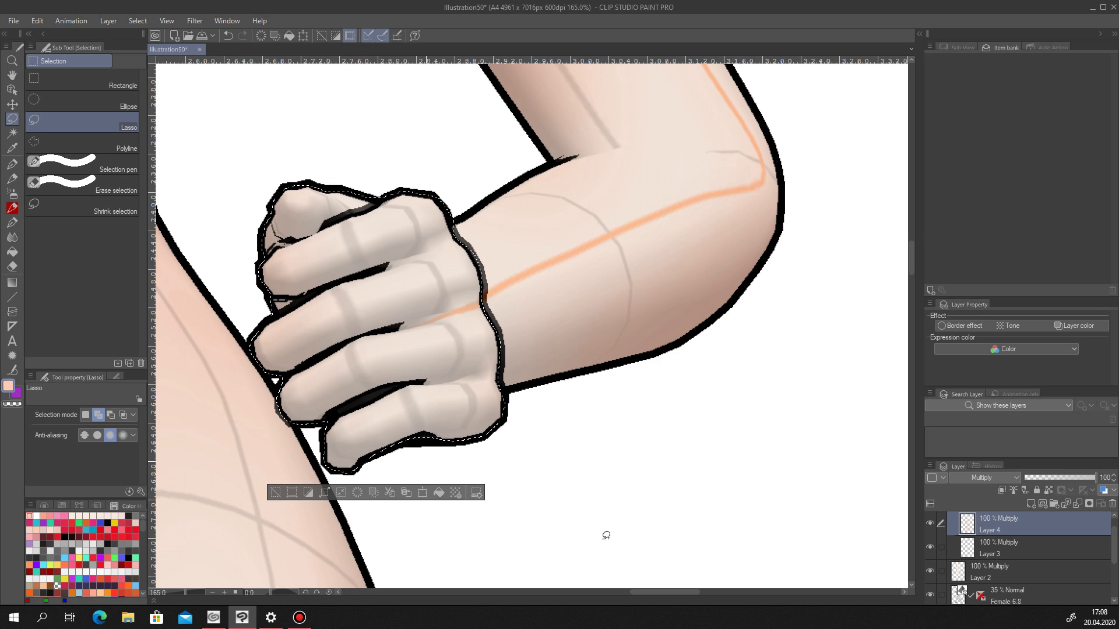
Shade the selected fist on Layer 4 with a Foreground to transparent gradient running from the forearm side toward the fingertips, then deselect.
{"action": "left_click", "coordinate": [12, 283]}
{"action": "left_click", "coordinate": [82, 80]}
{"action": "left_click_drag", "start_coordinate": [279, 337], "coordinate": [428, 395]}
{"action": "key", "text": "ctrl+z"}
{"action": "left_click", "coordinate": [993, 554]}
{"action": "left_click", "coordinate": [994, 527]}
{"action": "left_click_drag", "start_coordinate": [618, 260], "coordinate": [373, 335]}
{"action": "left_click_drag", "start_coordinate": [575, 462], "coordinate": [293, 259]}
{"action": "scroll", "coordinate": [465, 385], "scroll_direction": "down", "scroll_amount": 3}
{"action": "key", "text": "ctrl+z"}
{"action": "left_click_drag", "start_coordinate": [558, 282], "coordinate": [357, 373]}
{"action": "key", "text": "ctrl+z"}
{"action": "left_click_drag", "start_coordinate": [599, 265], "coordinate": [364, 390]}
{"action": "left_click", "coordinate": [930, 594]}
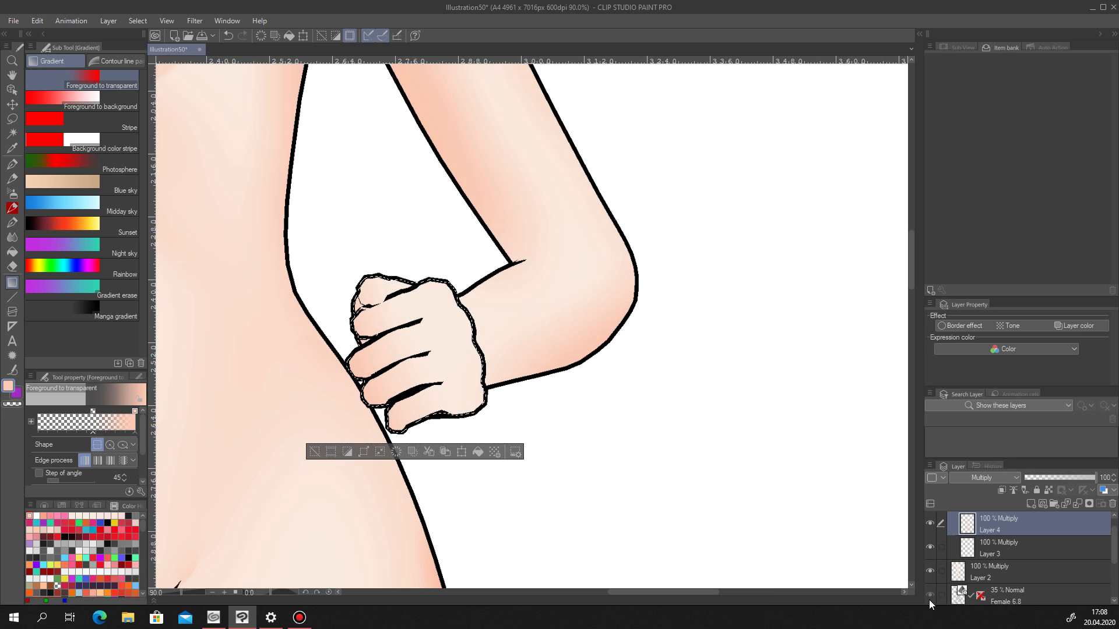
{"action": "left_click", "coordinate": [930, 595]}
{"action": "left_click", "coordinate": [315, 457]}
On Layer 3, lasso shadow shapes along the little finger's underside and joint, fill them, and deselect.
{"action": "left_click", "coordinate": [993, 551]}
{"action": "scroll", "coordinate": [452, 367], "scroll_direction": "up", "scroll_amount": 3}
{"action": "key", "text": "m"}
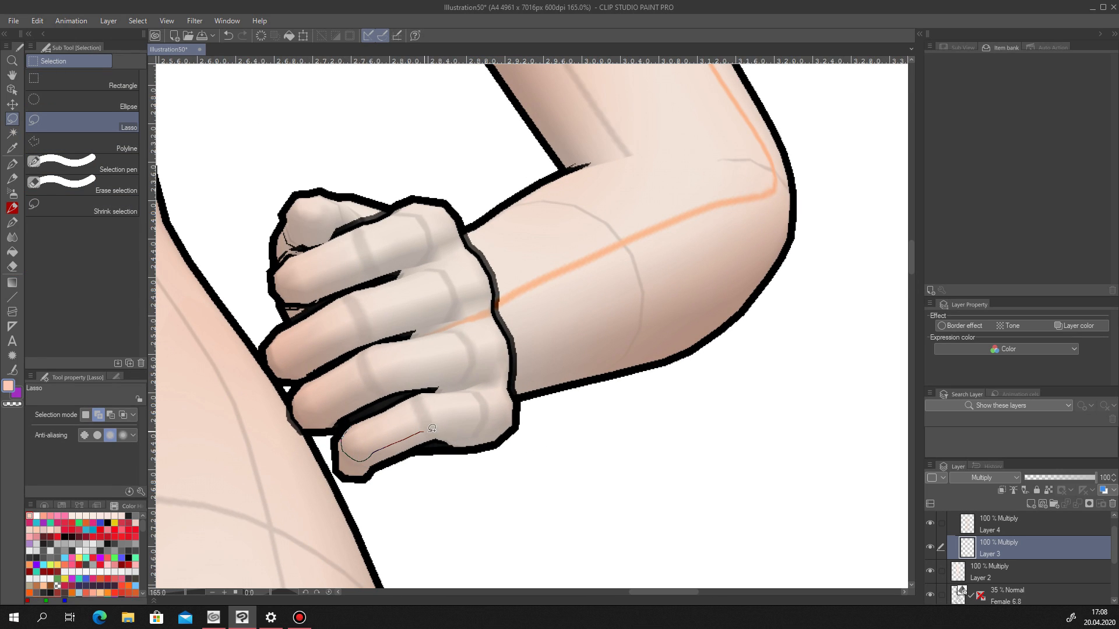
{"action": "left_click_drag", "start_coordinate": [341, 472], "coordinate": [361, 460]}
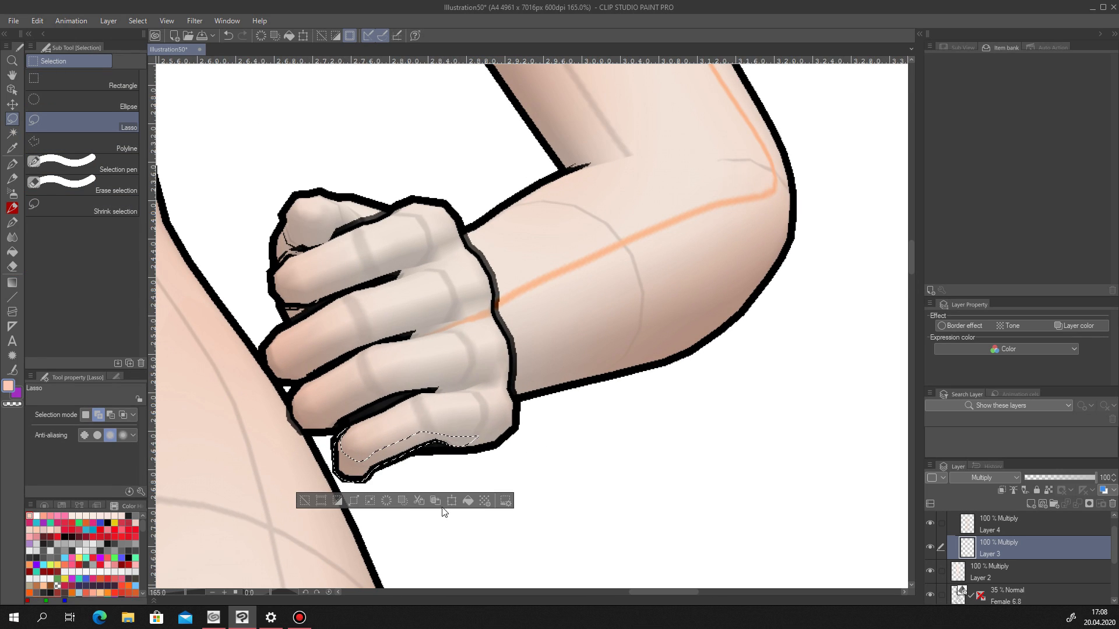
{"action": "left_click", "coordinate": [930, 595]}
{"action": "left_click", "coordinate": [930, 595]}
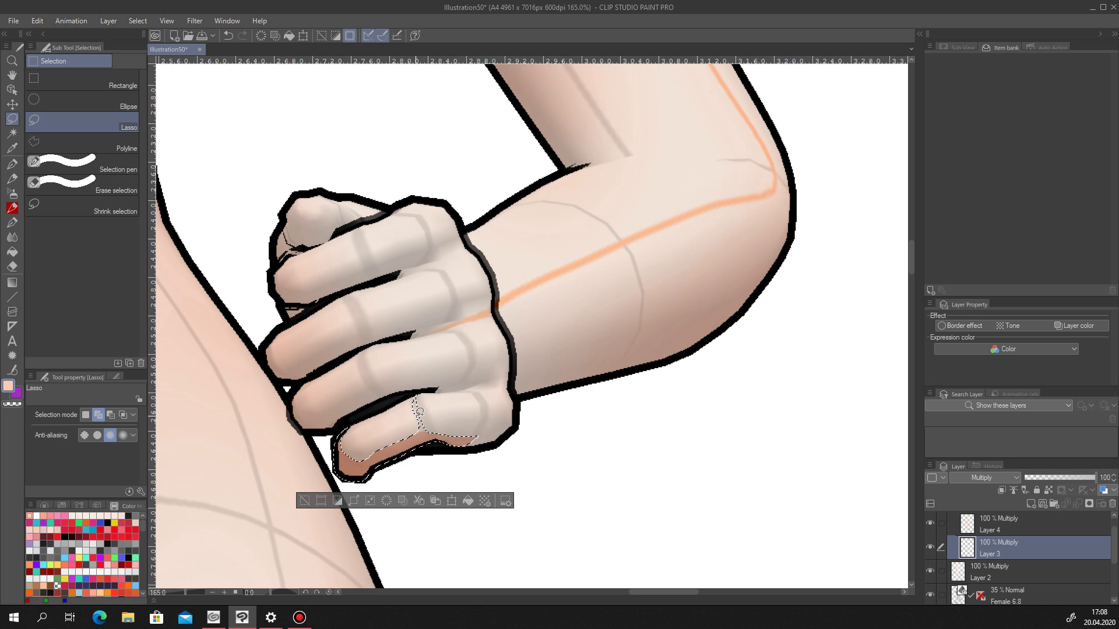
{"action": "mouse_move", "coordinate": [398, 445]}
{"action": "left_mouse_down"}
{"action": "mouse_move", "coordinate": [420, 430]}
{"action": "mouse_move", "coordinate": [508, 425]}
{"action": "mouse_move", "coordinate": [447, 448]}
{"action": "mouse_move", "coordinate": [472, 441]}
{"action": "mouse_move", "coordinate": [460, 441]}
{"action": "left_mouse_up"}
{"action": "left_click", "coordinate": [485, 501]}
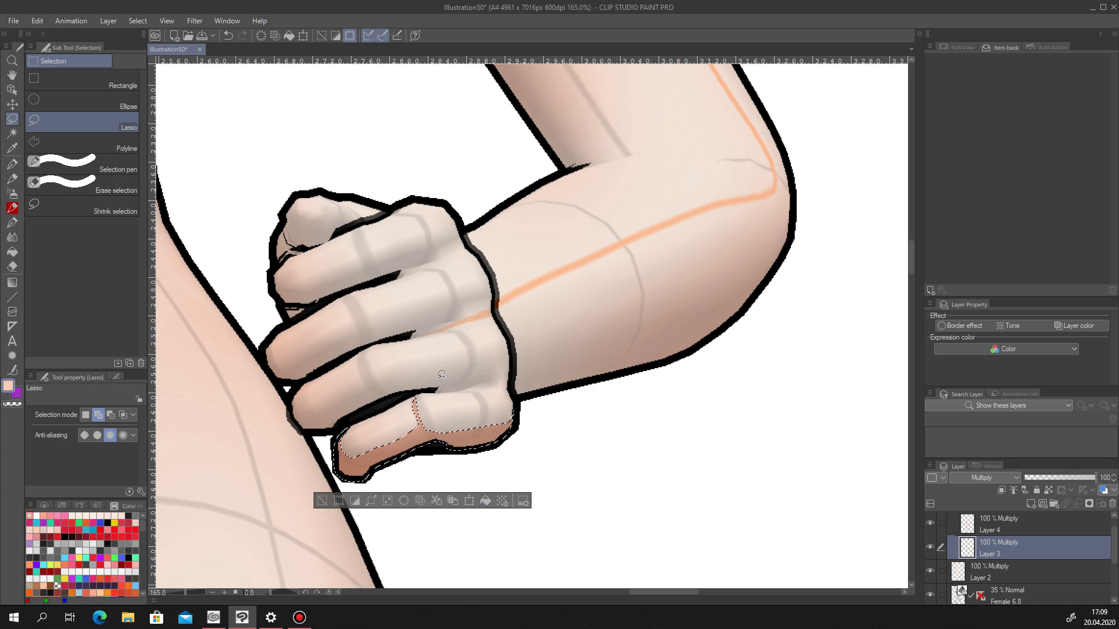
{"action": "key", "text": "ctrl+d"}
Extend the little finger's shadow with small lassoed fills at its tip and near the knuckle, deselecting after each.
{"action": "left_click_drag", "start_coordinate": [353, 422], "coordinate": [360, 459]}
{"action": "left_click", "coordinate": [412, 482]}
{"action": "key", "text": "ctrl+d"}
{"action": "left_click_drag", "start_coordinate": [482, 389], "coordinate": [448, 394]}
{"action": "key", "text": "ctrl+d"}
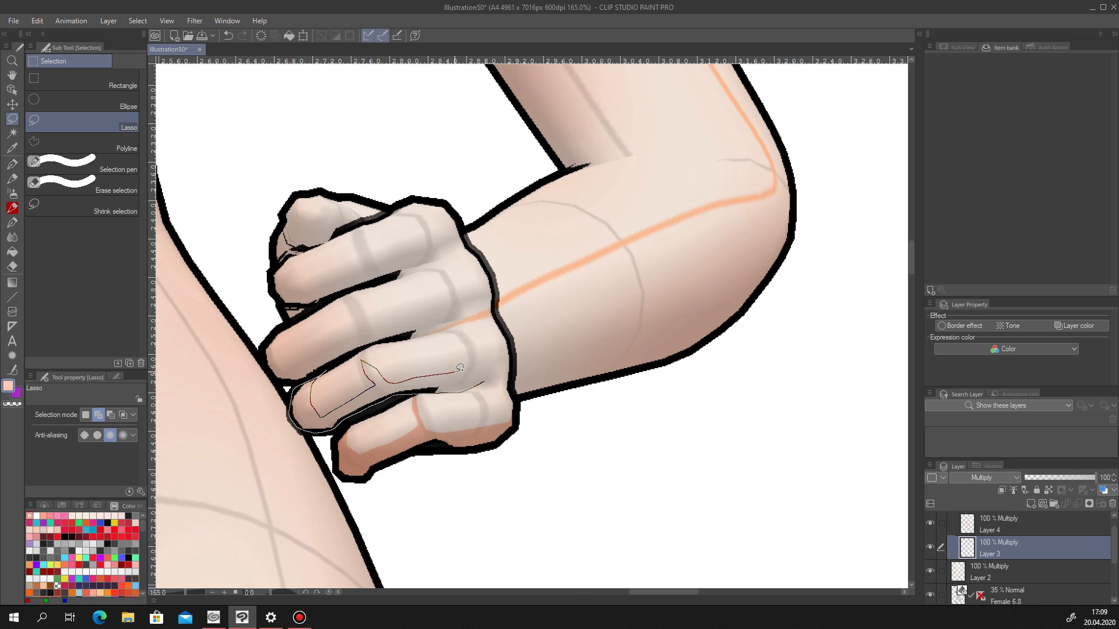
Lasso a shadow along the ring finger's tip, joint and underside on Layer 3, fill it, and deselect.
{"action": "left_click_drag", "start_coordinate": [513, 366], "coordinate": [510, 377]}
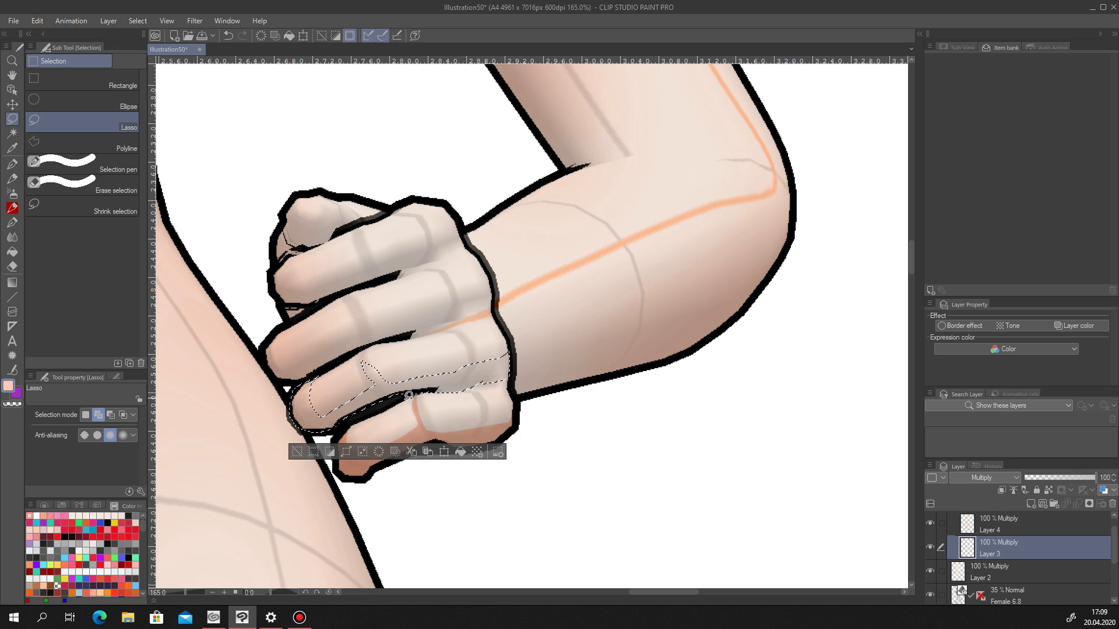
{"action": "left_click", "coordinate": [460, 460]}
{"action": "key", "text": "ctrl+d"}
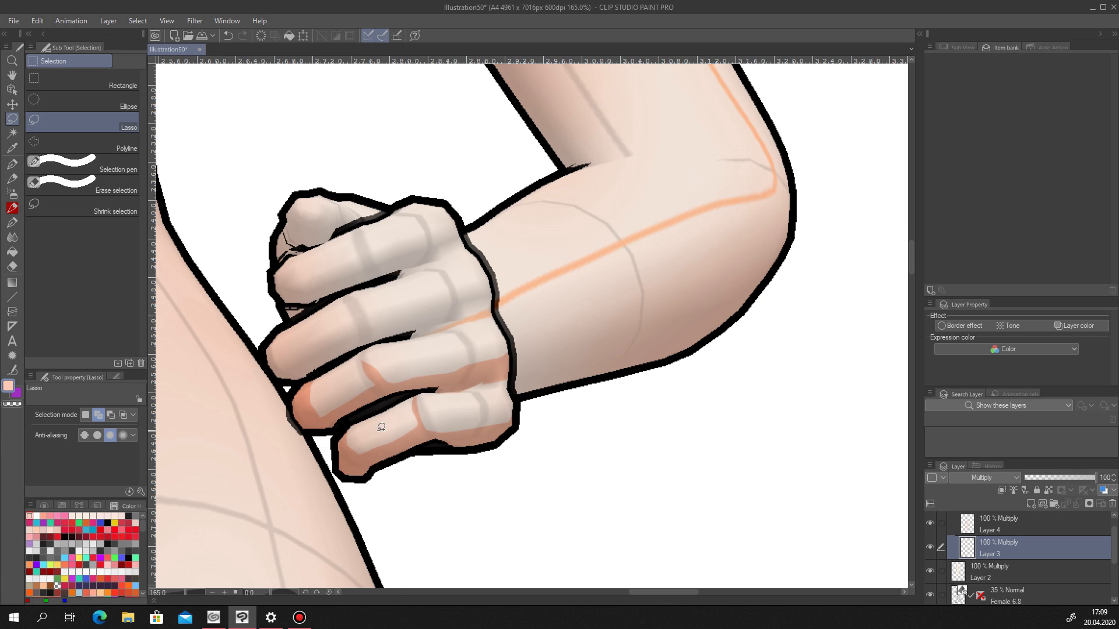
Check the hand with the Female 6.8 reference hidden and shown again, then lasso and fill the middle finger's underside shadow and deselect.
{"action": "scroll", "coordinate": [377, 429], "scroll_direction": "down", "scroll_amount": 2}
{"action": "left_click", "coordinate": [930, 595]}
{"action": "scroll", "coordinate": [468, 444], "scroll_direction": "down", "scroll_amount": 3}
{"action": "scroll", "coordinate": [468, 444], "scroll_direction": "down", "scroll_amount": 2}
{"action": "left_click", "coordinate": [931, 594]}
{"action": "scroll", "coordinate": [470, 452], "scroll_direction": "up", "scroll_amount": 9}
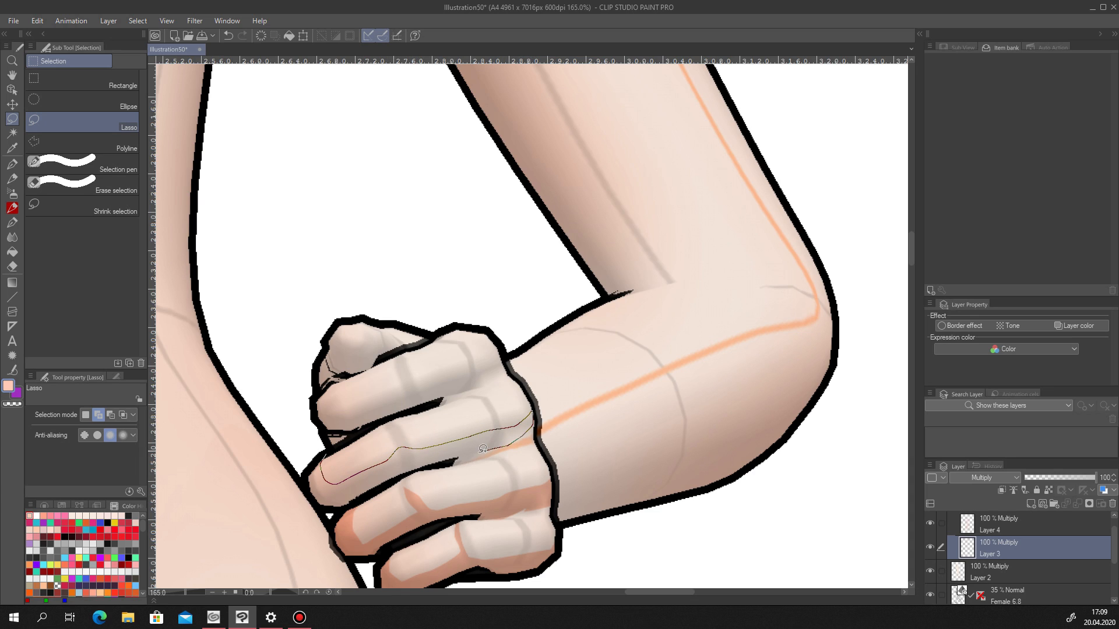
{"action": "mouse_move", "coordinate": [422, 467]}
{"action": "left_mouse_down"}
{"action": "mouse_move", "coordinate": [325, 505]}
{"action": "mouse_move", "coordinate": [309, 454]}
{"action": "left_mouse_up"}
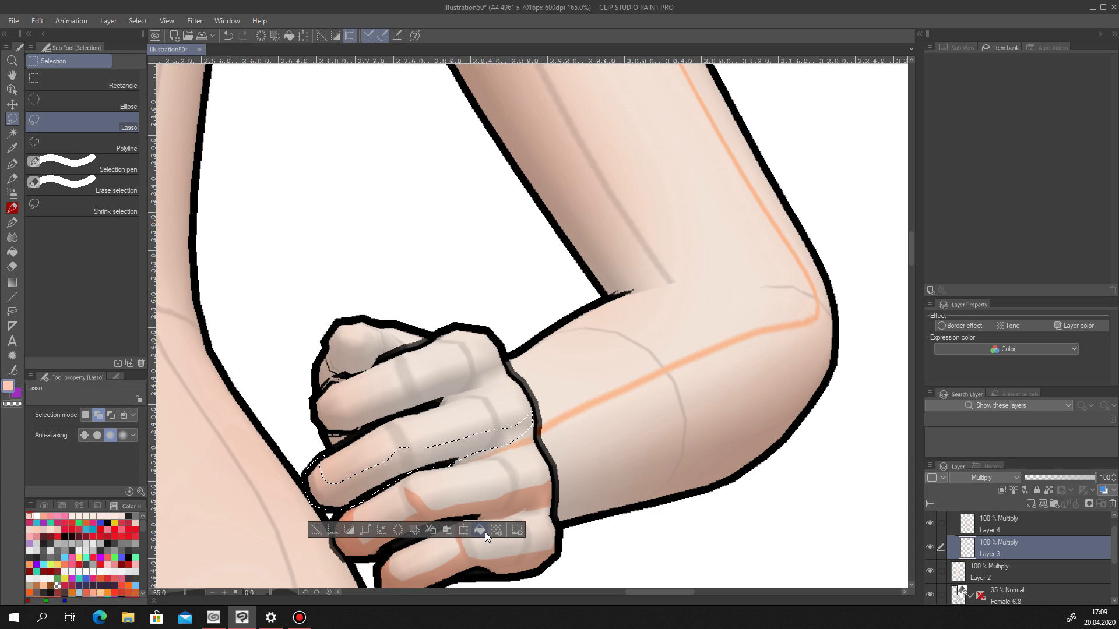
{"action": "left_click", "coordinate": [484, 530]}
{"action": "key", "text": "ctrl+d"}
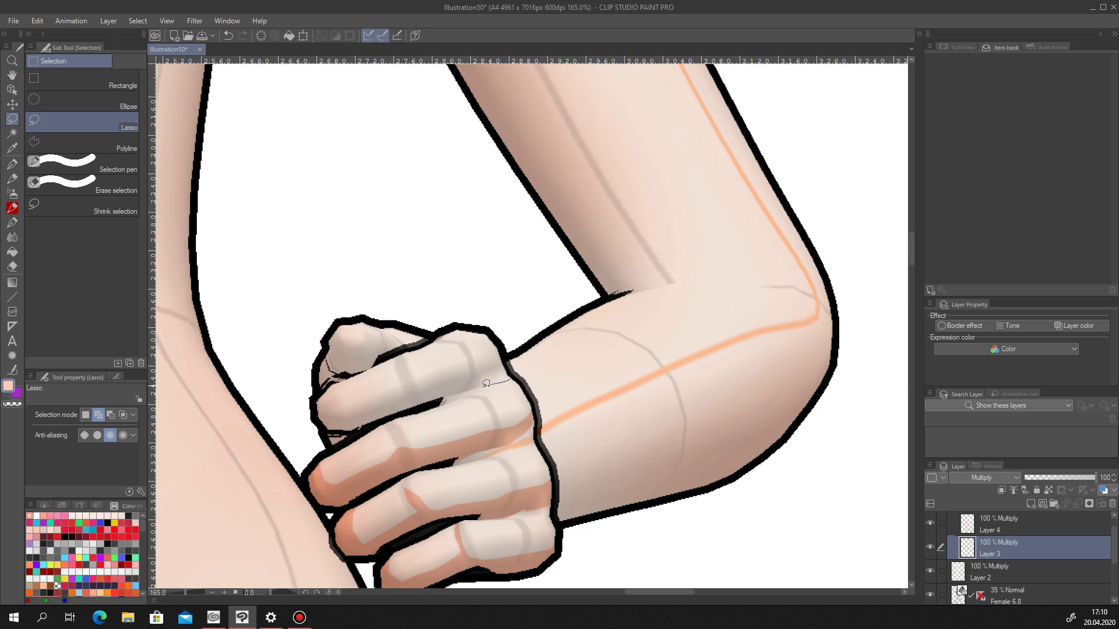
Lasso shadow shapes along the index finger's underside and the thumb's lower part, fill them, and deselect.
{"action": "left_click_drag", "start_coordinate": [317, 389], "coordinate": [330, 336]}
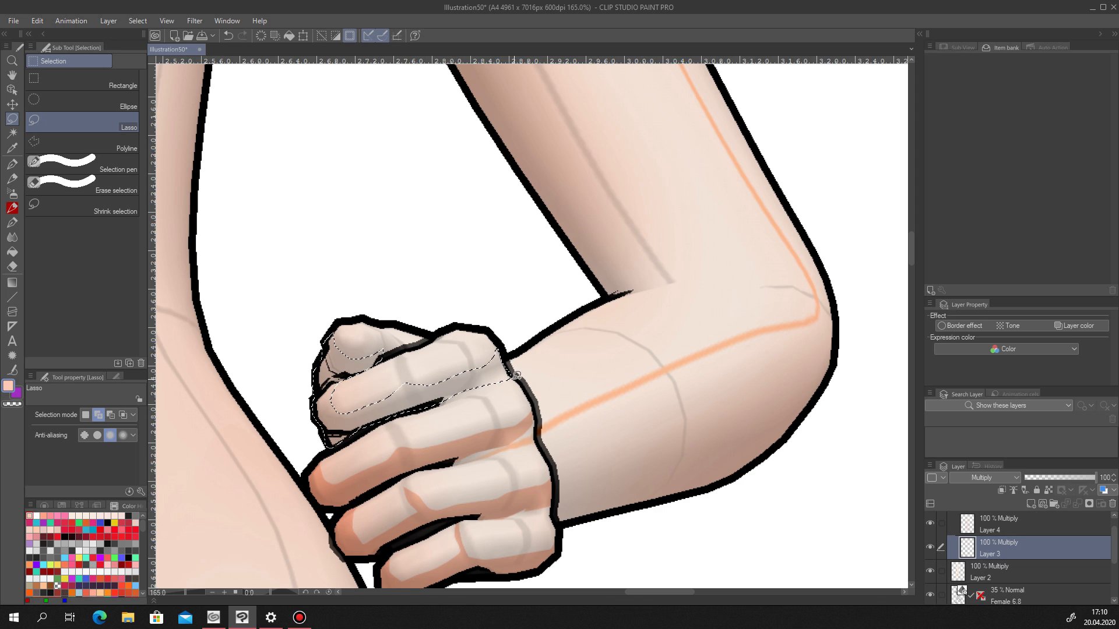
{"action": "left_click_drag", "start_coordinate": [518, 376], "coordinate": [515, 378]}
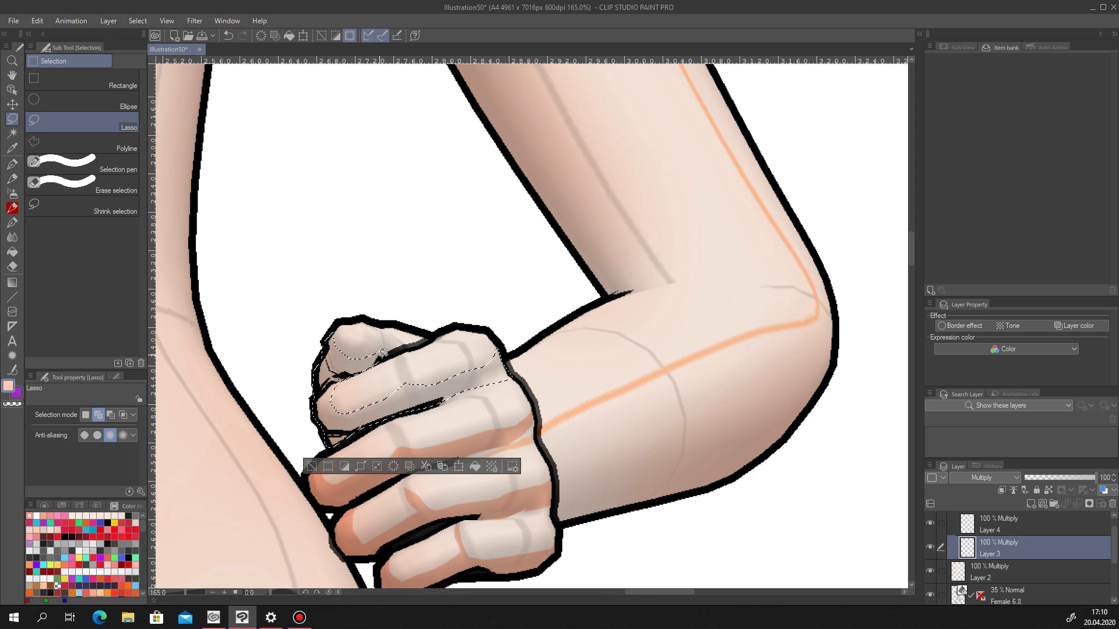
{"action": "left_click", "coordinate": [477, 466]}
{"action": "left_click", "coordinate": [312, 466]}
Soften the shadow edges on the fingers and joints with the Blur brush at size 18.
{"action": "scroll", "coordinate": [373, 460], "scroll_direction": "down", "scroll_amount": 5}
{"action": "scroll", "coordinate": [483, 459], "scroll_direction": "up", "scroll_amount": 2}
{"action": "left_click", "coordinate": [12, 237]}
{"action": "scroll", "coordinate": [434, 469], "scroll_direction": "up", "scroll_amount": 4}
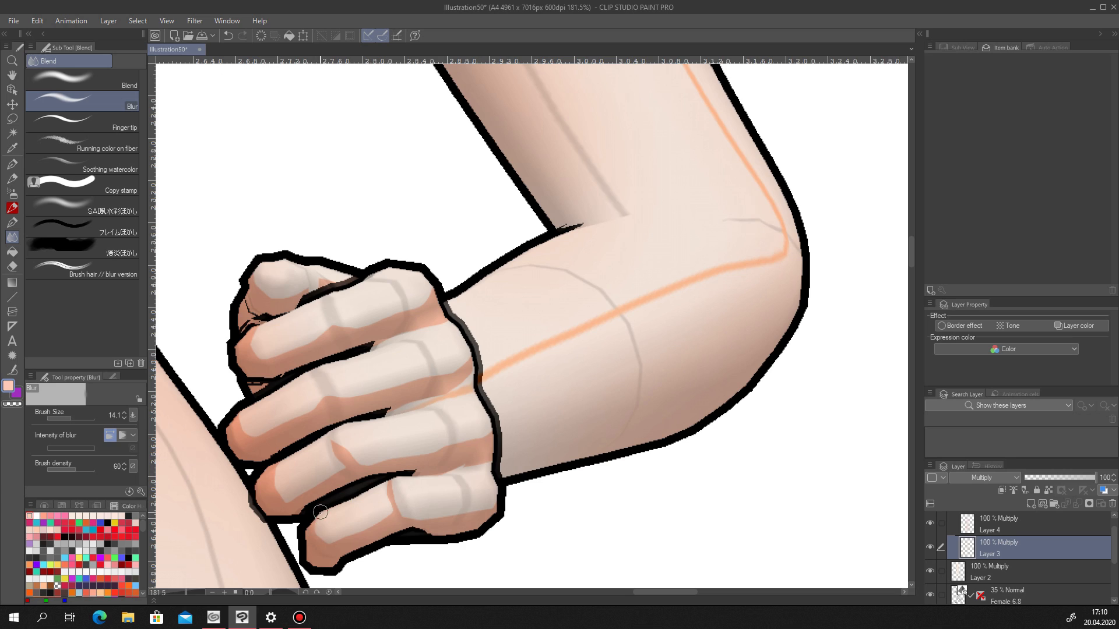
{"action": "key", "text": "ctrl+z"}
{"action": "key", "text": "ctrl+z"}
{"action": "key", "text": "ctrl+y"}
{"action": "left_click", "coordinate": [73, 418]}
{"action": "mouse_move", "coordinate": [398, 515]}
{"action": "left_mouse_down"}
{"action": "mouse_move", "coordinate": [406, 540]}
{"action": "mouse_move", "coordinate": [403, 498]}
{"action": "mouse_move", "coordinate": [451, 504]}
{"action": "mouse_move", "coordinate": [402, 510]}
{"action": "mouse_move", "coordinate": [428, 520]}
{"action": "mouse_move", "coordinate": [475, 514]}
{"action": "left_mouse_up"}
{"action": "mouse_move", "coordinate": [347, 473]}
{"action": "left_mouse_down"}
{"action": "mouse_move", "coordinate": [349, 441]}
{"action": "mouse_move", "coordinate": [369, 460]}
{"action": "mouse_move", "coordinate": [349, 458]}
{"action": "mouse_move", "coordinate": [377, 455]}
{"action": "mouse_move", "coordinate": [329, 457]}
{"action": "mouse_move", "coordinate": [393, 460]}
{"action": "left_mouse_up"}
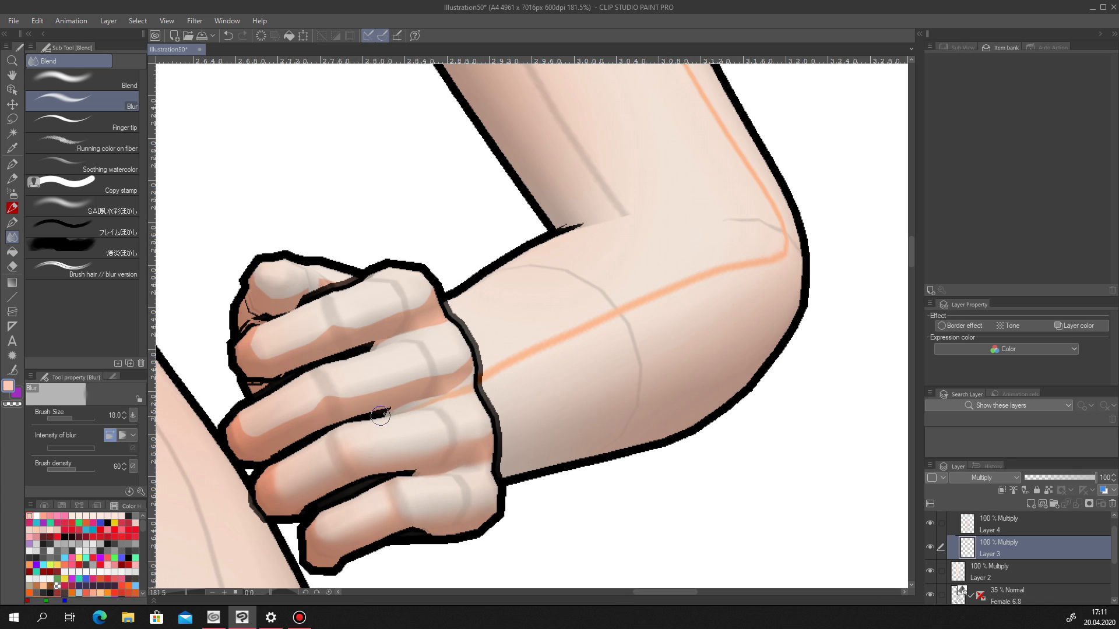
{"action": "mouse_move", "coordinate": [438, 399]}
{"action": "left_mouse_down"}
{"action": "mouse_move", "coordinate": [477, 354]}
{"action": "mouse_move", "coordinate": [466, 369]}
{"action": "mouse_move", "coordinate": [320, 400]}
{"action": "left_mouse_up"}
Smooth the finger shadows around the knuckles with the Blur brush at size 53.4.
{"action": "scroll", "coordinate": [427, 401], "scroll_direction": "down", "scroll_amount": 14}
{"action": "scroll", "coordinate": [425, 398], "scroll_direction": "up", "scroll_amount": 13}
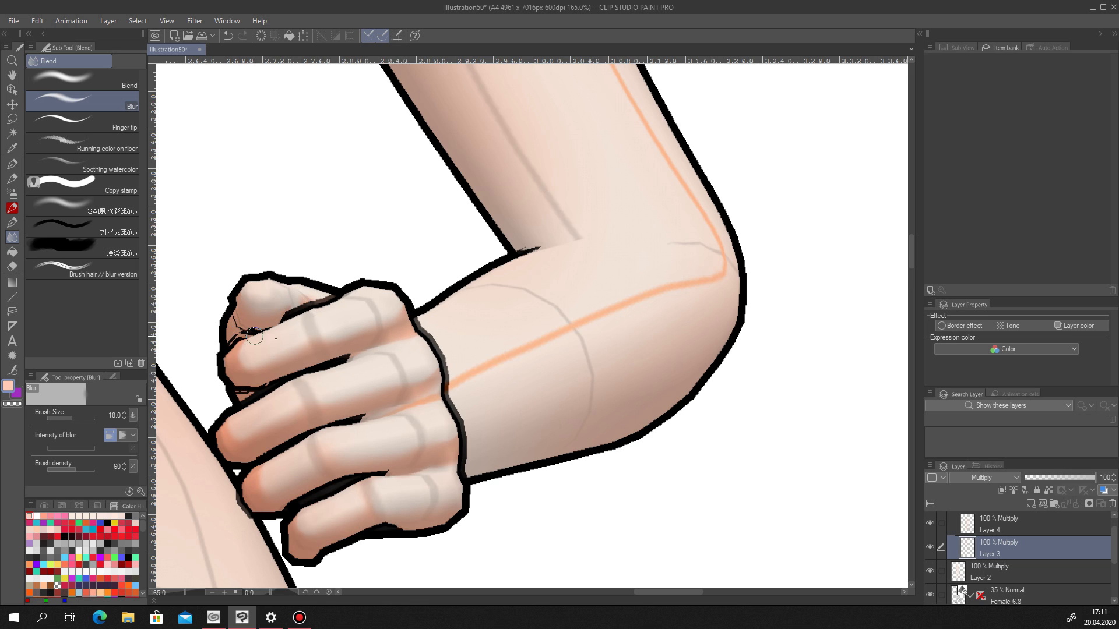
{"action": "scroll", "coordinate": [309, 298], "scroll_direction": "down", "scroll_amount": 14}
{"action": "scroll", "coordinate": [419, 430], "scroll_direction": "up", "scroll_amount": 14}
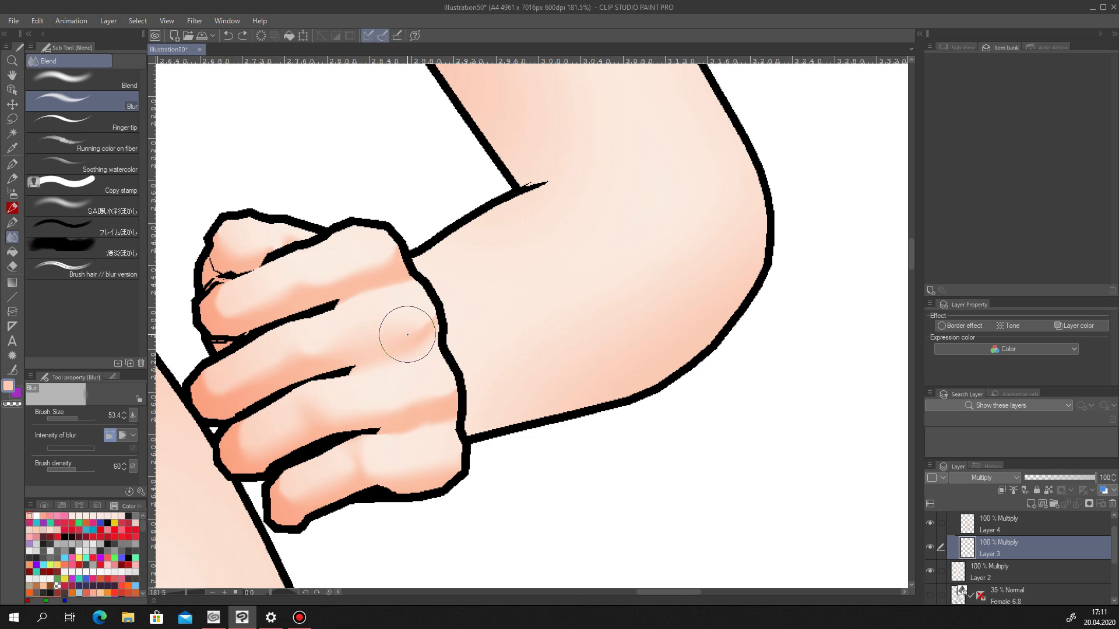
{"action": "mouse_move", "coordinate": [297, 429]}
{"action": "left_mouse_down"}
{"action": "mouse_move", "coordinate": [348, 416]}
{"action": "mouse_move", "coordinate": [413, 392]}
{"action": "mouse_move", "coordinate": [416, 335]}
{"action": "mouse_move", "coordinate": [457, 421]}
{"action": "left_mouse_up"}
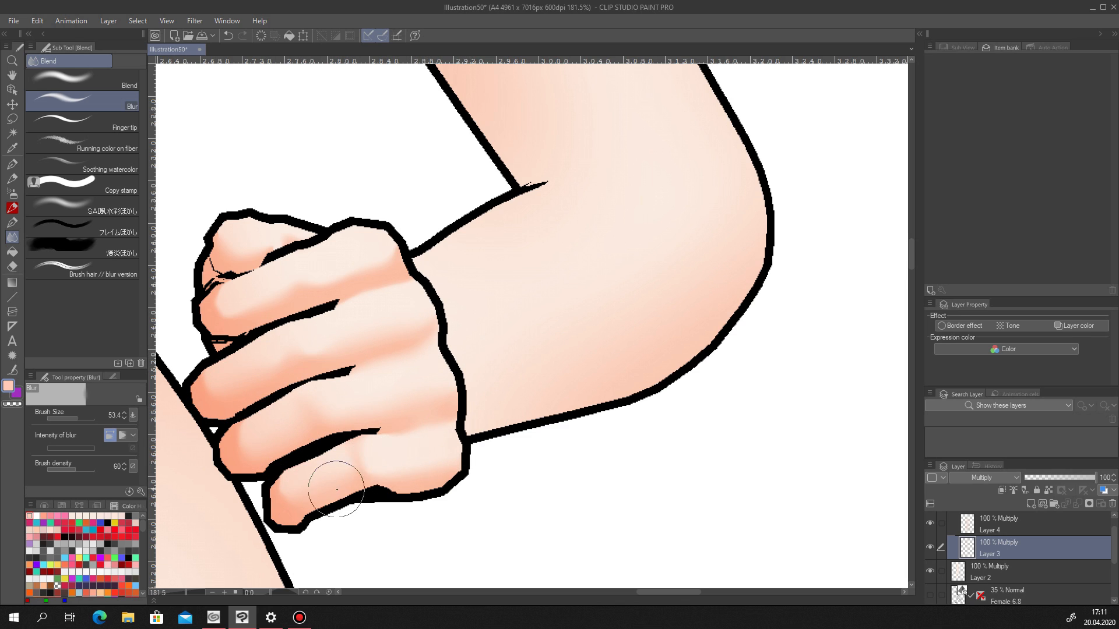
Compare the upper body's shading with the Female 6.8 reference layer hidden and shown.
{"action": "scroll", "coordinate": [351, 327], "scroll_direction": "down", "scroll_amount": 7}
{"action": "scroll", "coordinate": [361, 367], "scroll_direction": "up", "scroll_amount": 2}
{"action": "scroll", "coordinate": [389, 368], "scroll_direction": "down", "scroll_amount": 3}
{"action": "scroll", "coordinate": [359, 358], "scroll_direction": "up", "scroll_amount": 3}
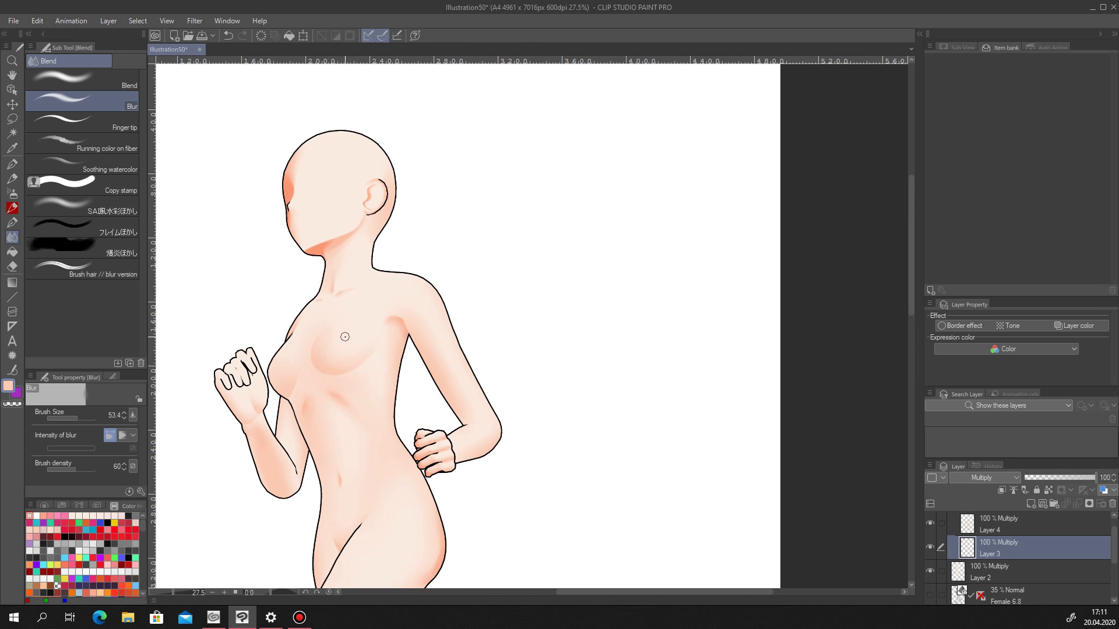
{"action": "left_click", "coordinate": [929, 595]}
{"action": "left_click", "coordinate": [929, 597]}
{"action": "left_click", "coordinate": [929, 597]}
{"action": "left_click", "coordinate": [930, 597]}
{"action": "left_click", "coordinate": [929, 597]}
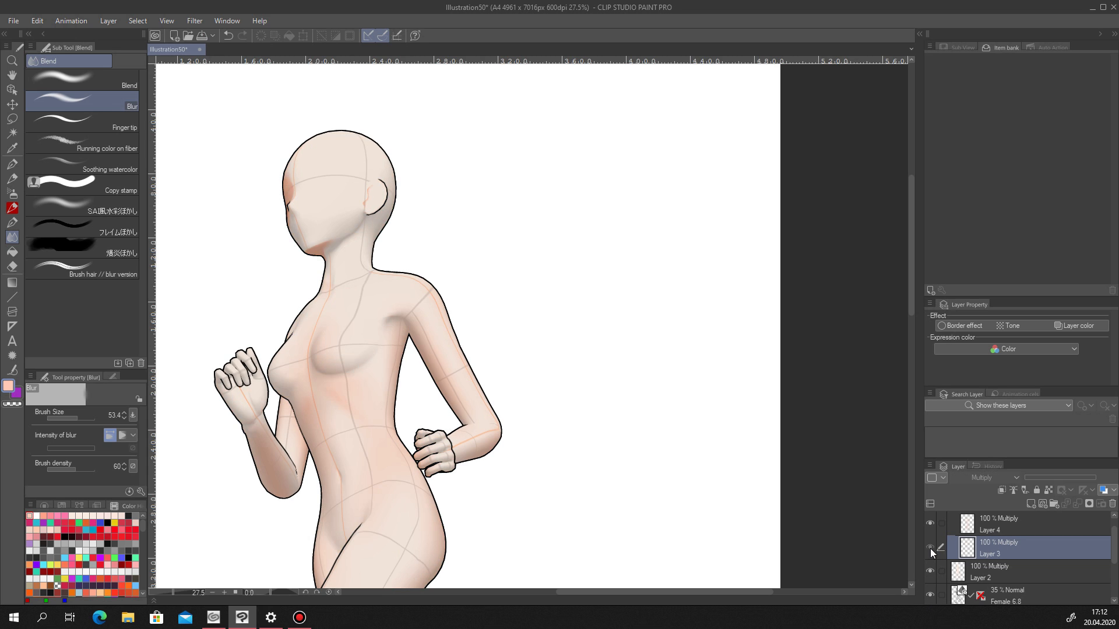
Lasso a thin shadow along the forearm's upper edge into the elbow crease on Layer 3, fill it, and deselect.
{"action": "scroll", "coordinate": [469, 437], "scroll_direction": "up", "scroll_amount": 5}
{"action": "key", "text": "m"}
{"action": "left_click_drag", "start_coordinate": [357, 452], "coordinate": [493, 380]}
{"action": "left_click_drag", "start_coordinate": [428, 398], "coordinate": [371, 456]}
{"action": "left_click", "coordinate": [489, 479]}
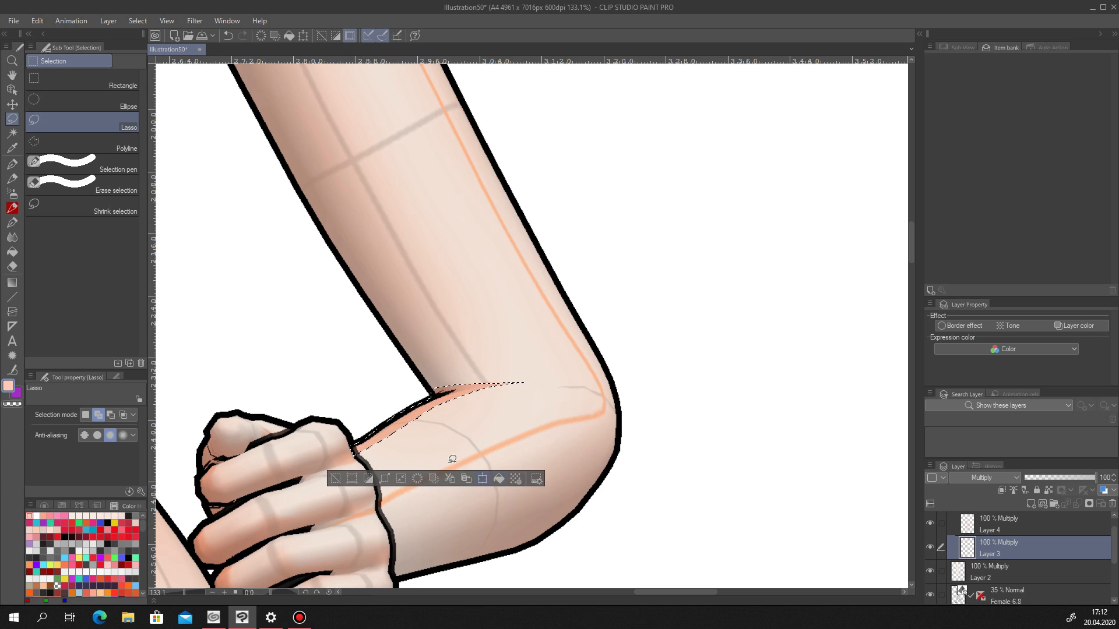
{"action": "key", "text": "ctrl+d"}
Soften the elbow crease and forearm edge shadow with the Blur brush at size 32.9.
{"action": "left_click", "coordinate": [12, 237]}
{"action": "left_click", "coordinate": [75, 418]}
{"action": "left_click_drag", "start_coordinate": [494, 379], "coordinate": [519, 381]}
{"action": "key", "text": "ctrl+z"}
{"action": "mouse_move", "coordinate": [439, 380]}
{"action": "left_mouse_down"}
{"action": "mouse_move", "coordinate": [580, 374]}
{"action": "mouse_move", "coordinate": [493, 399]}
{"action": "mouse_move", "coordinate": [502, 389]}
{"action": "mouse_move", "coordinate": [363, 455]}
{"action": "left_mouse_up"}
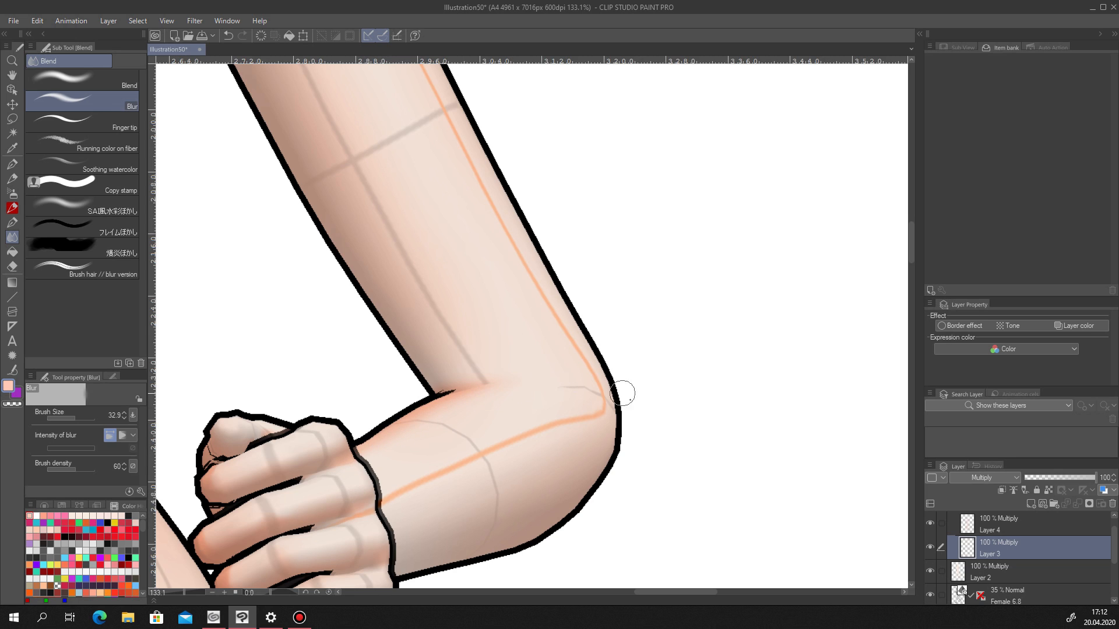
{"action": "scroll", "coordinate": [609, 388], "scroll_direction": "down", "scroll_amount": 5}
{"action": "scroll", "coordinate": [543, 456], "scroll_direction": "down", "scroll_amount": 2}
{"action": "scroll", "coordinate": [564, 425], "scroll_direction": "up", "scroll_amount": 6}
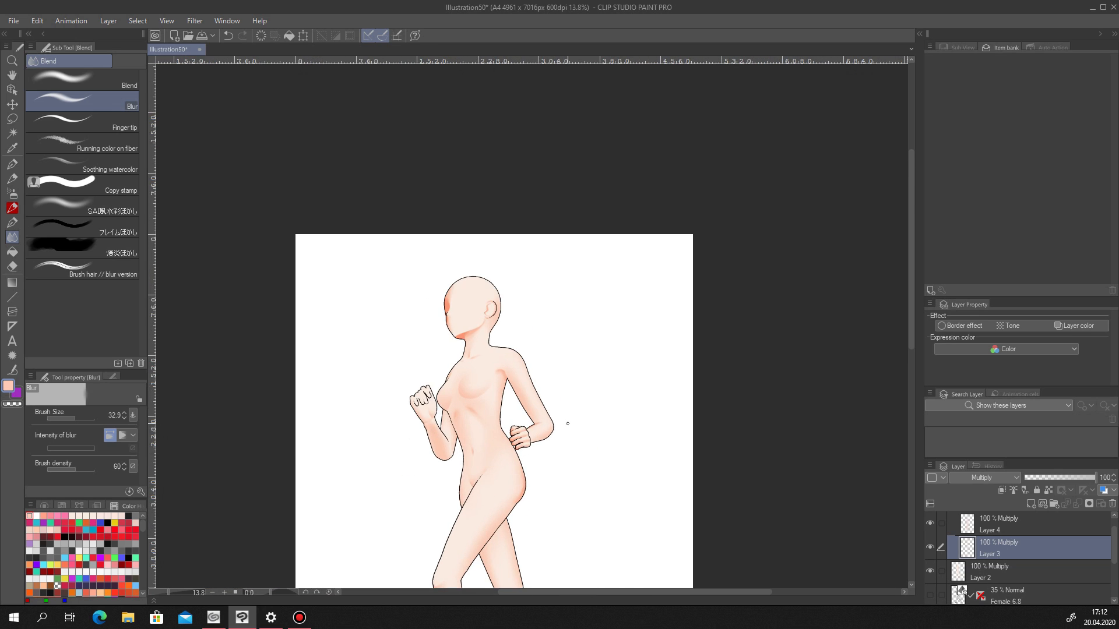
Lasso a narrow shadow along the armpit fold, fill it on Layer 4, and deselect.
{"action": "key", "text": "m"}
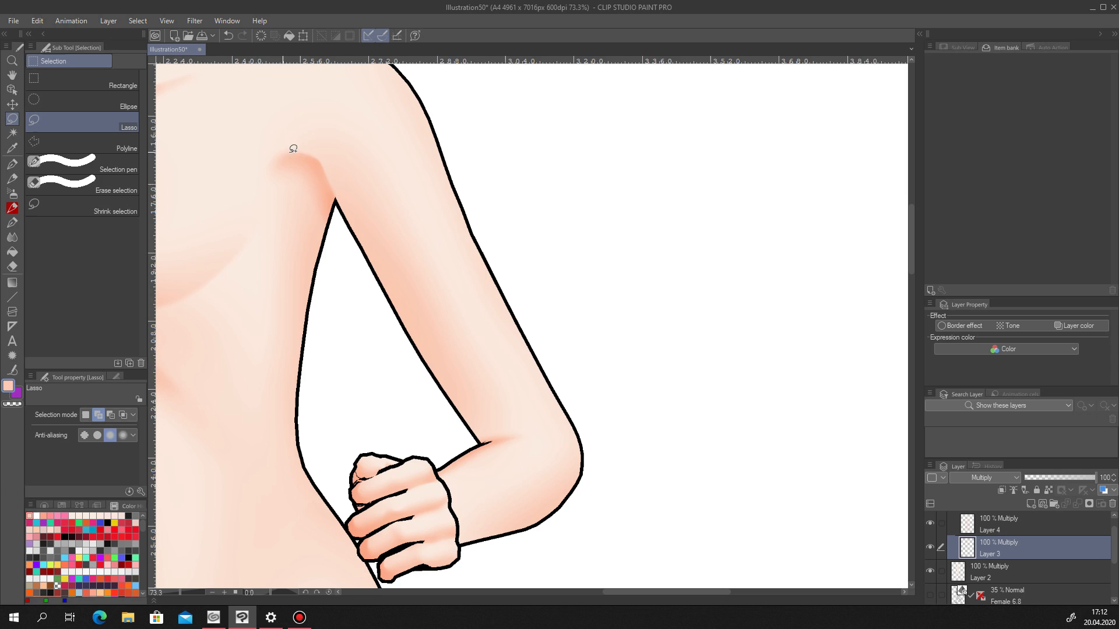
{"action": "left_click_drag", "start_coordinate": [323, 167], "coordinate": [333, 194]}
{"action": "key", "text": "ctrl+z"}
{"action": "mouse_move", "coordinate": [299, 153]}
{"action": "left_mouse_down"}
{"action": "mouse_move", "coordinate": [313, 151]}
{"action": "mouse_move", "coordinate": [332, 188]}
{"action": "mouse_move", "coordinate": [306, 147]}
{"action": "left_mouse_up"}
{"action": "key", "text": "ctrl+z"}
{"action": "key", "text": "ctrl+z"}
{"action": "key", "text": "alt+]"}
{"action": "left_click", "coordinate": [380, 231]}
{"action": "key", "text": "ctrl+d"}
Blend the armpit fold's shadow with the Blur brush at size 16.
{"action": "scroll", "coordinate": [310, 135], "scroll_direction": "up", "scroll_amount": 5}
{"action": "left_click", "coordinate": [12, 237]}
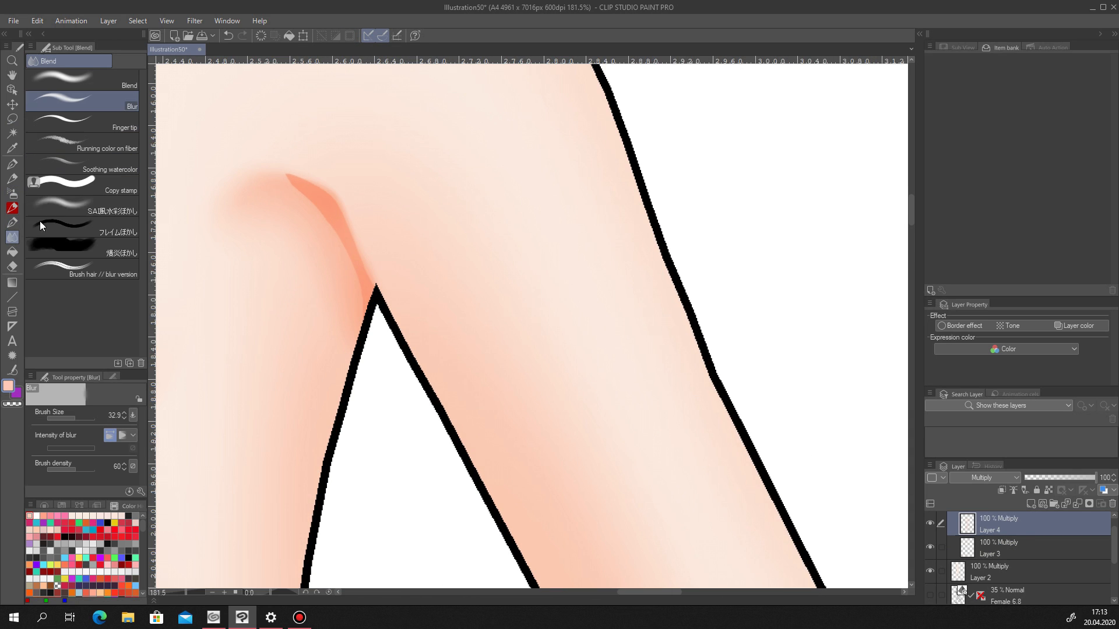
{"action": "left_click_drag", "start_coordinate": [72, 417], "coordinate": [65, 418]}
{"action": "scroll", "coordinate": [359, 280], "scroll_direction": "down", "scroll_amount": 5}
{"action": "scroll", "coordinate": [348, 231], "scroll_direction": "up", "scroll_amount": 2}
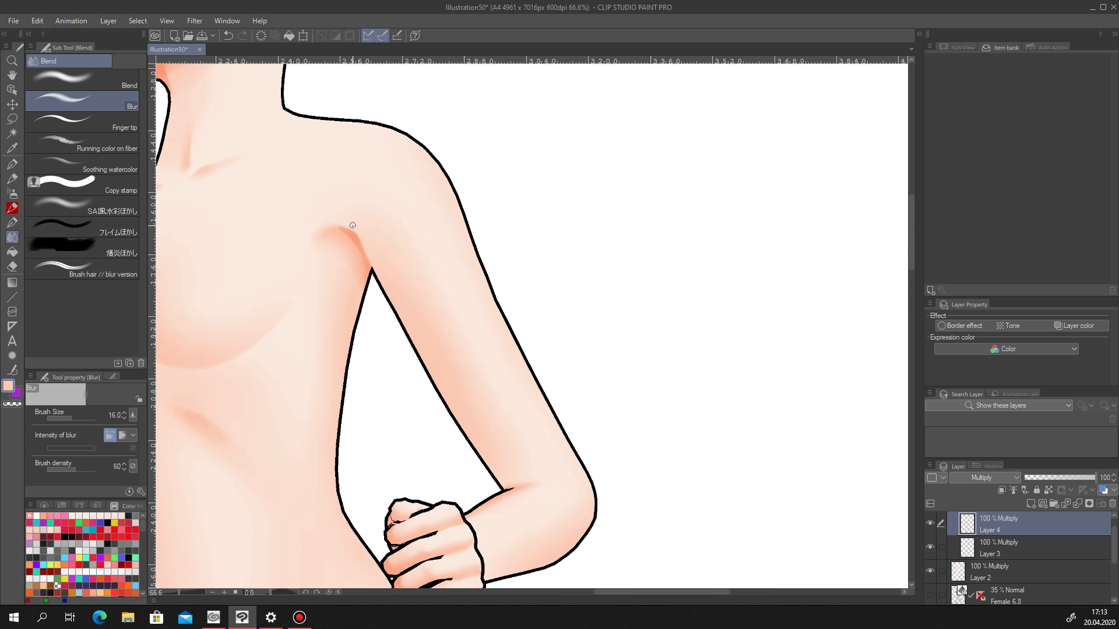
{"action": "scroll", "coordinate": [355, 230], "scroll_direction": "down", "scroll_amount": 3}
{"action": "scroll", "coordinate": [408, 350], "scroll_direction": "up", "scroll_amount": 7}
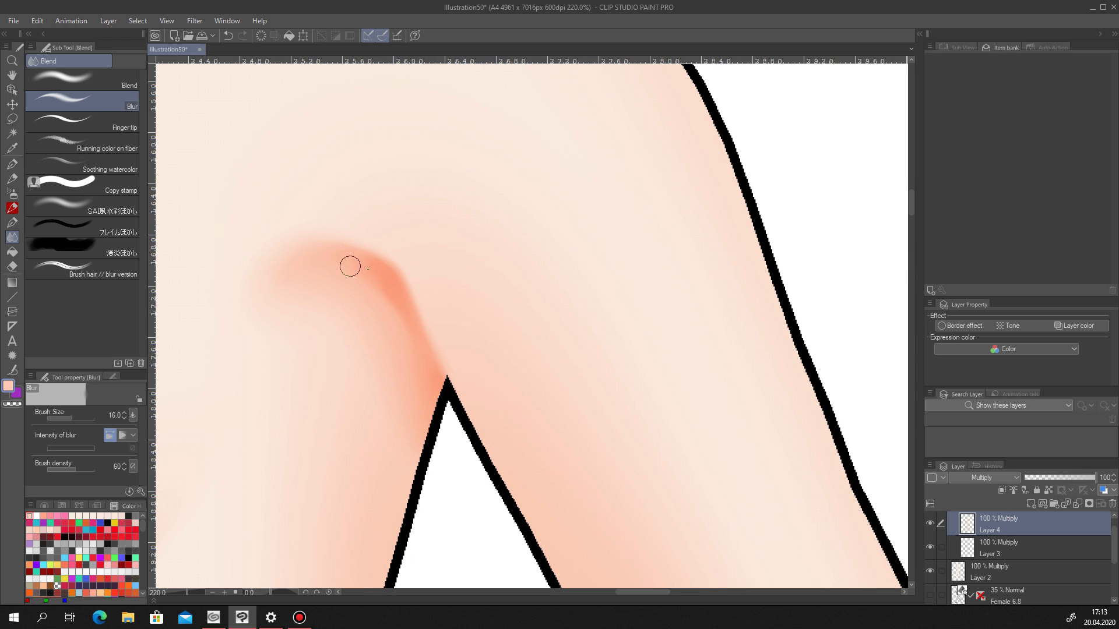
{"action": "scroll", "coordinate": [409, 243], "scroll_direction": "down", "scroll_amount": 7}
{"action": "scroll", "coordinate": [428, 271], "scroll_direction": "down", "scroll_amount": 1}
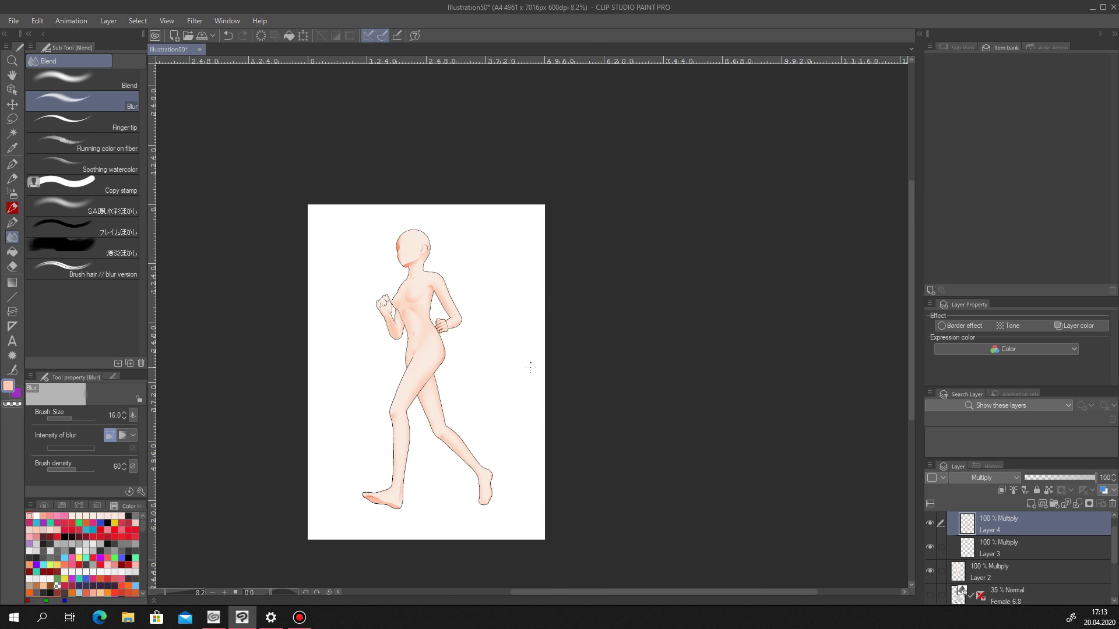
Lasso a small shadow in the crease beneath the far breast on Layer 4.
{"action": "scroll", "coordinate": [526, 370], "scroll_direction": "up", "scroll_amount": 5}
{"action": "scroll", "coordinate": [407, 291], "scroll_direction": "down", "scroll_amount": 3}
{"action": "scroll", "coordinate": [408, 292], "scroll_direction": "up", "scroll_amount": 5}
{"action": "left_click", "coordinate": [12, 119]}
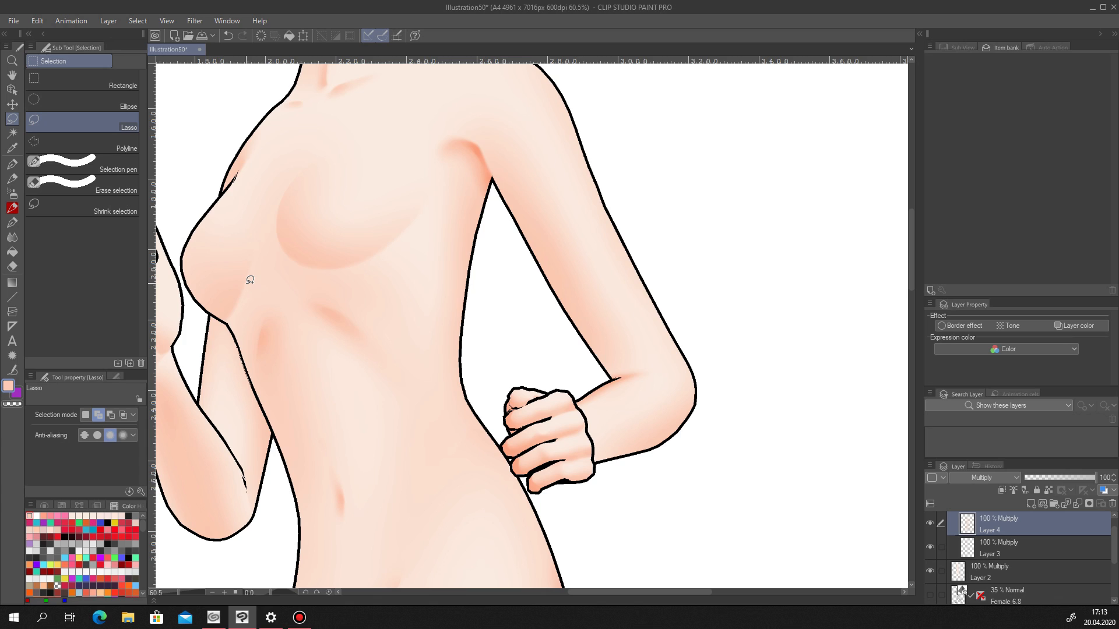
{"action": "key", "text": "ctrl+z"}
{"action": "key", "text": "ctrl+z"}
{"action": "mouse_move", "coordinate": [224, 321]}
{"action": "left_mouse_down"}
{"action": "mouse_move", "coordinate": [240, 289]}
{"action": "mouse_move", "coordinate": [216, 318]}
{"action": "left_mouse_up"}
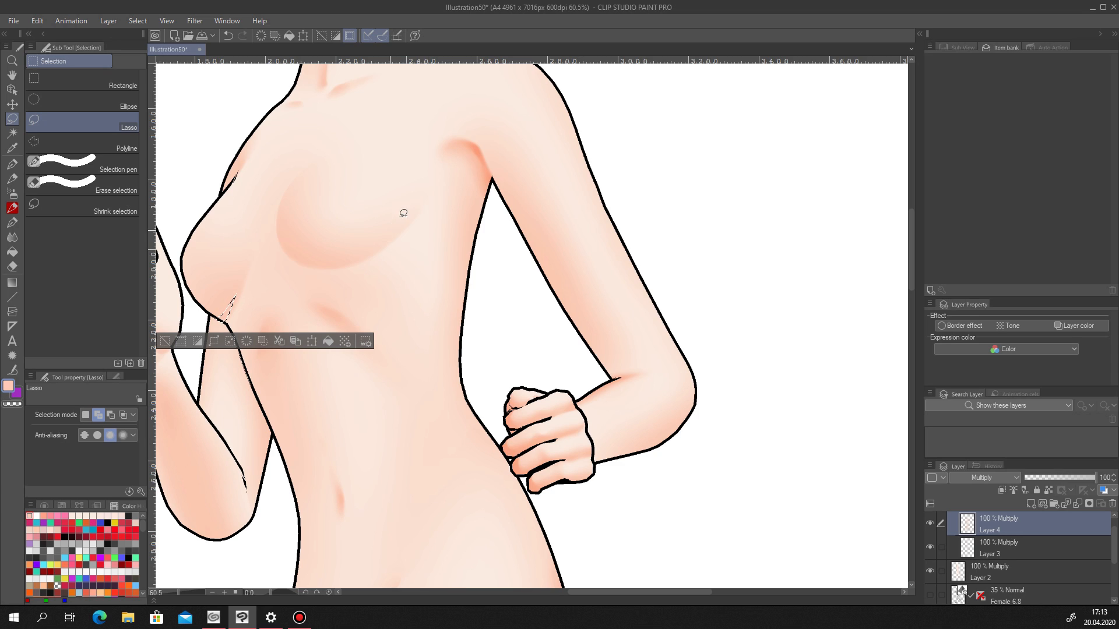
Add a crescent along the near breast's underside to the selection, fill the selected shadows, and deselect.
{"action": "mouse_move", "coordinate": [410, 222]}
{"action": "left_mouse_down"}
{"action": "mouse_move", "coordinate": [357, 259]}
{"action": "mouse_move", "coordinate": [322, 263]}
{"action": "left_mouse_up"}
{"action": "key", "text": "ctrl+z"}
{"action": "left_click_drag", "start_coordinate": [325, 271], "coordinate": [344, 270]}
{"action": "key", "text": "ctrl+z"}
{"action": "mouse_move", "coordinate": [386, 239]}
{"action": "left_mouse_down"}
{"action": "mouse_move", "coordinate": [346, 256]}
{"action": "mouse_move", "coordinate": [287, 242]}
{"action": "mouse_move", "coordinate": [273, 202]}
{"action": "mouse_move", "coordinate": [300, 286]}
{"action": "mouse_move", "coordinate": [272, 203]}
{"action": "mouse_move", "coordinate": [306, 279]}
{"action": "left_mouse_up"}
{"action": "scroll", "coordinate": [283, 240], "scroll_direction": "up", "scroll_amount": 5}
{"action": "key", "text": "ctrl+z"}
{"action": "key", "text": "ctrl+z"}
{"action": "left_click", "coordinate": [493, 579]}
{"action": "scroll", "coordinate": [402, 421], "scroll_direction": "down", "scroll_amount": 7}
{"action": "left_click", "coordinate": [281, 454]}
{"action": "scroll", "coordinate": [409, 395], "scroll_direction": "down", "scroll_amount": 5}
{"action": "scroll", "coordinate": [411, 393], "scroll_direction": "up", "scroll_amount": 9}
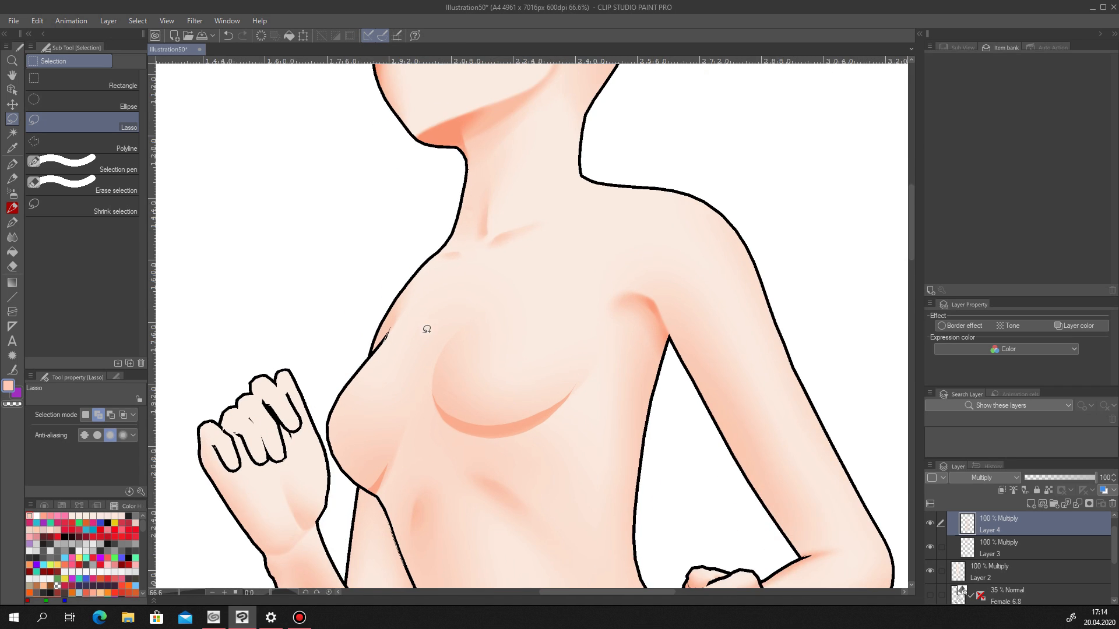
Blur the upper edge of the near breast's crescent shadow with a size 37.2 brush.
{"action": "left_click", "coordinate": [12, 237]}
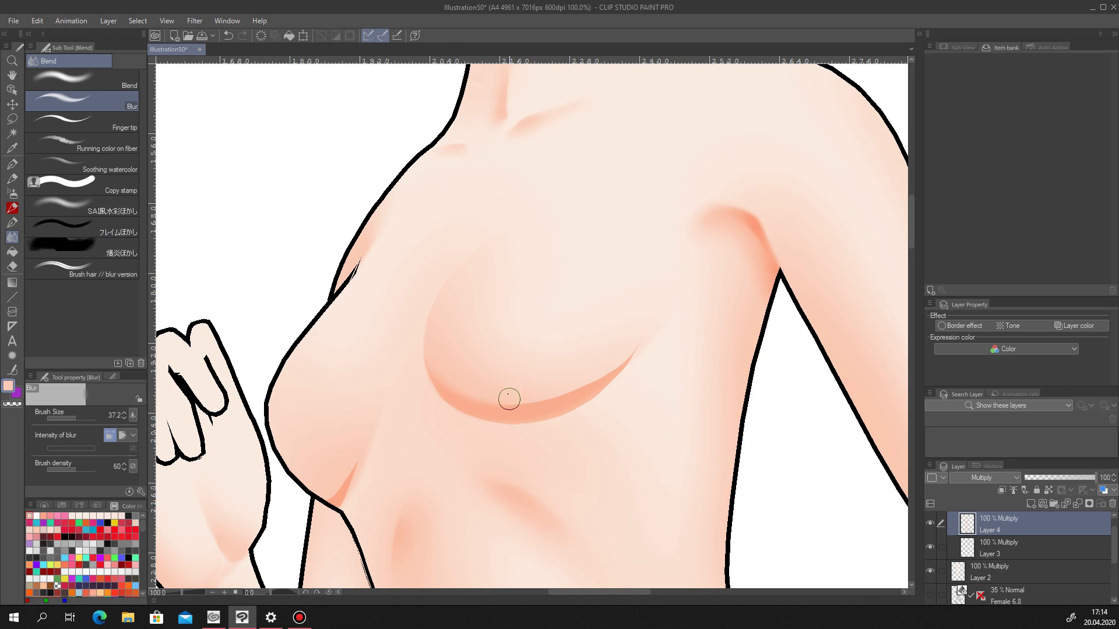
{"action": "mouse_move", "coordinate": [472, 390]}
{"action": "left_mouse_down"}
{"action": "mouse_move", "coordinate": [602, 364]}
{"action": "mouse_move", "coordinate": [573, 391]}
{"action": "mouse_move", "coordinate": [646, 330]}
{"action": "mouse_move", "coordinate": [569, 386]}
{"action": "mouse_move", "coordinate": [459, 387]}
{"action": "mouse_move", "coordinate": [431, 348]}
{"action": "mouse_move", "coordinate": [488, 401]}
{"action": "mouse_move", "coordinate": [577, 374]}
{"action": "left_mouse_up"}
{"action": "scroll", "coordinate": [548, 368], "scroll_direction": "down", "scroll_amount": 9}
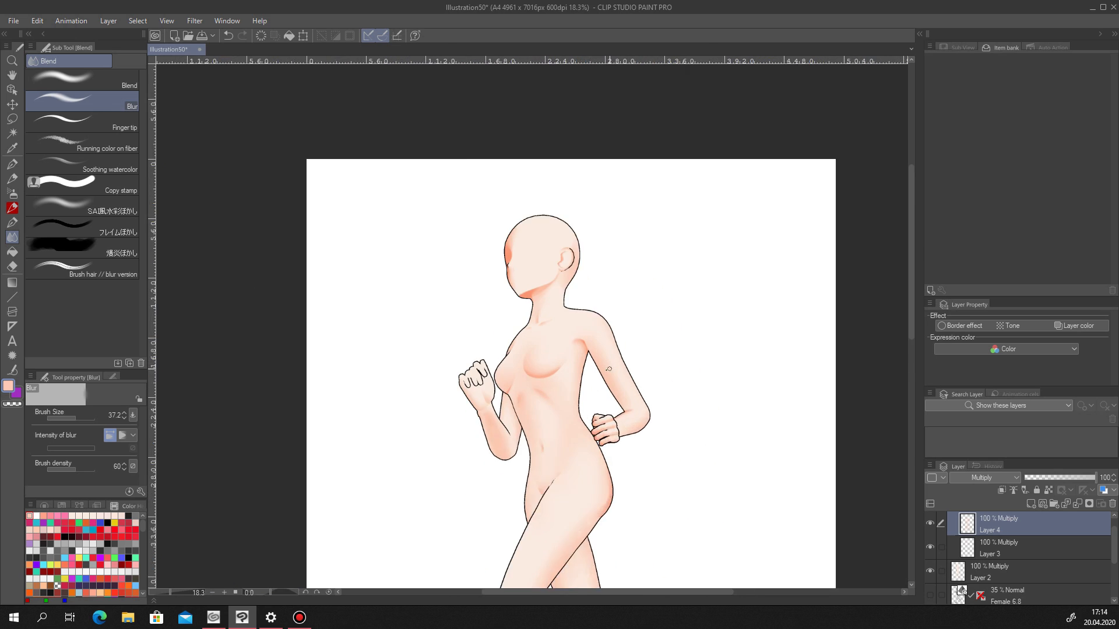
Smooth the near breast's underside shadow further with the Blur brush at size 68.
{"action": "scroll", "coordinate": [556, 373], "scroll_direction": "up", "scroll_amount": 7}
{"action": "left_click", "coordinate": [78, 419]}
{"action": "mouse_move", "coordinate": [474, 348]}
{"action": "left_mouse_down"}
{"action": "mouse_move", "coordinate": [442, 365]}
{"action": "mouse_move", "coordinate": [544, 356]}
{"action": "mouse_move", "coordinate": [555, 345]}
{"action": "mouse_move", "coordinate": [454, 373]}
{"action": "mouse_move", "coordinate": [564, 324]}
{"action": "left_mouse_up"}
{"action": "left_click_drag", "start_coordinate": [356, 406], "coordinate": [353, 427]}
{"action": "key", "text": "ctrl+z"}
{"action": "scroll", "coordinate": [445, 362], "scroll_direction": "down", "scroll_amount": 5}
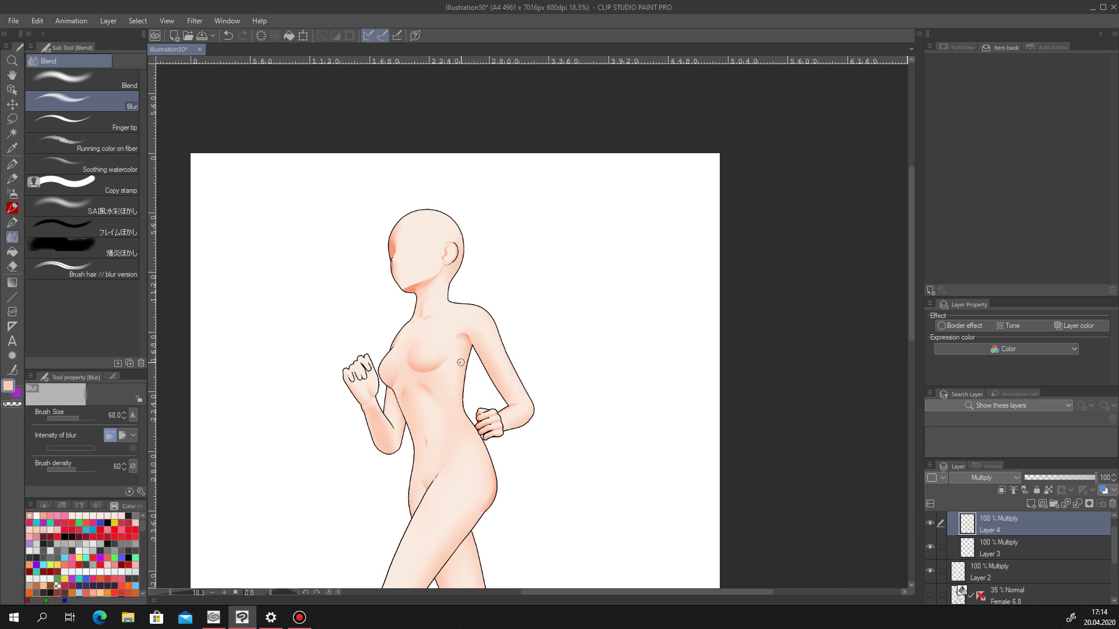
{"action": "scroll", "coordinate": [444, 345], "scroll_direction": "up", "scroll_amount": 3}
{"action": "scroll", "coordinate": [443, 345], "scroll_direction": "up", "scroll_amount": 2}
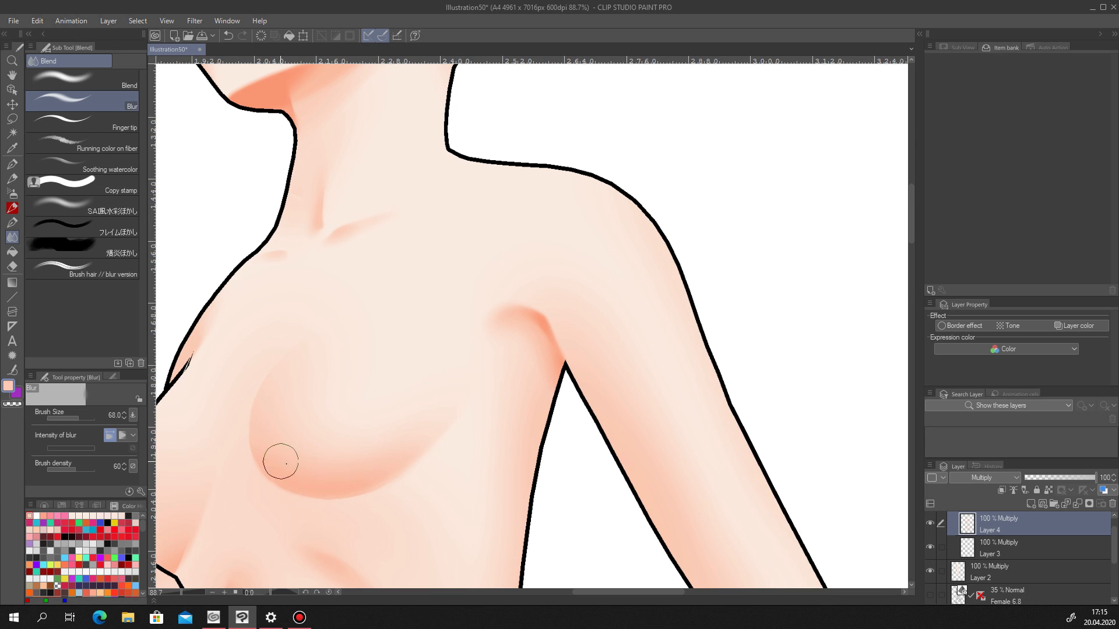
{"action": "scroll", "coordinate": [379, 445], "scroll_direction": "down", "scroll_amount": 3}
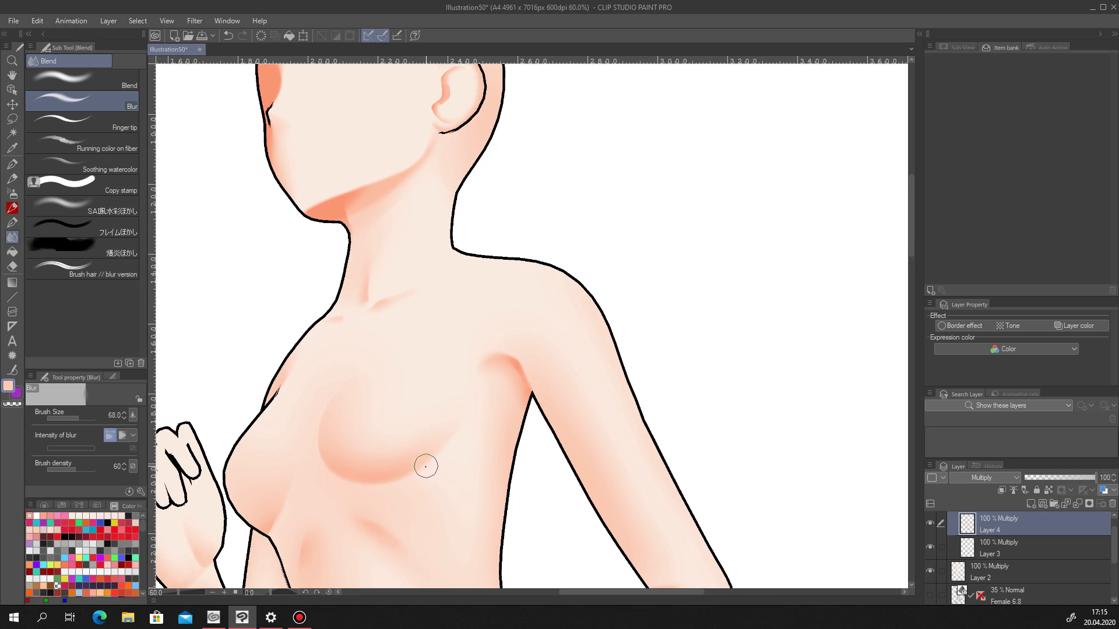
{"action": "scroll", "coordinate": [417, 457], "scroll_direction": "down", "scroll_amount": 2}
{"action": "scroll", "coordinate": [407, 450], "scroll_direction": "down", "scroll_amount": 1}
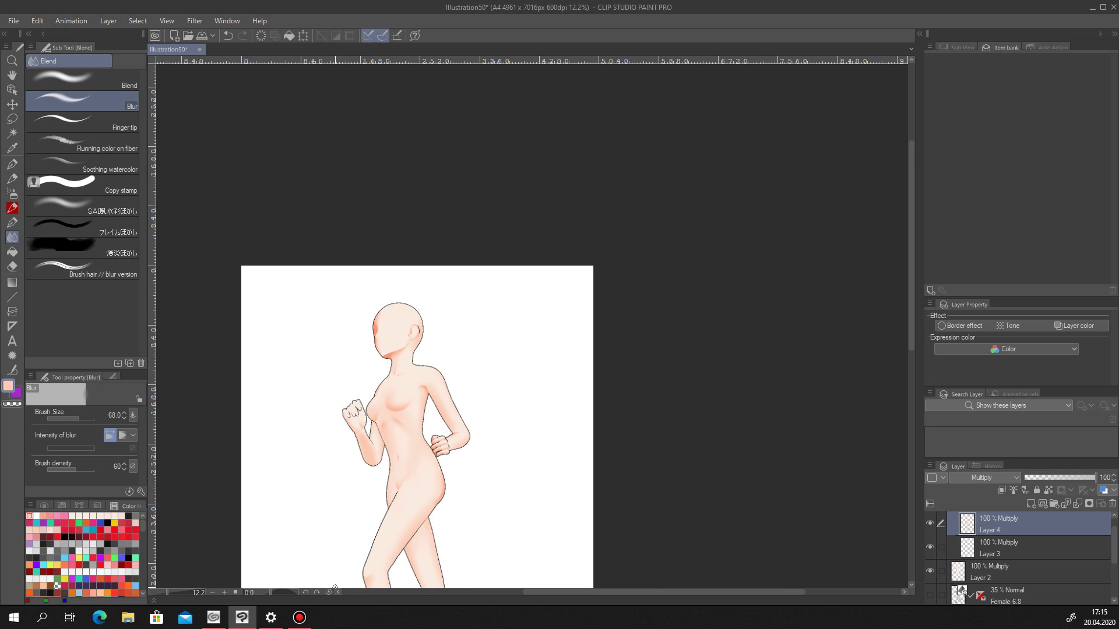
Compare the torso shading with Layer 4 hidden and shown.
{"action": "scroll", "coordinate": [422, 427], "scroll_direction": "up", "scroll_amount": 5}
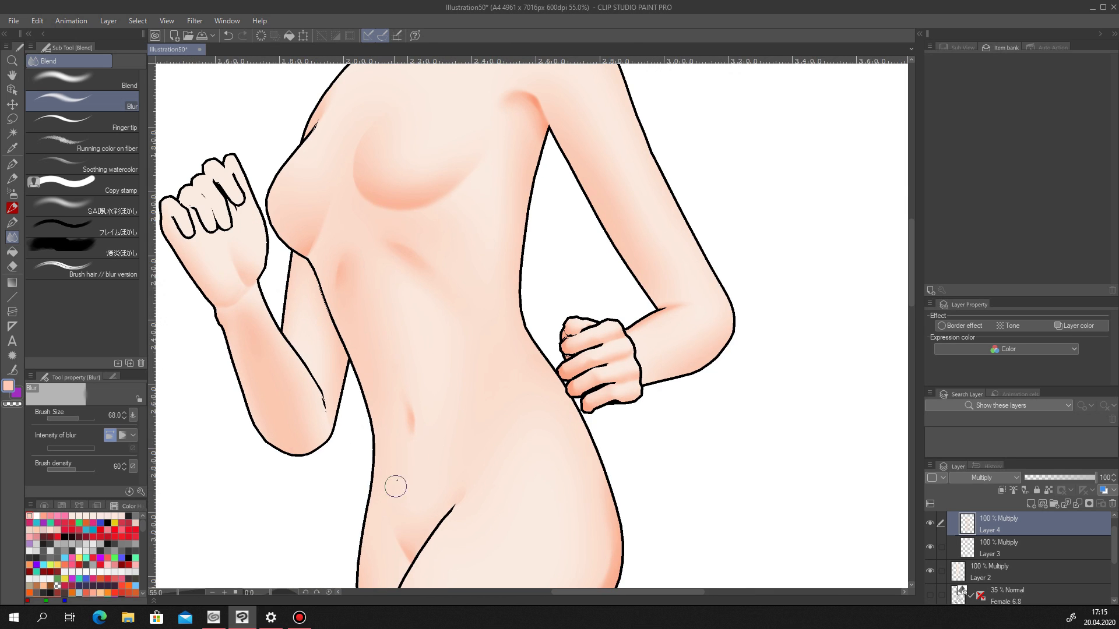
{"action": "key", "text": "m"}
{"action": "left_click", "coordinate": [930, 524]}
{"action": "left_click", "coordinate": [930, 523]}
{"action": "left_click", "coordinate": [930, 523]}
{"action": "left_click", "coordinate": [930, 524]}
{"action": "left_click", "coordinate": [930, 523]}
{"action": "left_click", "coordinate": [930, 523]}
On Layer 3, lasso a narrow shadow along the torso's front edge from below the chest to the lower abdomen and fill it.
{"action": "left_click", "coordinate": [987, 545]}
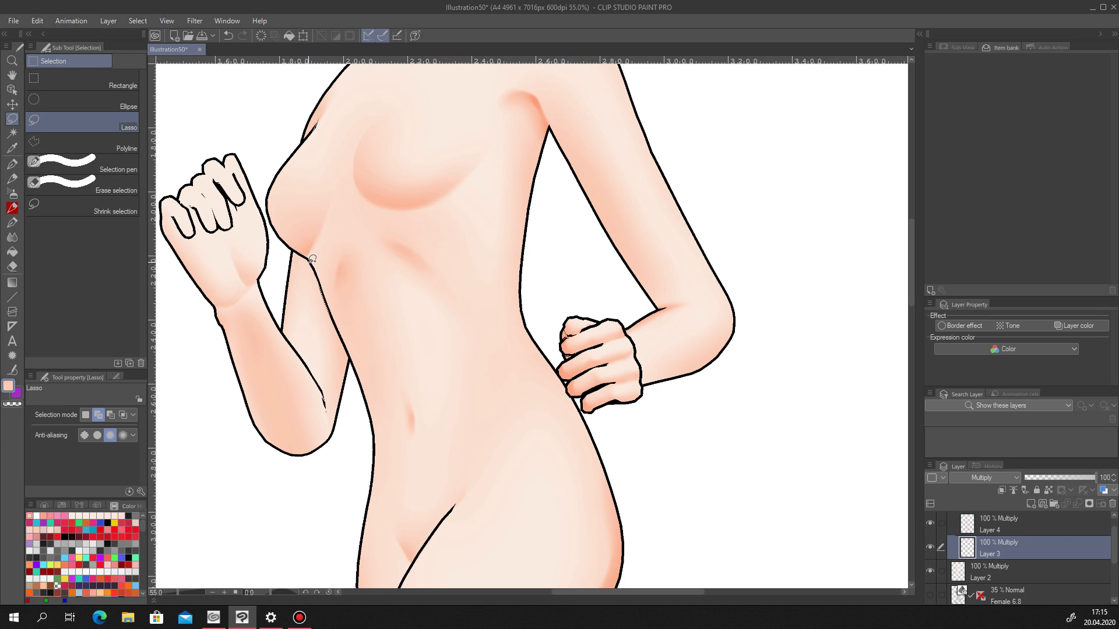
{"action": "left_click_drag", "start_coordinate": [351, 346], "coordinate": [342, 261]}
{"action": "key", "text": "ctrl+z"}
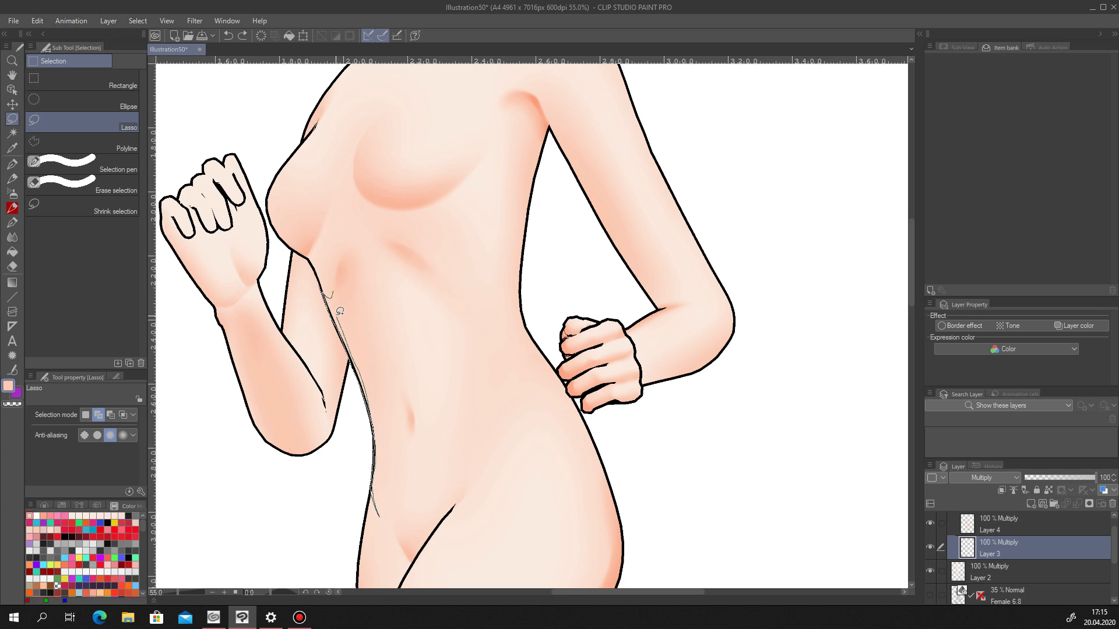
{"action": "left_click_drag", "start_coordinate": [340, 312], "coordinate": [337, 303]}
{"action": "left_click_drag", "start_coordinate": [377, 509], "coordinate": [376, 513]}
{"action": "key", "text": "ctrl+z"}
{"action": "left_click_drag", "start_coordinate": [332, 297], "coordinate": [344, 336]}
{"action": "mouse_move", "coordinate": [381, 454]}
{"action": "left_mouse_down"}
{"action": "mouse_move", "coordinate": [361, 462]}
{"action": "mouse_move", "coordinate": [329, 296]}
{"action": "left_mouse_up"}
{"action": "left_click", "coordinate": [413, 535]}
{"action": "scroll", "coordinate": [381, 457], "scroll_direction": "down", "scroll_amount": 4}
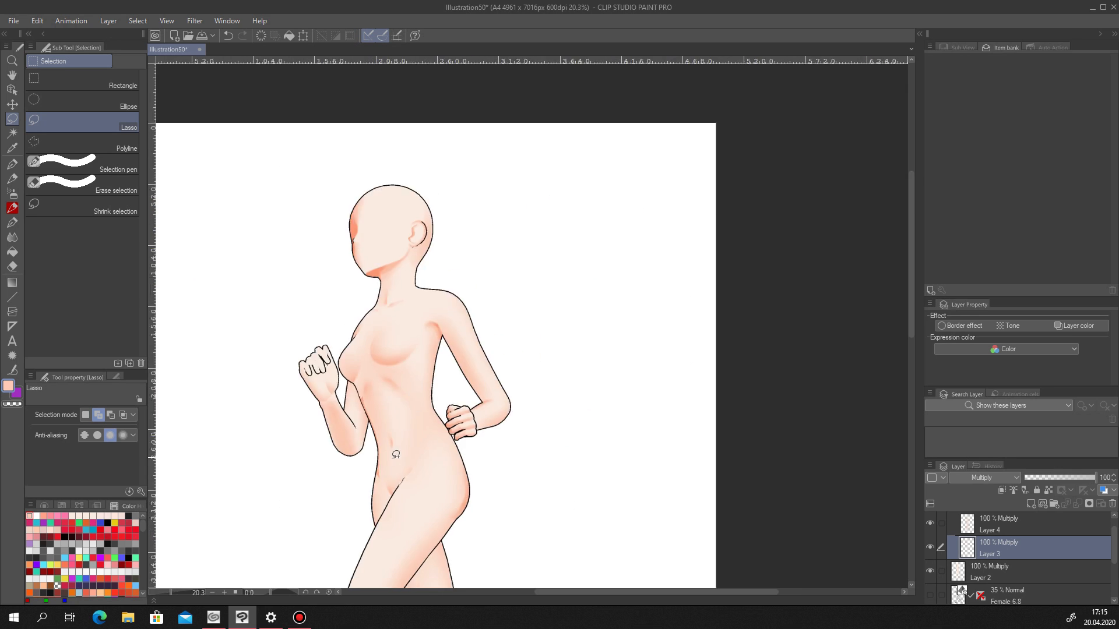
Undo the narrow shadow fill along the torso's front edge and clear the selection.
{"action": "scroll", "coordinate": [384, 457], "scroll_direction": "up", "scroll_amount": 4}
{"action": "key", "text": "ctrl+z"}
{"action": "key", "text": "ctrl+z"}
{"action": "left_click", "coordinate": [242, 526]}
{"action": "scroll", "coordinate": [381, 449], "scroll_direction": "down", "scroll_amount": 5}
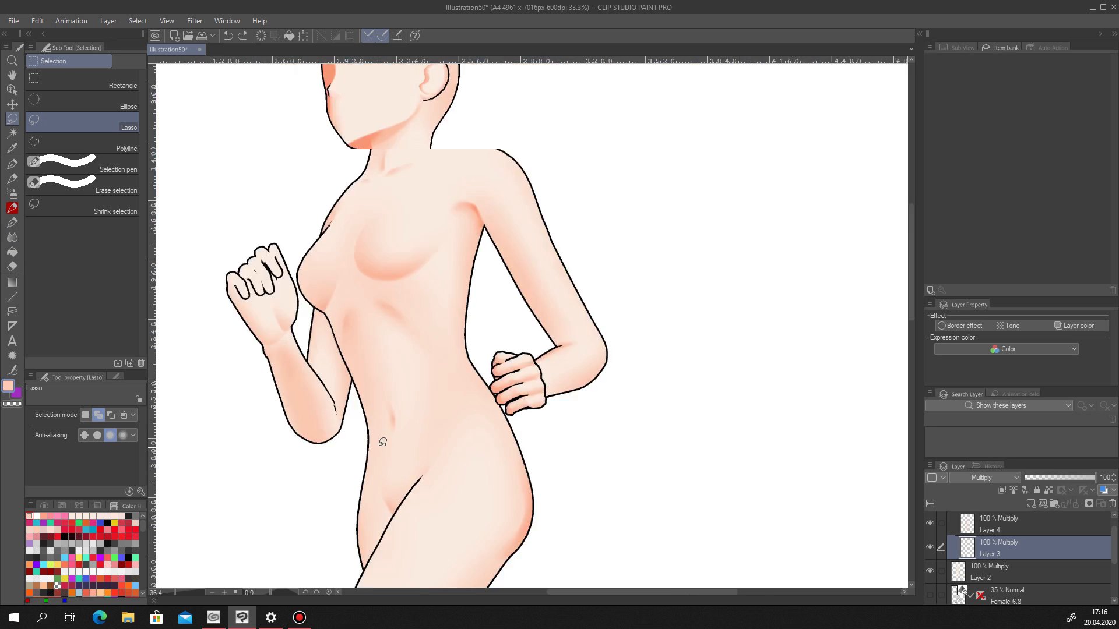
On Layer 3, lasso shadow areas along the outer sides of the raised hand's four front fingers.
{"action": "scroll", "coordinate": [370, 389], "scroll_direction": "up", "scroll_amount": 9}
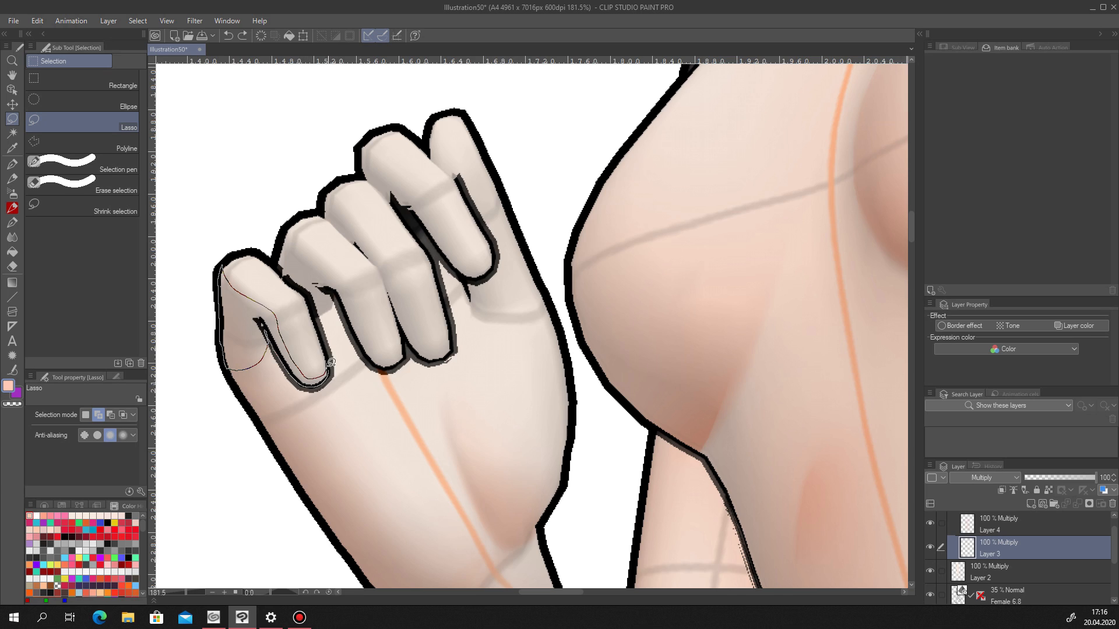
{"action": "left_click_drag", "start_coordinate": [331, 364], "coordinate": [271, 330]}
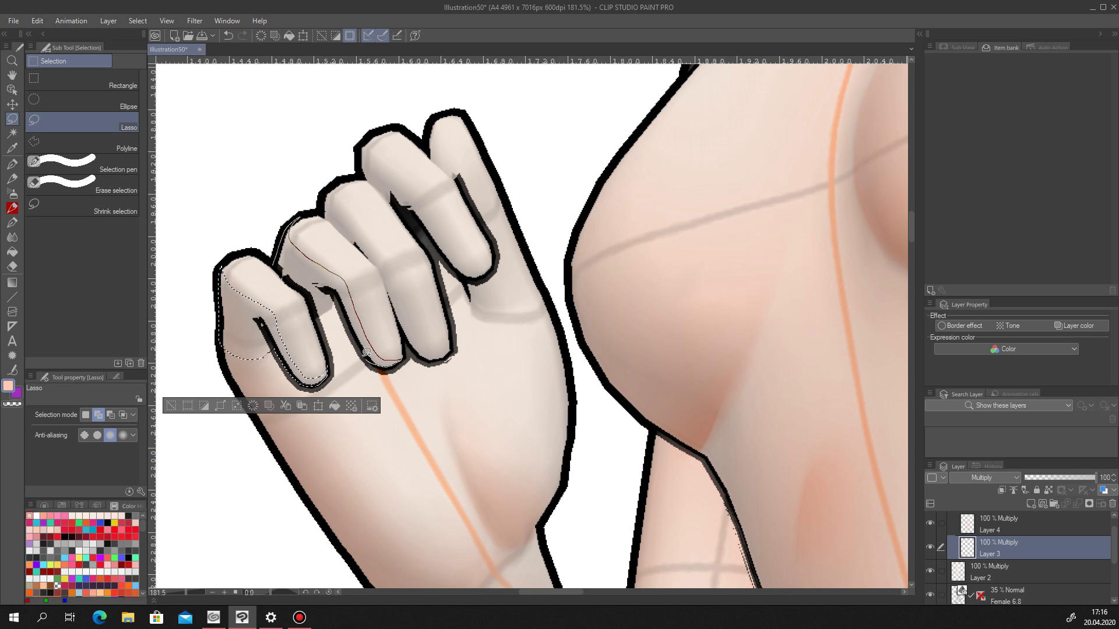
{"action": "mouse_move", "coordinate": [287, 274]}
{"action": "left_mouse_down"}
{"action": "mouse_move", "coordinate": [340, 225]}
{"action": "mouse_move", "coordinate": [387, 276]}
{"action": "left_mouse_up"}
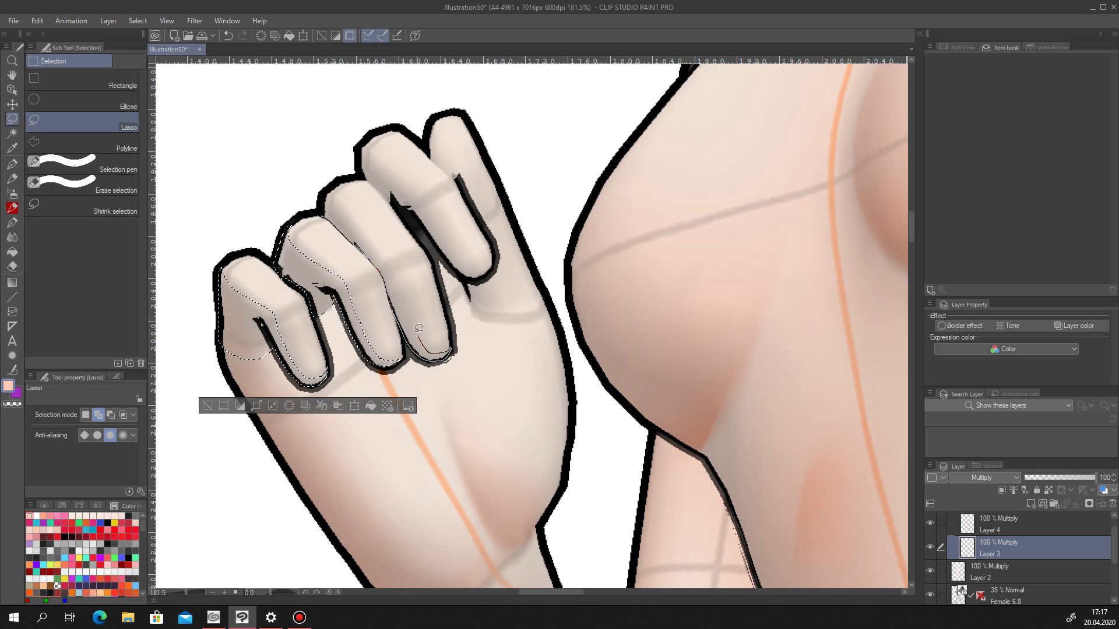
{"action": "mouse_move", "coordinate": [399, 272]}
{"action": "left_mouse_down"}
{"action": "mouse_move", "coordinate": [343, 214]}
{"action": "mouse_move", "coordinate": [324, 212]}
{"action": "left_mouse_up"}
{"action": "scroll", "coordinate": [415, 254], "scroll_direction": "down", "scroll_amount": 5}
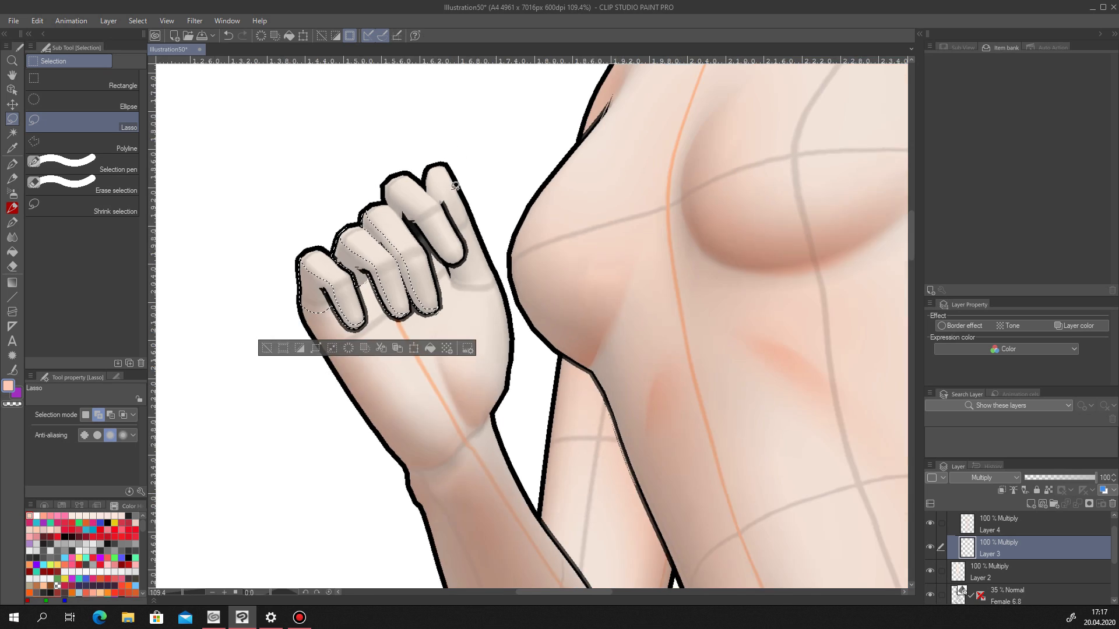
{"action": "scroll", "coordinate": [439, 185], "scroll_direction": "up", "scroll_amount": 10}
{"action": "mouse_move", "coordinate": [309, 160]}
{"action": "left_mouse_down"}
{"action": "mouse_move", "coordinate": [278, 189]}
{"action": "mouse_move", "coordinate": [316, 244]}
{"action": "mouse_move", "coordinate": [380, 294]}
{"action": "mouse_move", "coordinate": [429, 378]}
{"action": "mouse_move", "coordinate": [470, 421]}
{"action": "mouse_move", "coordinate": [513, 431]}
{"action": "left_mouse_up"}
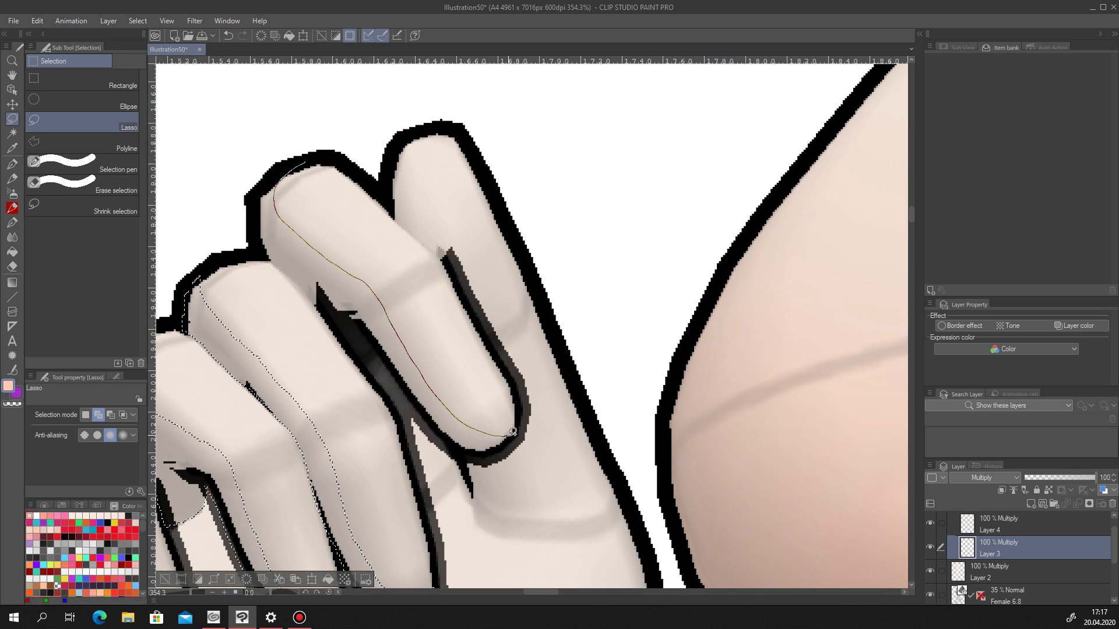
{"action": "left_click_drag", "start_coordinate": [259, 240], "coordinate": [303, 162]}
Add the rearmost finger's edge, the gap between the fingers and the palm crease to the selection, and fill all the shadows.
{"action": "scroll", "coordinate": [457, 368], "scroll_direction": "down", "scroll_amount": 5}
{"action": "scroll", "coordinate": [462, 406], "scroll_direction": "up", "scroll_amount": 5}
{"action": "mouse_move", "coordinate": [445, 378]}
{"action": "left_mouse_down"}
{"action": "mouse_move", "coordinate": [451, 416]}
{"action": "mouse_move", "coordinate": [387, 334]}
{"action": "mouse_move", "coordinate": [444, 380]}
{"action": "left_mouse_up"}
{"action": "scroll", "coordinate": [510, 309], "scroll_direction": "down", "scroll_amount": 10}
{"action": "scroll", "coordinate": [487, 256], "scroll_direction": "up", "scroll_amount": 8}
{"action": "mouse_move", "coordinate": [467, 188]}
{"action": "left_mouse_down"}
{"action": "mouse_move", "coordinate": [451, 238]}
{"action": "mouse_move", "coordinate": [503, 299]}
{"action": "left_mouse_up"}
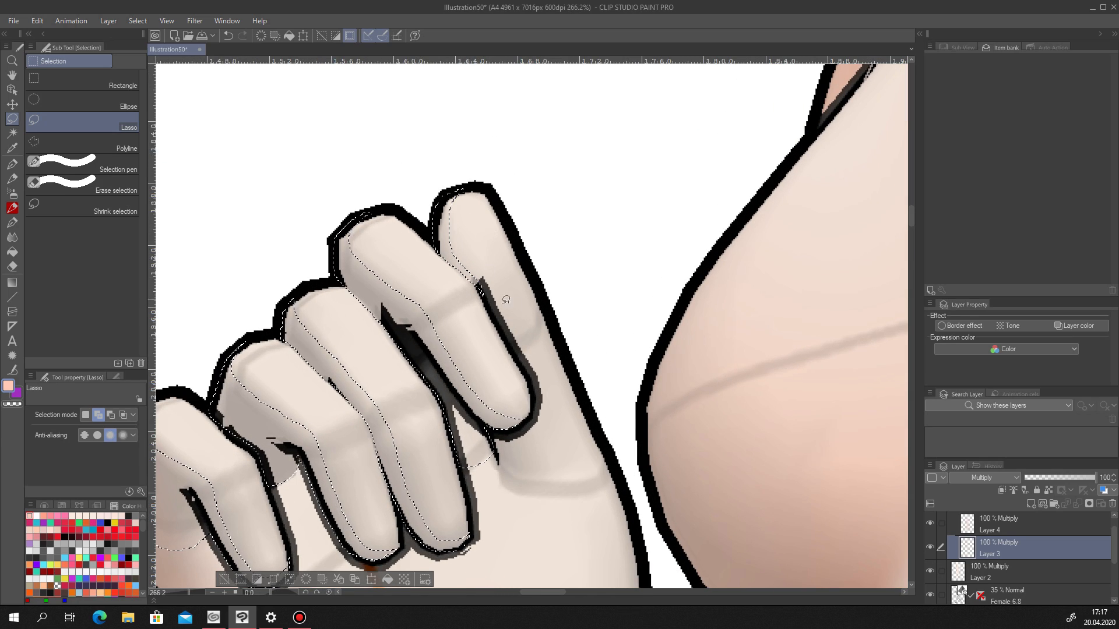
{"action": "scroll", "coordinate": [503, 298], "scroll_direction": "down", "scroll_amount": 8}
{"action": "scroll", "coordinate": [504, 298], "scroll_direction": "up", "scroll_amount": 6}
{"action": "left_click_drag", "start_coordinate": [500, 357], "coordinate": [505, 351]}
{"action": "left_click", "coordinate": [448, 488]}
{"action": "left_click", "coordinate": [285, 491]}
Hide the Female 6.8 reference layer.
{"action": "scroll", "coordinate": [302, 427], "scroll_direction": "down", "scroll_amount": 7}
{"action": "scroll", "coordinate": [301, 428], "scroll_direction": "up", "scroll_amount": 4}
{"action": "left_click", "coordinate": [931, 598]}
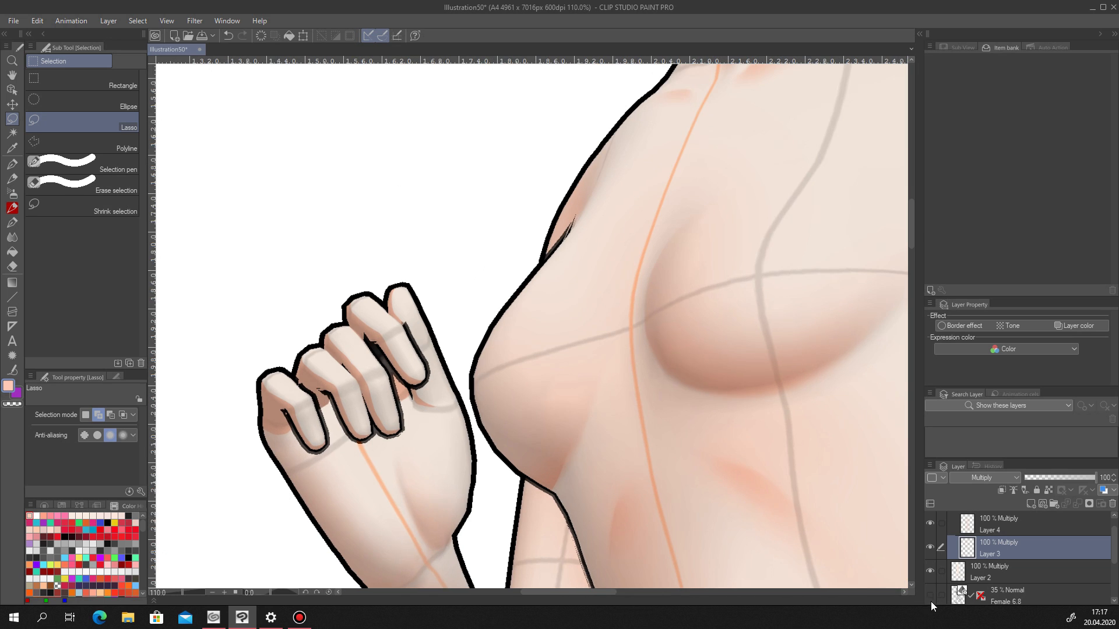
{"action": "scroll", "coordinate": [311, 458], "scroll_direction": "up", "scroll_amount": 4}
{"action": "left_click", "coordinate": [13, 238]}
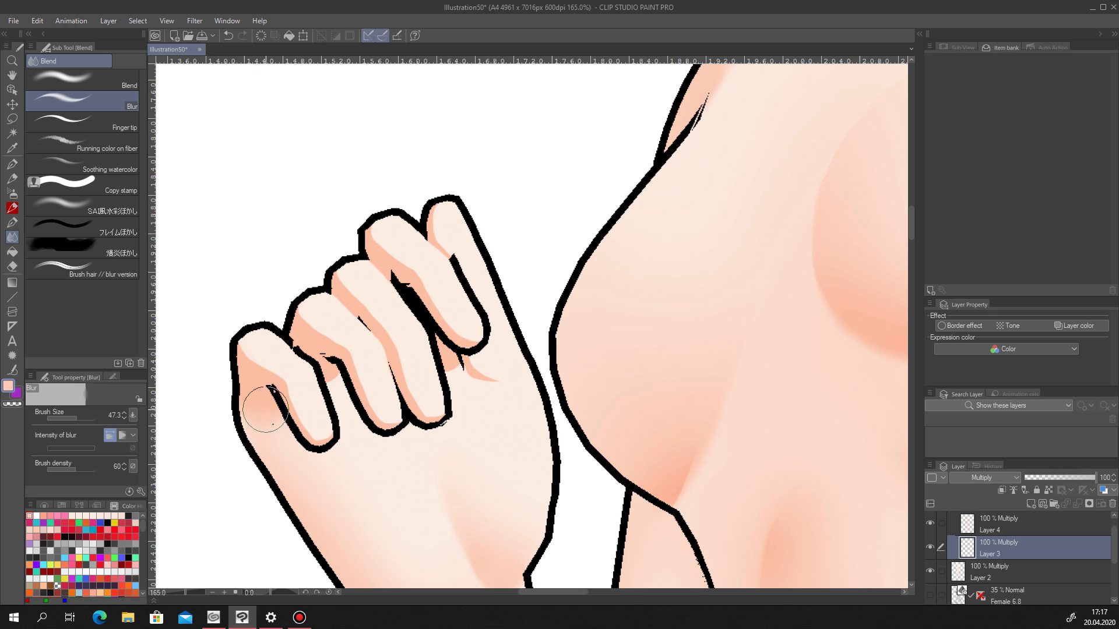
{"action": "scroll", "coordinate": [289, 407], "scroll_direction": "down", "scroll_amount": 5}
{"action": "scroll", "coordinate": [290, 406], "scroll_direction": "up", "scroll_amount": 7}
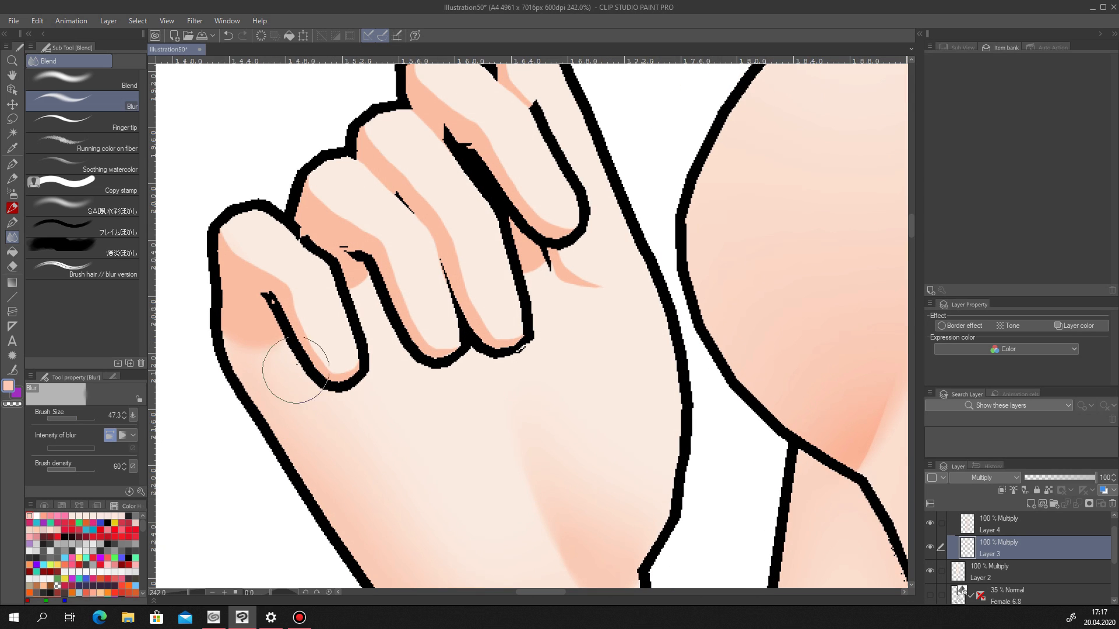
On Layer 4, lasso a tapered shadow below the raised hand's outermost finger along the palm edge and fill it.
{"action": "key", "text": "m"}
{"action": "left_click_drag", "start_coordinate": [241, 342], "coordinate": [225, 338]}
{"action": "left_click", "coordinate": [1009, 526]}
{"action": "key", "text": "ctrl+z"}
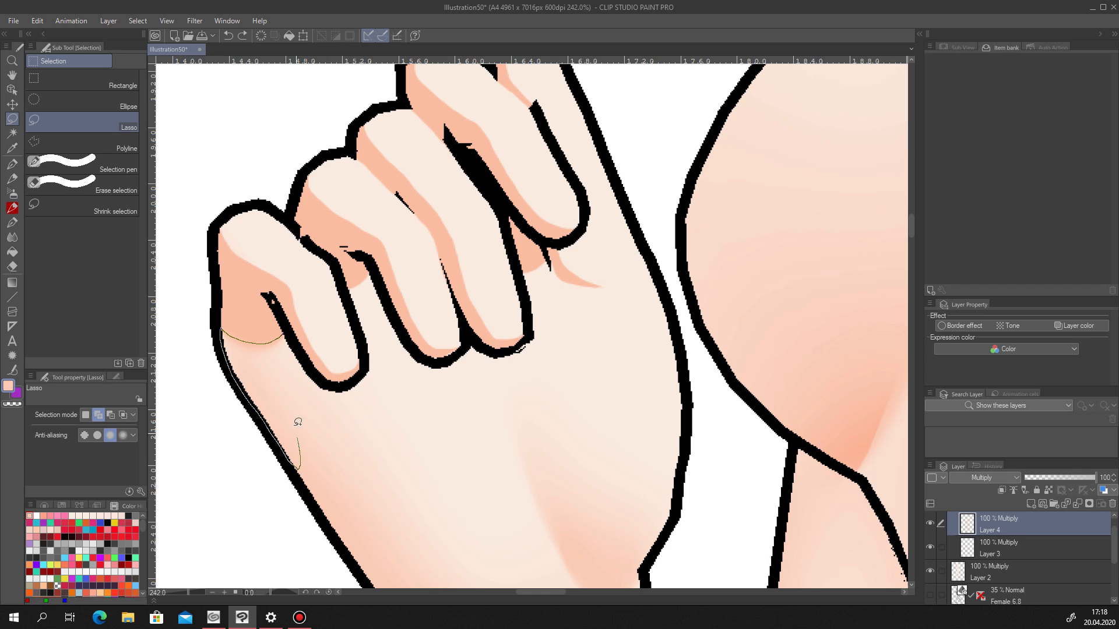
{"action": "left_click_drag", "start_coordinate": [291, 342], "coordinate": [291, 343]}
{"action": "left_click", "coordinate": [328, 488]}
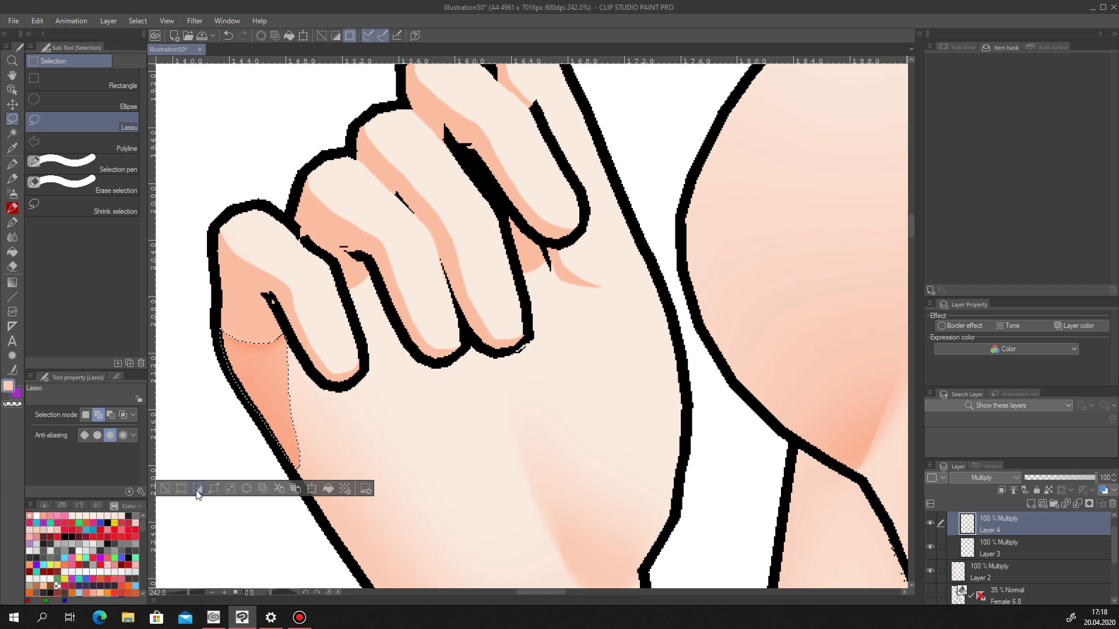
{"action": "left_click", "coordinate": [164, 488]}
Blur the inner edge of the shadow below the outermost finger with the size 47.3 brush.
{"action": "left_click", "coordinate": [12, 238]}
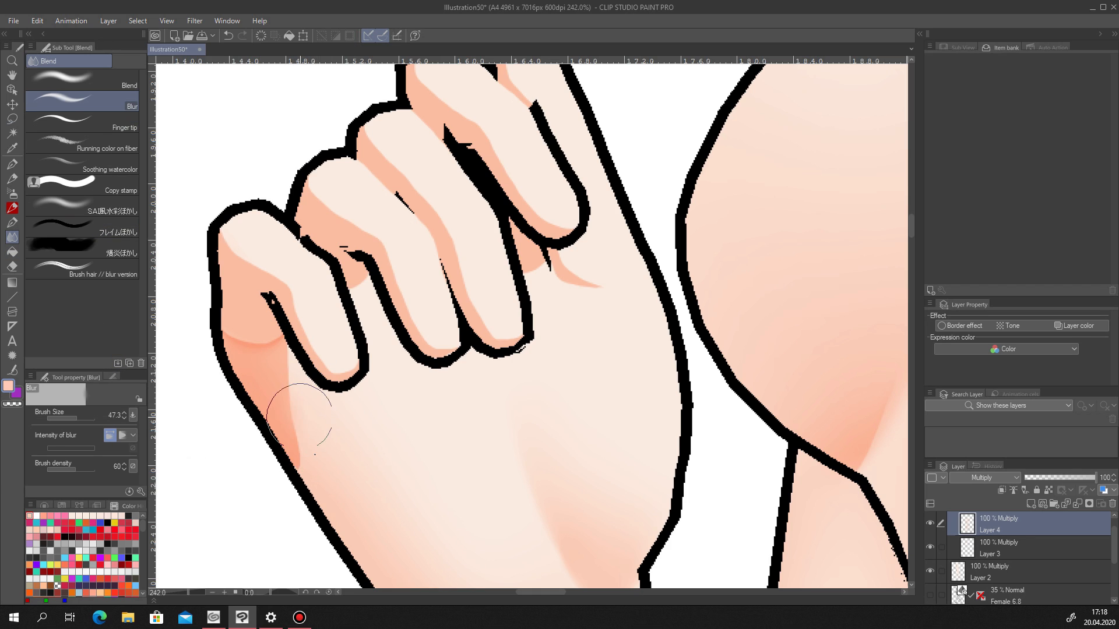
{"action": "mouse_move", "coordinate": [310, 445]}
{"action": "left_mouse_down"}
{"action": "mouse_move", "coordinate": [283, 339]}
{"action": "mouse_move", "coordinate": [267, 345]}
{"action": "mouse_move", "coordinate": [239, 307]}
{"action": "mouse_move", "coordinate": [231, 327]}
{"action": "mouse_move", "coordinate": [291, 326]}
{"action": "left_mouse_up"}
{"action": "scroll", "coordinate": [292, 350], "scroll_direction": "down", "scroll_amount": 5}
{"action": "scroll", "coordinate": [292, 355], "scroll_direction": "down", "scroll_amount": 1}
{"action": "scroll", "coordinate": [292, 358], "scroll_direction": "up", "scroll_amount": 4}
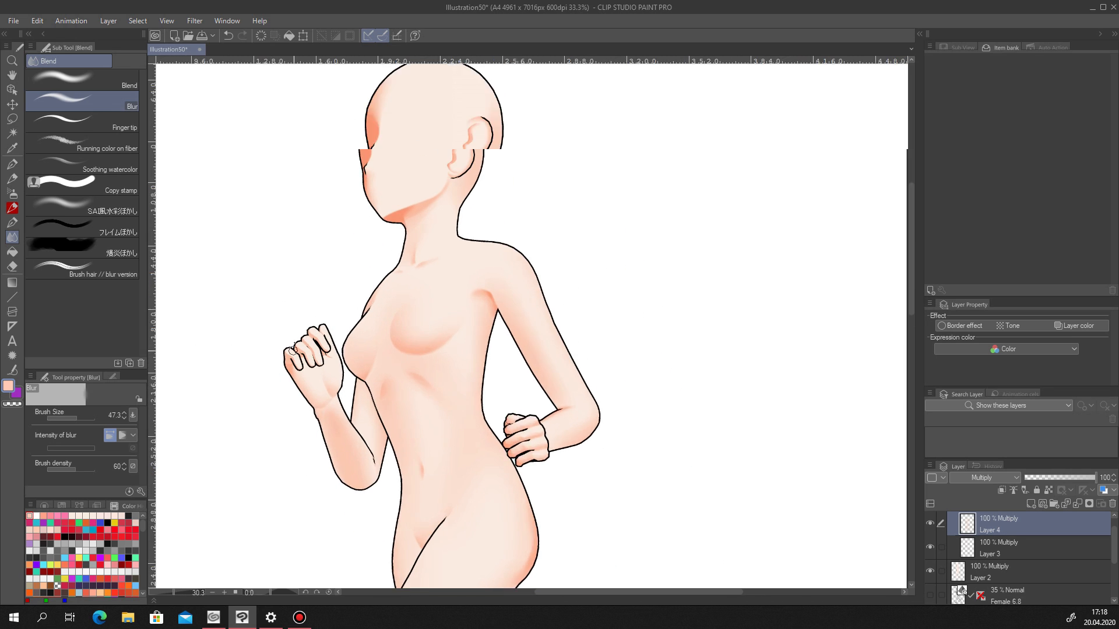
Lasso a narrow shadow along the raised hand's outer palm edge down to the wrist and fill it on Layer 4.
{"action": "key", "text": "m"}
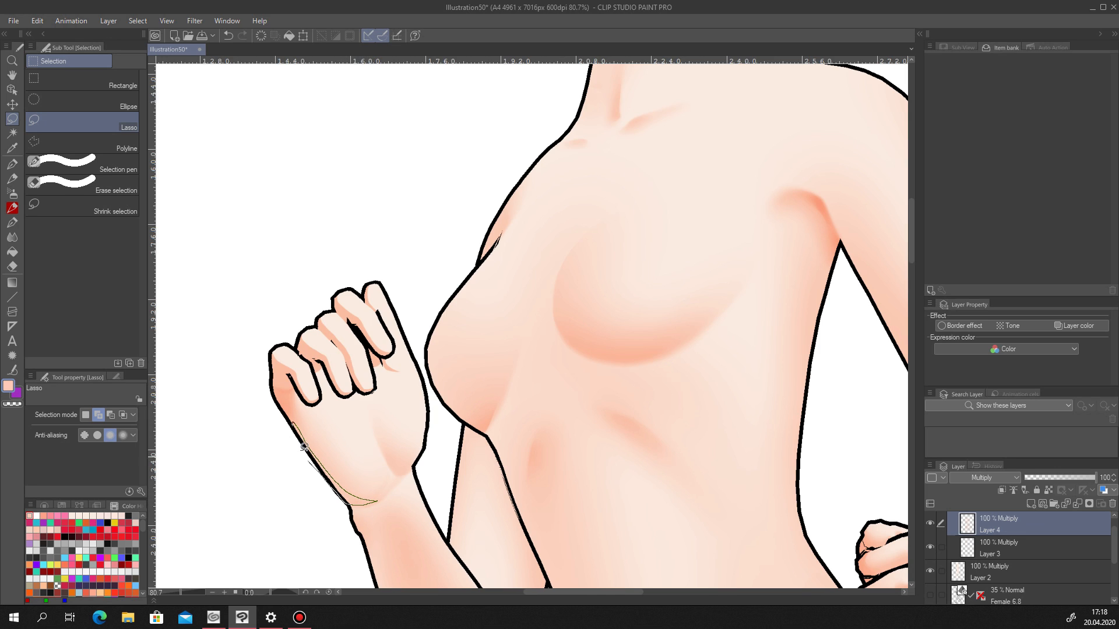
{"action": "left_click_drag", "start_coordinate": [304, 447], "coordinate": [293, 424]}
{"action": "left_click", "coordinate": [398, 527]}
{"action": "left_click", "coordinate": [234, 526]}
{"action": "scroll", "coordinate": [353, 518], "scroll_direction": "up", "scroll_amount": 3}
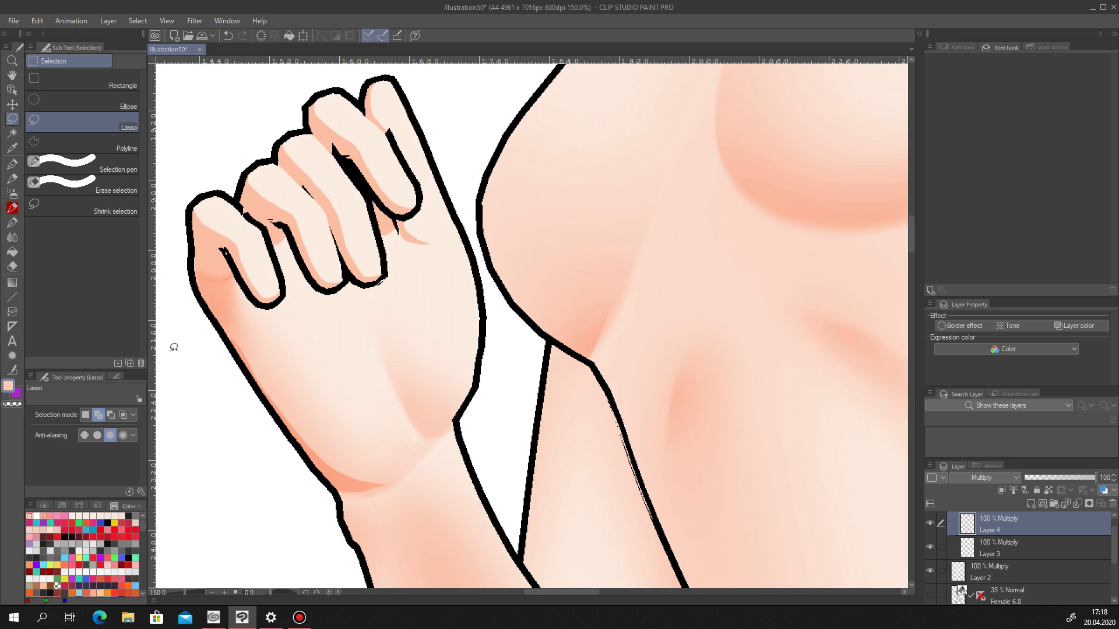
Blur the narrow shadow along the outer palm edge and wrist with the size 47.3 brush.
{"action": "left_click", "coordinate": [12, 237]}
{"action": "scroll", "coordinate": [262, 369], "scroll_direction": "up", "scroll_amount": 3}
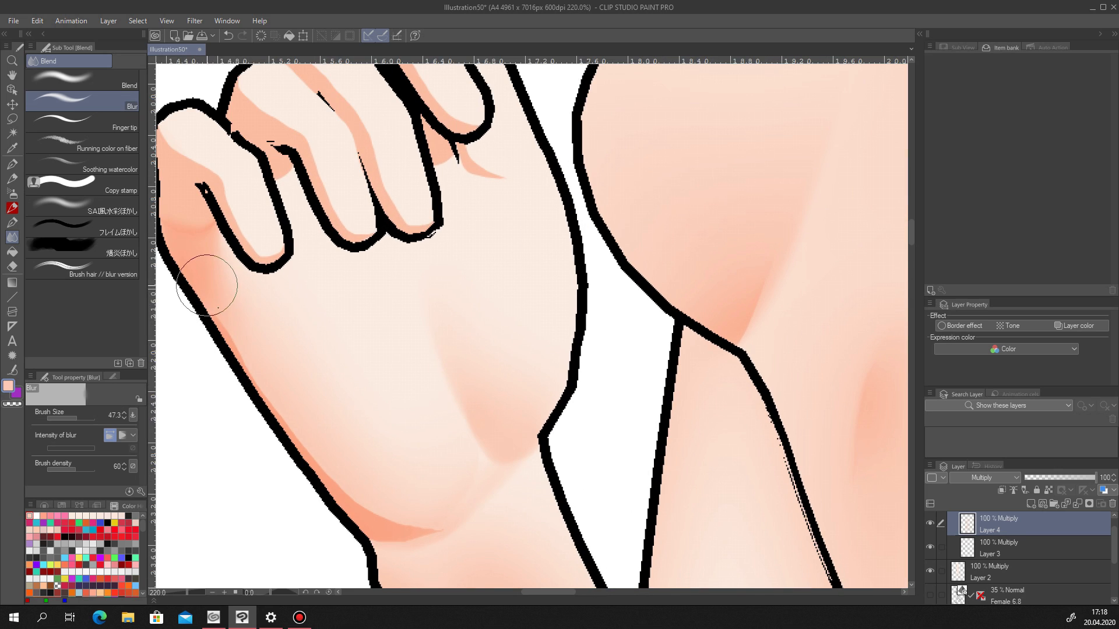
{"action": "mouse_move", "coordinate": [258, 371]}
{"action": "left_mouse_down"}
{"action": "mouse_move", "coordinate": [324, 472]}
{"action": "mouse_move", "coordinate": [240, 345]}
{"action": "mouse_move", "coordinate": [323, 464]}
{"action": "mouse_move", "coordinate": [338, 461]}
{"action": "mouse_move", "coordinate": [305, 433]}
{"action": "mouse_move", "coordinate": [343, 488]}
{"action": "mouse_move", "coordinate": [332, 465]}
{"action": "mouse_move", "coordinate": [353, 493]}
{"action": "mouse_move", "coordinate": [444, 525]}
{"action": "mouse_move", "coordinate": [336, 465]}
{"action": "mouse_move", "coordinate": [333, 479]}
{"action": "mouse_move", "coordinate": [420, 529]}
{"action": "mouse_move", "coordinate": [473, 518]}
{"action": "mouse_move", "coordinate": [371, 510]}
{"action": "mouse_move", "coordinate": [461, 515]}
{"action": "mouse_move", "coordinate": [409, 527]}
{"action": "mouse_move", "coordinate": [426, 539]}
{"action": "mouse_move", "coordinate": [407, 540]}
{"action": "mouse_move", "coordinate": [385, 498]}
{"action": "mouse_move", "coordinate": [427, 526]}
{"action": "mouse_move", "coordinate": [367, 499]}
{"action": "left_mouse_up"}
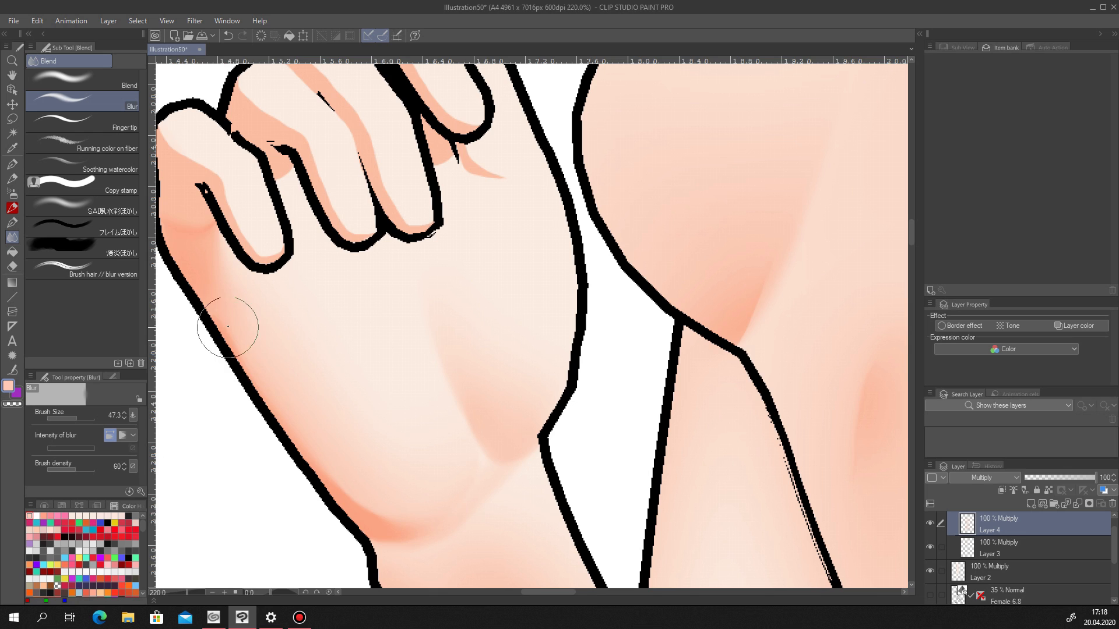
{"action": "scroll", "coordinate": [346, 418], "scroll_direction": "down", "scroll_amount": 2}
{"action": "scroll", "coordinate": [347, 418], "scroll_direction": "down", "scroll_amount": 5}
{"action": "scroll", "coordinate": [367, 482], "scroll_direction": "up", "scroll_amount": 6}
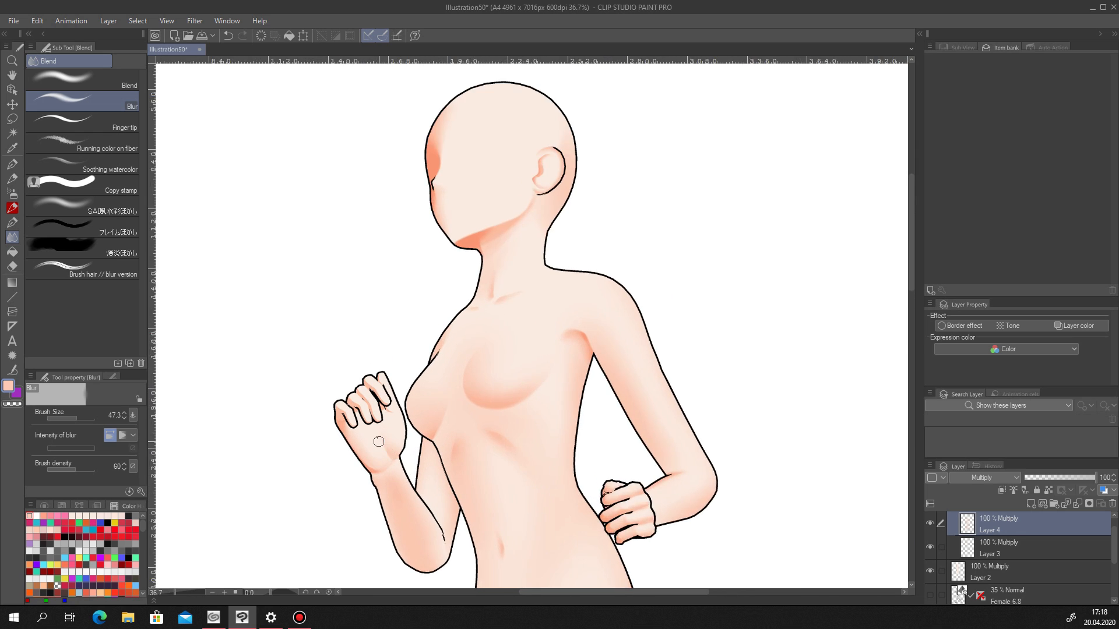
On Layer 3, blur the edges of the finger shadows and the palm crease on the raised hand.
{"action": "scroll", "coordinate": [366, 483], "scroll_direction": "up", "scroll_amount": 1}
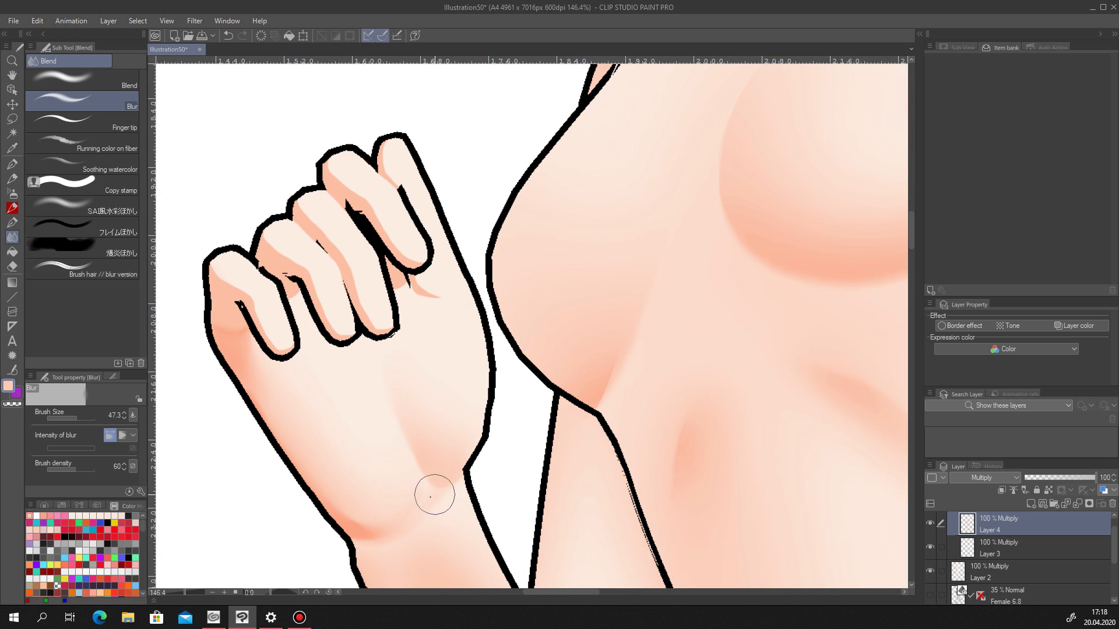
{"action": "scroll", "coordinate": [251, 297], "scroll_direction": "up", "scroll_amount": 3}
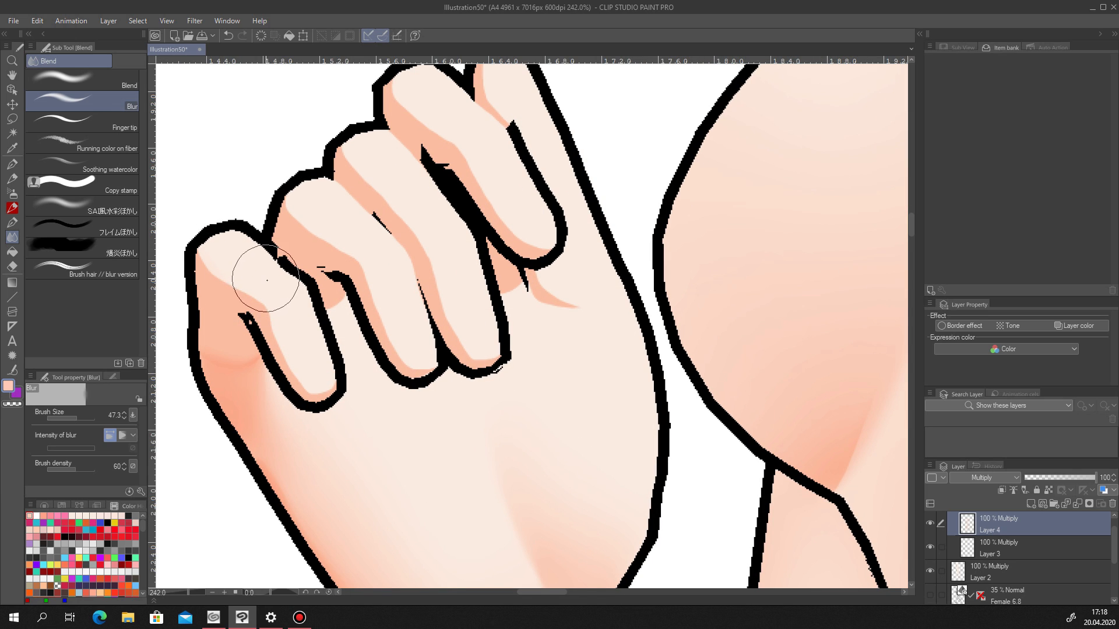
{"action": "left_click", "coordinate": [1000, 550]}
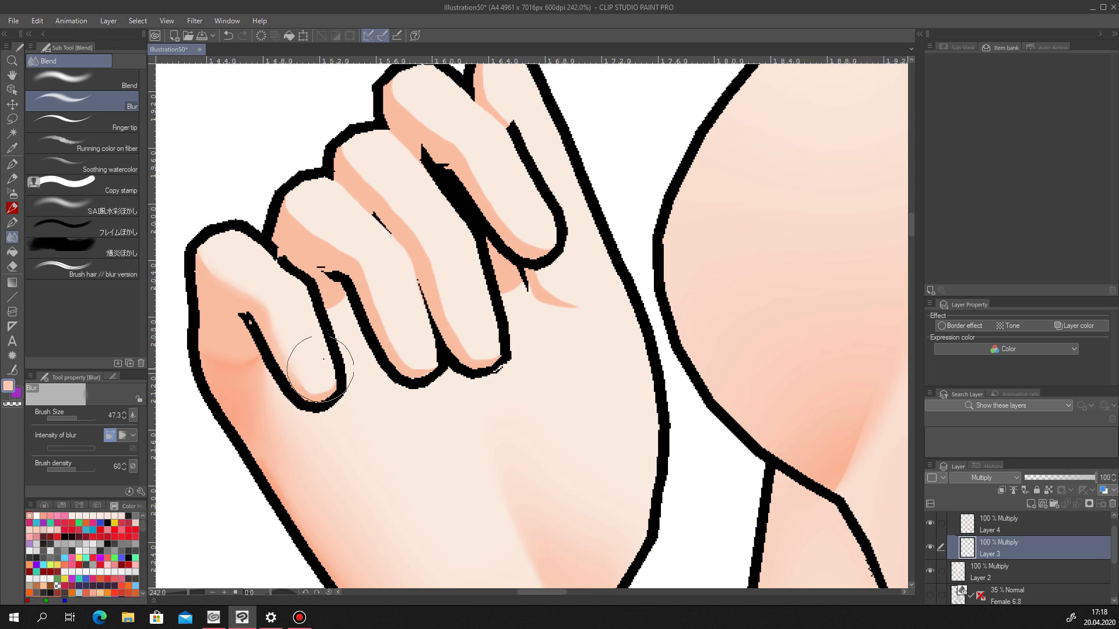
{"action": "scroll", "coordinate": [408, 372], "scroll_direction": "down", "scroll_amount": 4}
{"action": "scroll", "coordinate": [408, 380], "scroll_direction": "up", "scroll_amount": 4}
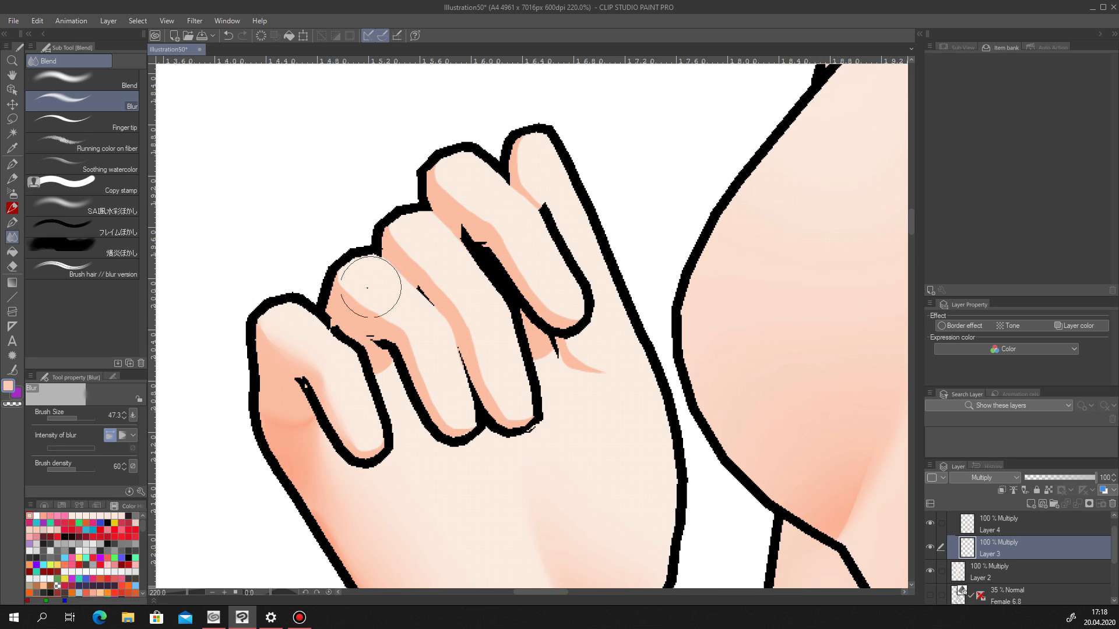
{"action": "left_click_drag", "start_coordinate": [352, 398], "coordinate": [359, 435]}
{"action": "mouse_move", "coordinate": [367, 301]}
{"action": "left_mouse_down"}
{"action": "mouse_move", "coordinate": [425, 286]}
{"action": "mouse_move", "coordinate": [437, 384]}
{"action": "mouse_move", "coordinate": [464, 396]}
{"action": "mouse_move", "coordinate": [440, 286]}
{"action": "mouse_move", "coordinate": [420, 264]}
{"action": "mouse_move", "coordinate": [459, 309]}
{"action": "mouse_move", "coordinate": [471, 302]}
{"action": "mouse_move", "coordinate": [484, 355]}
{"action": "mouse_move", "coordinate": [565, 307]}
{"action": "mouse_move", "coordinate": [462, 187]}
{"action": "mouse_move", "coordinate": [530, 221]}
{"action": "mouse_move", "coordinate": [544, 193]}
{"action": "left_mouse_up"}
{"action": "scroll", "coordinate": [553, 197], "scroll_direction": "down", "scroll_amount": 12}
{"action": "scroll", "coordinate": [569, 250], "scroll_direction": "up", "scroll_amount": 13}
{"action": "mouse_move", "coordinate": [577, 257]}
{"action": "left_mouse_down"}
{"action": "mouse_move", "coordinate": [554, 246]}
{"action": "mouse_move", "coordinate": [587, 255]}
{"action": "mouse_move", "coordinate": [529, 252]}
{"action": "left_mouse_up"}
On Layer 4, lasso two shadow patches on the palm beneath the gaps between the curled fingers and fill them.
{"action": "scroll", "coordinate": [376, 262], "scroll_direction": "down", "scroll_amount": 5}
{"action": "left_click", "coordinate": [1014, 524]}
{"action": "left_click", "coordinate": [12, 119]}
{"action": "scroll", "coordinate": [385, 269], "scroll_direction": "up", "scroll_amount": 7}
{"action": "scroll", "coordinate": [364, 262], "scroll_direction": "up", "scroll_amount": 2}
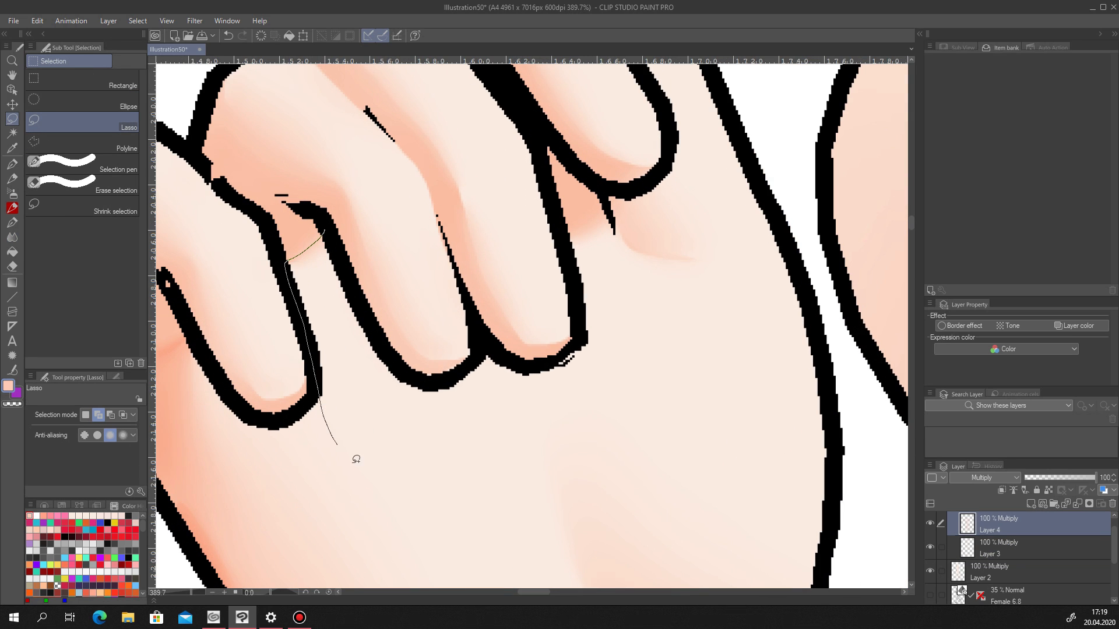
{"action": "left_click_drag", "start_coordinate": [364, 306], "coordinate": [367, 311]}
{"action": "scroll", "coordinate": [559, 303], "scroll_direction": "down", "scroll_amount": 4}
{"action": "mouse_move", "coordinate": [595, 244]}
{"action": "left_mouse_down"}
{"action": "mouse_move", "coordinate": [569, 255]}
{"action": "mouse_move", "coordinate": [577, 318]}
{"action": "mouse_move", "coordinate": [639, 320]}
{"action": "mouse_move", "coordinate": [652, 272]}
{"action": "left_mouse_up"}
{"action": "scroll", "coordinate": [377, 306], "scroll_direction": "down", "scroll_amount": 4}
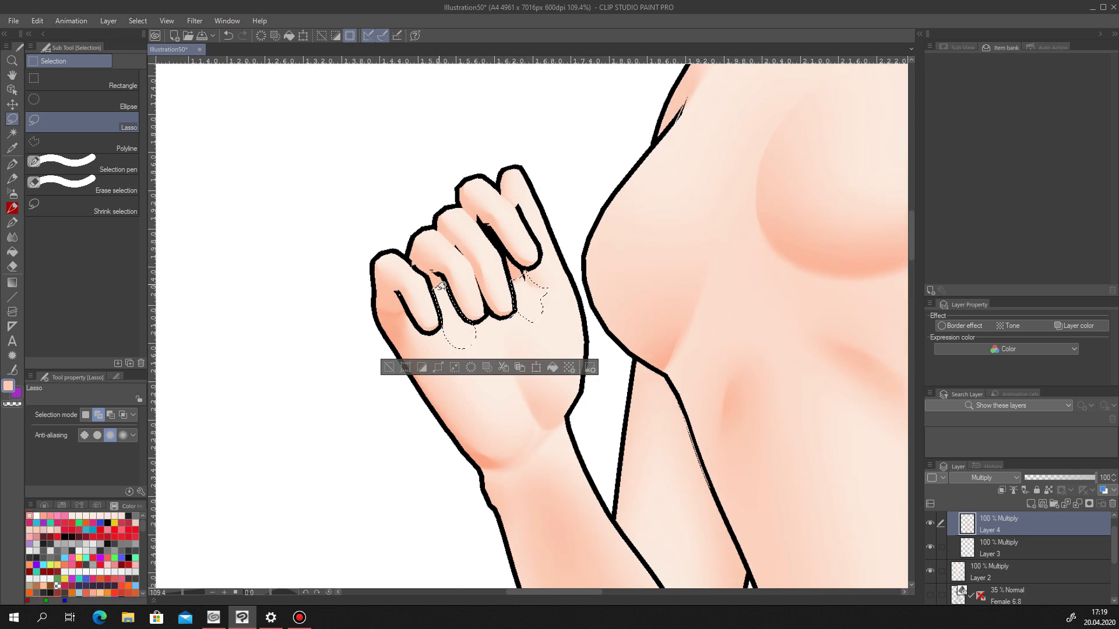
{"action": "scroll", "coordinate": [377, 306], "scroll_direction": "up", "scroll_amount": 9}
{"action": "scroll", "coordinate": [377, 306], "scroll_direction": "down", "scroll_amount": 10}
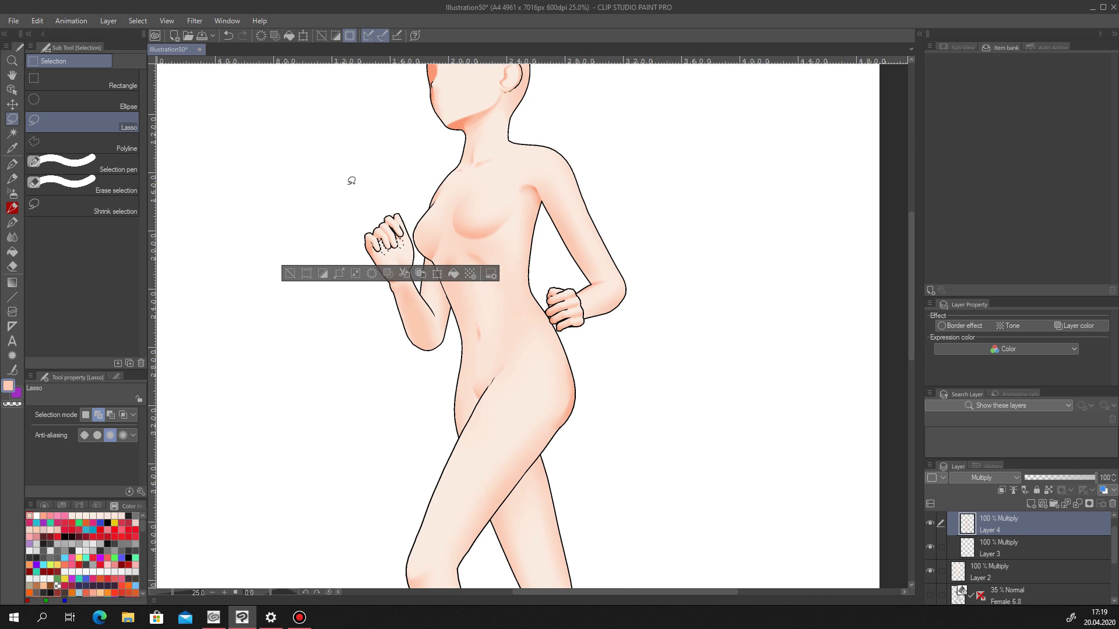
{"action": "scroll", "coordinate": [413, 259], "scroll_direction": "up", "scroll_amount": 7}
{"action": "left_click", "coordinate": [484, 457]}
{"action": "key", "text": "ctrl+d"}
Blur the two palm shadow patches with the size 47.3 brush and save the illustration.
{"action": "left_click", "coordinate": [13, 237]}
{"action": "mouse_move", "coordinate": [367, 432]}
{"action": "left_mouse_down"}
{"action": "mouse_move", "coordinate": [382, 454]}
{"action": "mouse_move", "coordinate": [359, 436]}
{"action": "mouse_move", "coordinate": [389, 411]}
{"action": "mouse_move", "coordinate": [356, 402]}
{"action": "mouse_move", "coordinate": [363, 387]}
{"action": "mouse_move", "coordinate": [335, 336]}
{"action": "mouse_move", "coordinate": [377, 359]}
{"action": "mouse_move", "coordinate": [326, 336]}
{"action": "mouse_move", "coordinate": [381, 449]}
{"action": "left_mouse_up"}
{"action": "mouse_move", "coordinate": [495, 352]}
{"action": "left_mouse_down"}
{"action": "mouse_move", "coordinate": [510, 389]}
{"action": "mouse_move", "coordinate": [527, 351]}
{"action": "mouse_move", "coordinate": [482, 311]}
{"action": "mouse_move", "coordinate": [529, 344]}
{"action": "mouse_move", "coordinate": [499, 412]}
{"action": "mouse_move", "coordinate": [480, 317]}
{"action": "mouse_move", "coordinate": [495, 366]}
{"action": "left_mouse_up"}
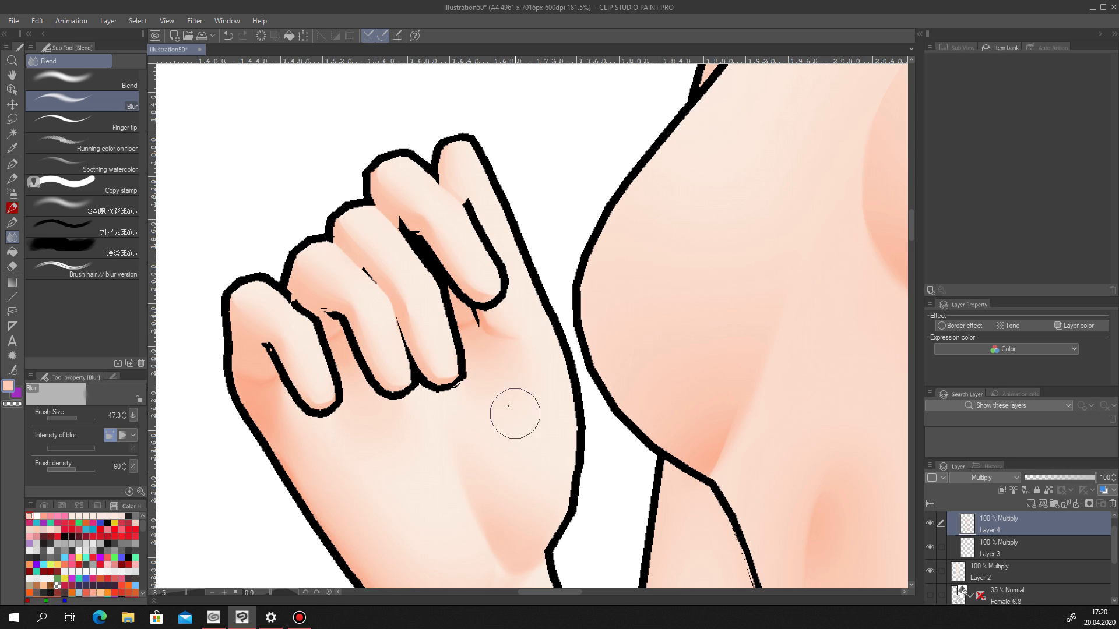
{"action": "scroll", "coordinate": [484, 361], "scroll_direction": "down", "scroll_amount": 10}
{"action": "key", "text": "ctrl+s"}
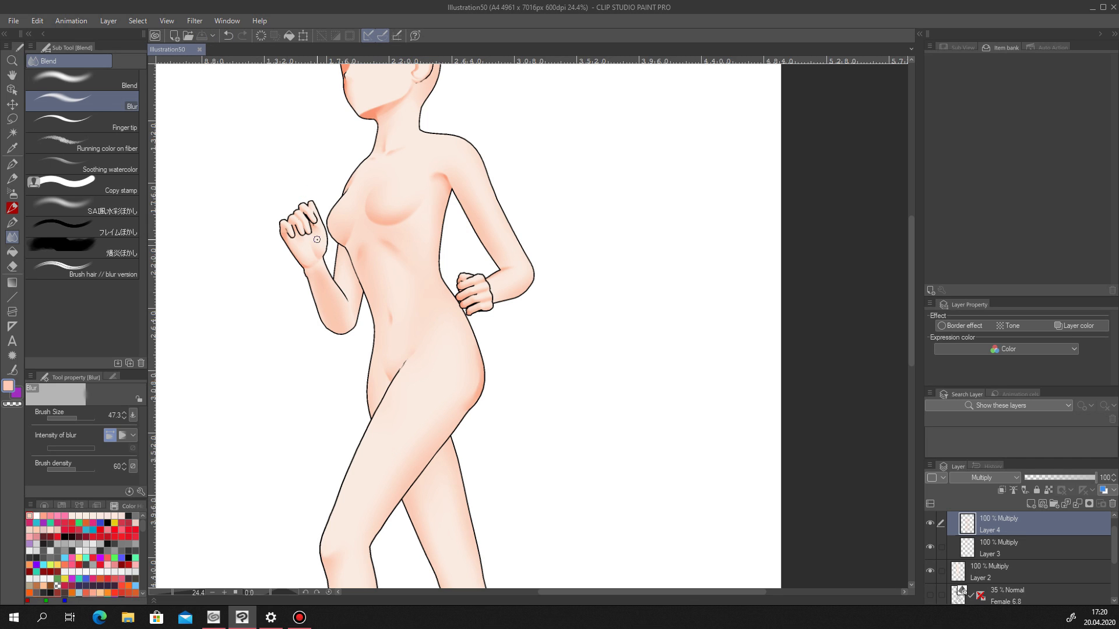
Check the whole figure's shading by toggling the Female 6.8 layer and Layer 4 on and off.
{"action": "scroll", "coordinate": [499, 388], "scroll_direction": "down", "scroll_amount": 7}
{"action": "scroll", "coordinate": [522, 498], "scroll_direction": "up", "scroll_amount": 4}
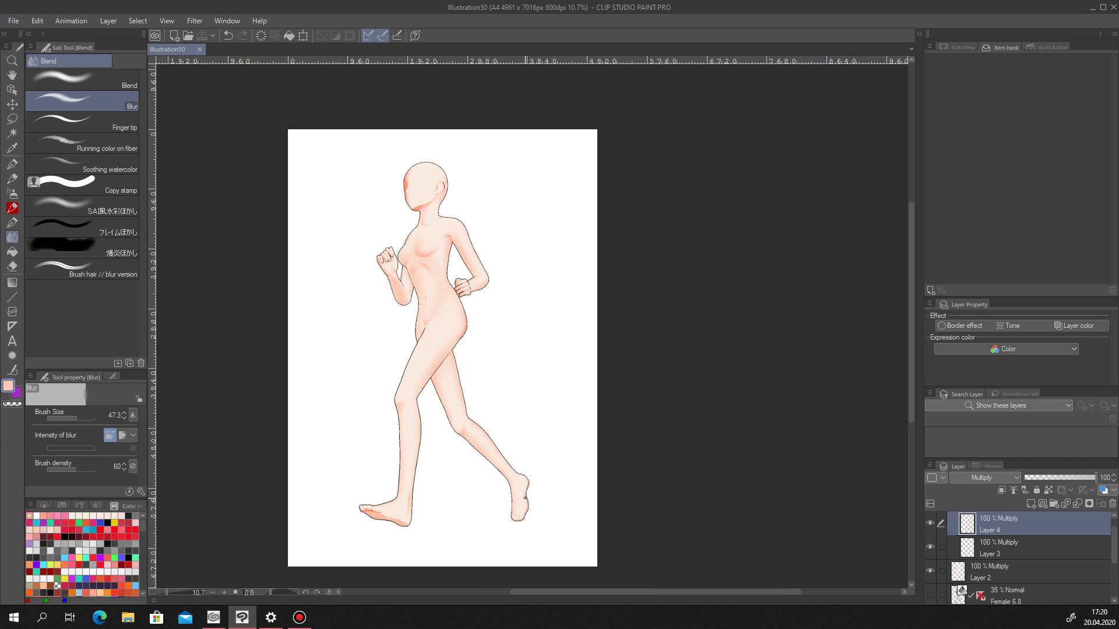
{"action": "left_click", "coordinate": [928, 596]}
{"action": "left_click", "coordinate": [928, 595]}
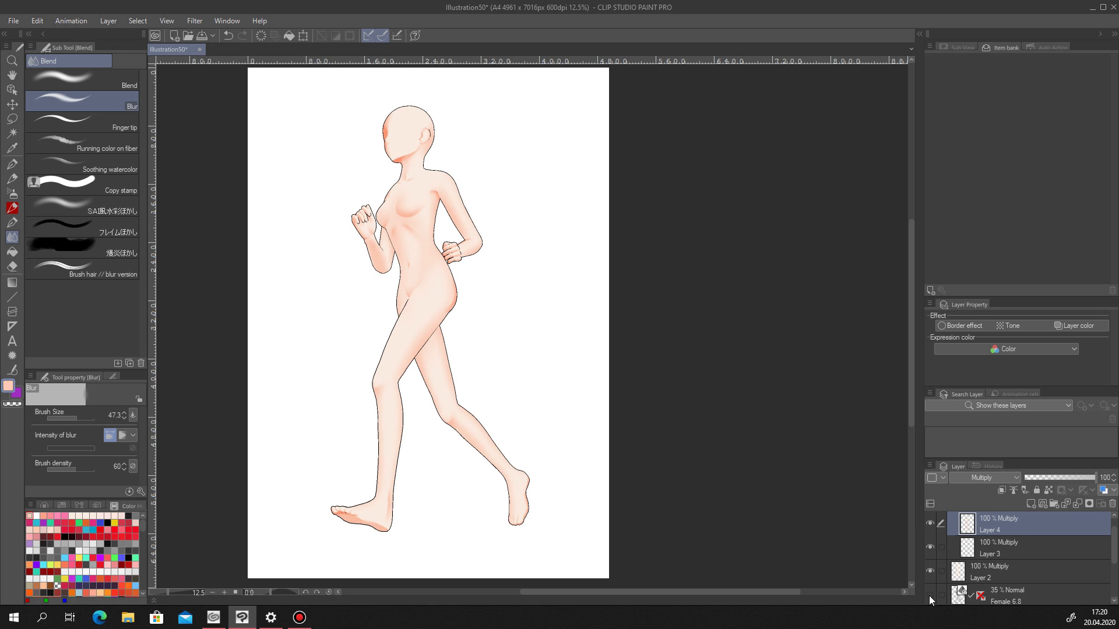
{"action": "scroll", "coordinate": [455, 352], "scroll_direction": "up", "scroll_amount": 6}
{"action": "left_click", "coordinate": [932, 526]}
{"action": "left_click", "coordinate": [931, 526]}
On Layer 3, lasso a curved shadow on the far thigh along the near thigh's back edge and fill it.
{"action": "left_click", "coordinate": [967, 548]}
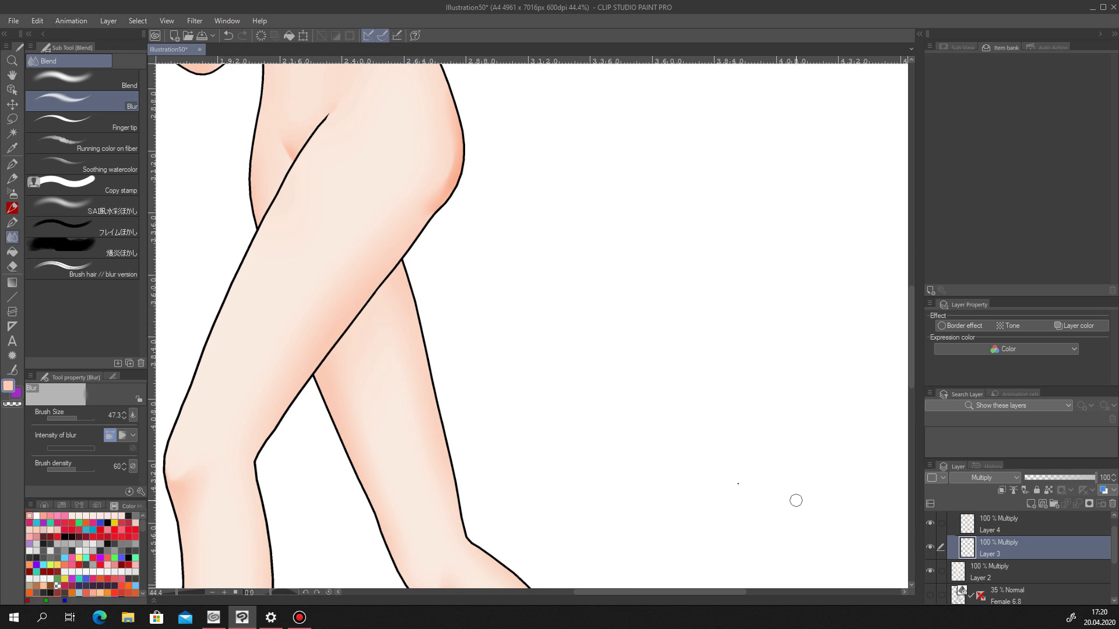
{"action": "key", "text": "m"}
{"action": "scroll", "coordinate": [307, 378], "scroll_direction": "up", "scroll_amount": 3}
{"action": "left_click_drag", "start_coordinate": [367, 298], "coordinate": [282, 417]}
{"action": "key", "text": "ctrl+z"}
{"action": "left_click_drag", "start_coordinate": [321, 356], "coordinate": [373, 285]}
{"action": "left_click_drag", "start_coordinate": [453, 197], "coordinate": [434, 211]}
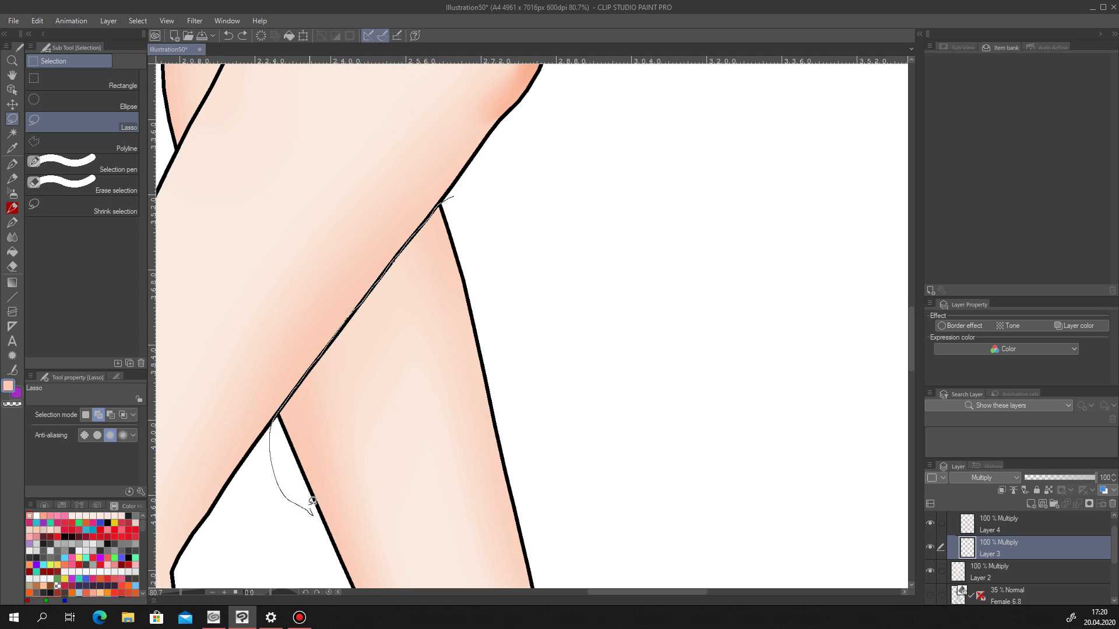
{"action": "left_click_drag", "start_coordinate": [375, 300], "coordinate": [477, 187]}
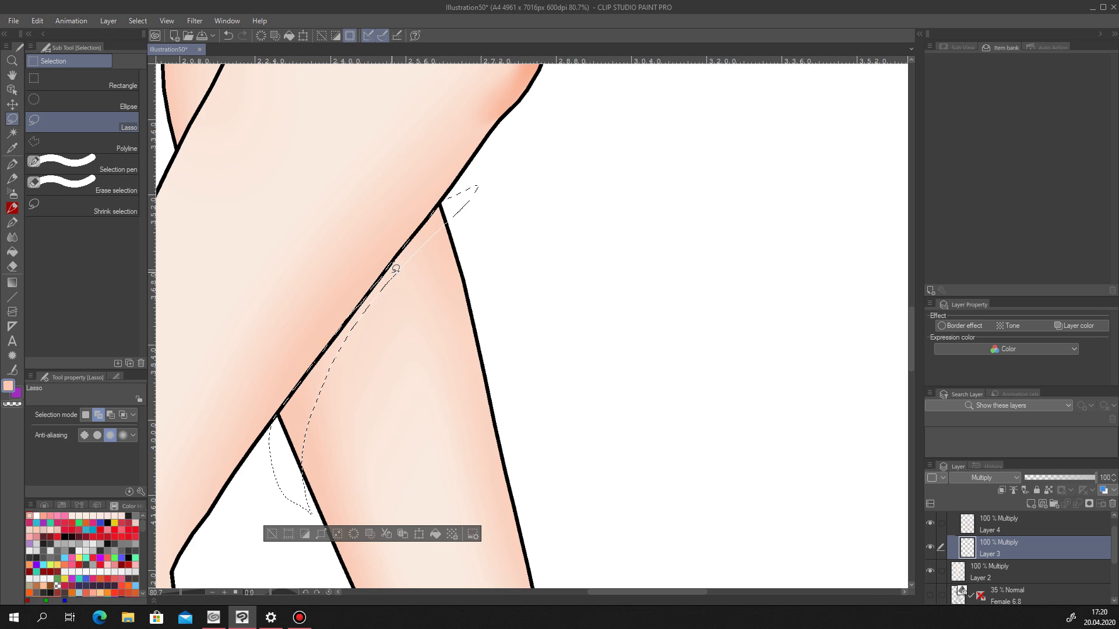
{"action": "key", "text": "ctrl+z"}
{"action": "mouse_move", "coordinate": [326, 375]}
{"action": "left_mouse_down"}
{"action": "mouse_move", "coordinate": [294, 501]}
{"action": "mouse_move", "coordinate": [315, 408]}
{"action": "left_mouse_up"}
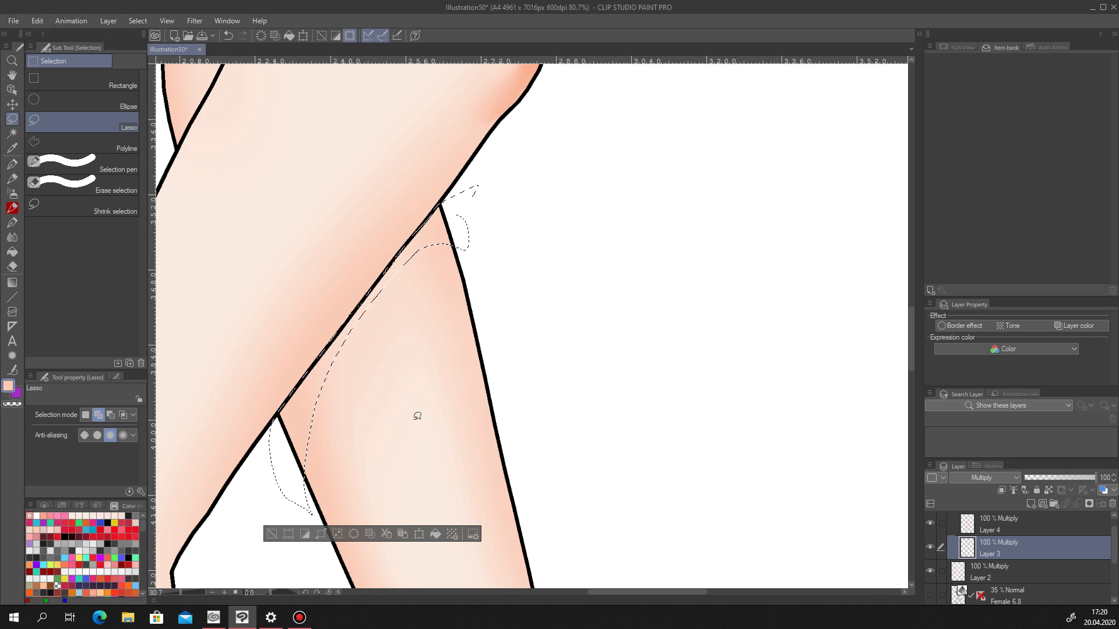
{"action": "left_click", "coordinate": [434, 533]}
{"action": "key", "text": "ctrl+d"}
Blur the far thigh's curved shadow along the near thigh's back edge with the brush size set to 158.3.
{"action": "left_click", "coordinate": [13, 237]}
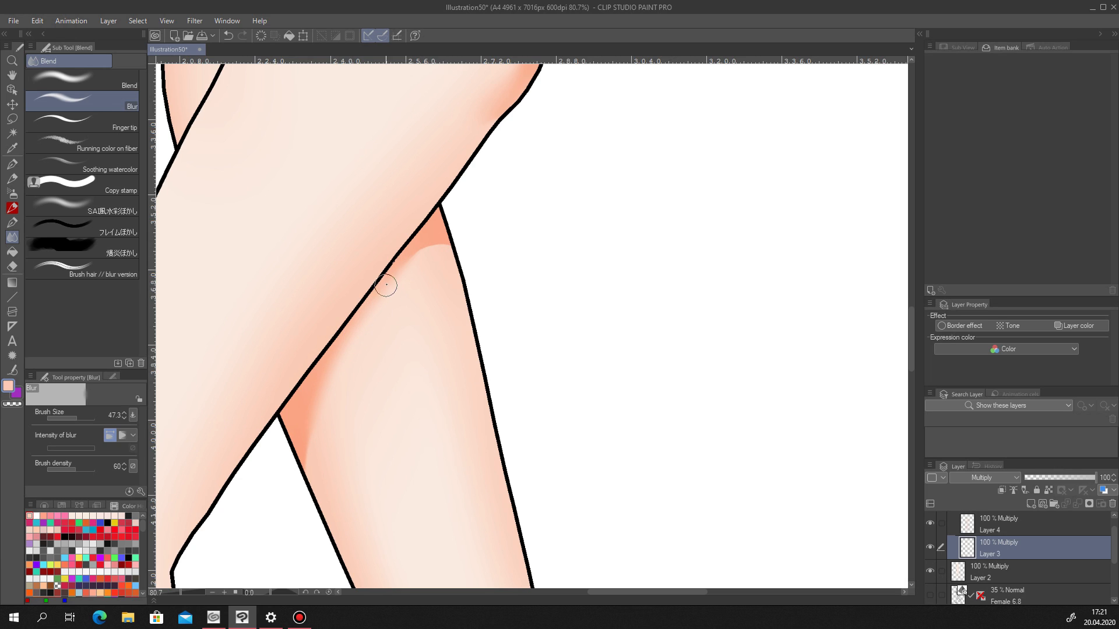
{"action": "left_click", "coordinate": [83, 418]}
{"action": "mouse_move", "coordinate": [347, 462]}
{"action": "left_mouse_down"}
{"action": "mouse_move", "coordinate": [392, 313]}
{"action": "mouse_move", "coordinate": [444, 293]}
{"action": "left_mouse_up"}
{"action": "scroll", "coordinate": [410, 347], "scroll_direction": "down", "scroll_amount": 10}
{"action": "scroll", "coordinate": [411, 361], "scroll_direction": "up", "scroll_amount": 5}
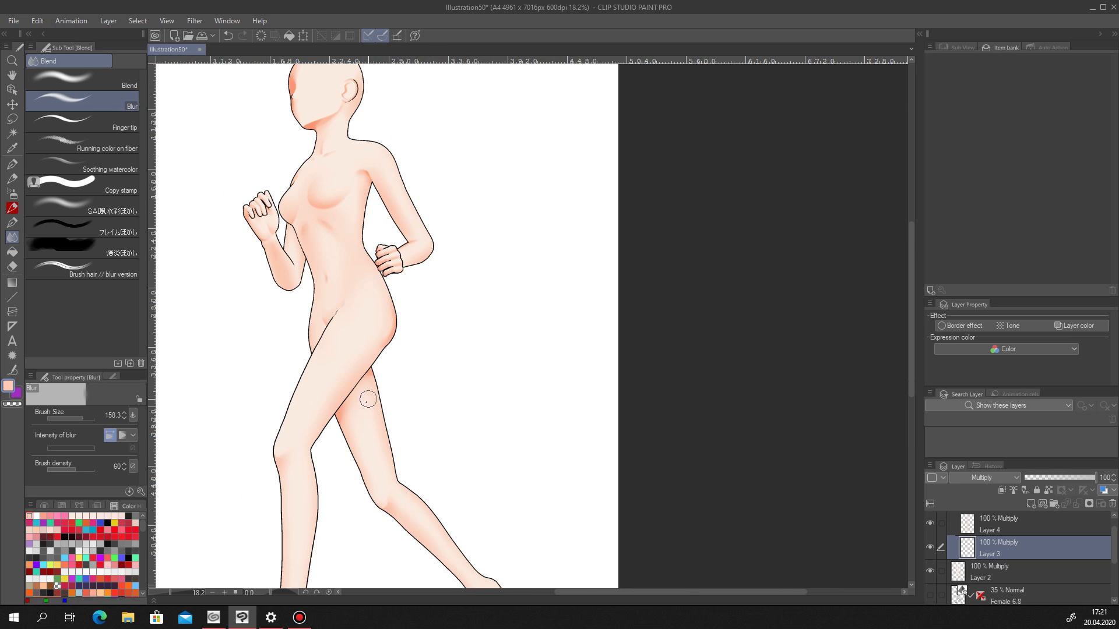
On Layer 3, lasso a narrow shadow on the far arm along the chest and waist outline and fill it.
{"action": "key", "text": "m"}
{"action": "scroll", "coordinate": [361, 403], "scroll_direction": "down", "scroll_amount": 5}
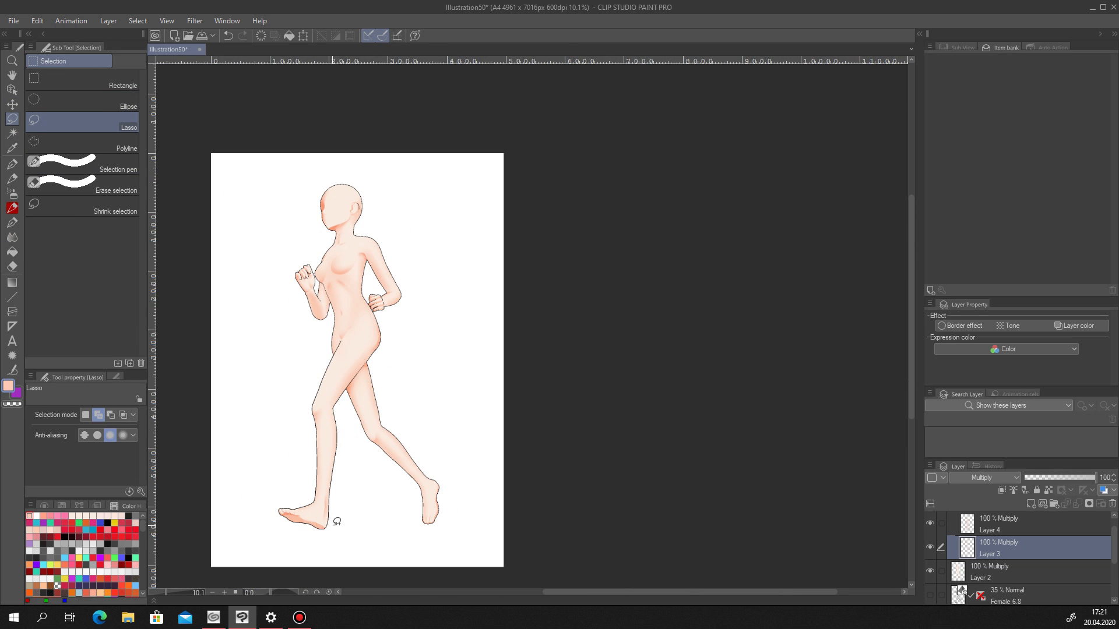
{"action": "scroll", "coordinate": [337, 506], "scroll_direction": "up", "scroll_amount": 10}
{"action": "scroll", "coordinate": [313, 472], "scroll_direction": "down", "scroll_amount": 8}
{"action": "scroll", "coordinate": [326, 373], "scroll_direction": "up", "scroll_amount": 5}
{"action": "scroll", "coordinate": [376, 204], "scroll_direction": "down", "scroll_amount": 4}
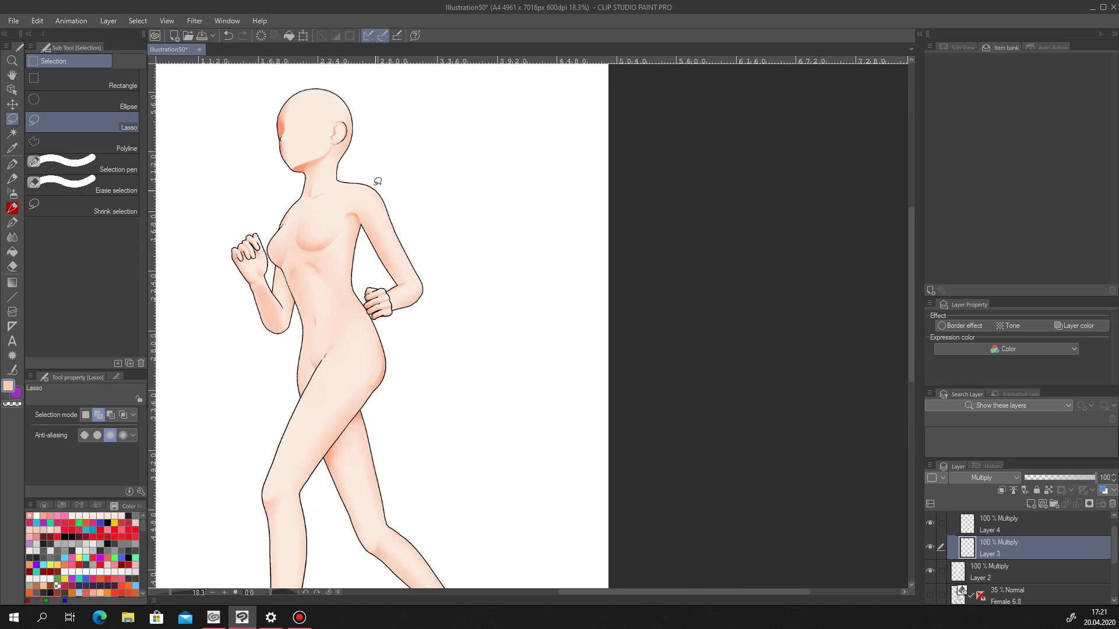
{"action": "scroll", "coordinate": [379, 187], "scroll_direction": "up", "scroll_amount": 4}
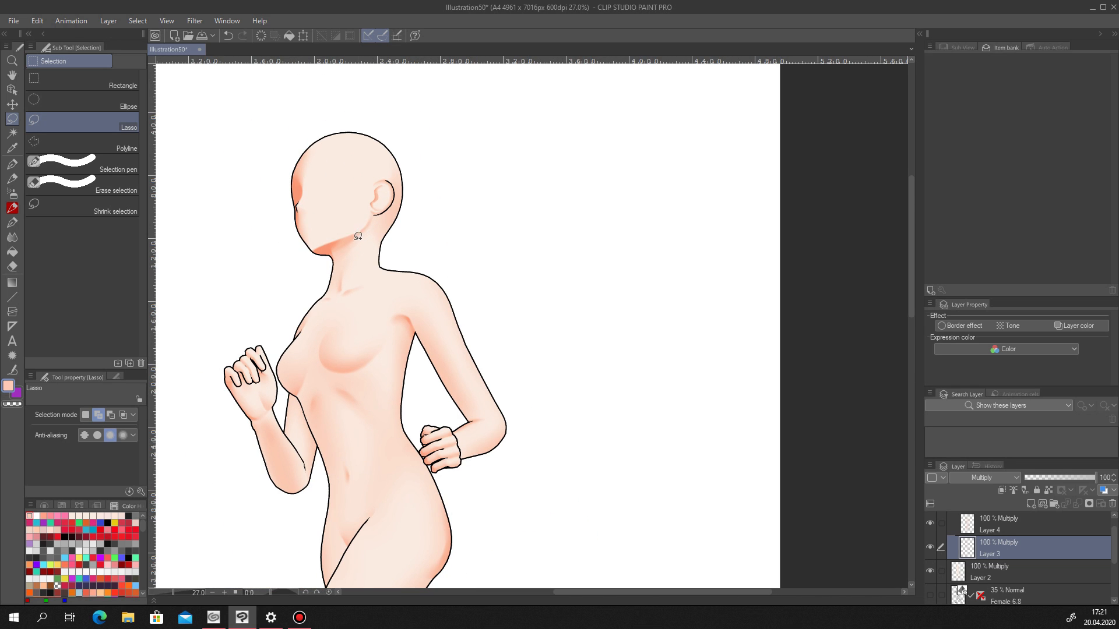
{"action": "scroll", "coordinate": [344, 250], "scroll_direction": "up", "scroll_amount": 3}
{"action": "scroll", "coordinate": [372, 348], "scroll_direction": "down", "scroll_amount": 3}
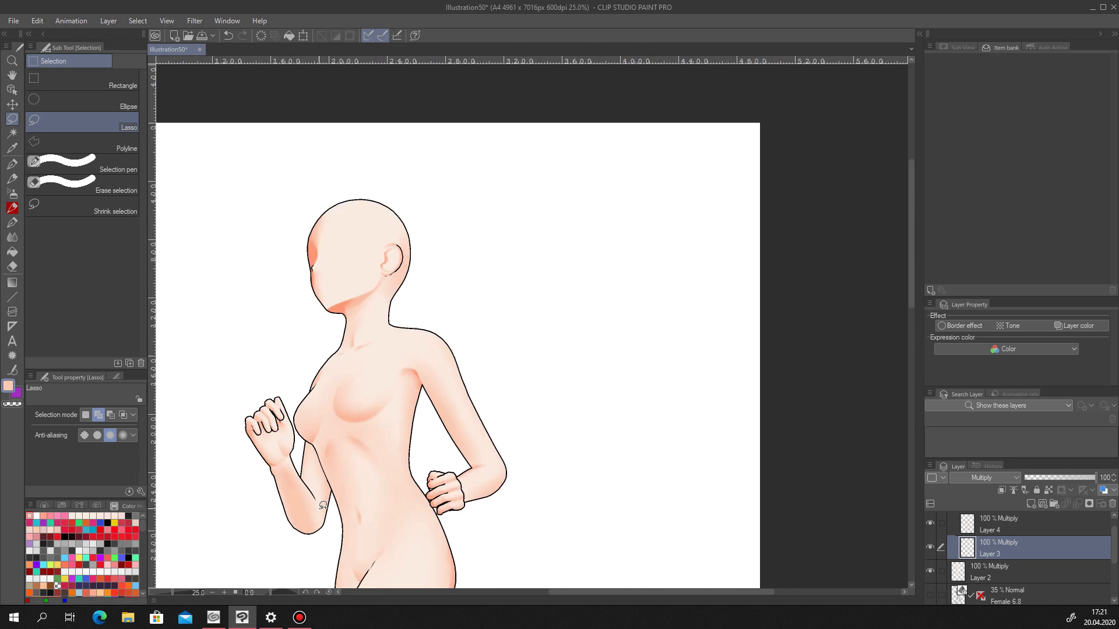
{"action": "scroll", "coordinate": [272, 258], "scroll_direction": "up", "scroll_amount": 6}
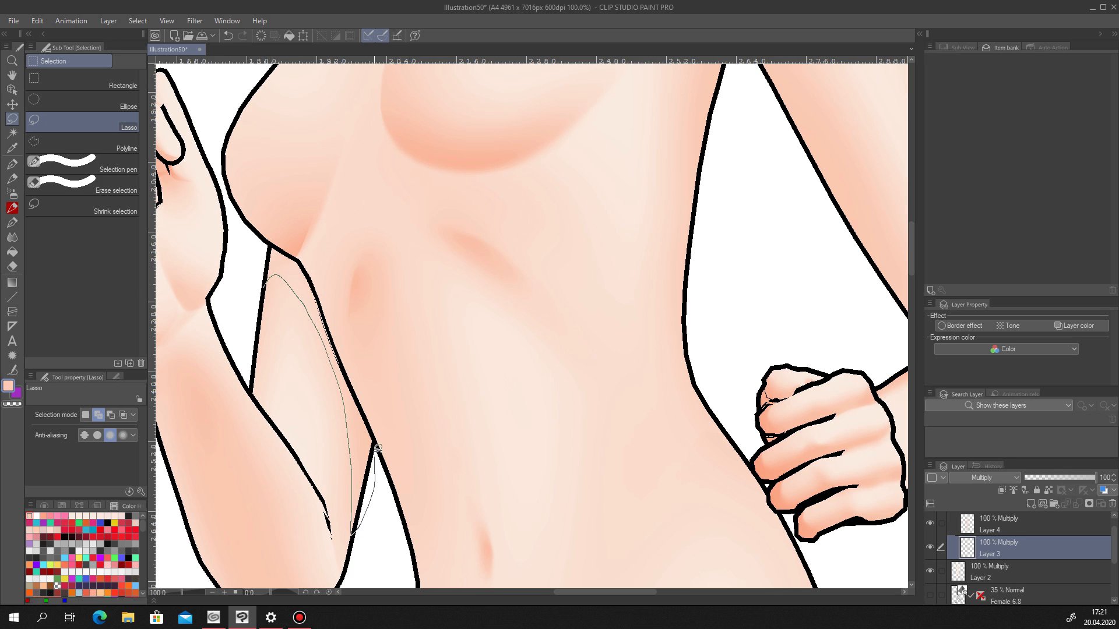
{"action": "left_click_drag", "start_coordinate": [288, 269], "coordinate": [286, 265]}
Blur the far arm's shadow beside the torso with the brush size set to 86.6.
{"action": "key", "text": "j"}
{"action": "left_click_drag", "start_coordinate": [81, 418], "coordinate": [73, 418]}
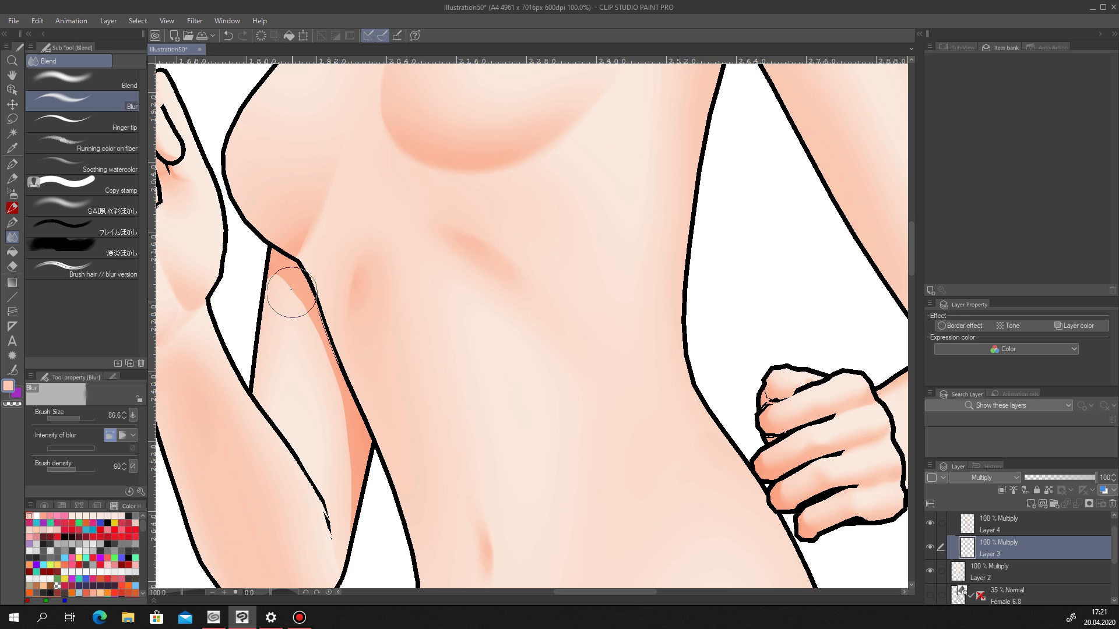
{"action": "left_click_drag", "start_coordinate": [303, 303], "coordinate": [347, 494]}
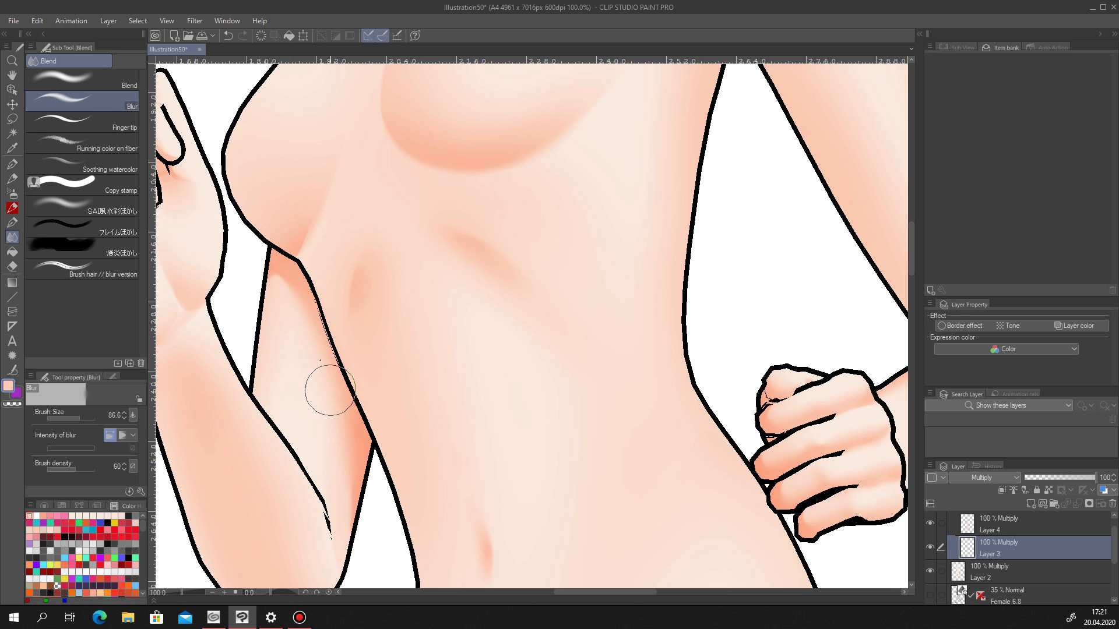
{"action": "scroll", "coordinate": [338, 417], "scroll_direction": "down", "scroll_amount": 5}
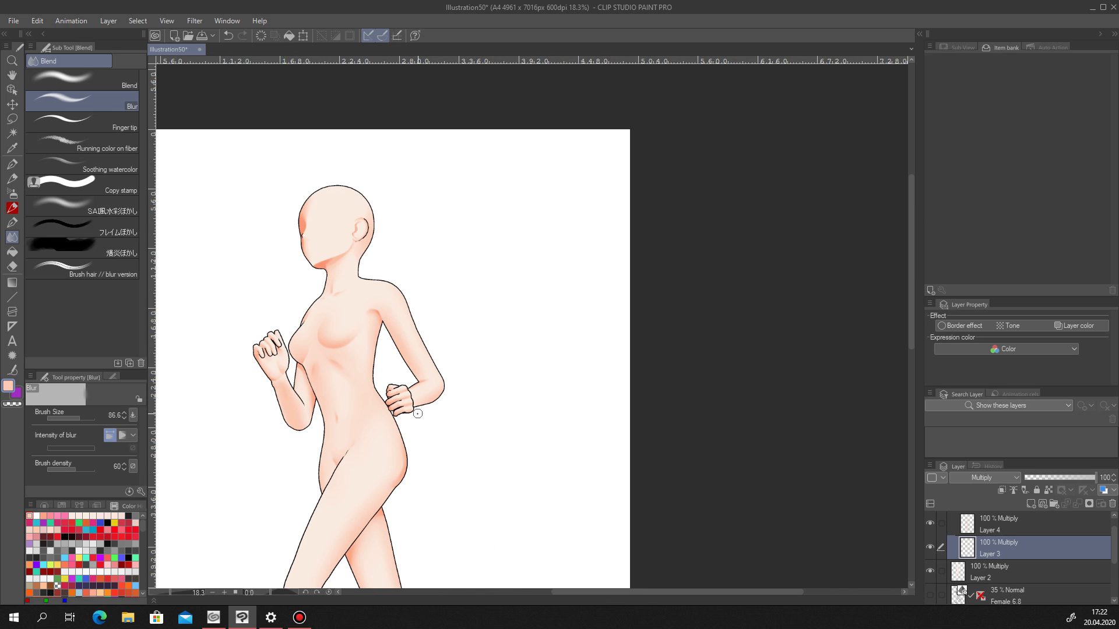
Lasso and fill a shadow at the inner bend of the near elbow on Layer 3, softening it with the size 86.6 blur brush.
{"action": "scroll", "coordinate": [455, 439], "scroll_direction": "up", "scroll_amount": 5}
{"action": "key", "text": "m"}
{"action": "left_click_drag", "start_coordinate": [386, 351], "coordinate": [481, 410]}
{"action": "key", "text": "alt+Delete"}
{"action": "key", "text": "ctrl+d"}
{"action": "key", "text": "j"}
{"action": "left_click_drag", "start_coordinate": [370, 290], "coordinate": [425, 371]}
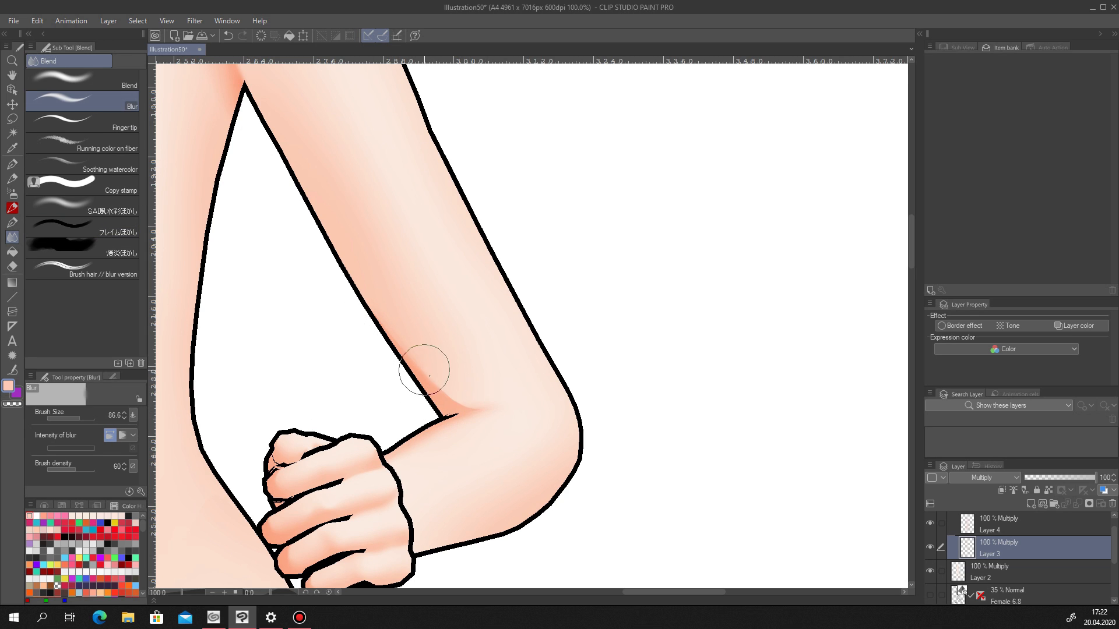
{"action": "scroll", "coordinate": [425, 370], "scroll_direction": "down", "scroll_amount": 3}
Lasso a shadow beneath the earlobe towards the jaw, fill it and make Layer 4 active.
{"action": "scroll", "coordinate": [483, 341], "scroll_direction": "up", "scroll_amount": 5}
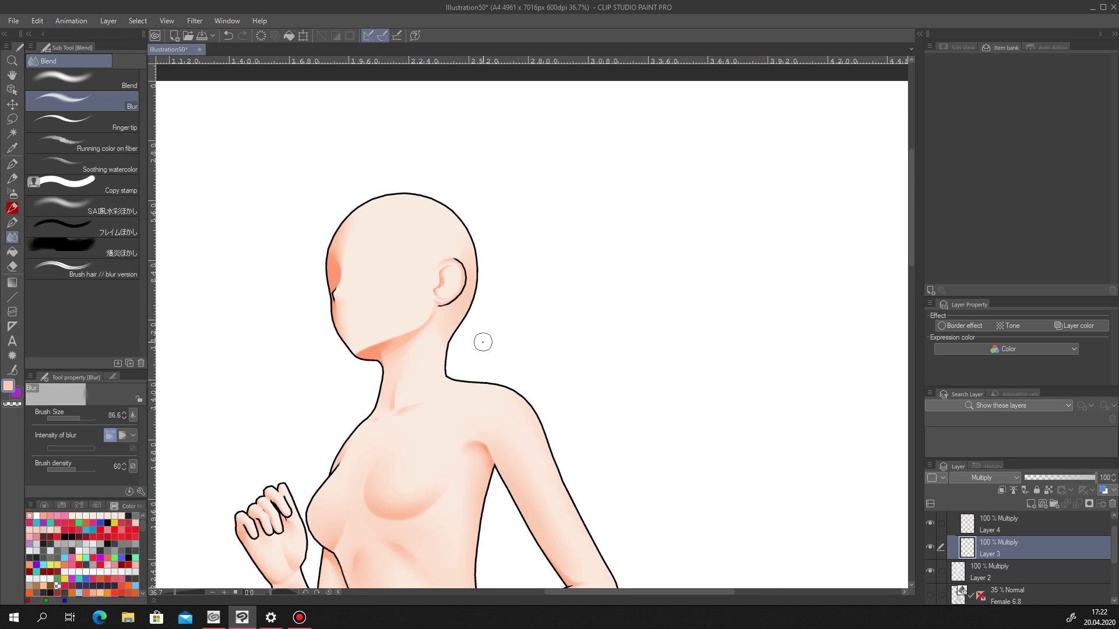
{"action": "key", "text": "m"}
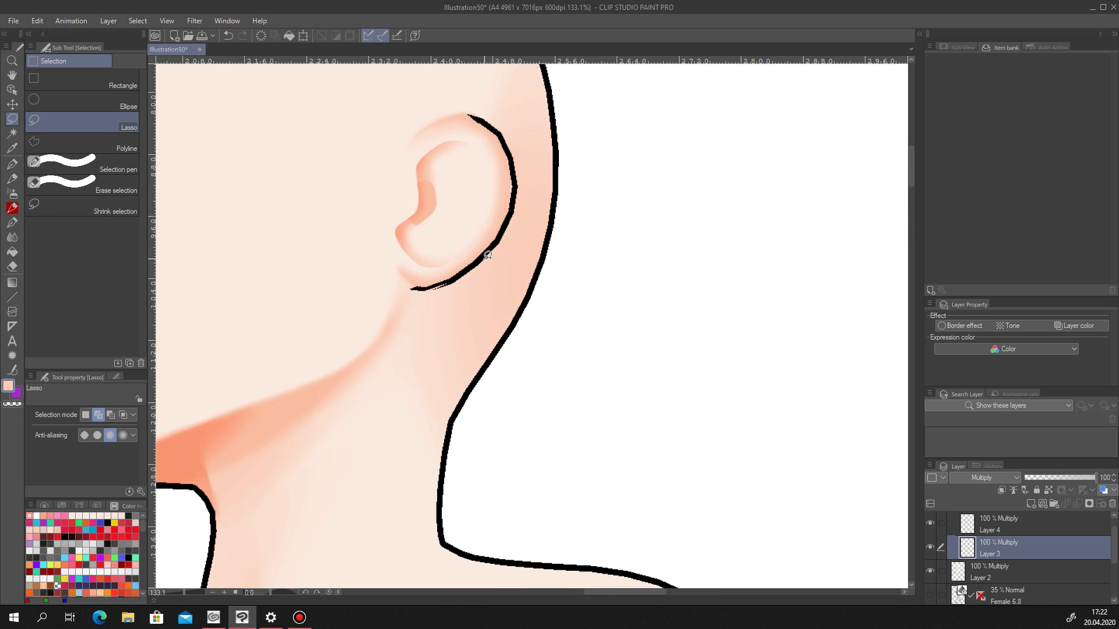
{"action": "left_click_drag", "start_coordinate": [422, 289], "coordinate": [458, 277]}
{"action": "key", "text": "alt+Delete"}
{"action": "scroll", "coordinate": [364, 397], "scroll_direction": "down", "scroll_amount": 2}
{"action": "key", "text": "alt+]"}
{"action": "key", "text": "ctrl+d"}
Blur the shadow running from the earlobe down to the jaw with the size 32.9 brush.
{"action": "scroll", "coordinate": [344, 373], "scroll_direction": "up", "scroll_amount": 4}
{"action": "key", "text": "j"}
{"action": "left_click_drag", "start_coordinate": [264, 460], "coordinate": [355, 399]}
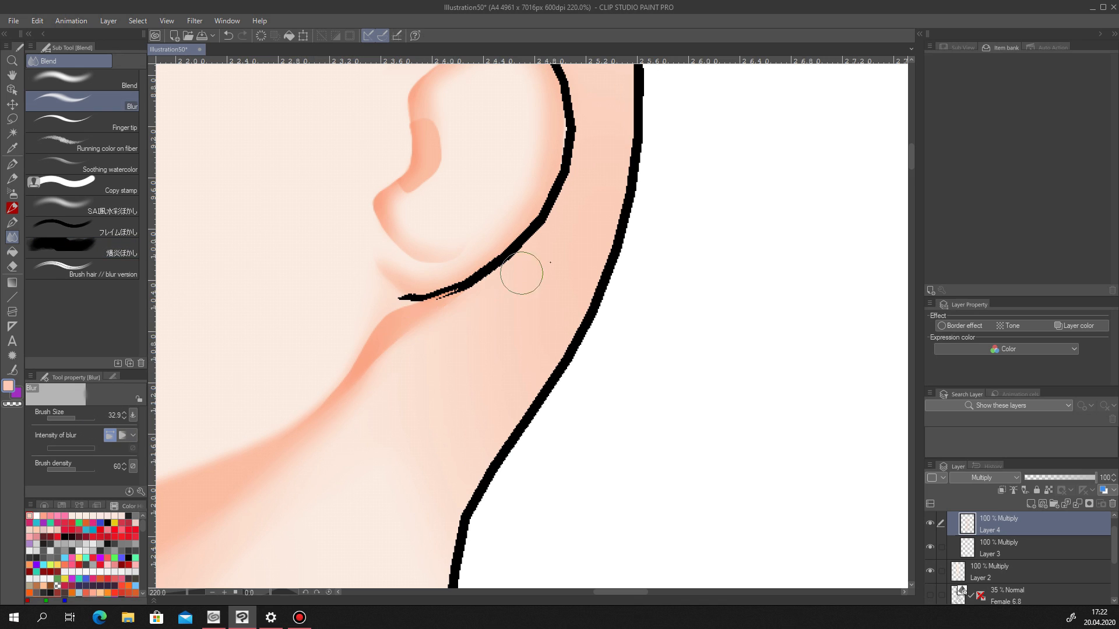
{"action": "scroll", "coordinate": [413, 357], "scroll_direction": "down", "scroll_amount": 6}
{"action": "scroll", "coordinate": [412, 357], "scroll_direction": "down", "scroll_amount": 3}
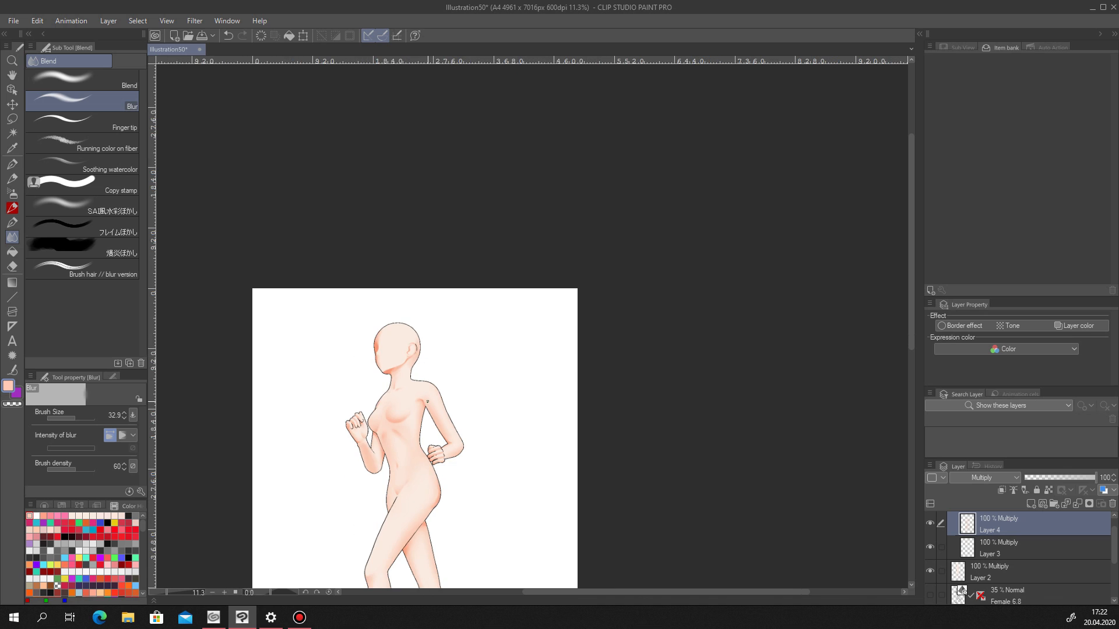
On Layer 3, lasso a curved shadow at the far hip's lower tip beside the near thigh and fill it.
{"action": "scroll", "coordinate": [455, 396], "scroll_direction": "down", "scroll_amount": 3}
{"action": "scroll", "coordinate": [462, 482], "scroll_direction": "up", "scroll_amount": 3}
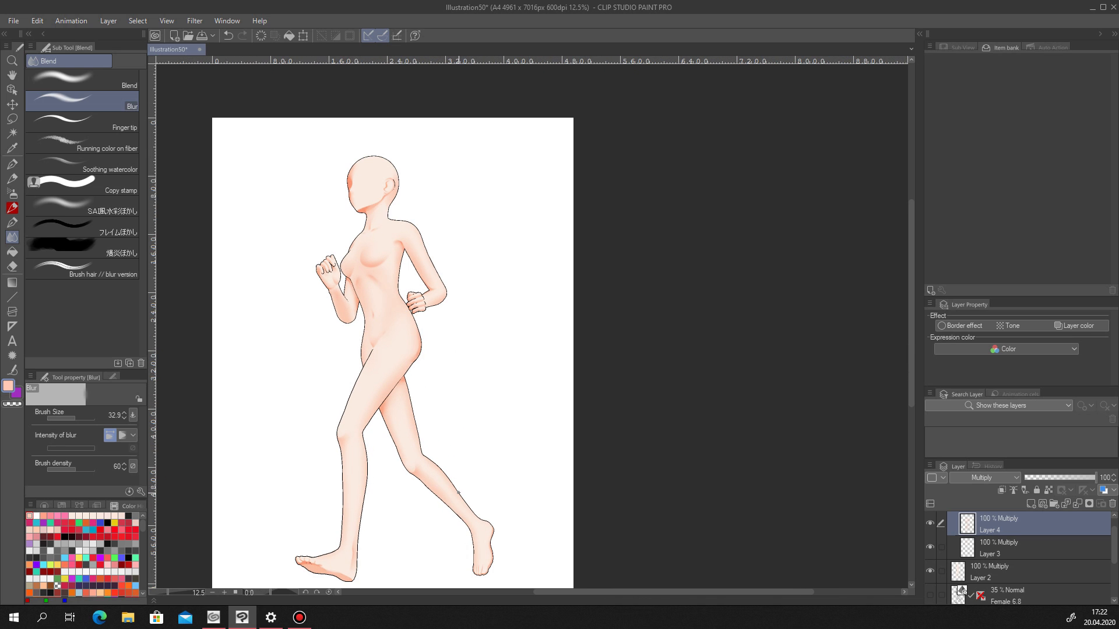
{"action": "scroll", "coordinate": [373, 361], "scroll_direction": "up", "scroll_amount": 6}
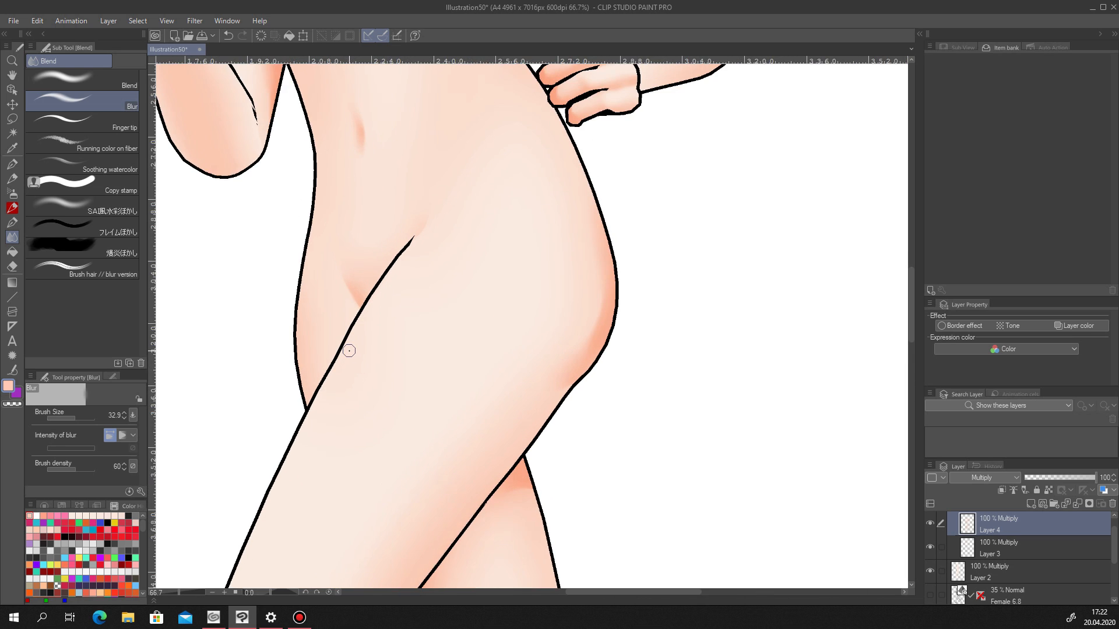
{"action": "key", "text": "m"}
{"action": "left_click_drag", "start_coordinate": [308, 393], "coordinate": [294, 444]}
{"action": "key", "text": "ctrl+z"}
{"action": "mouse_move", "coordinate": [287, 388]}
{"action": "left_mouse_down"}
{"action": "mouse_move", "coordinate": [350, 335]}
{"action": "mouse_move", "coordinate": [309, 410]}
{"action": "mouse_move", "coordinate": [269, 419]}
{"action": "mouse_move", "coordinate": [276, 358]}
{"action": "left_mouse_up"}
{"action": "key", "text": "ctrl+d"}
{"action": "key", "text": "ctrl+z"}
{"action": "left_click", "coordinate": [997, 548]}
{"action": "key", "text": "ctrl+d"}
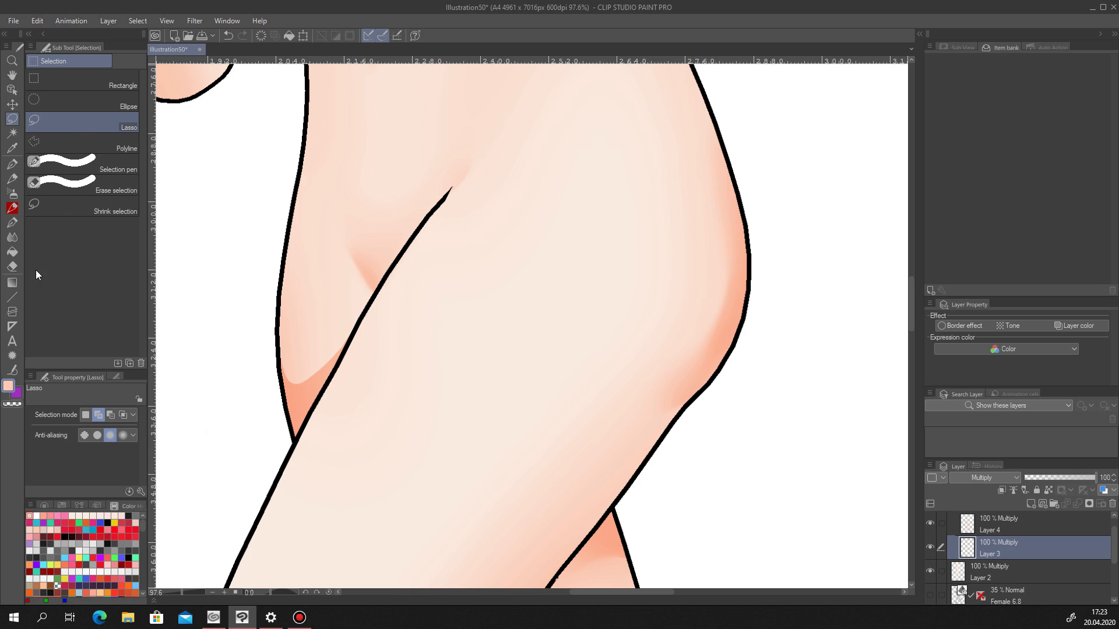
Blur the shadow at the far hip's lower tip, setting the brush size to 68.
{"action": "key", "text": "j"}
{"action": "left_click_drag", "start_coordinate": [341, 357], "coordinate": [299, 400]}
{"action": "left_click", "coordinate": [79, 418]}
{"action": "left_click_drag", "start_coordinate": [315, 350], "coordinate": [304, 373]}
{"action": "scroll", "coordinate": [340, 330], "scroll_direction": "down", "scroll_amount": 6}
{"action": "scroll", "coordinate": [349, 339], "scroll_direction": "down", "scroll_amount": 2}
Lasso a narrower shadow along the near thigh's front line from the groin to the far hip and fill it on Layer 4.
{"action": "scroll", "coordinate": [344, 345], "scroll_direction": "up", "scroll_amount": 6}
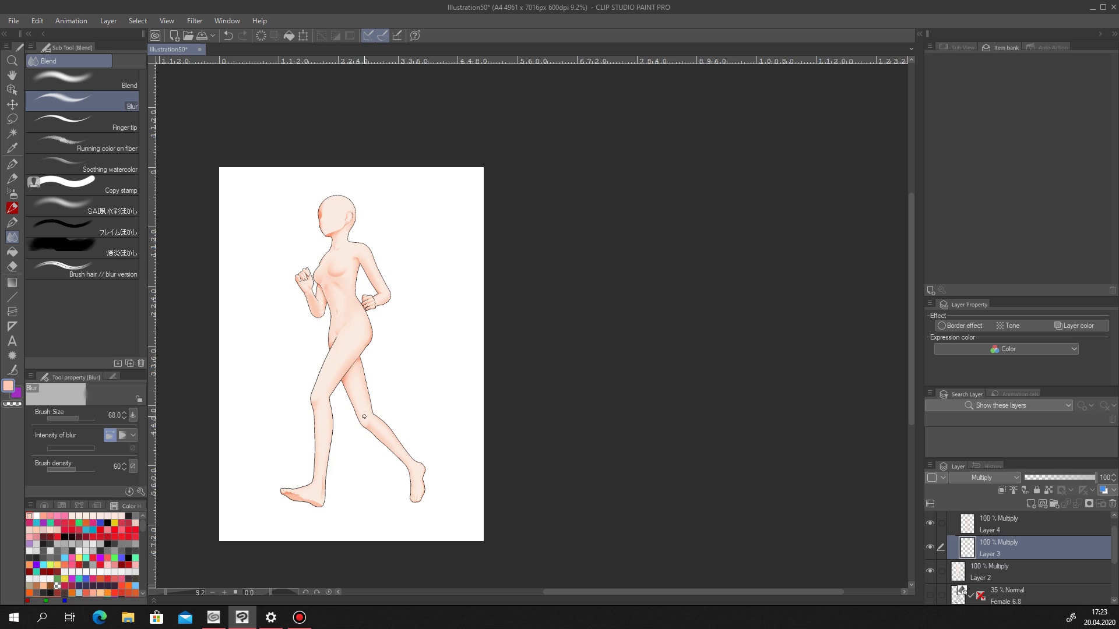
{"action": "key", "text": "m"}
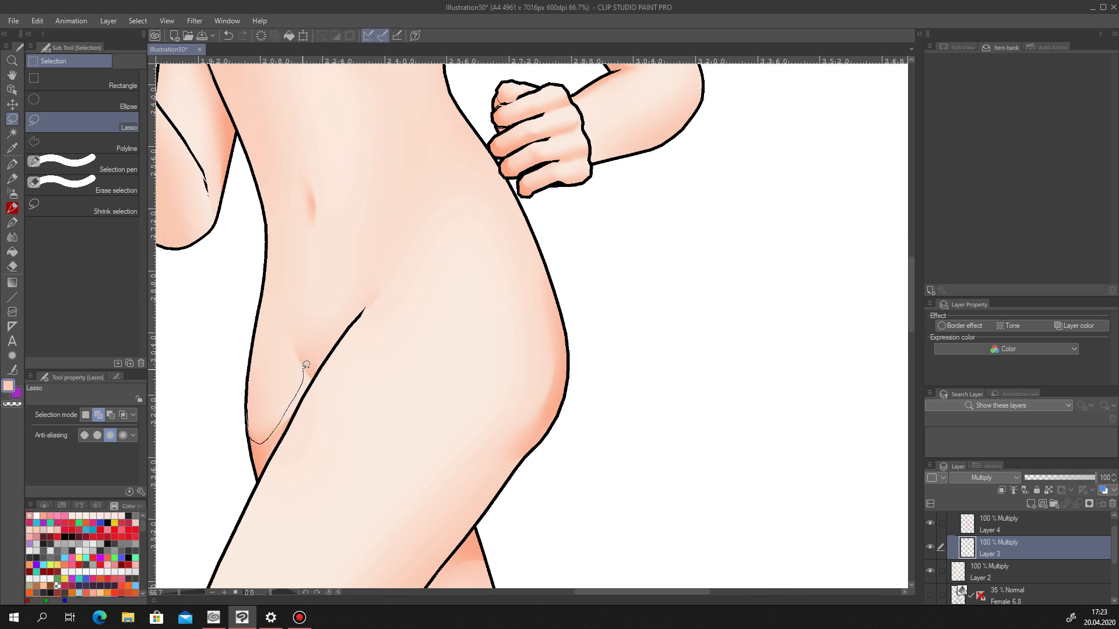
{"action": "left_click_drag", "start_coordinate": [291, 421], "coordinate": [252, 485]}
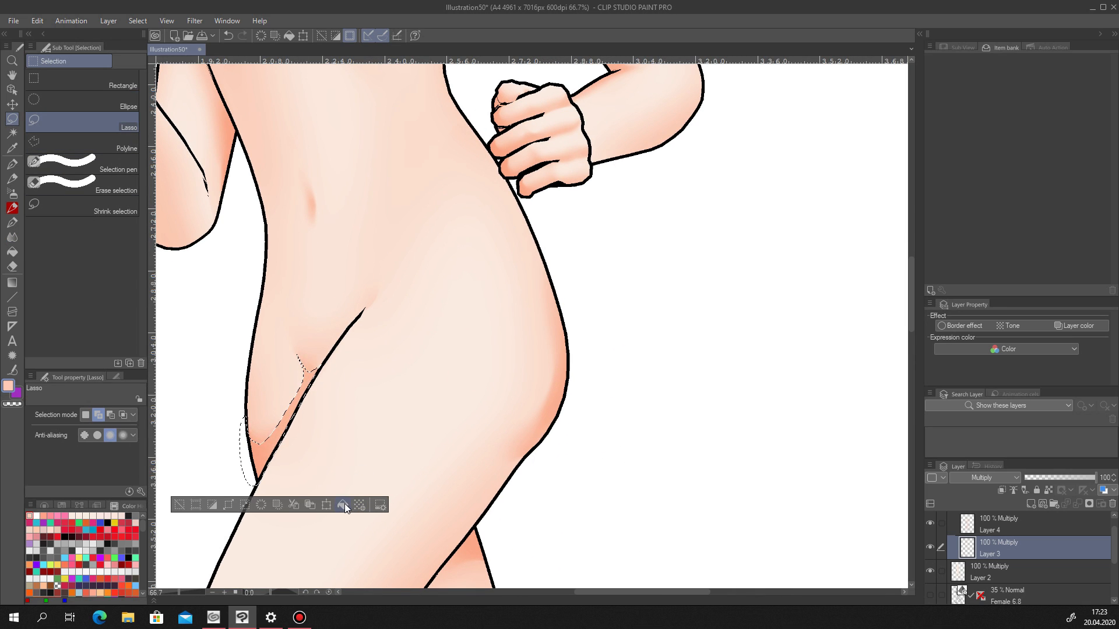
{"action": "key", "text": "alt+bracketright"}
{"action": "key", "text": "ctrl+d"}
Blur the groin and far hip shadow on Layer 4 with the brush size set to 32.9.
{"action": "key", "text": "j"}
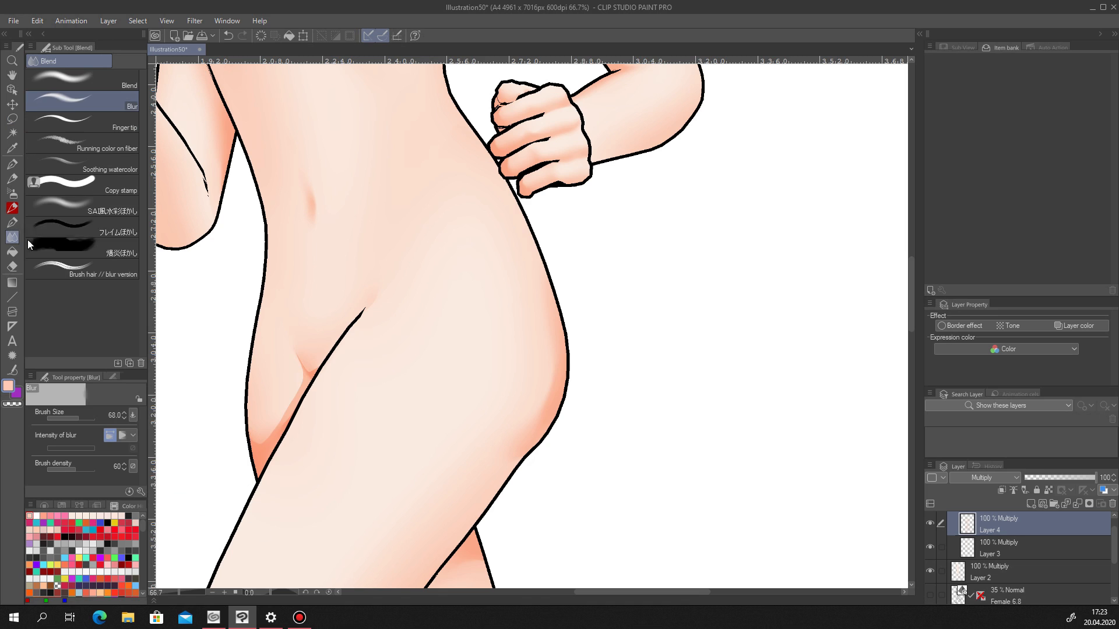
{"action": "mouse_move", "coordinate": [282, 387]}
{"action": "left_mouse_down"}
{"action": "mouse_move", "coordinate": [308, 331]}
{"action": "mouse_move", "coordinate": [306, 382]}
{"action": "mouse_move", "coordinate": [282, 357]}
{"action": "left_mouse_up"}
{"action": "scroll", "coordinate": [309, 356], "scroll_direction": "up", "scroll_amount": 3}
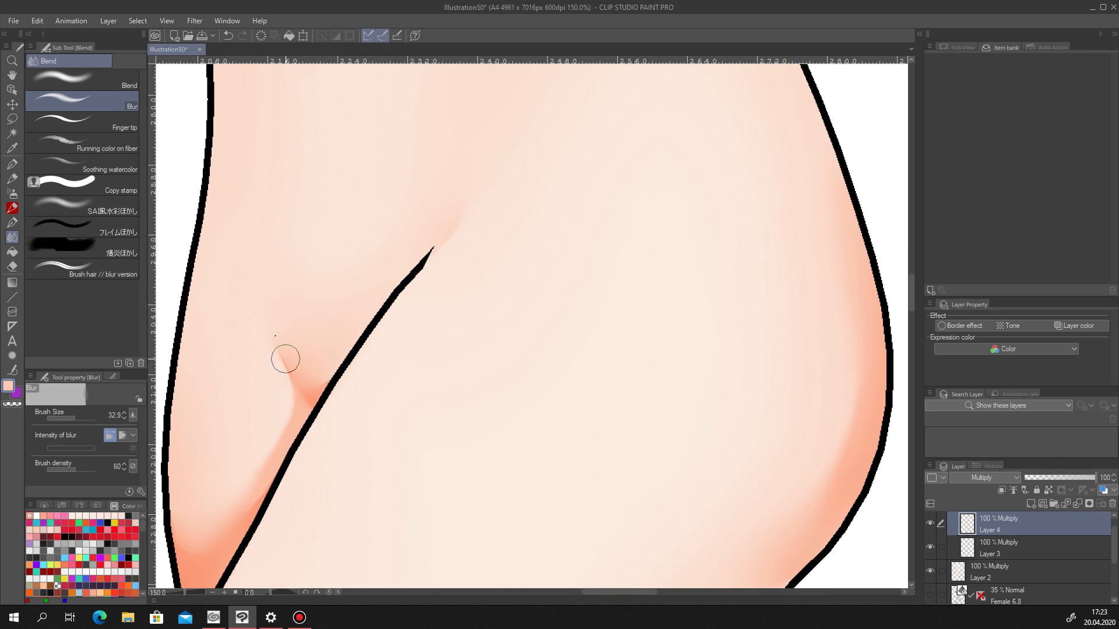
{"action": "scroll", "coordinate": [346, 401], "scroll_direction": "down", "scroll_amount": 10}
{"action": "scroll", "coordinate": [345, 401], "scroll_direction": "up", "scroll_amount": 9}
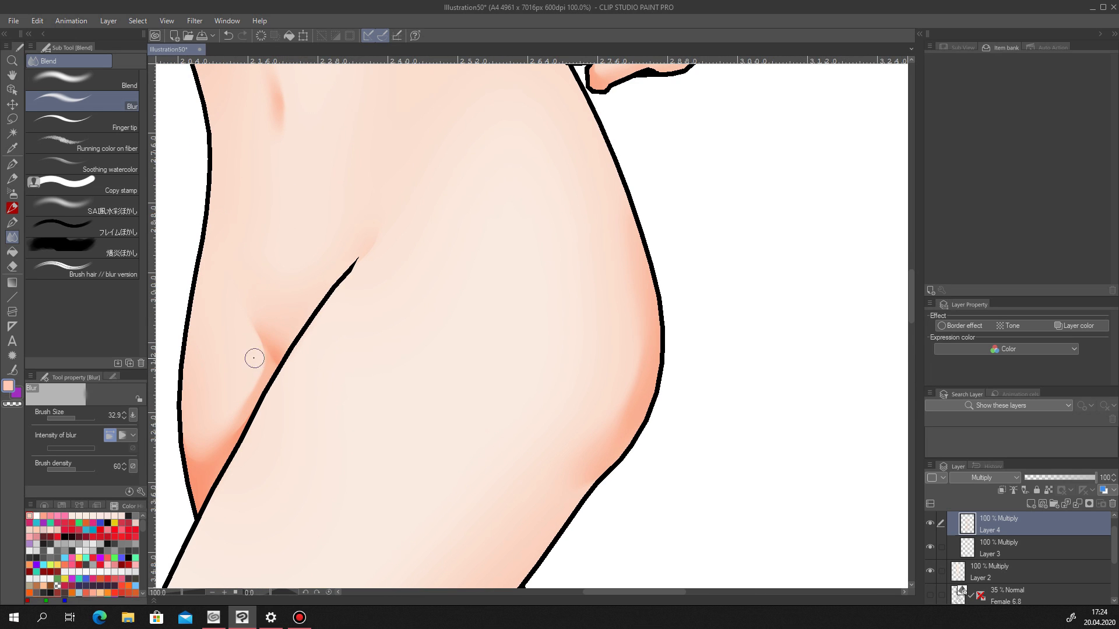
{"action": "scroll", "coordinate": [229, 429], "scroll_direction": "down", "scroll_amount": 8}
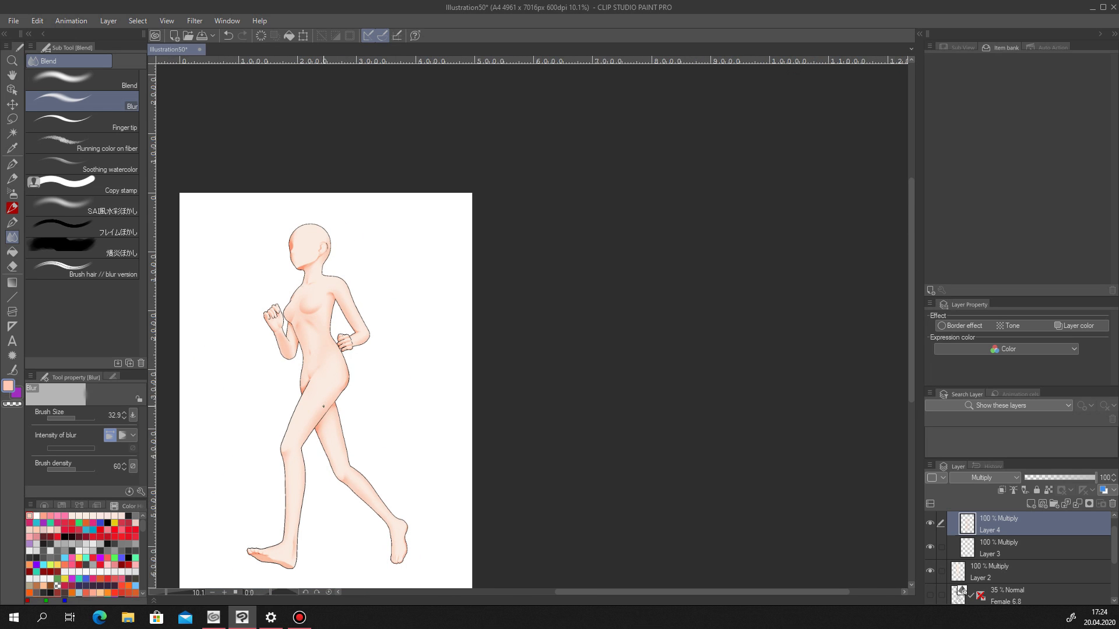
On Layer 4, lasso small shadows on the far arm and at the raised wrist's outer edge and fill them.
{"action": "scroll", "coordinate": [311, 350], "scroll_direction": "up", "scroll_amount": 6}
{"action": "key", "text": "m"}
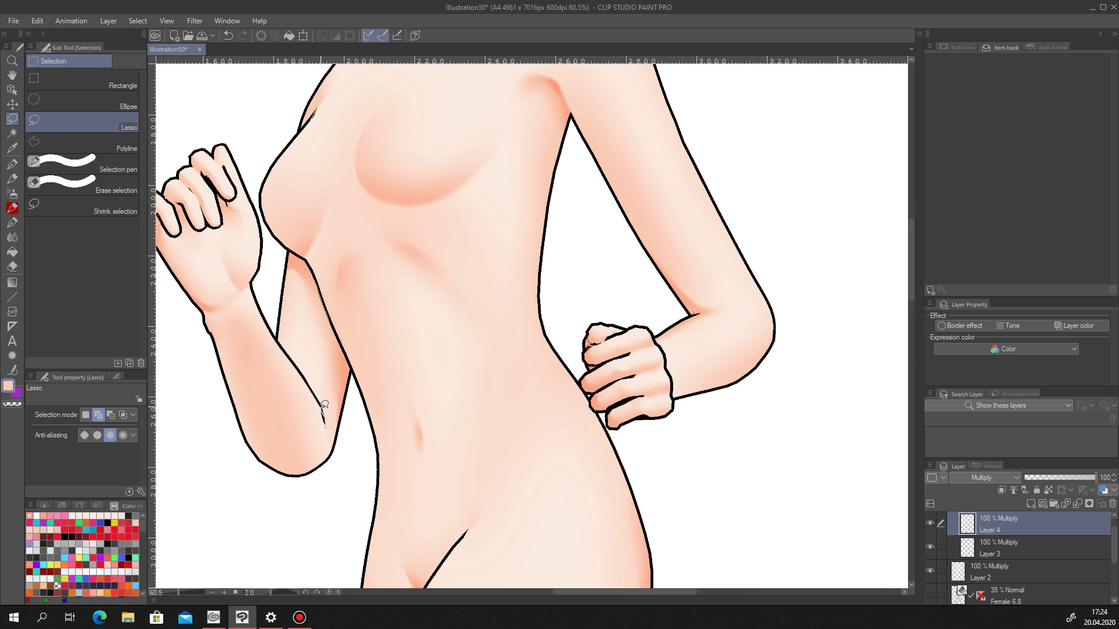
{"action": "left_click_drag", "start_coordinate": [281, 308], "coordinate": [294, 336]}
{"action": "key", "text": "ctrl+d"}
{"action": "left_click_drag", "start_coordinate": [215, 336], "coordinate": [208, 327]}
{"action": "left_click", "coordinate": [326, 379]}
{"action": "key", "text": "ctrl+d"}
Blur the small shadow at the raised wrist's outer edge with the size 32.9 brush.
{"action": "key", "text": "j"}
{"action": "scroll", "coordinate": [213, 317], "scroll_direction": "up", "scroll_amount": 10}
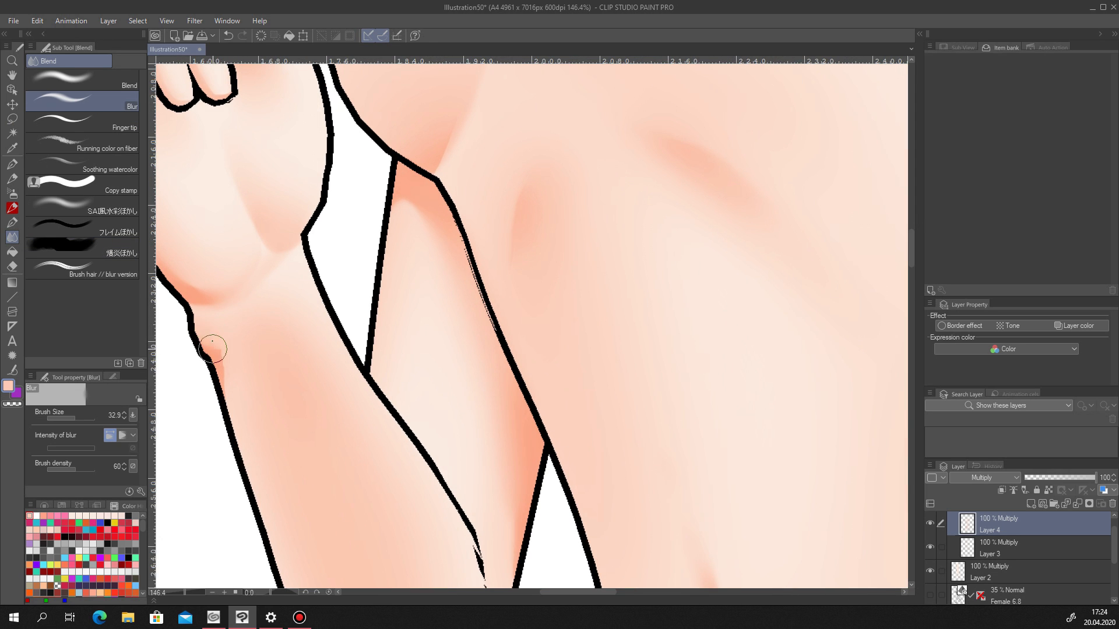
{"action": "scroll", "coordinate": [219, 369], "scroll_direction": "down", "scroll_amount": 10}
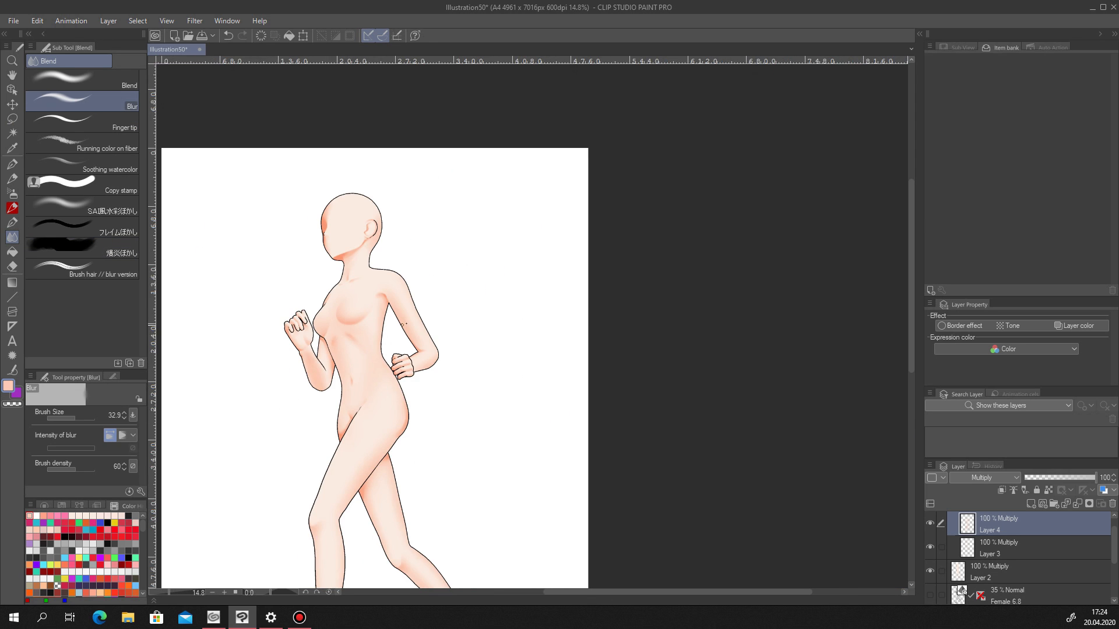
Compare the whole figure's shading with the Female 6.8 reference by showing and hiding that layer.
{"action": "scroll", "coordinate": [393, 328], "scroll_direction": "down", "scroll_amount": 3}
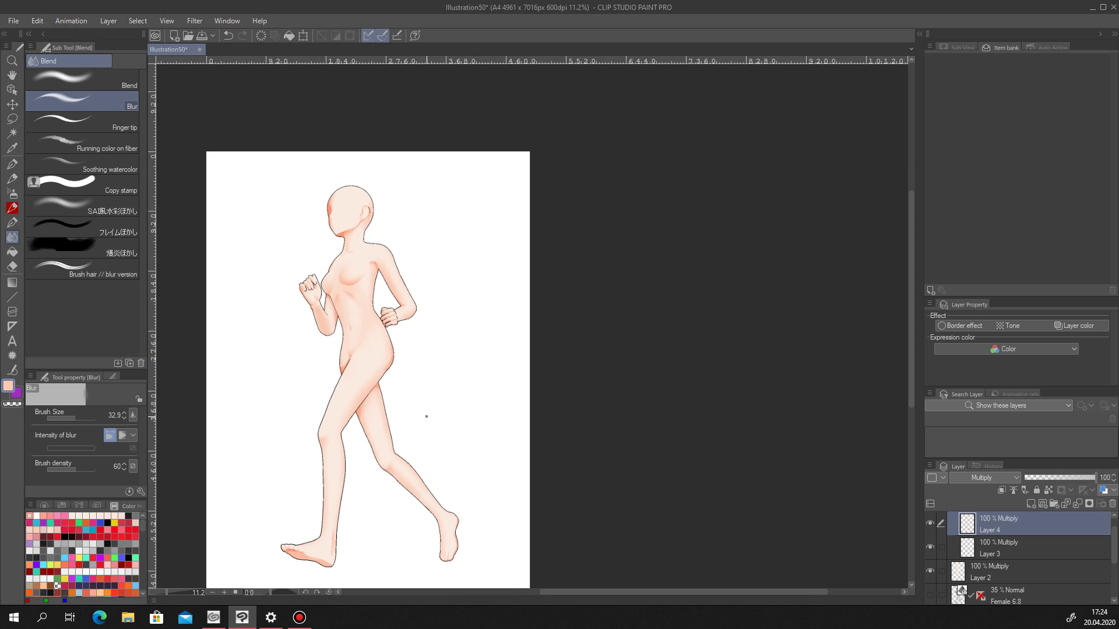
{"action": "left_click", "coordinate": [930, 595]}
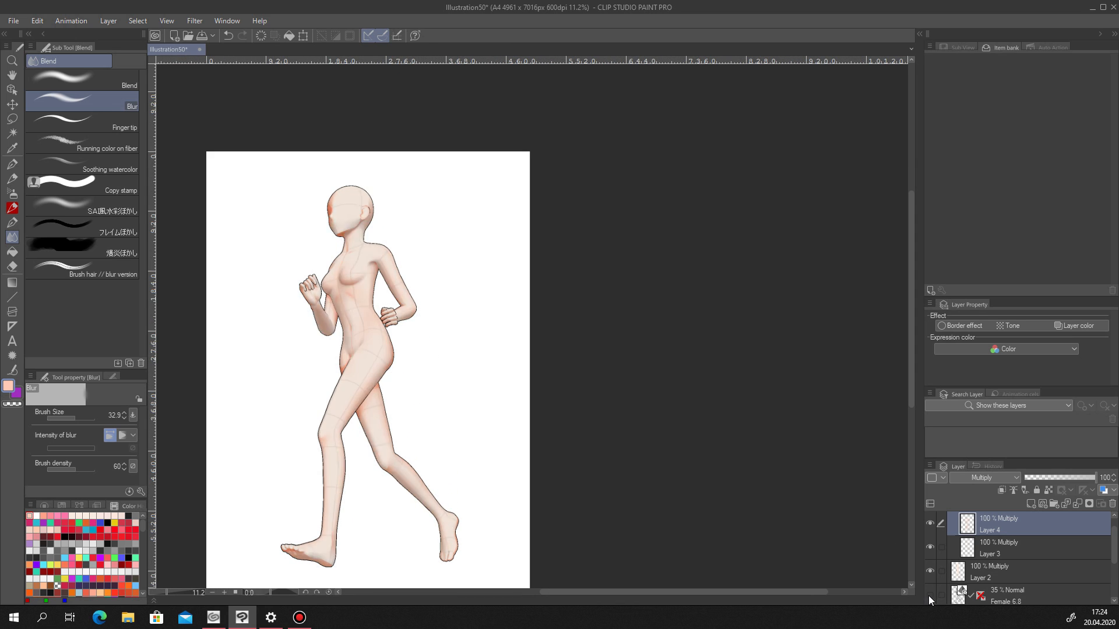
{"action": "left_click", "coordinate": [929, 596]}
{"action": "scroll", "coordinate": [365, 334], "scroll_direction": "up", "scroll_amount": 5}
{"action": "key", "text": "b"}
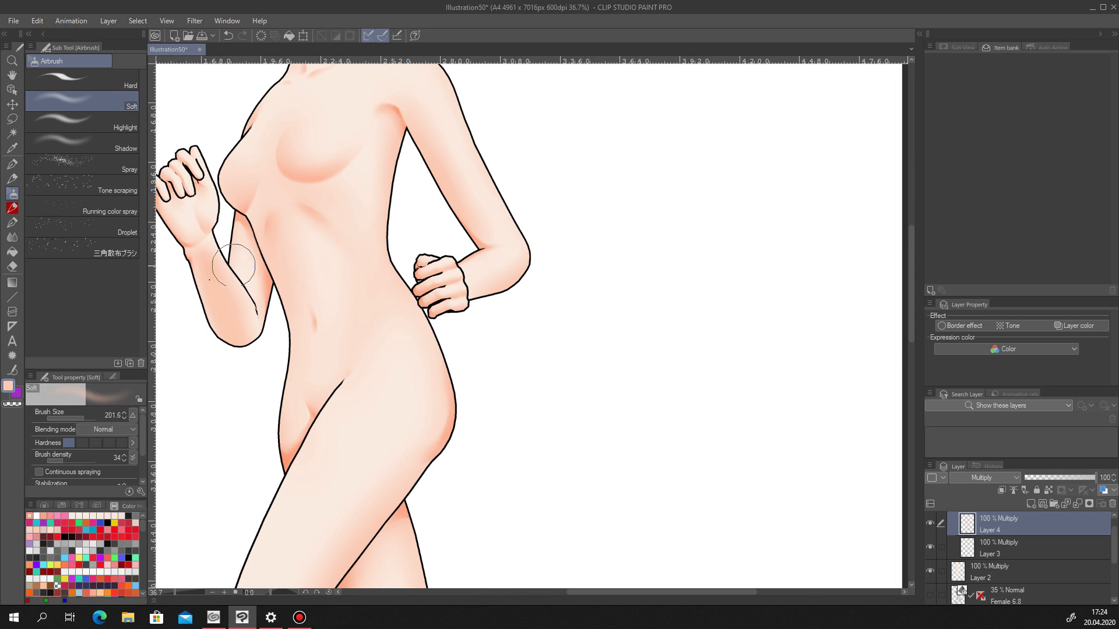
{"action": "scroll", "coordinate": [326, 367], "scroll_direction": "down", "scroll_amount": 1}
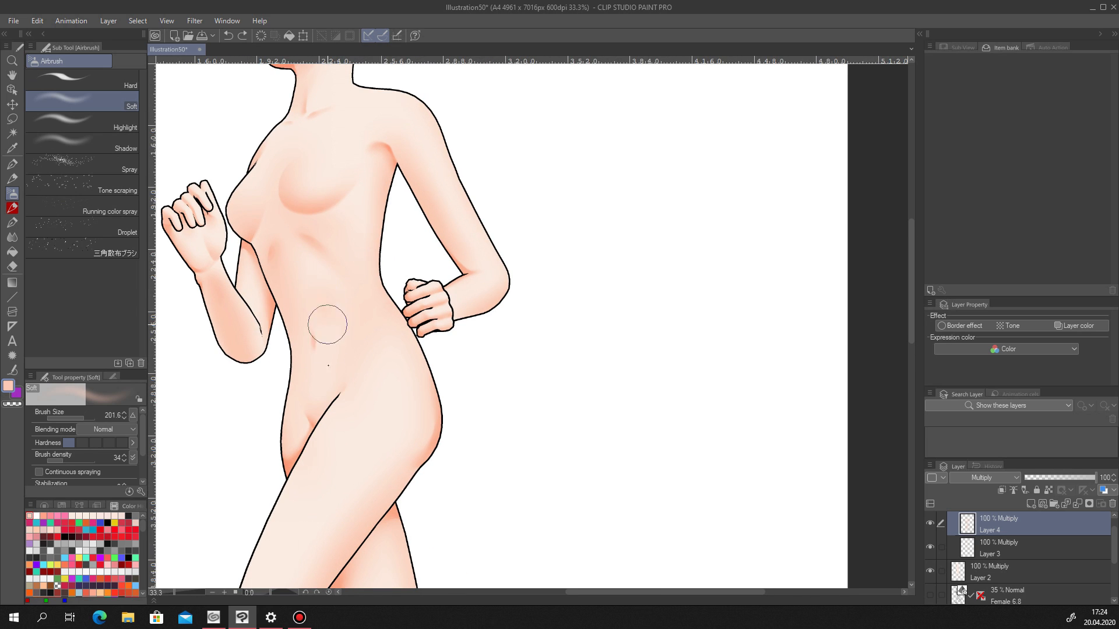
{"action": "left_click", "coordinate": [11, 267]}
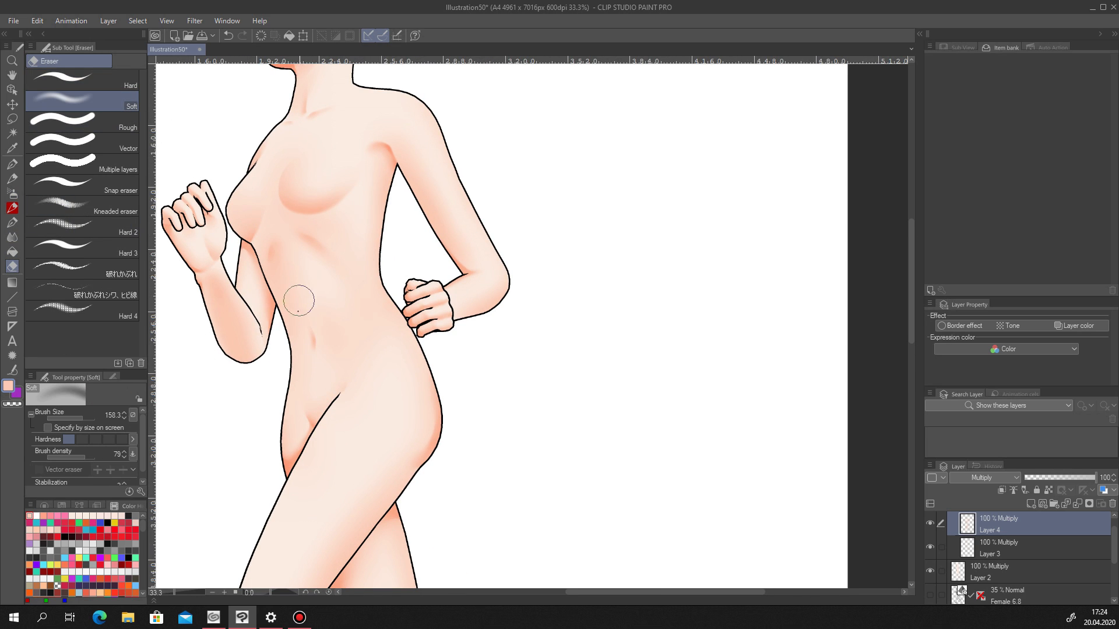
{"action": "scroll", "coordinate": [308, 356], "scroll_direction": "down", "scroll_amount": 5}
{"action": "scroll", "coordinate": [315, 350], "scroll_direction": "up", "scroll_amount": 4}
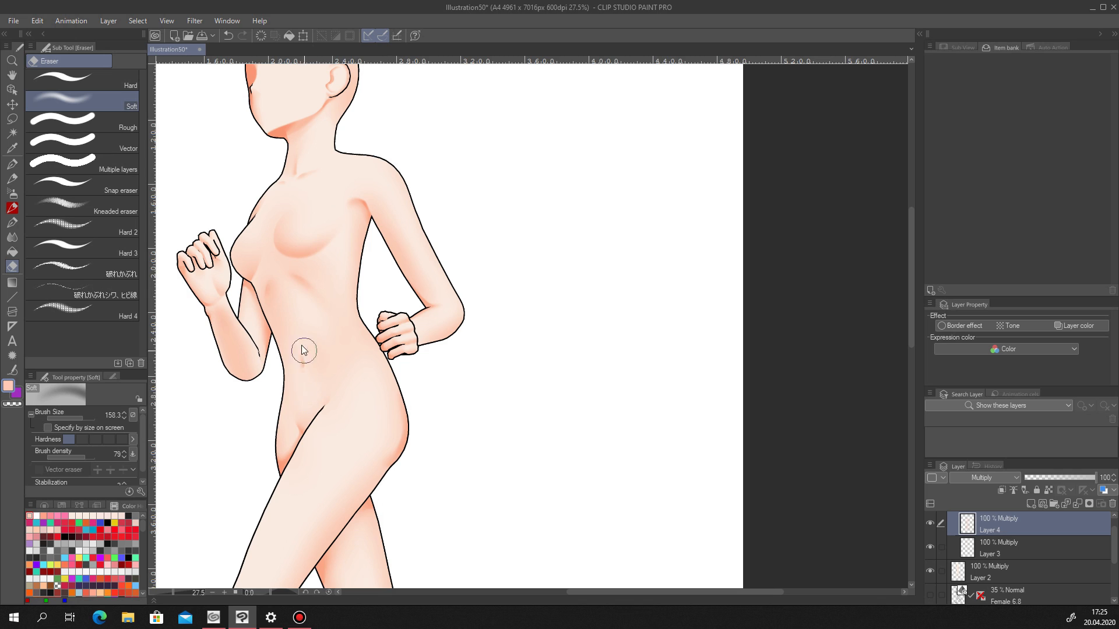
{"action": "scroll", "coordinate": [321, 379], "scroll_direction": "down", "scroll_amount": 2}
{"action": "key", "text": "b"}
{"action": "scroll", "coordinate": [303, 350], "scroll_direction": "down", "scroll_amount": 4}
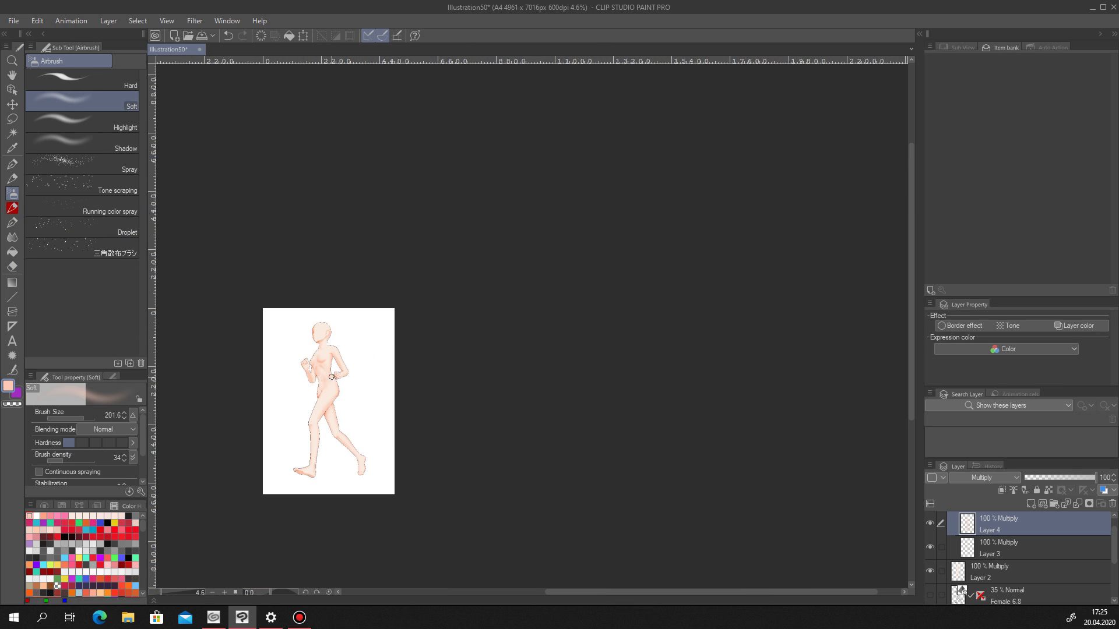
Undo the last edit on Layer 4.
{"action": "scroll", "coordinate": [311, 365], "scroll_direction": "up", "scroll_amount": 3}
{"action": "key", "text": "ctrl+z"}
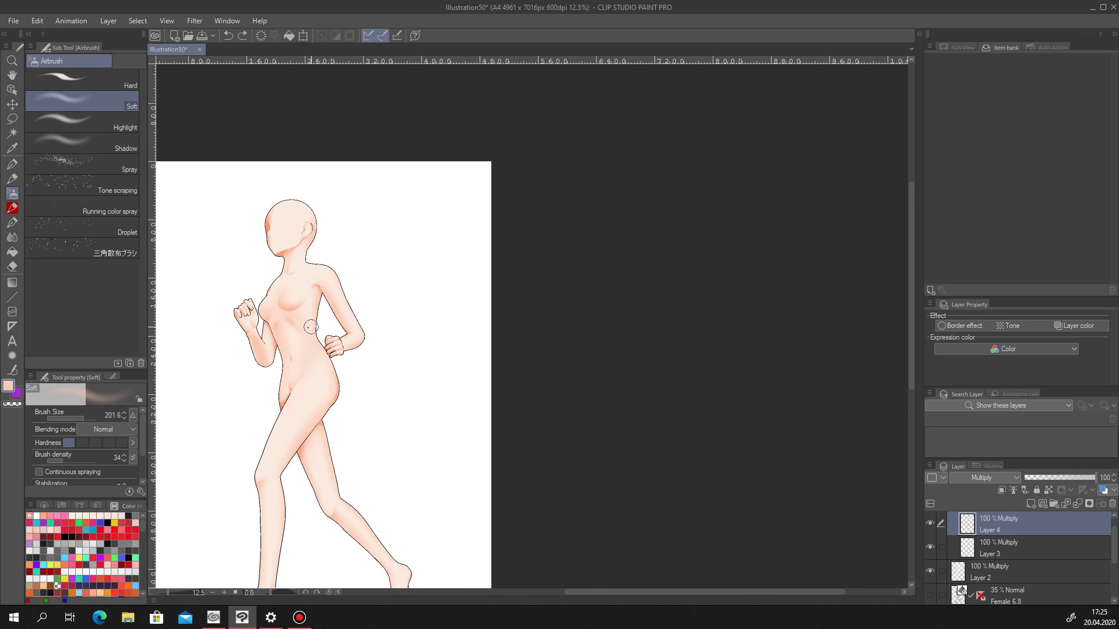
{"action": "scroll", "coordinate": [294, 370], "scroll_direction": "up", "scroll_amount": 3}
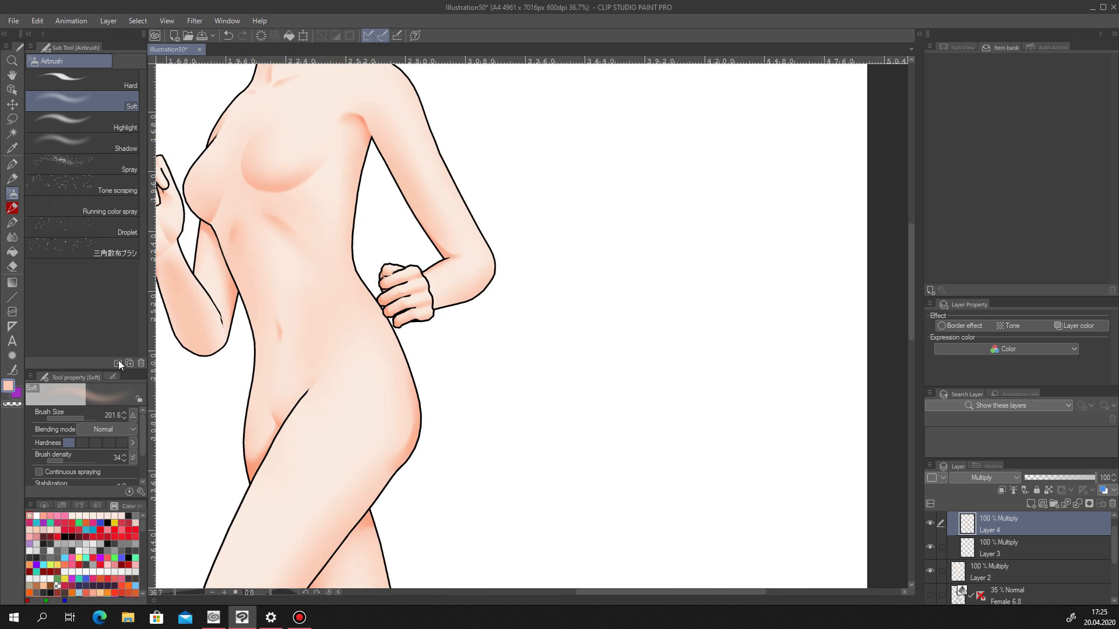
{"action": "left_click", "coordinate": [13, 267]}
{"action": "scroll", "coordinate": [301, 380], "scroll_direction": "down", "scroll_amount": 4}
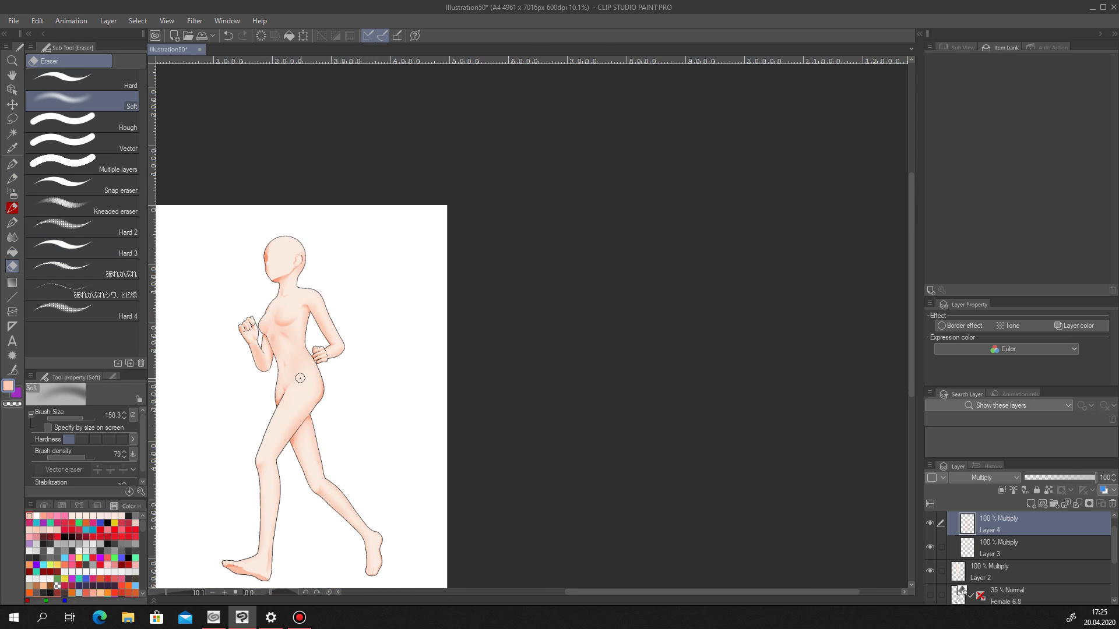
{"action": "scroll", "coordinate": [293, 399], "scroll_direction": "up", "scroll_amount": 5}
On Layer 3, lasso a small shadow across the front of the near hip and fill it.
{"action": "left_click", "coordinate": [12, 119]}
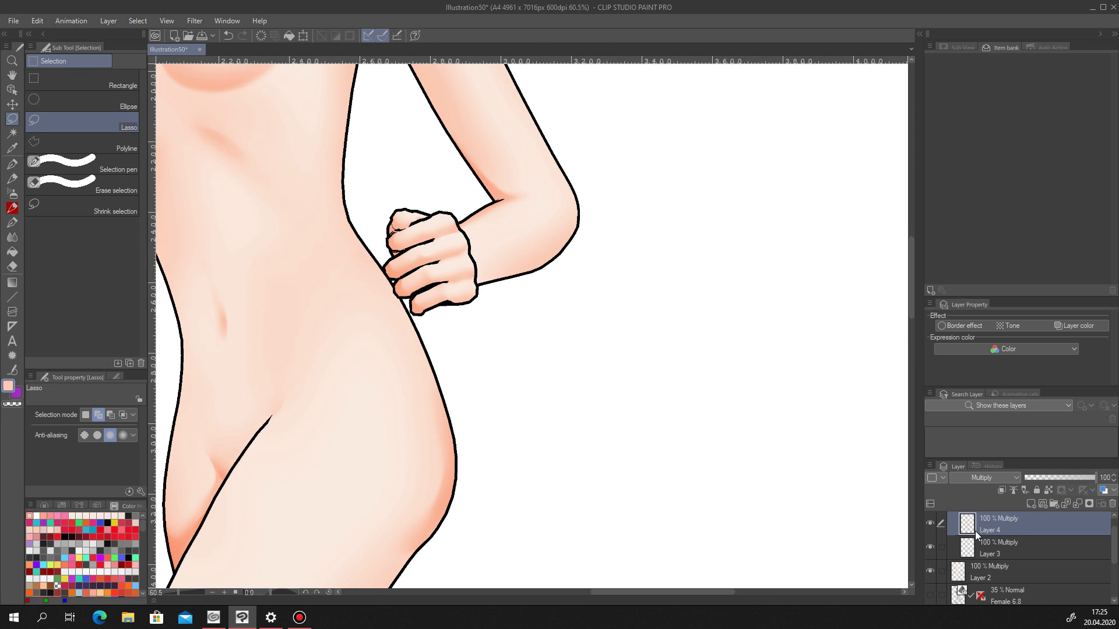
{"action": "left_click", "coordinate": [985, 548]}
{"action": "left_click", "coordinate": [930, 547]}
{"action": "left_click", "coordinate": [930, 547]}
{"action": "mouse_move", "coordinate": [306, 366]}
{"action": "left_mouse_down"}
{"action": "mouse_move", "coordinate": [310, 342]}
{"action": "mouse_move", "coordinate": [299, 373]}
{"action": "left_mouse_up"}
{"action": "key", "text": "alt+Delete"}
{"action": "key", "text": "ctrl+d"}
Blur the near hip shadow on Layer 3 with brush sizes of 68.0 and 124.3.
{"action": "left_click", "coordinate": [13, 237]}
{"action": "scroll", "coordinate": [205, 360], "scroll_direction": "up", "scroll_amount": 2}
{"action": "left_click", "coordinate": [79, 417]}
{"action": "mouse_move", "coordinate": [343, 331]}
{"action": "left_mouse_down"}
{"action": "mouse_move", "coordinate": [318, 355]}
{"action": "mouse_move", "coordinate": [337, 322]}
{"action": "left_mouse_up"}
{"action": "scroll", "coordinate": [380, 323], "scroll_direction": "down", "scroll_amount": 5}
{"action": "scroll", "coordinate": [381, 296], "scroll_direction": "up", "scroll_amount": 5}
{"action": "left_click_drag", "start_coordinate": [313, 469], "coordinate": [350, 437]}
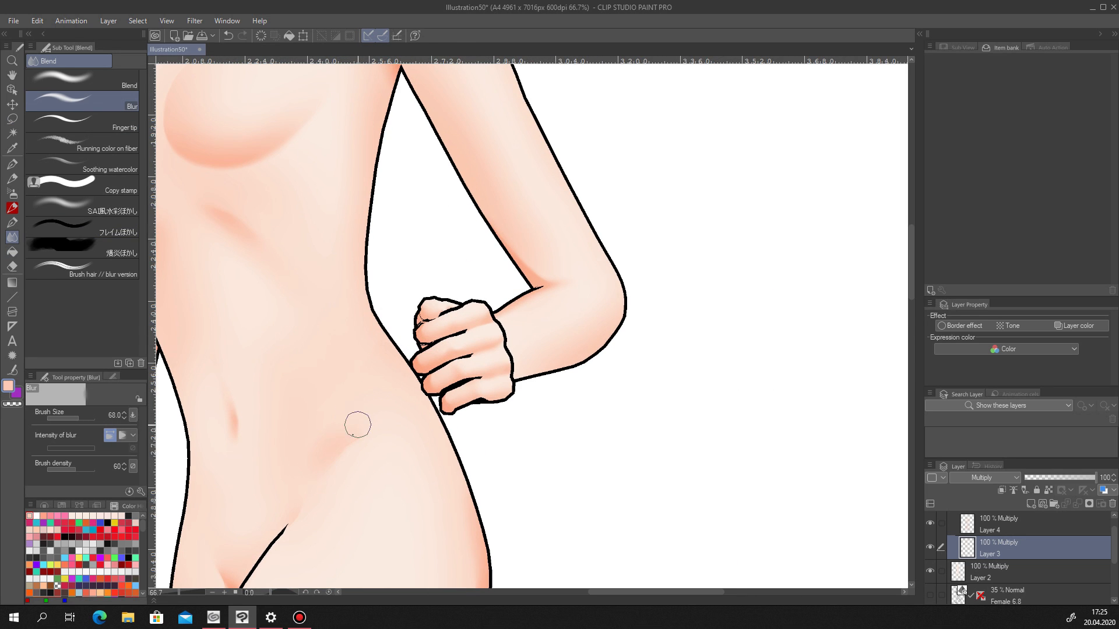
{"action": "scroll", "coordinate": [405, 424], "scroll_direction": "down", "scroll_amount": 5}
{"action": "scroll", "coordinate": [396, 422], "scroll_direction": "up", "scroll_amount": 5}
{"action": "left_click_drag", "start_coordinate": [378, 374], "coordinate": [391, 373]}
{"action": "scroll", "coordinate": [391, 377], "scroll_direction": "down", "scroll_amount": 5}
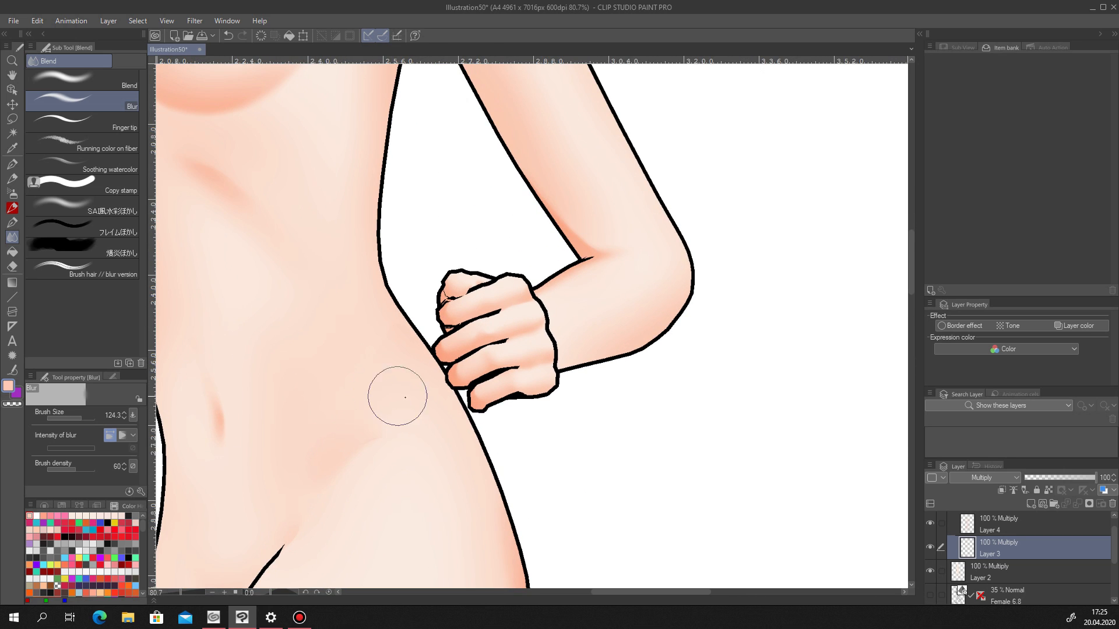
{"action": "scroll", "coordinate": [449, 447], "scroll_direction": "up", "scroll_amount": 2}
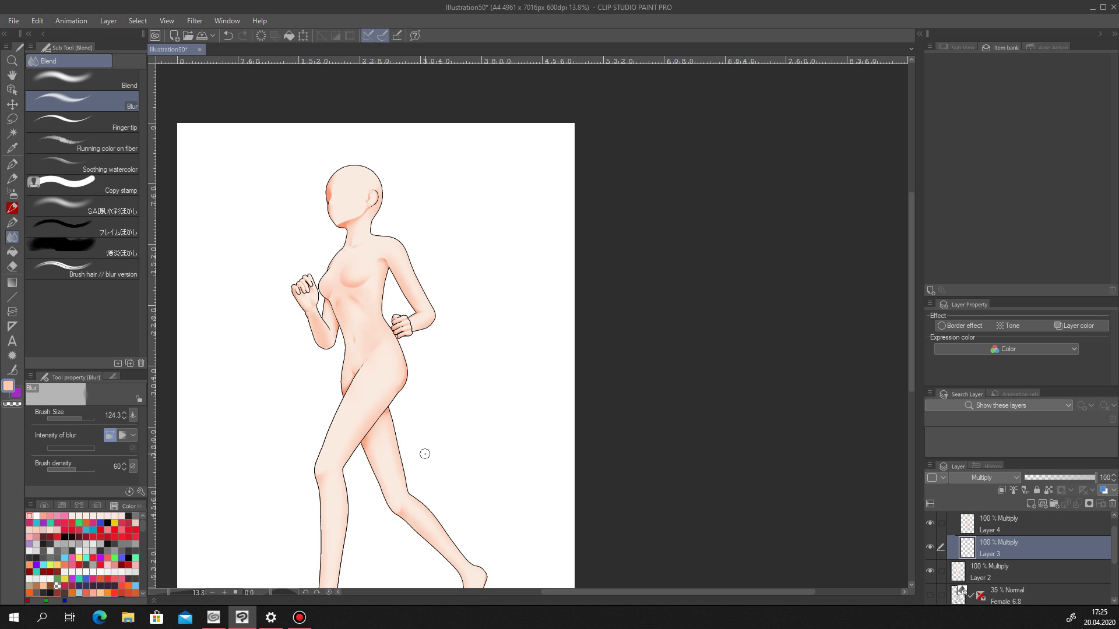
On Layer 3, lasso a shadow on the front of the neck below the chin, fill it and deselect.
{"action": "scroll", "coordinate": [412, 348], "scroll_direction": "up", "scroll_amount": 3}
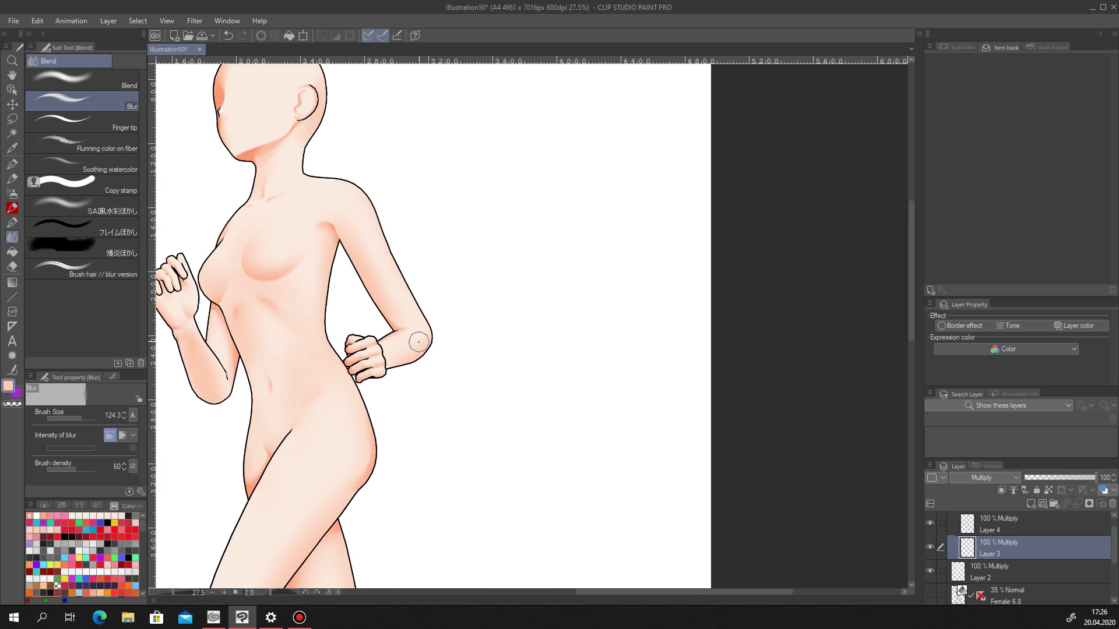
{"action": "scroll", "coordinate": [414, 347], "scroll_direction": "down", "scroll_amount": 1}
{"action": "scroll", "coordinate": [415, 347], "scroll_direction": "up", "scroll_amount": 2}
{"action": "scroll", "coordinate": [263, 237], "scroll_direction": "down", "scroll_amount": 1}
{"action": "scroll", "coordinate": [299, 220], "scroll_direction": "up", "scroll_amount": 3}
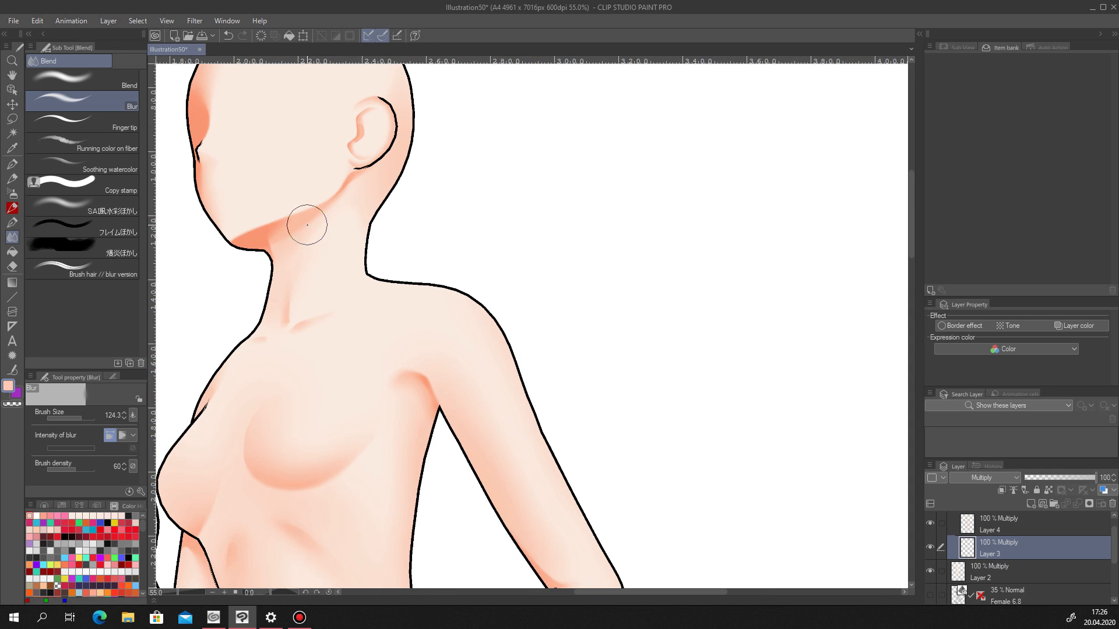
{"action": "key", "text": "m"}
{"action": "mouse_move", "coordinate": [260, 265]}
{"action": "left_mouse_down"}
{"action": "mouse_move", "coordinate": [253, 355]}
{"action": "mouse_move", "coordinate": [229, 375]}
{"action": "mouse_move", "coordinate": [247, 300]}
{"action": "left_mouse_up"}
{"action": "left_click", "coordinate": [327, 401]}
{"action": "key", "text": "ctrl+d"}
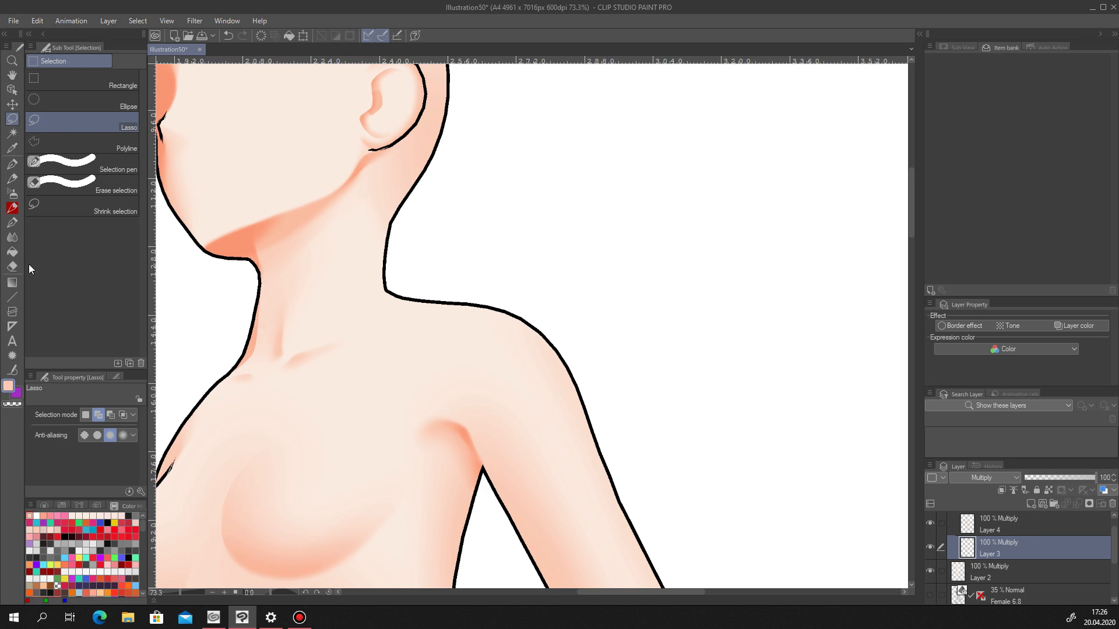
Blur the neck shadow below the chin with the brush size set to 60.2 and save the illustration.
{"action": "key", "text": "j"}
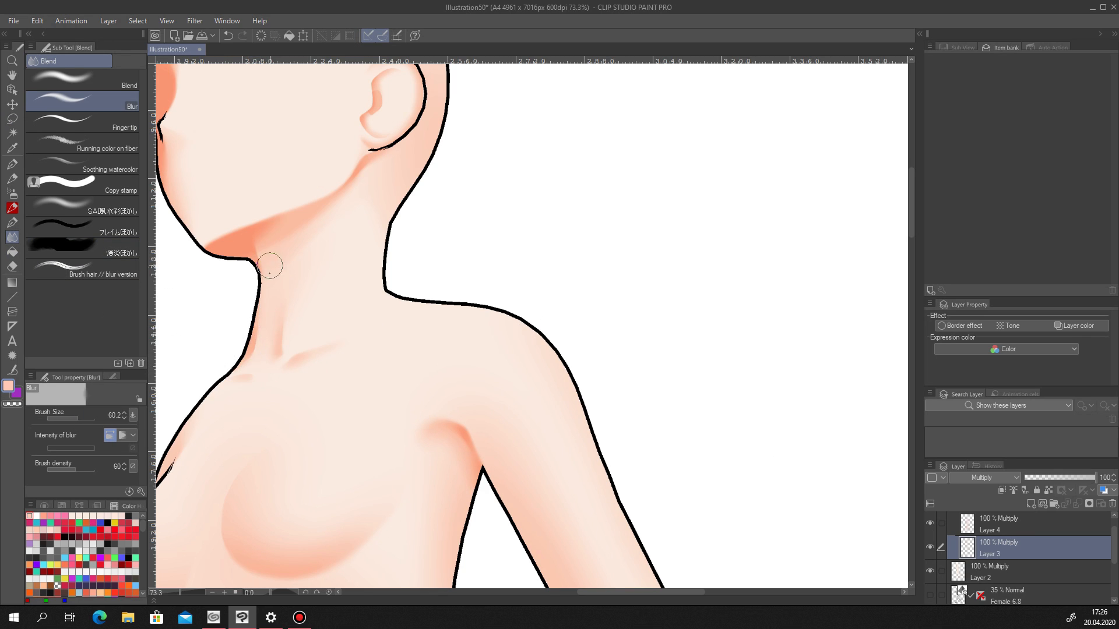
{"action": "scroll", "coordinate": [270, 264], "scroll_direction": "down", "scroll_amount": 7}
{"action": "key", "text": "ctrl+s"}
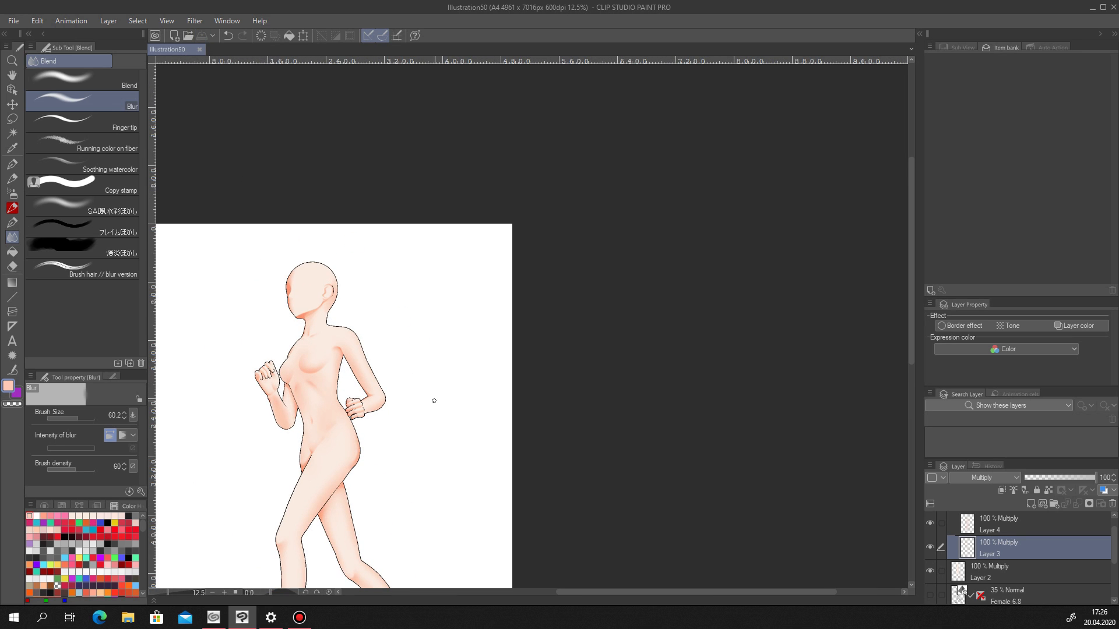
Compare the shading with the Female 6.8 reference, and hide both the Female 6.8 and Female 6.8 Copy layers.
{"action": "scroll", "coordinate": [1014, 553], "scroll_direction": "down", "scroll_amount": 2}
{"action": "left_click", "coordinate": [930, 548]}
{"action": "scroll", "coordinate": [372, 368], "scroll_direction": "up", "scroll_amount": 1}
{"action": "scroll", "coordinate": [421, 327], "scroll_direction": "down", "scroll_amount": 3}
{"action": "scroll", "coordinate": [421, 339], "scroll_direction": "up", "scroll_amount": 5}
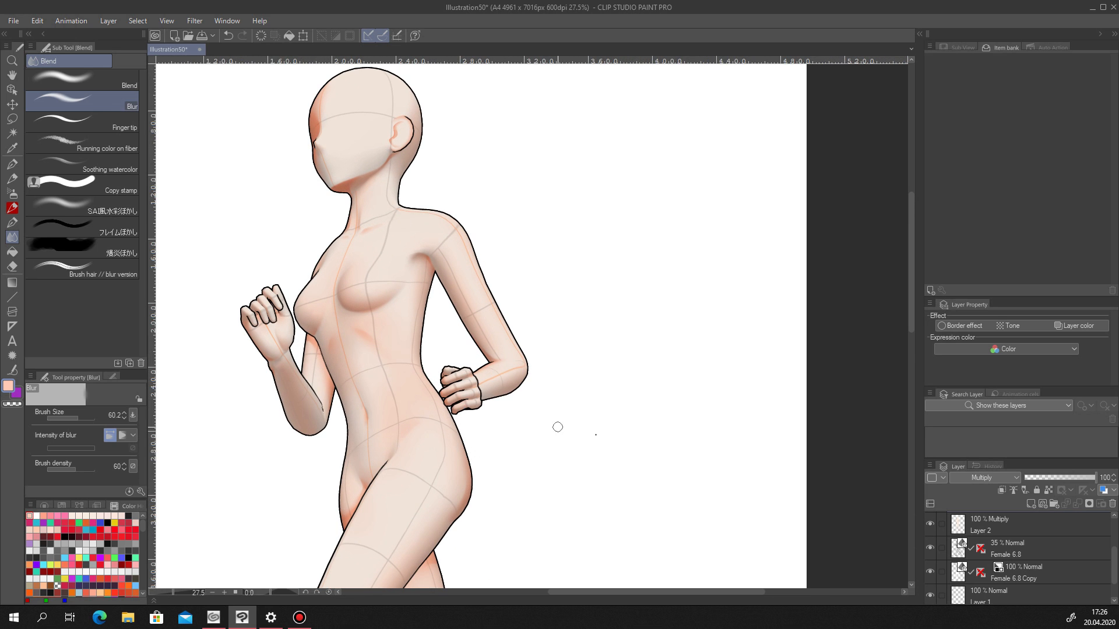
{"action": "left_click", "coordinate": [930, 548]}
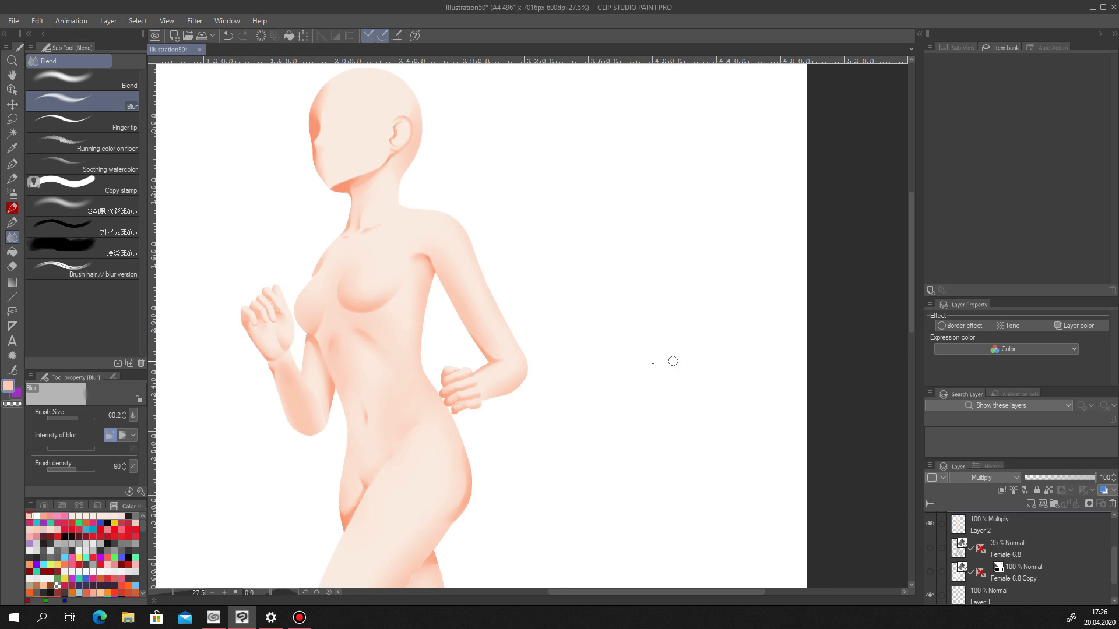
{"action": "scroll", "coordinate": [596, 491], "scroll_direction": "down", "scroll_amount": 4}
{"action": "scroll", "coordinate": [555, 541], "scroll_direction": "up", "scroll_amount": 1}
{"action": "scroll", "coordinate": [544, 407], "scroll_direction": "up", "scroll_amount": 1}
{"action": "scroll", "coordinate": [544, 406], "scroll_direction": "down", "scroll_amount": 1}
Try a saturation of -100 on Layer 4 with the Hue/Saturation/Luminosity correction.
{"action": "key", "text": "ctrl+shift+n"}
{"action": "left_click_drag", "start_coordinate": [1116, 558], "coordinate": [1114, 535]}
{"action": "left_click", "coordinate": [930, 540]}
{"action": "left_click", "coordinate": [929, 542]}
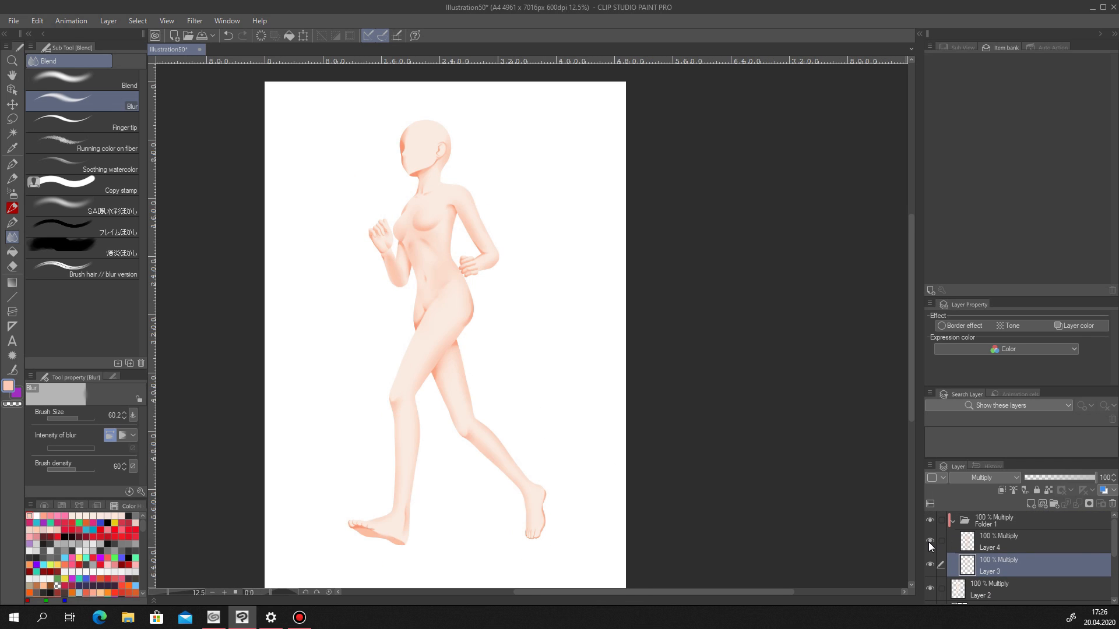
{"action": "left_click", "coordinate": [928, 543]}
{"action": "left_click", "coordinate": [928, 543]}
{"action": "left_click", "coordinate": [997, 539]}
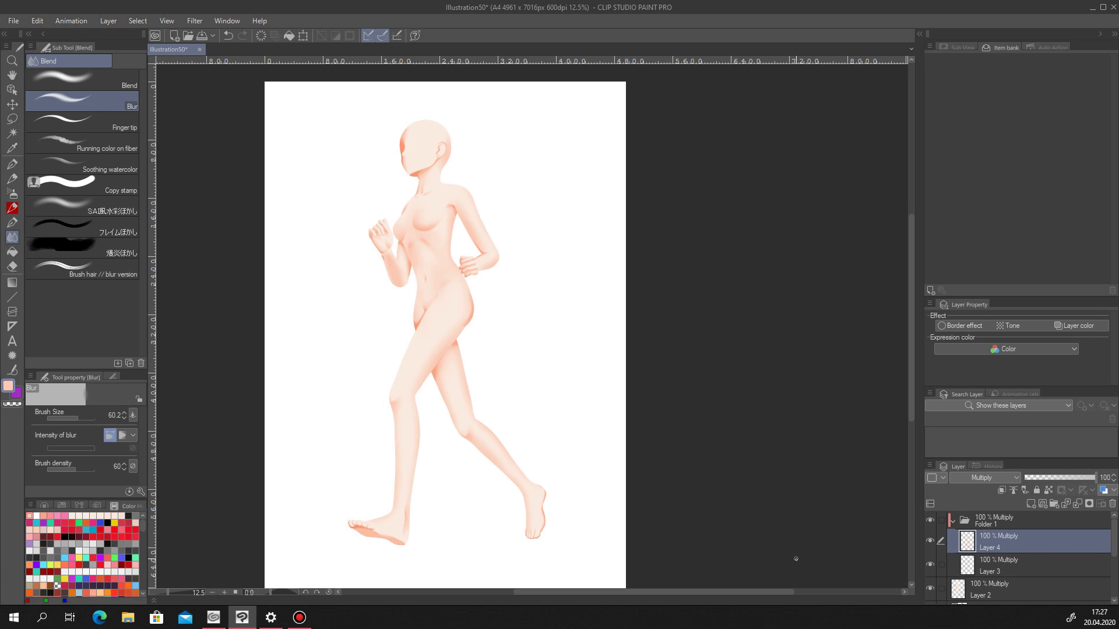
{"action": "left_click", "coordinate": [37, 20]}
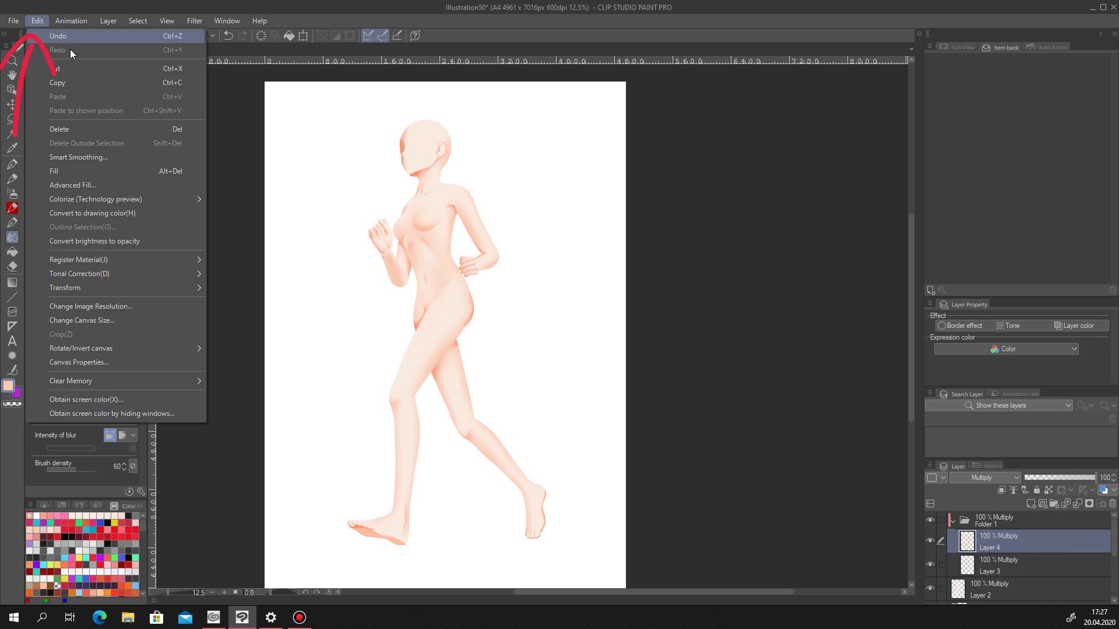
{"action": "mouse_move", "coordinate": [134, 273]}
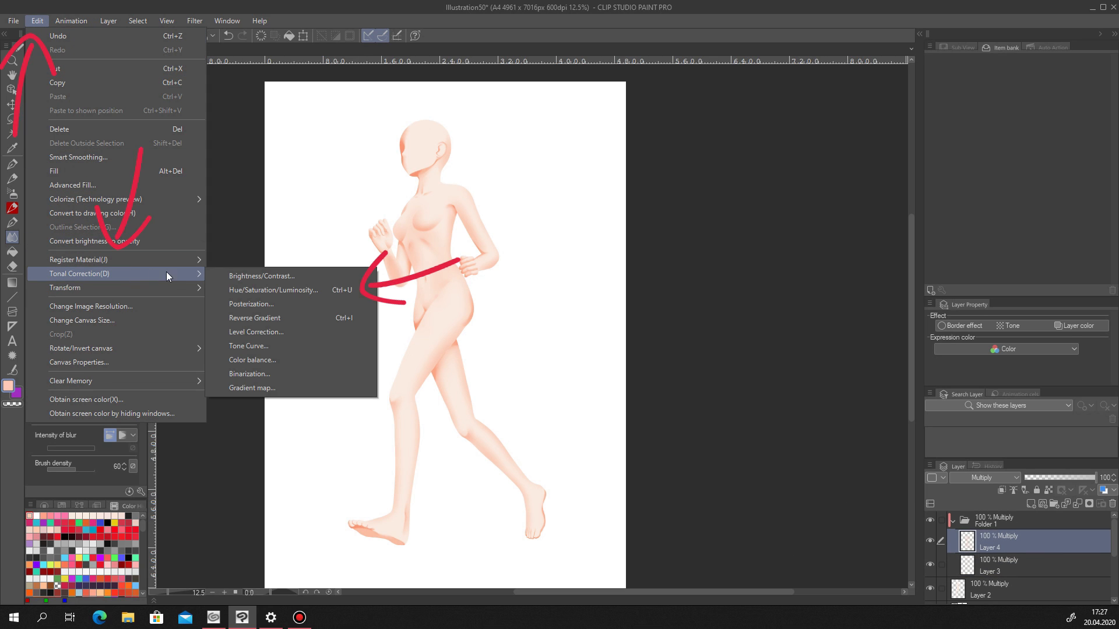
{"action": "left_click", "coordinate": [252, 287]}
{"action": "left_click_drag", "start_coordinate": [785, 306], "coordinate": [775, 306]}
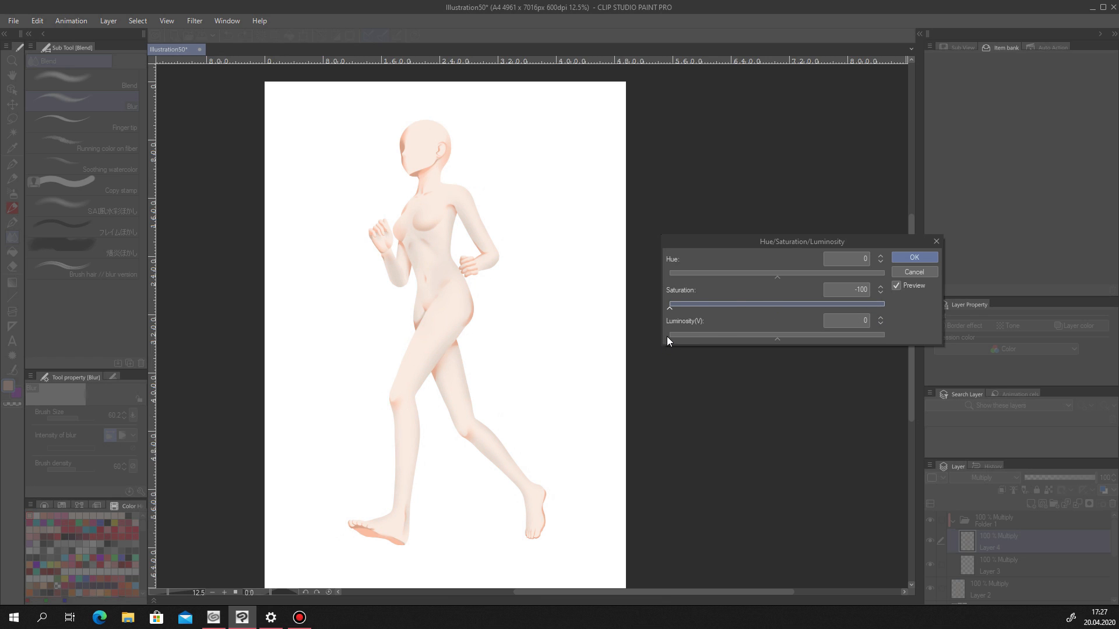
{"action": "left_click", "coordinate": [916, 272]}
Compare the shading of Layer 4 and Layer 3 by hiding and showing each layer in turn.
{"action": "left_click", "coordinate": [929, 543]}
{"action": "left_click", "coordinate": [928, 544]}
{"action": "left_click", "coordinate": [928, 543]}
{"action": "left_click", "coordinate": [928, 544]}
{"action": "left_click", "coordinate": [927, 564]}
{"action": "left_click", "coordinate": [928, 565]}
{"action": "left_click", "coordinate": [927, 564]}
{"action": "left_click", "coordinate": [928, 565]}
Try a Hue/Saturation/Luminosity correction on Layer 3 with hue -35 and a lowered saturation.
{"action": "left_click", "coordinate": [1000, 568]}
{"action": "left_click", "coordinate": [38, 22]}
{"action": "mouse_move", "coordinate": [117, 273]}
{"action": "left_click", "coordinate": [251, 287]}
{"action": "left_click", "coordinate": [743, 274]}
{"action": "left_click_drag", "start_coordinate": [789, 274], "coordinate": [773, 278]}
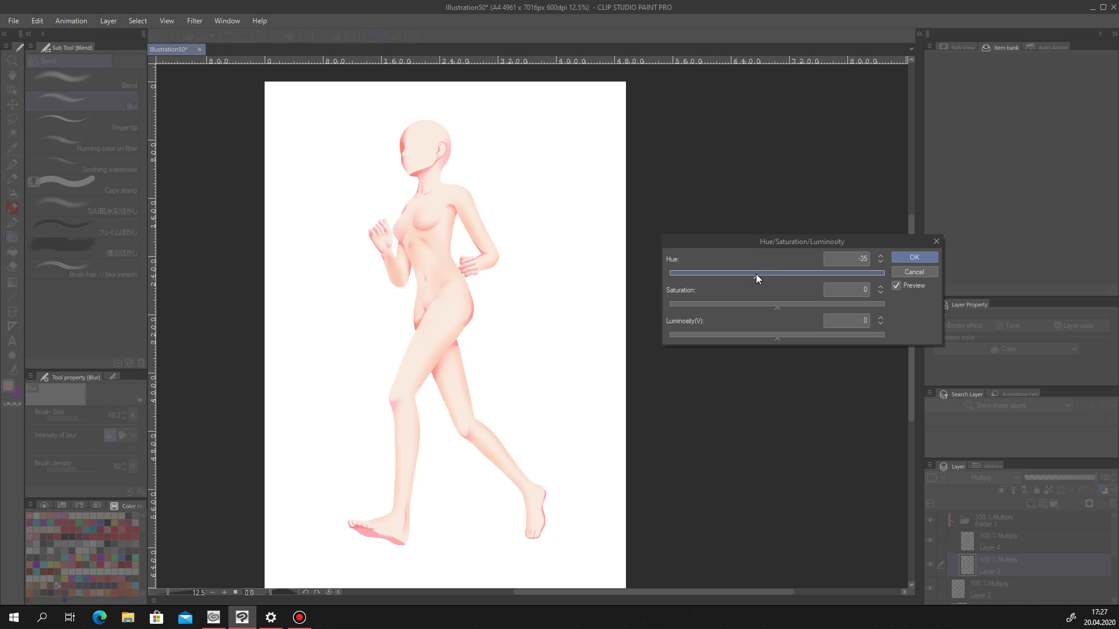
{"action": "triple_click", "coordinate": [877, 257]}
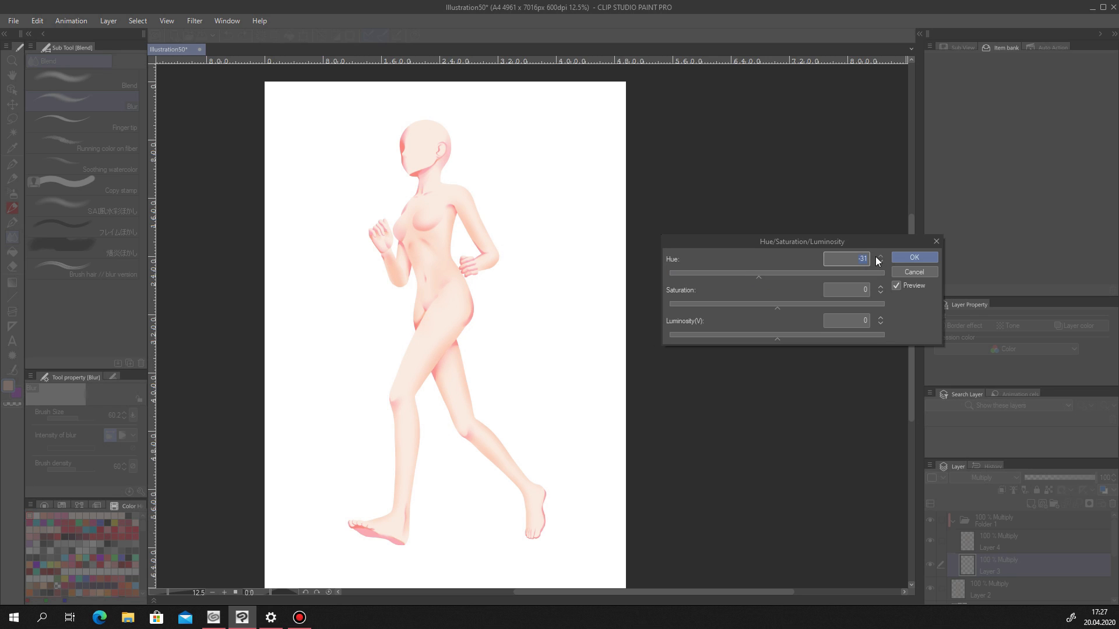
{"action": "double_click", "coordinate": [875, 261]}
{"action": "left_click_drag", "start_coordinate": [777, 307], "coordinate": [757, 306]}
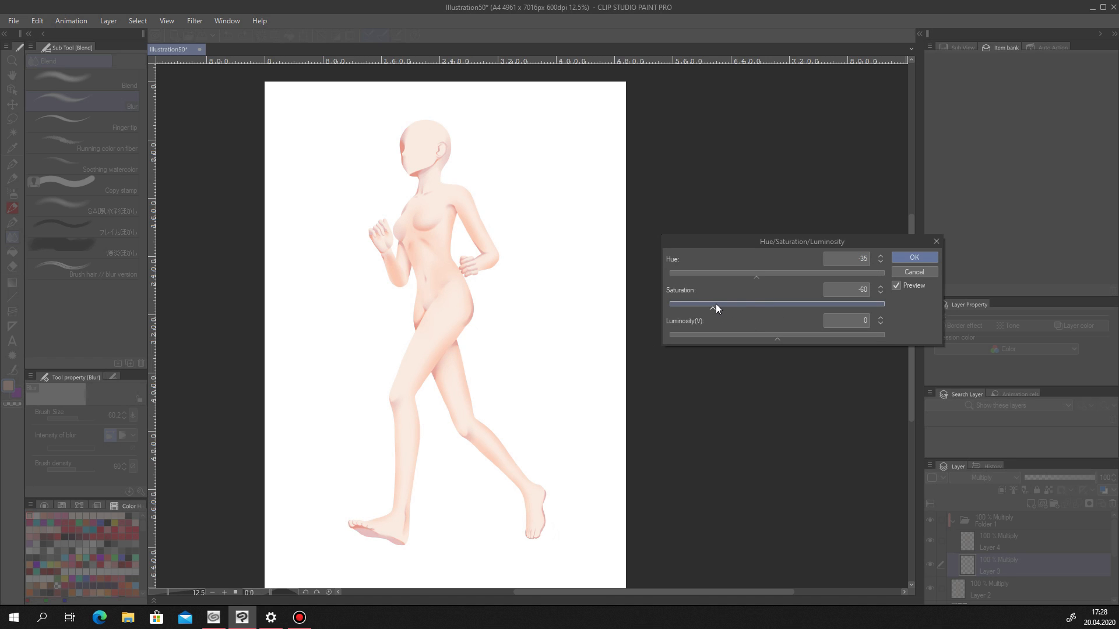
{"action": "left_click", "coordinate": [905, 257]}
Try a Hue/Saturation/Luminosity correction on Layer 4 with hue -30 and saturation -25.
{"action": "left_click", "coordinate": [1027, 549]}
{"action": "left_click", "coordinate": [36, 20]}
{"action": "mouse_move", "coordinate": [146, 273]}
{"action": "left_click", "coordinate": [273, 289]}
{"action": "left_click", "coordinate": [754, 274]}
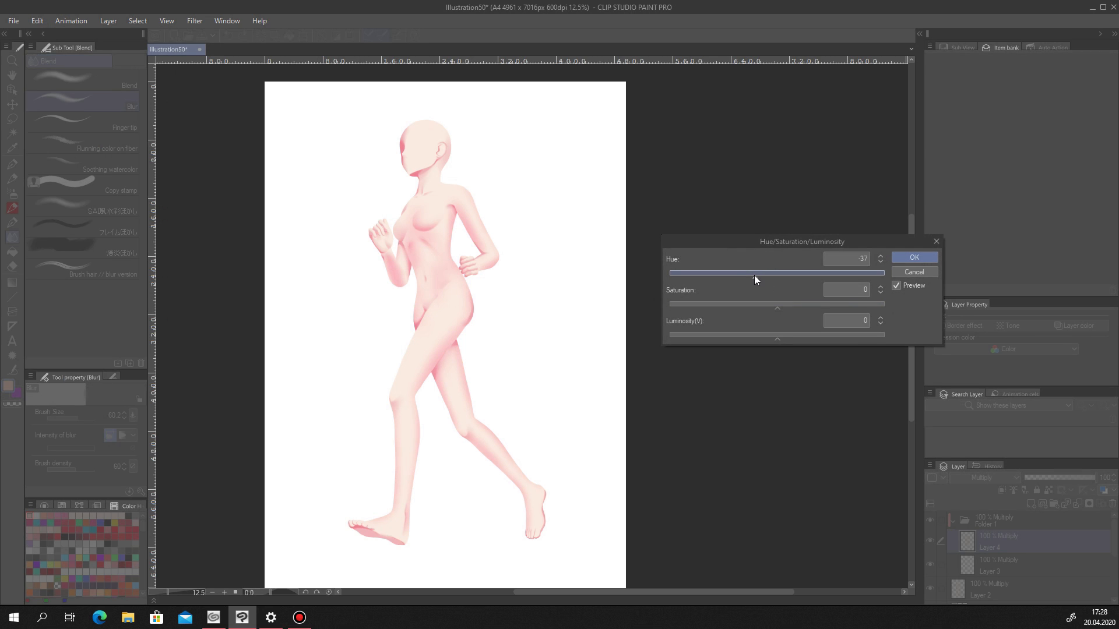
{"action": "left_click_drag", "start_coordinate": [757, 275], "coordinate": [759, 276]}
{"action": "left_click", "coordinate": [750, 304]}
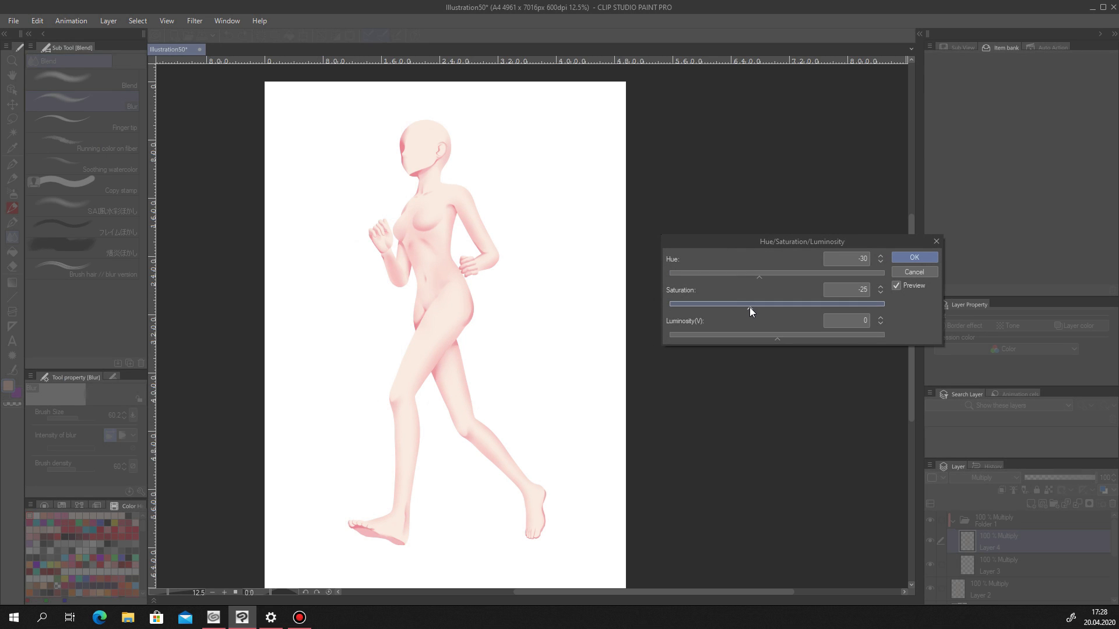
{"action": "left_click", "coordinate": [906, 275]}
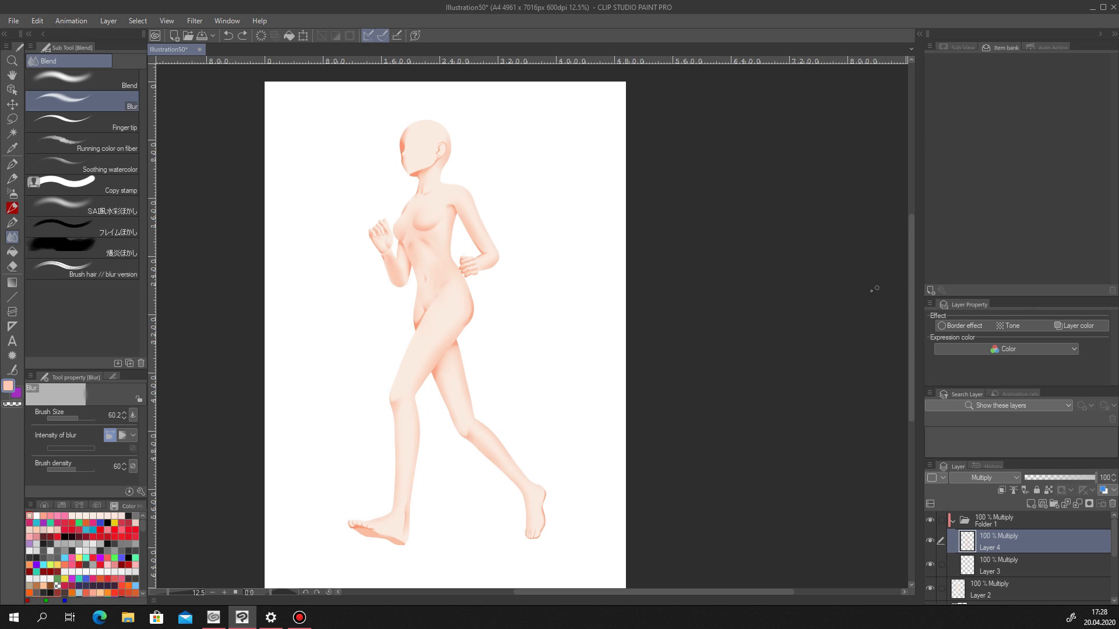
Revert the illustration to the last Blur state in the history, before Layer 3's hue and saturation correction.
{"action": "left_click", "coordinate": [989, 466]}
{"action": "scroll", "coordinate": [1014, 560], "scroll_direction": "down", "scroll_amount": 3}
{"action": "left_click", "coordinate": [991, 584]}
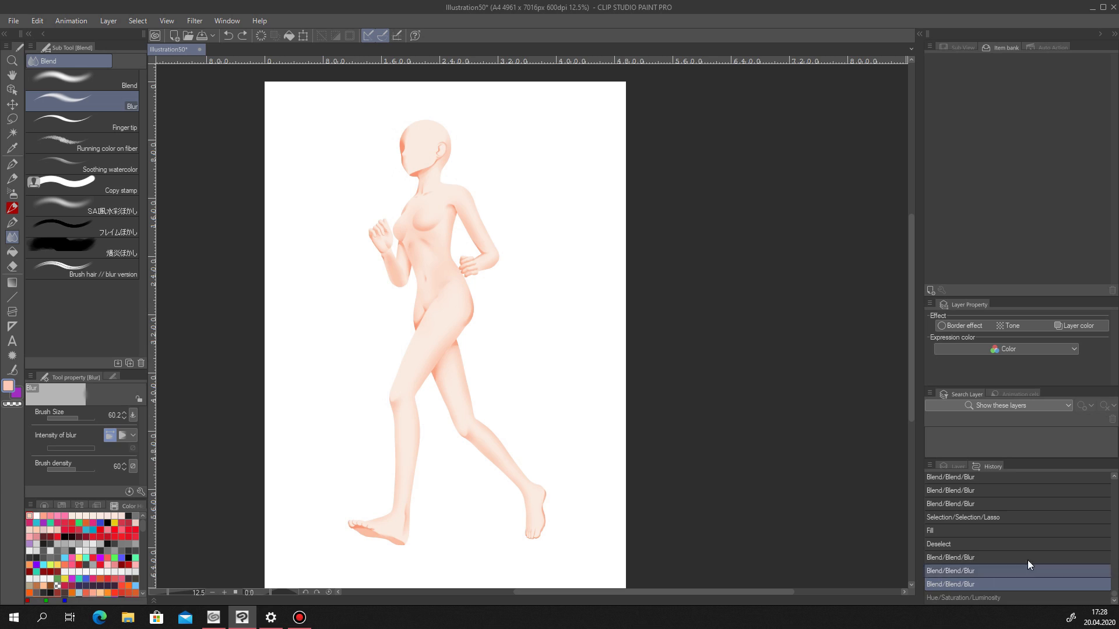
{"action": "left_click", "coordinate": [956, 466]}
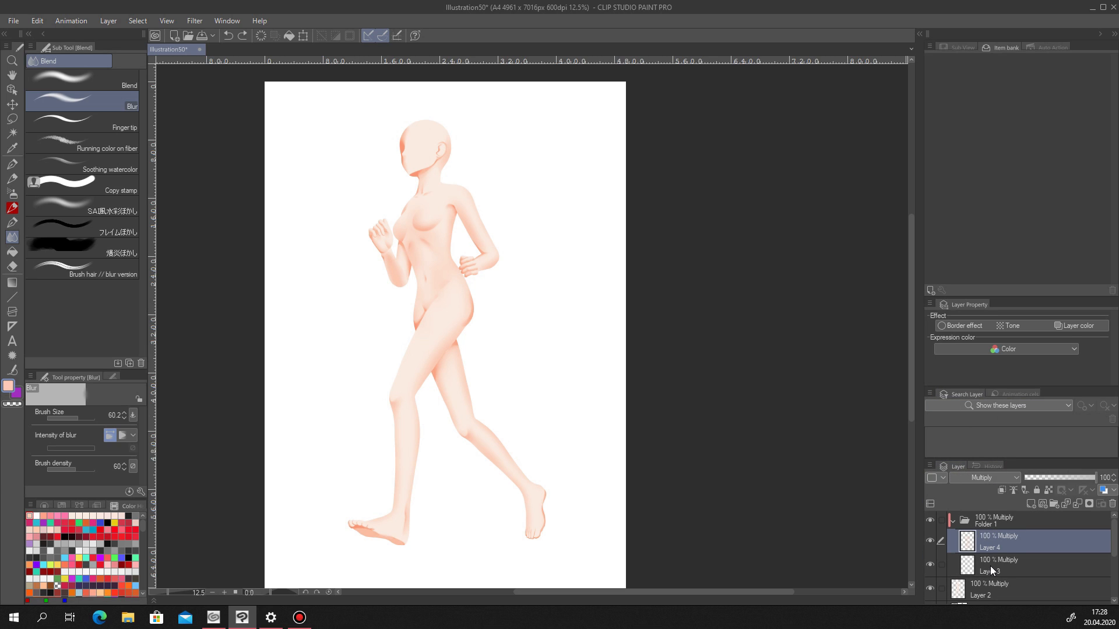
Check Layer 4's shading with the layer hidden and shown, and set its hue to -20 with Hue/Saturation/Luminosity.
{"action": "left_click", "coordinate": [932, 522]}
{"action": "left_click", "coordinate": [930, 541]}
{"action": "left_click", "coordinate": [930, 541]}
{"action": "left_click", "coordinate": [930, 541]}
{"action": "left_click", "coordinate": [930, 541]}
{"action": "left_click", "coordinate": [37, 20]}
{"action": "mouse_move", "coordinate": [88, 277]}
{"action": "left_click", "coordinate": [244, 287]}
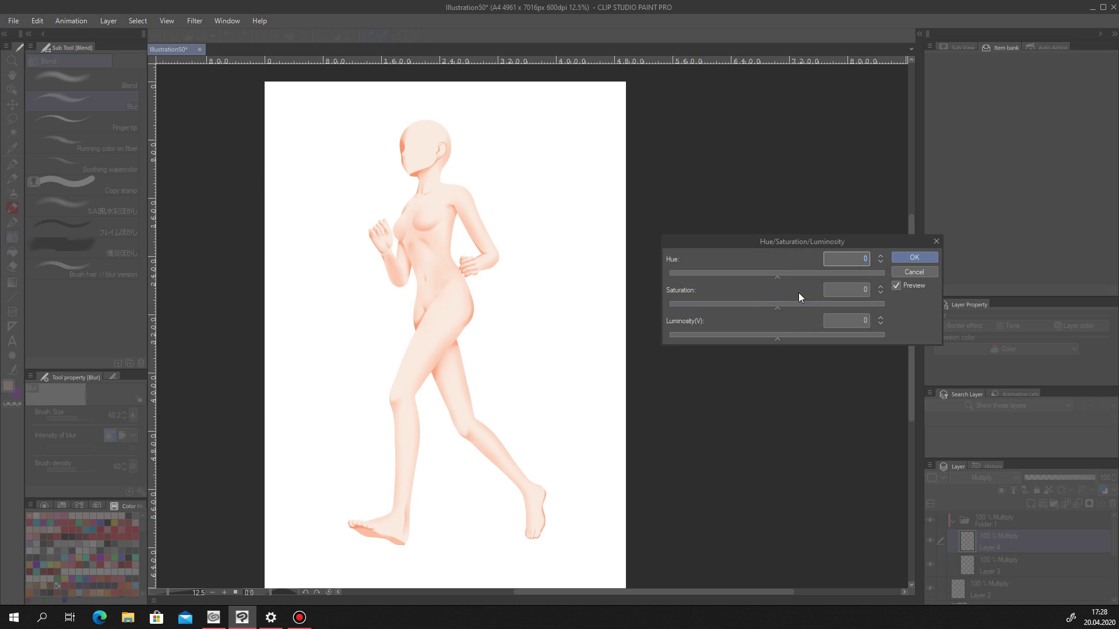
{"action": "left_click", "coordinate": [767, 274]}
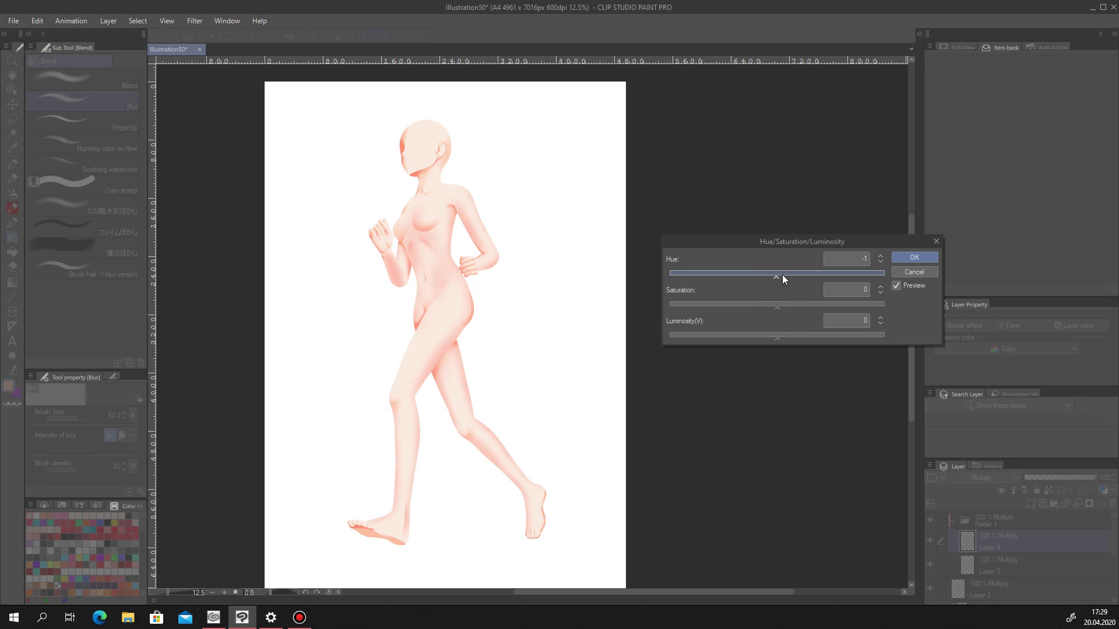
{"action": "left_click", "coordinate": [763, 274]}
{"action": "key", "text": "Tab"}
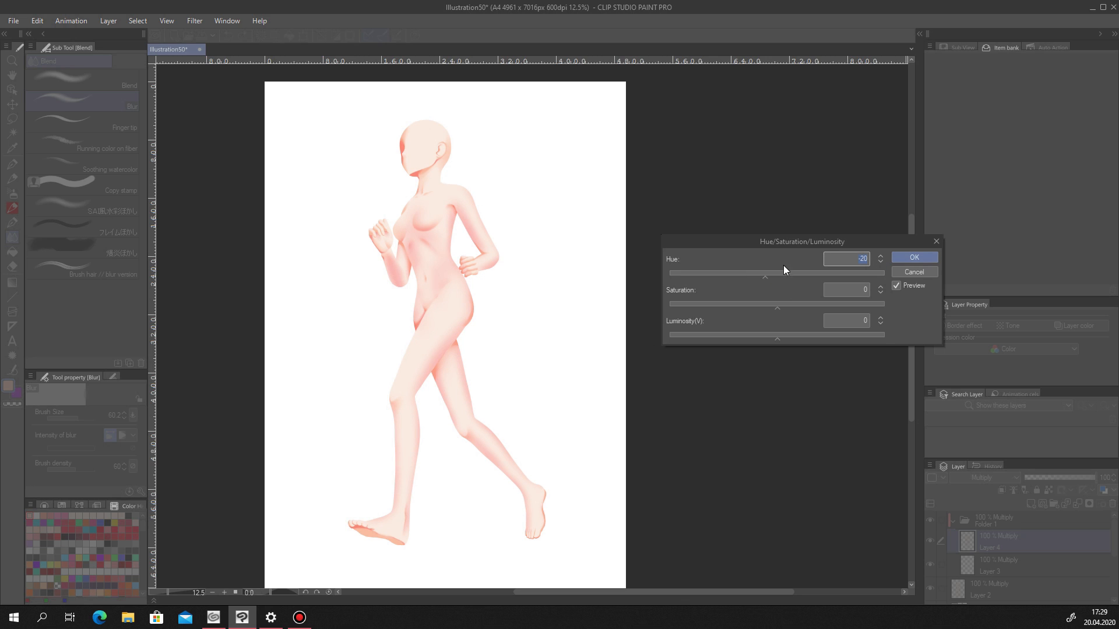
{"action": "left_click", "coordinate": [904, 257]}
Shift Layer 3's hue toward pink with the Hue/Saturation/Luminosity correction.
{"action": "left_click", "coordinate": [1001, 561]}
{"action": "left_click", "coordinate": [38, 21]}
{"action": "mouse_move", "coordinate": [152, 273]}
{"action": "left_click", "coordinate": [262, 285]}
{"action": "left_click", "coordinate": [769, 273]}
{"action": "double_click", "coordinate": [880, 262]}
{"action": "key", "text": "Return"}
Start a Brightness/Contrast correction on Layer 3, trying brightness -17 and contrast 34.
{"action": "left_click", "coordinate": [38, 21]}
{"action": "mouse_move", "coordinate": [187, 274]}
{"action": "left_click", "coordinate": [261, 276]}
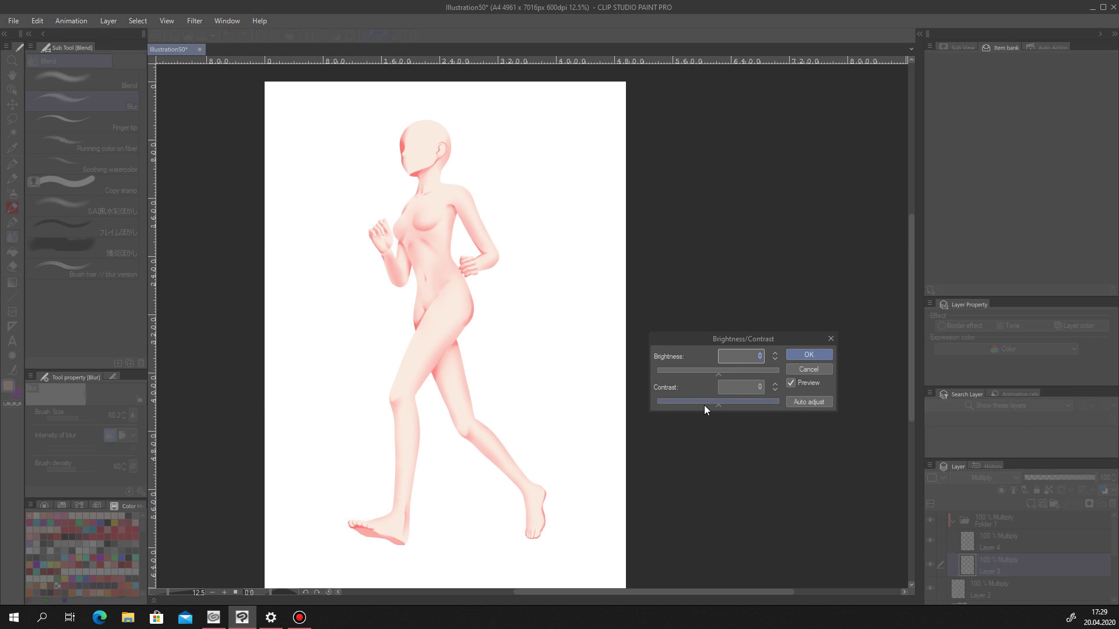
{"action": "left_click_drag", "start_coordinate": [702, 408], "coordinate": [739, 410]}
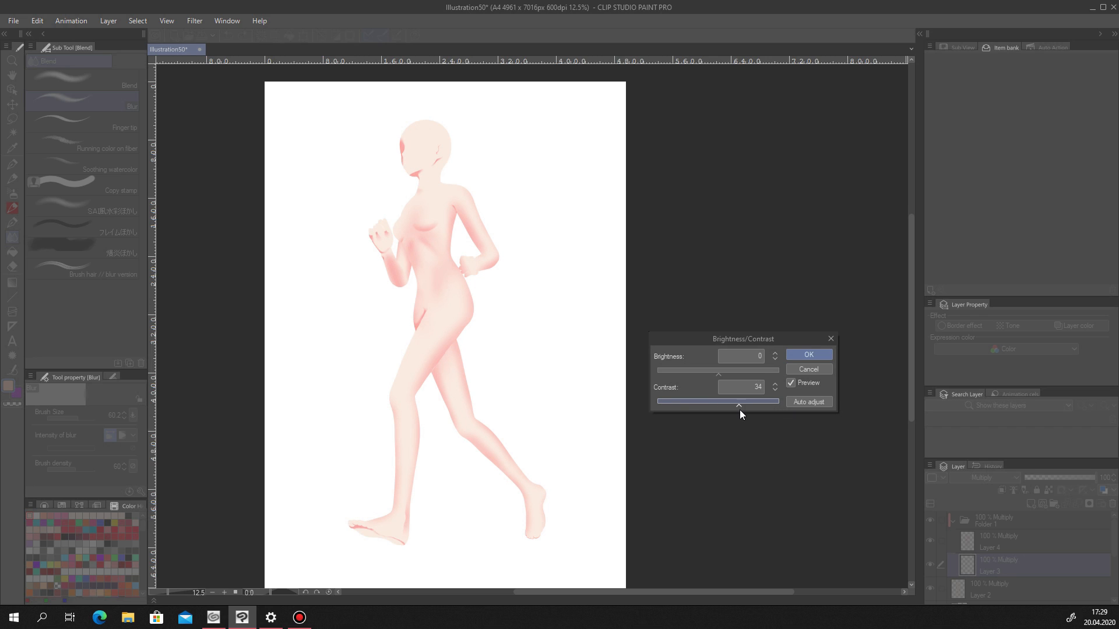
{"action": "left_click", "coordinate": [729, 371]}
{"action": "scroll", "coordinate": [732, 373], "scroll_direction": "down", "scroll_amount": 6}
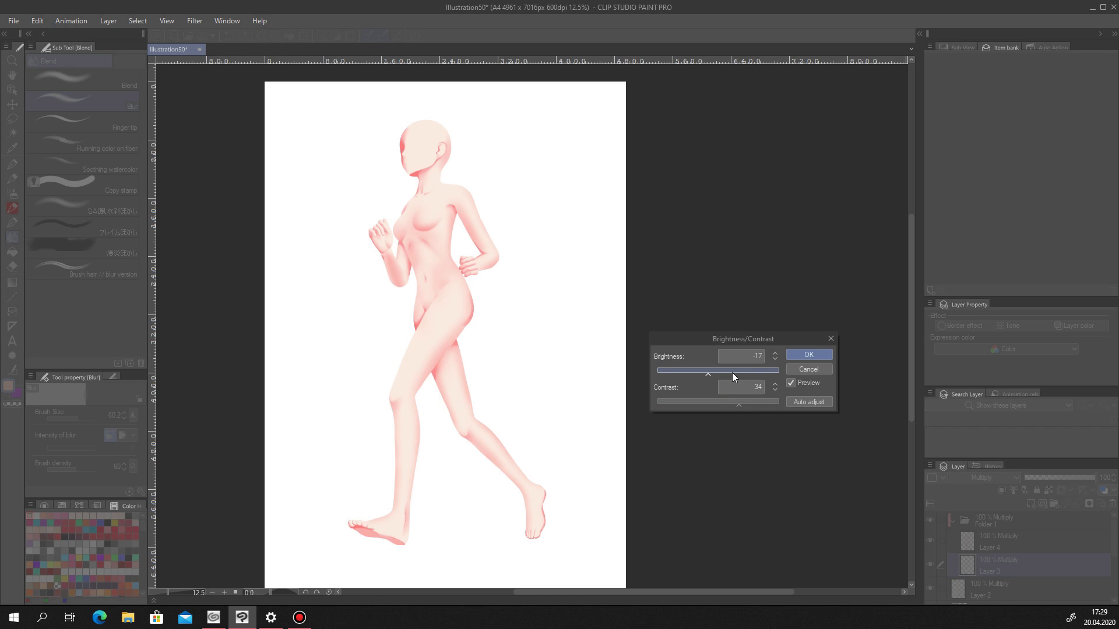
{"action": "scroll", "coordinate": [736, 372], "scroll_direction": "up", "scroll_amount": 10}
Compare Layer 3's shading with and without the Brightness/Contrast correction using the preview.
{"action": "left_click", "coordinate": [791, 383]}
{"action": "left_click", "coordinate": [791, 384]}
{"action": "left_click", "coordinate": [791, 383]}
{"action": "left_click", "coordinate": [790, 383]}
{"action": "left_click", "coordinate": [791, 384]}
{"action": "scroll", "coordinate": [740, 372], "scroll_direction": "down", "scroll_amount": 5}
{"action": "left_click", "coordinate": [791, 382]}
{"action": "left_click", "coordinate": [791, 383]}
{"action": "left_click", "coordinate": [792, 383]}
{"action": "left_click", "coordinate": [791, 383]}
{"action": "left_click", "coordinate": [790, 383]}
{"action": "left_click", "coordinate": [790, 383]}
{"action": "left_click", "coordinate": [790, 384]}
{"action": "left_click", "coordinate": [789, 384]}
{"action": "left_click", "coordinate": [790, 385]}
Apply the Brightness/Contrast correction to Layer 3 with brightness 12 and contrast 21.
{"action": "left_click", "coordinate": [759, 371]}
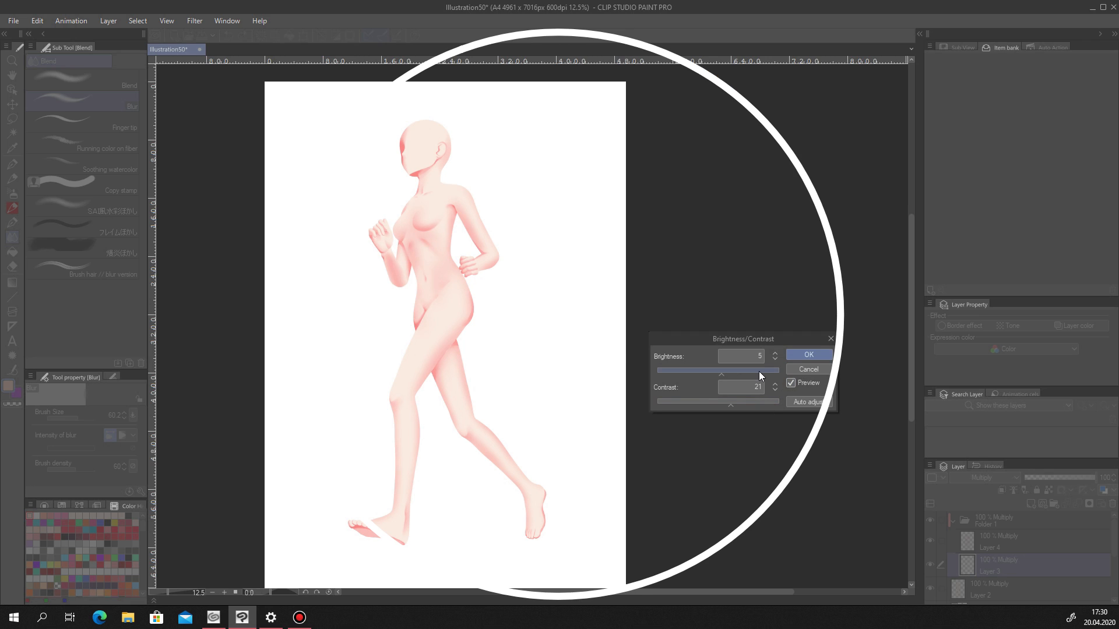
{"action": "left_click", "coordinate": [789, 384]}
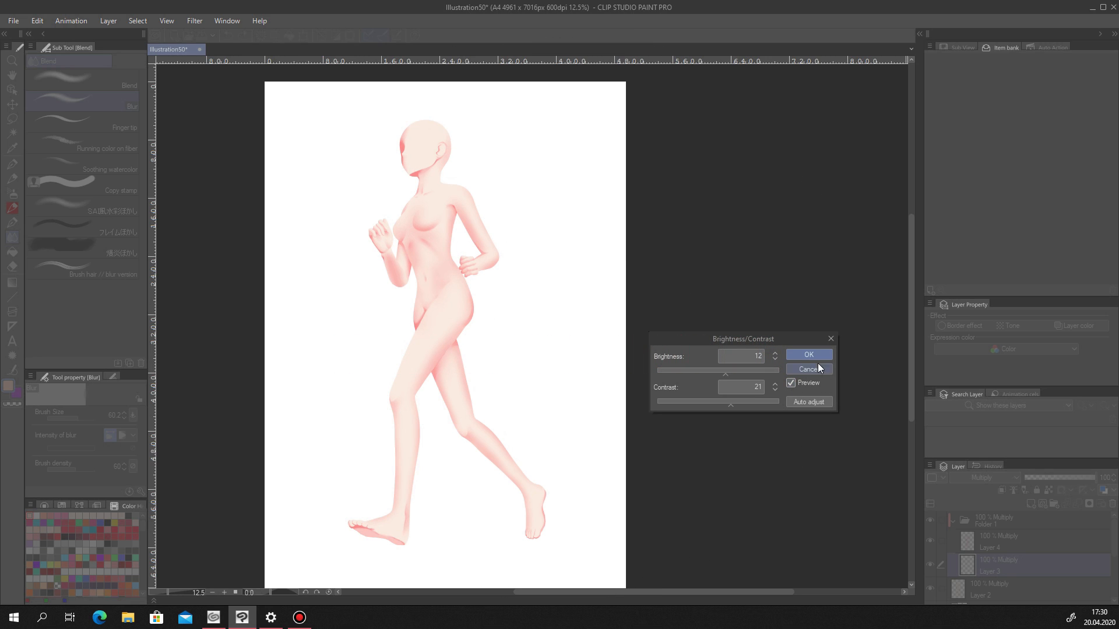
{"action": "left_click", "coordinate": [820, 357]}
Apply a Brightness/Contrast correction to Layer 4 with brightness 12 and contrast 21, checking it with the preview.
{"action": "left_click", "coordinate": [1001, 542]}
{"action": "left_click", "coordinate": [37, 21]}
{"action": "left_click", "coordinate": [174, 271]}
{"action": "left_click", "coordinate": [303, 270]}
{"action": "left_click", "coordinate": [753, 372]}
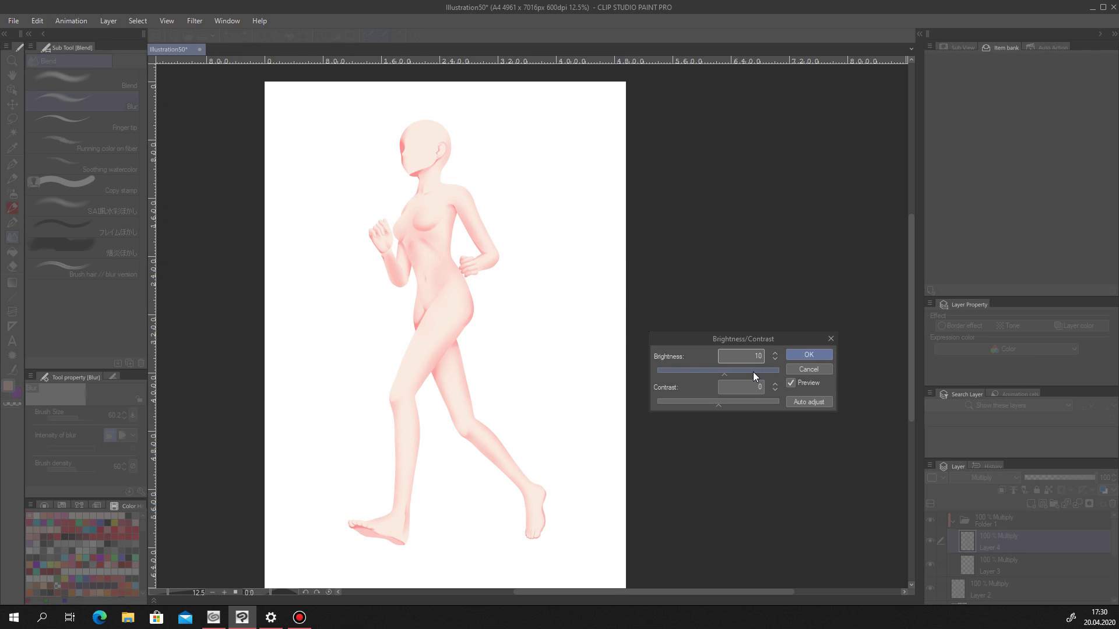
{"action": "left_click", "coordinate": [749, 401]}
{"action": "left_click", "coordinate": [790, 383]}
{"action": "left_click", "coordinate": [789, 384]}
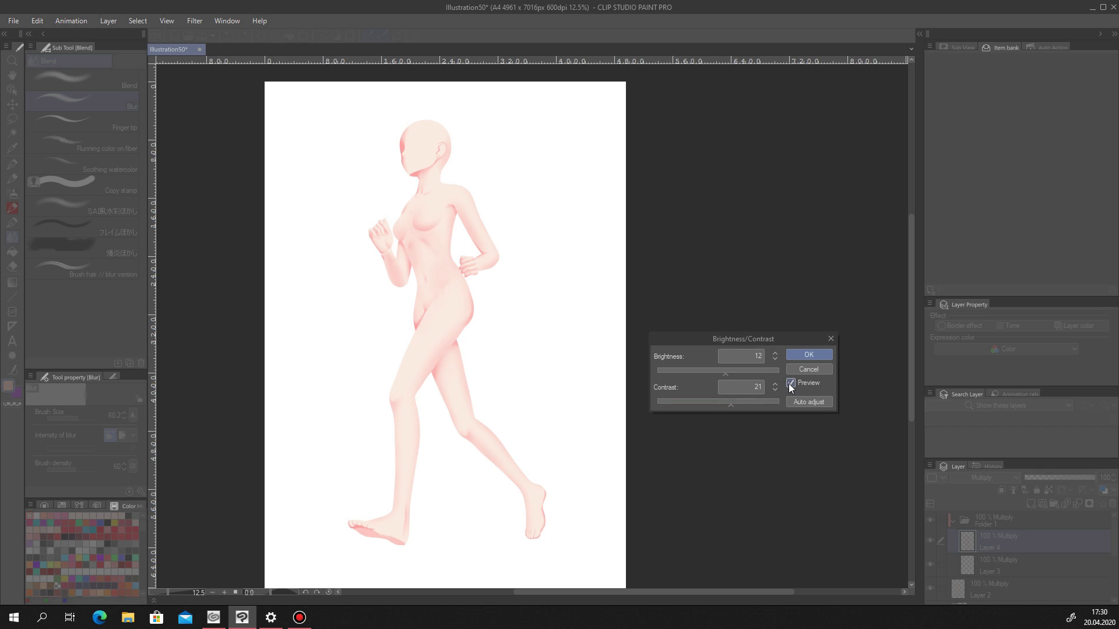
{"action": "left_click", "coordinate": [806, 355]}
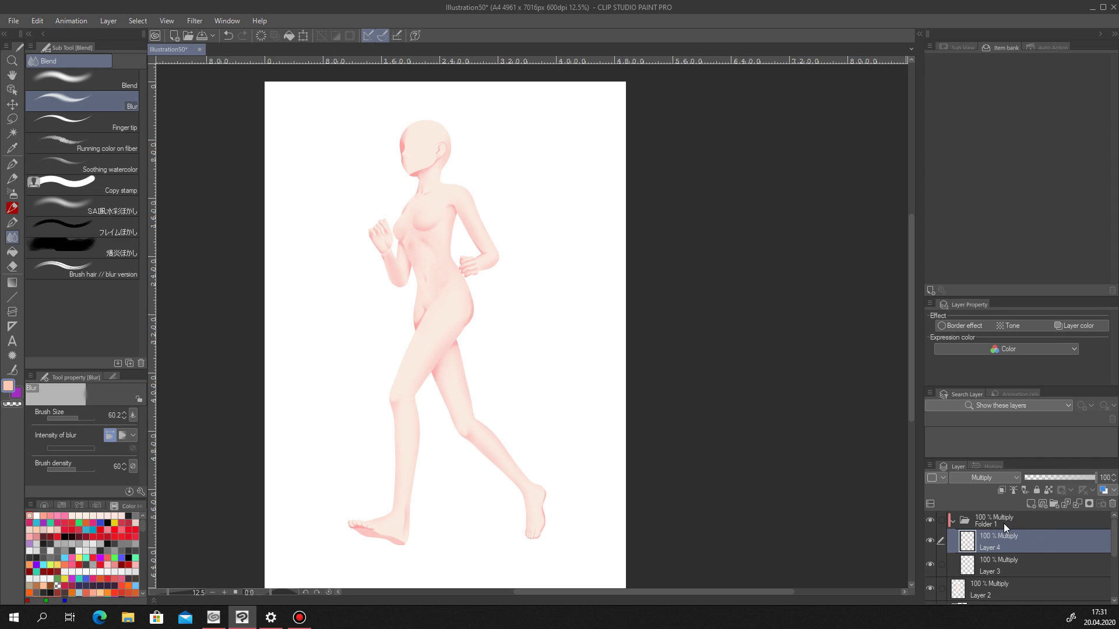
Compare the last Blur state with the final Brightness/Contrast state in the history, ending on the corrected version.
{"action": "left_click", "coordinate": [989, 467]}
{"action": "left_click", "coordinate": [984, 544]}
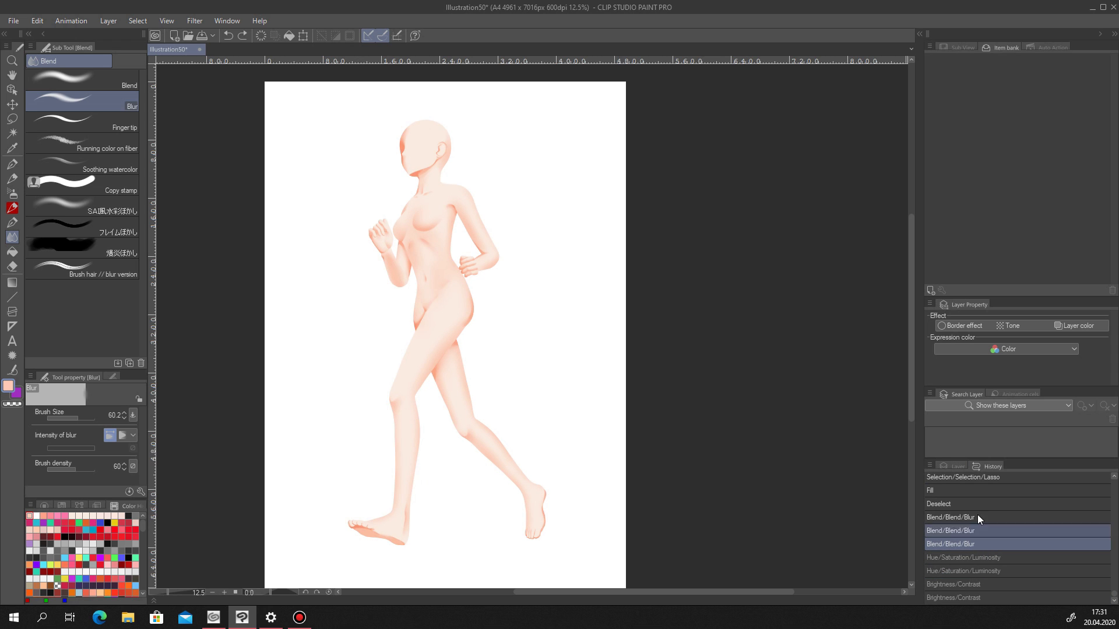
{"action": "left_click", "coordinate": [973, 599]}
{"action": "left_click", "coordinate": [974, 547]}
{"action": "left_click", "coordinate": [977, 599]}
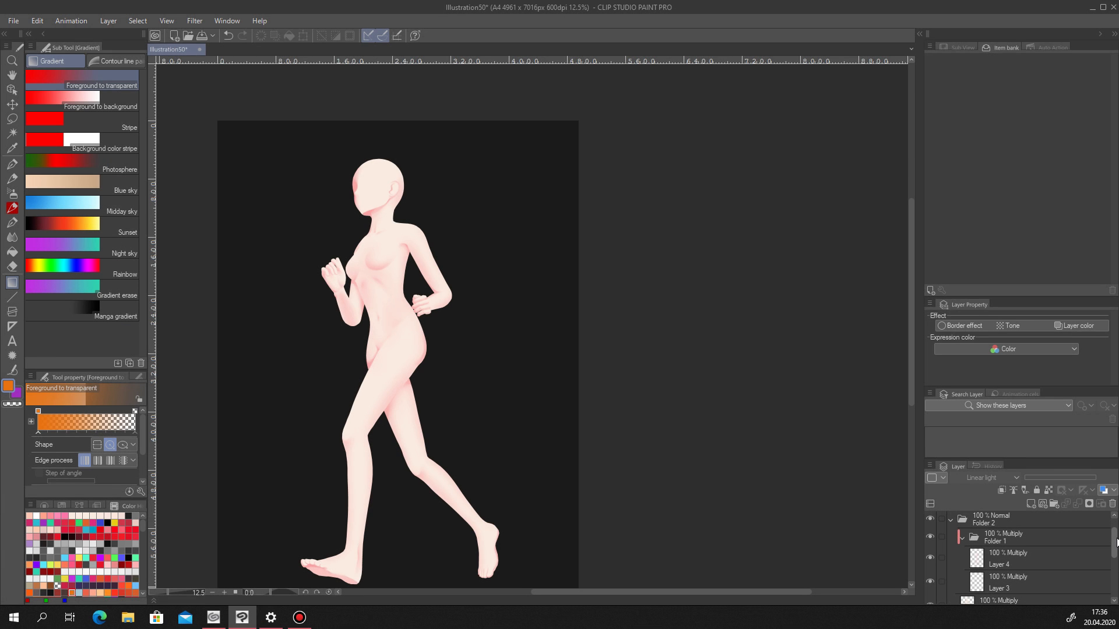
Add a new layer above Layer 4 and set its blending mode to Screen.
{"action": "scroll", "coordinate": [1095, 547], "scroll_direction": "down", "scroll_amount": 2}
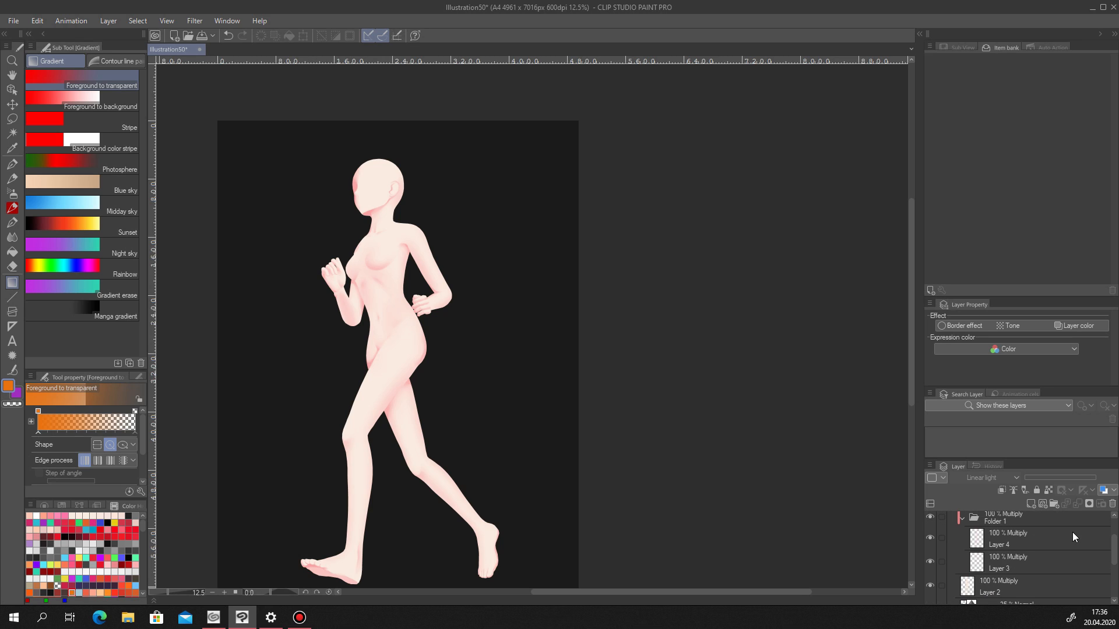
{"action": "left_click", "coordinate": [1080, 533]}
{"action": "left_click", "coordinate": [1043, 504]}
{"action": "left_click", "coordinate": [995, 478]}
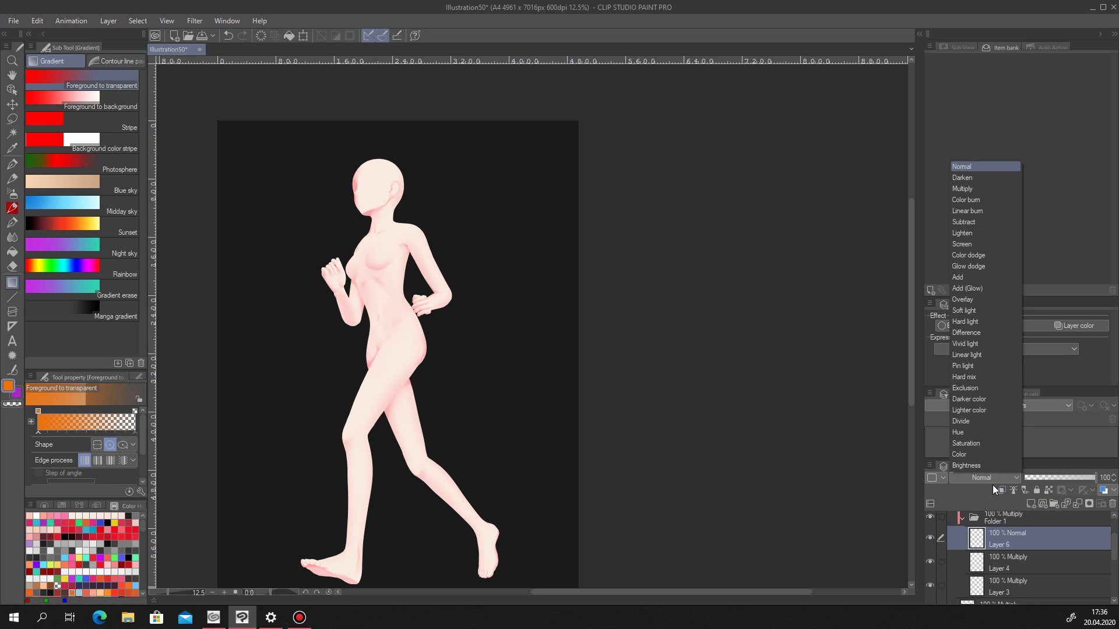
{"action": "left_click", "coordinate": [961, 244]}
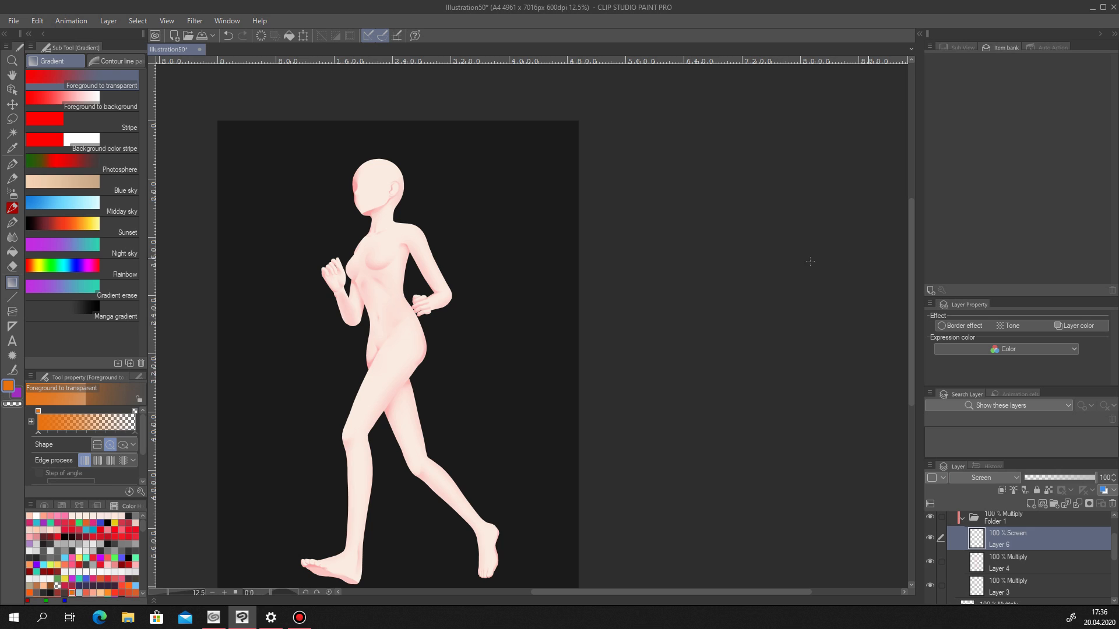
Choose the Soft airbrush and pick a pale skin tone for highlights on the thigh.
{"action": "scroll", "coordinate": [404, 256], "scroll_direction": "up", "scroll_amount": 2}
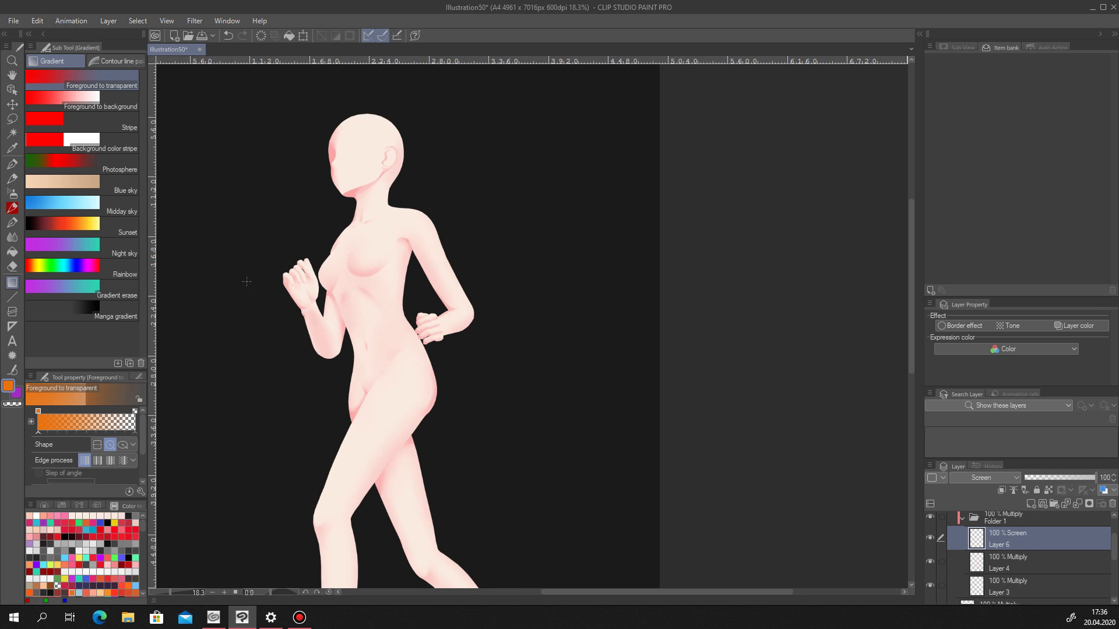
{"action": "left_click", "coordinate": [13, 194]}
{"action": "left_click", "coordinate": [423, 414], "text": "alt"}
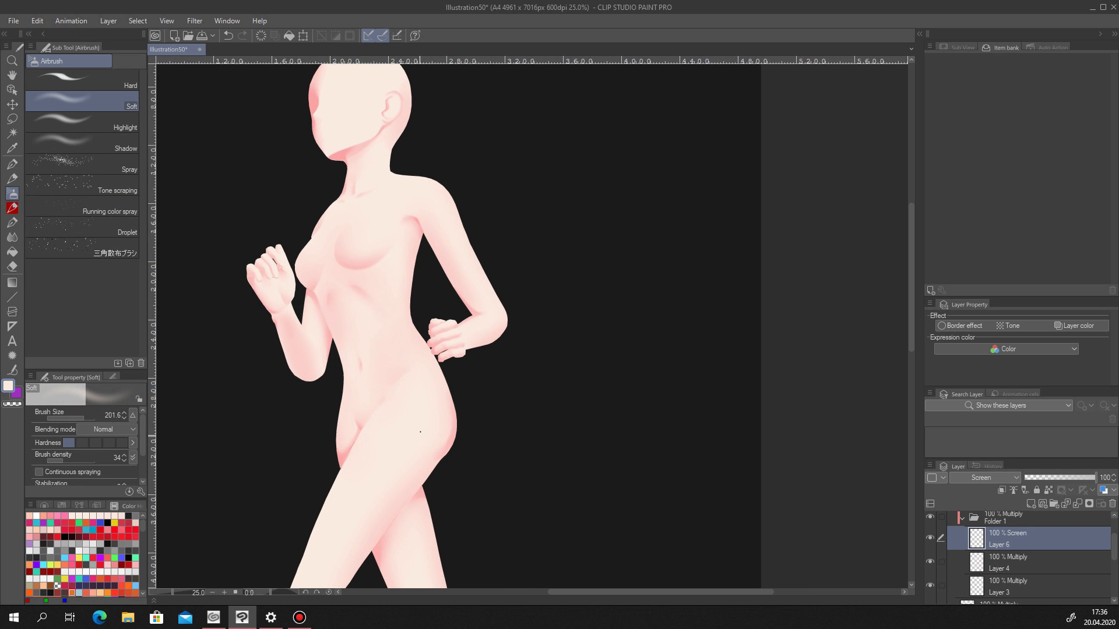
{"action": "scroll", "coordinate": [420, 422], "scroll_direction": "down", "scroll_amount": 3}
{"action": "scroll", "coordinate": [413, 489], "scroll_direction": "up", "scroll_amount": 4}
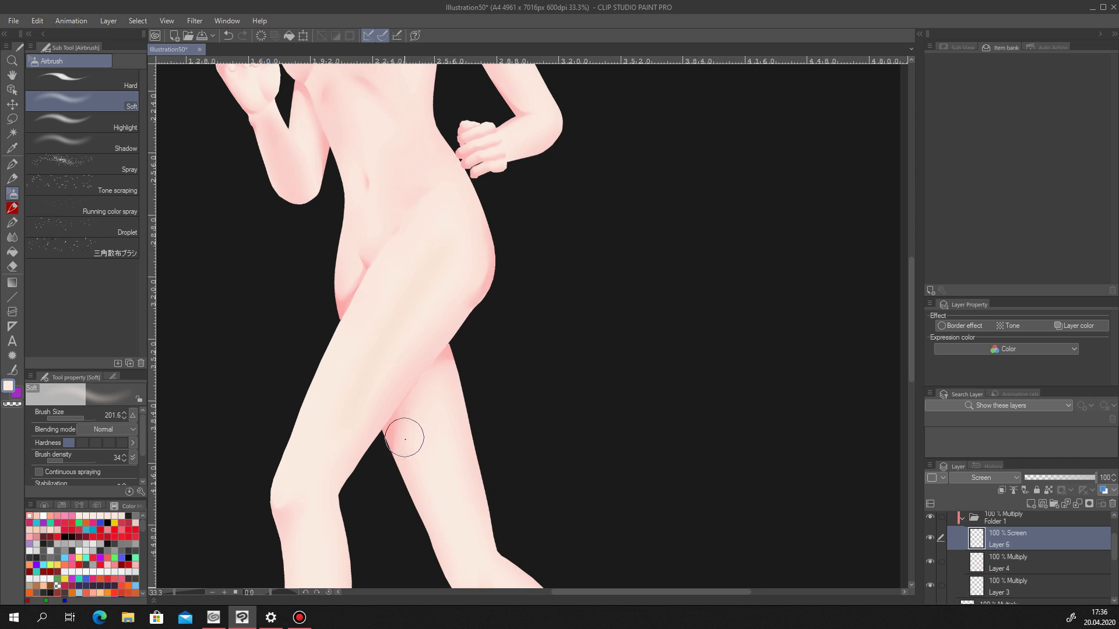
Move Layer 6 out of Folder 1 to just above it, trying Add (Glow) before setting its mode to Screen.
{"action": "left_click", "coordinate": [984, 482]}
{"action": "left_click", "coordinate": [967, 285]}
{"action": "left_click_drag", "start_coordinate": [1033, 533], "coordinate": [1051, 544]}
{"action": "left_click", "coordinate": [1038, 574]}
{"action": "key", "text": "ctrl+z"}
{"action": "left_click_drag", "start_coordinate": [1050, 583], "coordinate": [1042, 553]}
{"action": "left_click_drag", "start_coordinate": [430, 255], "coordinate": [326, 432]}
{"action": "key", "text": "ctrl+z"}
{"action": "left_click", "coordinate": [984, 478]}
{"action": "left_click", "coordinate": [972, 244]}
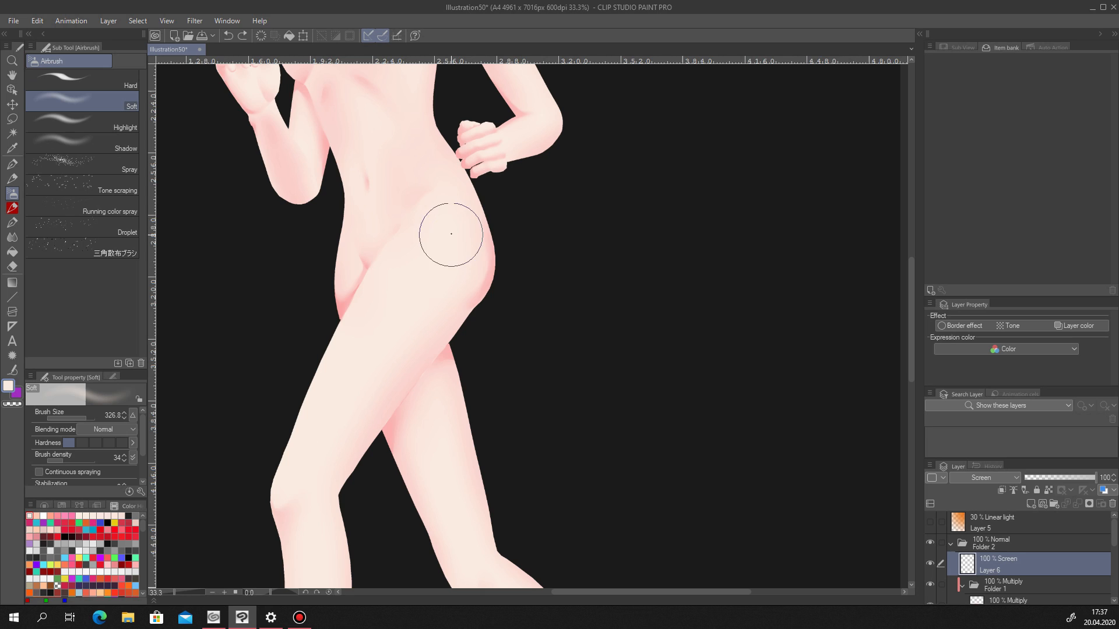
Lasso the front thigh from hip to knee, airbrush a soft highlight inside it at size 326.8, and deselect.
{"action": "key", "text": "m"}
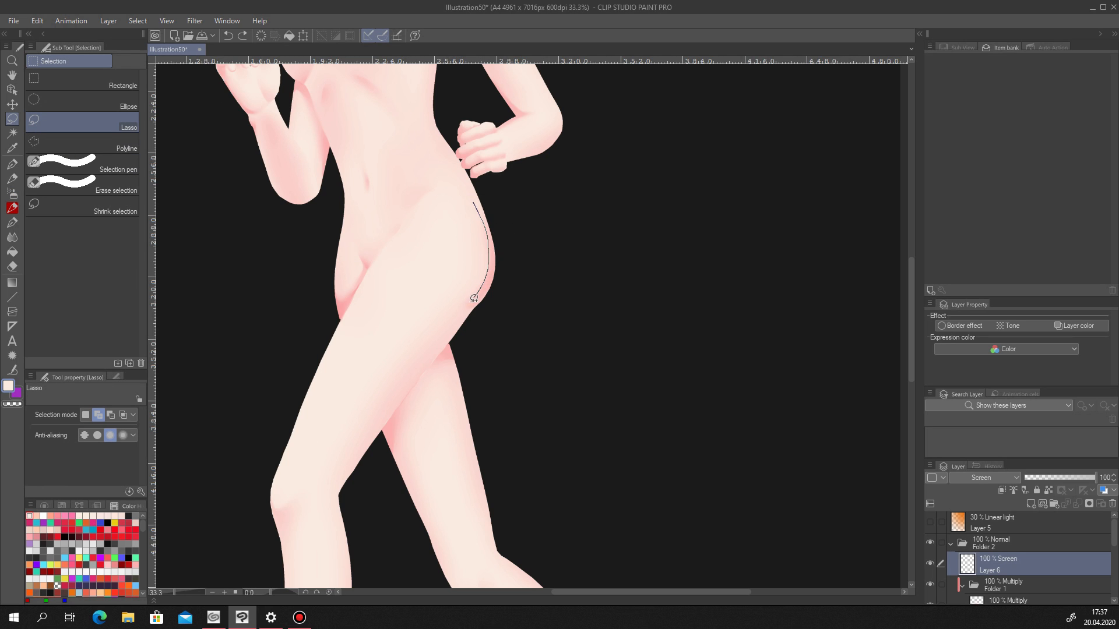
{"action": "left_click_drag", "start_coordinate": [378, 270], "coordinate": [466, 197]}
{"action": "key", "text": "b"}
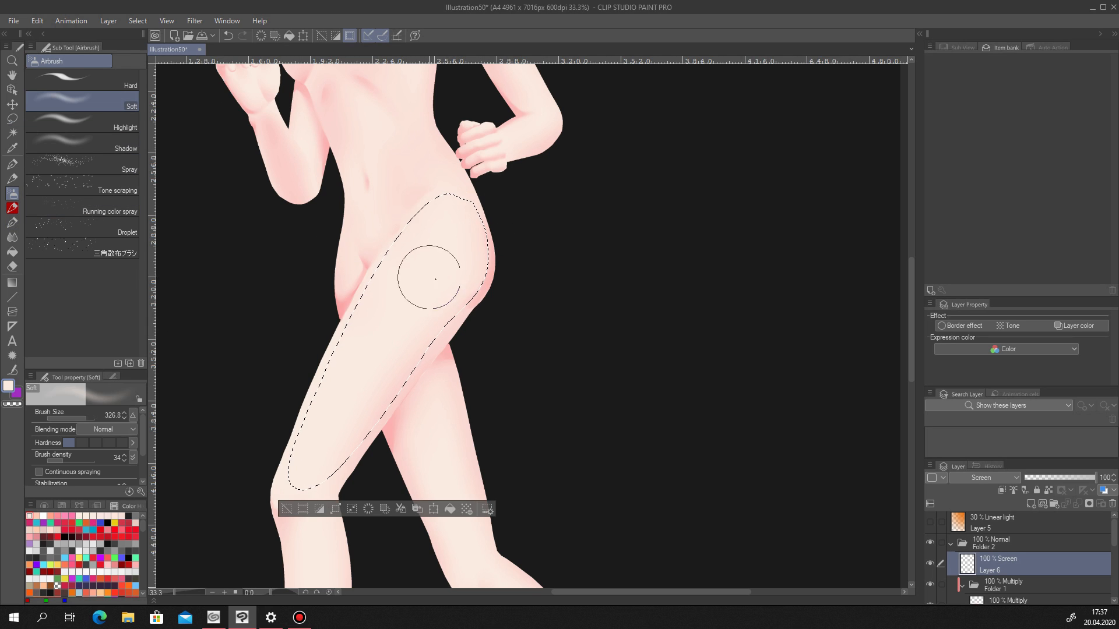
{"action": "left_click", "coordinate": [286, 509]}
{"action": "scroll", "coordinate": [469, 299], "scroll_direction": "down", "scroll_amount": 5}
{"action": "scroll", "coordinate": [489, 269], "scroll_direction": "up", "scroll_amount": 5}
{"action": "scroll", "coordinate": [475, 282], "scroll_direction": "down", "scroll_amount": 5}
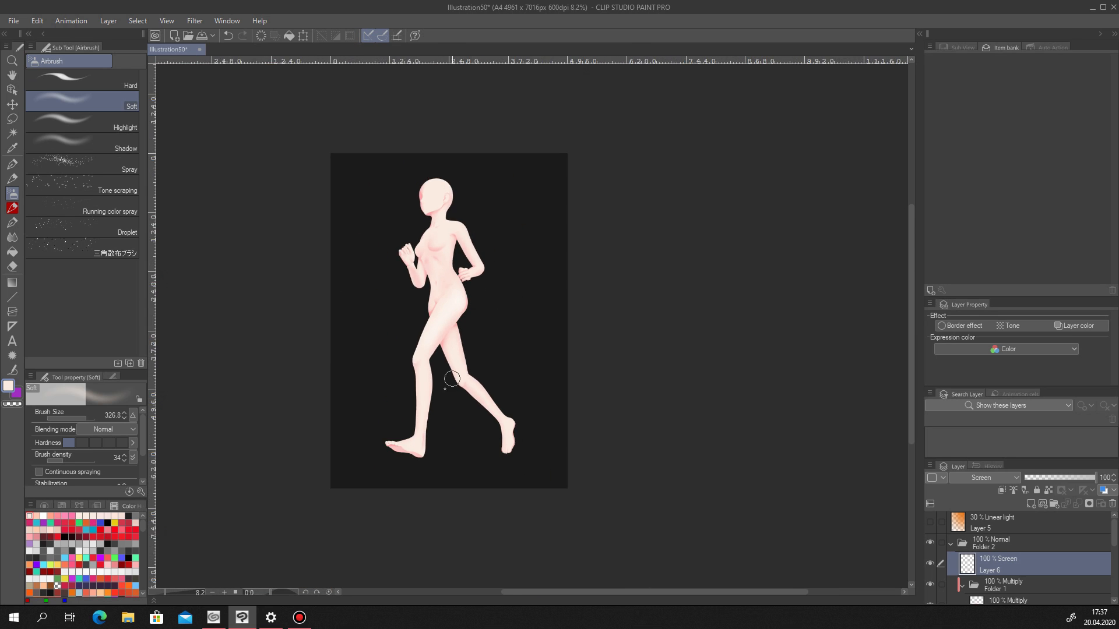
Airbrush soft highlights along the front shin and the rear thigh and calf, redoing strokes at brush size 227.5.
{"action": "scroll", "coordinate": [428, 451], "scroll_direction": "up", "scroll_amount": 3}
{"action": "left_click_drag", "start_coordinate": [404, 299], "coordinate": [412, 441]}
{"action": "key", "text": "ctrl+z"}
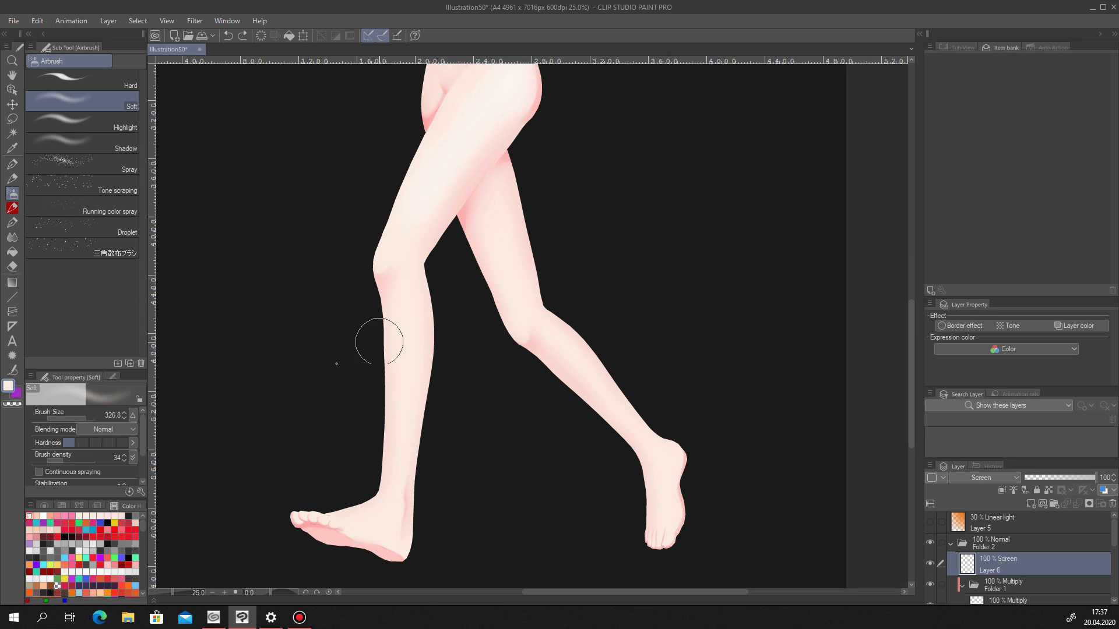
{"action": "left_click_drag", "start_coordinate": [504, 236], "coordinate": [522, 310]}
{"action": "left_click_drag", "start_coordinate": [413, 290], "coordinate": [427, 437]}
{"action": "key", "text": "ctrl+z"}
{"action": "left_click_drag", "start_coordinate": [568, 330], "coordinate": [643, 432]}
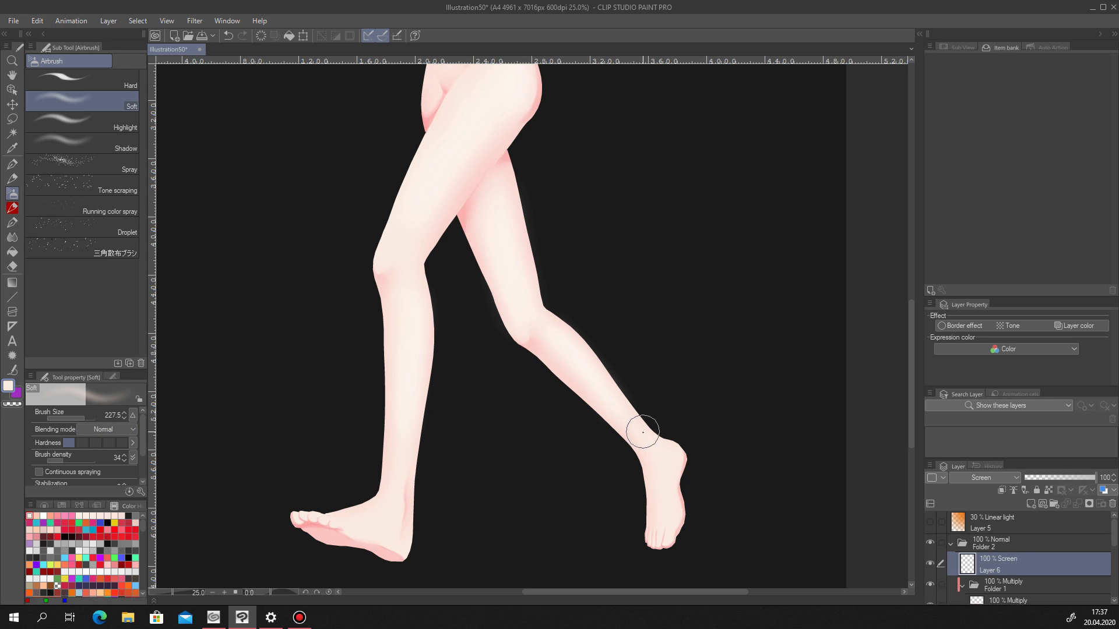
Clip Layer 6 to the layer below so the highlights stay inside the figure.
{"action": "left_click", "coordinate": [1001, 491]}
{"action": "left_click", "coordinate": [1001, 492]}
{"action": "left_click", "coordinate": [1001, 492]}
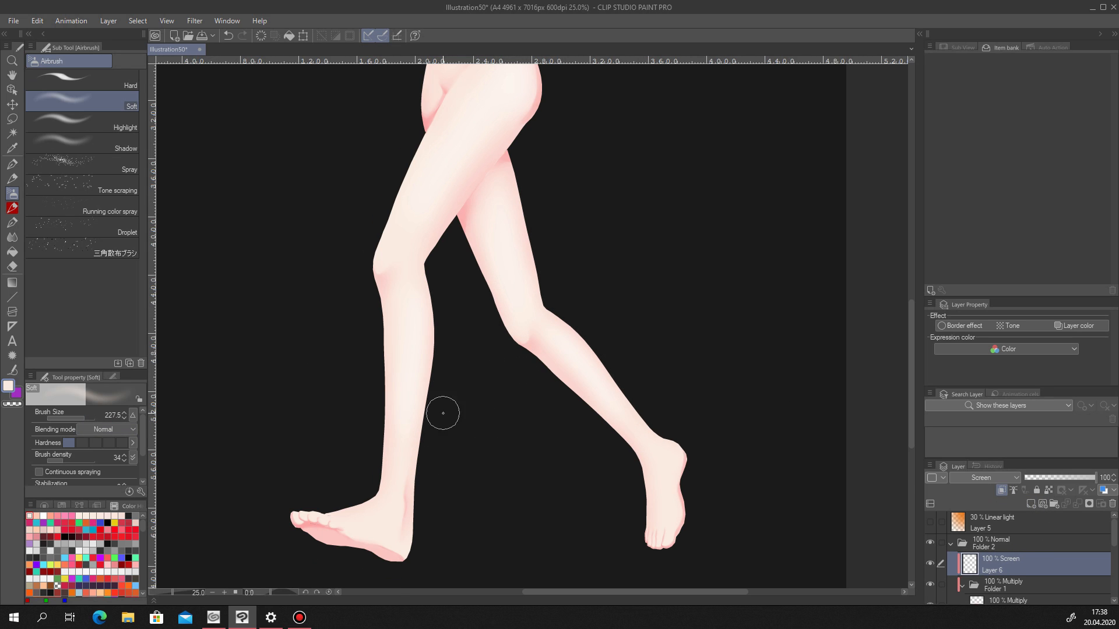
{"action": "left_click_drag", "start_coordinate": [433, 406], "coordinate": [542, 404]}
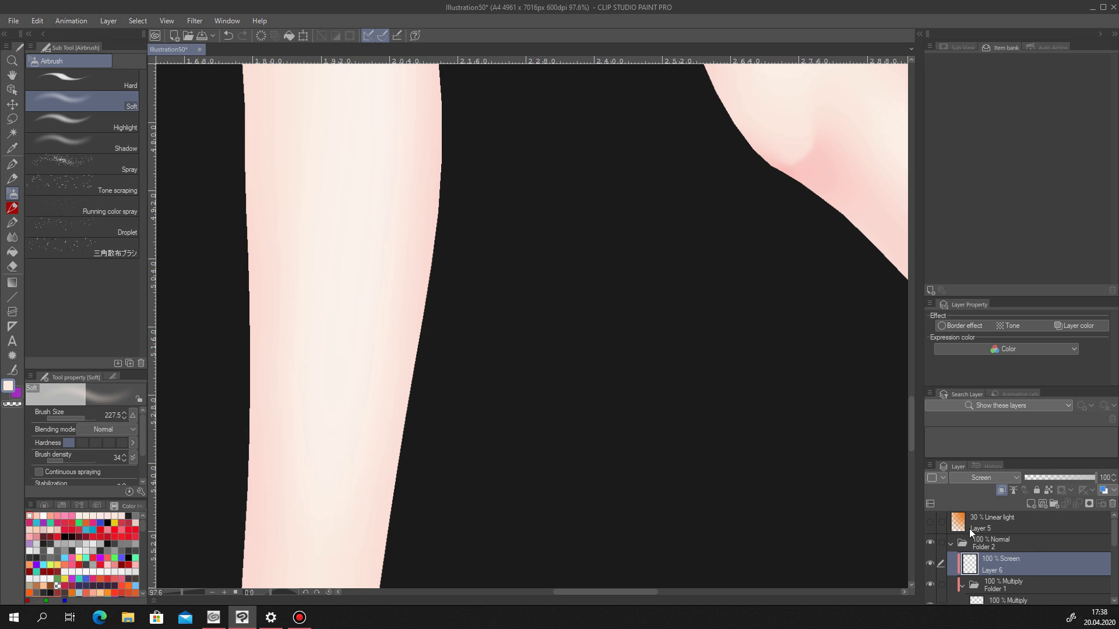
Airbrush a pale highlight over the near shoulder and upper arm with a brush size of 289.6.
{"action": "scroll", "coordinate": [963, 536], "scroll_direction": "down", "scroll_amount": 1}
{"action": "left_click_drag", "start_coordinate": [361, 373], "coordinate": [303, 373]}
{"action": "mouse_move", "coordinate": [403, 188]}
{"action": "left_mouse_down"}
{"action": "mouse_move", "coordinate": [449, 173]}
{"action": "mouse_move", "coordinate": [382, 133]}
{"action": "mouse_move", "coordinate": [407, 132]}
{"action": "mouse_move", "coordinate": [422, 227]}
{"action": "mouse_move", "coordinate": [434, 233]}
{"action": "left_mouse_up"}
{"action": "key", "text": "ctrl+z"}
{"action": "key", "text": "ctrl+z"}
{"action": "left_click", "coordinate": [87, 418]}
{"action": "mouse_move", "coordinate": [361, 179]}
{"action": "left_mouse_down"}
{"action": "mouse_move", "coordinate": [427, 225]}
{"action": "mouse_move", "coordinate": [452, 311]}
{"action": "mouse_move", "coordinate": [549, 474]}
{"action": "left_mouse_up"}
{"action": "mouse_move", "coordinate": [517, 368]}
{"action": "left_mouse_down"}
{"action": "mouse_move", "coordinate": [485, 390]}
{"action": "mouse_move", "coordinate": [489, 354]}
{"action": "left_mouse_up"}
{"action": "mouse_move", "coordinate": [393, 347]}
{"action": "left_mouse_down"}
{"action": "mouse_move", "coordinate": [427, 379]}
{"action": "mouse_move", "coordinate": [397, 373]}
{"action": "mouse_move", "coordinate": [432, 380]}
{"action": "left_mouse_up"}
{"action": "key", "text": "ctrl+z"}
{"action": "scroll", "coordinate": [430, 365], "scroll_direction": "down", "scroll_amount": 6}
{"action": "scroll", "coordinate": [439, 376], "scroll_direction": "up", "scroll_amount": 10}
{"action": "key", "text": "ctrl+z"}
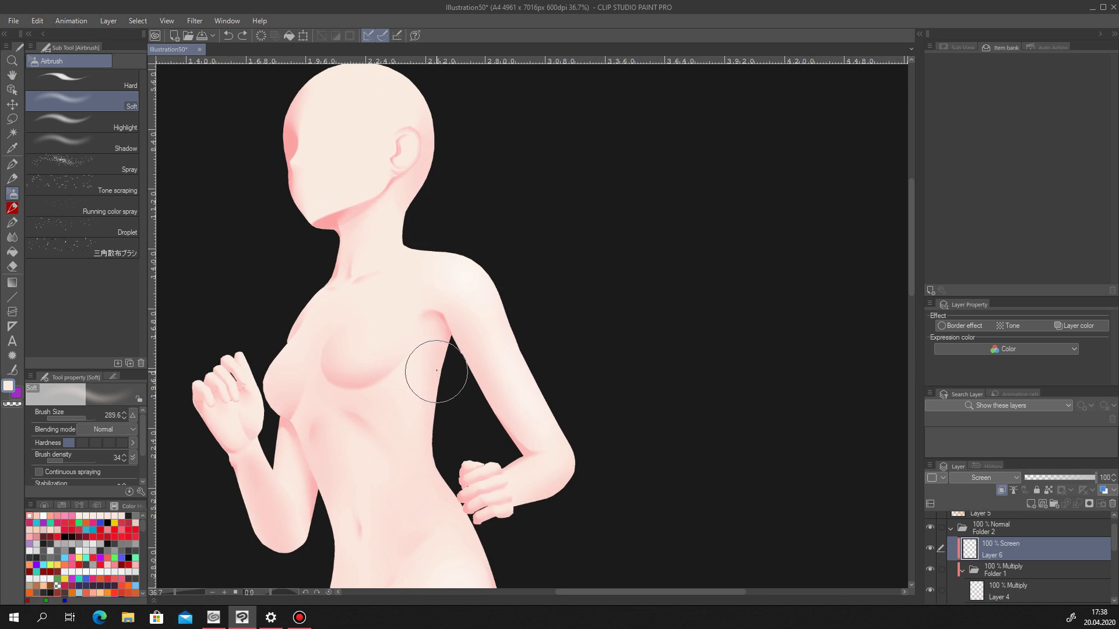
Airbrush soft highlights on both sides of the chest, starting with brush size 326.8.
{"action": "left_click", "coordinate": [88, 417]}
{"action": "scroll", "coordinate": [382, 358], "scroll_direction": "up", "scroll_amount": 5}
{"action": "left_click", "coordinate": [87, 418]}
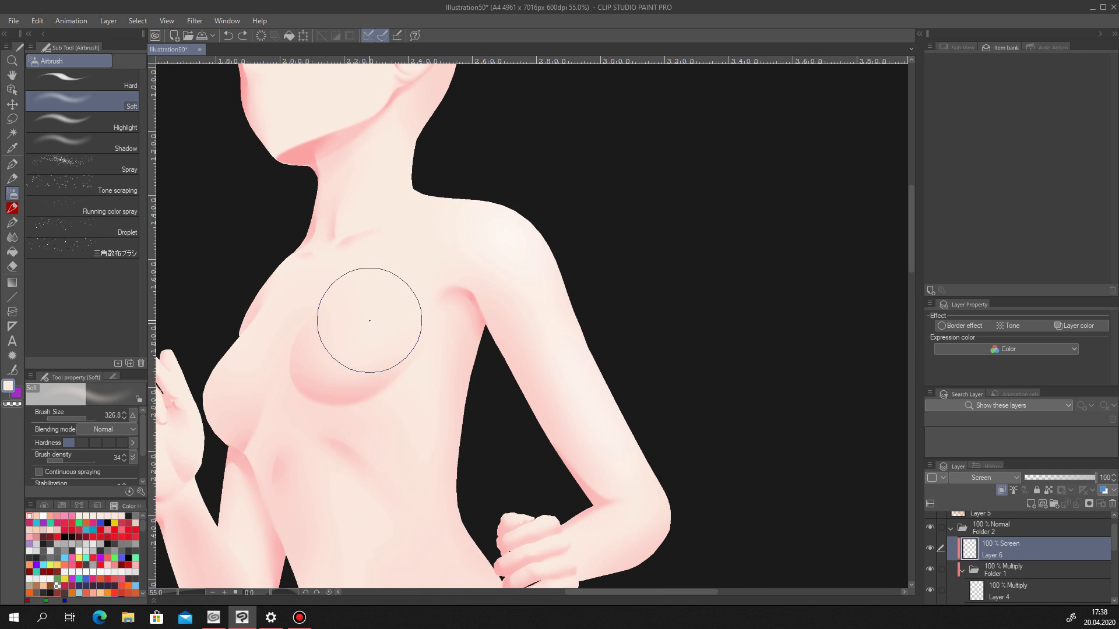
{"action": "left_click_drag", "start_coordinate": [372, 319], "coordinate": [371, 348]}
{"action": "left_click_drag", "start_coordinate": [241, 364], "coordinate": [222, 419]}
{"action": "key", "text": "ctrl+z"}
{"action": "key", "text": "ctrl+z"}
{"action": "mouse_move", "coordinate": [249, 352]}
{"action": "left_mouse_down"}
{"action": "mouse_move", "coordinate": [255, 411]}
{"action": "mouse_move", "coordinate": [232, 403]}
{"action": "left_mouse_up"}
{"action": "scroll", "coordinate": [300, 336], "scroll_direction": "down", "scroll_amount": 3}
{"action": "scroll", "coordinate": [282, 415], "scroll_direction": "up", "scroll_amount": 3}
Reduce the airbrush size to 110.2 and show the black line art layer below Female 6.8.
{"action": "left_click", "coordinate": [82, 417]}
{"action": "left_click_drag", "start_coordinate": [1112, 546], "coordinate": [1112, 571]}
{"action": "left_click", "coordinate": [930, 583]}
{"action": "left_click", "coordinate": [931, 584]}
{"action": "left_click", "coordinate": [929, 599]}
Airbrush a narrow highlight on the raised arm's forearm, undoing the extra stroke.
{"action": "left_click_drag", "start_coordinate": [246, 335], "coordinate": [306, 438]}
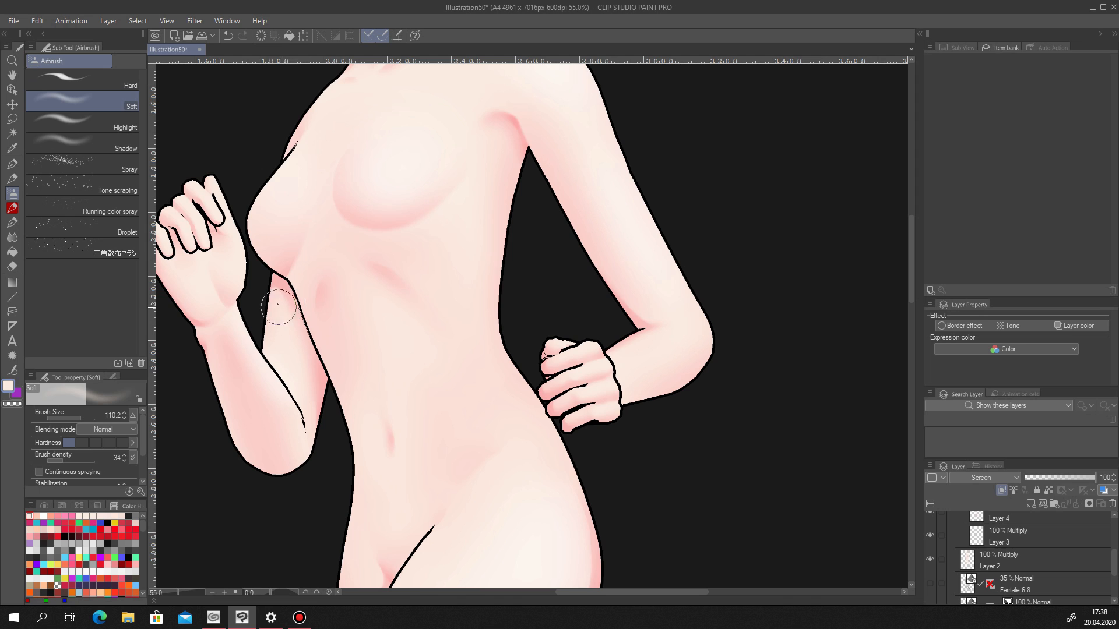
{"action": "mouse_move", "coordinate": [216, 366]}
{"action": "left_mouse_down"}
{"action": "mouse_move", "coordinate": [211, 388]}
{"action": "mouse_move", "coordinate": [220, 420]}
{"action": "left_mouse_up"}
{"action": "key", "text": "ctrl+z"}
{"action": "scroll", "coordinate": [315, 343], "scroll_direction": "down", "scroll_amount": 6}
{"action": "scroll", "coordinate": [373, 495], "scroll_direction": "up", "scroll_amount": 5}
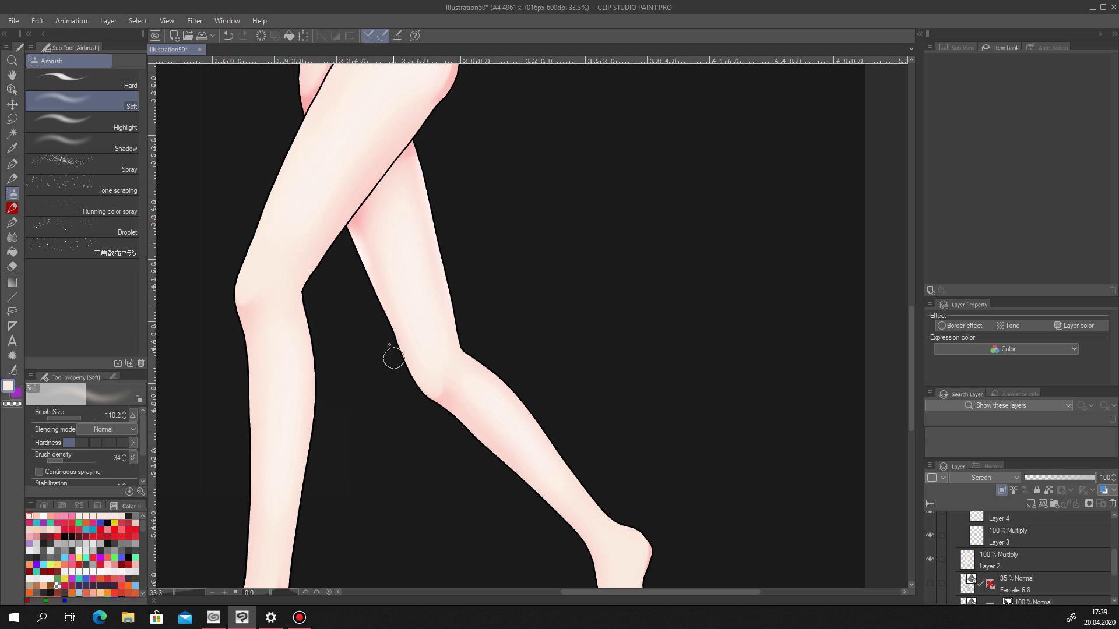
Airbrush a highlight down the rear thigh below the front leg, adjusting the brush size to 124.3.
{"action": "scroll", "coordinate": [396, 363], "scroll_direction": "down", "scroll_amount": 5}
{"action": "scroll", "coordinate": [391, 334], "scroll_direction": "up", "scroll_amount": 5}
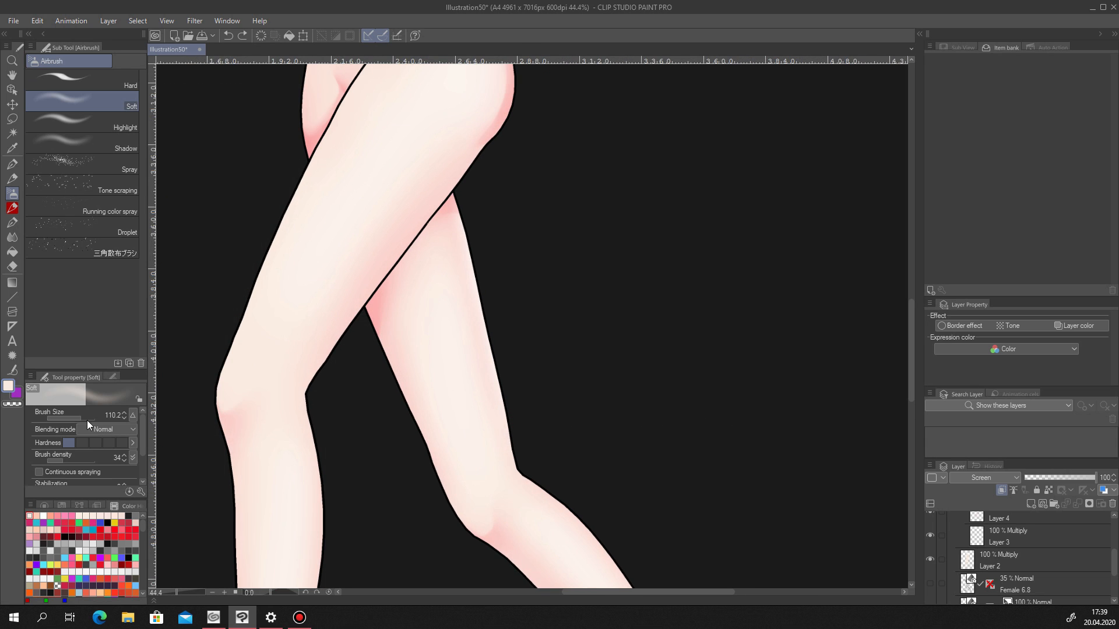
{"action": "left_click_drag", "start_coordinate": [370, 317], "coordinate": [423, 455]}
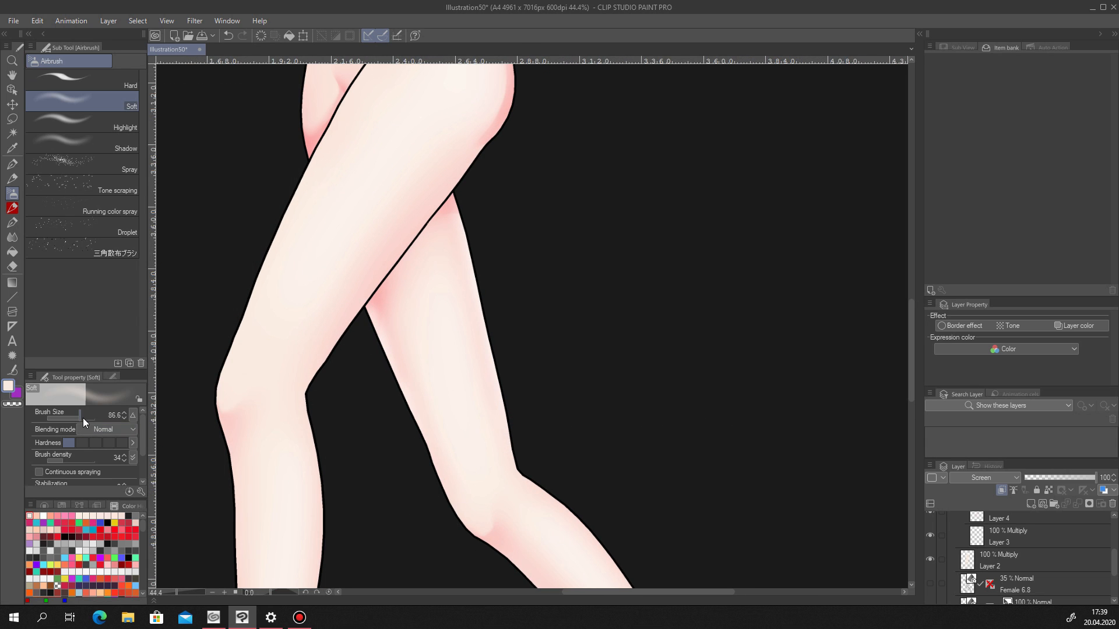
{"action": "scroll", "coordinate": [482, 527], "scroll_direction": "down", "scroll_amount": 4}
{"action": "scroll", "coordinate": [400, 445], "scroll_direction": "up", "scroll_amount": 4}
{"action": "scroll", "coordinate": [400, 392], "scroll_direction": "down", "scroll_amount": 4}
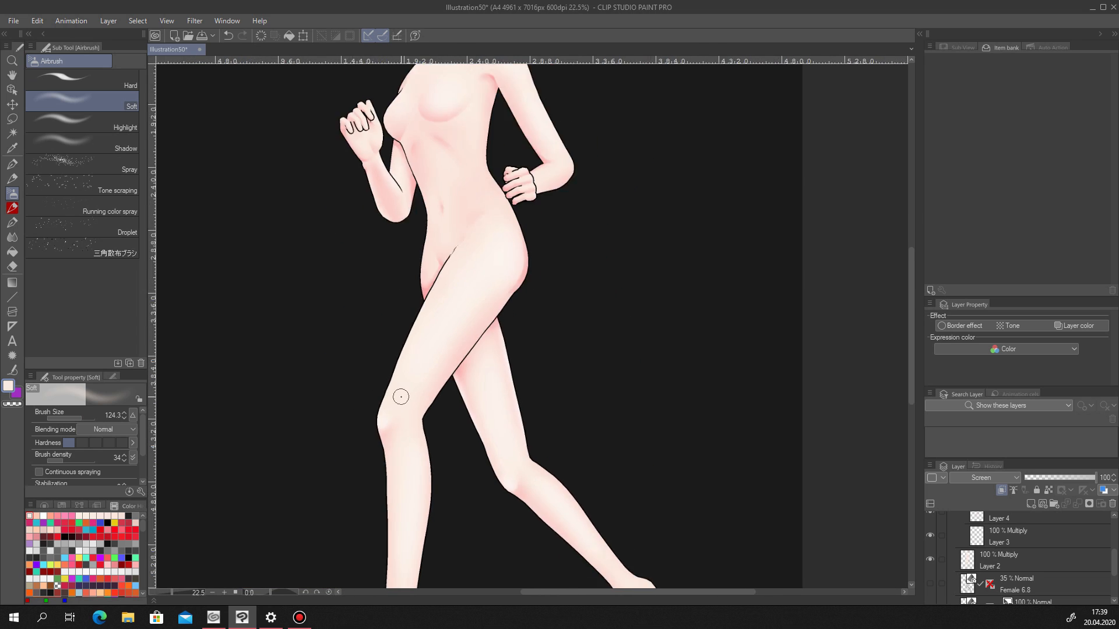
Lasso a patch on the front foot's ankle, airbrush a highlight inside it at size 124.3, and deselect.
{"action": "scroll", "coordinate": [365, 449], "scroll_direction": "up", "scroll_amount": 5}
{"action": "key", "text": "m"}
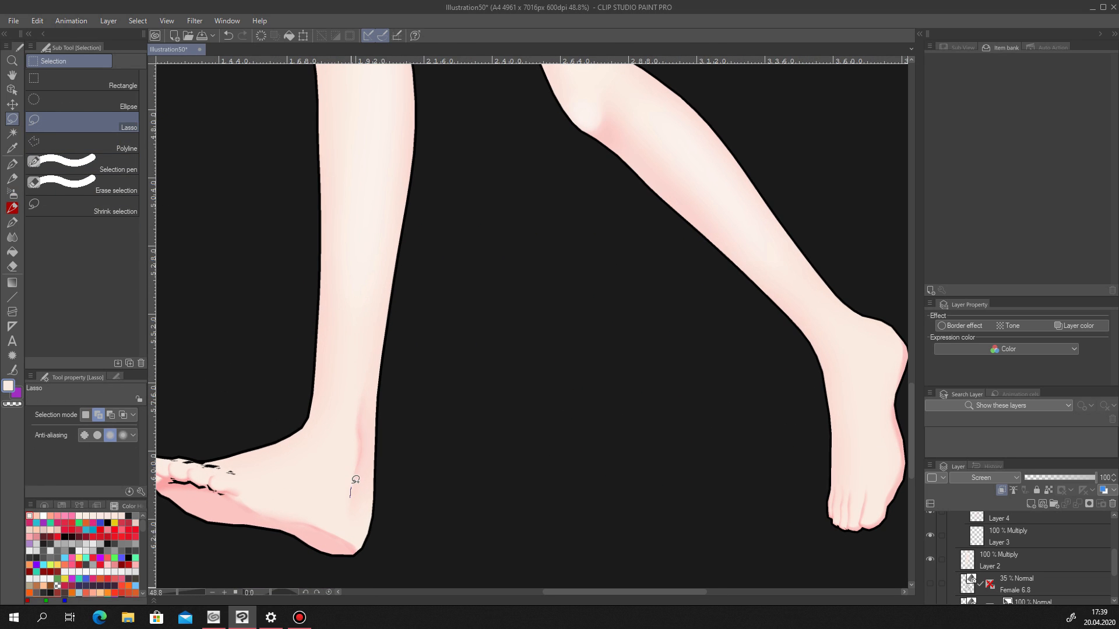
{"action": "left_click_drag", "start_coordinate": [362, 419], "coordinate": [345, 496]}
{"action": "key", "text": "b"}
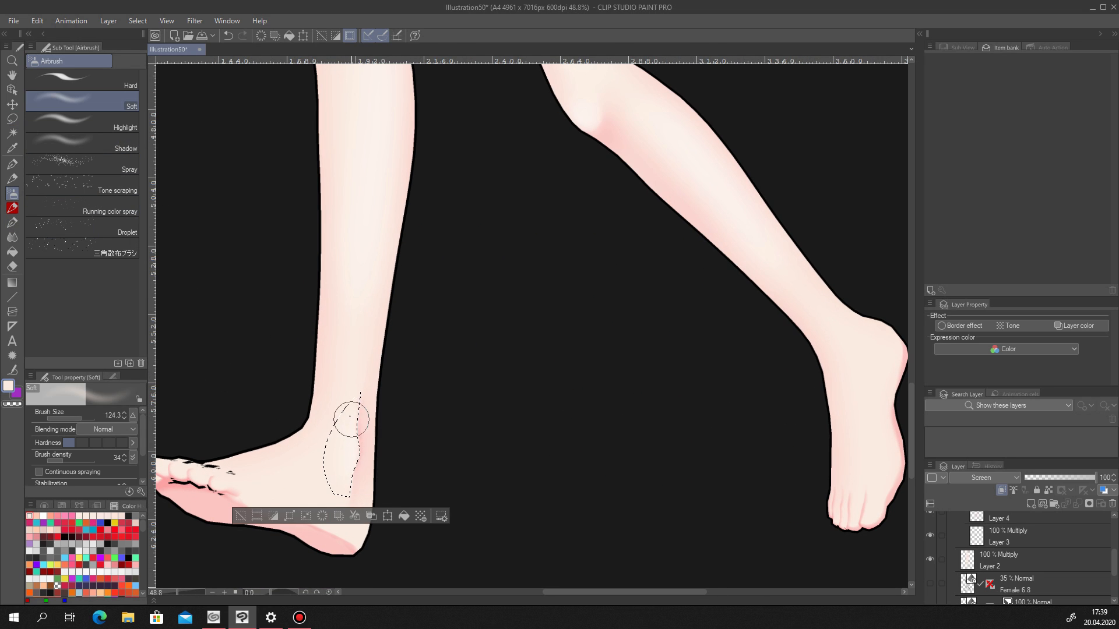
{"action": "left_click", "coordinate": [244, 515]}
{"action": "scroll", "coordinate": [402, 427], "scroll_direction": "down", "scroll_amount": 4}
Lasso the rear foot's heel, replacing the first selection, airbrush a highlight inside it, and deselect.
{"action": "scroll", "coordinate": [500, 388], "scroll_direction": "up", "scroll_amount": 4}
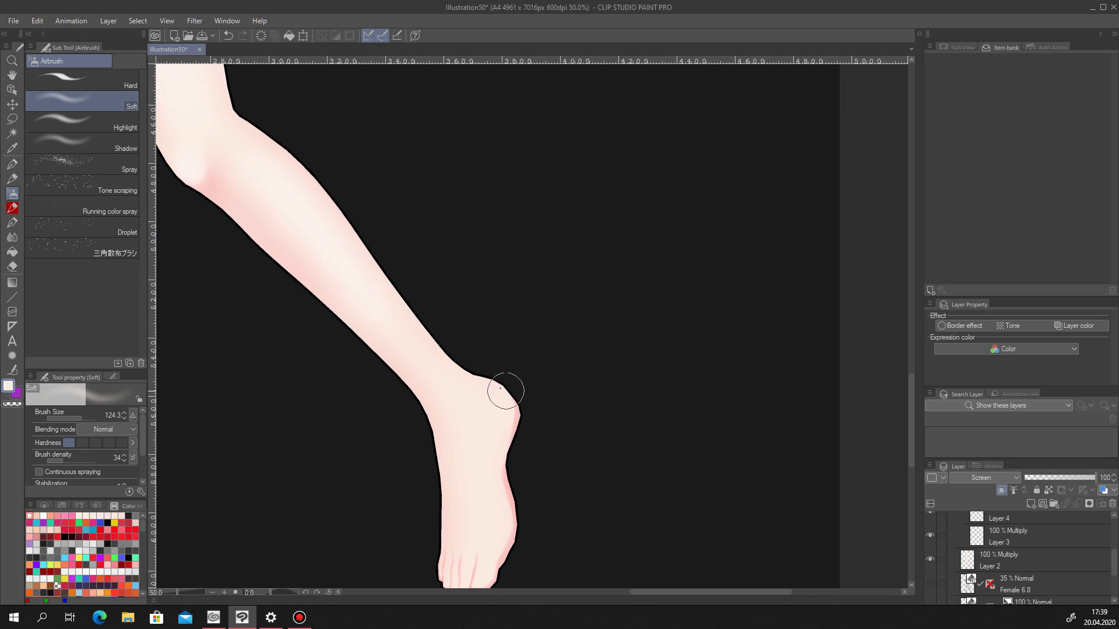
{"action": "left_click", "coordinate": [12, 120]}
{"action": "left_click_drag", "start_coordinate": [490, 388], "coordinate": [494, 400]}
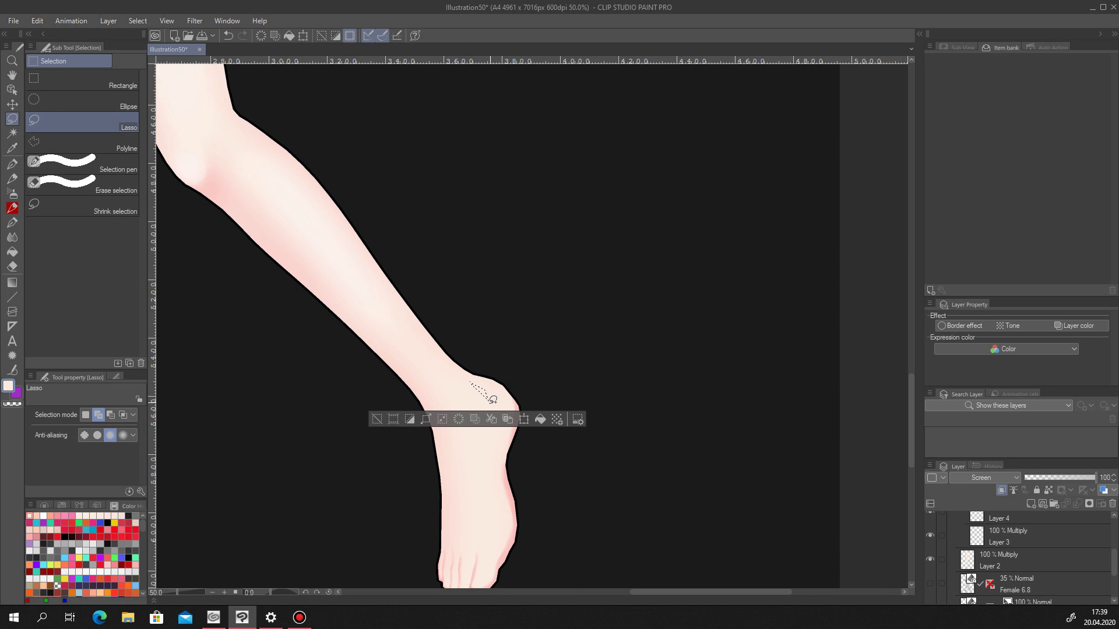
{"action": "left_click", "coordinate": [378, 419]}
{"action": "mouse_move", "coordinate": [472, 355]}
{"action": "left_mouse_down"}
{"action": "mouse_move", "coordinate": [467, 379]}
{"action": "mouse_move", "coordinate": [487, 389]}
{"action": "left_mouse_up"}
{"action": "left_click", "coordinate": [12, 194]}
{"action": "left_click", "coordinate": [371, 456]}
{"action": "scroll", "coordinate": [491, 452], "scroll_direction": "down", "scroll_amount": 5}
{"action": "scroll", "coordinate": [491, 453], "scroll_direction": "down", "scroll_amount": 2}
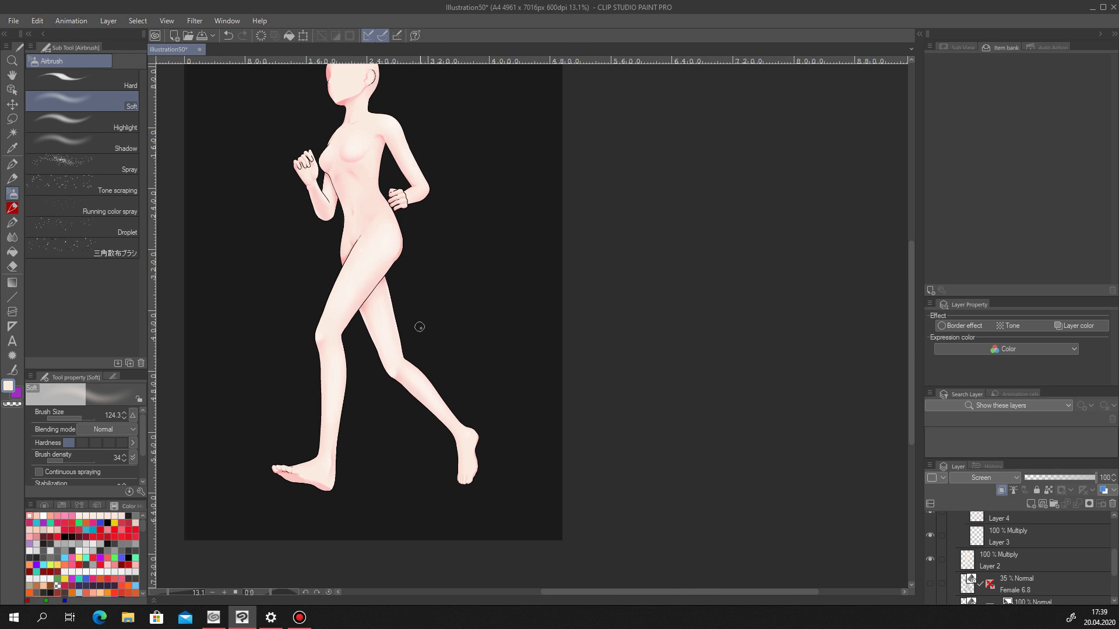
Airbrush soft highlights on the torso with a brush size of 158.3.
{"action": "scroll", "coordinate": [465, 457], "scroll_direction": "up", "scroll_amount": 4}
{"action": "scroll", "coordinate": [364, 385], "scroll_direction": "up", "scroll_amount": 1}
{"action": "left_click_drag", "start_coordinate": [344, 76], "coordinate": [392, 397]}
{"action": "scroll", "coordinate": [392, 397], "scroll_direction": "down", "scroll_amount": 1}
{"action": "left_click_drag", "start_coordinate": [382, 324], "coordinate": [395, 360]}
{"action": "scroll", "coordinate": [395, 360], "scroll_direction": "up", "scroll_amount": 1}
Try the Add, Add (Glow), Screen, Soft light and Hard light blending modes on the highlight layer.
{"action": "left_click", "coordinate": [981, 477]}
{"action": "left_click", "coordinate": [956, 278]}
{"action": "left_click", "coordinate": [981, 478]}
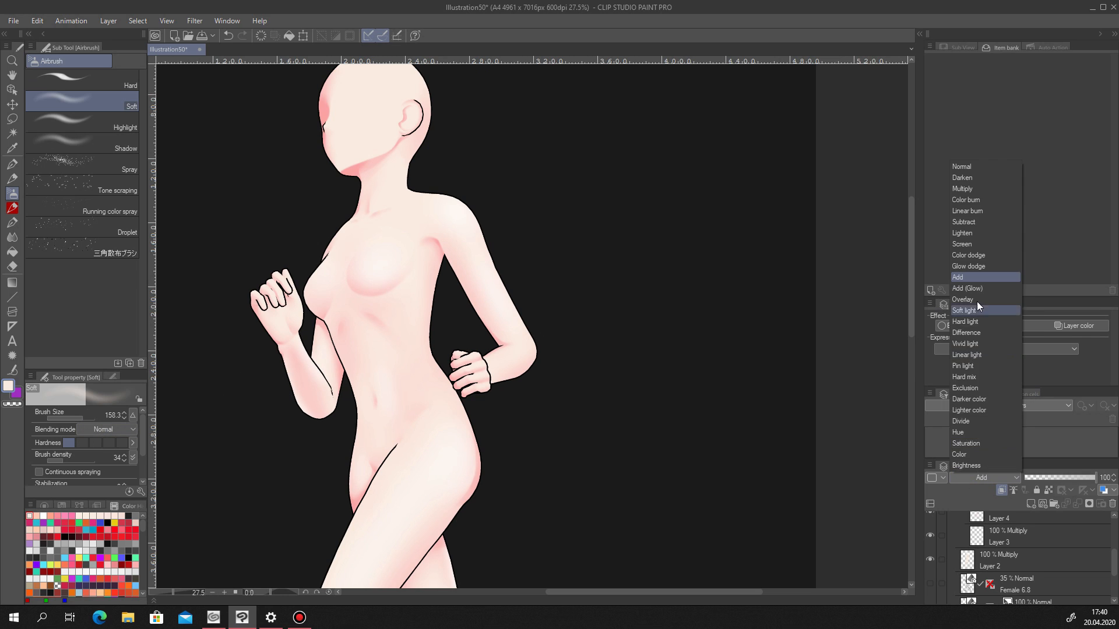
{"action": "left_click", "coordinate": [969, 288]}
{"action": "left_click", "coordinate": [981, 477]}
{"action": "left_click", "coordinate": [968, 244]}
{"action": "left_click", "coordinate": [981, 477]}
{"action": "left_click", "coordinate": [971, 310]}
{"action": "left_click", "coordinate": [981, 477]}
{"action": "left_click", "coordinate": [967, 323]}
Compare the Add (Glow), Glow dodge and Color dodge blending modes on the highlight layer, and return it to Screen.
{"action": "left_click", "coordinate": [981, 477]}
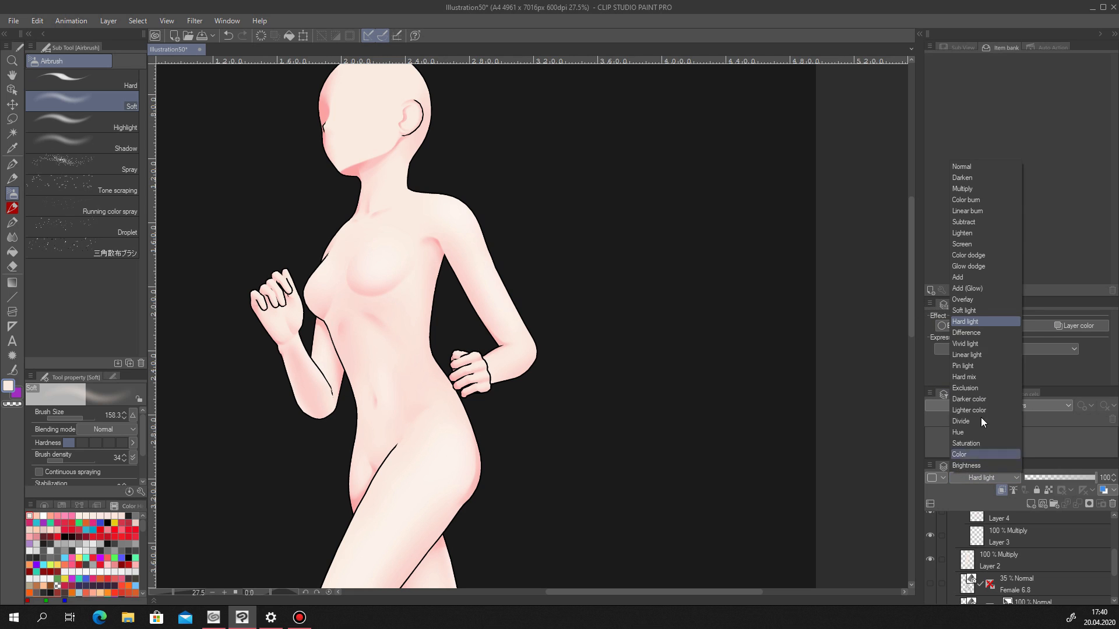
{"action": "left_click", "coordinate": [973, 290]}
{"action": "left_click", "coordinate": [979, 477]}
{"action": "left_click", "coordinate": [968, 267]}
{"action": "left_click", "coordinate": [981, 477]}
{"action": "left_click", "coordinate": [970, 256]}
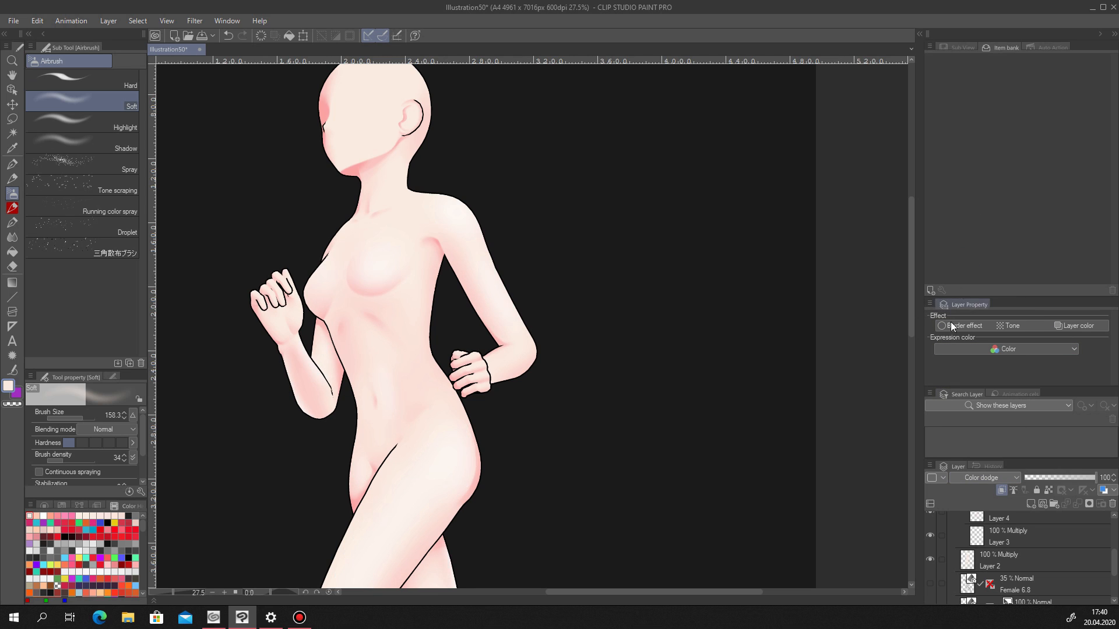
{"action": "scroll", "coordinate": [568, 330], "scroll_direction": "down", "scroll_amount": 2}
{"action": "left_click", "coordinate": [981, 478]}
{"action": "left_click", "coordinate": [973, 244]}
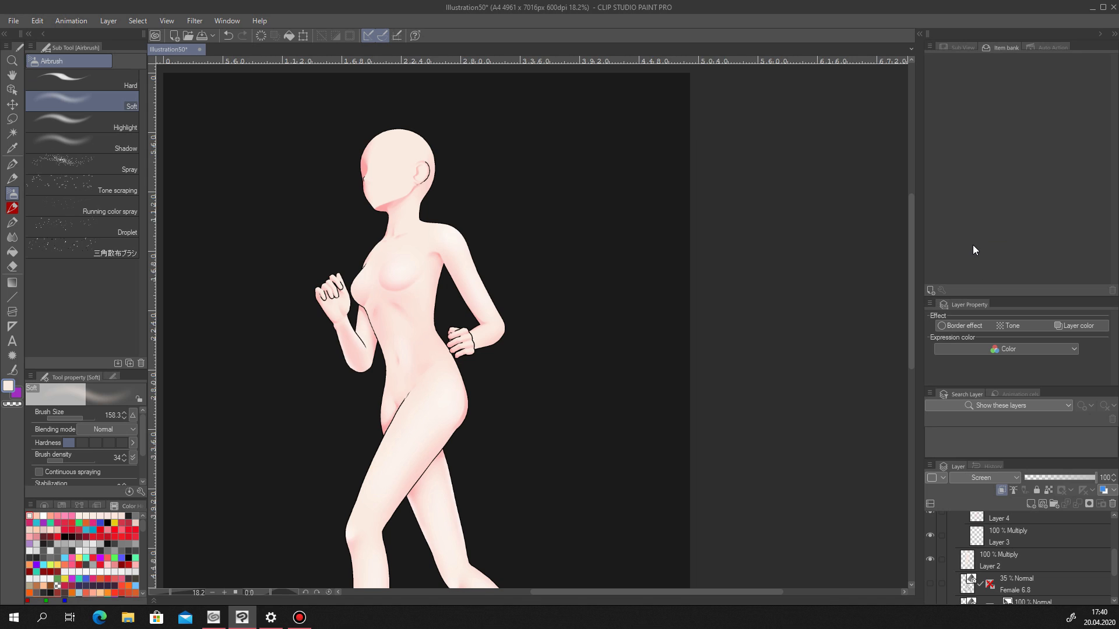
Undo the last airbrush stroke, choose white as the drawing colour, and airbrush upper-body highlights with a brush size of 326.8.
{"action": "scroll", "coordinate": [512, 324], "scroll_direction": "up", "scroll_amount": 2}
{"action": "key", "text": "ctrl+z"}
{"action": "left_click", "coordinate": [45, 506]}
{"action": "mouse_move", "coordinate": [455, 233]}
{"action": "left_mouse_down"}
{"action": "mouse_move", "coordinate": [377, 112]}
{"action": "mouse_move", "coordinate": [447, 196]}
{"action": "left_mouse_up"}
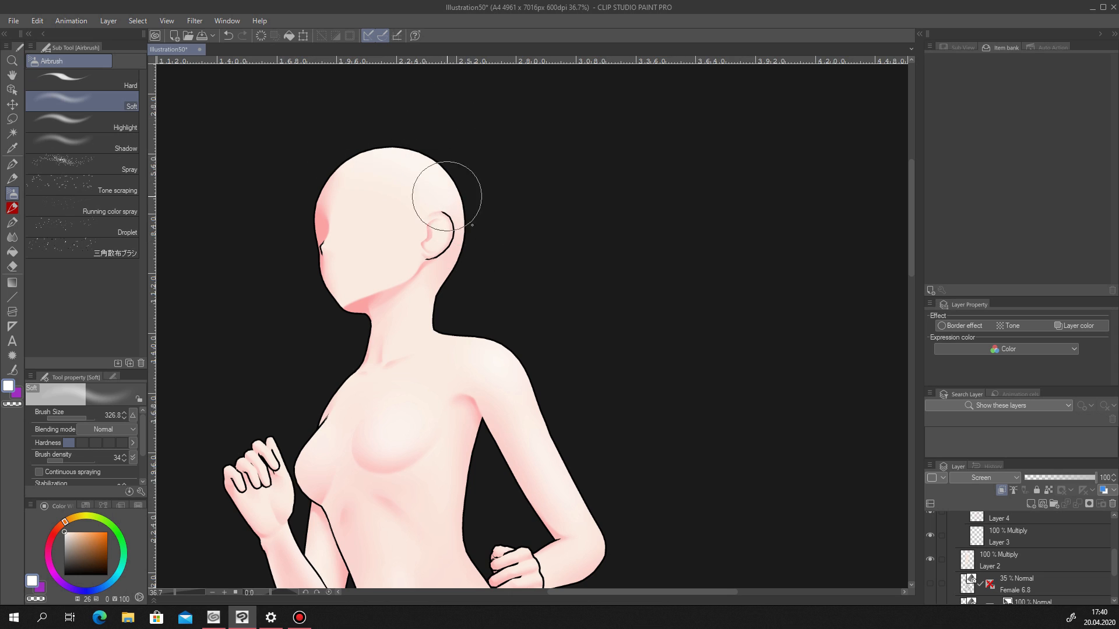
{"action": "scroll", "coordinate": [446, 303], "scroll_direction": "down", "scroll_amount": 3}
{"action": "scroll", "coordinate": [451, 323], "scroll_direction": "up", "scroll_amount": 5}
{"action": "scroll", "coordinate": [408, 335], "scroll_direction": "down", "scroll_amount": 7}
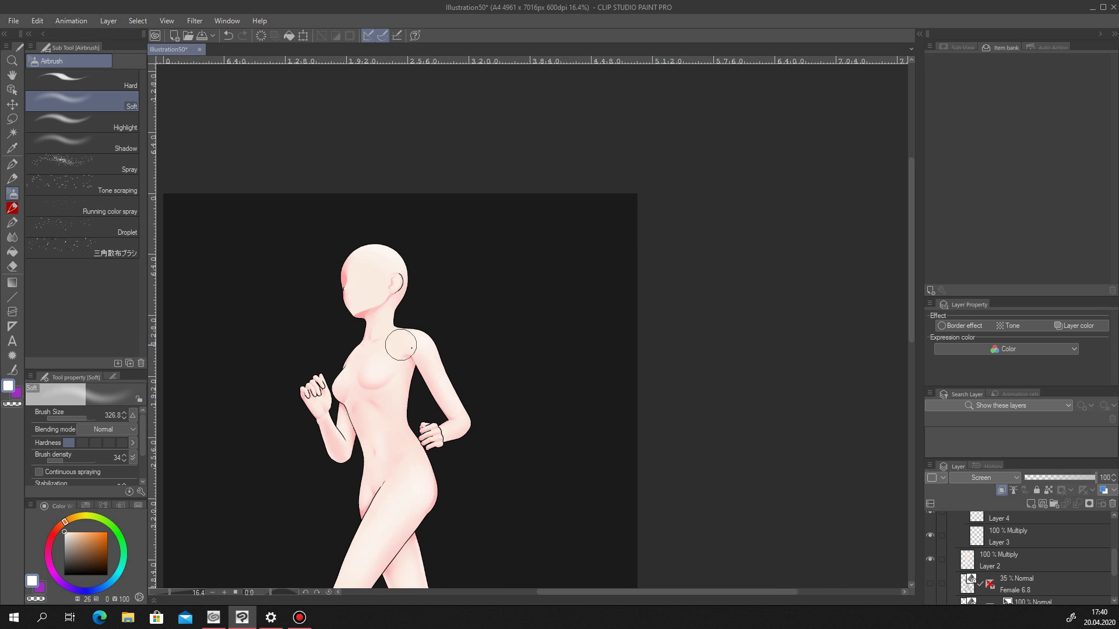
{"action": "scroll", "coordinate": [404, 345], "scroll_direction": "up", "scroll_amount": 4}
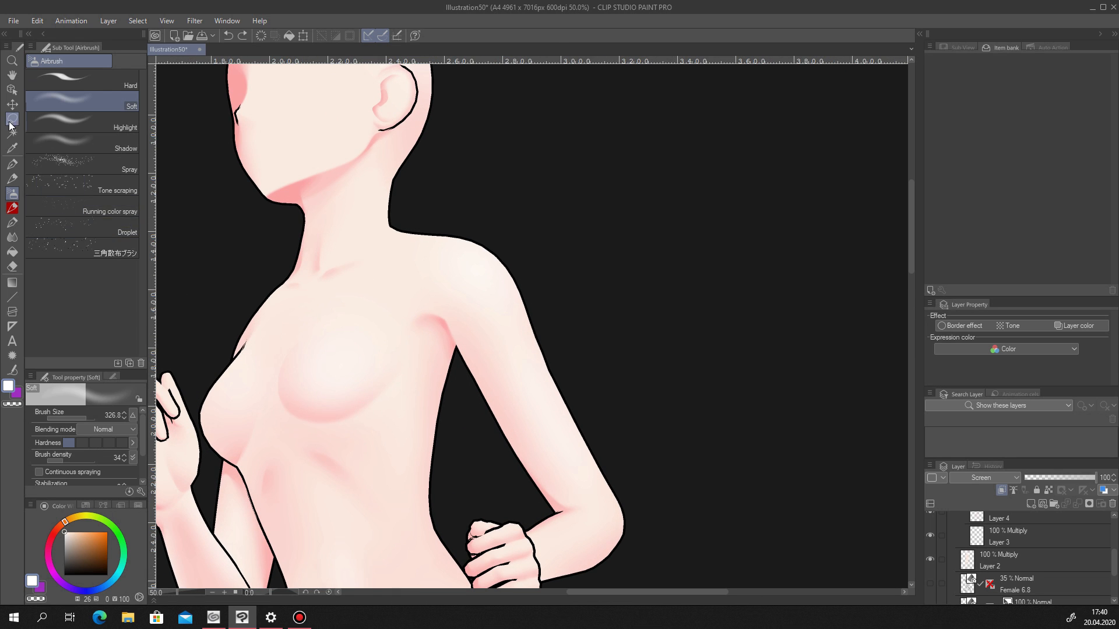
Try to fill a lassoed rounded patch on the chest with white, and undo the attempt.
{"action": "left_click", "coordinate": [11, 120]}
{"action": "scroll", "coordinate": [292, 464], "scroll_direction": "up", "scroll_amount": 4}
{"action": "mouse_move", "coordinate": [268, 496]}
{"action": "left_mouse_down"}
{"action": "mouse_move", "coordinate": [501, 460]}
{"action": "mouse_move", "coordinate": [484, 495]}
{"action": "left_mouse_up"}
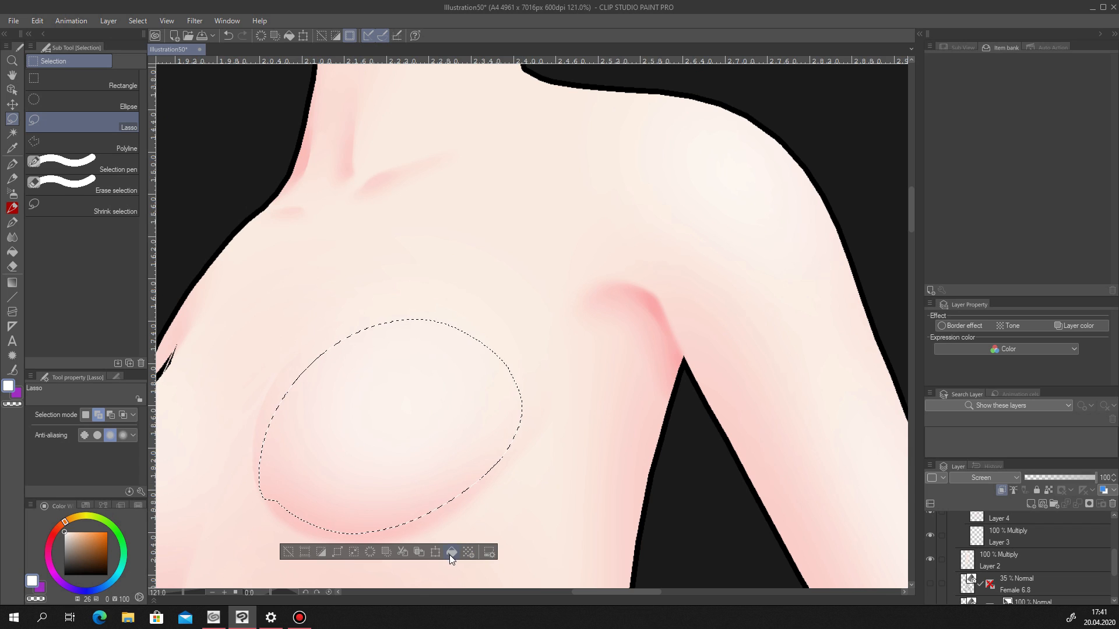
{"action": "left_click", "coordinate": [449, 554]}
{"action": "key", "text": "ctrl+d"}
{"action": "key", "text": "ctrl+z"}
{"action": "key", "text": "ctrl+z"}
{"action": "key", "text": "ctrl+z"}
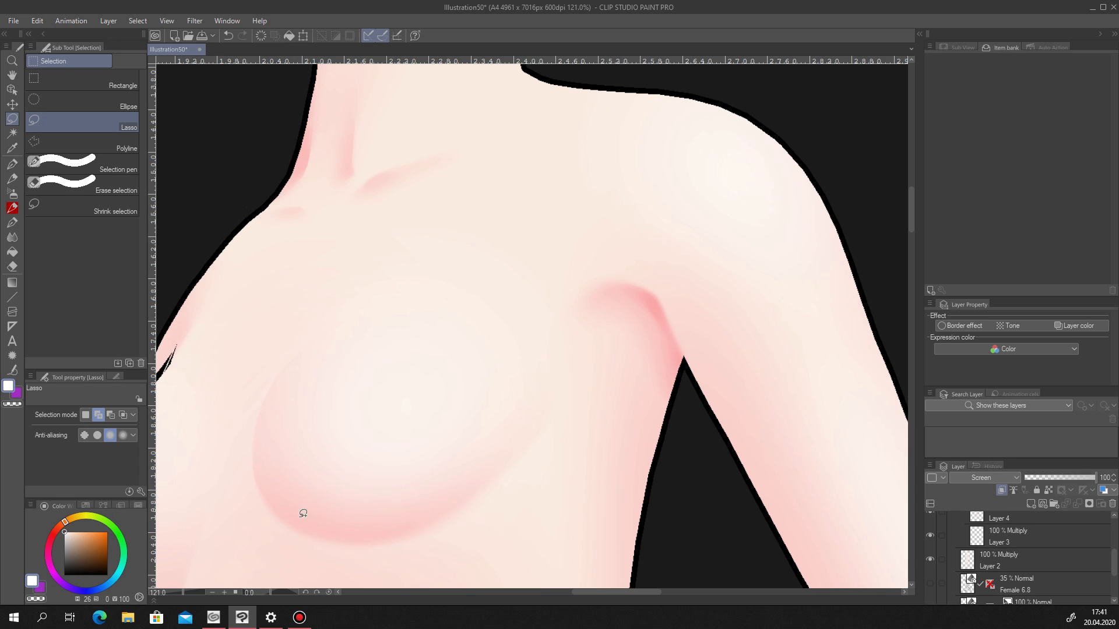
Lasso the rounded chest area again, airbrush a white highlight inside it, and deselect.
{"action": "mouse_move", "coordinate": [267, 490]}
{"action": "left_mouse_down"}
{"action": "mouse_move", "coordinate": [524, 400]}
{"action": "mouse_move", "coordinate": [466, 515]}
{"action": "left_mouse_up"}
{"action": "key", "text": "b"}
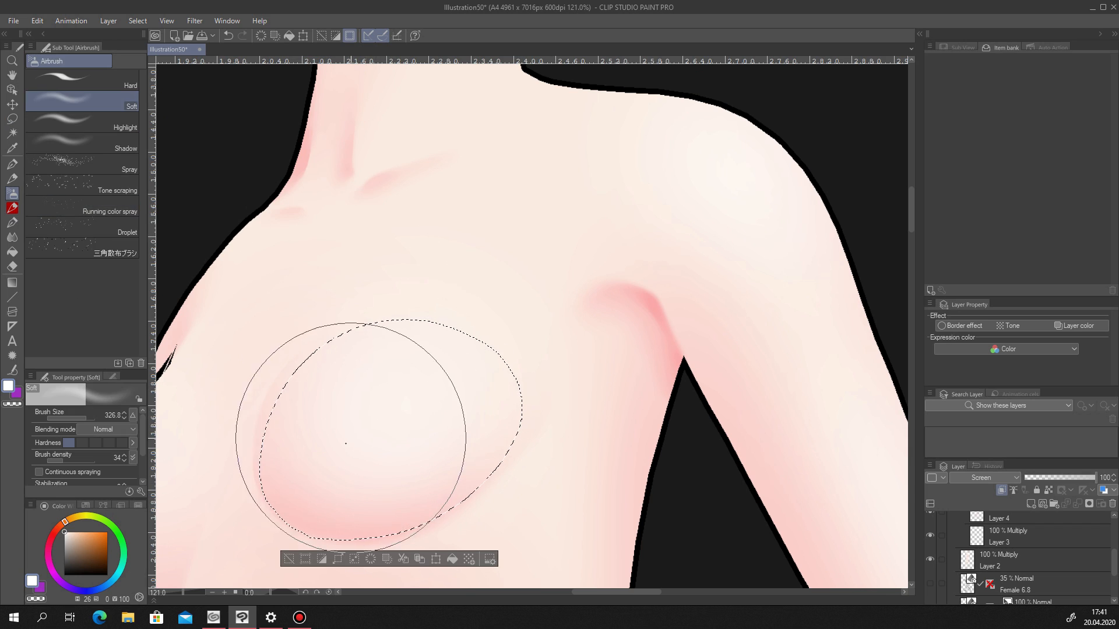
{"action": "key", "text": "ctrl+d"}
{"action": "scroll", "coordinate": [498, 368], "scroll_direction": "down", "scroll_amount": 5}
{"action": "scroll", "coordinate": [500, 367], "scroll_direction": "up", "scroll_amount": 2}
{"action": "scroll", "coordinate": [498, 366], "scroll_direction": "up", "scroll_amount": 2}
Try blurring the edges of the chest highlight with a brush size of 124.3, and undo the blur and the highlight.
{"action": "key", "text": "j"}
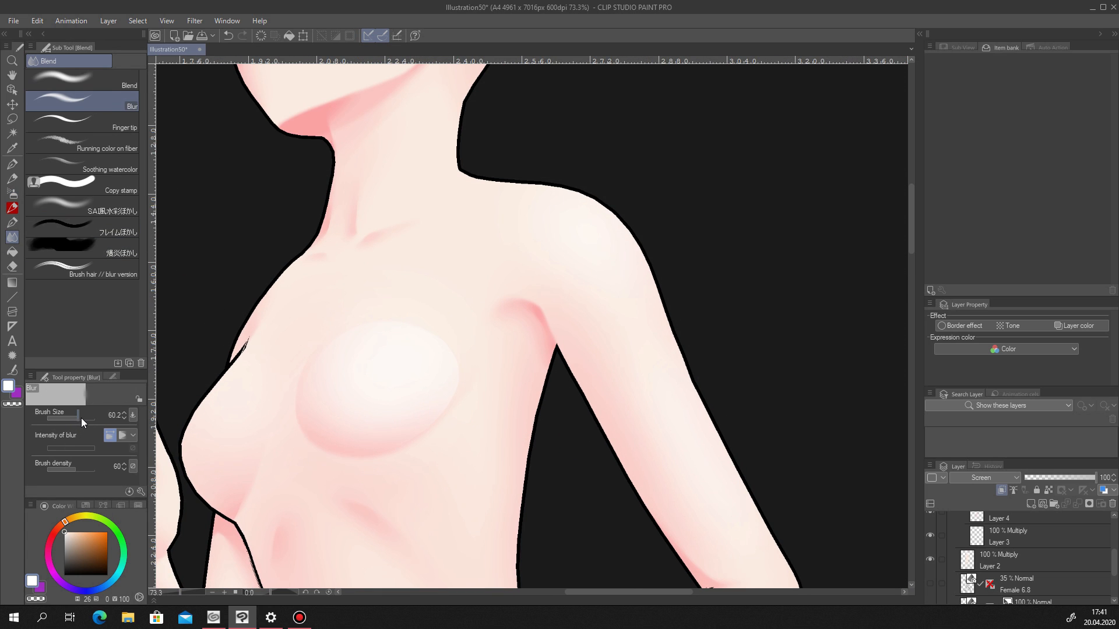
{"action": "scroll", "coordinate": [449, 337], "scroll_direction": "down", "scroll_amount": 5}
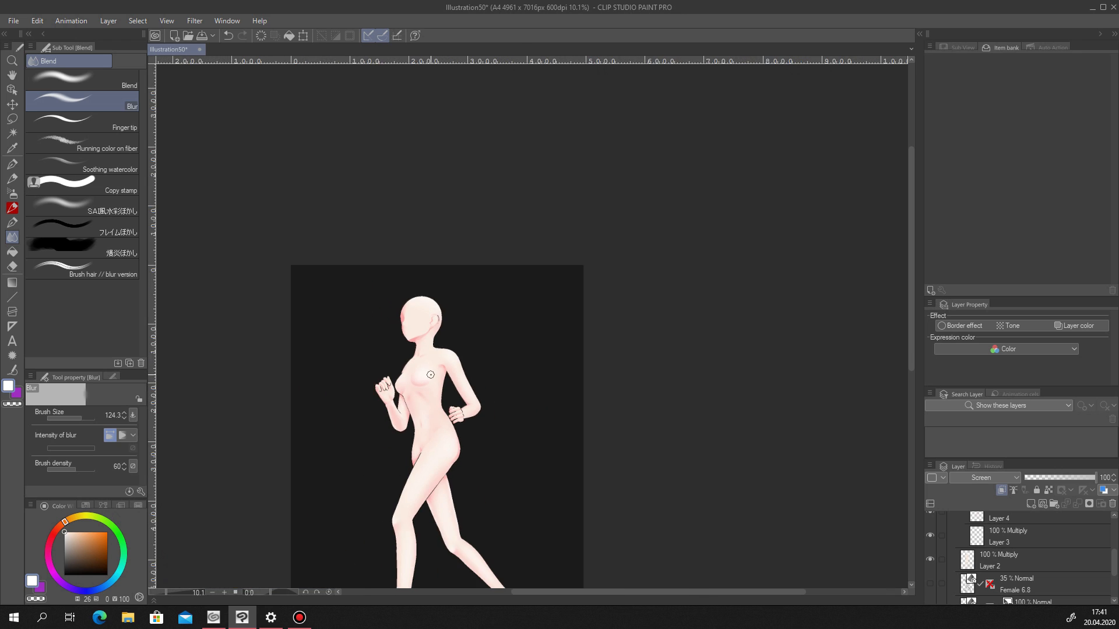
{"action": "scroll", "coordinate": [476, 400], "scroll_direction": "up", "scroll_amount": 2}
{"action": "scroll", "coordinate": [377, 324], "scroll_direction": "up", "scroll_amount": 5}
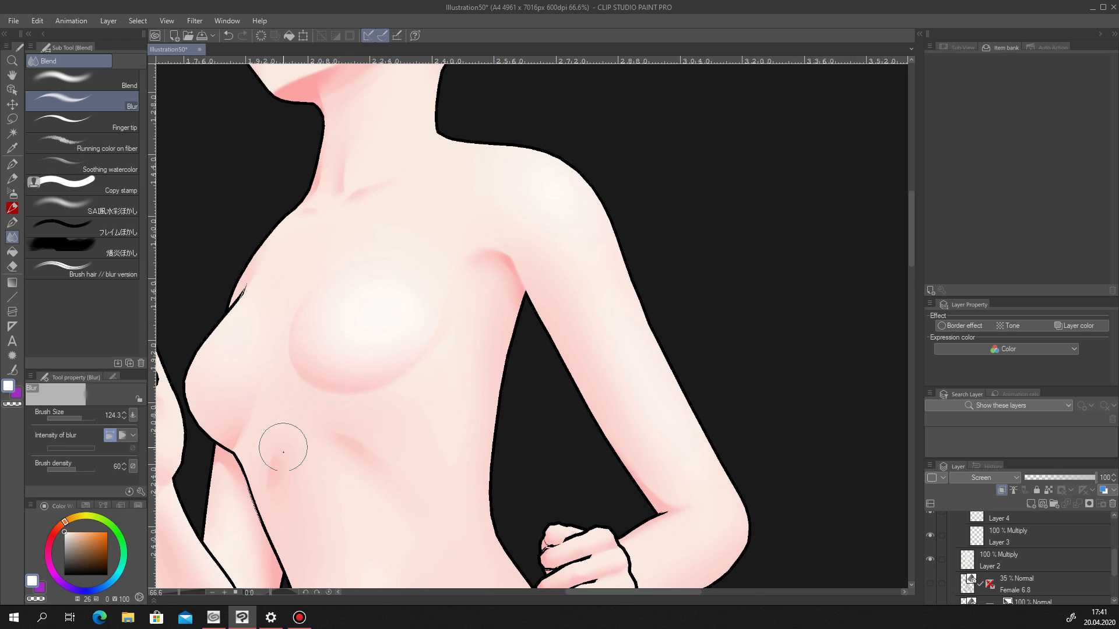
{"action": "scroll", "coordinate": [282, 437], "scroll_direction": "down", "scroll_amount": 4}
{"action": "scroll", "coordinate": [325, 379], "scroll_direction": "up", "scroll_amount": 3}
{"action": "scroll", "coordinate": [282, 387], "scroll_direction": "down", "scroll_amount": 6}
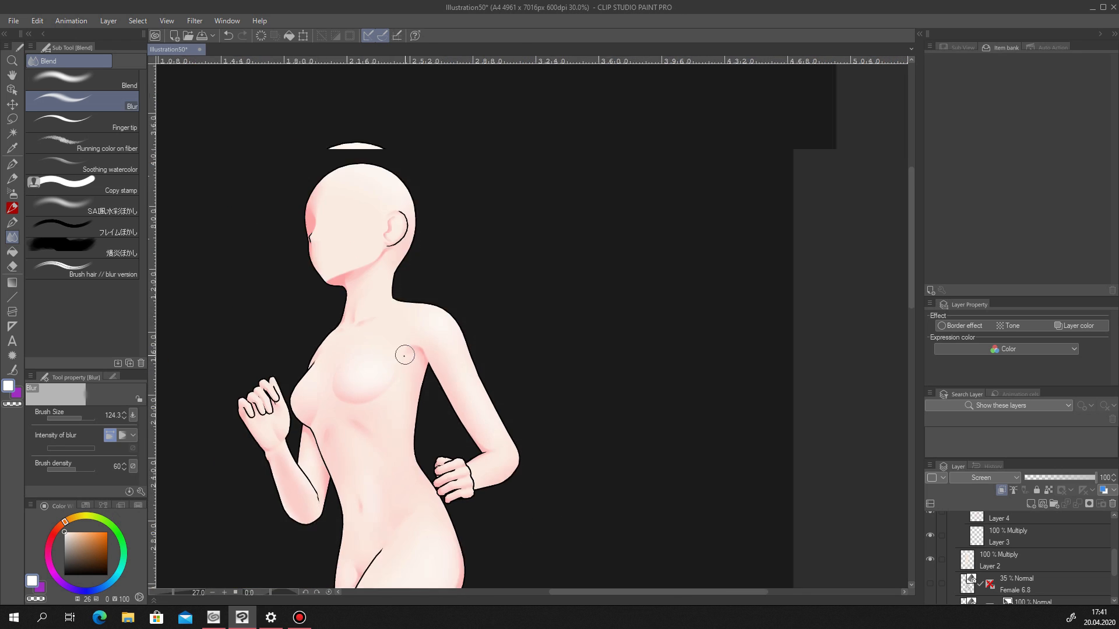
{"action": "scroll", "coordinate": [475, 442], "scroll_direction": "up", "scroll_amount": 1}
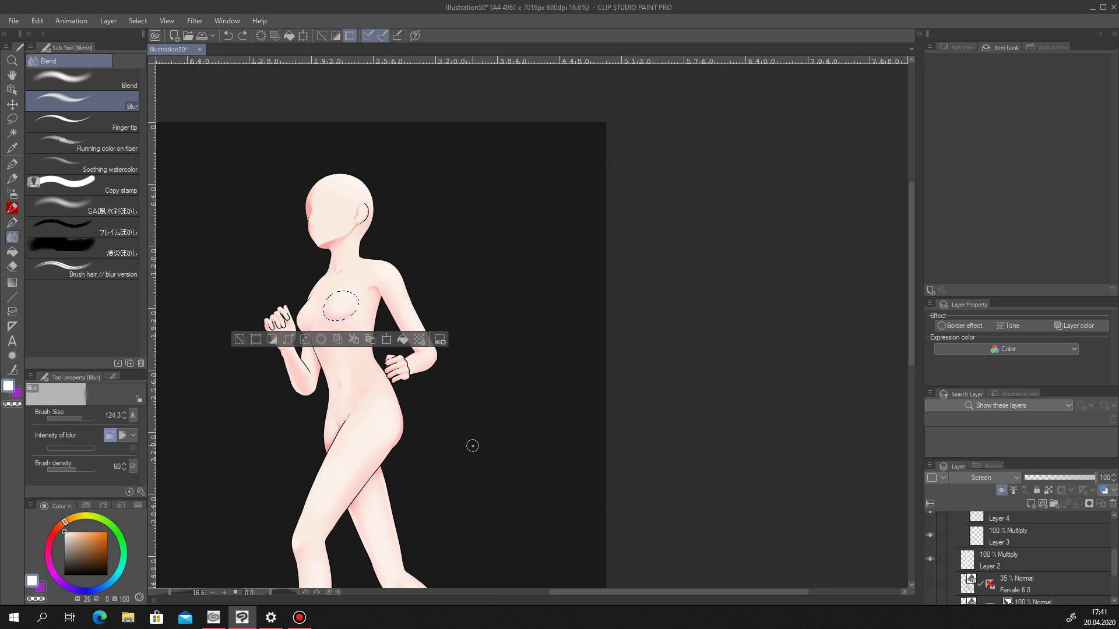
{"action": "scroll", "coordinate": [383, 479], "scroll_direction": "up", "scroll_amount": 2}
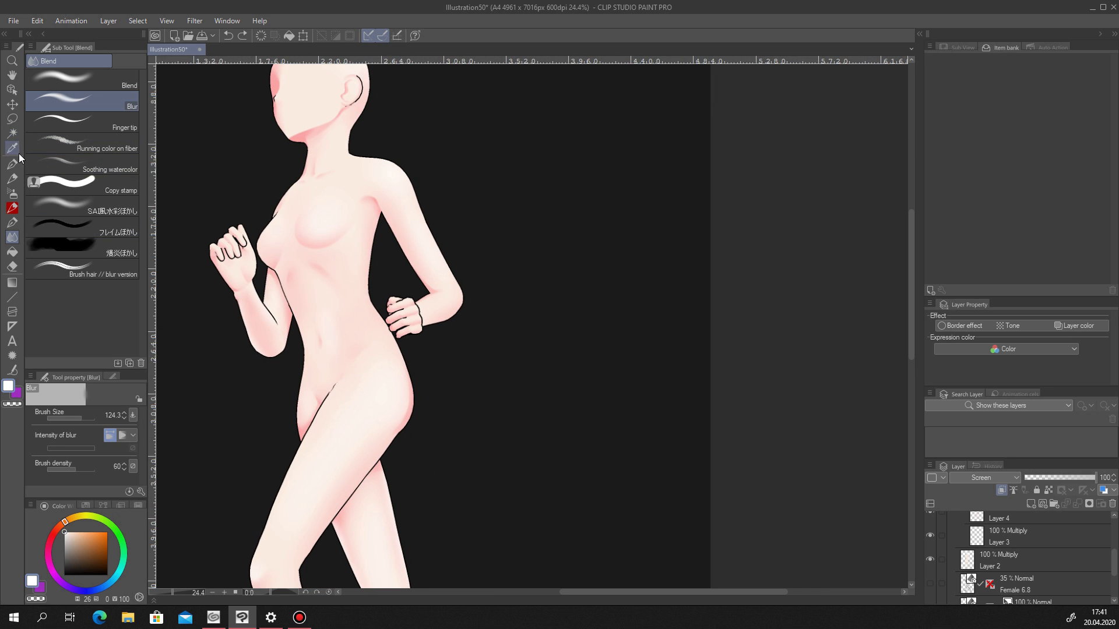
Airbrush soft white highlights on the abdomen, trying brush sizes of 110.2 and 178.6.
{"action": "left_click", "coordinate": [12, 119]}
{"action": "scroll", "coordinate": [330, 266], "scroll_direction": "up", "scroll_amount": 2}
{"action": "left_click", "coordinate": [12, 194]}
{"action": "left_click", "coordinate": [81, 417]}
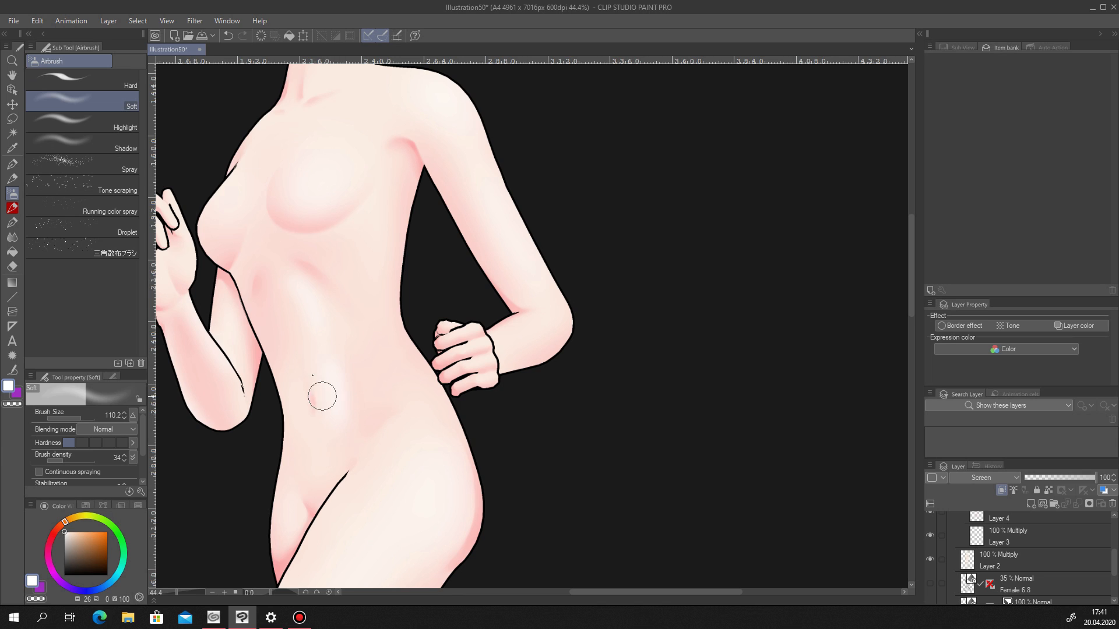
{"action": "scroll", "coordinate": [299, 413], "scroll_direction": "down", "scroll_amount": 3}
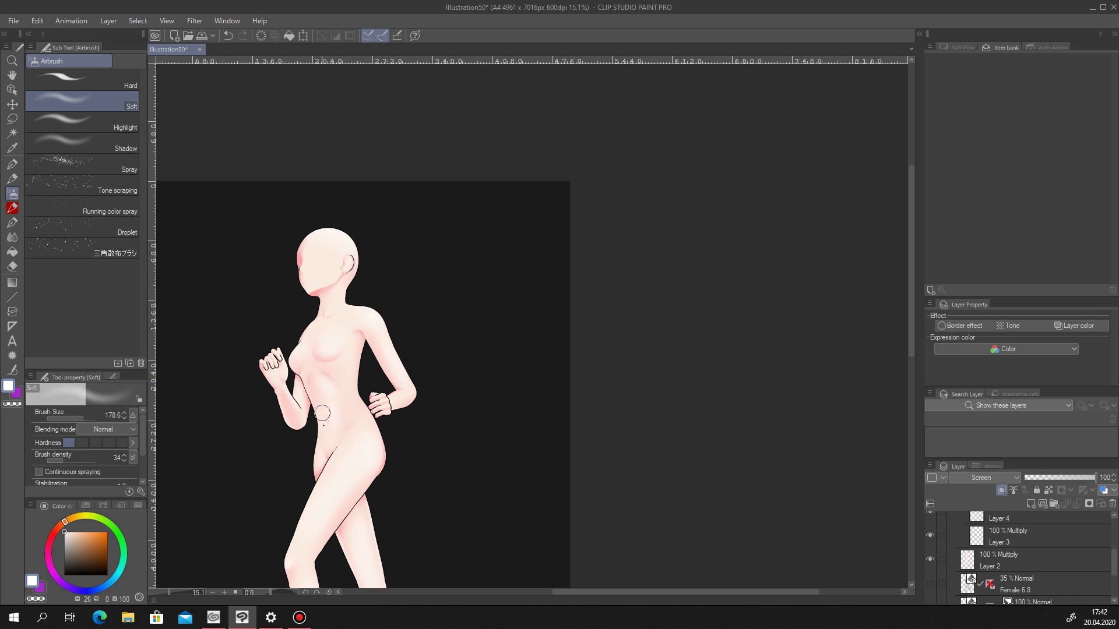
{"action": "scroll", "coordinate": [319, 400], "scroll_direction": "up", "scroll_amount": 2}
{"action": "scroll", "coordinate": [337, 344], "scroll_direction": "down", "scroll_amount": 3}
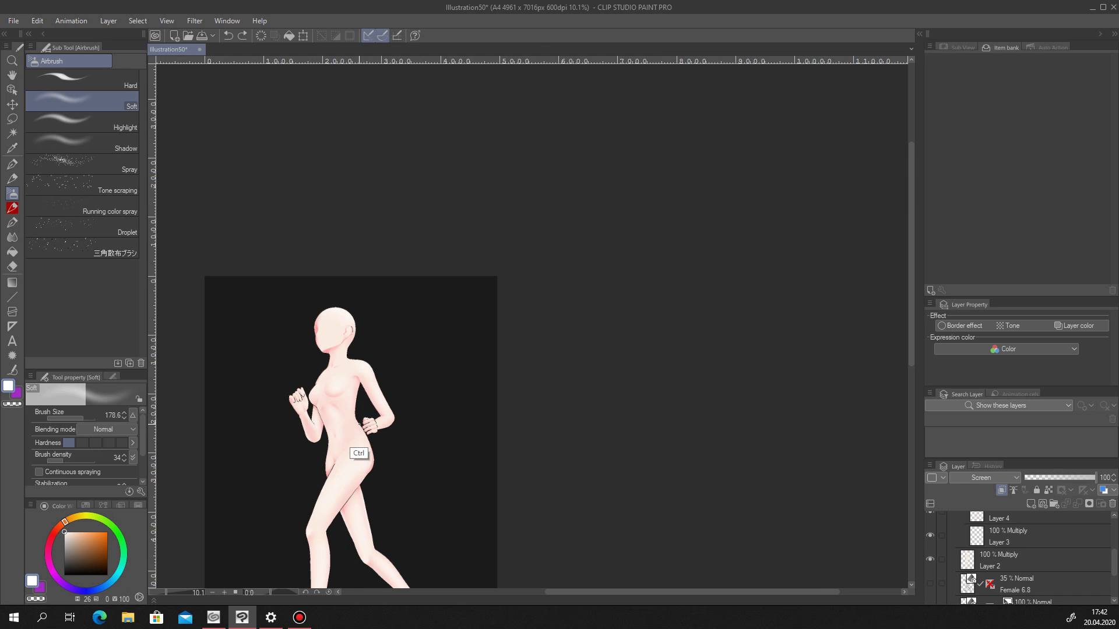
{"action": "scroll", "coordinate": [361, 435], "scroll_direction": "up", "scroll_amount": 1}
{"action": "scroll", "coordinate": [350, 428], "scroll_direction": "down", "scroll_amount": 1}
{"action": "scroll", "coordinate": [304, 413], "scroll_direction": "up", "scroll_amount": 4}
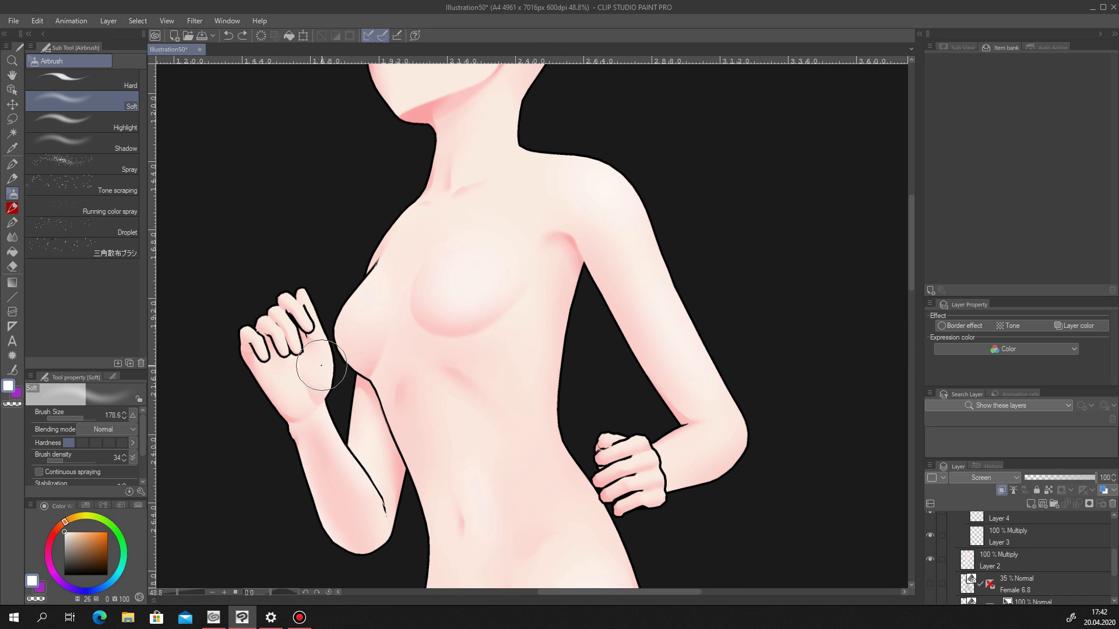
{"action": "scroll", "coordinate": [384, 488], "scroll_direction": "down", "scroll_amount": 4}
{"action": "scroll", "coordinate": [375, 496], "scroll_direction": "up", "scroll_amount": 1}
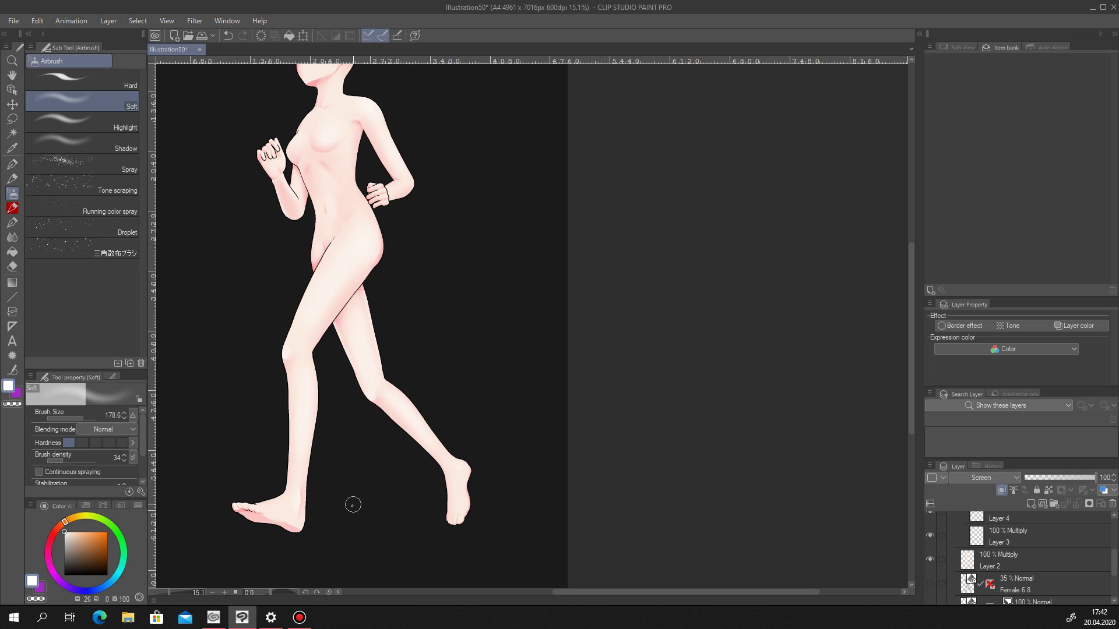
Lasso the toenails of all five toes on the rear foot, adding each one to the selection.
{"action": "scroll", "coordinate": [439, 509], "scroll_direction": "up", "scroll_amount": 8}
{"action": "key", "text": "m"}
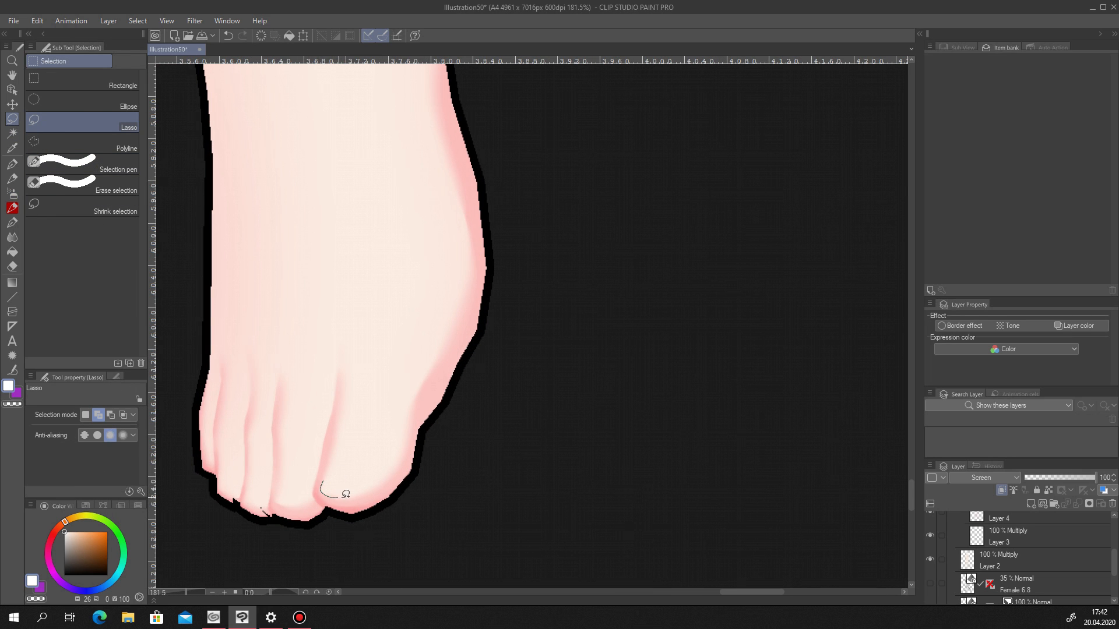
{"action": "left_click_drag", "start_coordinate": [333, 468], "coordinate": [330, 471]}
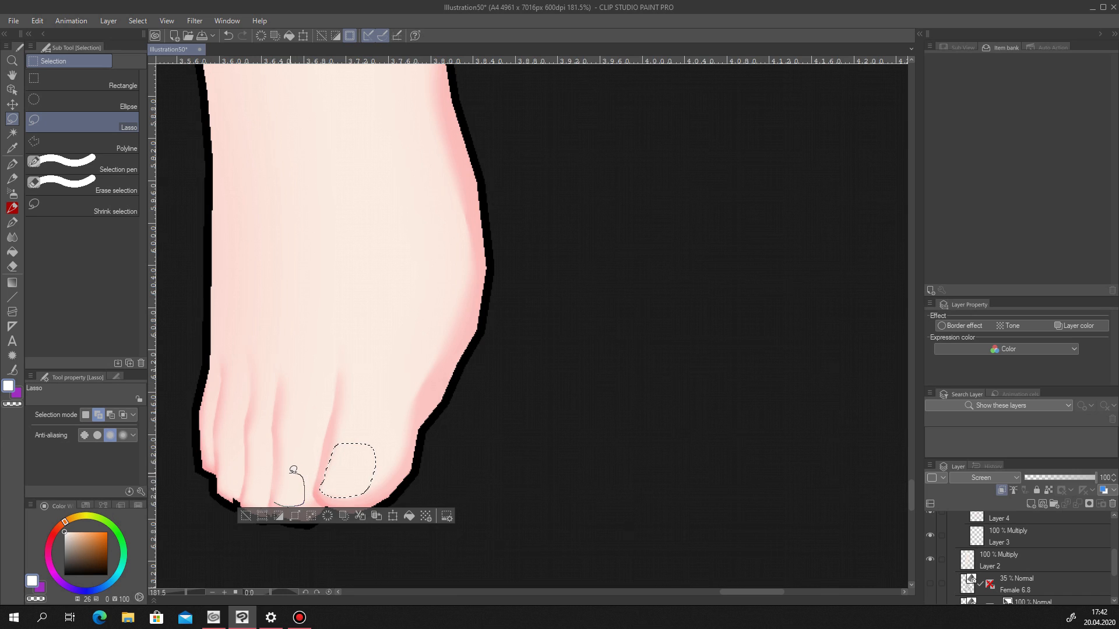
{"action": "left_click_drag", "start_coordinate": [282, 474], "coordinate": [275, 500]}
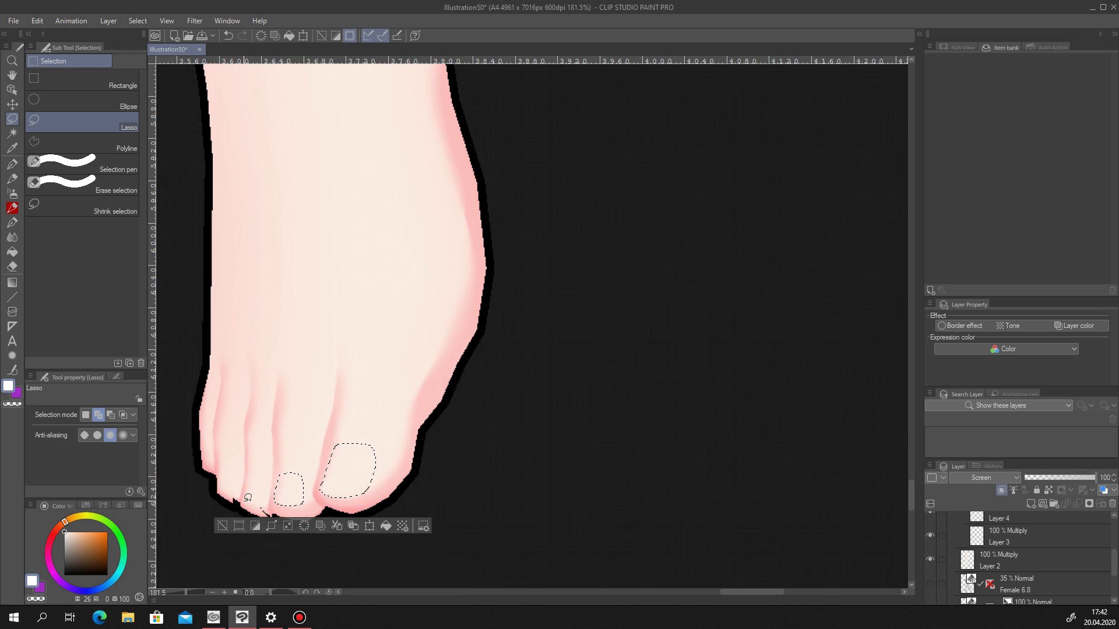
{"action": "key", "text": "ctrl+z"}
{"action": "left_click_drag", "start_coordinate": [246, 497], "coordinate": [247, 500]}
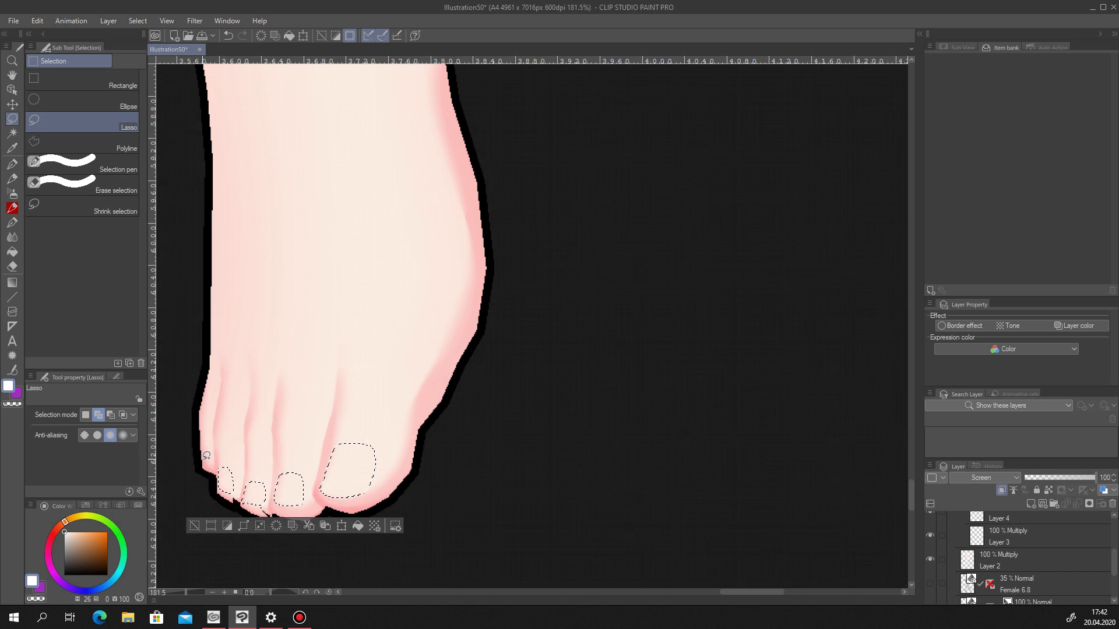
{"action": "left_click_drag", "start_coordinate": [205, 459], "coordinate": [203, 464]}
{"action": "key", "text": "ctrl+z"}
Airbrush a white highlight on the rear foot's selected big toenail with a brush size of 29.2, and deselect.
{"action": "scroll", "coordinate": [362, 417], "scroll_direction": "down", "scroll_amount": 4}
{"action": "scroll", "coordinate": [353, 427], "scroll_direction": "up", "scroll_amount": 5}
{"action": "left_click", "coordinate": [13, 193]}
{"action": "left_click_drag", "start_coordinate": [79, 419], "coordinate": [74, 417]}
{"action": "left_click_drag", "start_coordinate": [379, 451], "coordinate": [450, 449]}
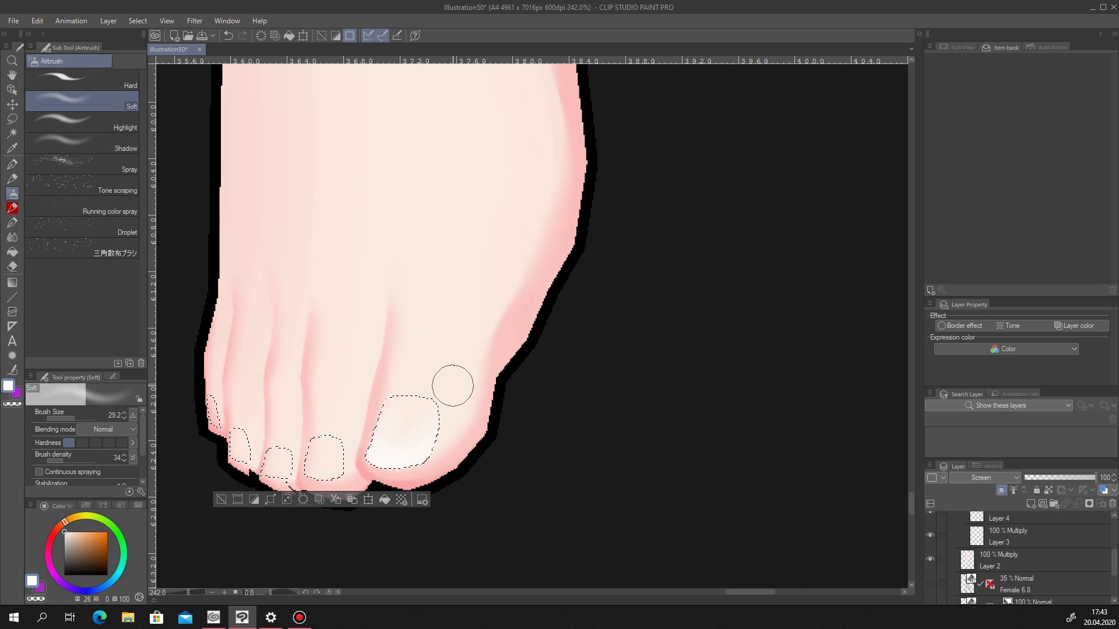
{"action": "scroll", "coordinate": [376, 387], "scroll_direction": "down", "scroll_amount": 6}
{"action": "key", "text": "ctrl+d"}
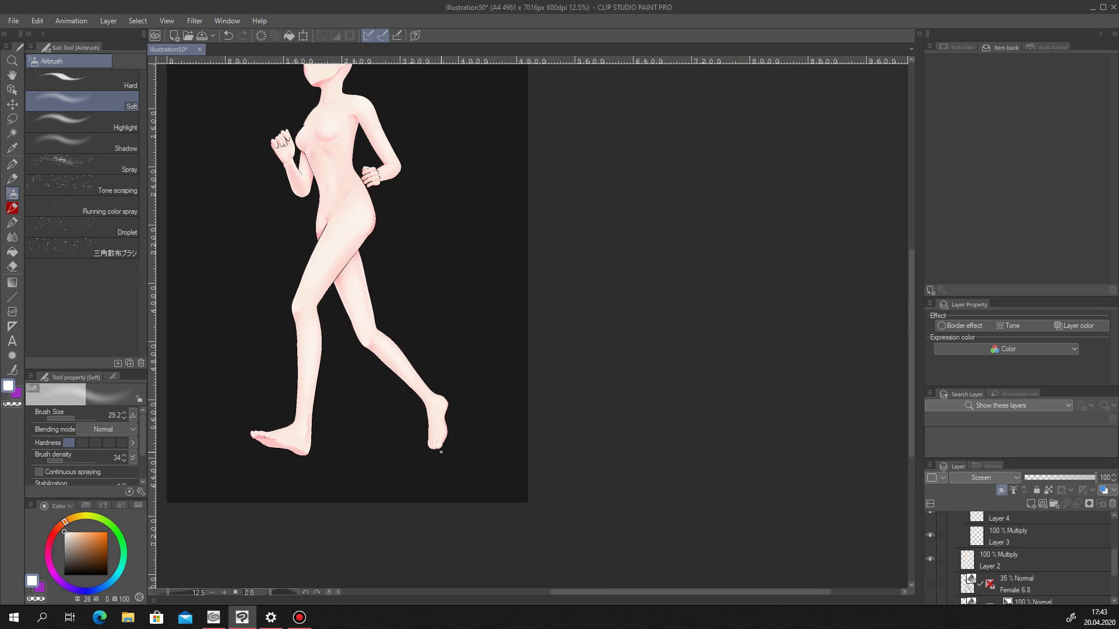
Restore the toenail selection by undoing, repaint the rear foot's toenails with white airbrush highlights, and deselect.
{"action": "scroll", "coordinate": [422, 435], "scroll_direction": "up", "scroll_amount": 5}
{"action": "key", "text": "ctrl+z"}
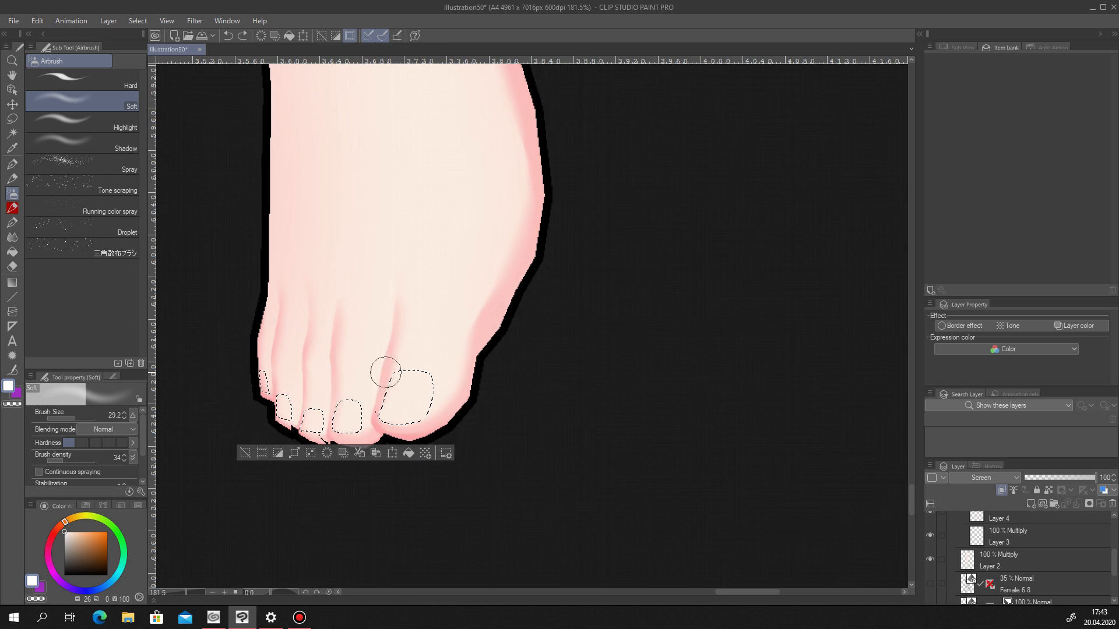
{"action": "key", "text": "ctrl+z"}
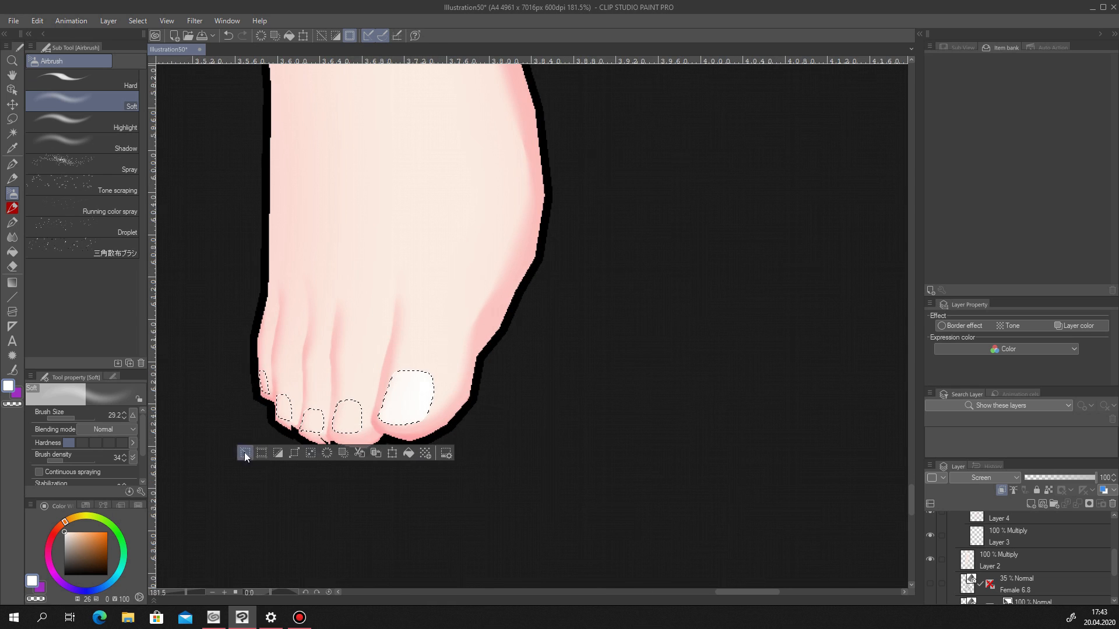
{"action": "scroll", "coordinate": [248, 455], "scroll_direction": "down", "scroll_amount": 5}
{"action": "key", "text": "ctrl+z"}
{"action": "scroll", "coordinate": [455, 379], "scroll_direction": "up", "scroll_amount": 4}
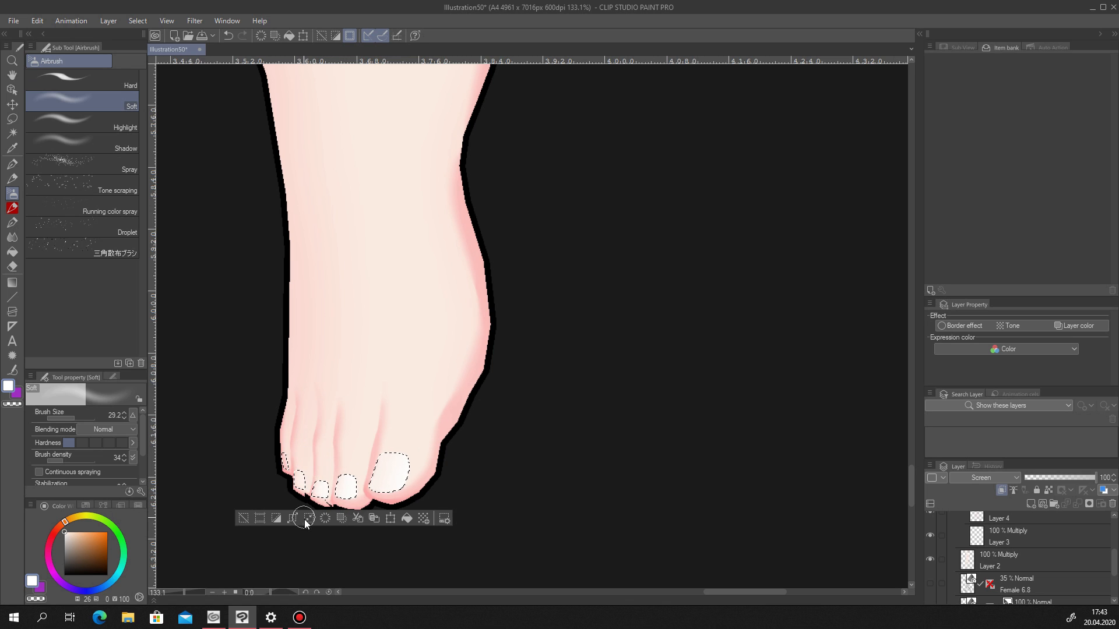
{"action": "left_click", "coordinate": [243, 517]}
{"action": "scroll", "coordinate": [427, 465], "scroll_direction": "down", "scroll_amount": 5}
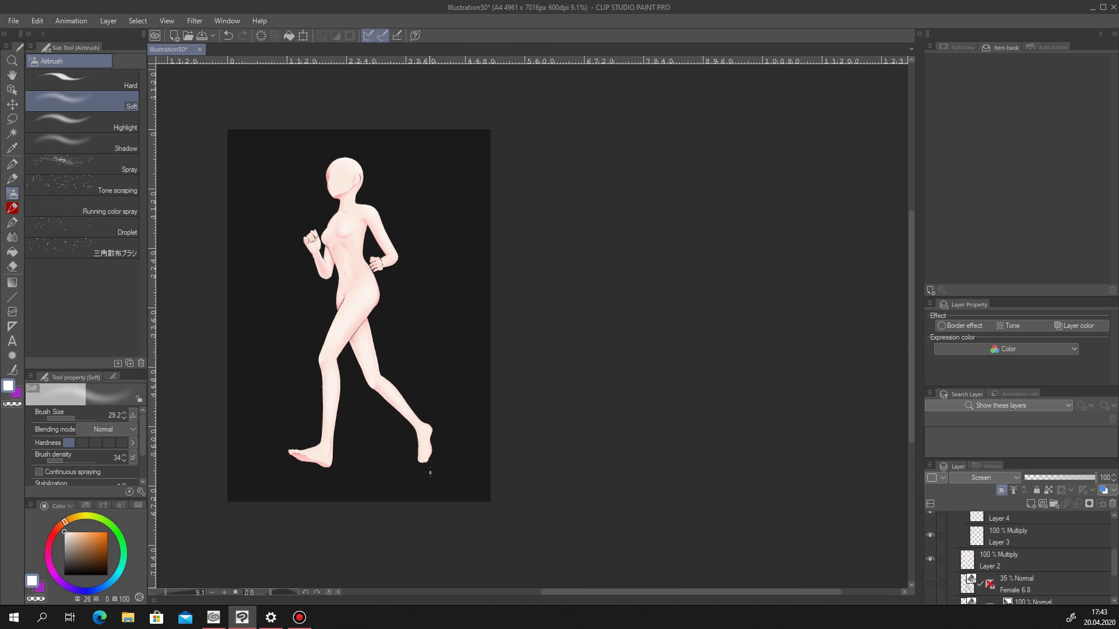
Lasso the toenails of all five toes on the front foot, adding each one to the selection.
{"action": "scroll", "coordinate": [427, 464], "scroll_direction": "up", "scroll_amount": 6}
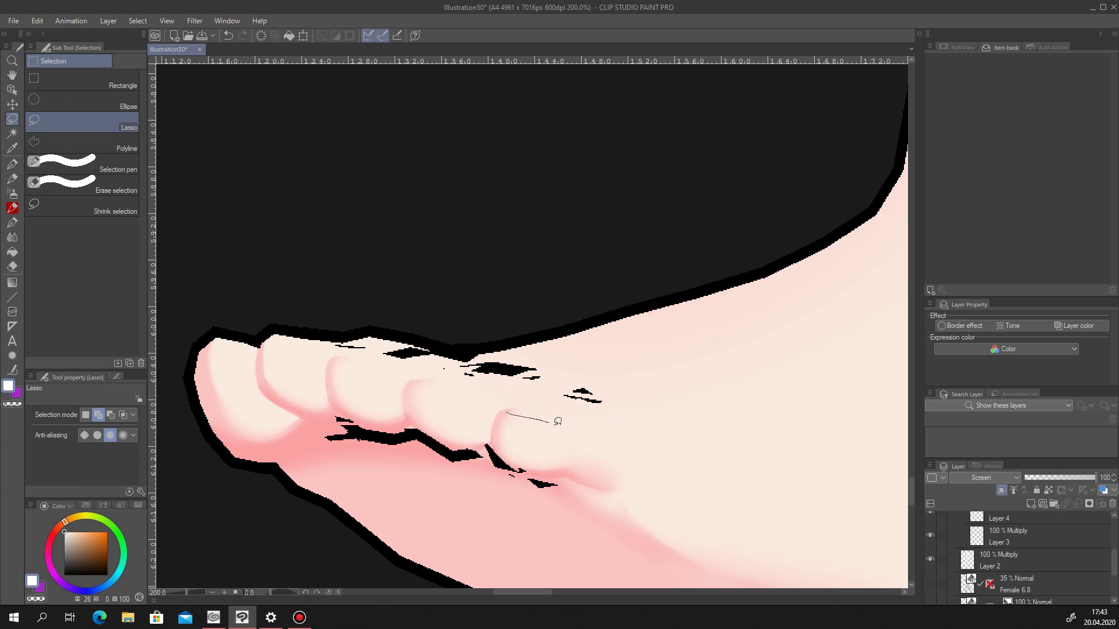
{"action": "left_click_drag", "start_coordinate": [576, 419], "coordinate": [578, 425]}
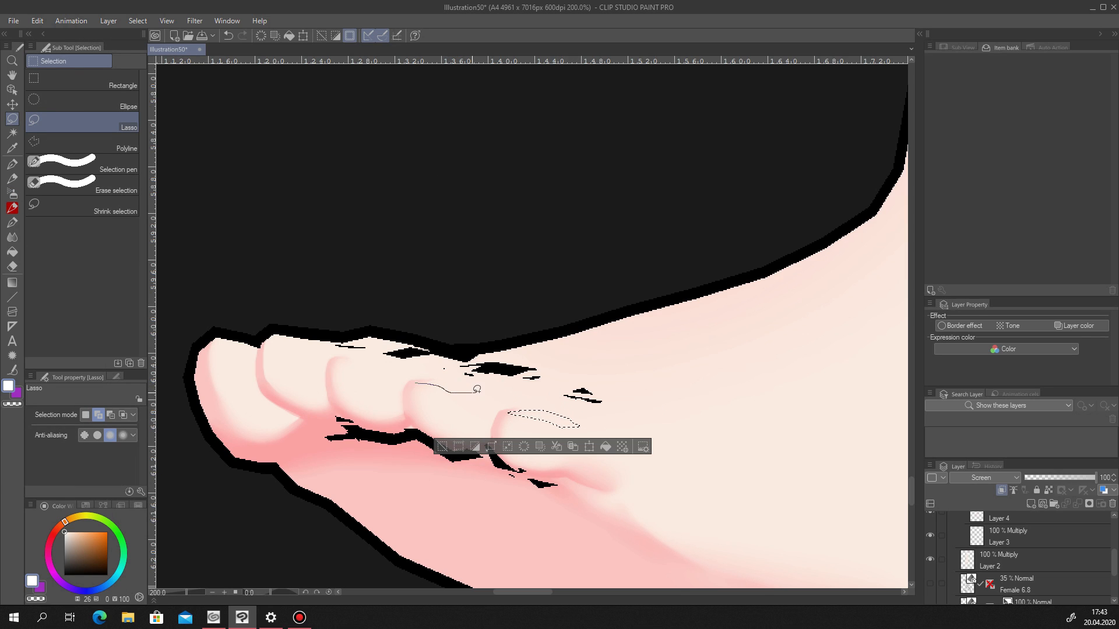
{"action": "left_click_drag", "start_coordinate": [433, 377], "coordinate": [432, 379]}
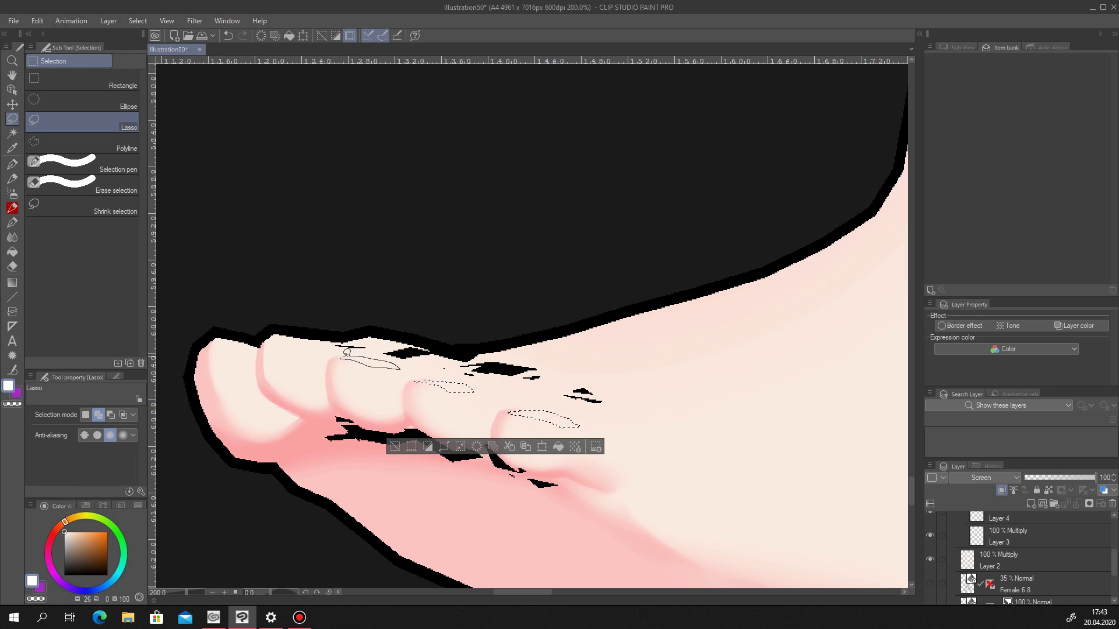
{"action": "left_click_drag", "start_coordinate": [348, 353], "coordinate": [343, 354]}
{"action": "mouse_move", "coordinate": [274, 337]}
{"action": "left_mouse_down"}
{"action": "mouse_move", "coordinate": [340, 348]}
{"action": "mouse_move", "coordinate": [274, 334]}
{"action": "mouse_move", "coordinate": [223, 349]}
{"action": "mouse_move", "coordinate": [252, 361]}
{"action": "mouse_move", "coordinate": [266, 338]}
{"action": "left_mouse_up"}
Airbrush white highlights on the front foot's selected toenails with the soft airbrush at size 29.2, and deselect.
{"action": "key", "text": "b"}
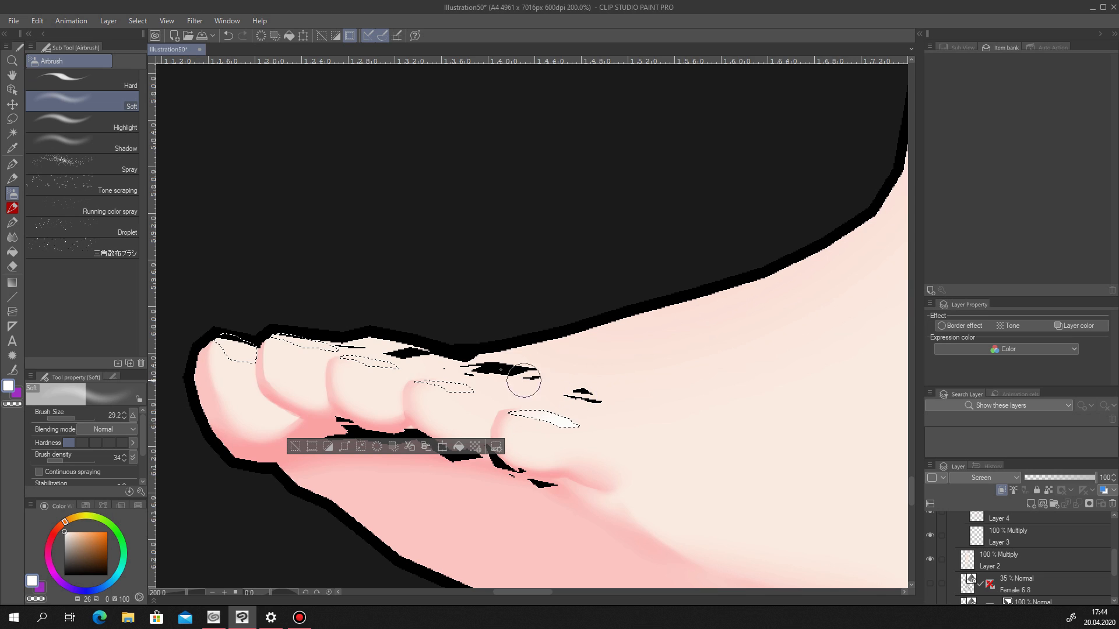
{"action": "mouse_move", "coordinate": [246, 349]}
{"action": "left_mouse_down"}
{"action": "mouse_move", "coordinate": [227, 333]}
{"action": "mouse_move", "coordinate": [263, 379]}
{"action": "mouse_move", "coordinate": [217, 340]}
{"action": "left_mouse_up"}
{"action": "key", "text": "ctrl+d"}
Lasso the fingernails of the raised hand's four fingers, redoing a wrong outline and adding each one to the selection.
{"action": "scroll", "coordinate": [350, 448], "scroll_direction": "down", "scroll_amount": 10}
{"action": "scroll", "coordinate": [447, 499], "scroll_direction": "down", "scroll_amount": 2}
{"action": "scroll", "coordinate": [528, 496], "scroll_direction": "up", "scroll_amount": 3}
{"action": "scroll", "coordinate": [527, 496], "scroll_direction": "down", "scroll_amount": 2}
{"action": "scroll", "coordinate": [454, 274], "scroll_direction": "up", "scroll_amount": 4}
{"action": "scroll", "coordinate": [186, 198], "scroll_direction": "up", "scroll_amount": 4}
{"action": "scroll", "coordinate": [195, 227], "scroll_direction": "up", "scroll_amount": 1}
{"action": "left_click", "coordinate": [12, 119]}
{"action": "left_click", "coordinate": [82, 117]}
{"action": "scroll", "coordinate": [438, 245], "scroll_direction": "down", "scroll_amount": 1}
{"action": "scroll", "coordinate": [344, 268], "scroll_direction": "up", "scroll_amount": 4}
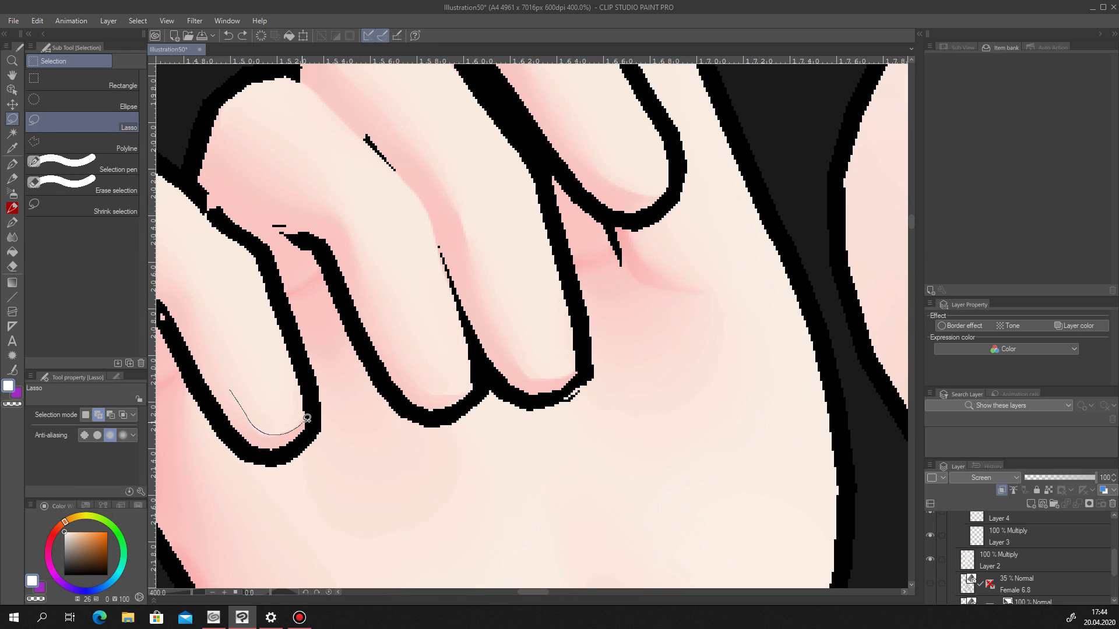
{"action": "mouse_move", "coordinate": [286, 357]}
{"action": "left_mouse_down"}
{"action": "mouse_move", "coordinate": [245, 417]}
{"action": "mouse_move", "coordinate": [281, 432]}
{"action": "mouse_move", "coordinate": [303, 416]}
{"action": "mouse_move", "coordinate": [285, 367]}
{"action": "mouse_move", "coordinate": [236, 374]}
{"action": "left_mouse_up"}
{"action": "scroll", "coordinate": [291, 361], "scroll_direction": "down", "scroll_amount": 4}
{"action": "scroll", "coordinate": [323, 361], "scroll_direction": "up", "scroll_amount": 3}
{"action": "key", "text": "ctrl+z"}
{"action": "left_click_drag", "start_coordinate": [354, 395], "coordinate": [357, 393]}
{"action": "mouse_move", "coordinate": [353, 352]}
{"action": "left_mouse_down"}
{"action": "mouse_move", "coordinate": [320, 360]}
{"action": "mouse_move", "coordinate": [396, 343]}
{"action": "mouse_move", "coordinate": [415, 351]}
{"action": "mouse_move", "coordinate": [414, 386]}
{"action": "mouse_move", "coordinate": [382, 355]}
{"action": "left_mouse_up"}
{"action": "scroll", "coordinate": [421, 323], "scroll_direction": "down", "scroll_amount": 7}
{"action": "scroll", "coordinate": [422, 286], "scroll_direction": "up", "scroll_amount": 10}
{"action": "mouse_move", "coordinate": [416, 291]}
{"action": "left_mouse_down"}
{"action": "mouse_move", "coordinate": [451, 328]}
{"action": "mouse_move", "coordinate": [468, 328]}
{"action": "mouse_move", "coordinate": [479, 307]}
{"action": "mouse_move", "coordinate": [449, 265]}
{"action": "left_mouse_up"}
{"action": "scroll", "coordinate": [449, 265], "scroll_direction": "down", "scroll_amount": 6}
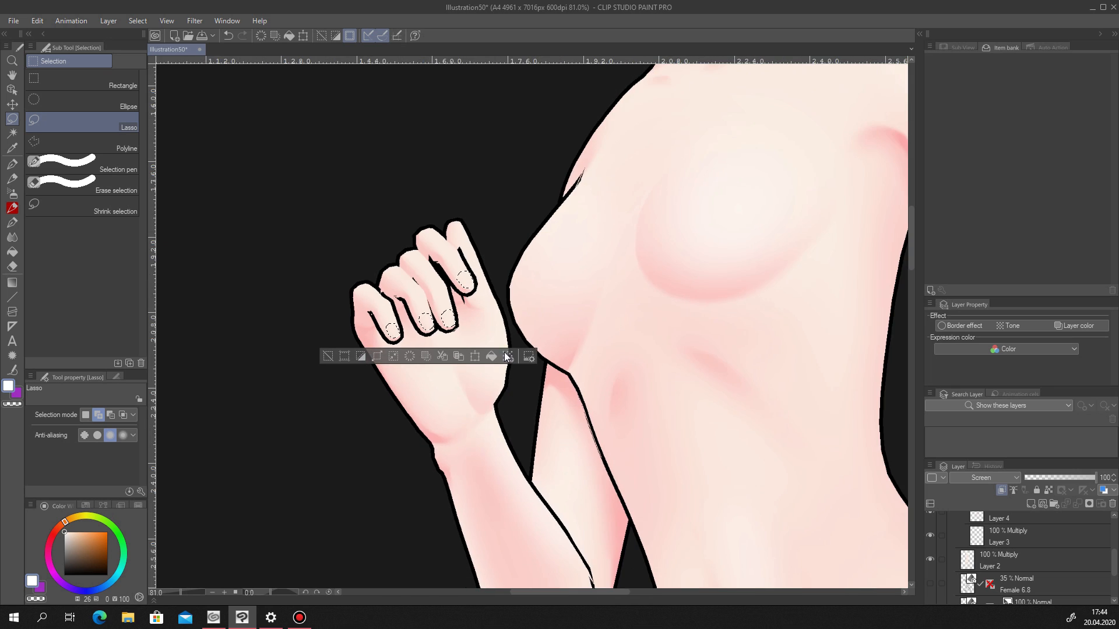
Airbrush white highlights onto the raised hand's four selected fingernails with the soft airbrush, and deselect.
{"action": "scroll", "coordinate": [367, 224], "scroll_direction": "up", "scroll_amount": 3}
{"action": "key", "text": "b"}
{"action": "scroll", "coordinate": [427, 371], "scroll_direction": "up", "scroll_amount": 9}
{"action": "left_click_drag", "start_coordinate": [375, 345], "coordinate": [398, 415]}
{"action": "mouse_move", "coordinate": [530, 343]}
{"action": "left_mouse_down"}
{"action": "mouse_move", "coordinate": [545, 311]}
{"action": "mouse_move", "coordinate": [542, 373]}
{"action": "left_mouse_up"}
{"action": "left_click_drag", "start_coordinate": [646, 297], "coordinate": [620, 353]}
{"action": "left_click_drag", "start_coordinate": [732, 192], "coordinate": [697, 145]}
{"action": "left_click", "coordinate": [448, 457]}
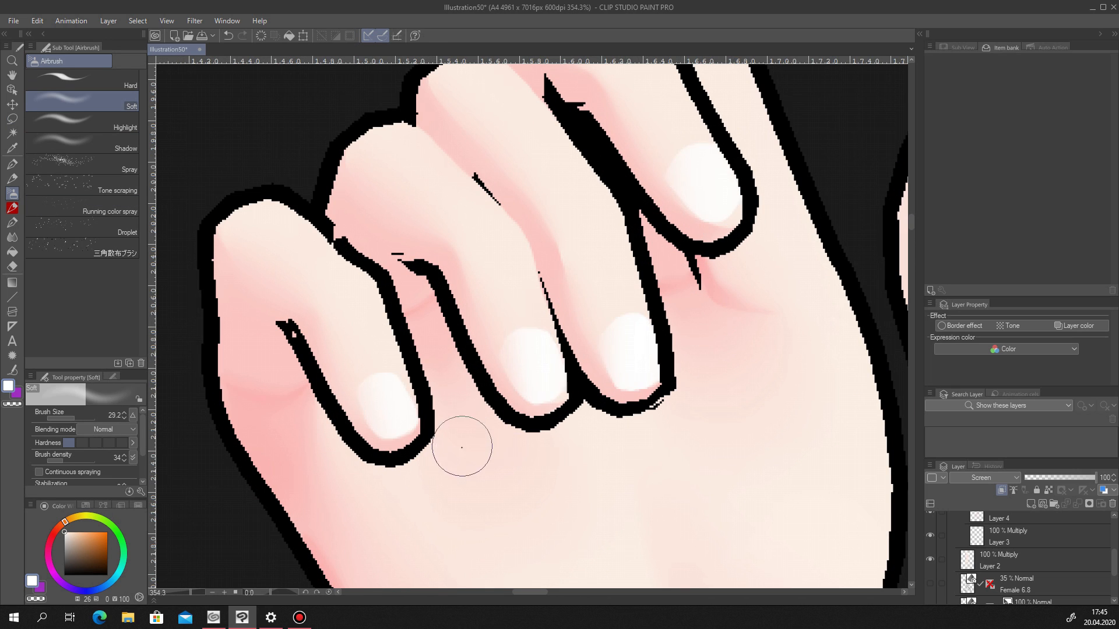
Try the Add and Add (Glow) blending modes on the highlight layer, reducing its opacity to 18%.
{"action": "scroll", "coordinate": [393, 348], "scroll_direction": "down", "scroll_amount": 20}
{"action": "scroll", "coordinate": [299, 255], "scroll_direction": "down", "scroll_amount": 12}
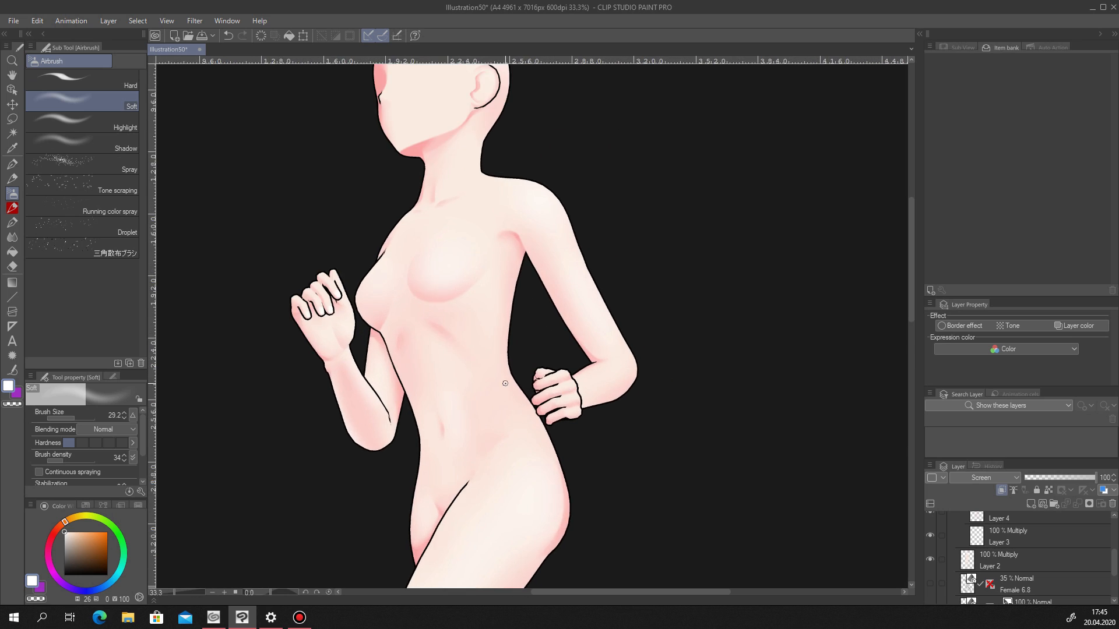
{"action": "scroll", "coordinate": [531, 372], "scroll_direction": "up", "scroll_amount": 2}
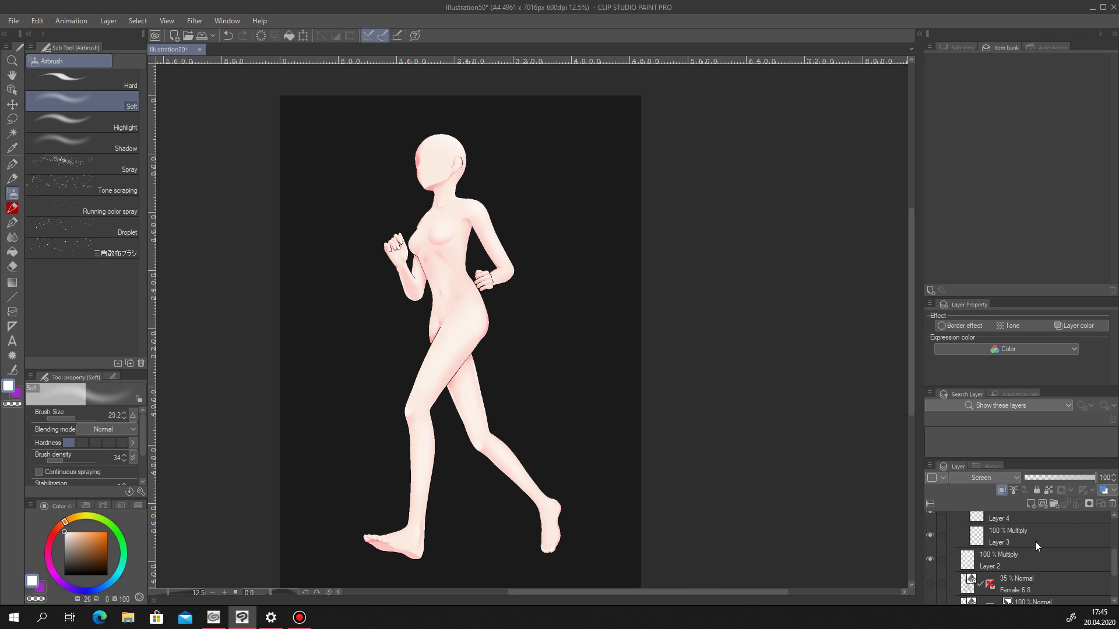
{"action": "scroll", "coordinate": [1042, 537], "scroll_direction": "up", "scroll_amount": 4}
{"action": "left_click", "coordinate": [998, 491]}
{"action": "left_click", "coordinate": [998, 491]}
{"action": "left_click", "coordinate": [998, 491]}
{"action": "left_click", "coordinate": [991, 481]}
{"action": "left_click", "coordinate": [963, 278]}
{"action": "left_click", "coordinate": [985, 478]}
{"action": "left_click", "coordinate": [966, 288]}
{"action": "left_click", "coordinate": [1001, 490]}
{"action": "left_click", "coordinate": [1048, 478]}
{"action": "left_click", "coordinate": [1034, 479]}
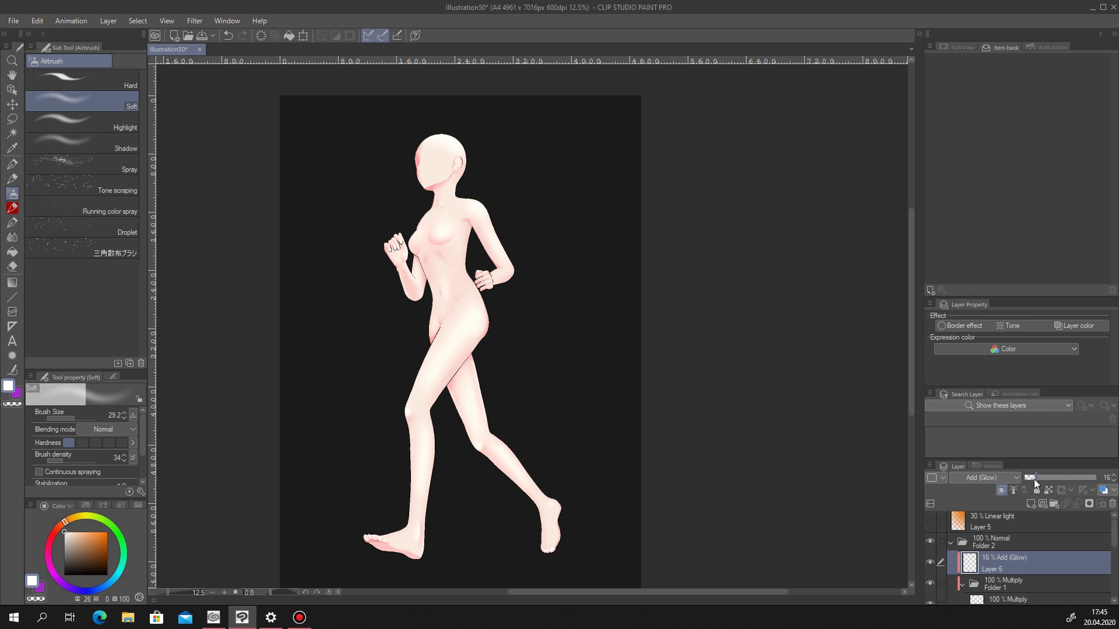
{"action": "left_click_drag", "start_coordinate": [1034, 480], "coordinate": [1037, 478]}
{"action": "scroll", "coordinate": [432, 232], "scroll_direction": "up", "scroll_amount": 5}
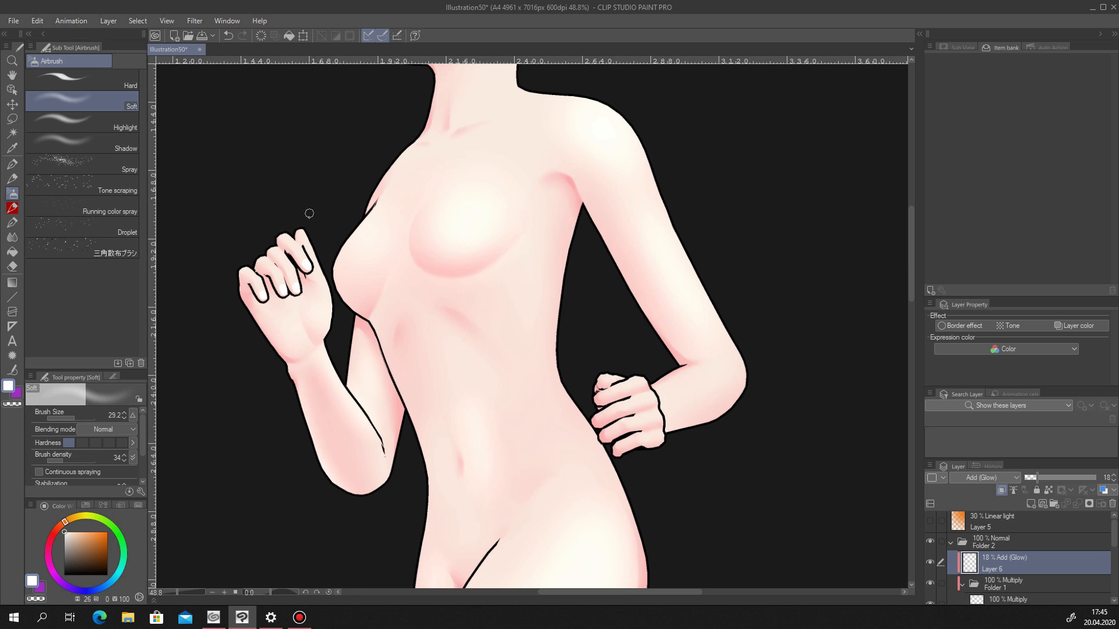
{"action": "scroll", "coordinate": [417, 259], "scroll_direction": "down", "scroll_amount": 6}
{"action": "scroll", "coordinate": [412, 276], "scroll_direction": "up", "scroll_amount": 2}
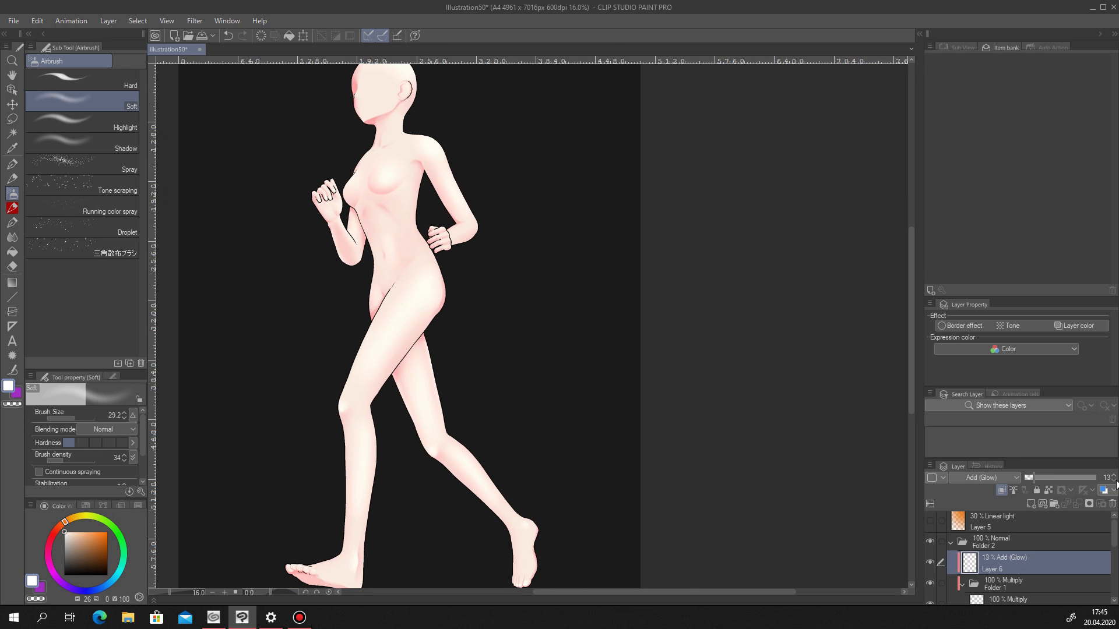
Return the highlight layer to Screen at 100% opacity, try duplicating it, and undo the duplicate.
{"action": "left_click", "coordinate": [985, 478]}
{"action": "left_click", "coordinate": [969, 243]}
{"action": "left_click_drag", "start_coordinate": [1075, 477], "coordinate": [1117, 473]}
{"action": "right_click", "coordinate": [1047, 561]}
{"action": "left_click", "coordinate": [1032, 345]}
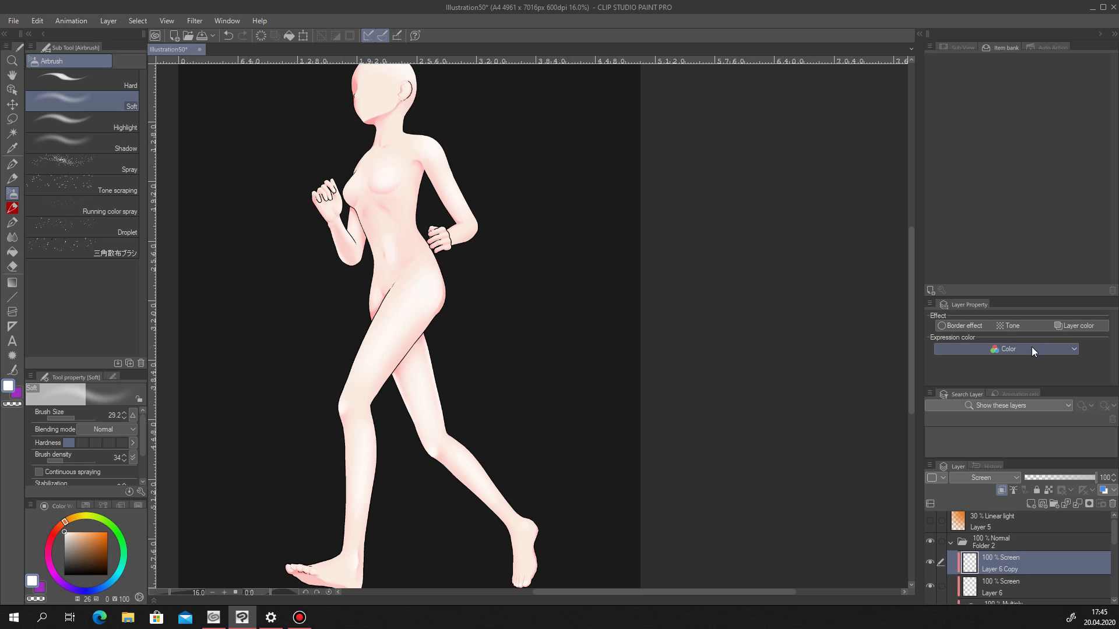
{"action": "key", "text": "ctrl+z"}
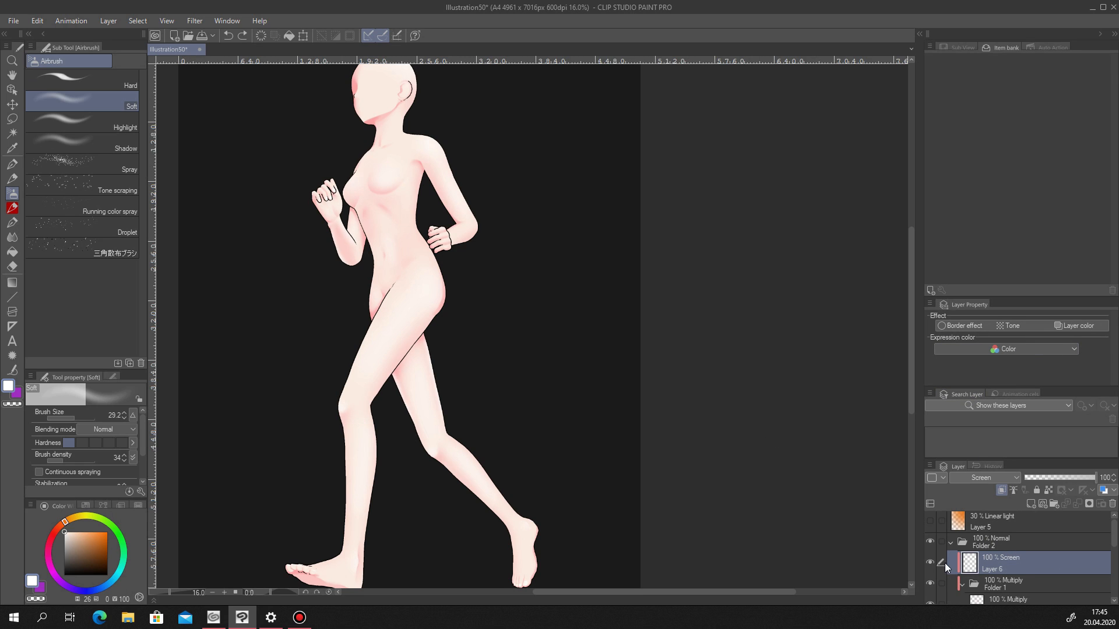
Set the Screen highlight layer's opacity to 70% and add a clipped layer above it in Add mode.
{"action": "left_click", "coordinate": [1074, 477]}
{"action": "scroll", "coordinate": [800, 552], "scroll_direction": "down", "scroll_amount": 1}
{"action": "left_click", "coordinate": [1030, 504]}
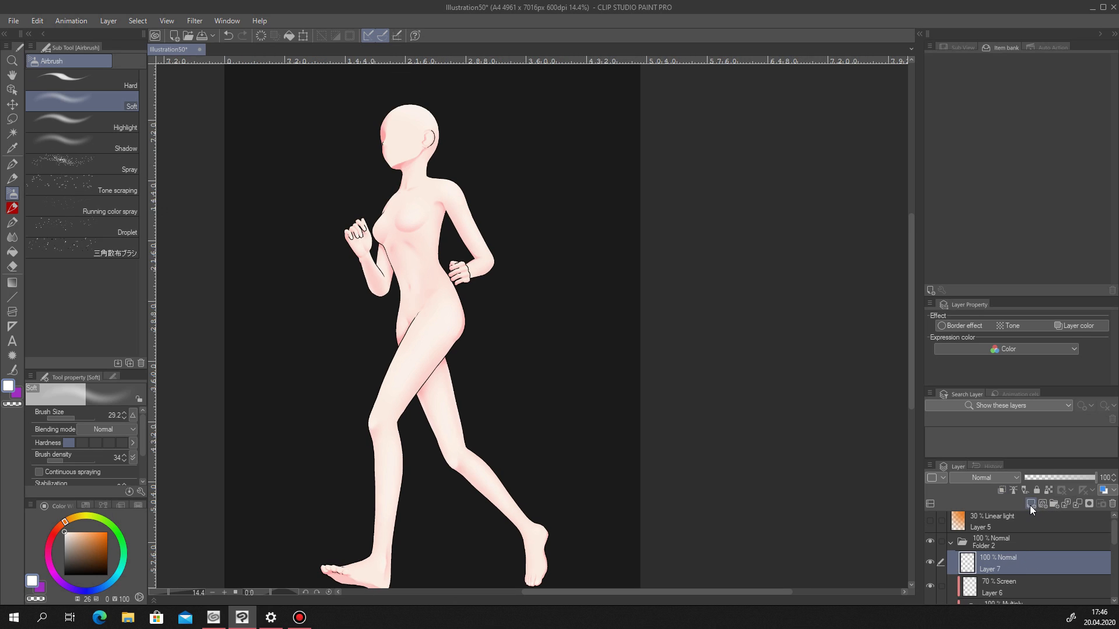
{"action": "left_click", "coordinate": [1002, 490]}
{"action": "left_click", "coordinate": [993, 478]}
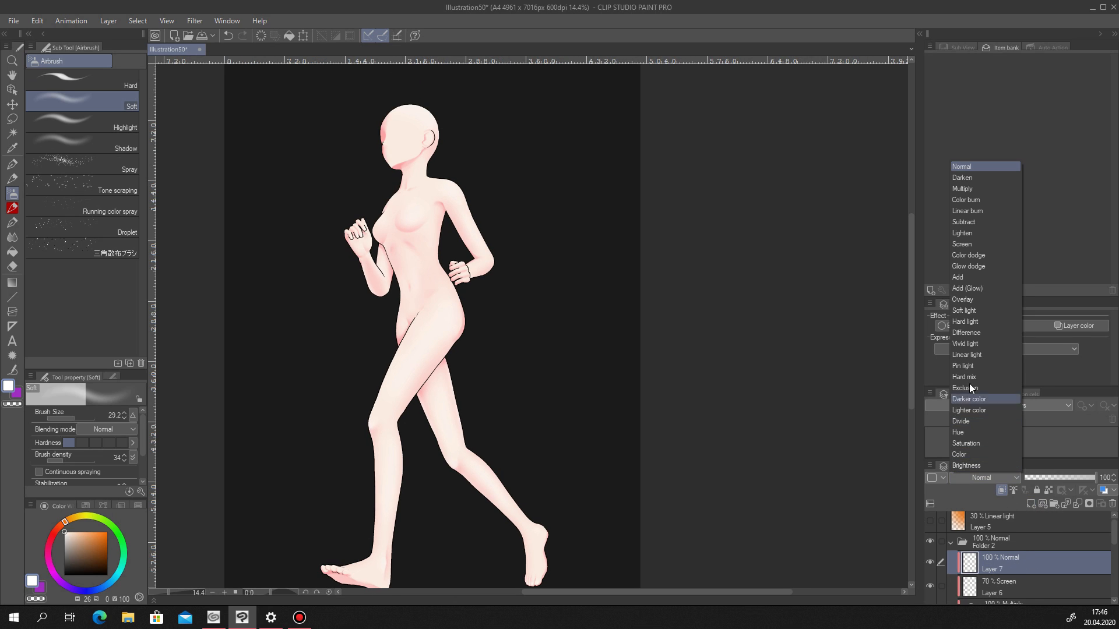
{"action": "left_click", "coordinate": [977, 279]}
Try white strokes on the torso with the soft airbrush and the Mechanical pencil, undoing them.
{"action": "scroll", "coordinate": [417, 244], "scroll_direction": "up", "scroll_amount": 4}
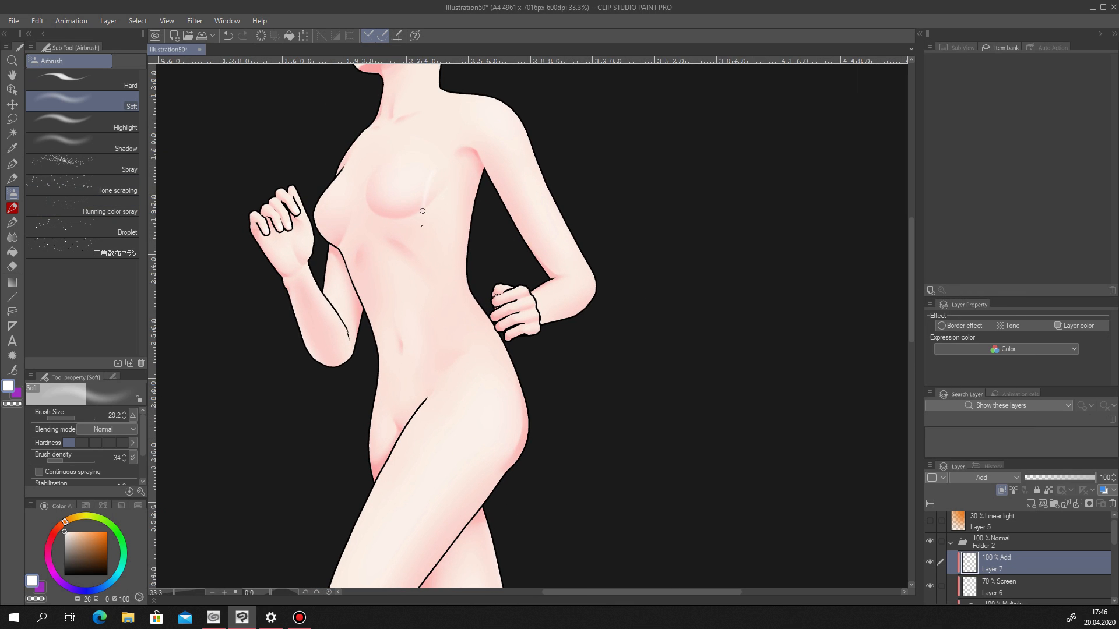
{"action": "scroll", "coordinate": [431, 221], "scroll_direction": "up", "scroll_amount": 3}
{"action": "key", "text": "ctrl+z"}
{"action": "left_click", "coordinate": [12, 179]}
{"action": "left_click_drag", "start_coordinate": [373, 217], "coordinate": [388, 332]}
{"action": "key", "text": "ctrl+z"}
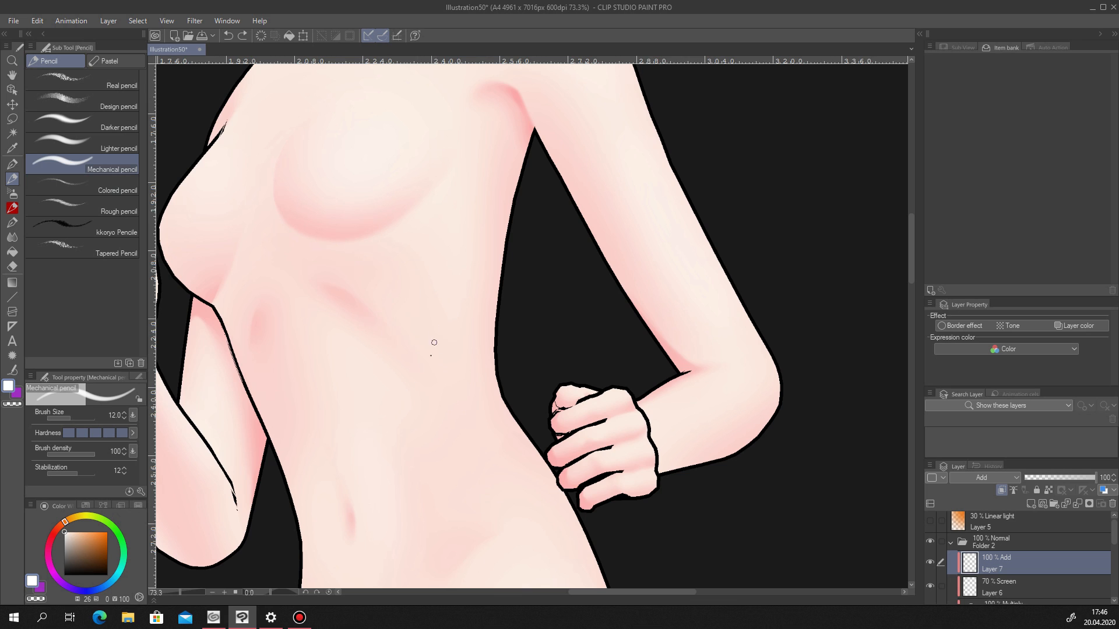
Draw a thin white highlight at the ear's front inner edge with the Mechanical pencil at size 12, undoing a trial stroke at the nose.
{"action": "scroll", "coordinate": [437, 332], "scroll_direction": "down", "scroll_amount": 5}
{"action": "scroll", "coordinate": [415, 186], "scroll_direction": "up", "scroll_amount": 6}
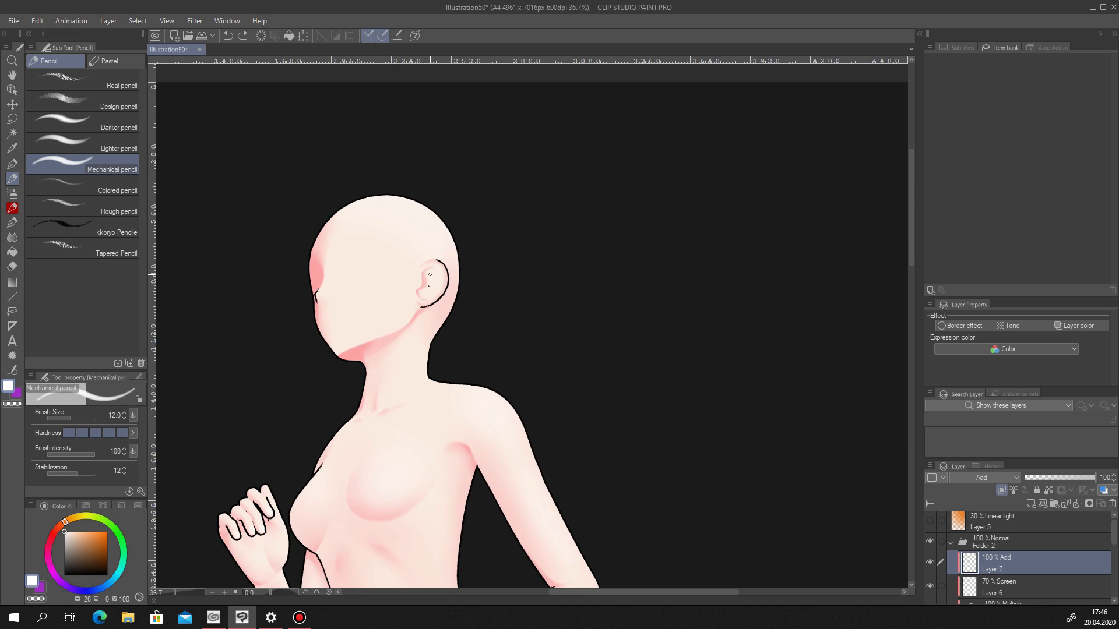
{"action": "scroll", "coordinate": [408, 273], "scroll_direction": "up", "scroll_amount": 2}
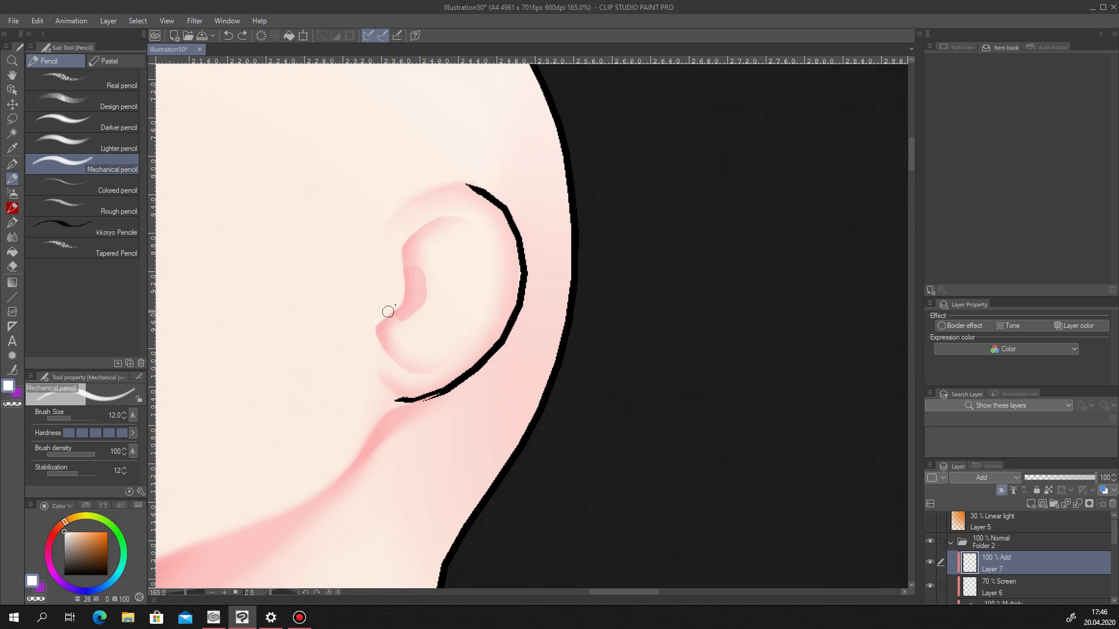
{"action": "scroll", "coordinate": [443, 309], "scroll_direction": "down", "scroll_amount": 4}
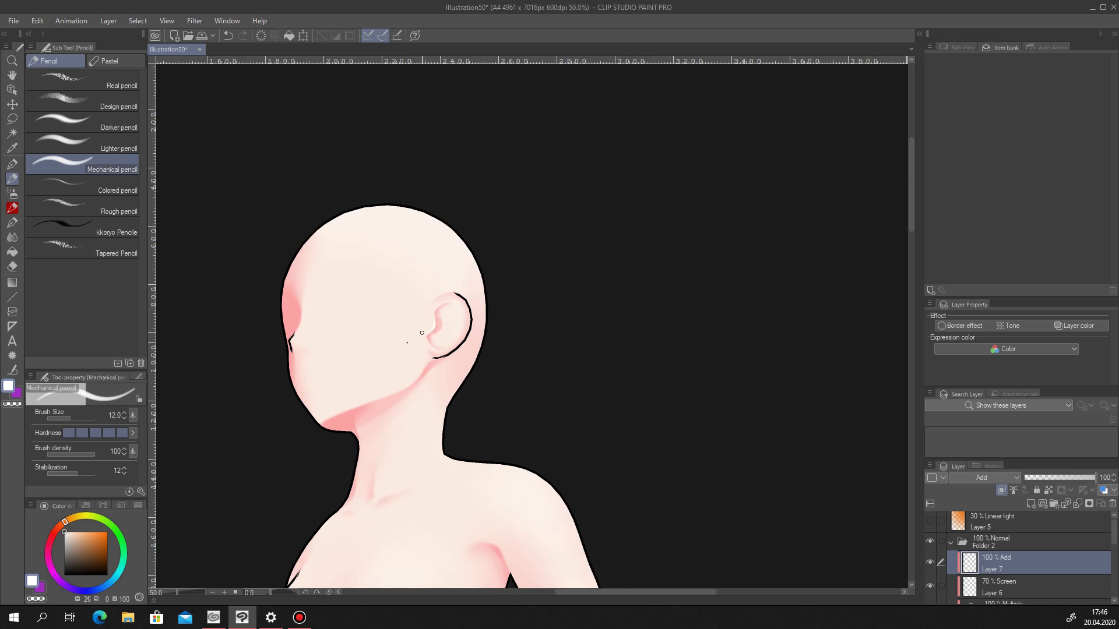
{"action": "scroll", "coordinate": [326, 332], "scroll_direction": "up", "scroll_amount": 3}
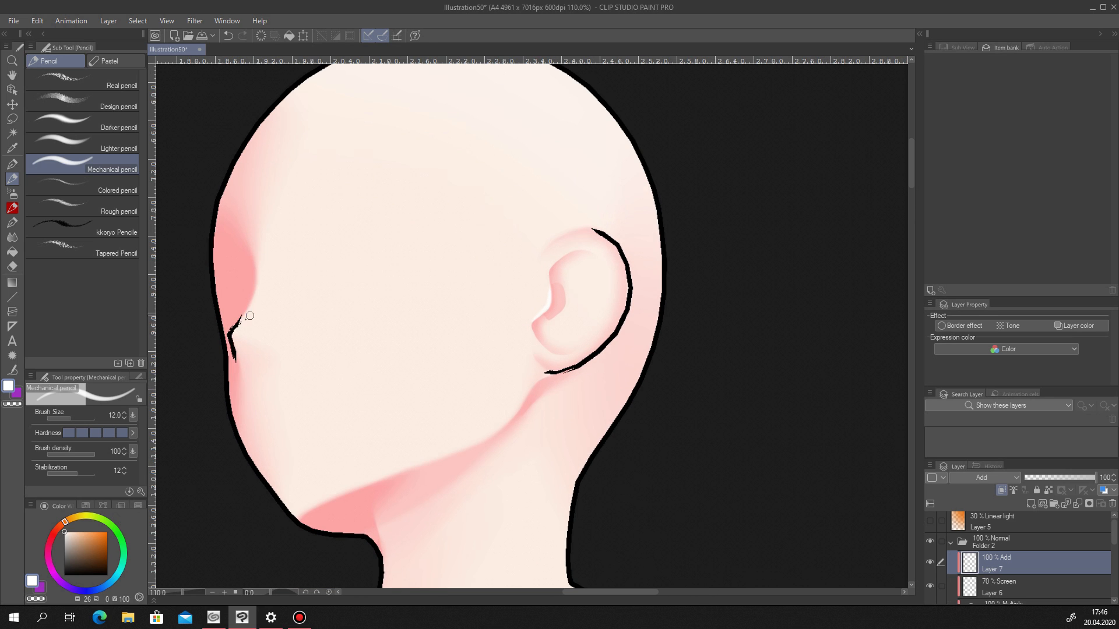
{"action": "key", "text": "ctrl+z"}
{"action": "scroll", "coordinate": [327, 281], "scroll_direction": "down", "scroll_amount": 4}
{"action": "scroll", "coordinate": [332, 288], "scroll_direction": "up", "scroll_amount": 3}
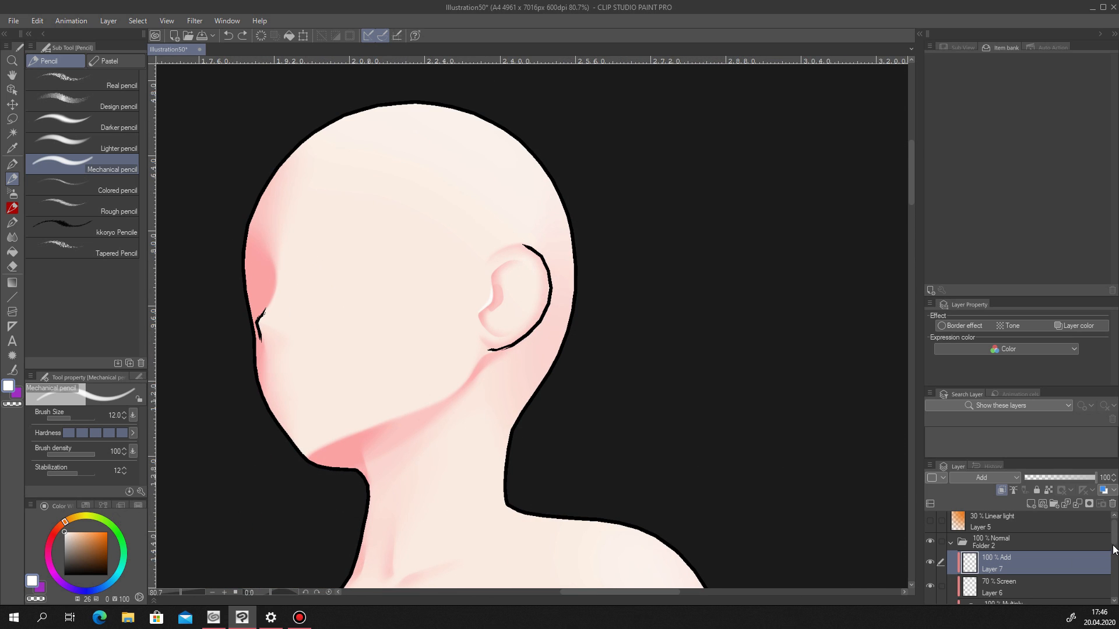
Hide the Female 6.8 Copy line-art layer and draw a small white pencil highlight at the nose bridge.
{"action": "left_click_drag", "start_coordinate": [1114, 541], "coordinate": [1113, 582]}
{"action": "left_click", "coordinate": [930, 584]}
{"action": "left_click_drag", "start_coordinate": [259, 321], "coordinate": [268, 306]}
{"action": "scroll", "coordinate": [315, 280], "scroll_direction": "down", "scroll_amount": 6}
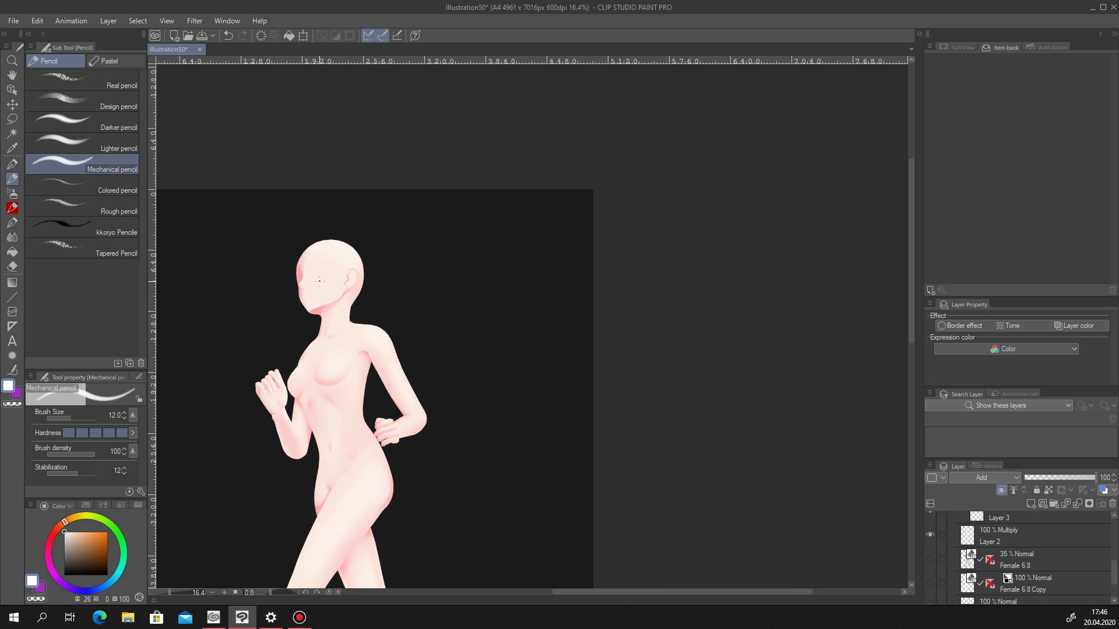
Draw white contour highlights along the chest's front edge with the Mechanical pencil at size 21, undoing the first trial strokes.
{"action": "scroll", "coordinate": [327, 283], "scroll_direction": "up", "scroll_amount": 4}
{"action": "scroll", "coordinate": [335, 303], "scroll_direction": "down", "scroll_amount": 2}
{"action": "scroll", "coordinate": [348, 421], "scroll_direction": "up", "scroll_amount": 8}
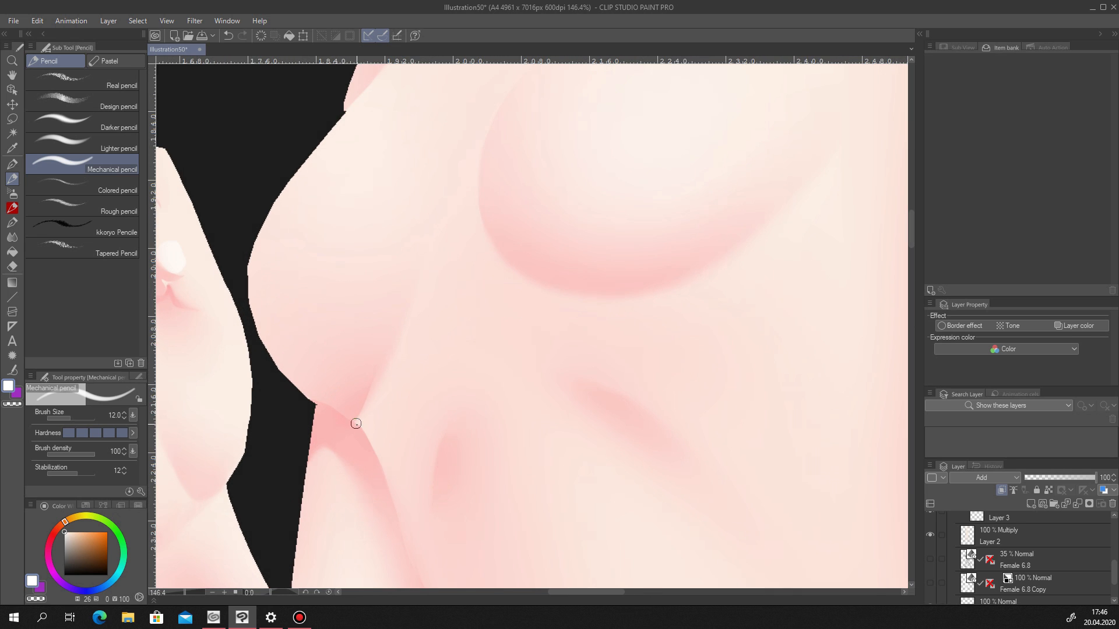
{"action": "left_click_drag", "start_coordinate": [356, 424], "coordinate": [249, 291]}
{"action": "key", "text": "ctrl+z"}
{"action": "left_click", "coordinate": [124, 413]}
{"action": "mouse_move", "coordinate": [357, 425]}
{"action": "left_mouse_down"}
{"action": "mouse_move", "coordinate": [264, 329]}
{"action": "mouse_move", "coordinate": [332, 412]}
{"action": "mouse_move", "coordinate": [248, 239]}
{"action": "left_mouse_up"}
{"action": "key", "text": "ctrl+z"}
{"action": "left_click_drag", "start_coordinate": [264, 323], "coordinate": [297, 170]}
{"action": "left_click_drag", "start_coordinate": [250, 253], "coordinate": [340, 125]}
{"action": "scroll", "coordinate": [324, 244], "scroll_direction": "down", "scroll_amount": 5}
{"action": "scroll", "coordinate": [324, 245], "scroll_direction": "up", "scroll_amount": 2}
{"action": "scroll", "coordinate": [398, 288], "scroll_direction": "down", "scroll_amount": 6}
{"action": "scroll", "coordinate": [398, 289], "scroll_direction": "up", "scroll_amount": 10}
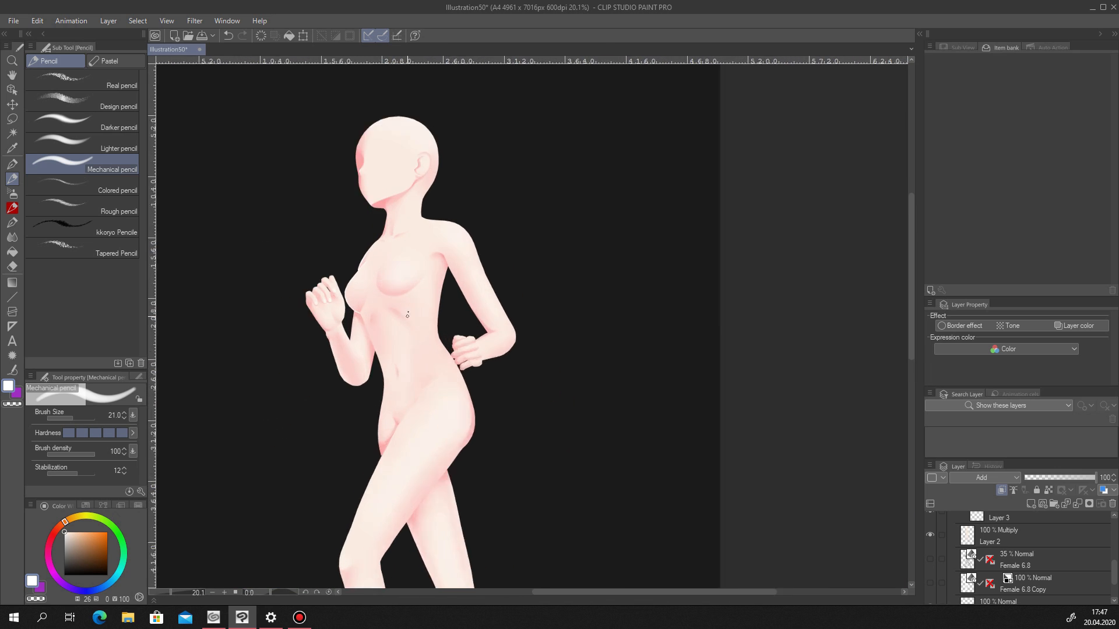
Draw a curved white pencil highlight beneath the near breast, retrying the stroke, and soften it with the Blur tool at size 29.2.
{"action": "scroll", "coordinate": [375, 299], "scroll_direction": "down", "scroll_amount": 8}
{"action": "scroll", "coordinate": [331, 396], "scroll_direction": "up", "scroll_amount": 4}
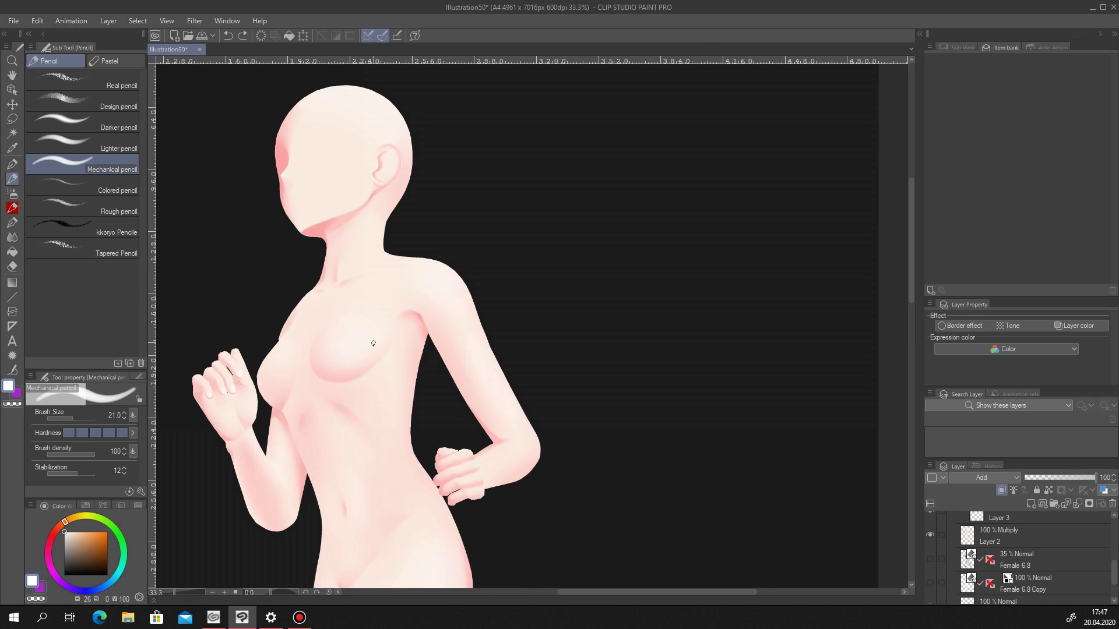
{"action": "scroll", "coordinate": [350, 378], "scroll_direction": "up", "scroll_amount": 2}
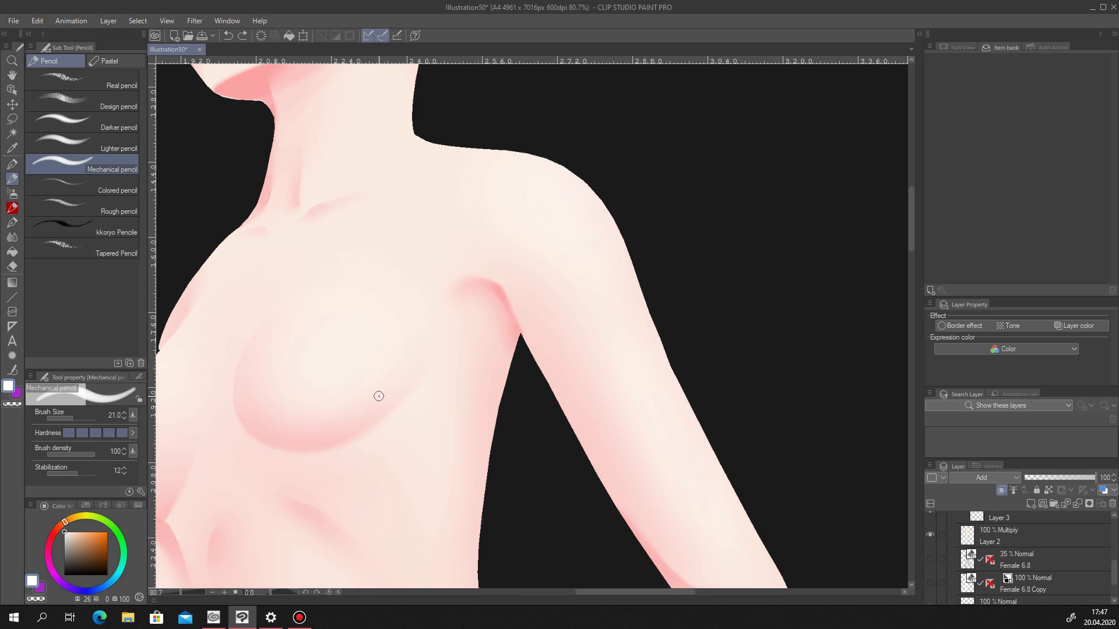
{"action": "mouse_move", "coordinate": [282, 449]}
{"action": "left_mouse_down"}
{"action": "mouse_move", "coordinate": [326, 452]}
{"action": "mouse_move", "coordinate": [394, 413]}
{"action": "left_mouse_up"}
{"action": "key", "text": "ctrl+z"}
{"action": "mouse_move", "coordinate": [251, 435]}
{"action": "left_mouse_down"}
{"action": "mouse_move", "coordinate": [314, 450]}
{"action": "mouse_move", "coordinate": [288, 450]}
{"action": "mouse_move", "coordinate": [386, 410]}
{"action": "left_mouse_up"}
{"action": "key", "text": "ctrl+z"}
{"action": "left_click", "coordinate": [14, 237]}
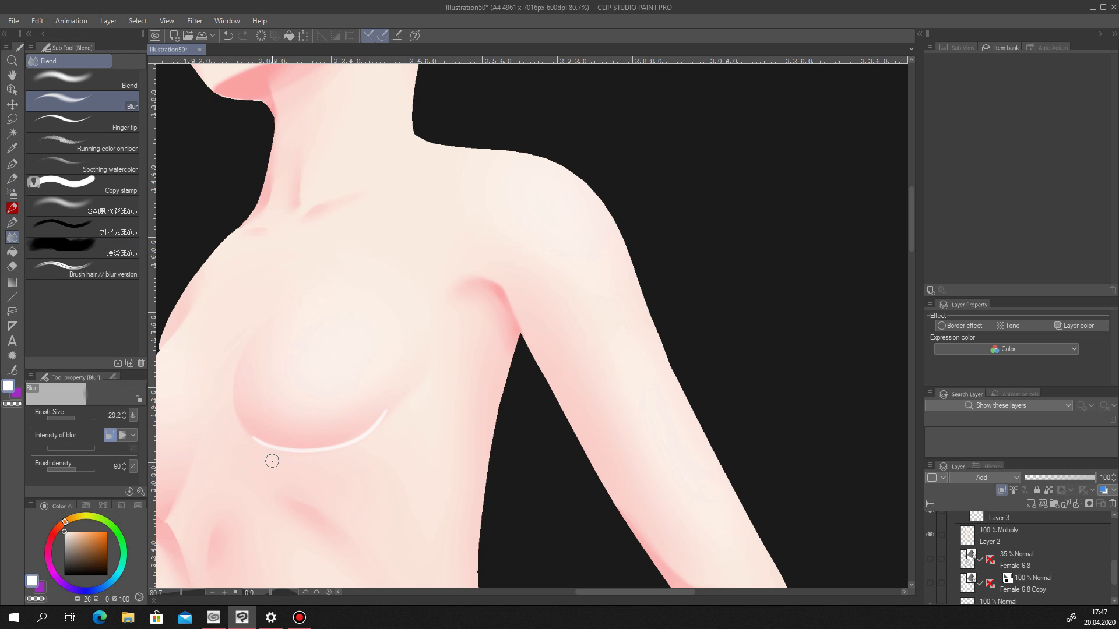
{"action": "scroll", "coordinate": [244, 443], "scroll_direction": "down", "scroll_amount": 4}
{"action": "scroll", "coordinate": [354, 420], "scroll_direction": "up", "scroll_amount": 2}
{"action": "scroll", "coordinate": [349, 446], "scroll_direction": "down", "scroll_amount": 3}
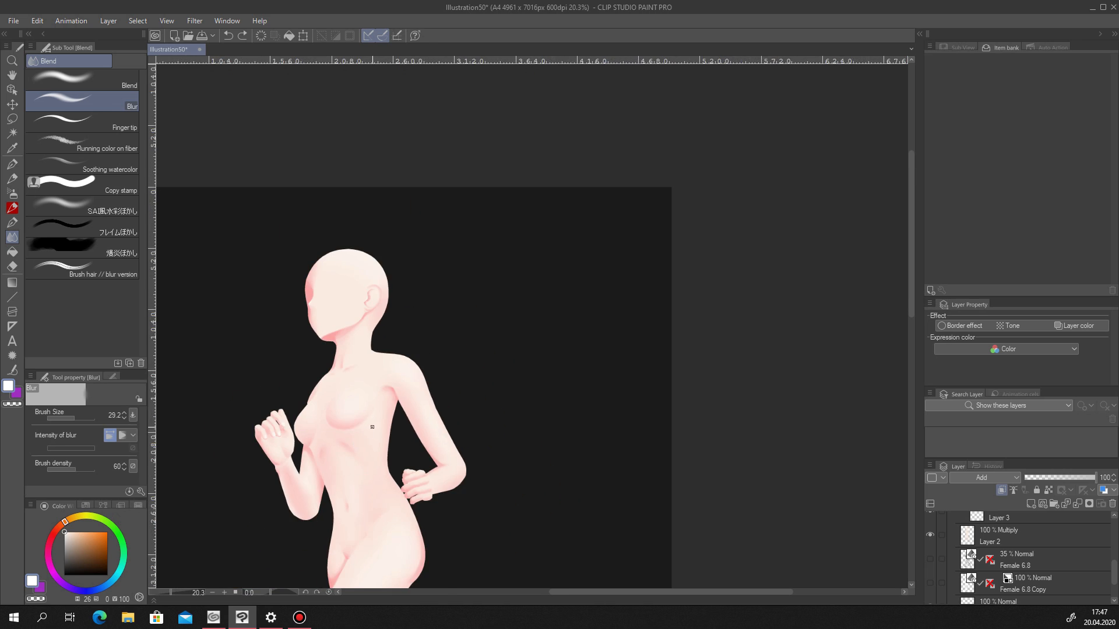
Try a white highlight with the Transparent watercolor brush and undo it.
{"action": "scroll", "coordinate": [367, 446], "scroll_direction": "up", "scroll_amount": 2}
{"action": "left_click", "coordinate": [12, 208]}
{"action": "left_click", "coordinate": [13, 209]}
{"action": "left_click", "coordinate": [111, 117]}
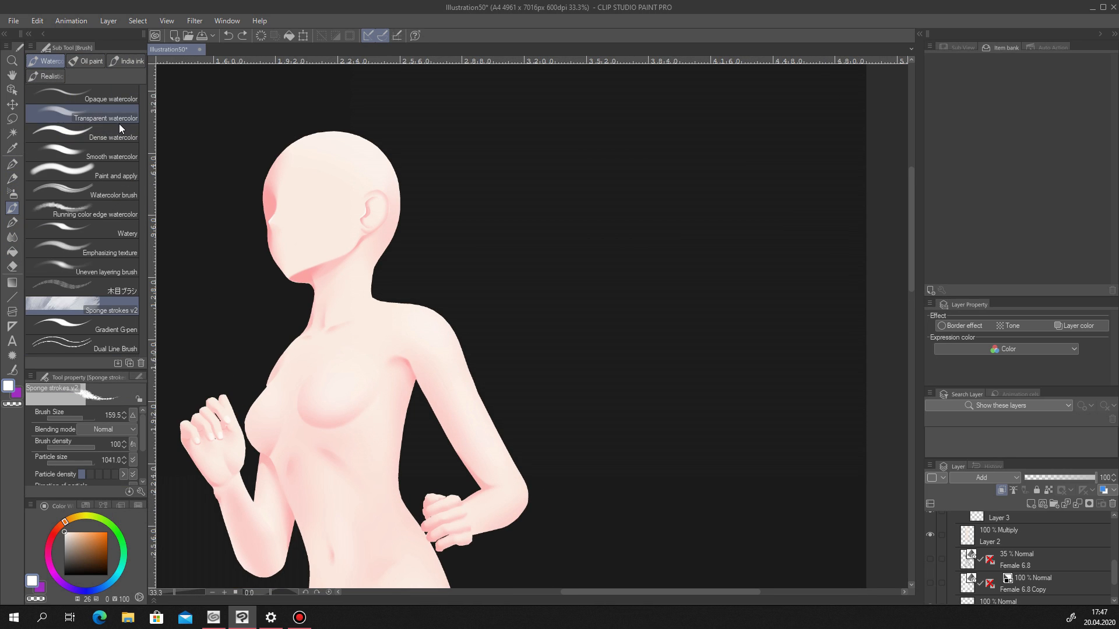
{"action": "scroll", "coordinate": [345, 470], "scroll_direction": "up", "scroll_amount": 2}
{"action": "key", "text": "ctrl+z"}
Switch to the Smooth watercolor brush, set its size to 21, and try white contour strokes on the body, undoing rejected ones.
{"action": "left_click", "coordinate": [76, 153]}
{"action": "left_click_drag", "start_coordinate": [369, 342], "coordinate": [376, 436]}
{"action": "key", "text": "ctrl+z"}
{"action": "left_click", "coordinate": [78, 418]}
{"action": "scroll", "coordinate": [302, 279], "scroll_direction": "up", "scroll_amount": 2}
{"action": "mouse_move", "coordinate": [236, 269]}
{"action": "left_mouse_down"}
{"action": "mouse_move", "coordinate": [239, 392]}
{"action": "mouse_move", "coordinate": [212, 337]}
{"action": "mouse_move", "coordinate": [241, 269]}
{"action": "left_mouse_up"}
{"action": "key", "text": "ctrl+z"}
{"action": "key", "text": "ctrl+z"}
{"action": "mouse_move", "coordinate": [280, 201]}
{"action": "left_mouse_down"}
{"action": "mouse_move", "coordinate": [256, 262]}
{"action": "mouse_move", "coordinate": [306, 153]}
{"action": "left_mouse_up"}
{"action": "key", "text": "ctrl+z"}
Paint white edge highlights around the chest and the raised arm's upper arm with the Smooth watercolor brush.
{"action": "scroll", "coordinate": [306, 157], "scroll_direction": "down", "scroll_amount": 4}
{"action": "scroll", "coordinate": [326, 233], "scroll_direction": "up", "scroll_amount": 3}
{"action": "left_click_drag", "start_coordinate": [329, 253], "coordinate": [352, 299]}
{"action": "key", "text": "ctrl+z"}
{"action": "left_click_drag", "start_coordinate": [323, 240], "coordinate": [337, 282]}
{"action": "mouse_move", "coordinate": [296, 220]}
{"action": "left_mouse_down"}
{"action": "mouse_move", "coordinate": [298, 247]}
{"action": "mouse_move", "coordinate": [267, 281]}
{"action": "left_mouse_up"}
Lasso the raised arm's forearm from wrist to elbow, undoing the inaccurate outlines.
{"action": "key", "text": "m"}
{"action": "scroll", "coordinate": [331, 317], "scroll_direction": "up", "scroll_amount": 3}
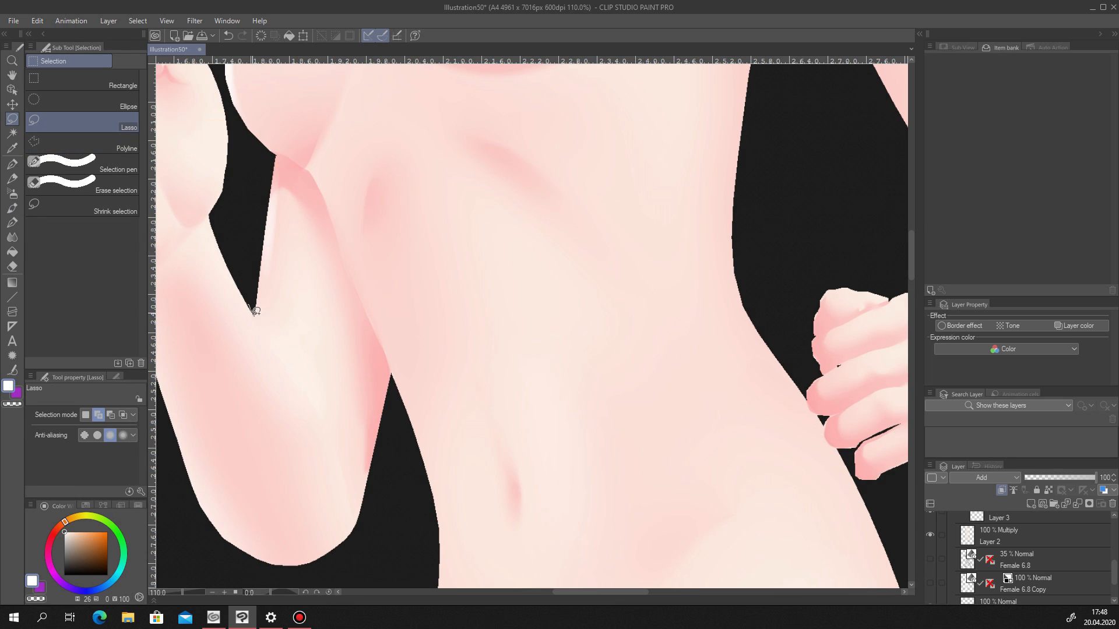
{"action": "left_click_drag", "start_coordinate": [319, 420], "coordinate": [322, 443]}
{"action": "key", "text": "ctrl+z"}
{"action": "left_click_drag", "start_coordinate": [252, 307], "coordinate": [341, 486]}
{"action": "key", "text": "ctrl+z"}
{"action": "mouse_move", "coordinate": [251, 306]}
{"action": "left_mouse_down"}
{"action": "mouse_move", "coordinate": [350, 517]}
{"action": "mouse_move", "coordinate": [193, 501]}
{"action": "mouse_move", "coordinate": [172, 277]}
{"action": "mouse_move", "coordinate": [300, 225]}
{"action": "left_mouse_up"}
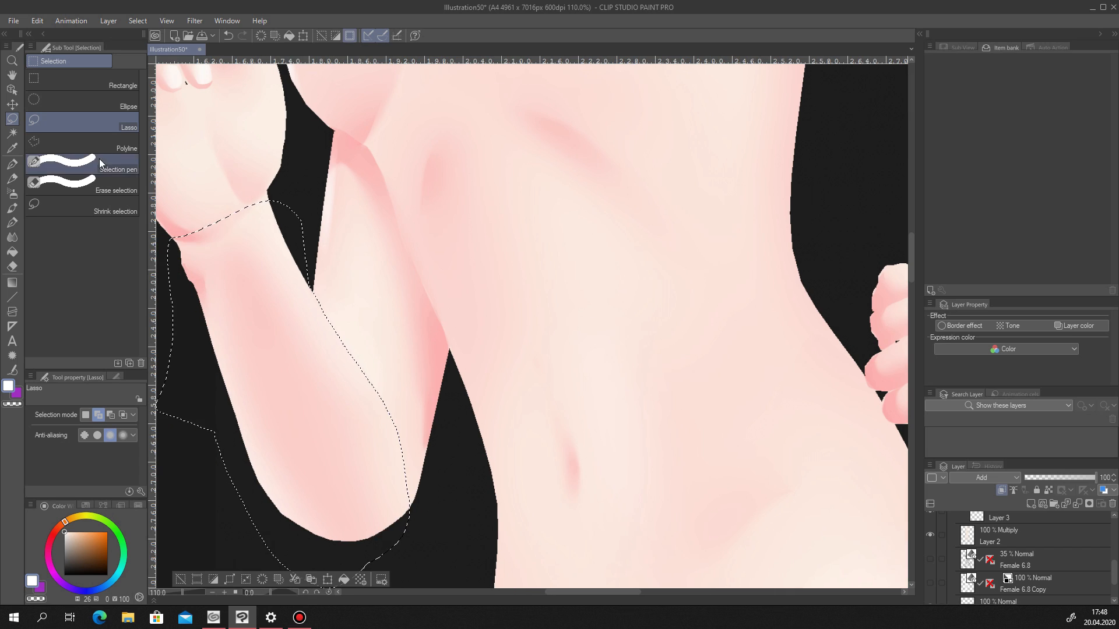
Paint white Smooth watercolor highlights along both edges of the selected forearm, deselect, and restore the selection by undoing.
{"action": "key", "text": "b"}
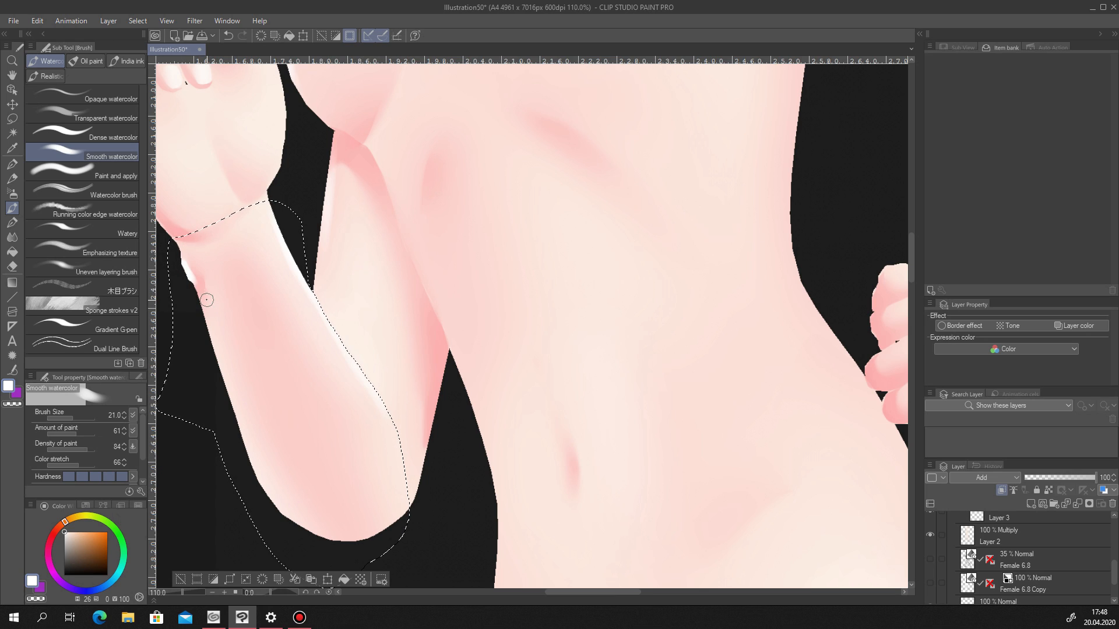
{"action": "mouse_move", "coordinate": [189, 282]}
{"action": "left_mouse_down"}
{"action": "mouse_move", "coordinate": [247, 460]}
{"action": "mouse_move", "coordinate": [216, 345]}
{"action": "mouse_move", "coordinate": [281, 491]}
{"action": "mouse_move", "coordinate": [256, 463]}
{"action": "mouse_move", "coordinate": [313, 527]}
{"action": "left_mouse_up"}
{"action": "key", "text": "ctrl+d"}
{"action": "scroll", "coordinate": [311, 384], "scroll_direction": "down", "scroll_amount": 10}
{"action": "scroll", "coordinate": [340, 379], "scroll_direction": "down", "scroll_amount": 3}
{"action": "scroll", "coordinate": [337, 401], "scroll_direction": "up", "scroll_amount": 3}
{"action": "key", "text": "ctrl+z"}
{"action": "scroll", "coordinate": [324, 395], "scroll_direction": "up", "scroll_amount": 5}
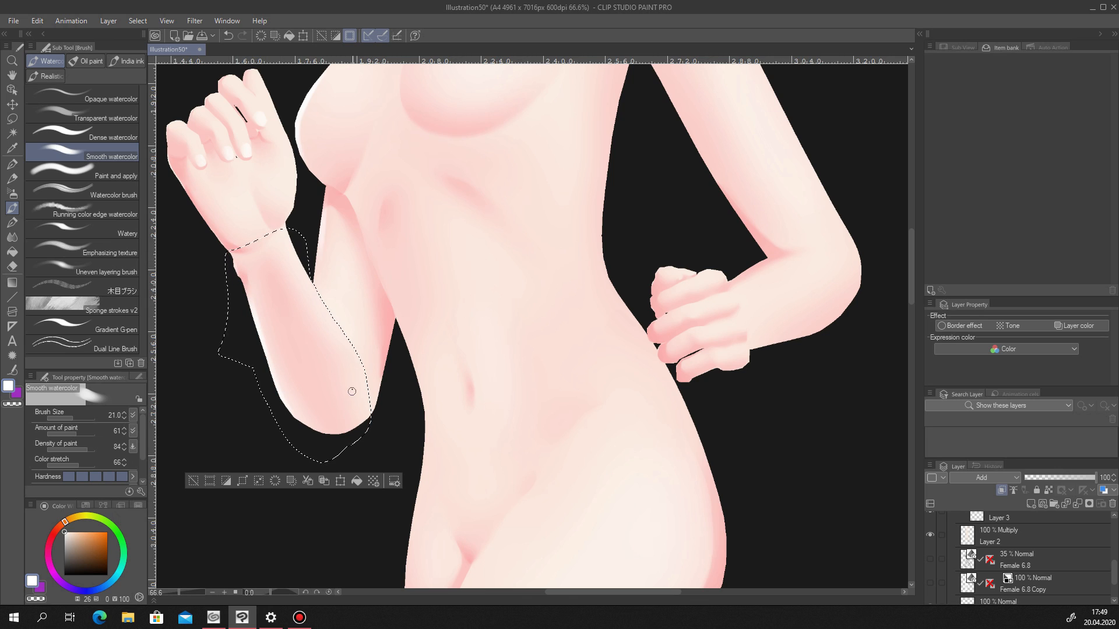
Select the Multiply layer Layer 4, choose a salmon-pink swatch, and shade the selected forearm's inner edge with the Soft airbrush, undoing a rejected stroke.
{"action": "left_click", "coordinate": [12, 194]}
{"action": "left_click_drag", "start_coordinate": [1114, 574], "coordinate": [1117, 546]}
{"action": "left_click", "coordinate": [1026, 584]}
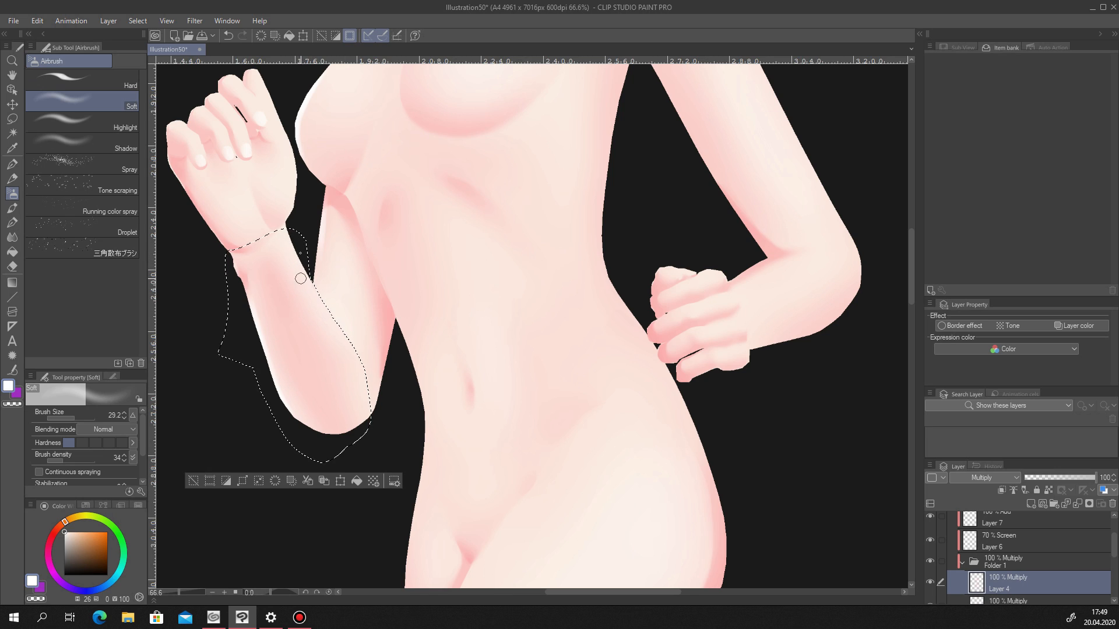
{"action": "left_click", "coordinate": [138, 505]}
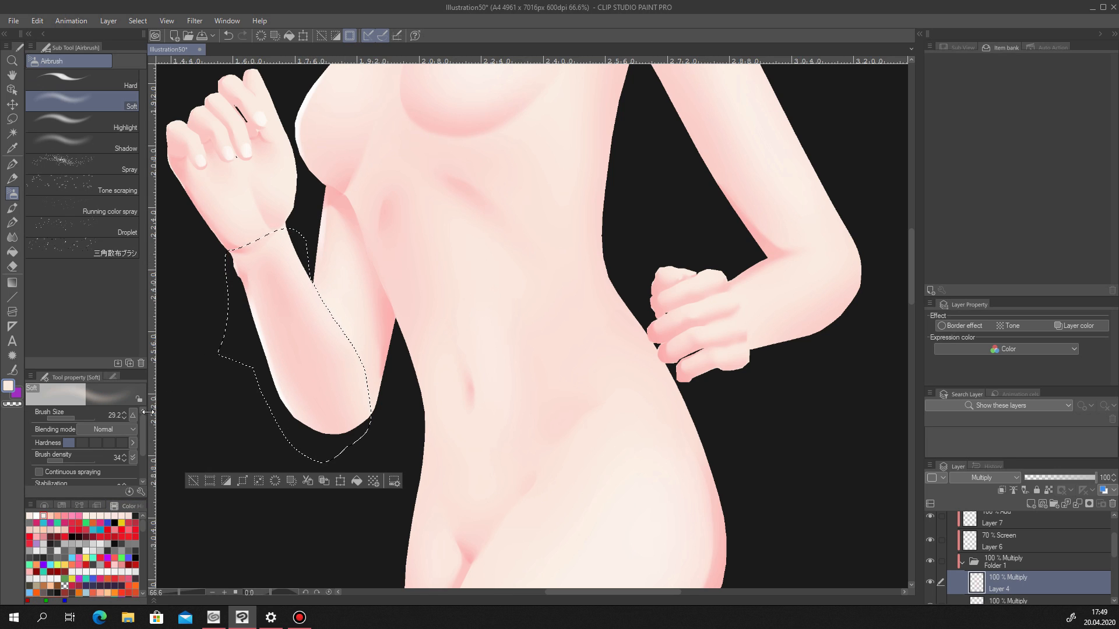
{"action": "left_click_drag", "start_coordinate": [343, 332], "coordinate": [368, 399]}
{"action": "left_click", "coordinate": [58, 516]}
{"action": "key", "text": "ctrl+z"}
{"action": "left_click_drag", "start_coordinate": [312, 283], "coordinate": [367, 388]}
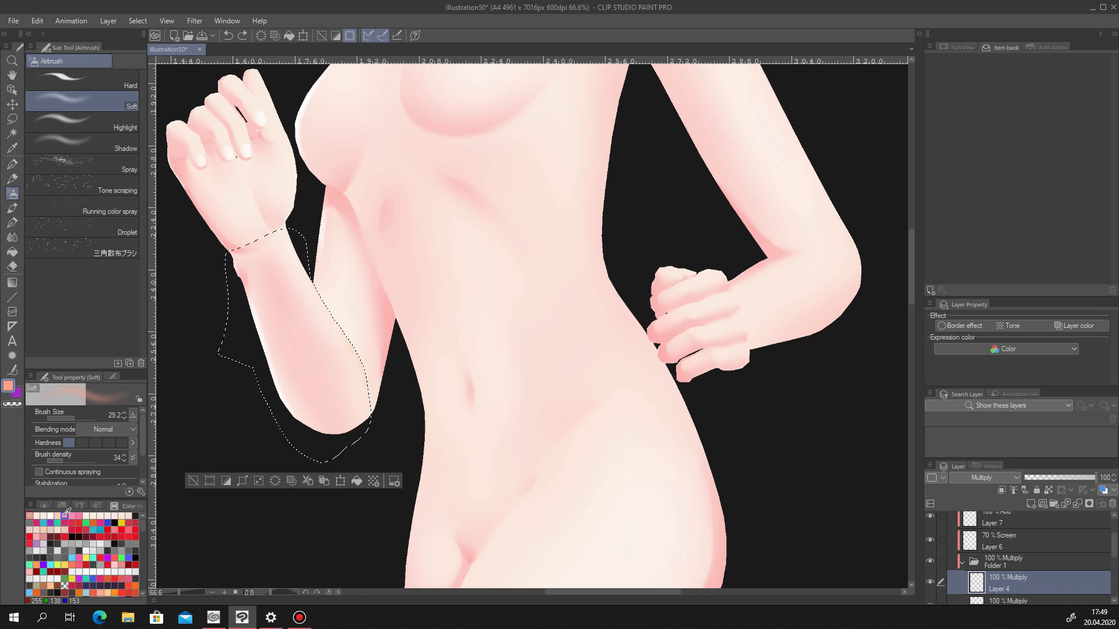
Sample a lighter pink from the skin, set the Soft airbrush size to 68, shade along the selected forearm's inner edge, and deselect.
{"action": "left_click", "coordinate": [193, 480]}
{"action": "scroll", "coordinate": [348, 384], "scroll_direction": "down", "scroll_amount": 5}
{"action": "scroll", "coordinate": [349, 334], "scroll_direction": "up", "scroll_amount": 5}
{"action": "key", "text": "ctrl+z"}
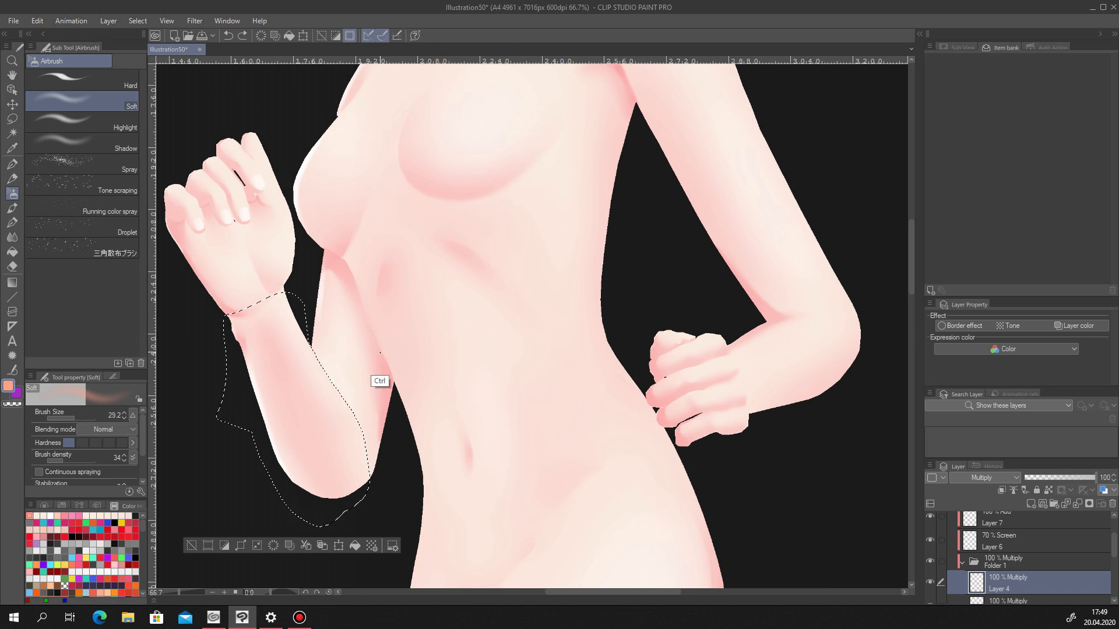
{"action": "left_click", "coordinate": [375, 366], "text": "alt"}
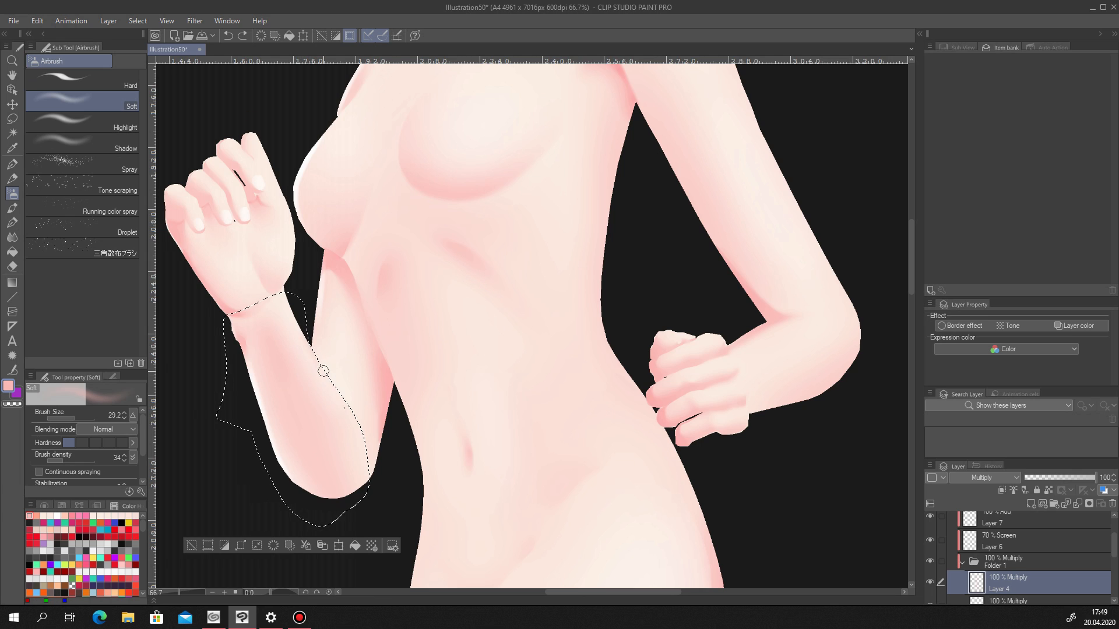
{"action": "left_click_drag", "start_coordinate": [293, 310], "coordinate": [350, 408]}
{"action": "left_click_drag", "start_coordinate": [203, 370], "coordinate": [215, 370]}
{"action": "scroll", "coordinate": [324, 467], "scroll_direction": "down", "scroll_amount": 4}
{"action": "scroll", "coordinate": [379, 413], "scroll_direction": "up", "scroll_amount": 3}
{"action": "scroll", "coordinate": [378, 413], "scroll_direction": "down", "scroll_amount": 4}
{"action": "scroll", "coordinate": [385, 469], "scroll_direction": "up", "scroll_amount": 3}
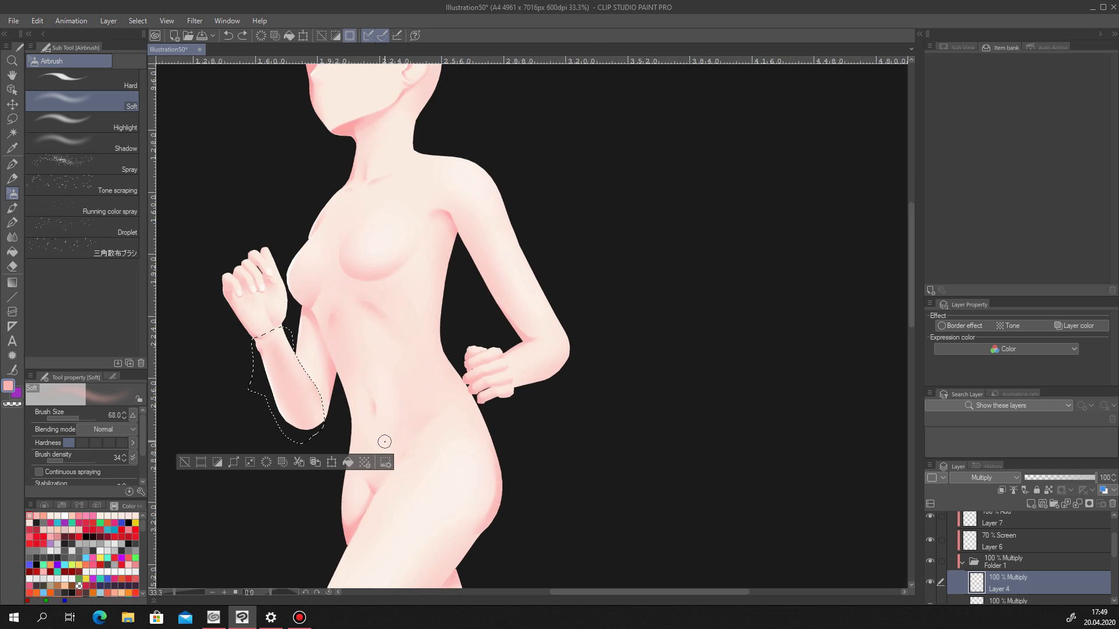
{"action": "left_click", "coordinate": [184, 462]}
Select the Add layer Layer 7 and set the Smooth watercolor brush size to 37.2.
{"action": "scroll", "coordinate": [443, 431], "scroll_direction": "down", "scroll_amount": 4}
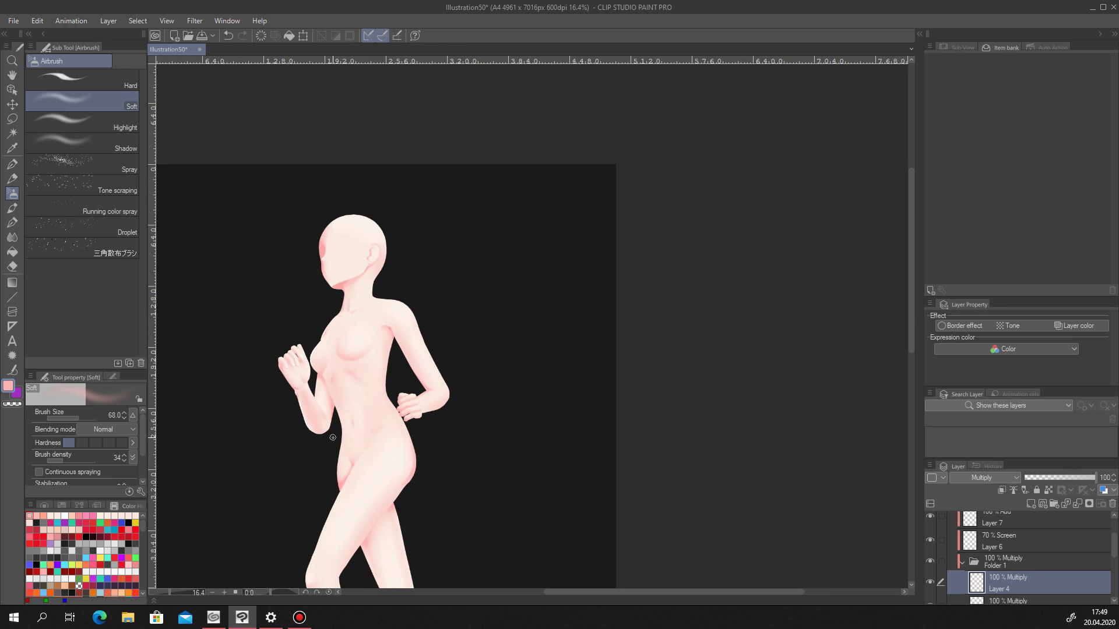
{"action": "scroll", "coordinate": [677, 399], "scroll_direction": "up", "scroll_amount": 2}
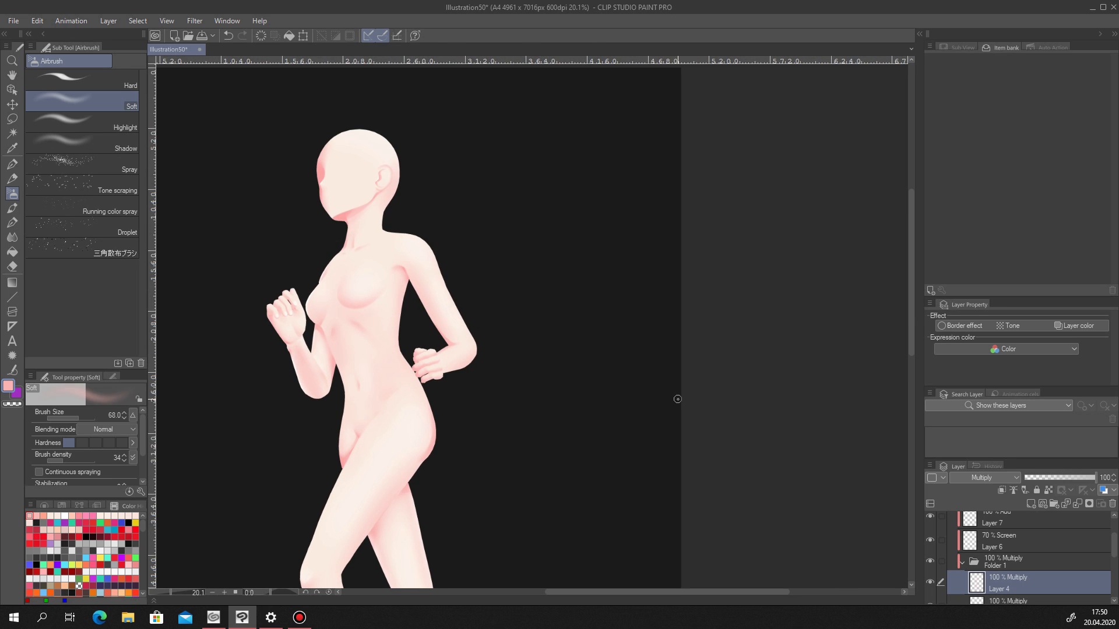
{"action": "scroll", "coordinate": [294, 301], "scroll_direction": "up", "scroll_amount": 3}
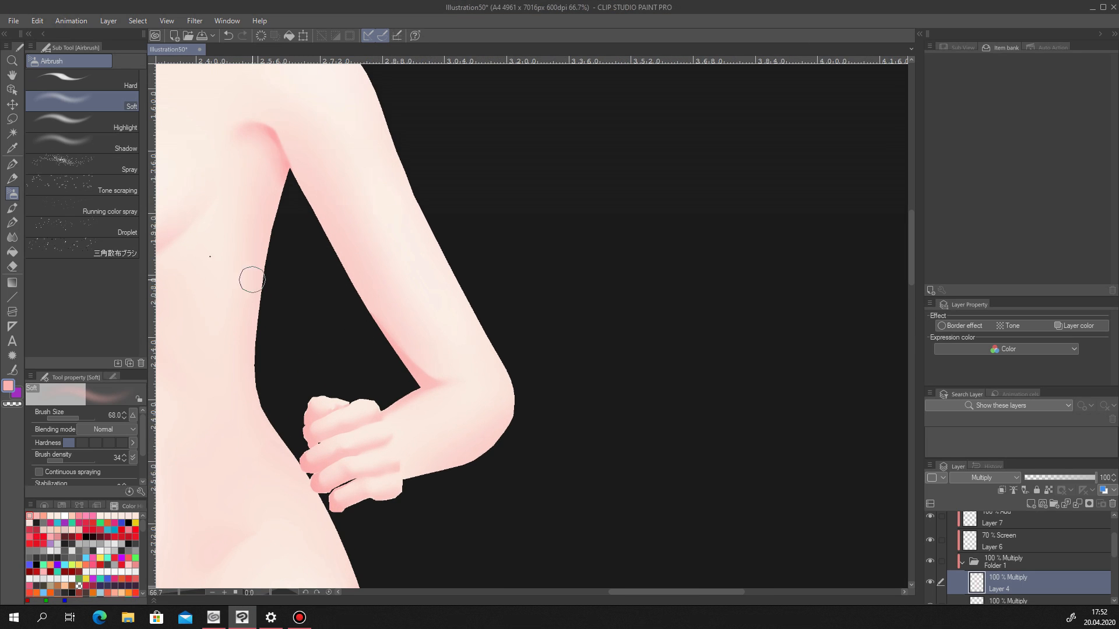
{"action": "left_click", "coordinate": [12, 210]}
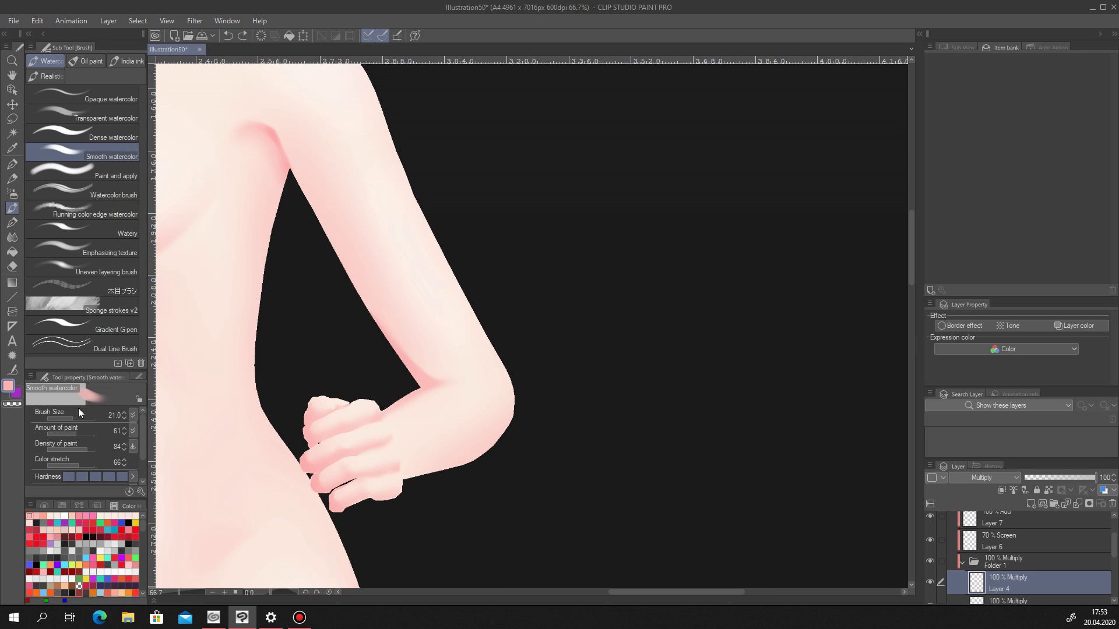
{"action": "left_click_drag", "start_coordinate": [1113, 546], "coordinate": [1114, 529]}
{"action": "left_click", "coordinate": [1027, 566]}
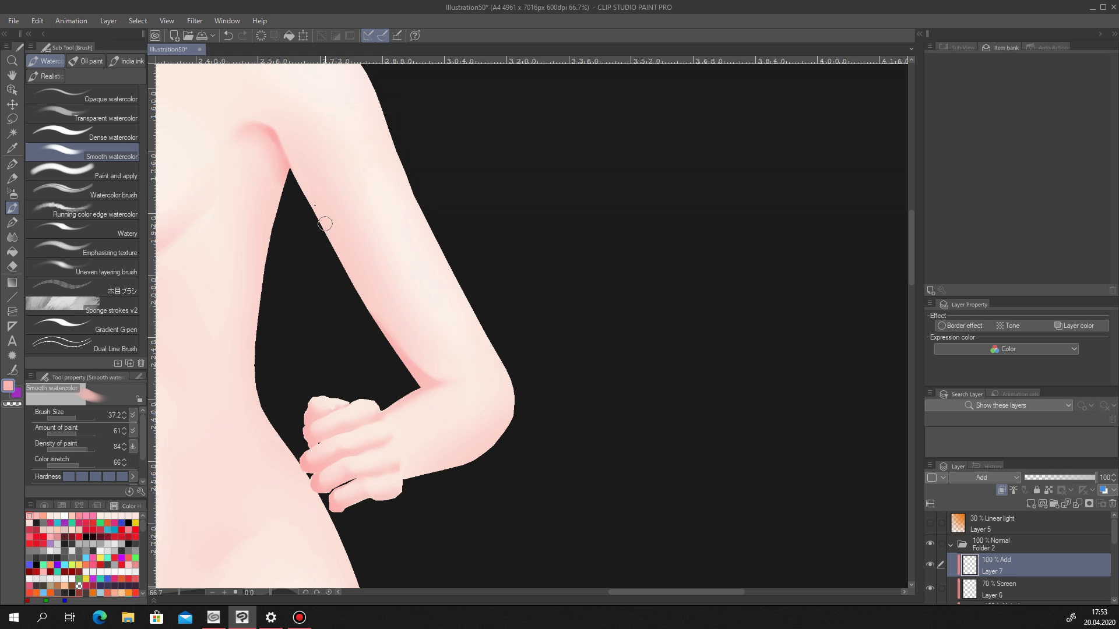
{"action": "scroll", "coordinate": [326, 251], "scroll_direction": "down", "scroll_amount": 4}
{"action": "scroll", "coordinate": [344, 285], "scroll_direction": "up", "scroll_amount": 4}
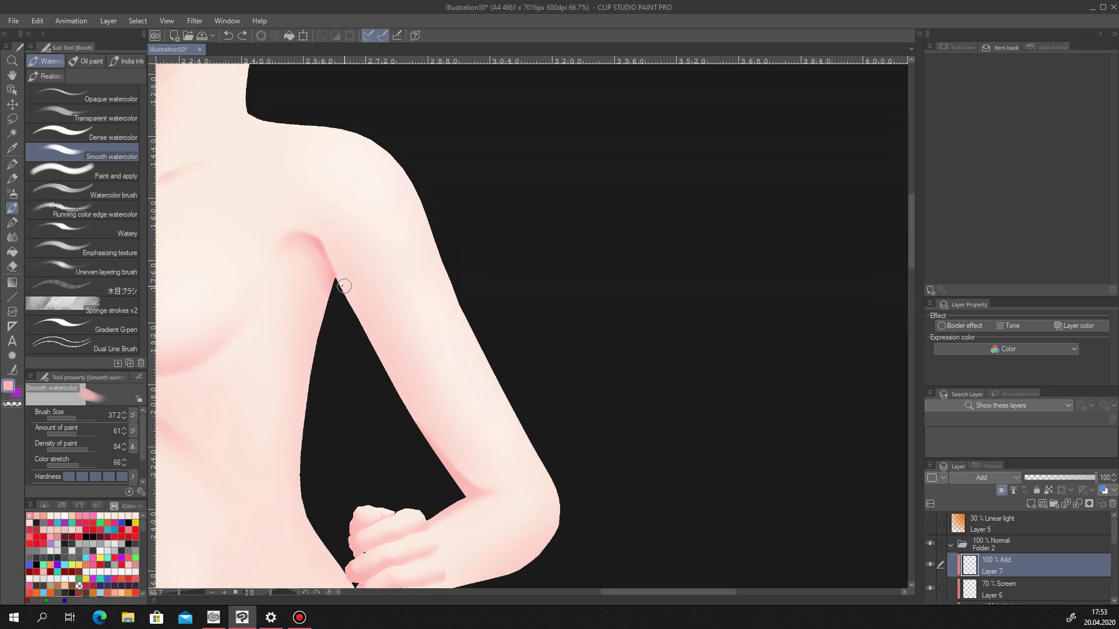
Brush soft pink light along the back contour of the waist and hip with the Soft airbrush, undoing a rejected stroke.
{"action": "key", "text": "b"}
{"action": "scroll", "coordinate": [436, 461], "scroll_direction": "down", "scroll_amount": 5}
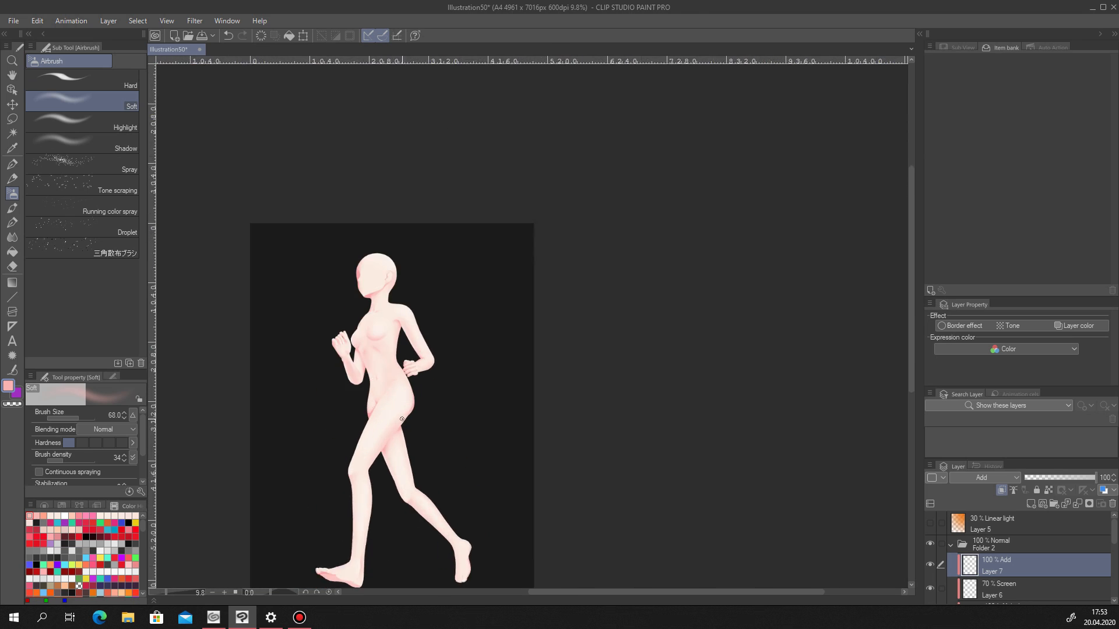
{"action": "scroll", "coordinate": [436, 378], "scroll_direction": "up", "scroll_amount": 3}
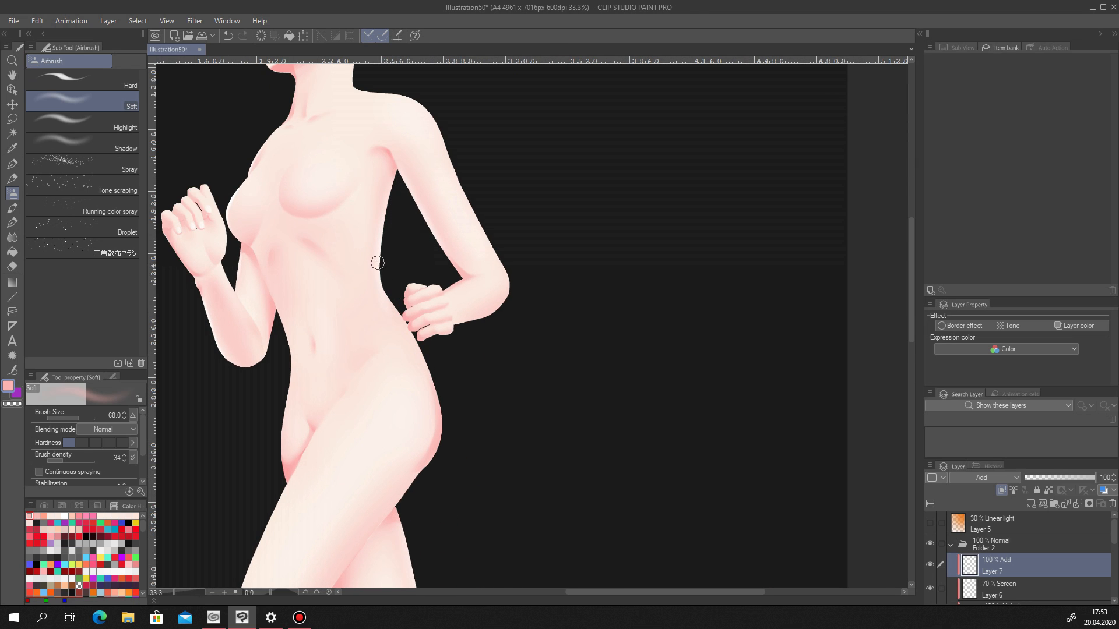
{"action": "key", "text": "ctrl+z"}
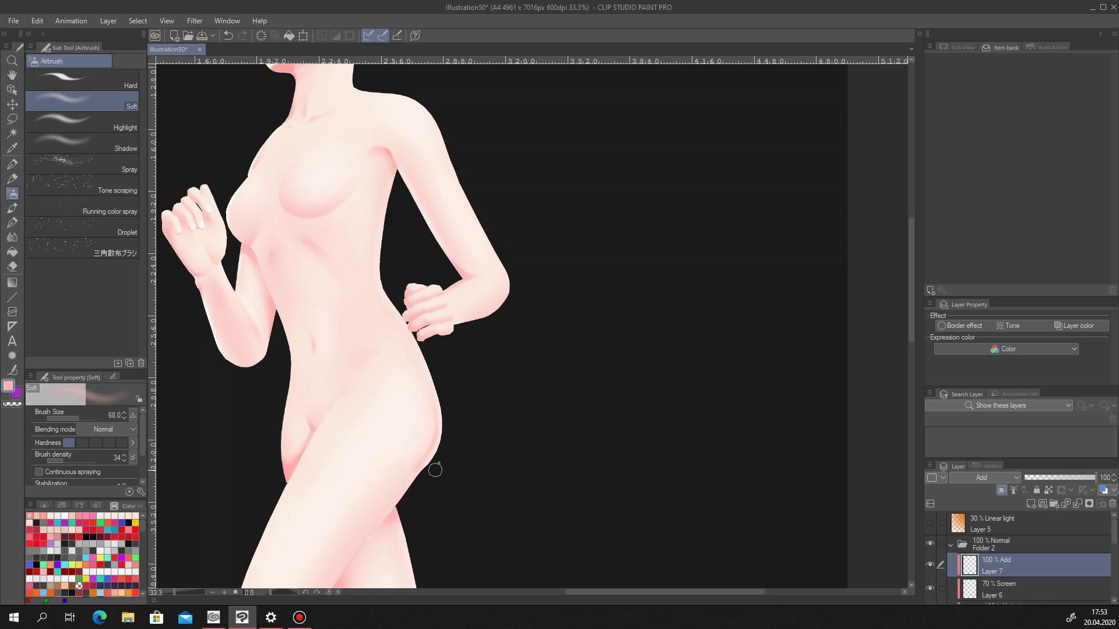
{"action": "scroll", "coordinate": [425, 484], "scroll_direction": "down", "scroll_amount": 3}
{"action": "scroll", "coordinate": [457, 320], "scroll_direction": "up", "scroll_amount": 4}
{"action": "left_click_drag", "start_coordinate": [453, 305], "coordinate": [397, 373]}
{"action": "scroll", "coordinate": [438, 322], "scroll_direction": "down", "scroll_amount": 3}
{"action": "scroll", "coordinate": [452, 239], "scroll_direction": "up", "scroll_amount": 3}
Lasso the back side of the front leg, from below the buttock along the thigh and down to the calf.
{"action": "key", "text": "l"}
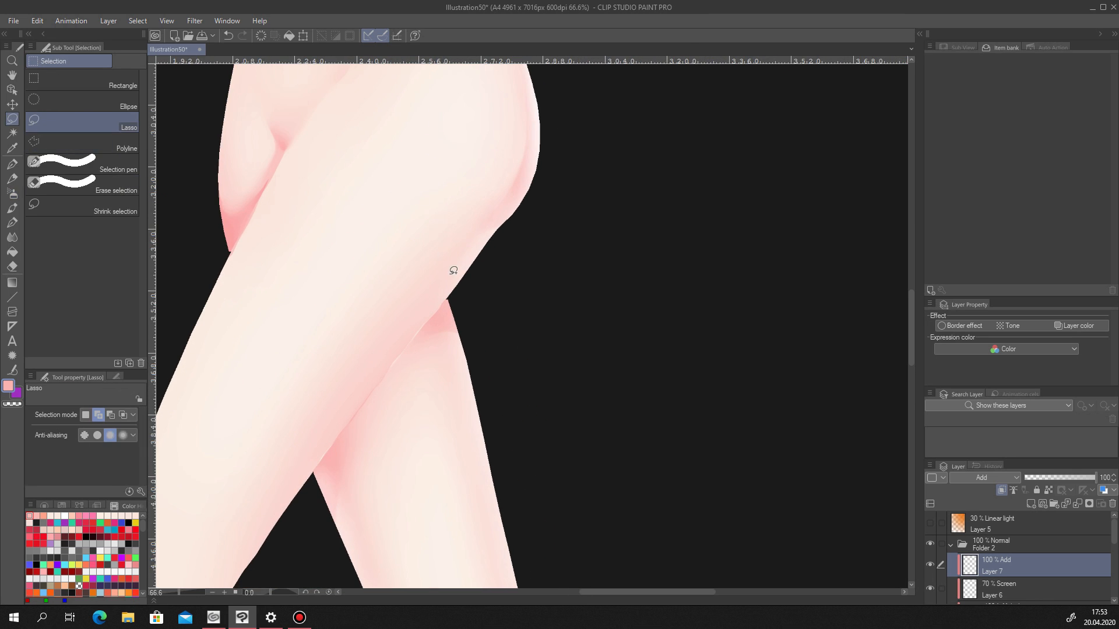
{"action": "left_click_drag", "start_coordinate": [306, 485], "coordinate": [456, 291]}
{"action": "left_click_drag", "start_coordinate": [266, 441], "coordinate": [475, 239]}
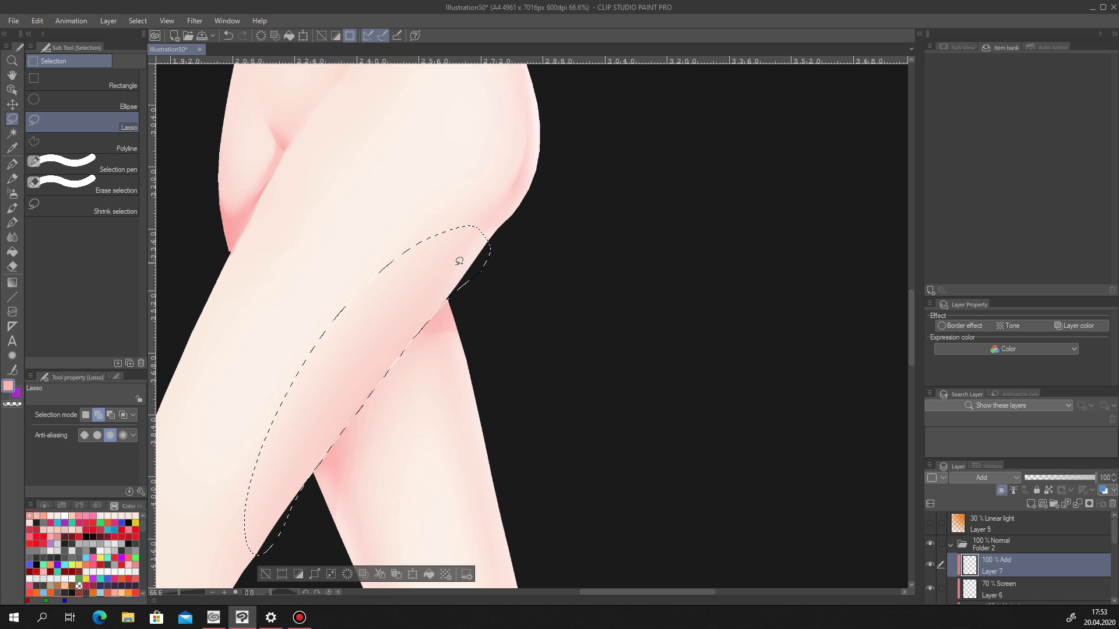
{"action": "scroll", "coordinate": [474, 239], "scroll_direction": "down", "scroll_amount": 5}
{"action": "left_click_drag", "start_coordinate": [381, 329], "coordinate": [407, 322]}
{"action": "key", "text": "ctrl+plus"}
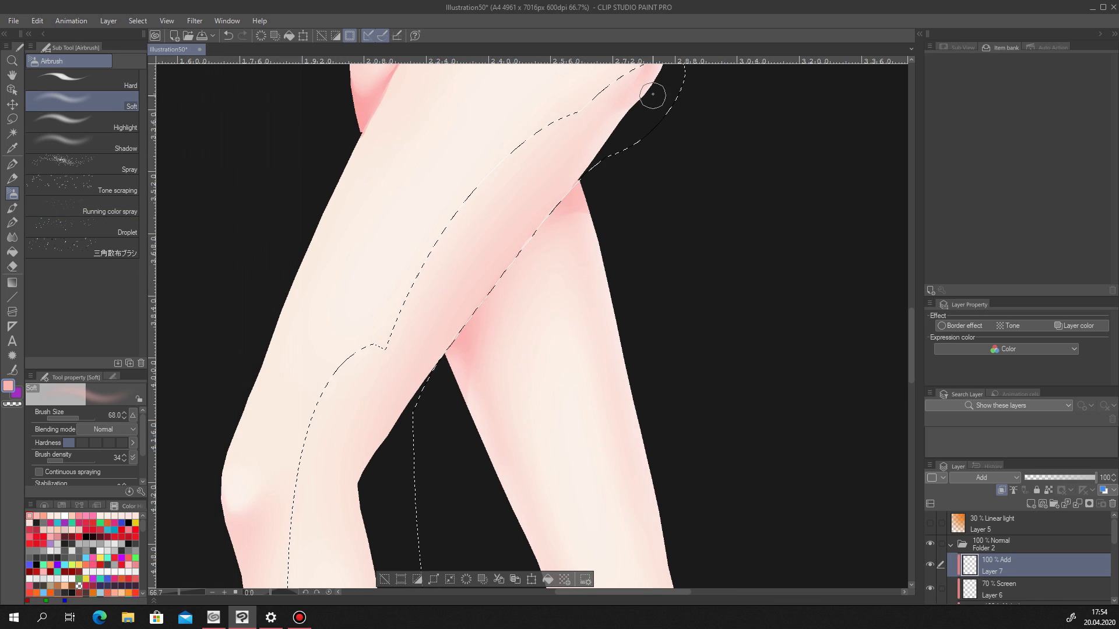
Set the Soft airbrush size to 140.3, brush light pink along the selected back of the thigh, and deselect.
{"action": "left_click", "coordinate": [382, 580]}
{"action": "scroll", "coordinate": [434, 408], "scroll_direction": "down", "scroll_amount": 5}
{"action": "scroll", "coordinate": [469, 396], "scroll_direction": "up", "scroll_amount": 3}
{"action": "key", "text": "ctrl+z"}
{"action": "key", "text": "ctrl+z"}
{"action": "key", "text": "ctrl+y"}
{"action": "left_click", "coordinate": [83, 419]}
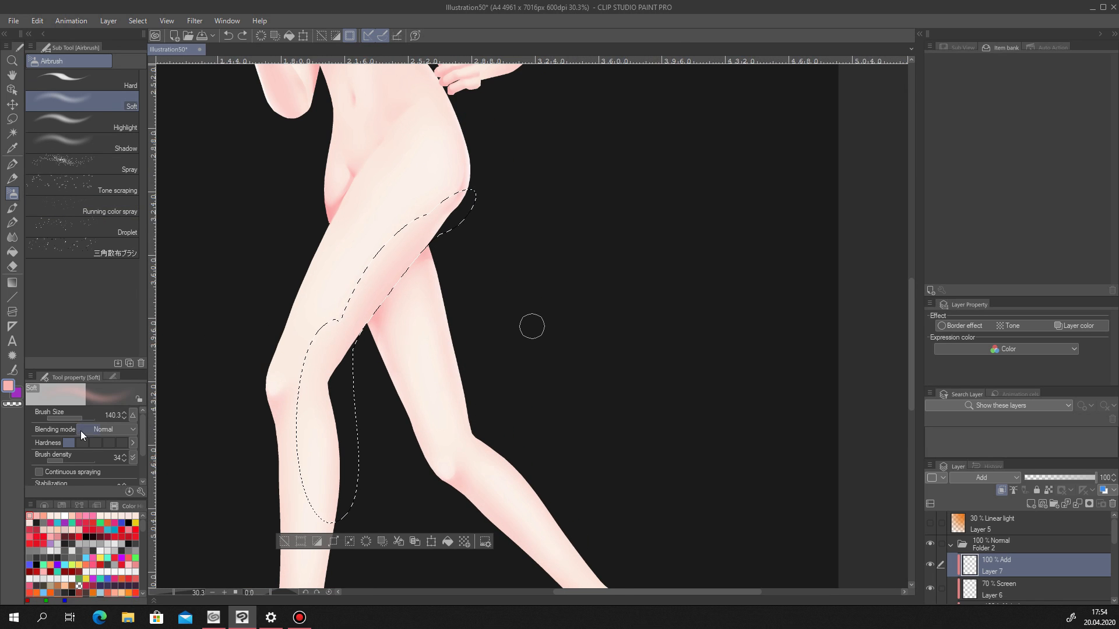
{"action": "left_click_drag", "start_coordinate": [449, 221], "coordinate": [397, 286]}
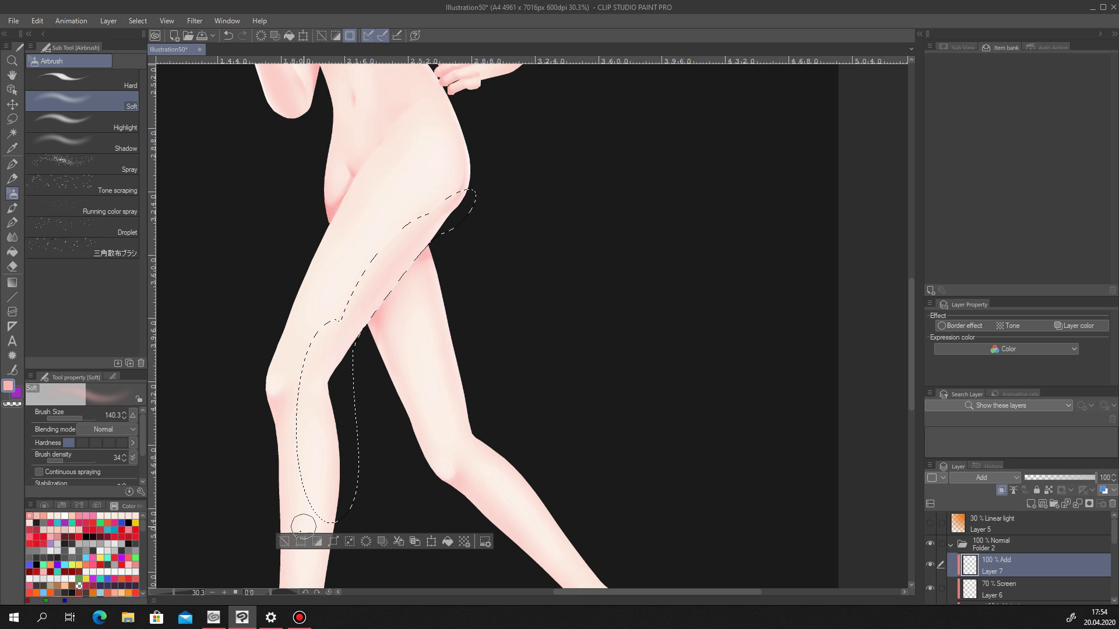
{"action": "left_click", "coordinate": [284, 541]}
Lasso a narrow strip along the torso's front contour from below the chest down to the far thigh.
{"action": "scroll", "coordinate": [350, 427], "scroll_direction": "down", "scroll_amount": 5}
{"action": "scroll", "coordinate": [376, 325], "scroll_direction": "up", "scroll_amount": 8}
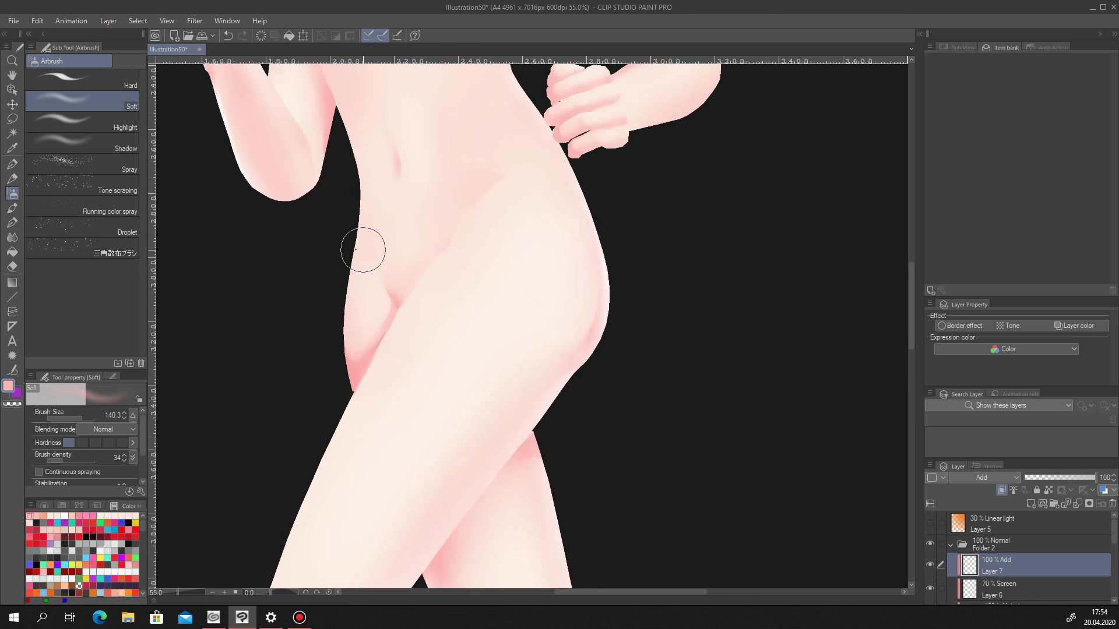
{"action": "key", "text": "m"}
{"action": "mouse_move", "coordinate": [410, 468]}
{"action": "left_mouse_down"}
{"action": "mouse_move", "coordinate": [413, 83]}
{"action": "mouse_move", "coordinate": [390, 484]}
{"action": "left_mouse_up"}
{"action": "scroll", "coordinate": [376, 395], "scroll_direction": "down", "scroll_amount": 3}
{"action": "scroll", "coordinate": [392, 194], "scroll_direction": "up", "scroll_amount": 3}
{"action": "mouse_move", "coordinate": [393, 284]}
{"action": "left_mouse_down"}
{"action": "mouse_move", "coordinate": [310, 68]}
{"action": "mouse_move", "coordinate": [396, 296]}
{"action": "mouse_move", "coordinate": [346, 168]}
{"action": "mouse_move", "coordinate": [391, 285]}
{"action": "left_mouse_up"}
{"action": "mouse_move", "coordinate": [336, 146]}
{"action": "left_mouse_down"}
{"action": "mouse_move", "coordinate": [348, 167]}
{"action": "mouse_move", "coordinate": [338, 129]}
{"action": "left_mouse_up"}
{"action": "left_click", "coordinate": [13, 193]}
{"action": "left_click", "coordinate": [12, 120]}
{"action": "scroll", "coordinate": [323, 123], "scroll_direction": "down", "scroll_amount": 5}
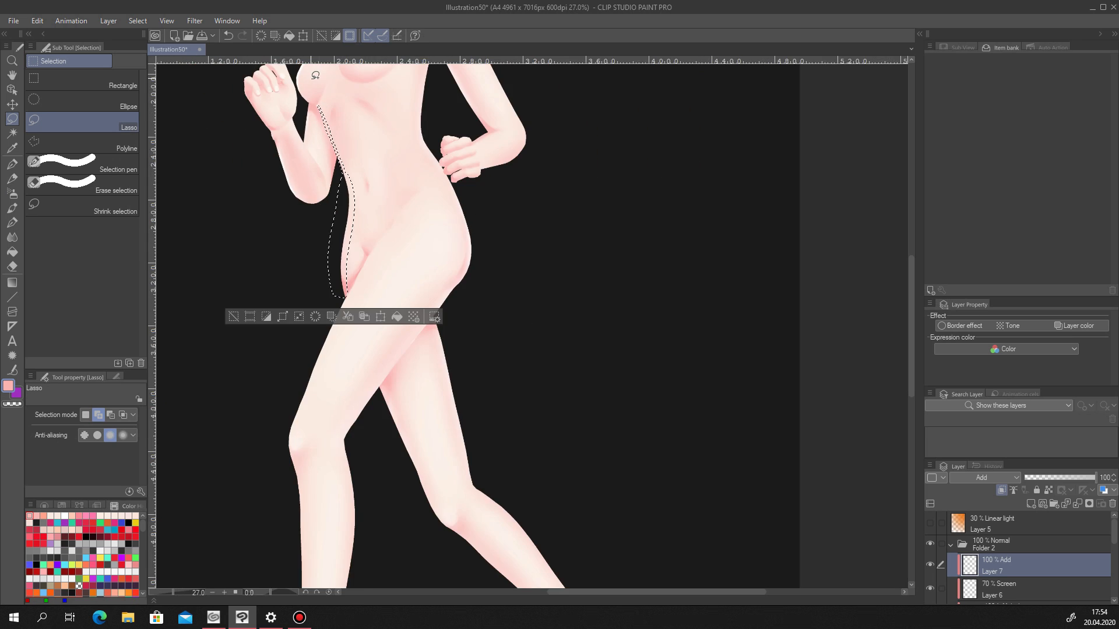
Extend the lasso selection over the front of the abdomen from below the chest to the navel, undoing the first outline.
{"action": "scroll", "coordinate": [337, 143], "scroll_direction": "up", "scroll_amount": 5}
{"action": "mouse_move", "coordinate": [324, 150]}
{"action": "left_mouse_down"}
{"action": "mouse_move", "coordinate": [394, 188]}
{"action": "mouse_move", "coordinate": [405, 371]}
{"action": "left_mouse_up"}
{"action": "key", "text": "ctrl+z"}
{"action": "mouse_move", "coordinate": [322, 153]}
{"action": "left_mouse_down"}
{"action": "mouse_move", "coordinate": [348, 126]}
{"action": "mouse_move", "coordinate": [386, 298]}
{"action": "left_mouse_up"}
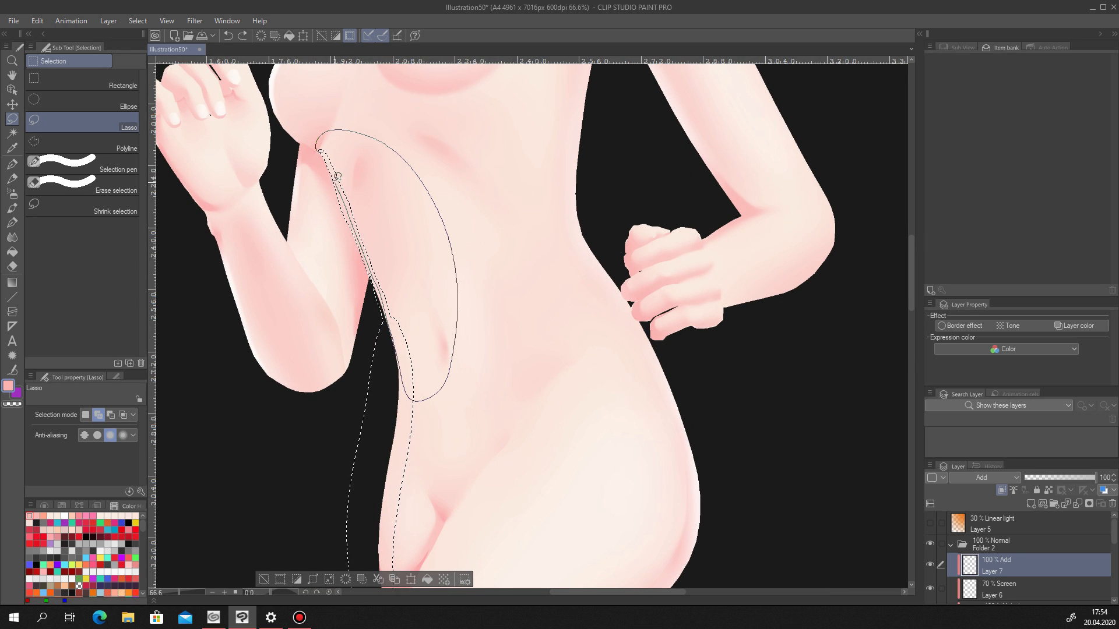
{"action": "left_click_drag", "start_coordinate": [338, 180], "coordinate": [338, 179]}
Brush soft pink light along the selected front contour of the abdomen and far thigh, undo a rejected stroke, deselect, and switch to Blur.
{"action": "left_click", "coordinate": [13, 194]}
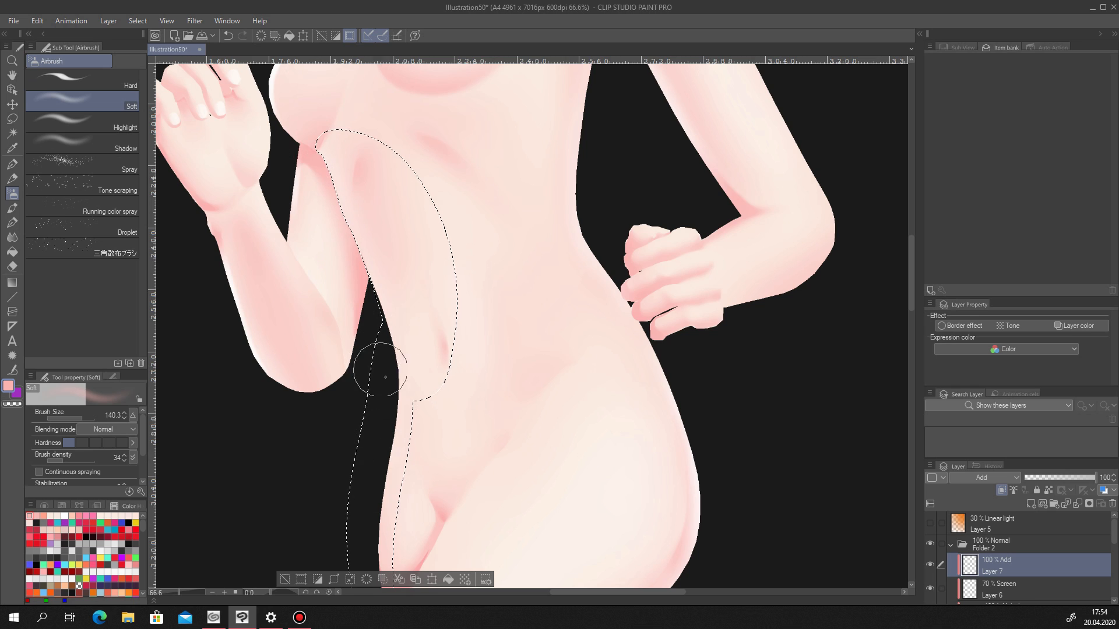
{"action": "scroll", "coordinate": [380, 431], "scroll_direction": "down", "scroll_amount": 4}
{"action": "left_click_drag", "start_coordinate": [382, 454], "coordinate": [380, 418]}
{"action": "scroll", "coordinate": [382, 452], "scroll_direction": "up", "scroll_amount": 5}
{"action": "left_click_drag", "start_coordinate": [394, 554], "coordinate": [373, 431]}
{"action": "key", "text": "ctrl+z"}
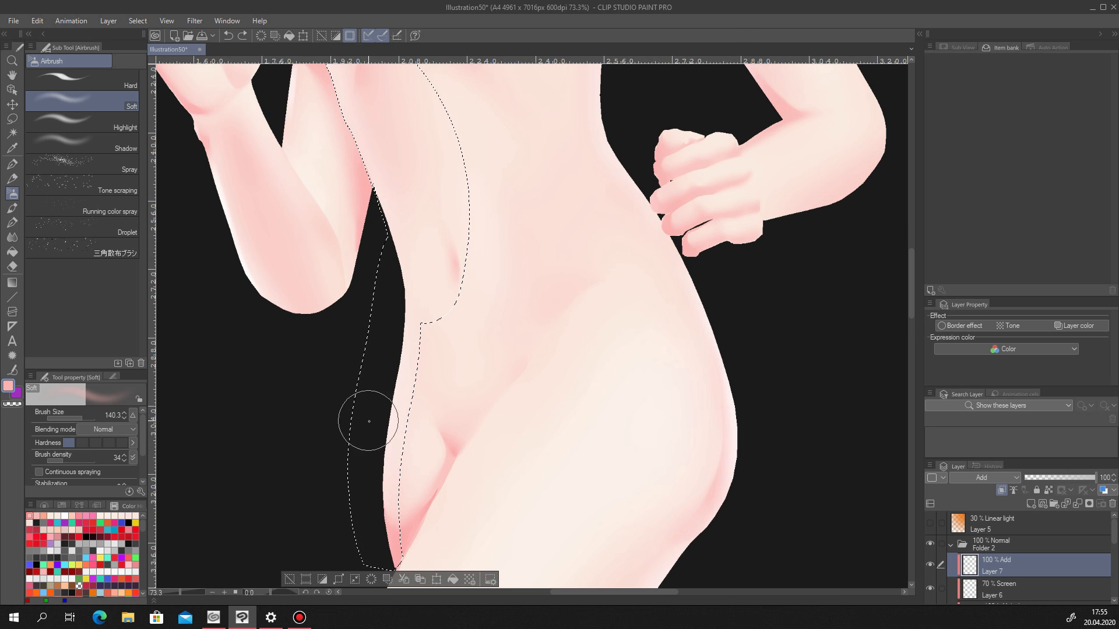
{"action": "key", "text": "ctrl+d"}
{"action": "scroll", "coordinate": [437, 457], "scroll_direction": "up", "scroll_amount": 4}
{"action": "key", "text": "j"}
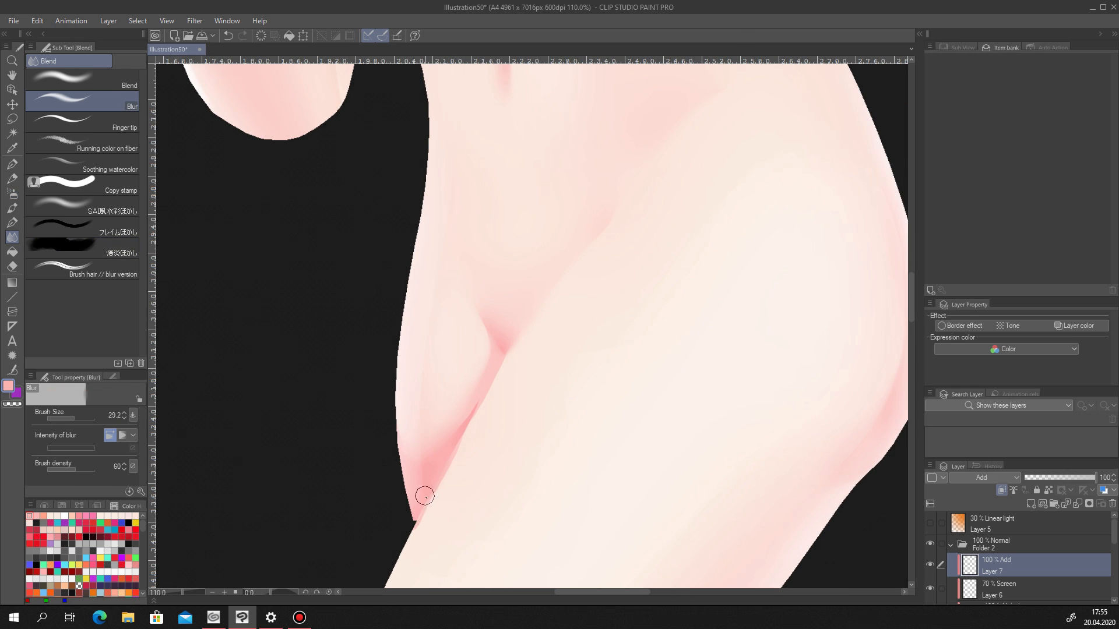
Brush soft pink light along the edges of both lower legs with the Soft airbrush.
{"action": "scroll", "coordinate": [430, 437], "scroll_direction": "down", "scroll_amount": 12}
{"action": "scroll", "coordinate": [449, 539], "scroll_direction": "up", "scroll_amount": 7}
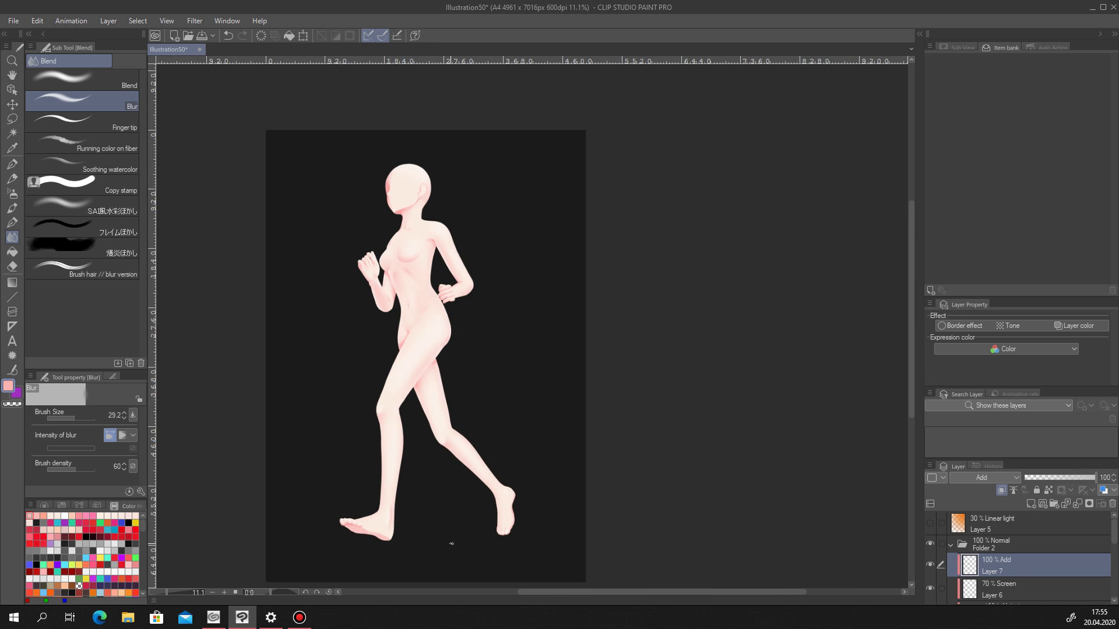
{"action": "scroll", "coordinate": [508, 529], "scroll_direction": "down", "scroll_amount": 4}
{"action": "scroll", "coordinate": [457, 486], "scroll_direction": "up", "scroll_amount": 8}
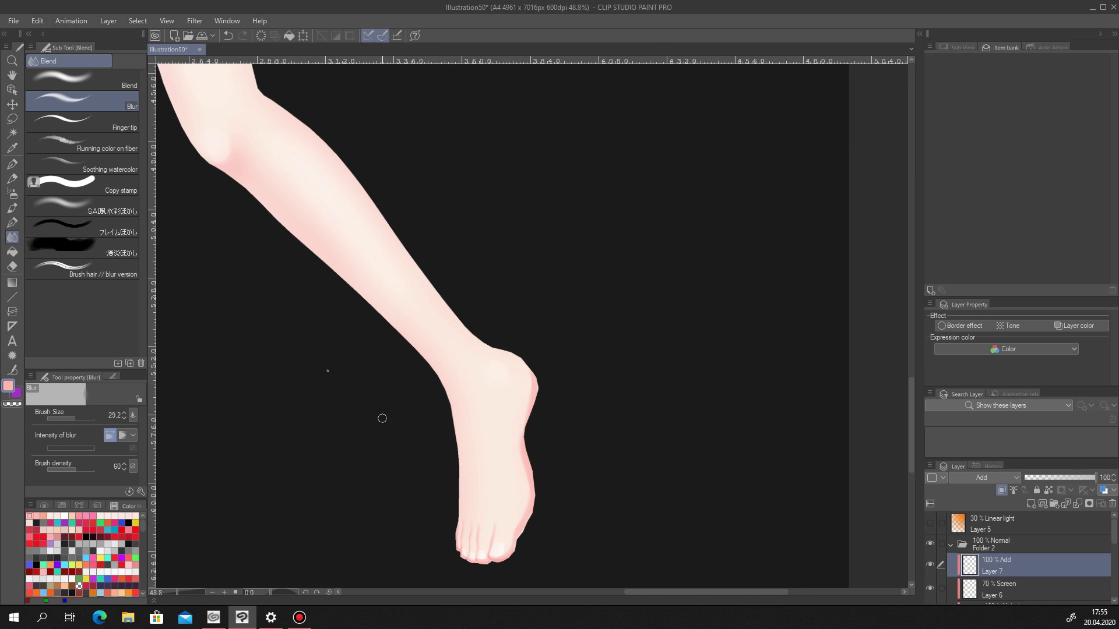
{"action": "left_click", "coordinate": [12, 194]}
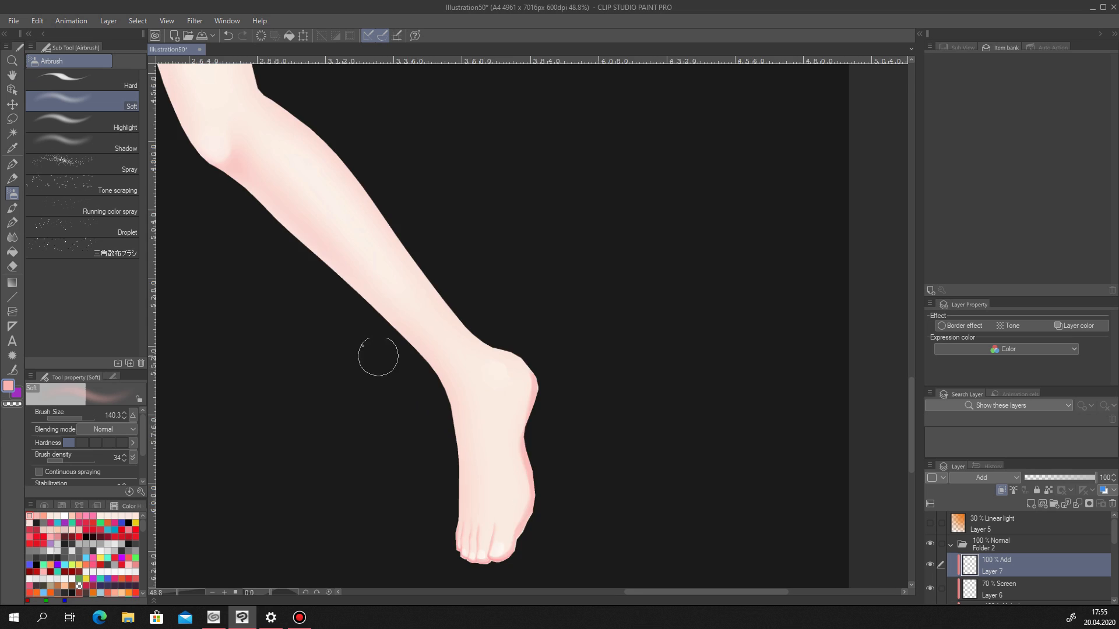
{"action": "scroll", "coordinate": [387, 368], "scroll_direction": "down", "scroll_amount": 3}
{"action": "scroll", "coordinate": [212, 254], "scroll_direction": "down", "scroll_amount": 2}
{"action": "scroll", "coordinate": [243, 330], "scroll_direction": "up", "scroll_amount": 4}
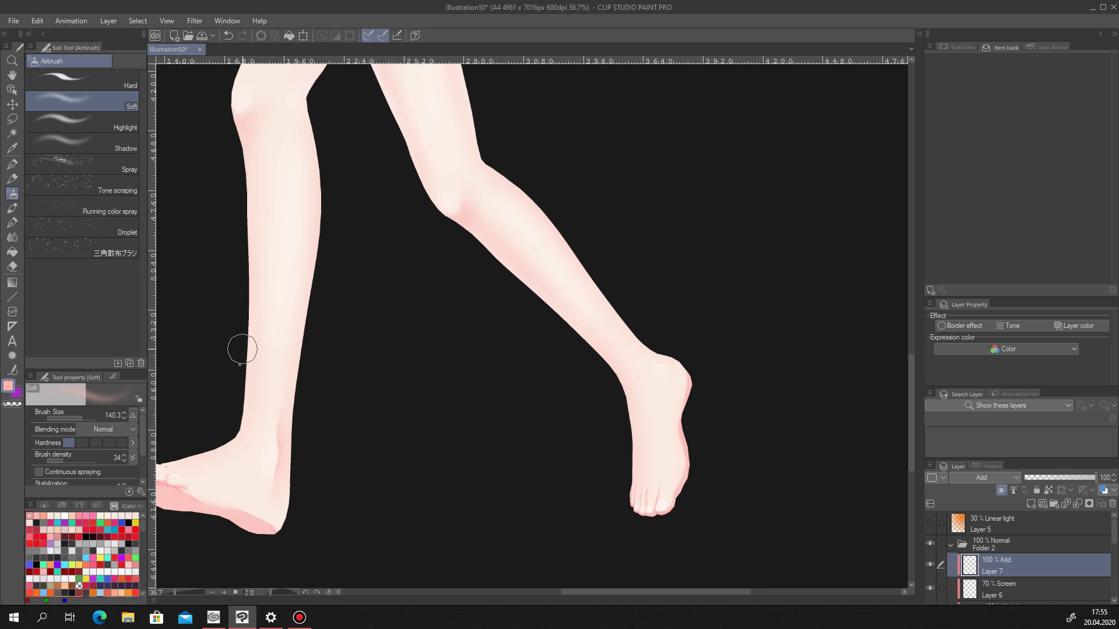
{"action": "scroll", "coordinate": [227, 128], "scroll_direction": "down", "scroll_amount": 5}
{"action": "scroll", "coordinate": [317, 251], "scroll_direction": "up", "scroll_amount": 2}
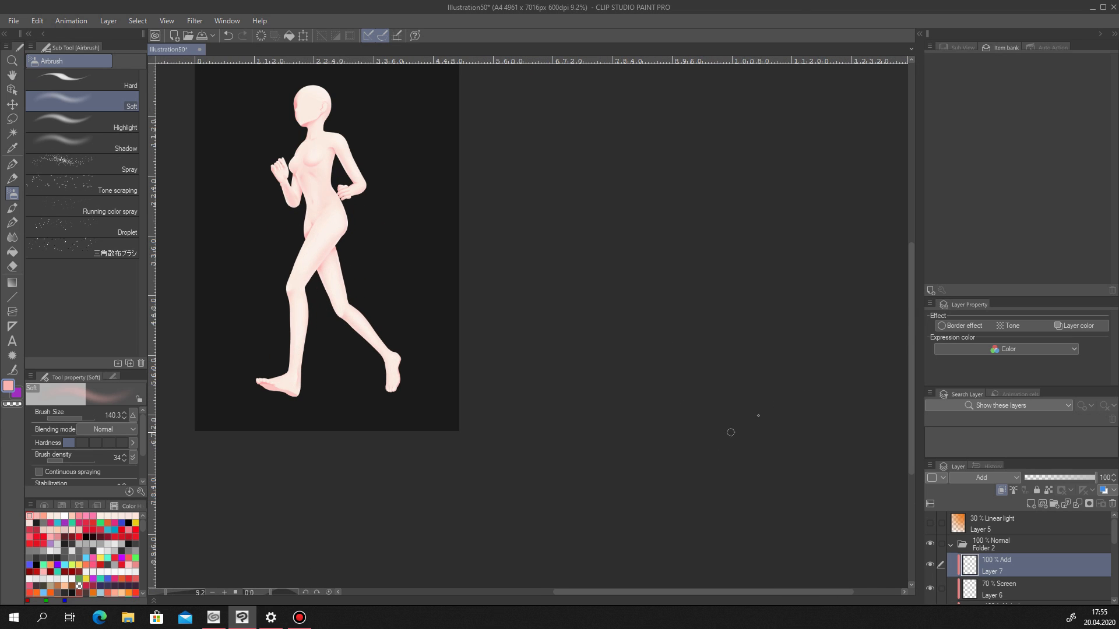
{"action": "scroll", "coordinate": [362, 307], "scroll_direction": "up", "scroll_amount": 4}
{"action": "scroll", "coordinate": [384, 244], "scroll_direction": "down", "scroll_amount": 3}
{"action": "scroll", "coordinate": [402, 223], "scroll_direction": "up", "scroll_amount": 1}
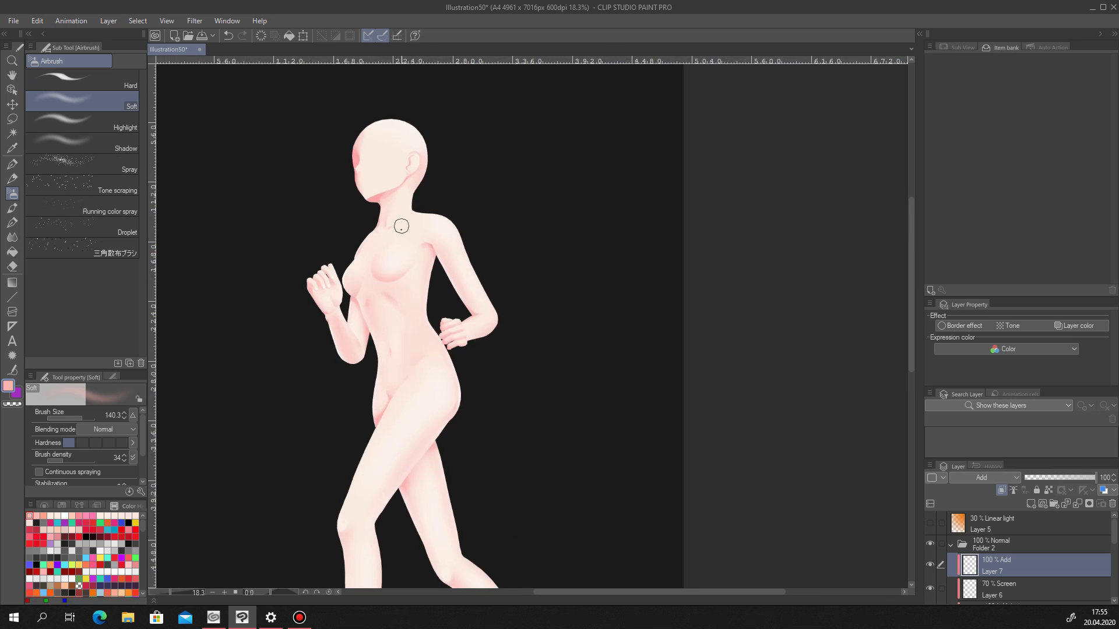
Lasso the outer edge of the raised hand from the outermost finger to the wrist and set the Soft airbrush size to 53.4.
{"action": "scroll", "coordinate": [402, 224], "scroll_direction": "up", "scroll_amount": 7}
{"action": "scroll", "coordinate": [447, 215], "scroll_direction": "up", "scroll_amount": 1}
{"action": "key", "text": "m"}
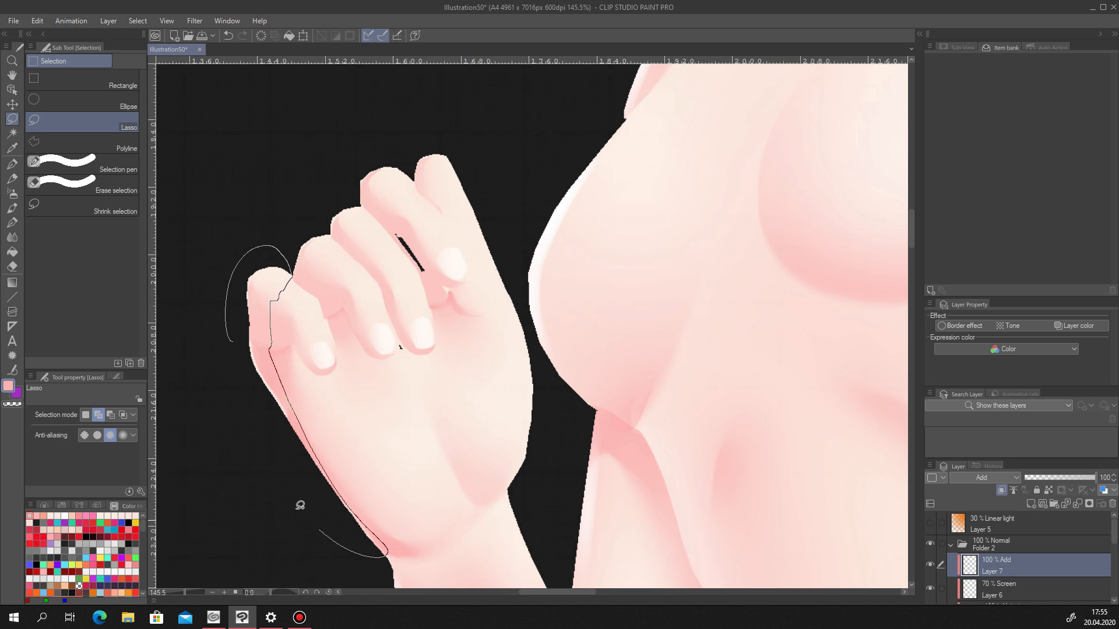
{"action": "left_click_drag", "start_coordinate": [327, 529], "coordinate": [230, 343]}
{"action": "left_click", "coordinate": [12, 193]}
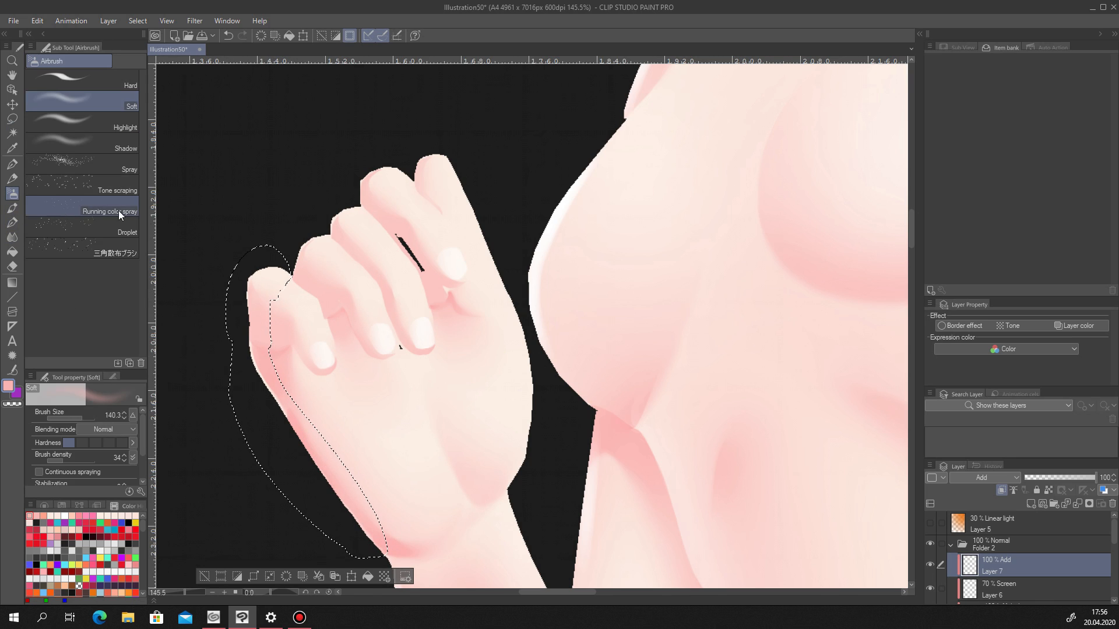
{"action": "left_click_drag", "start_coordinate": [76, 412], "coordinate": [79, 418]}
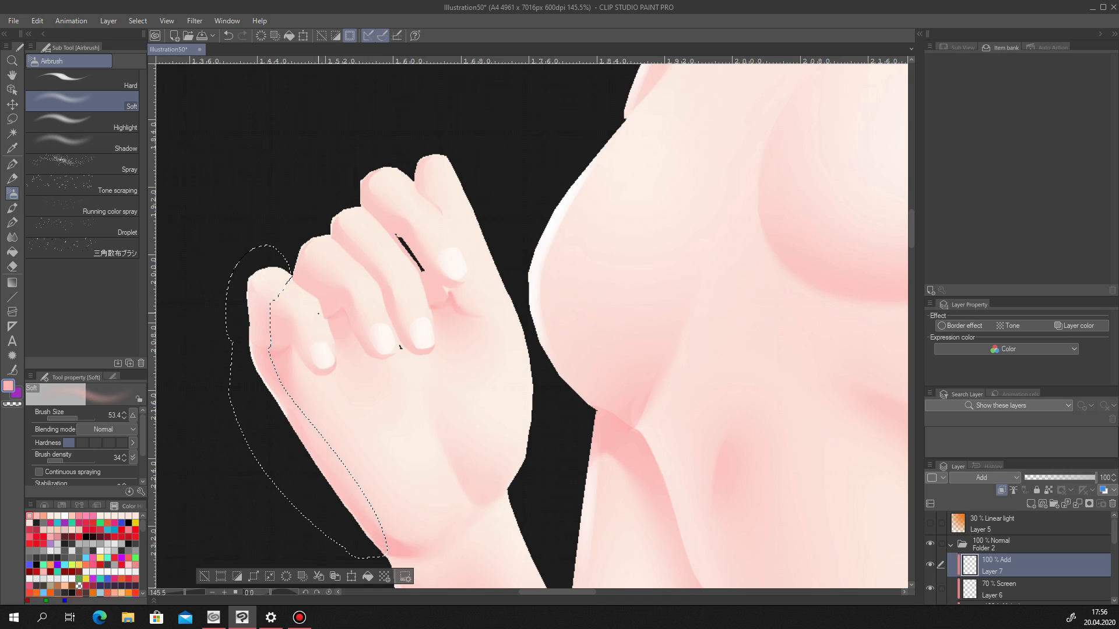
Widen the selection along the raised hand's outer edge, brush soft light inside it with the airbrush at size 37.2, and deselect.
{"action": "key", "text": "ctrl+d"}
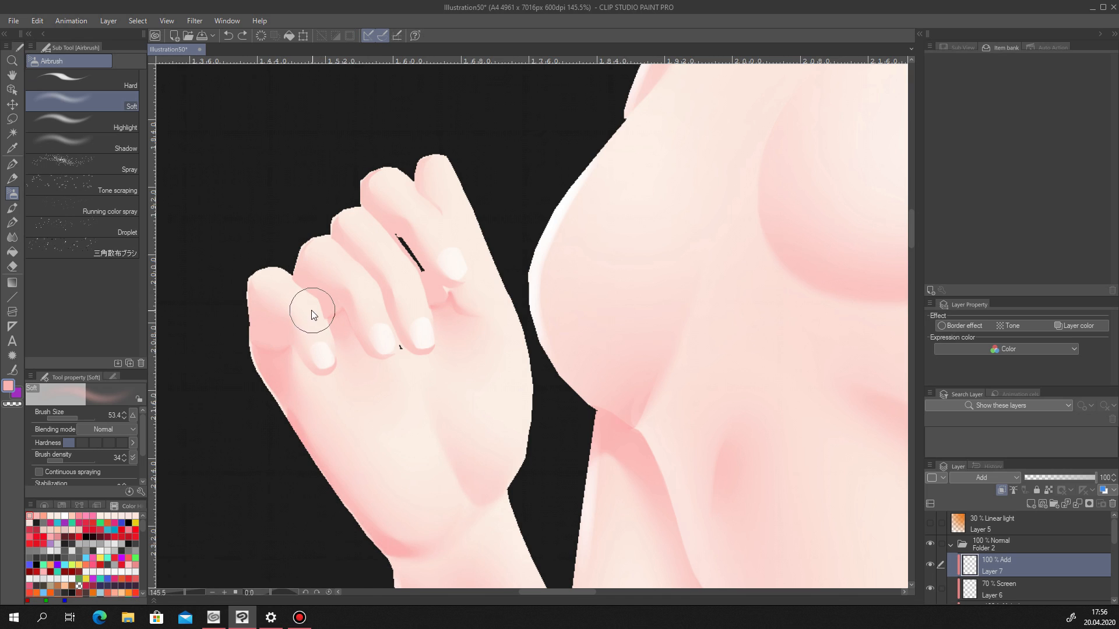
{"action": "key", "text": "ctrl+z"}
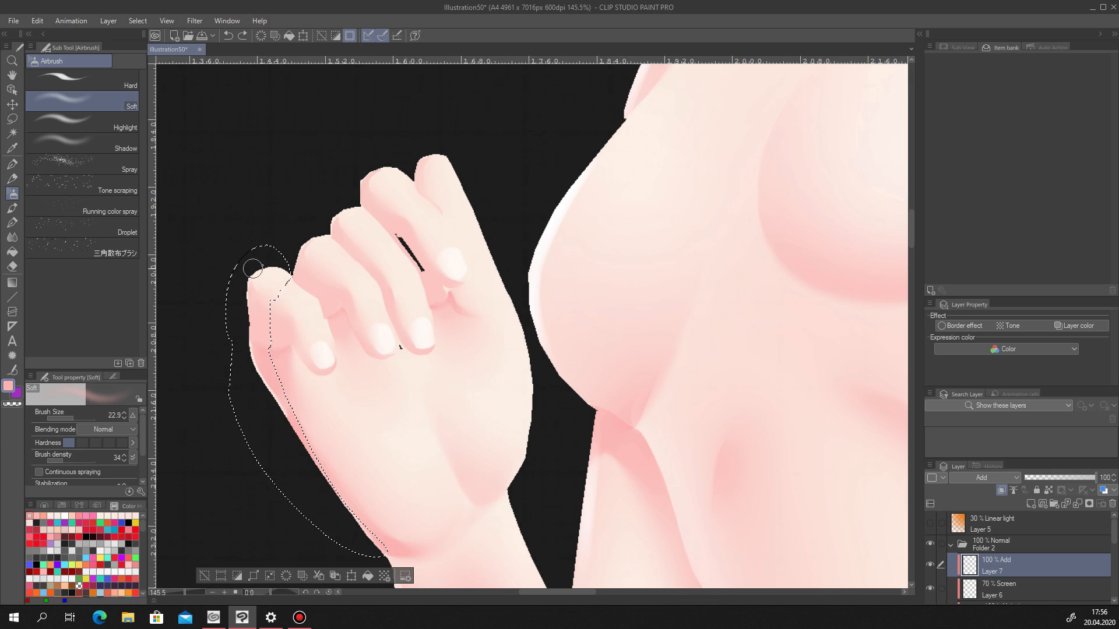
{"action": "left_click", "coordinate": [76, 418]}
{"action": "left_click", "coordinate": [12, 119]}
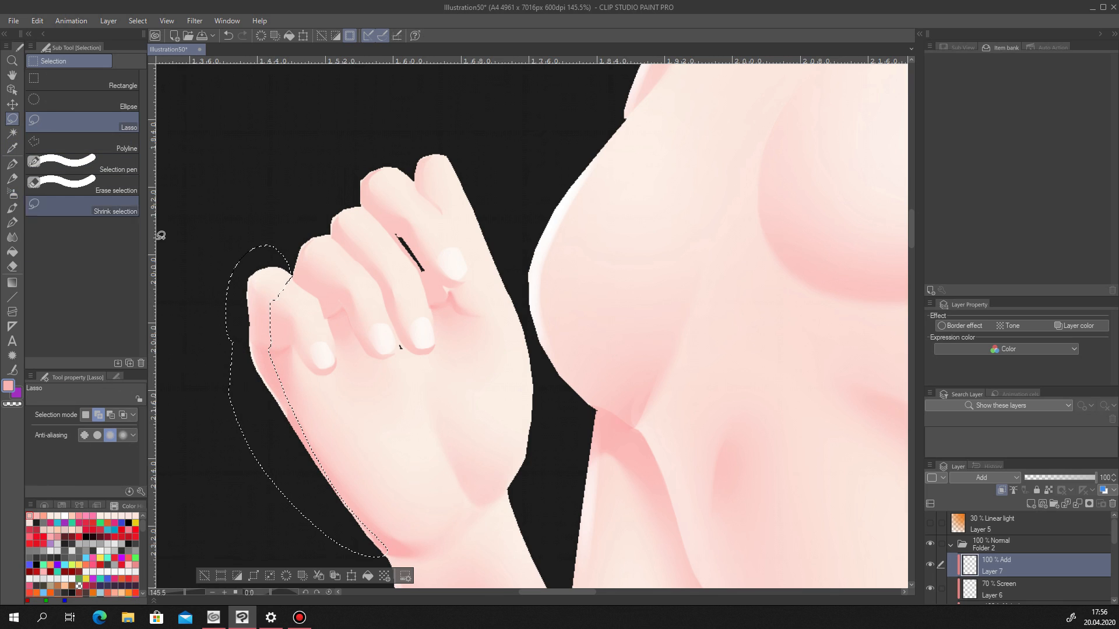
{"action": "left_click_drag", "start_coordinate": [277, 375], "coordinate": [350, 523]}
{"action": "left_click", "coordinate": [12, 193]}
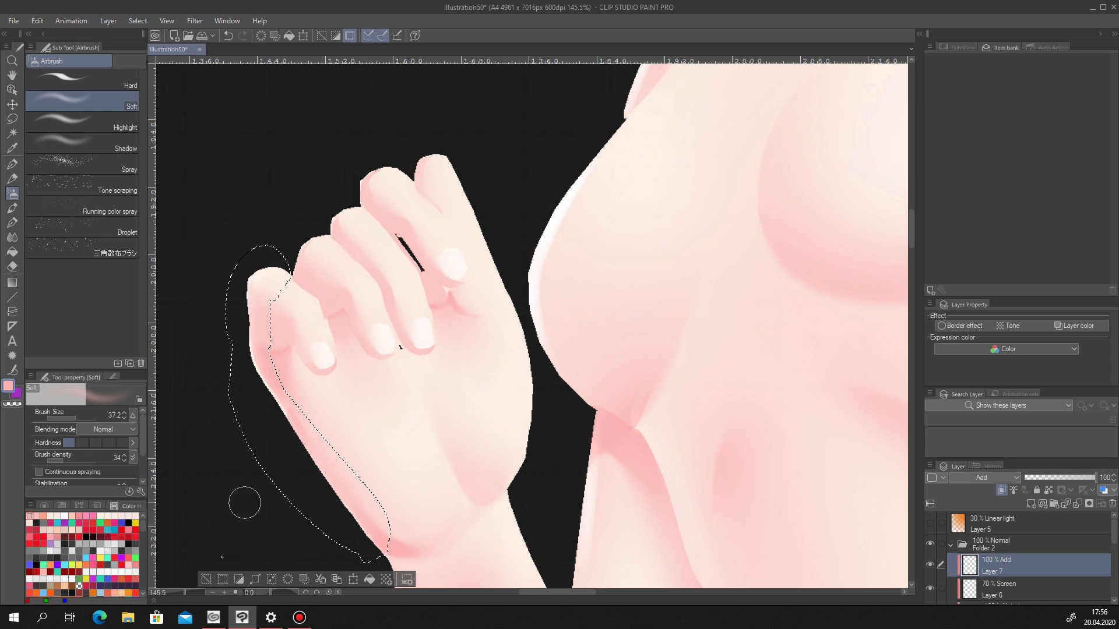
{"action": "left_click", "coordinate": [206, 579]}
{"action": "scroll", "coordinate": [318, 351], "scroll_direction": "down", "scroll_amount": 3}
{"action": "scroll", "coordinate": [307, 340], "scroll_direction": "up", "scroll_amount": 3}
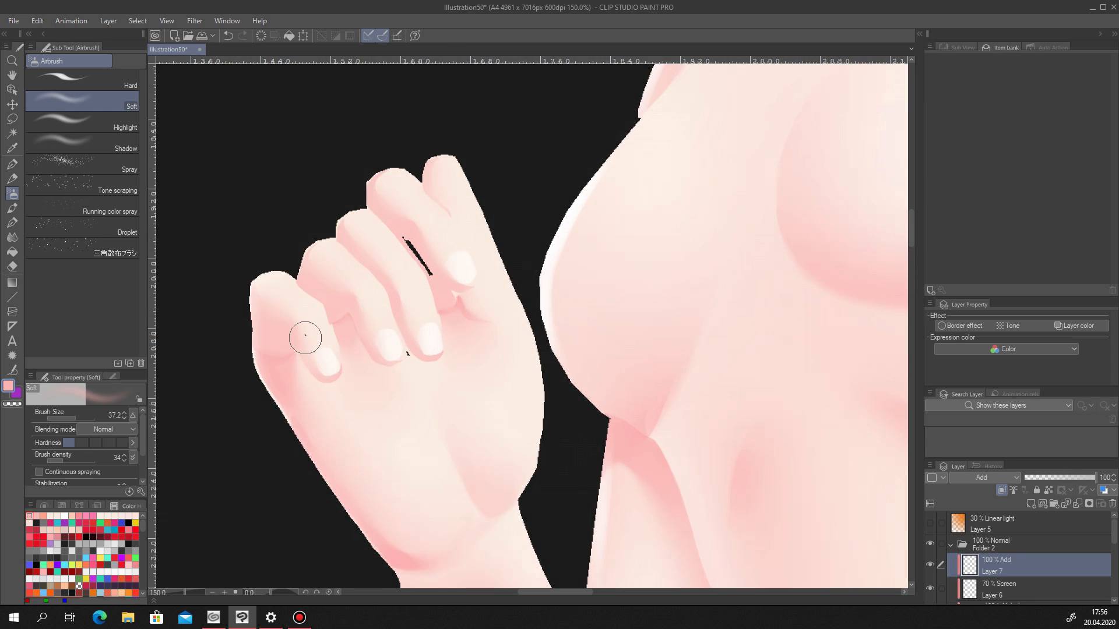
On the Multiply layer Layer 4, lasso a thin strip along the outermost finger's underside, fill it with pink, and deselect.
{"action": "scroll", "coordinate": [306, 339], "scroll_direction": "up", "scroll_amount": 1}
{"action": "left_click", "coordinate": [12, 119]}
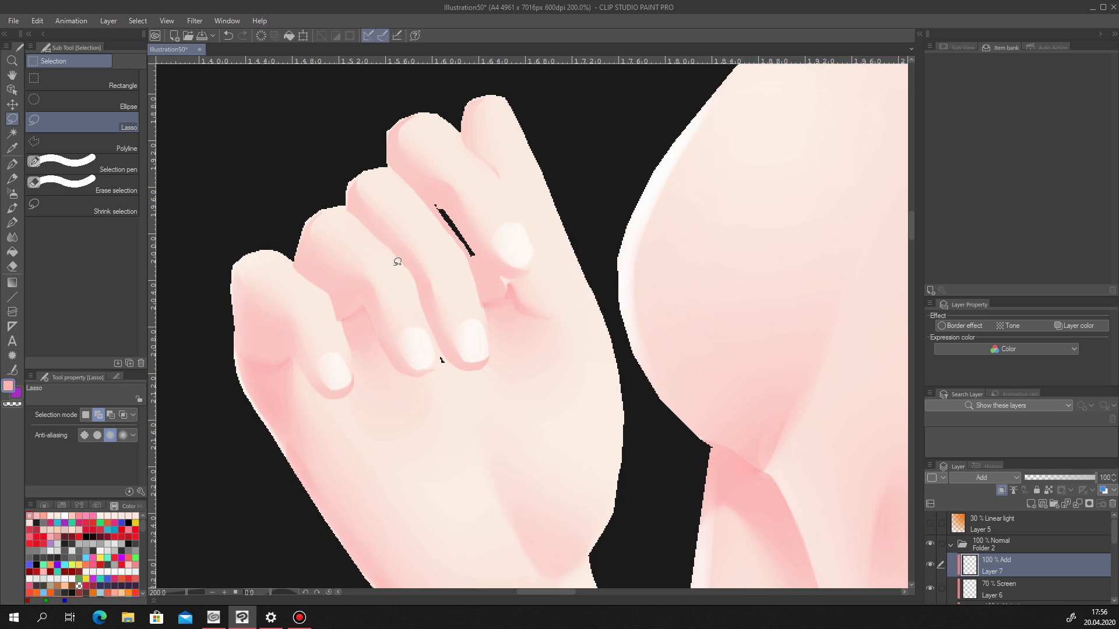
{"action": "left_click_drag", "start_coordinate": [1115, 540], "coordinate": [1114, 554]}
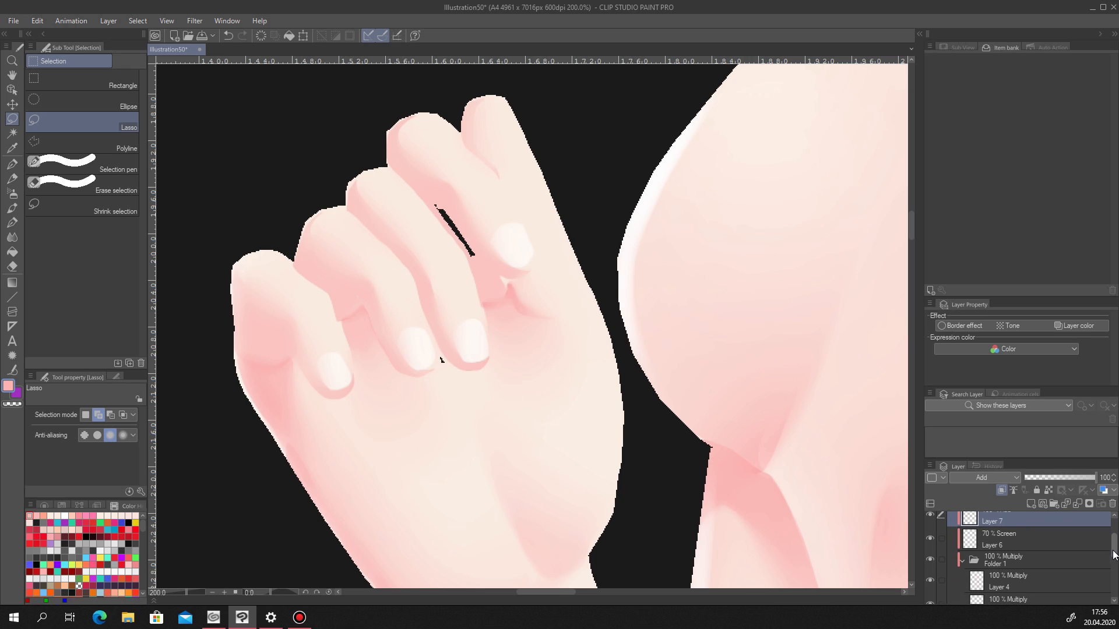
{"action": "left_click", "coordinate": [930, 581]}
{"action": "left_click", "coordinate": [930, 581]}
{"action": "left_click", "coordinate": [1001, 584]}
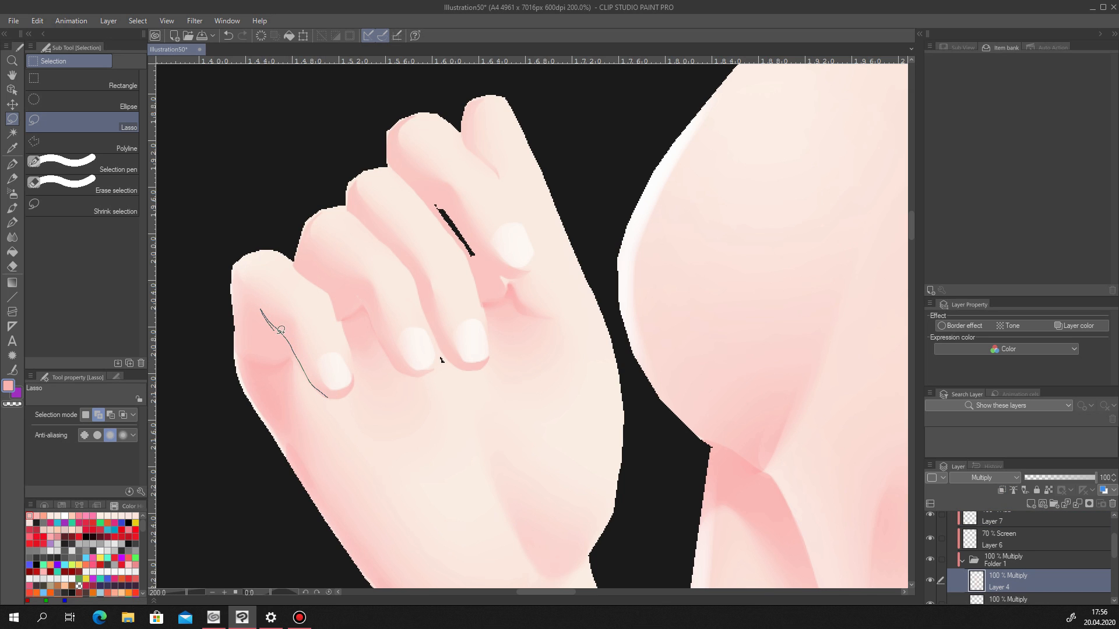
{"action": "left_click_drag", "start_coordinate": [309, 379], "coordinate": [327, 398]}
{"action": "left_click", "coordinate": [355, 417]}
{"action": "left_click", "coordinate": [193, 418]}
Soften the pink shadow line beneath the raised hand's outermost finger with the Blur tool.
{"action": "scroll", "coordinate": [307, 315], "scroll_direction": "down", "scroll_amount": 10}
{"action": "scroll", "coordinate": [292, 344], "scroll_direction": "up", "scroll_amount": 14}
{"action": "left_click", "coordinate": [12, 194]}
{"action": "left_click", "coordinate": [12, 237]}
{"action": "scroll", "coordinate": [321, 282], "scroll_direction": "up", "scroll_amount": 3}
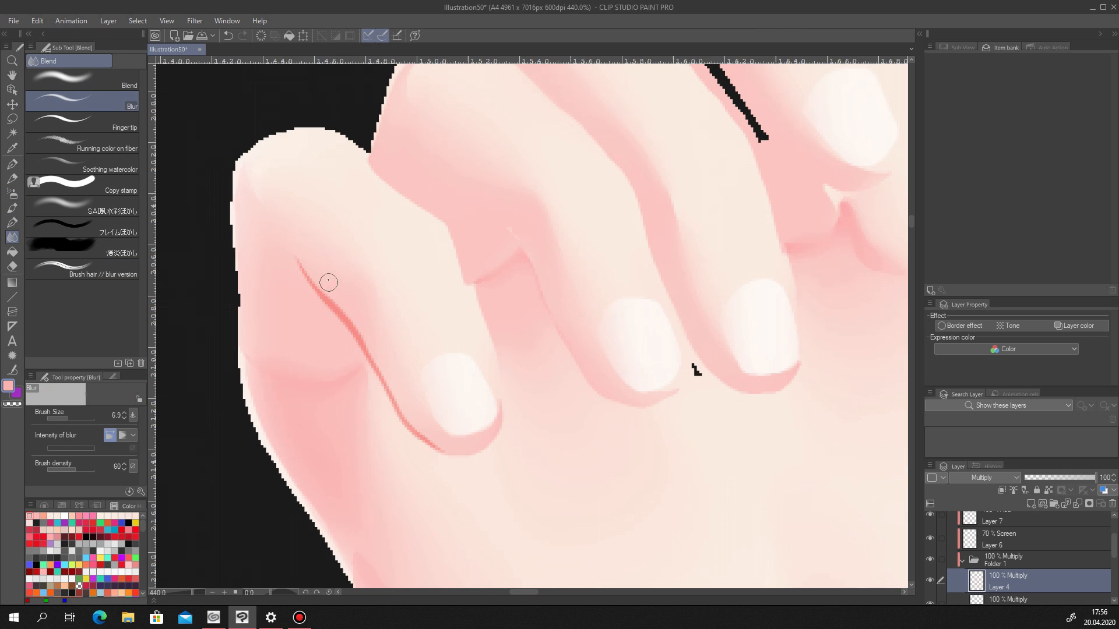
{"action": "mouse_move", "coordinate": [357, 318]}
{"action": "left_mouse_down"}
{"action": "mouse_move", "coordinate": [352, 282]}
{"action": "mouse_move", "coordinate": [424, 438]}
{"action": "mouse_move", "coordinate": [419, 429]}
{"action": "left_mouse_up"}
{"action": "scroll", "coordinate": [404, 400], "scroll_direction": "down", "scroll_amount": 5}
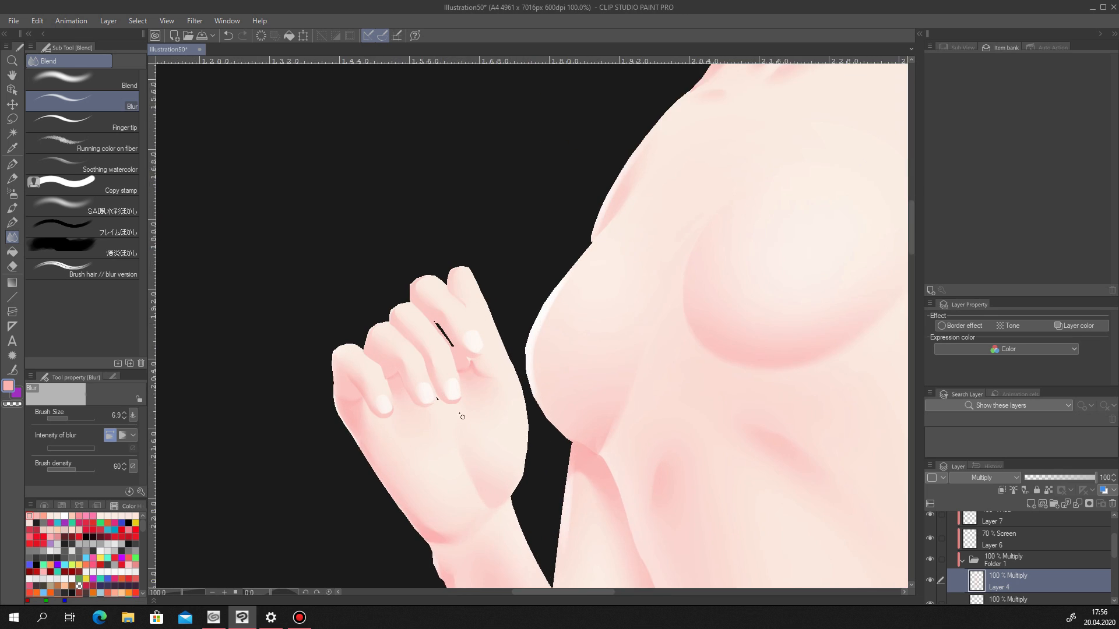
Lasso a thin strip along the underside of the raised hand's second finger, fill it with pink, and deselect.
{"action": "scroll", "coordinate": [413, 366], "scroll_direction": "up", "scroll_amount": 4}
{"action": "key", "text": "m"}
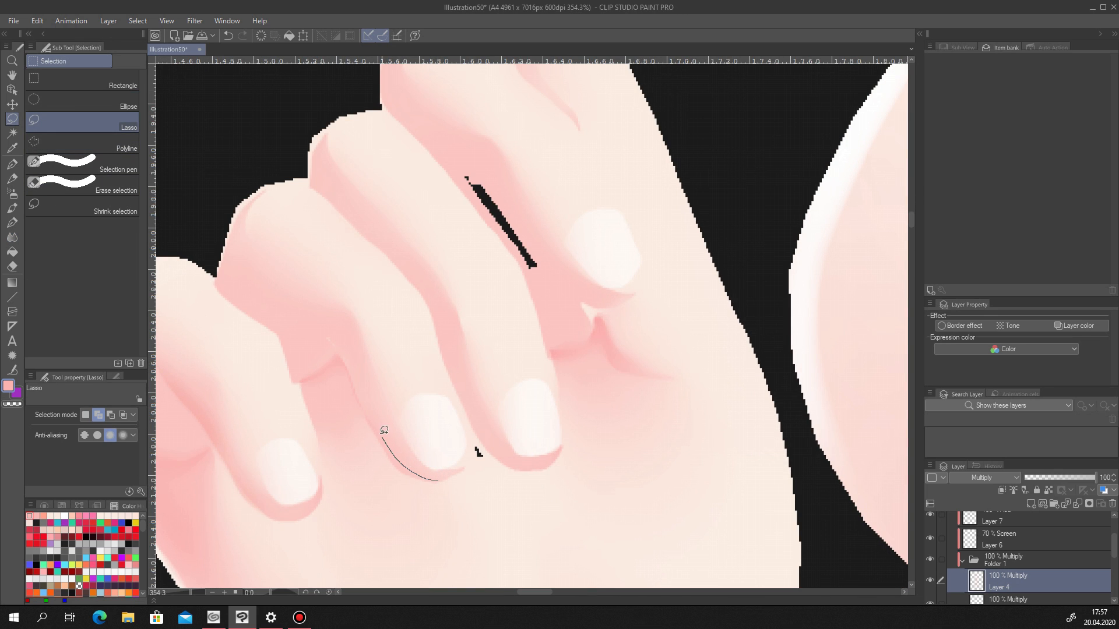
{"action": "left_click_drag", "start_coordinate": [339, 338], "coordinate": [300, 301]}
{"action": "left_click_drag", "start_coordinate": [424, 477], "coordinate": [438, 480]}
{"action": "key", "text": "alt+Delete"}
{"action": "left_click", "coordinate": [257, 500]}
Blur the pink shadow along the second finger's underside down to its fingertip.
{"action": "key", "text": "j"}
{"action": "mouse_move", "coordinate": [281, 273]}
{"action": "left_mouse_down"}
{"action": "mouse_move", "coordinate": [340, 338]}
{"action": "mouse_move", "coordinate": [388, 442]}
{"action": "mouse_move", "coordinate": [422, 470]}
{"action": "left_mouse_up"}
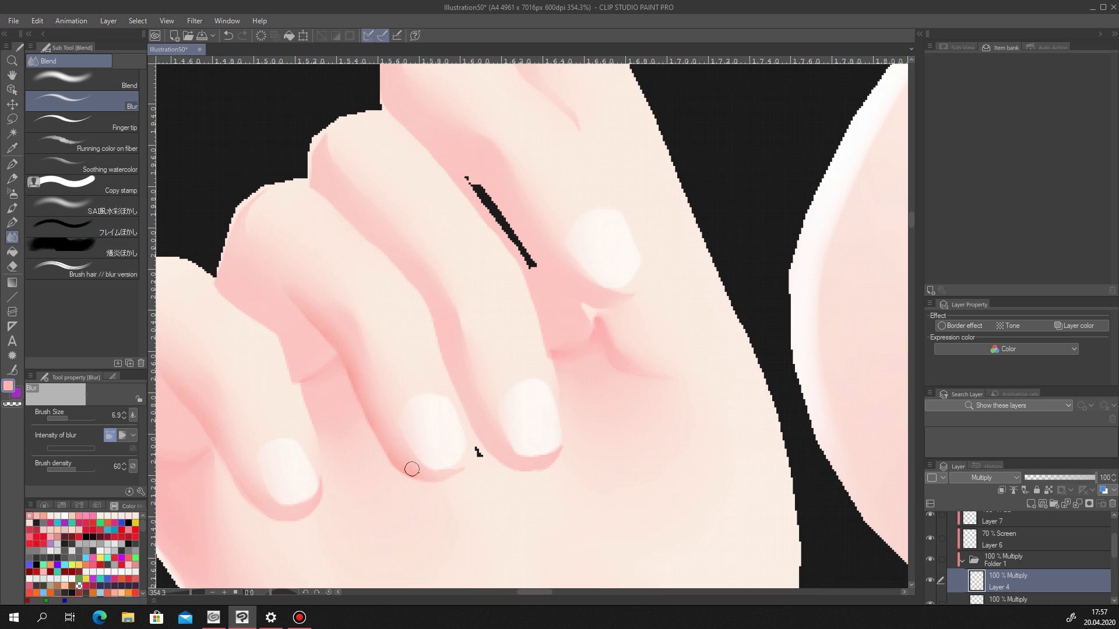
{"action": "scroll", "coordinate": [373, 372], "scroll_direction": "down", "scroll_amount": 18}
{"action": "scroll", "coordinate": [371, 367], "scroll_direction": "up", "scroll_amount": 16}
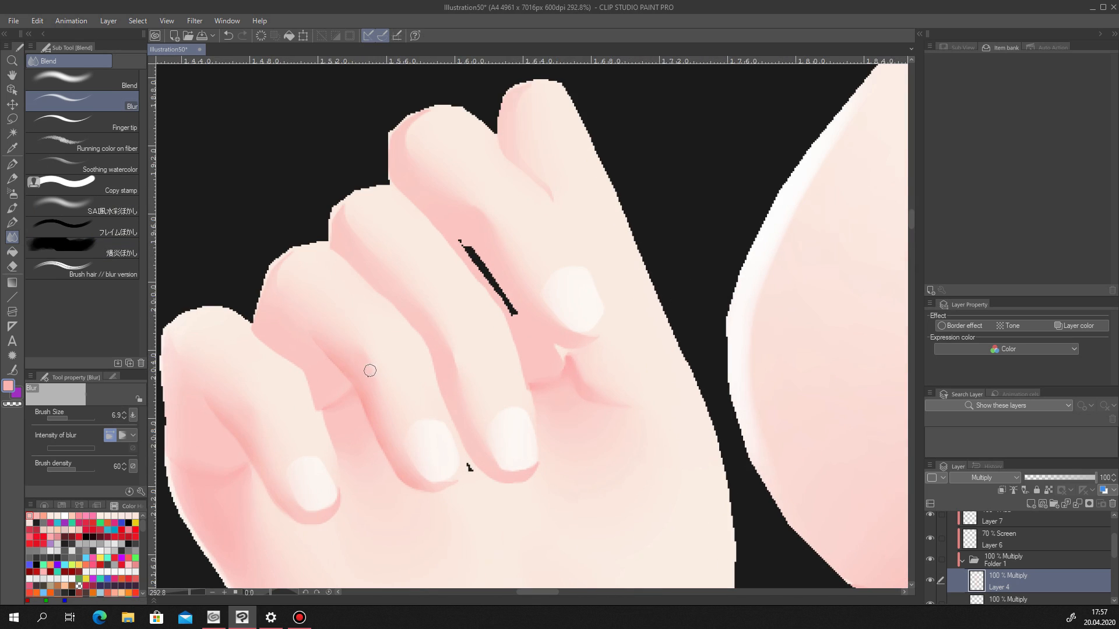
{"action": "scroll", "coordinate": [340, 346], "scroll_direction": "down", "scroll_amount": 15}
{"action": "scroll", "coordinate": [373, 349], "scroll_direction": "up", "scroll_amount": 16}
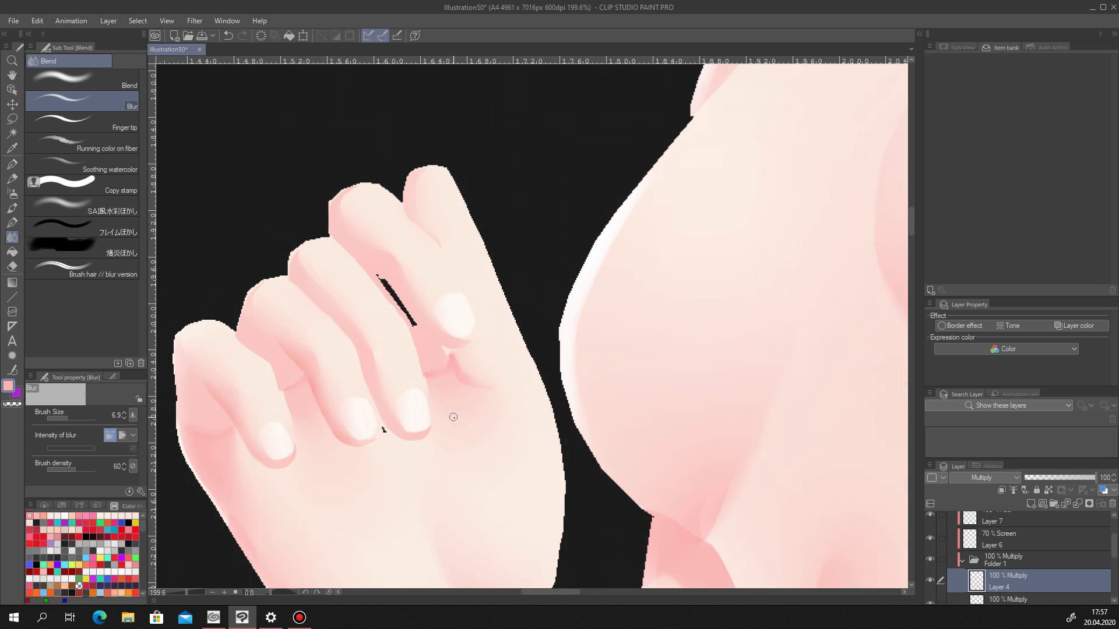
Lasso the small dark gap between the second and third fingertips, undo the Layer 4 fill, and fill the gap with light skin tone on Layer 2.
{"action": "left_click", "coordinate": [12, 119]}
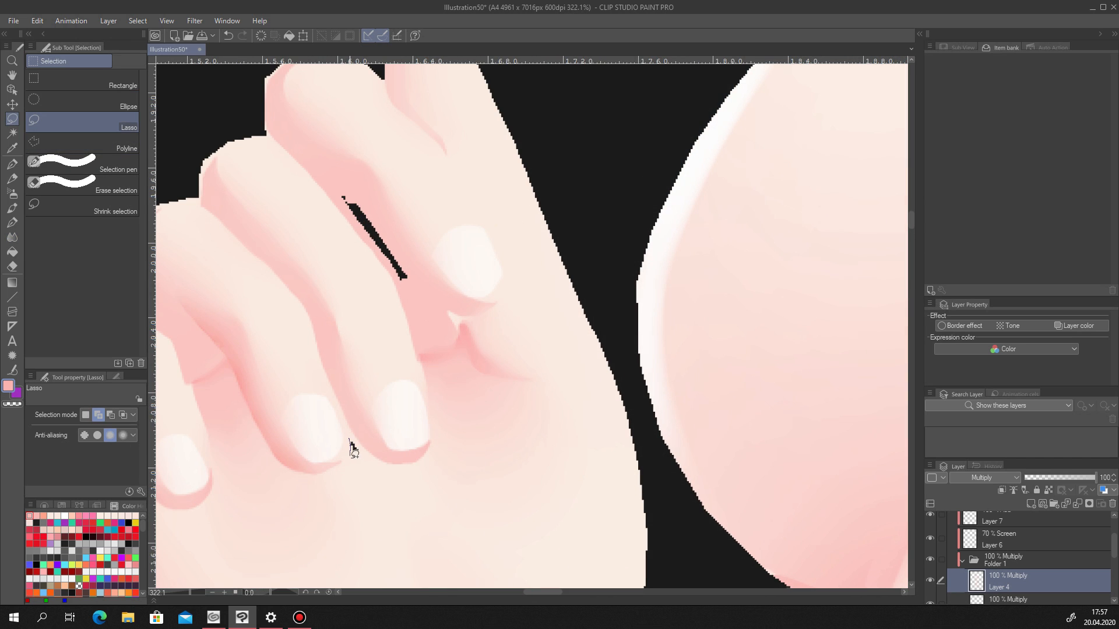
{"action": "left_click_drag", "start_coordinate": [353, 449], "coordinate": [352, 442]}
{"action": "right_click", "coordinate": [374, 495]}
{"action": "left_click", "coordinate": [415, 478]}
{"action": "key", "text": "ctrl+z"}
{"action": "left_click_drag", "start_coordinate": [1114, 545], "coordinate": [1114, 565]}
{"action": "left_click", "coordinate": [978, 553]}
{"action": "left_click", "coordinate": [254, 479]}
{"action": "scroll", "coordinate": [402, 437], "scroll_direction": "down", "scroll_amount": 7}
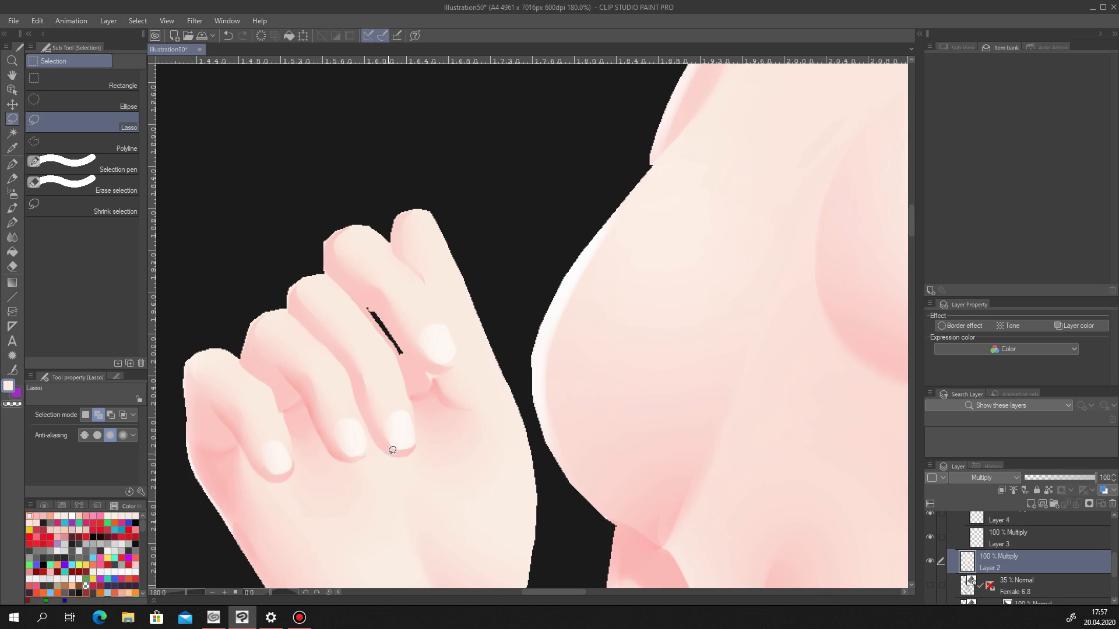
On Layer 4, lasso a thin strip along the third finger's underside, fill it with the light skin tone, and deselect.
{"action": "scroll", "coordinate": [402, 437], "scroll_direction": "up", "scroll_amount": 6}
{"action": "scroll", "coordinate": [1089, 554], "scroll_direction": "up", "scroll_amount": 3}
{"action": "left_click", "coordinate": [1067, 595]}
{"action": "left_click", "coordinate": [930, 592]}
{"action": "left_click", "coordinate": [930, 592]}
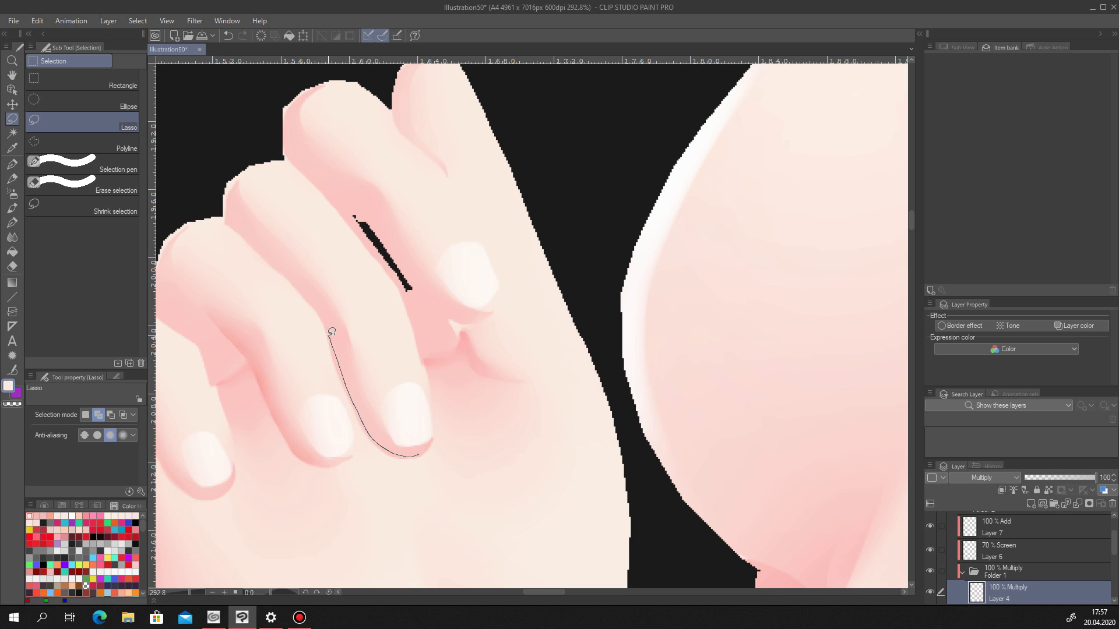
{"action": "left_click_drag", "start_coordinate": [403, 455], "coordinate": [418, 455]}
{"action": "left_click", "coordinate": [433, 476]}
{"action": "left_click", "coordinate": [270, 478]}
{"action": "scroll", "coordinate": [406, 430], "scroll_direction": "down", "scroll_amount": 7}
{"action": "scroll", "coordinate": [410, 426], "scroll_direction": "up", "scroll_amount": 4}
{"action": "key", "text": "j"}
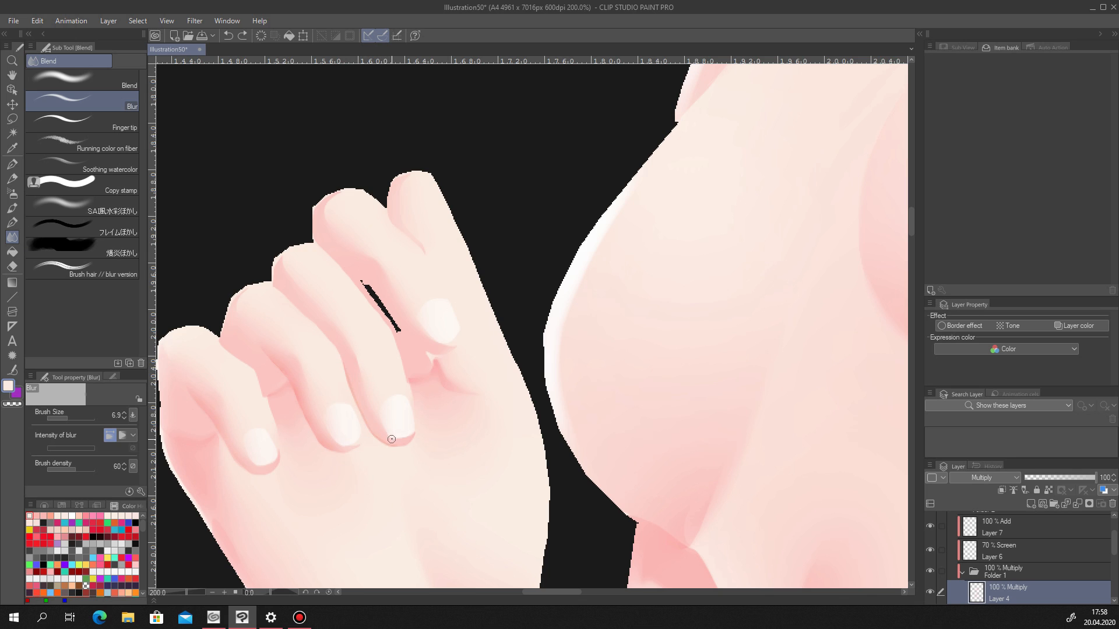
Undo the light fill along the third finger, choose the pink swatch, refill the strip with it, and deselect.
{"action": "key", "text": "ctrl+z"}
{"action": "left_click", "coordinate": [36, 516]}
{"action": "left_click", "coordinate": [433, 464]}
{"action": "left_click", "coordinate": [269, 465]}
Blur the pink shadow along the third finger's underside and fingertip.
{"action": "scroll", "coordinate": [395, 424], "scroll_direction": "up", "scroll_amount": 2}
{"action": "mouse_move", "coordinate": [306, 333]}
{"action": "left_mouse_down"}
{"action": "mouse_move", "coordinate": [296, 296]}
{"action": "mouse_move", "coordinate": [334, 411]}
{"action": "mouse_move", "coordinate": [385, 463]}
{"action": "left_mouse_up"}
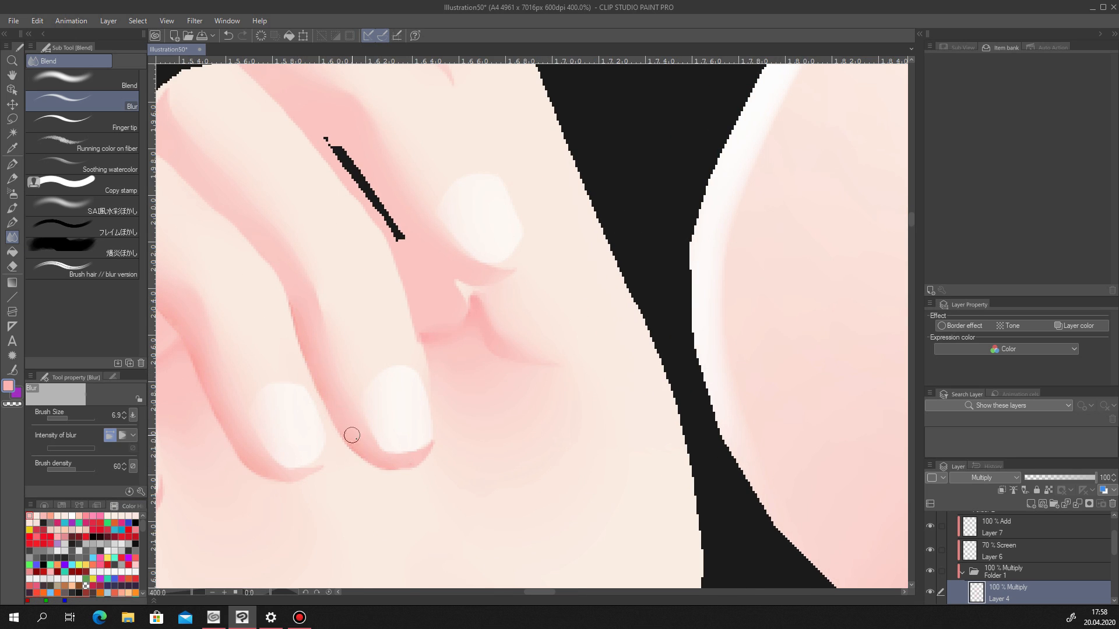
{"action": "scroll", "coordinate": [344, 420], "scroll_direction": "down", "scroll_amount": 5}
{"action": "scroll", "coordinate": [399, 382], "scroll_direction": "up", "scroll_amount": 3}
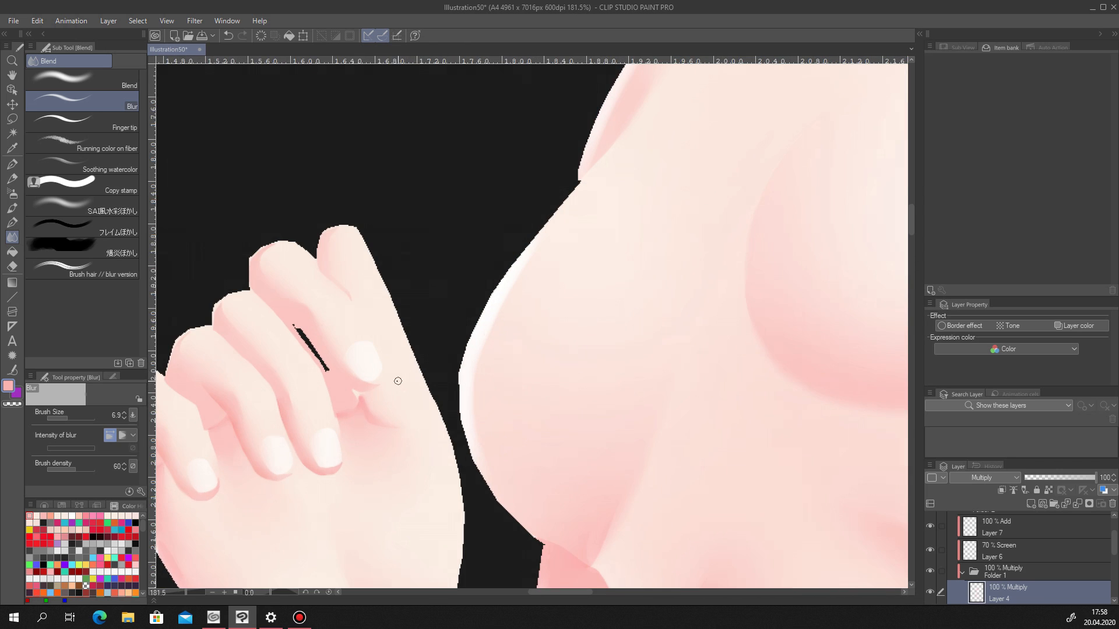
Lasso a thin strip along the underside of the raised hand's fourth finger and fill it with pink on Layer 4.
{"action": "scroll", "coordinate": [398, 382], "scroll_direction": "up", "scroll_amount": 2}
{"action": "key", "text": "m"}
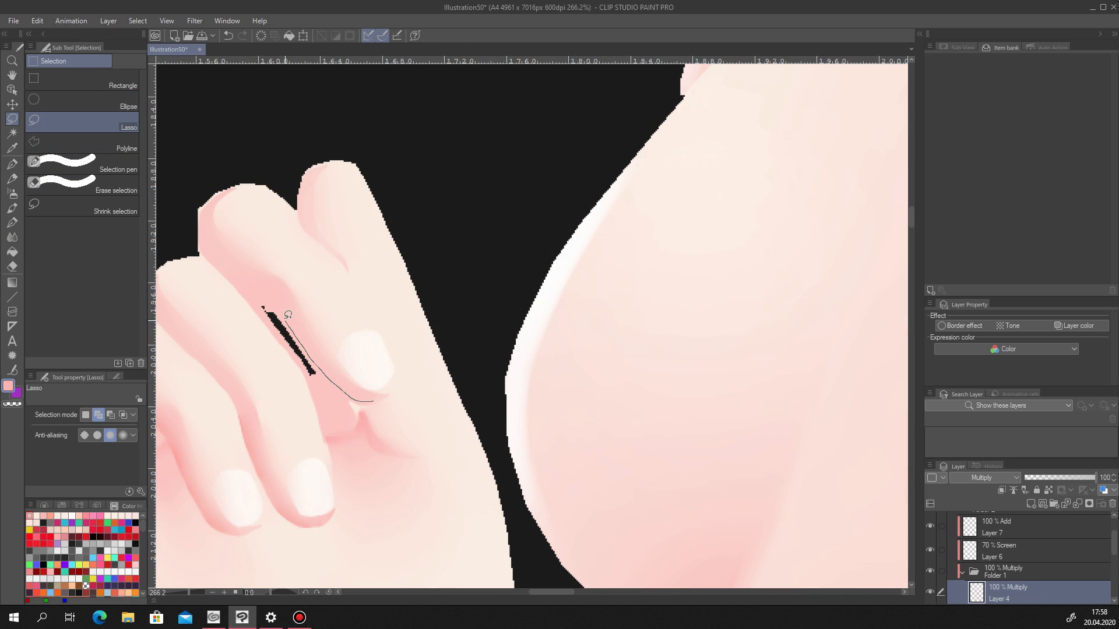
{"action": "mouse_move", "coordinate": [323, 370]}
{"action": "left_mouse_down"}
{"action": "mouse_move", "coordinate": [404, 479]}
{"action": "mouse_move", "coordinate": [345, 365]}
{"action": "left_mouse_up"}
{"action": "scroll", "coordinate": [382, 382], "scroll_direction": "down", "scroll_amount": 3}
{"action": "scroll", "coordinate": [383, 384], "scroll_direction": "up", "scroll_amount": 5}
{"action": "scroll", "coordinate": [1071, 576], "scroll_direction": "down", "scroll_amount": 3}
On Layer 2, fill the dark gap between the third and fourth fingers with light skin tone after undoing a pink fill, then reselect pink.
{"action": "left_click", "coordinate": [1070, 573]}
{"action": "left_click", "coordinate": [427, 512]}
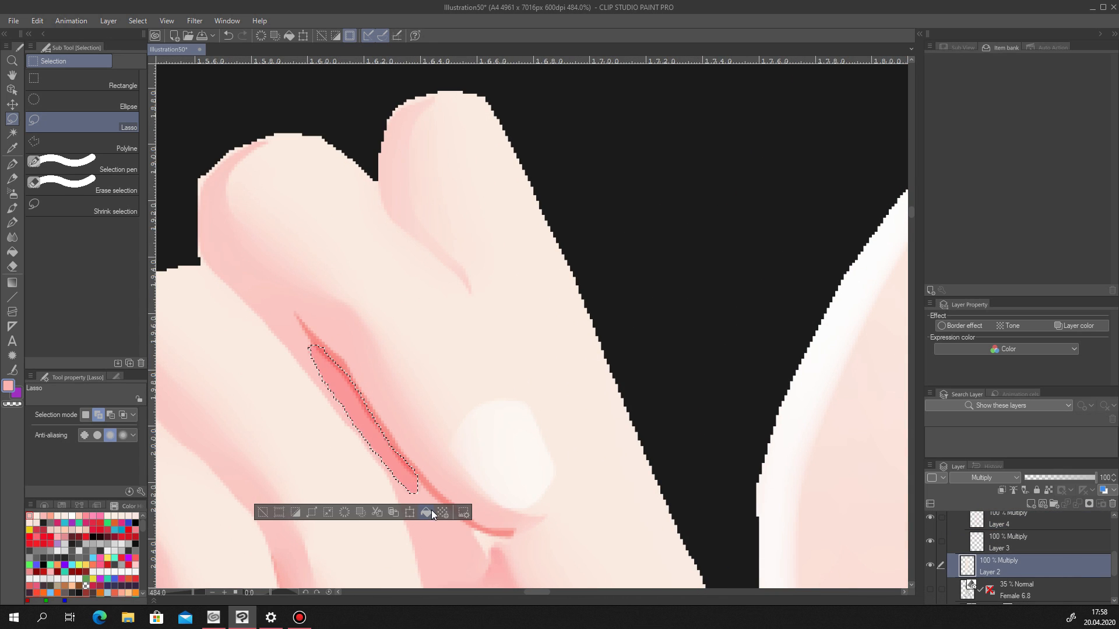
{"action": "key", "text": "ctrl+z"}
{"action": "scroll", "coordinate": [614, 293], "scroll_direction": "down", "scroll_amount": 5}
{"action": "scroll", "coordinate": [640, 299], "scroll_direction": "down", "scroll_amount": 1}
{"action": "right_click", "coordinate": [619, 333]}
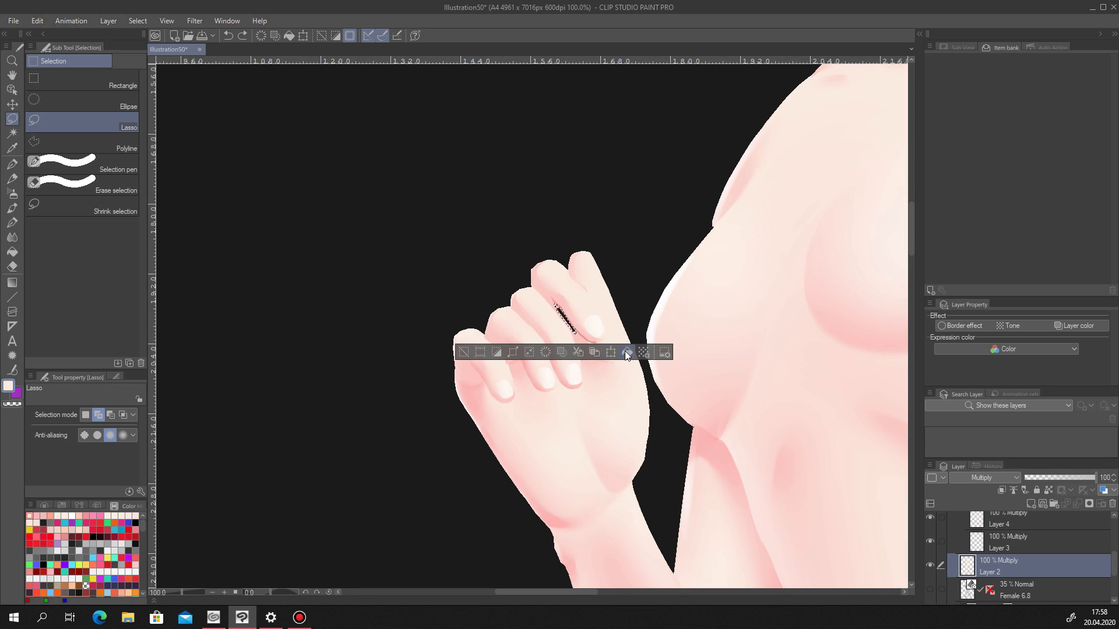
{"action": "left_click", "coordinate": [624, 352]}
{"action": "scroll", "coordinate": [622, 329], "scroll_direction": "up", "scroll_amount": 6}
{"action": "key", "text": "ctrl+d"}
{"action": "left_click", "coordinate": [36, 516]}
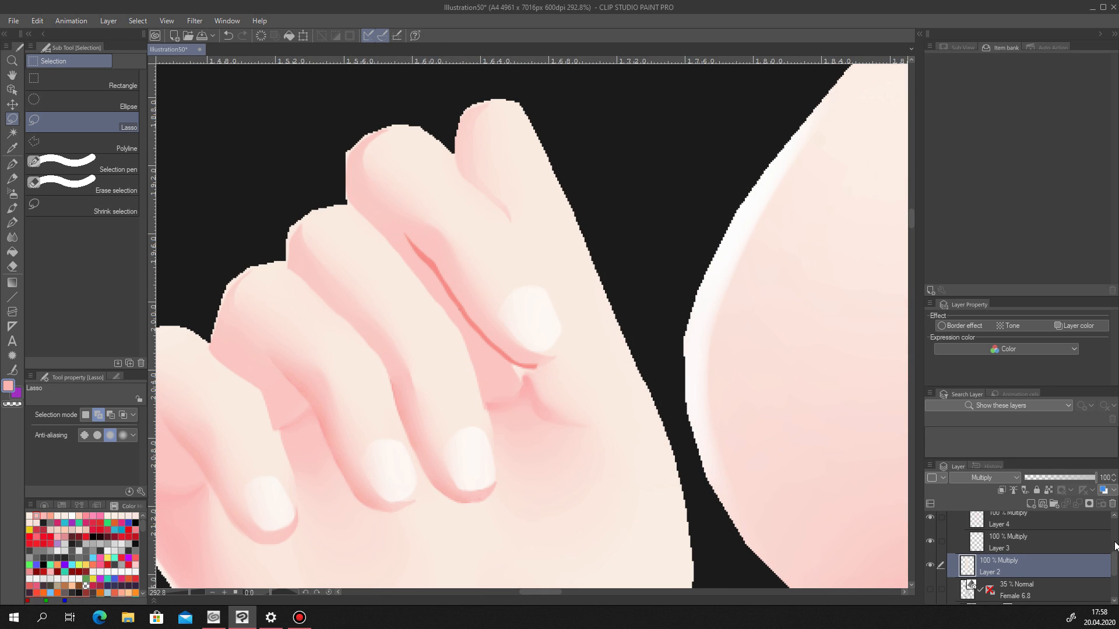
Return to Layer 4 and blur the pink shadow line along the fourth finger down to its fingertip.
{"action": "scroll", "coordinate": [1036, 559], "scroll_direction": "up", "scroll_amount": 3}
{"action": "left_click", "coordinate": [1037, 595]}
{"action": "left_click", "coordinate": [12, 237]}
{"action": "scroll", "coordinate": [385, 221], "scroll_direction": "up", "scroll_amount": 3}
{"action": "mouse_move", "coordinate": [389, 216]}
{"action": "left_mouse_down"}
{"action": "mouse_move", "coordinate": [396, 238]}
{"action": "mouse_move", "coordinate": [444, 272]}
{"action": "mouse_move", "coordinate": [518, 392]}
{"action": "mouse_move", "coordinate": [508, 378]}
{"action": "mouse_move", "coordinate": [554, 430]}
{"action": "mouse_move", "coordinate": [616, 457]}
{"action": "mouse_move", "coordinate": [592, 450]}
{"action": "left_mouse_up"}
{"action": "scroll", "coordinate": [447, 261], "scroll_direction": "down", "scroll_amount": 6}
{"action": "scroll", "coordinate": [489, 292], "scroll_direction": "down", "scroll_amount": 4}
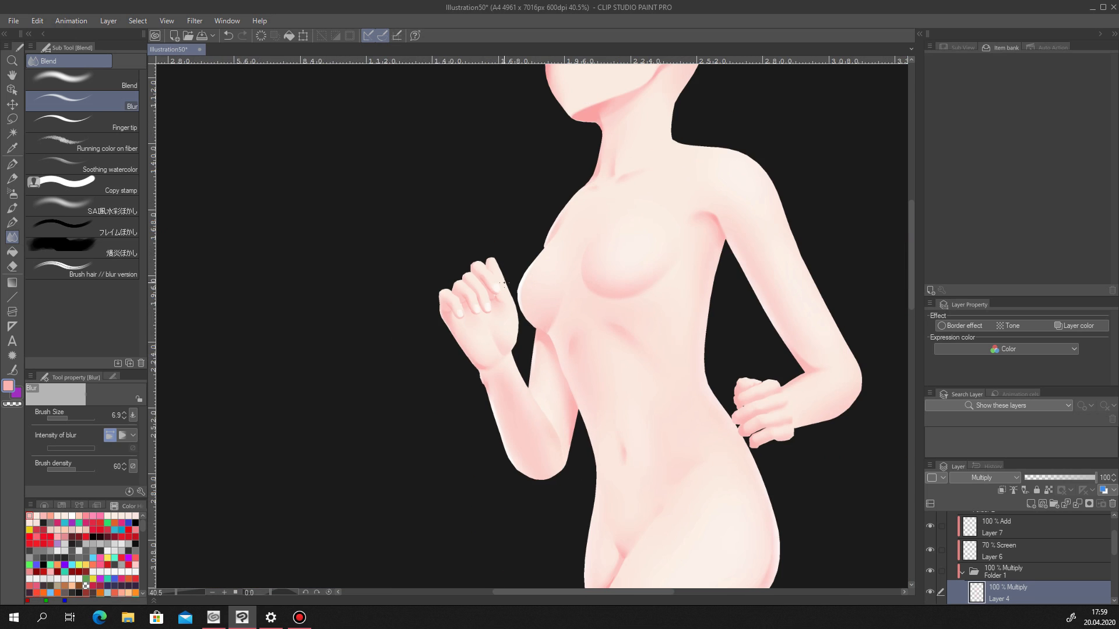
Lasso a thin strip around the lowest fingertip of the hand at the hip, undoing the first outline, and fill it with pink.
{"action": "scroll", "coordinate": [483, 274], "scroll_direction": "up", "scroll_amount": 5}
{"action": "scroll", "coordinate": [503, 301], "scroll_direction": "down", "scroll_amount": 5}
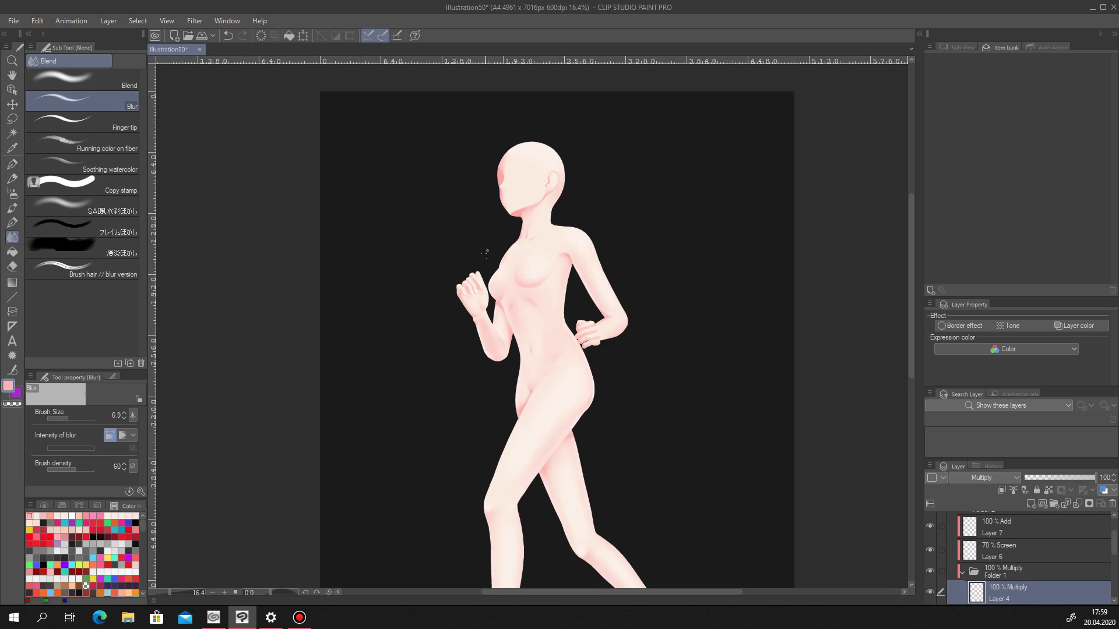
{"action": "scroll", "coordinate": [462, 302], "scroll_direction": "up", "scroll_amount": 5}
{"action": "scroll", "coordinate": [462, 301], "scroll_direction": "up", "scroll_amount": 2}
{"action": "key", "text": "m"}
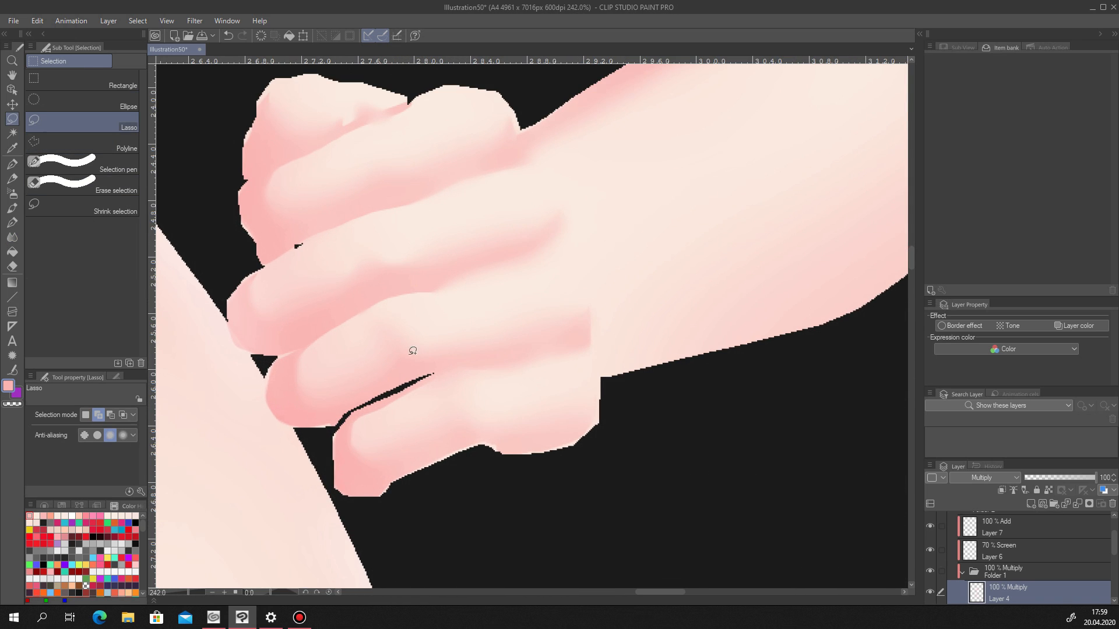
{"action": "left_click_drag", "start_coordinate": [358, 488], "coordinate": [378, 484]}
{"action": "key", "text": "ctrl+z"}
{"action": "left_click_drag", "start_coordinate": [334, 487], "coordinate": [333, 430]}
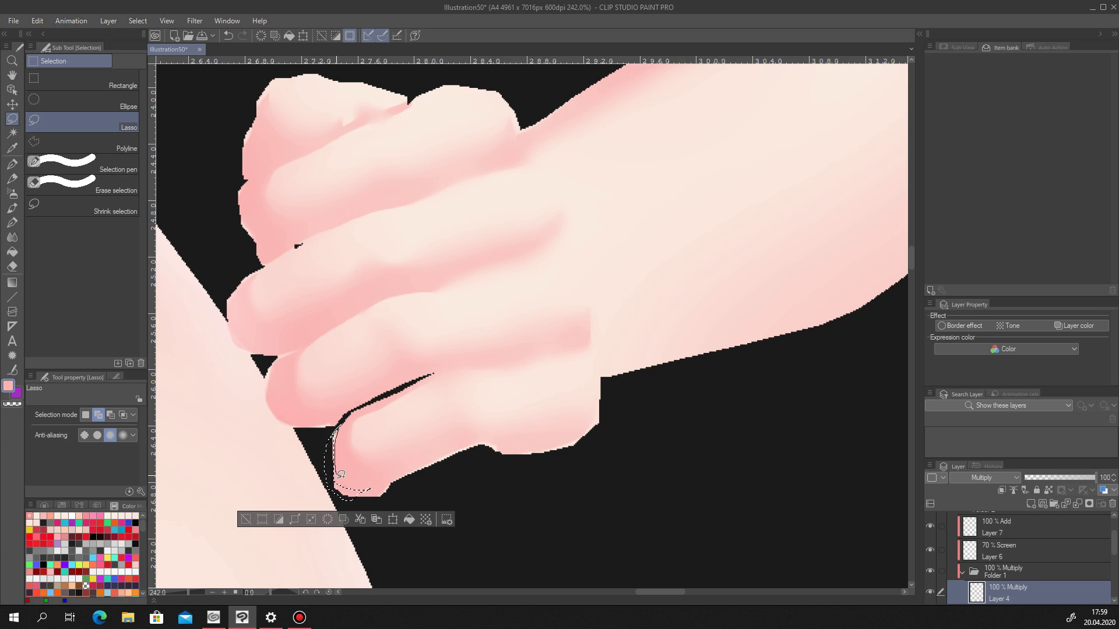
{"action": "key", "text": "ctrl+d"}
Undo the deselection and fill on the lowest fingertip, toggle Layer 4's visibility, refill the strip with pink, and deselect.
{"action": "scroll", "coordinate": [404, 456], "scroll_direction": "down", "scroll_amount": 3}
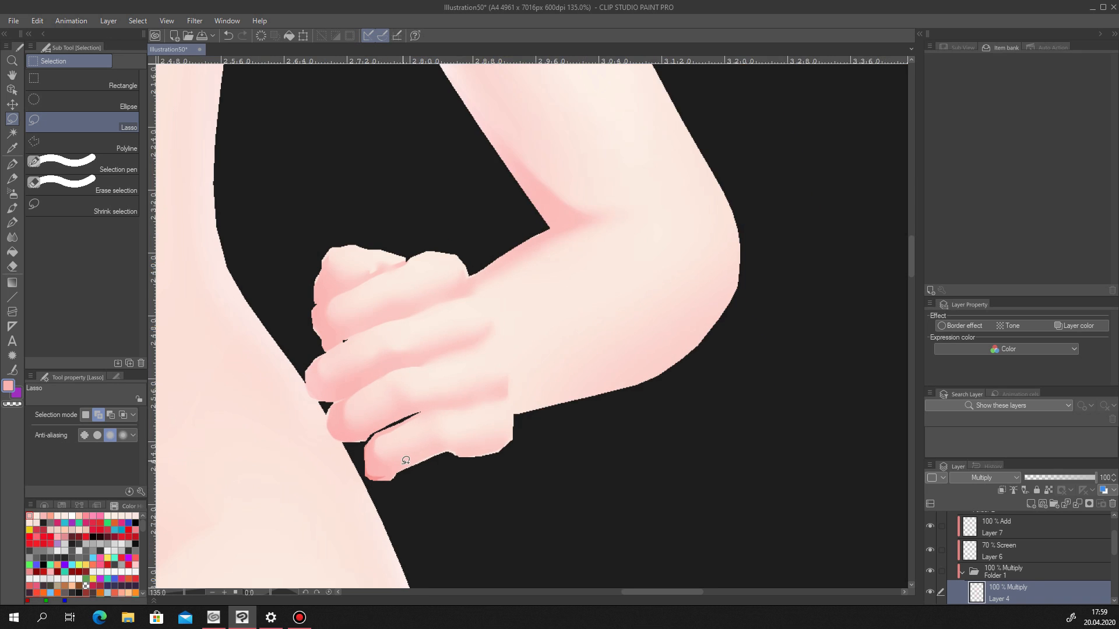
{"action": "scroll", "coordinate": [400, 462], "scroll_direction": "up", "scroll_amount": 3}
{"action": "key", "text": "ctrl+z"}
{"action": "key", "text": "ctrl+z"}
{"action": "left_click", "coordinate": [930, 592]}
{"action": "left_click", "coordinate": [930, 592]}
{"action": "key", "text": "ctrl+d"}
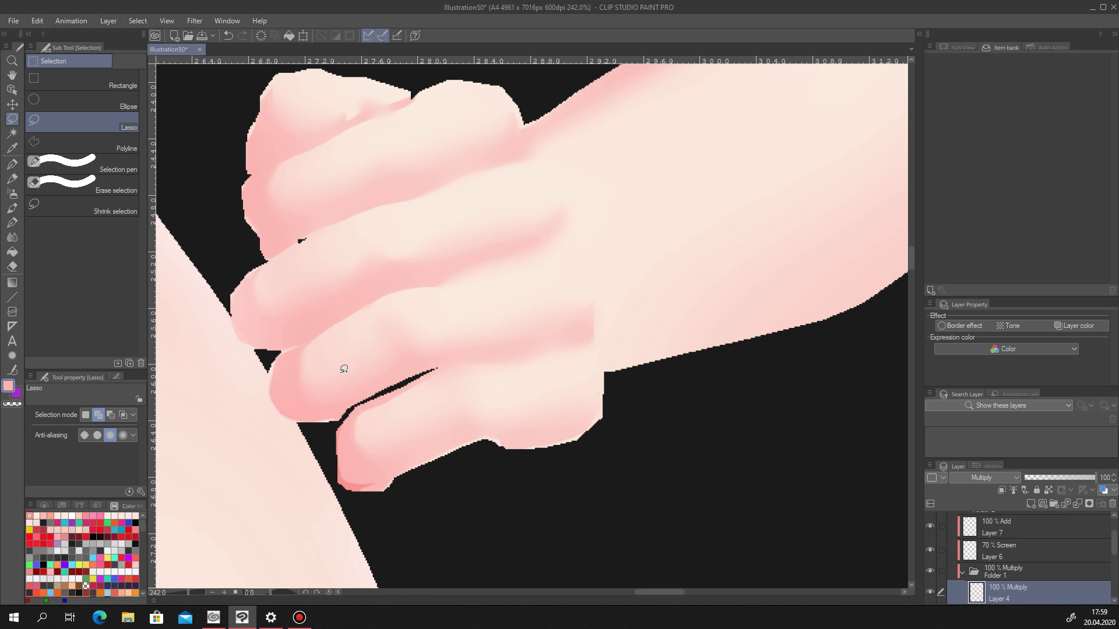
Blur the pink shadow around the tip of the lowest finger on the hand at the hip.
{"action": "scroll", "coordinate": [337, 382], "scroll_direction": "down", "scroll_amount": 3}
{"action": "scroll", "coordinate": [370, 427], "scroll_direction": "up", "scroll_amount": 4}
{"action": "key", "text": "j"}
{"action": "scroll", "coordinate": [333, 433], "scroll_direction": "up", "scroll_amount": 3}
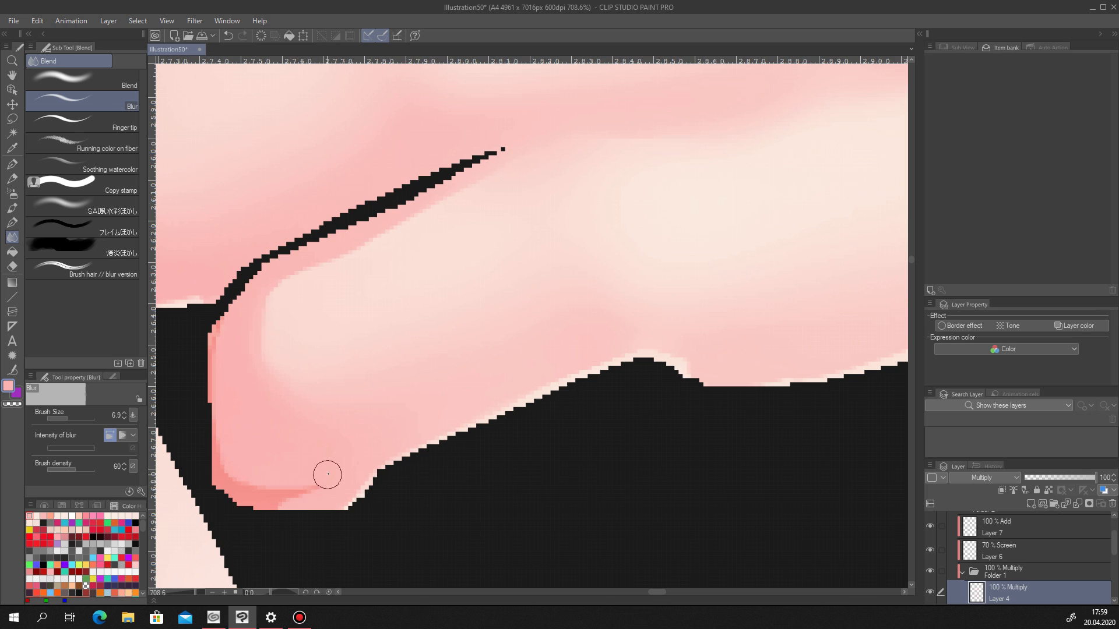
{"action": "scroll", "coordinate": [293, 505], "scroll_direction": "down", "scroll_amount": 6}
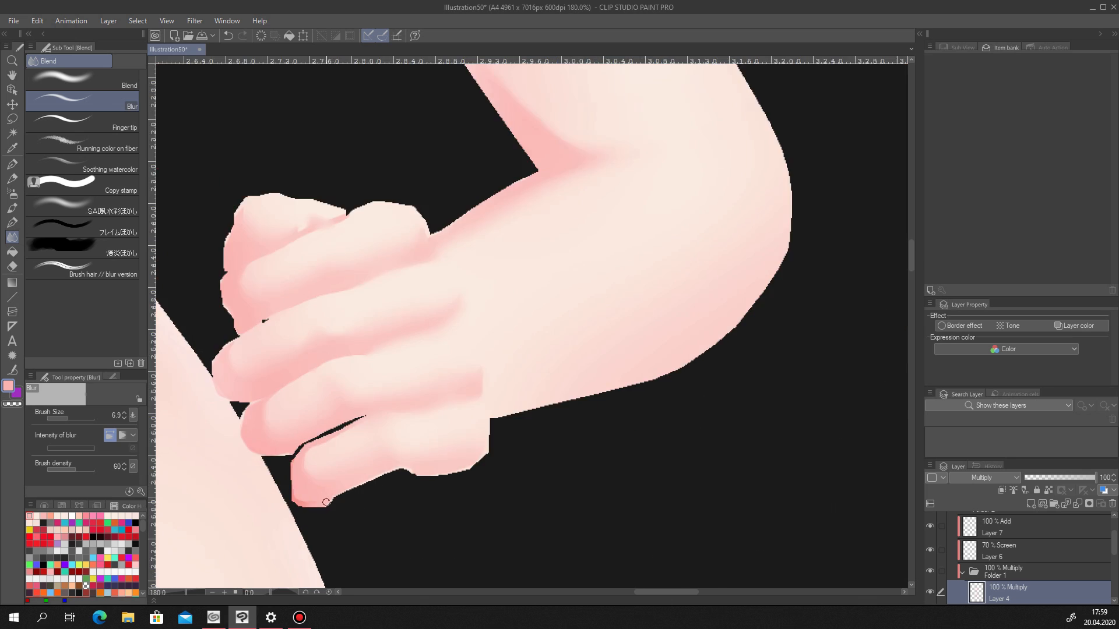
Lasso the dark gap between the two lowest fingers of the hip hand and fill it with light skin colour on Layer 2.
{"action": "scroll", "coordinate": [338, 477], "scroll_direction": "up", "scroll_amount": 3}
{"action": "scroll", "coordinate": [291, 455], "scroll_direction": "down", "scroll_amount": 1}
{"action": "scroll", "coordinate": [274, 449], "scroll_direction": "up", "scroll_amount": 2}
{"action": "key", "text": "m"}
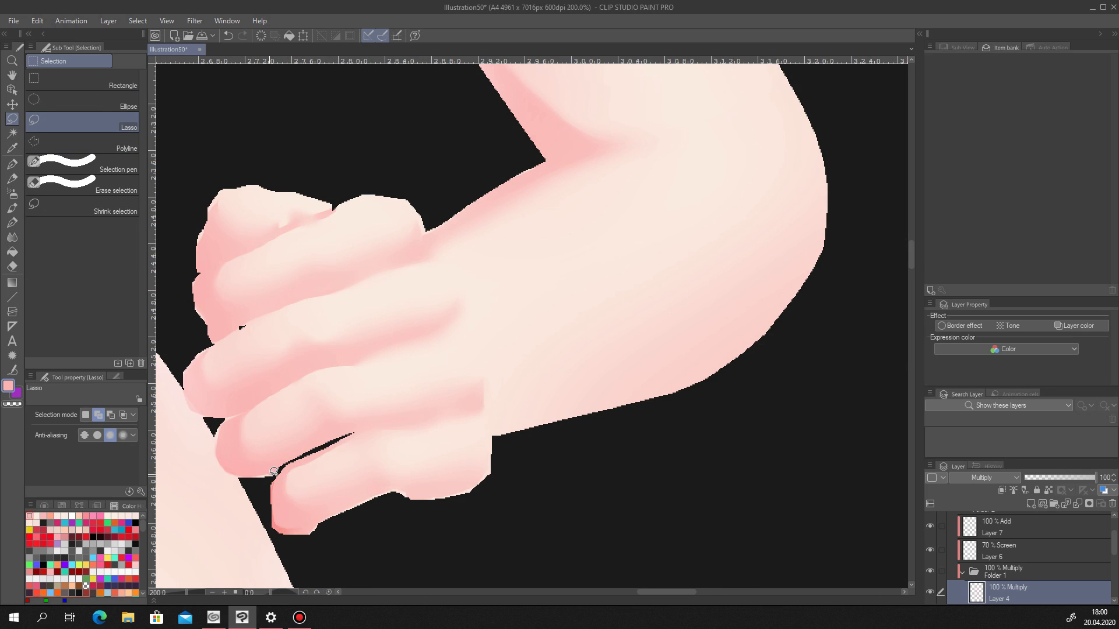
{"action": "left_click_drag", "start_coordinate": [353, 431], "coordinate": [268, 473]}
{"action": "scroll", "coordinate": [1037, 559], "scroll_direction": "down", "scroll_amount": 3}
{"action": "left_click", "coordinate": [1045, 564]}
{"action": "left_click", "coordinate": [371, 497]}
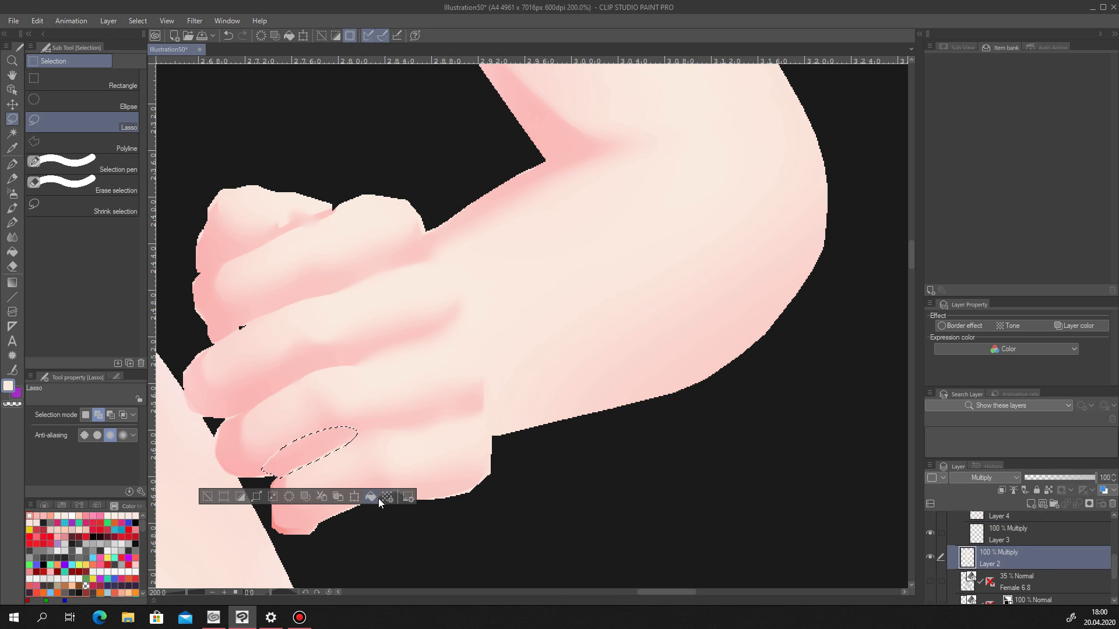
{"action": "left_click", "coordinate": [208, 497]}
{"action": "scroll", "coordinate": [429, 482], "scroll_direction": "down", "scroll_amount": 5}
{"action": "scroll", "coordinate": [361, 506], "scroll_direction": "up", "scroll_amount": 5}
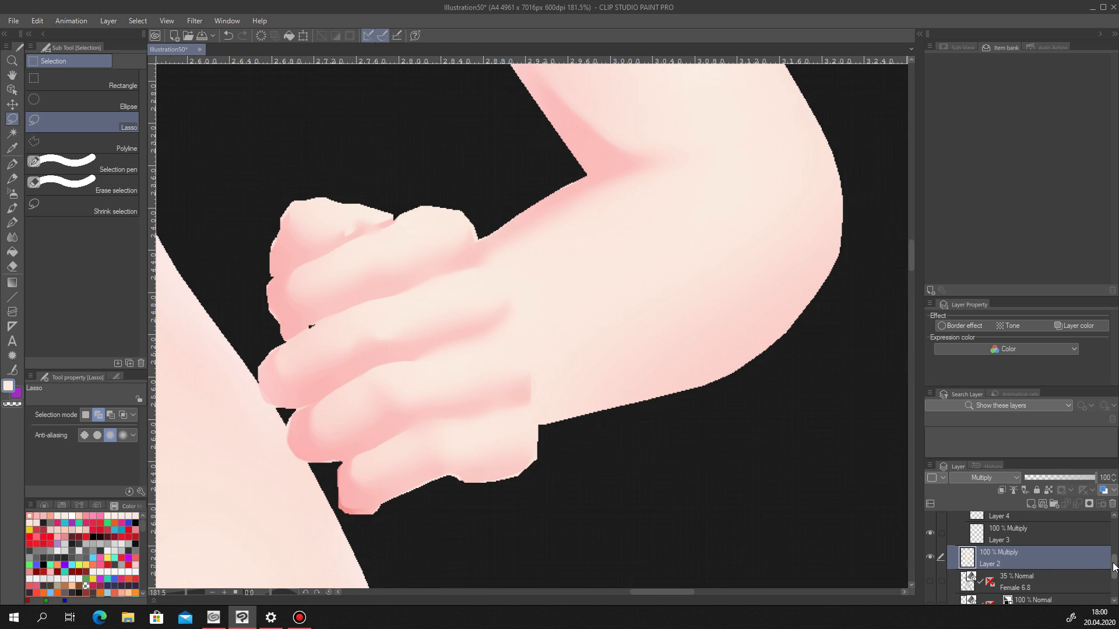
Reselect Layer 4 and save the illustration.
{"action": "scroll", "coordinate": [1115, 567], "scroll_direction": "up", "scroll_amount": 3}
{"action": "left_click", "coordinate": [1014, 591]}
{"action": "left_click", "coordinate": [202, 35]}
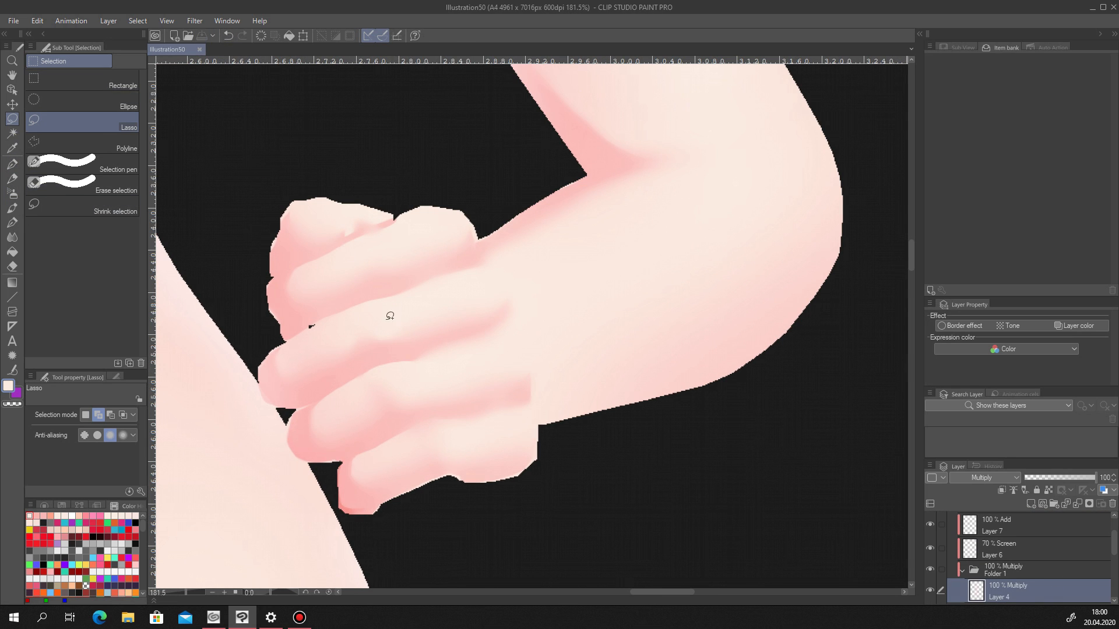
Lasso a thin strip along the crease between the two lowest fingers, fill it with pink, and deselect.
{"action": "scroll", "coordinate": [408, 418], "scroll_direction": "up", "scroll_amount": 3}
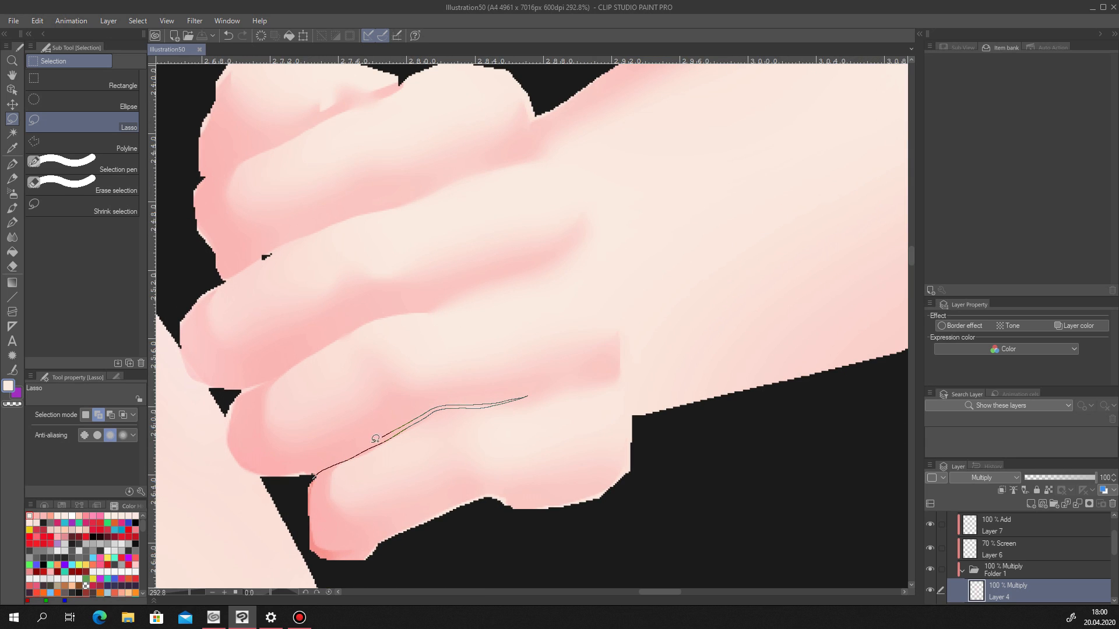
{"action": "left_click_drag", "start_coordinate": [310, 471], "coordinate": [317, 469]}
{"action": "left_click", "coordinate": [36, 515]}
{"action": "left_click", "coordinate": [458, 500]}
{"action": "left_click", "coordinate": [295, 499]}
{"action": "scroll", "coordinate": [307, 487], "scroll_direction": "down", "scroll_amount": 5}
{"action": "scroll", "coordinate": [339, 397], "scroll_direction": "up", "scroll_amount": 6}
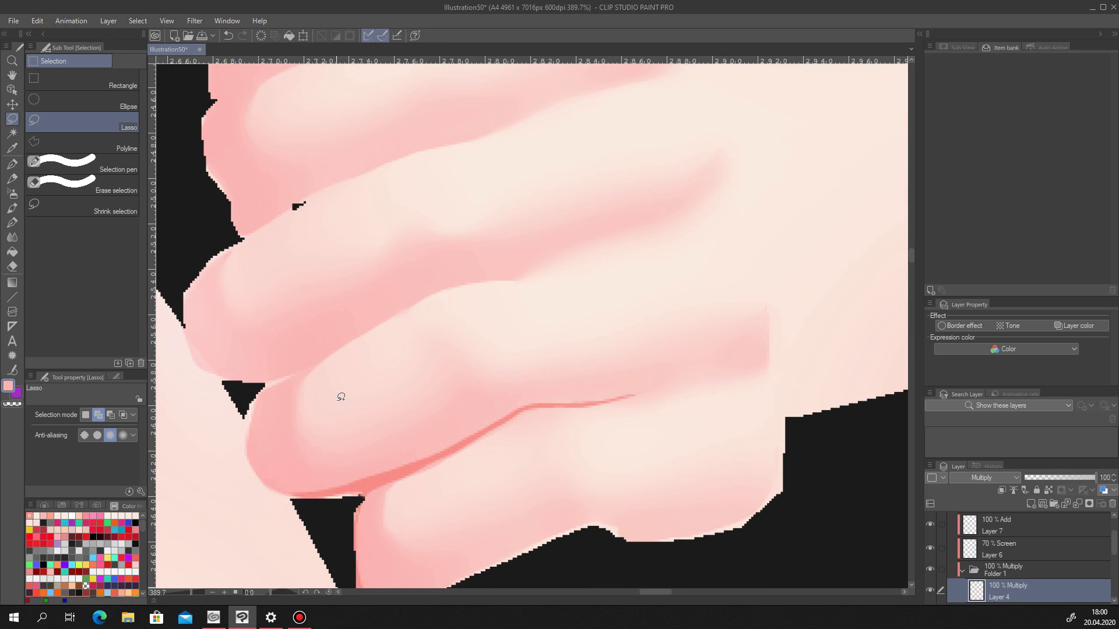
{"action": "left_click_drag", "start_coordinate": [339, 359], "coordinate": [409, 313]}
{"action": "key", "text": "ctrl+z"}
{"action": "left_click_drag", "start_coordinate": [337, 356], "coordinate": [408, 313]}
{"action": "key", "text": "ctrl+z"}
Lasso a thin strip along the crease above the second-lowest finger and fill it with pink.
{"action": "left_click_drag", "start_coordinate": [270, 384], "coordinate": [313, 370]}
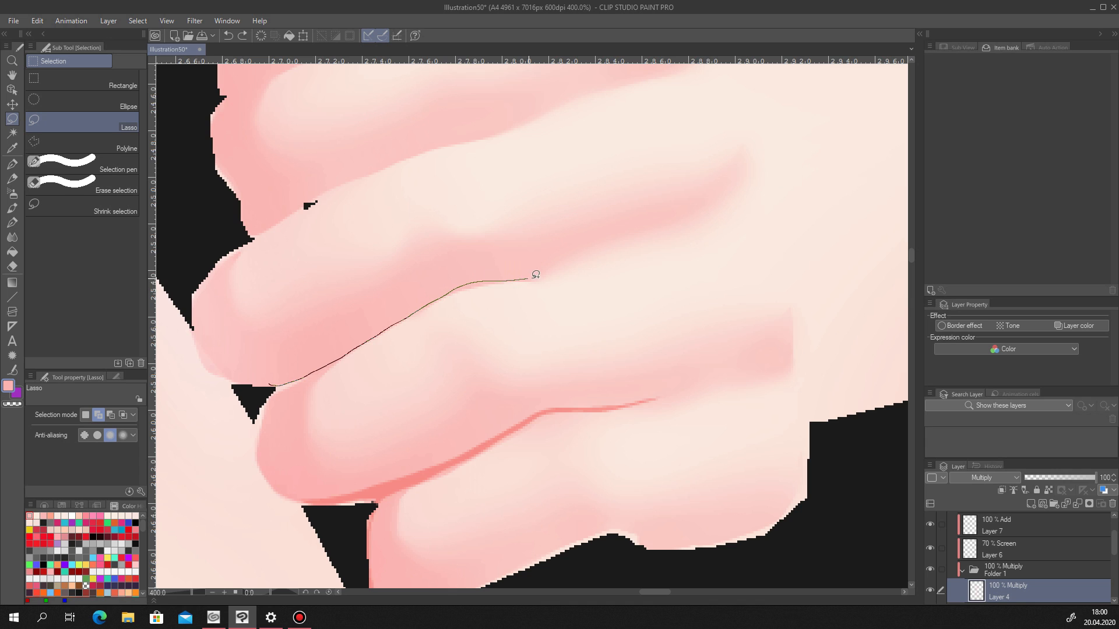
{"action": "mouse_move", "coordinate": [560, 264]}
{"action": "left_mouse_down"}
{"action": "mouse_move", "coordinate": [225, 369]}
{"action": "mouse_move", "coordinate": [270, 384]}
{"action": "left_mouse_up"}
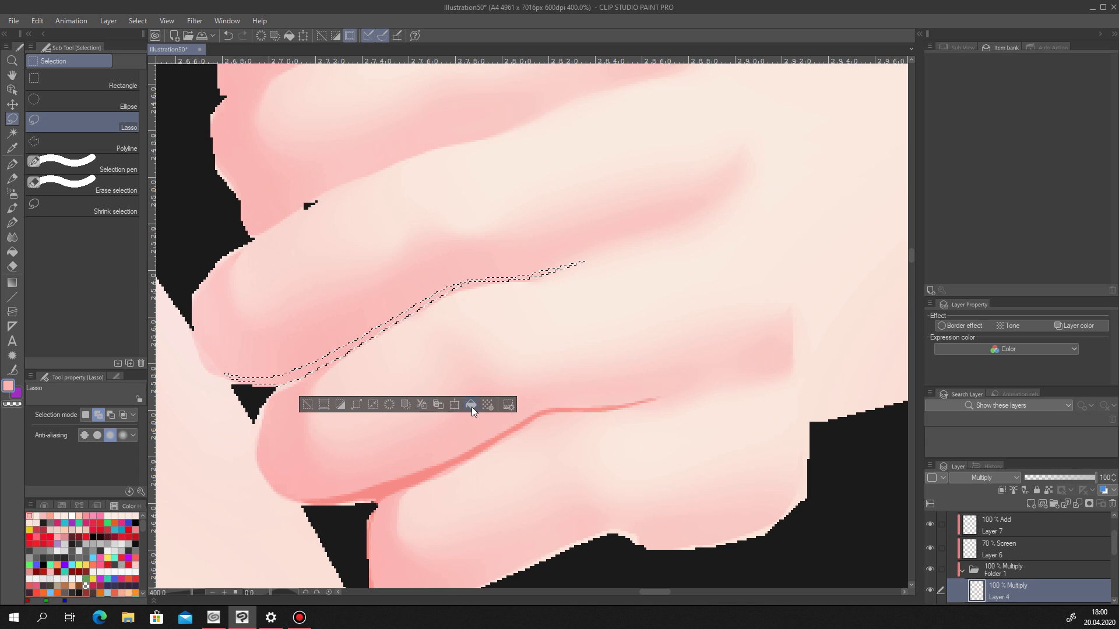
{"action": "scroll", "coordinate": [318, 415], "scroll_direction": "down", "scroll_amount": 2}
{"action": "scroll", "coordinate": [318, 415], "scroll_direction": "up", "scroll_amount": 1}
Blur the two new pink shadow lines above and below the second-lowest finger of the hip hand.
{"action": "key", "text": "j"}
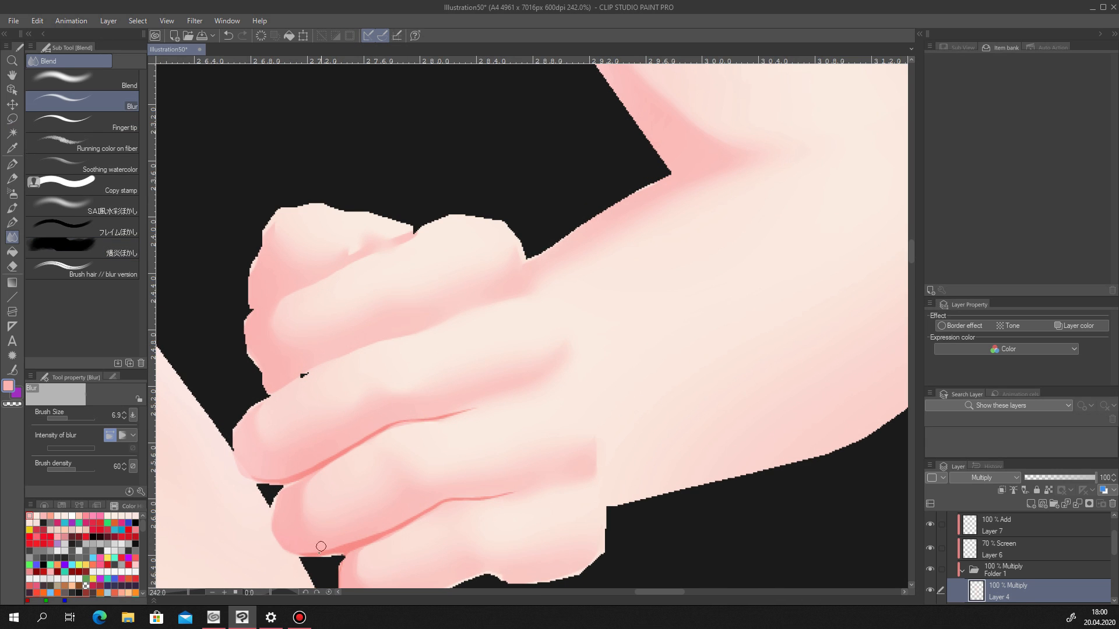
{"action": "left_click_drag", "start_coordinate": [339, 545], "coordinate": [327, 554]}
{"action": "key", "text": "ctrl+z"}
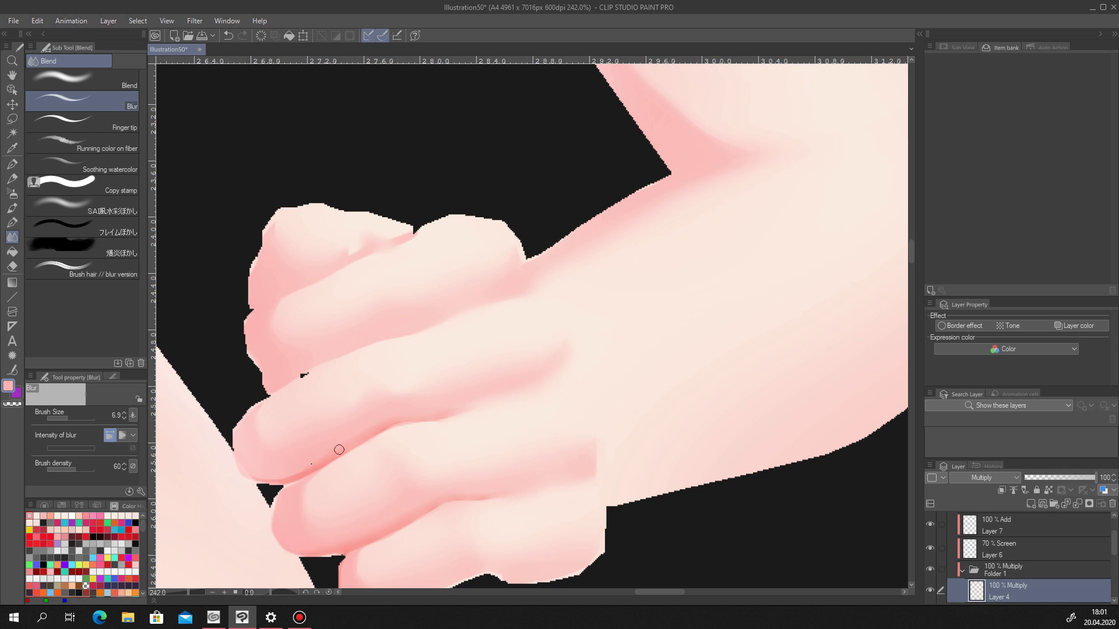
{"action": "scroll", "coordinate": [398, 419], "scroll_direction": "down", "scroll_amount": 10}
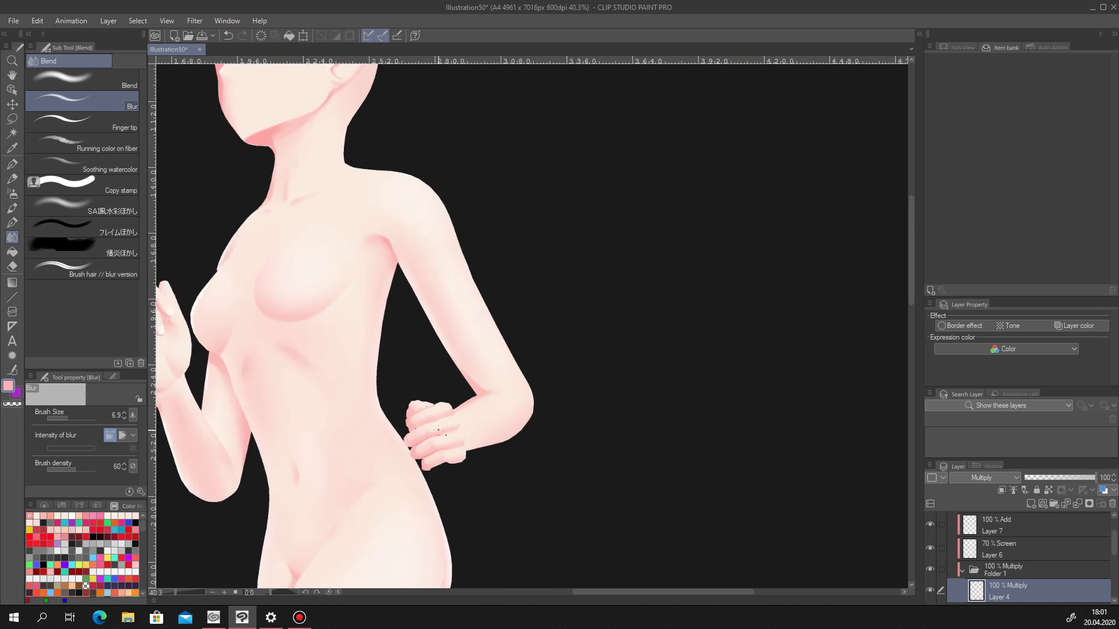
{"action": "scroll", "coordinate": [405, 453], "scroll_direction": "up", "scroll_amount": 10}
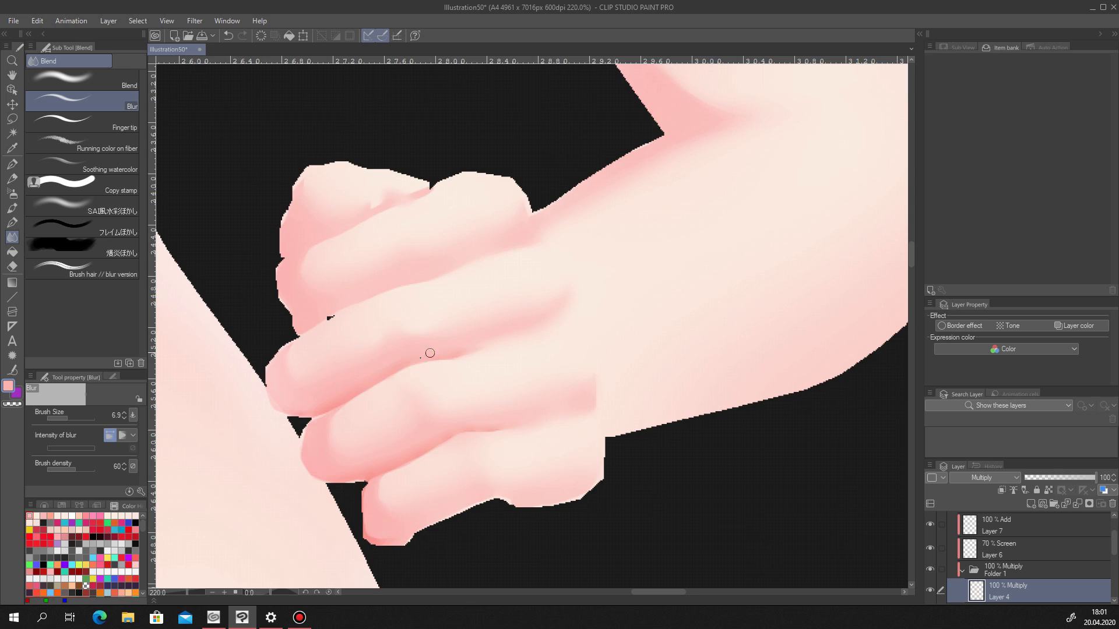
Lasso the dark gap beneath the index finger and the notch at its outer edge, fill both with light skin colour on Layer 2, and deselect.
{"action": "scroll", "coordinate": [504, 427], "scroll_direction": "down", "scroll_amount": 2}
{"action": "left_click", "coordinate": [13, 119]}
{"action": "left_click_drag", "start_coordinate": [376, 338], "coordinate": [379, 341]}
{"action": "left_click", "coordinate": [37, 516]}
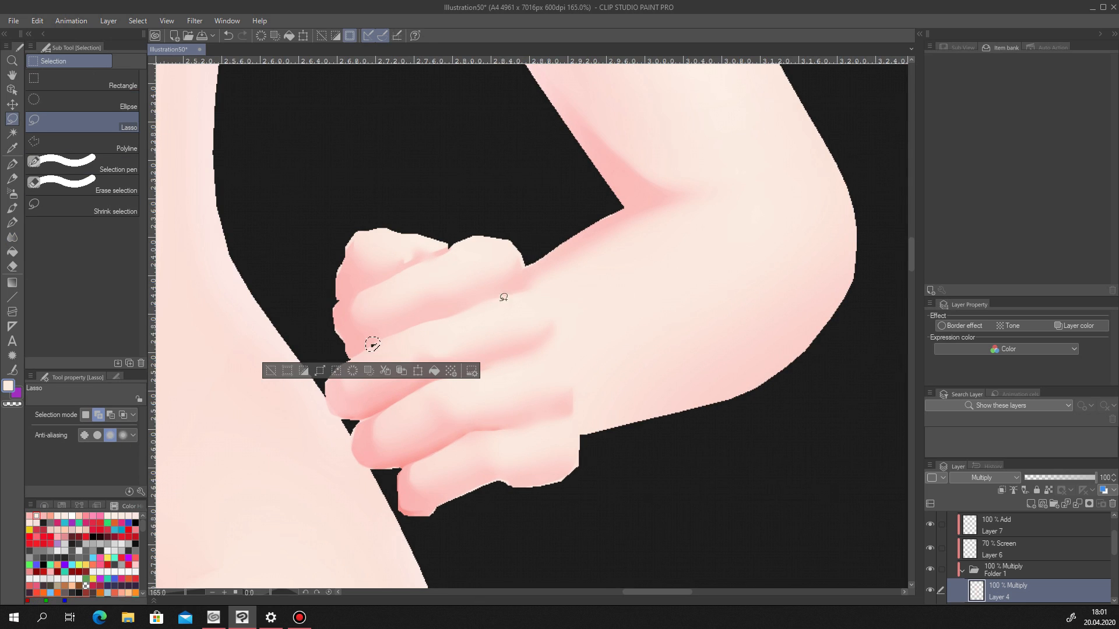
{"action": "left_click_drag", "start_coordinate": [337, 291], "coordinate": [350, 319]}
{"action": "scroll", "coordinate": [1056, 565], "scroll_direction": "down", "scroll_amount": 3}
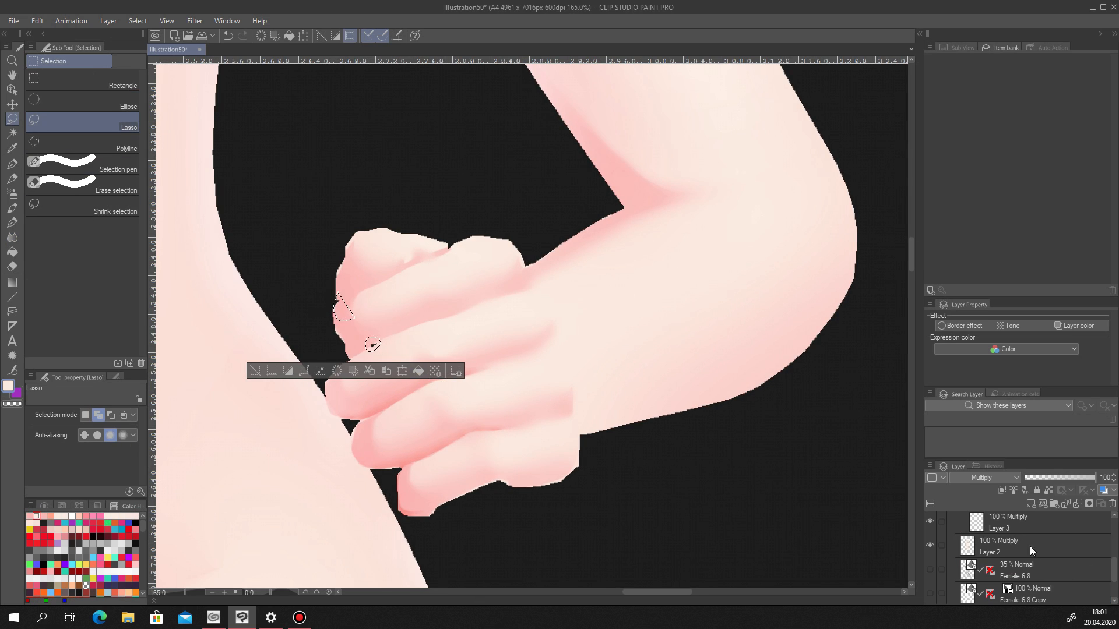
{"action": "left_click", "coordinate": [1043, 546]}
{"action": "key", "text": "ctrl+d"}
Reselect Layer 4 and toggle its visibility to compare the hand with and without the shadows.
{"action": "left_click_drag", "start_coordinate": [1113, 574], "coordinate": [1113, 548]}
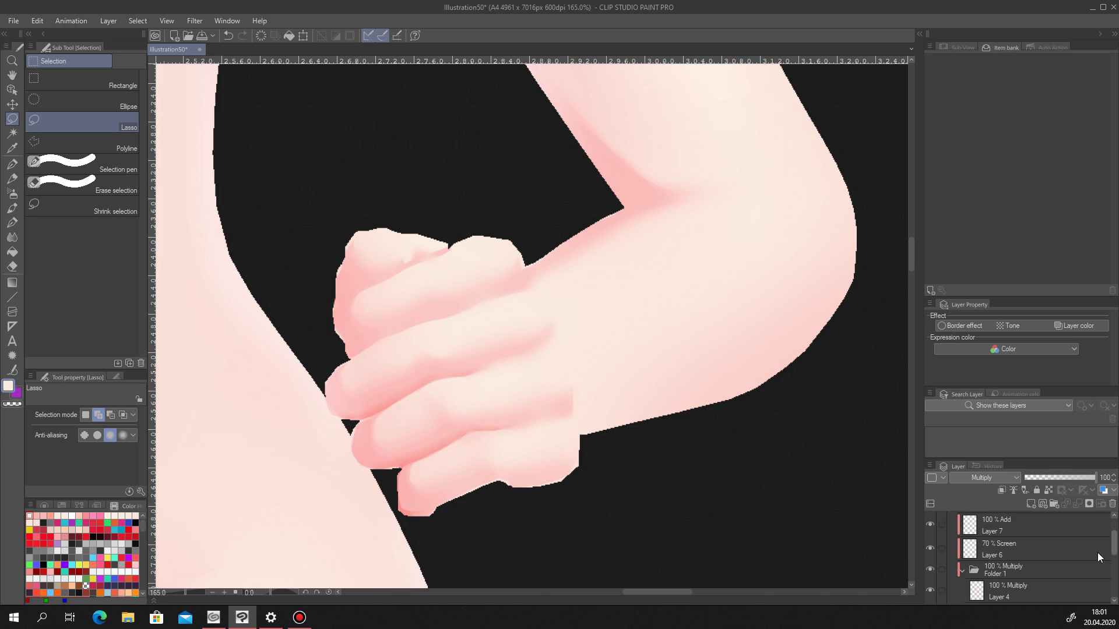
{"action": "left_click", "coordinate": [1043, 591]}
{"action": "left_click", "coordinate": [930, 592]}
{"action": "left_click", "coordinate": [929, 593]}
{"action": "left_click", "coordinate": [929, 592]}
{"action": "left_click", "coordinate": [929, 591]}
Lasso a thin strip along the crease under the index finger, fill it with sampled pink, and deselect.
{"action": "scroll", "coordinate": [355, 370], "scroll_direction": "up", "scroll_amount": 2}
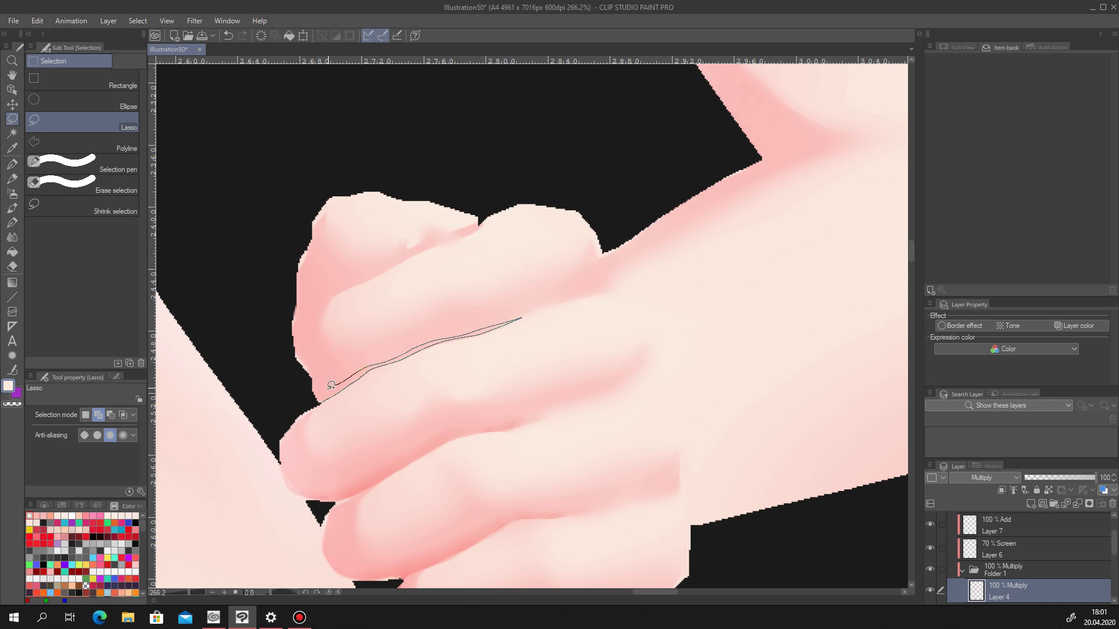
{"action": "left_click_drag", "start_coordinate": [332, 385], "coordinate": [311, 392]}
{"action": "left_click", "coordinate": [350, 498], "text": "alt"}
{"action": "left_click", "coordinate": [473, 427]}
{"action": "key", "text": "ctrl+d"}
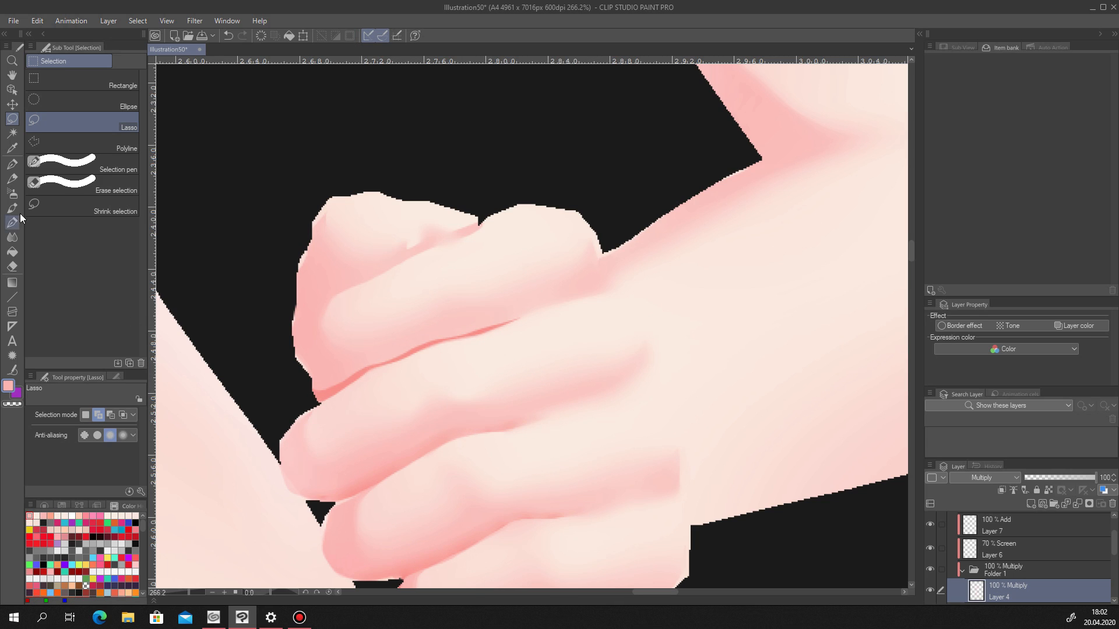
Blur the pink shadow line under the index finger with a brush size of 8.7.
{"action": "left_click", "coordinate": [12, 237]}
{"action": "key", "text": "bracketright"}
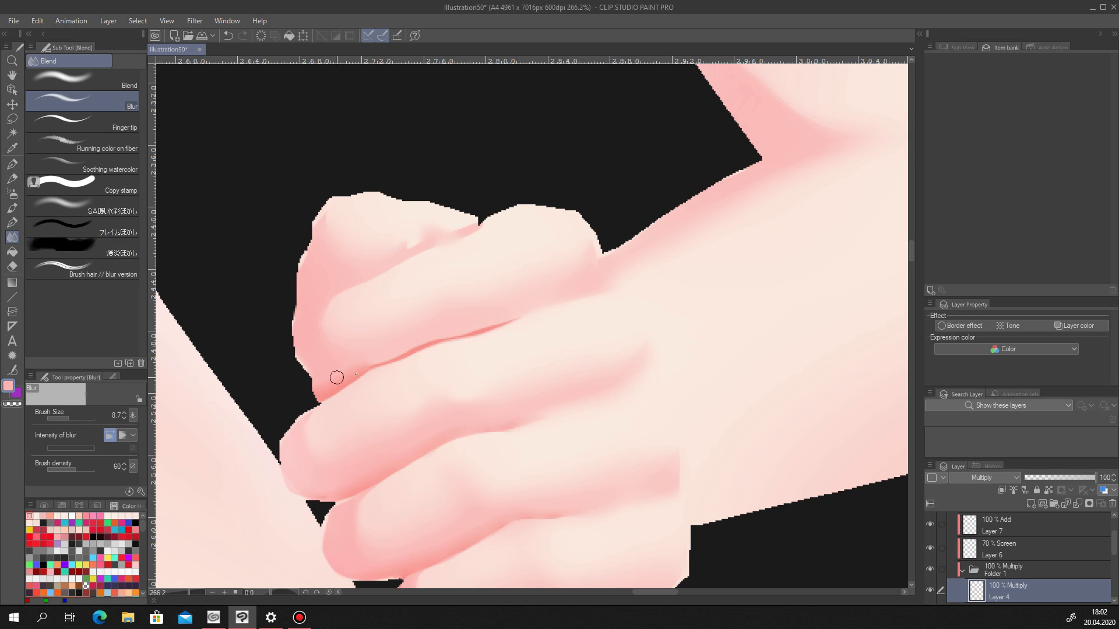
{"action": "left_click_drag", "start_coordinate": [392, 354], "coordinate": [469, 327]}
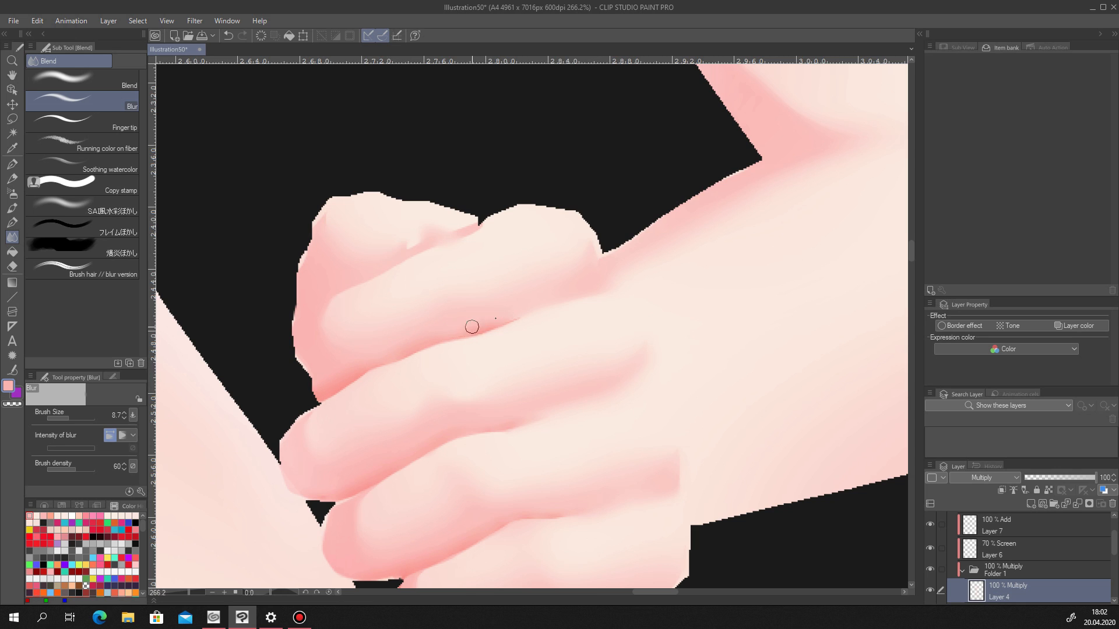
{"action": "scroll", "coordinate": [370, 396], "scroll_direction": "down", "scroll_amount": 18}
{"action": "scroll", "coordinate": [325, 425], "scroll_direction": "up", "scroll_amount": 20}
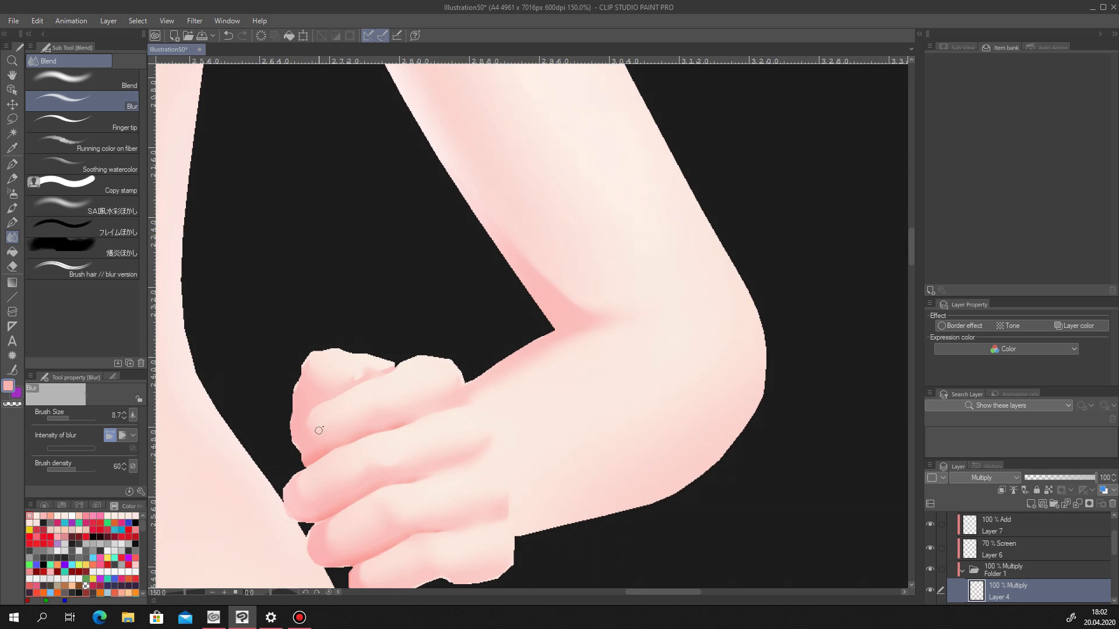
Try a lasso outline below the thumb, undo it, and show the Female 6.8 Copy line art as a guide.
{"action": "left_click", "coordinate": [13, 118]}
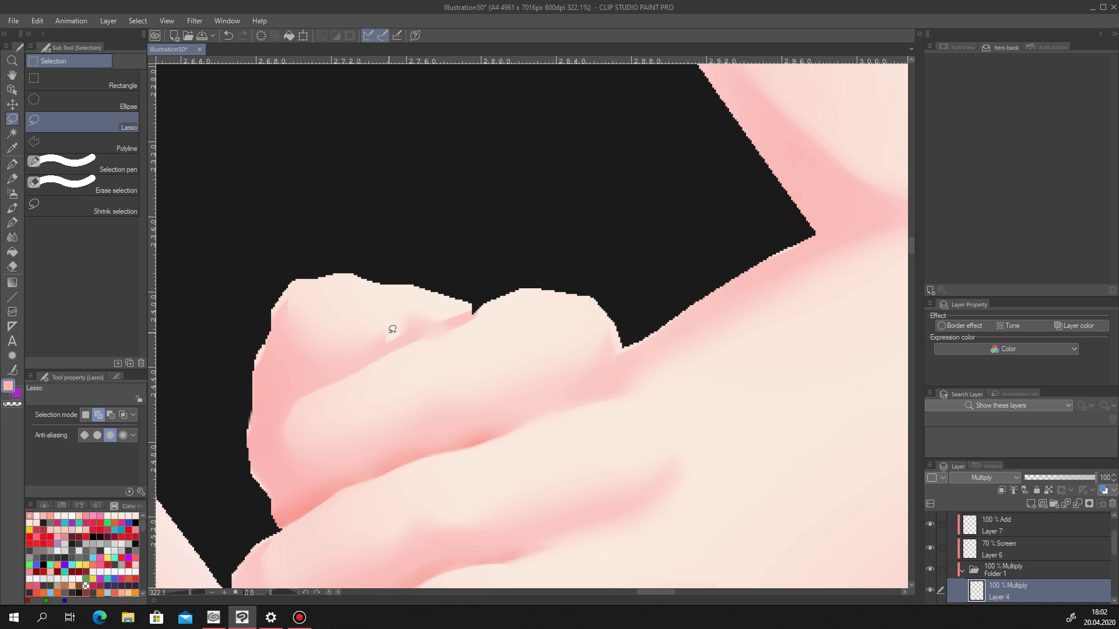
{"action": "left_click_drag", "start_coordinate": [295, 367], "coordinate": [386, 335]}
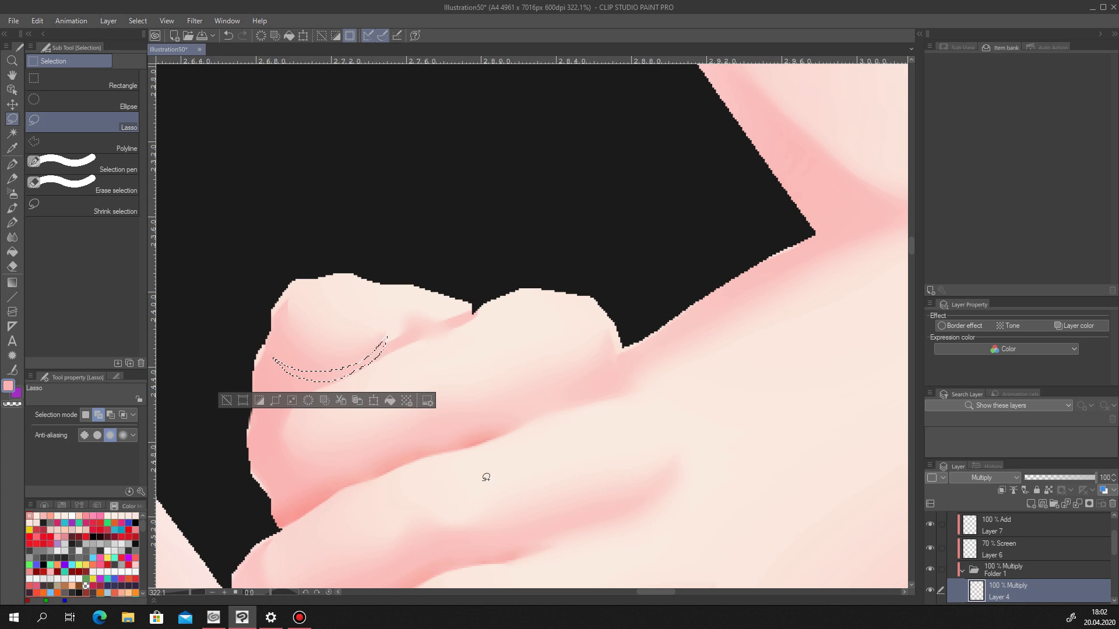
{"action": "key", "text": "ctrl+z"}
{"action": "scroll", "coordinate": [930, 567], "scroll_direction": "down", "scroll_amount": 5}
{"action": "left_click", "coordinate": [931, 569]}
{"action": "scroll", "coordinate": [287, 352], "scroll_direction": "down", "scroll_amount": 8}
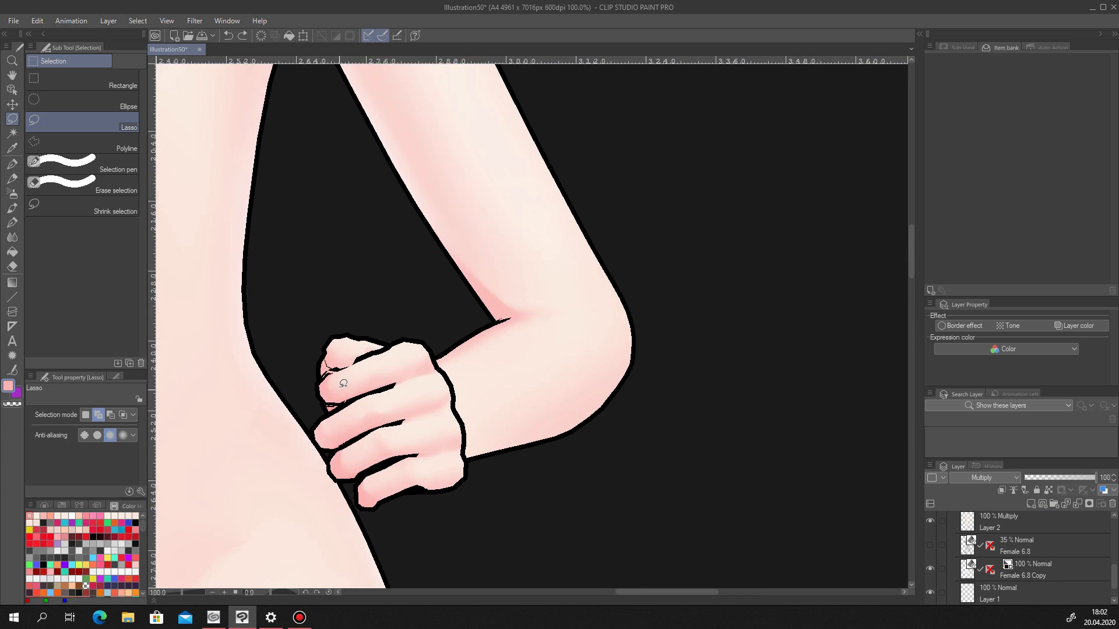
Lasso the recesses below the thumb and below the index fingertip, fill them with pink, deselect, and hide the line art.
{"action": "scroll", "coordinate": [392, 328], "scroll_direction": "up", "scroll_amount": 9}
{"action": "mouse_move", "coordinate": [302, 334]}
{"action": "left_mouse_down"}
{"action": "mouse_move", "coordinate": [320, 378]}
{"action": "mouse_move", "coordinate": [412, 331]}
{"action": "left_mouse_up"}
{"action": "left_click_drag", "start_coordinate": [298, 494], "coordinate": [297, 492]}
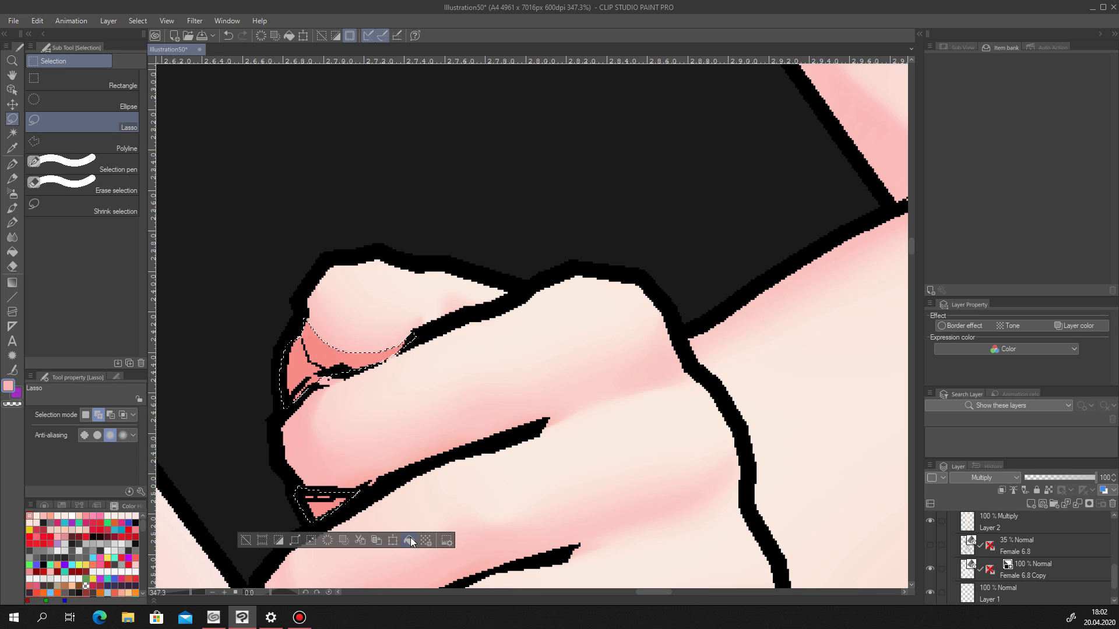
{"action": "left_click", "coordinate": [248, 540]}
{"action": "left_click", "coordinate": [931, 568]}
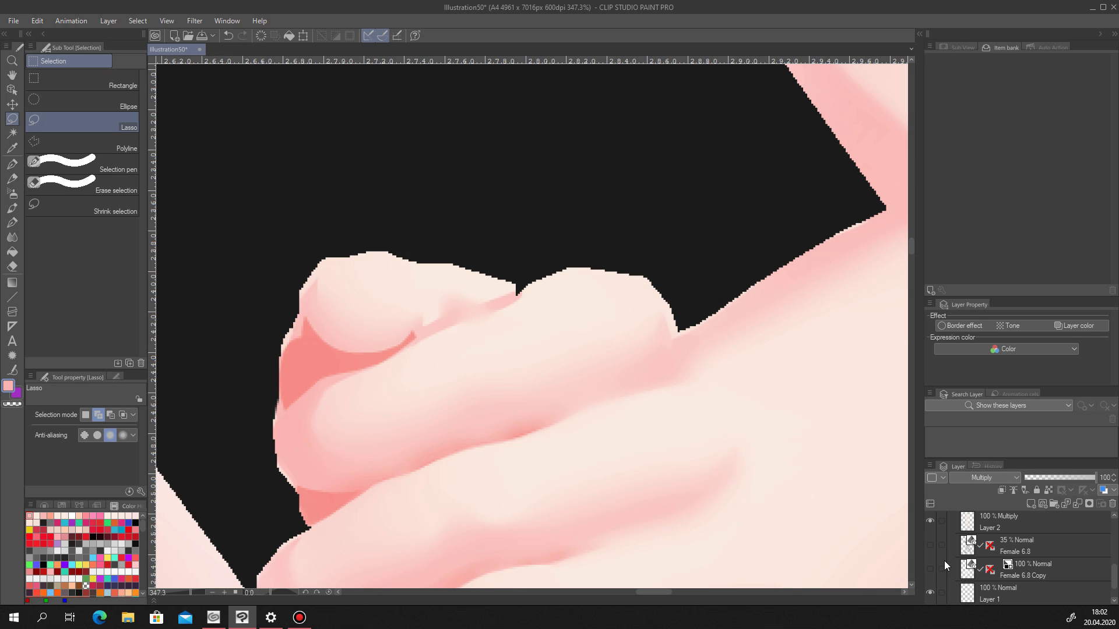
Blur the edge of the pink shadow under the thumb and save the illustration.
{"action": "left_click", "coordinate": [12, 237]}
{"action": "left_click_drag", "start_coordinate": [333, 345], "coordinate": [384, 337]}
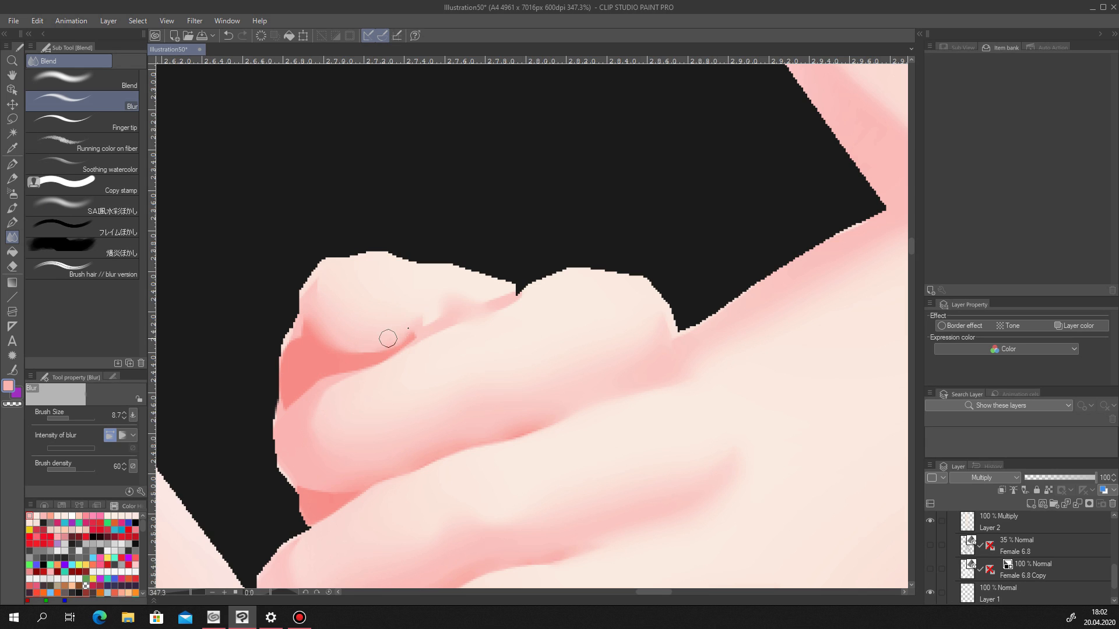
{"action": "scroll", "coordinate": [367, 290], "scroll_direction": "down", "scroll_amount": 10}
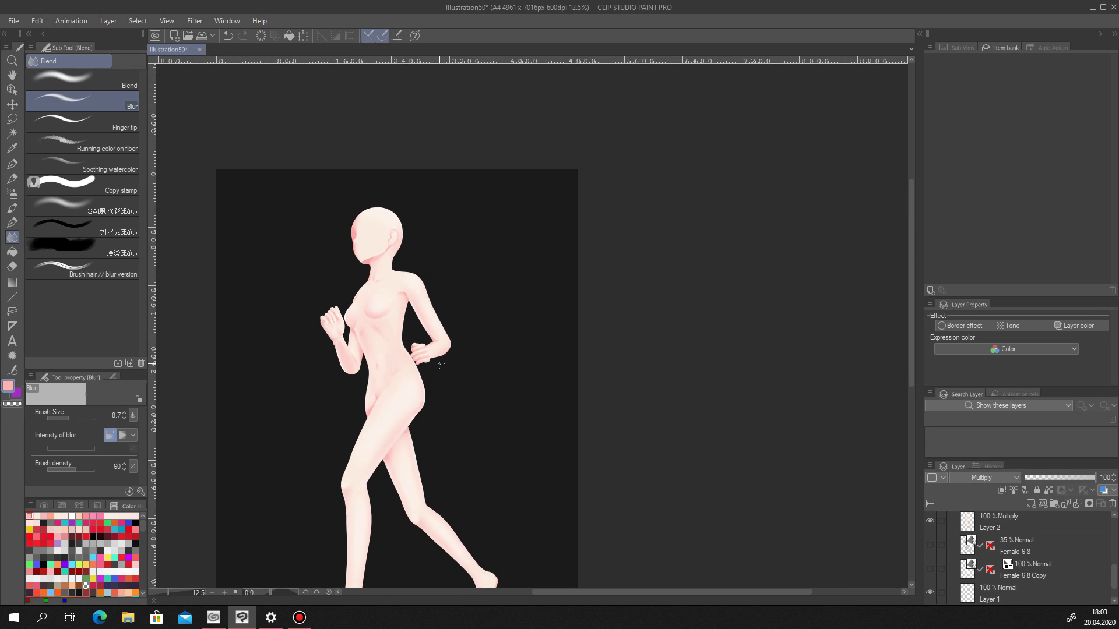
{"action": "scroll", "coordinate": [367, 291], "scroll_direction": "up", "scroll_amount": 1}
{"action": "left_click", "coordinate": [202, 36]}
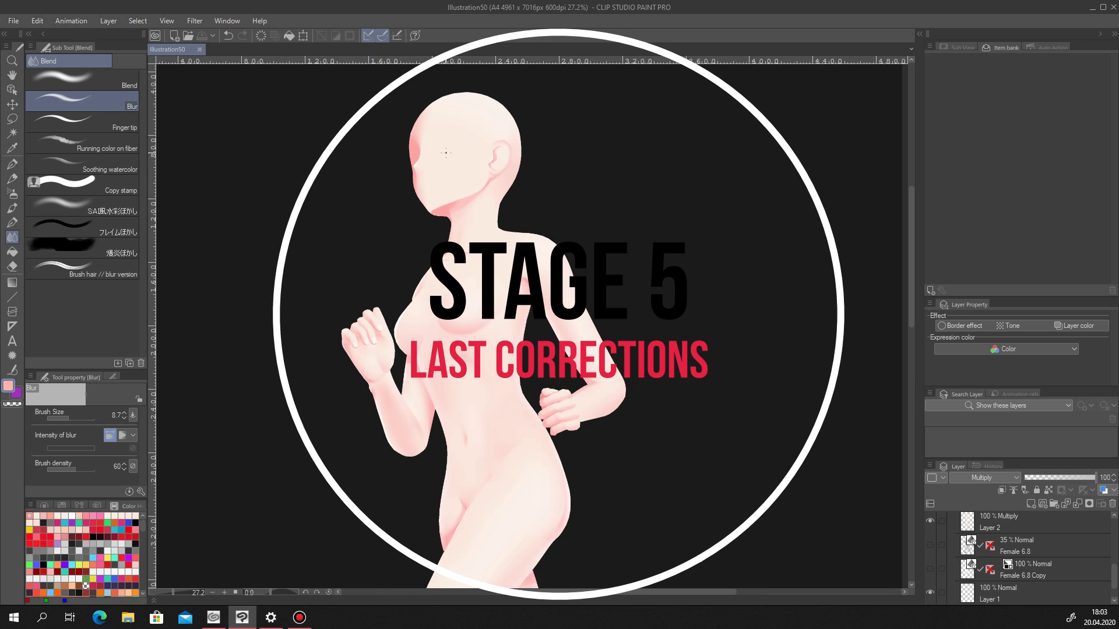
Select Layer 7, make a Soft airbrush stroke over the figure, and set the brush size to 68.
{"action": "scroll", "coordinate": [445, 153], "scroll_direction": "down", "scroll_amount": 1}
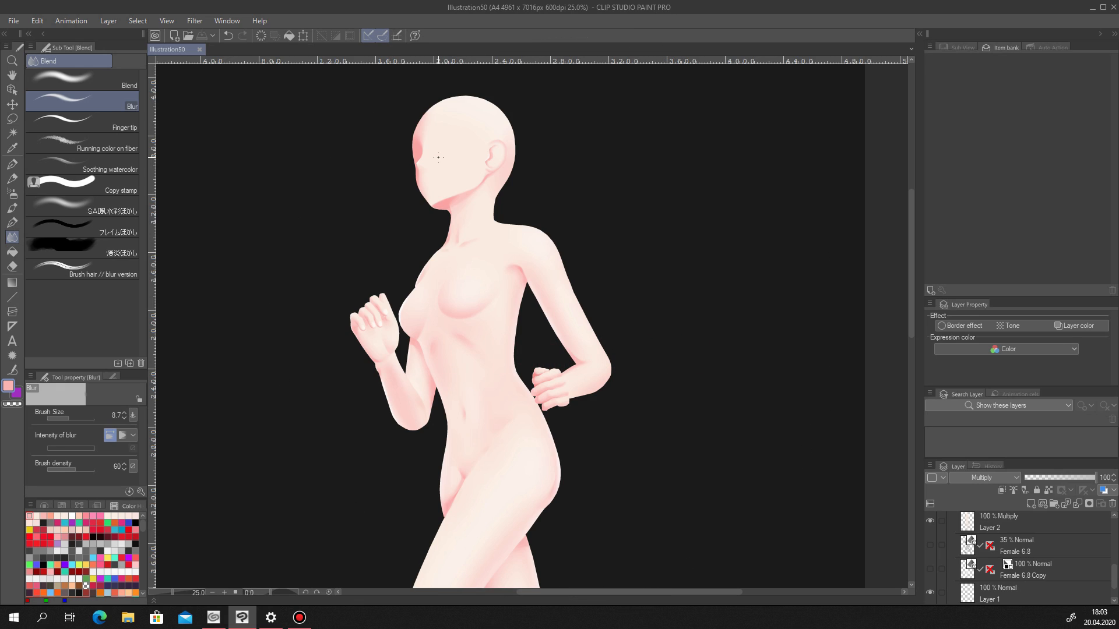
{"action": "scroll", "coordinate": [538, 345], "scroll_direction": "down", "scroll_amount": 2}
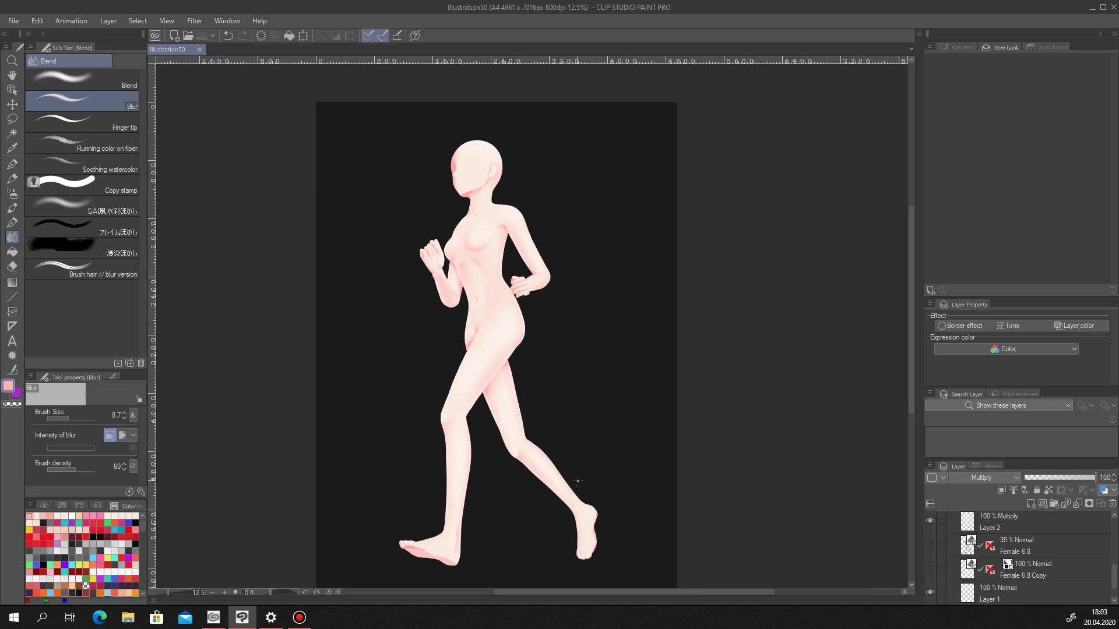
{"action": "scroll", "coordinate": [554, 454], "scroll_direction": "up", "scroll_amount": 3}
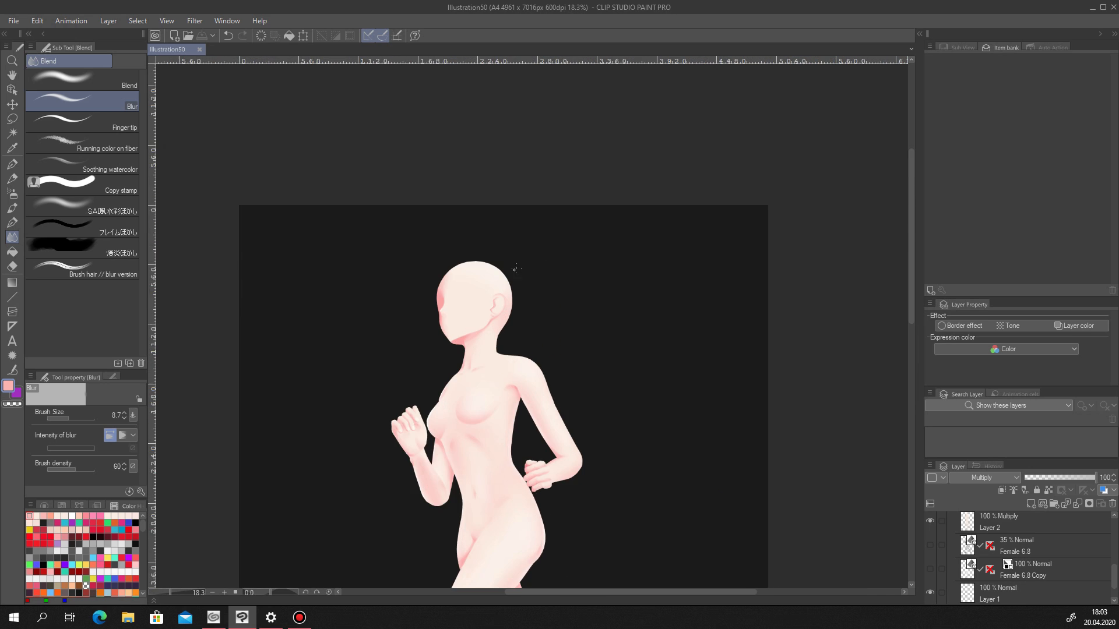
{"action": "scroll", "coordinate": [512, 437], "scroll_direction": "down", "scroll_amount": 2}
{"action": "scroll", "coordinate": [481, 422], "scroll_direction": "up", "scroll_amount": 3}
{"action": "mouse_move", "coordinate": [911, 245]}
{"action": "left_mouse_down"}
{"action": "mouse_move", "coordinate": [910, 256]}
{"action": "mouse_move", "coordinate": [911, 240]}
{"action": "left_mouse_up"}
{"action": "left_click_drag", "start_coordinate": [1113, 576], "coordinate": [1114, 528]}
{"action": "left_click", "coordinate": [1064, 566]}
{"action": "left_click", "coordinate": [13, 193]}
{"action": "mouse_move", "coordinate": [522, 144]}
{"action": "left_mouse_down"}
{"action": "mouse_move", "coordinate": [545, 180]}
{"action": "mouse_move", "coordinate": [520, 323]}
{"action": "left_mouse_up"}
{"action": "left_click", "coordinate": [79, 418]}
Lasso the inner curve of the nearer breast, touch it up with the Soft airbrush at size 32.9, and deselect.
{"action": "scroll", "coordinate": [539, 307], "scroll_direction": "down", "scroll_amount": 4}
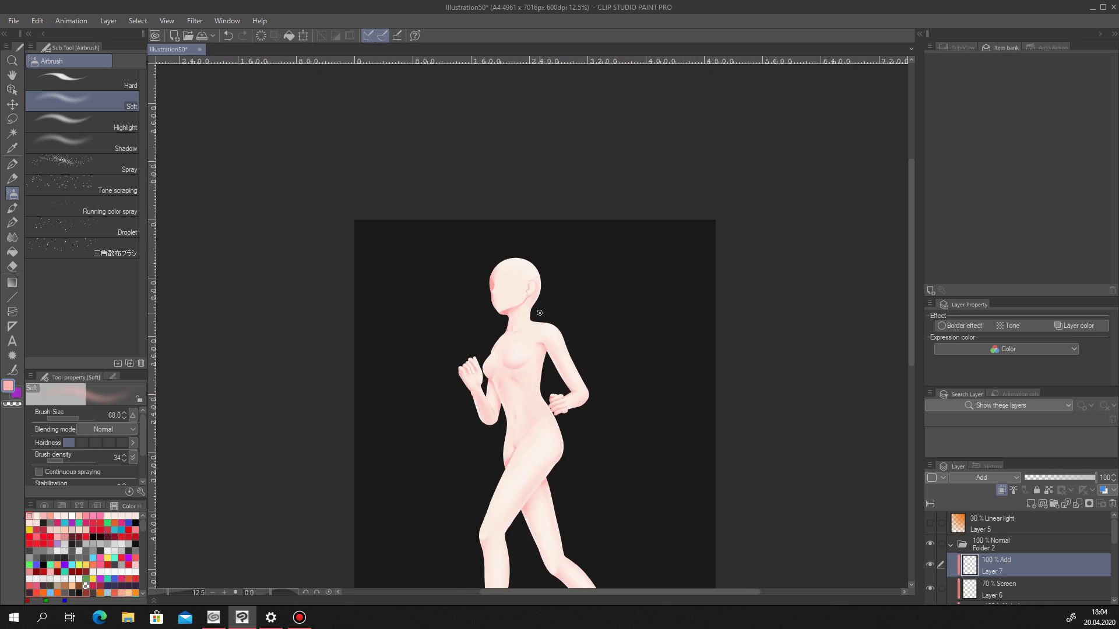
{"action": "scroll", "coordinate": [539, 313], "scroll_direction": "up", "scroll_amount": 4}
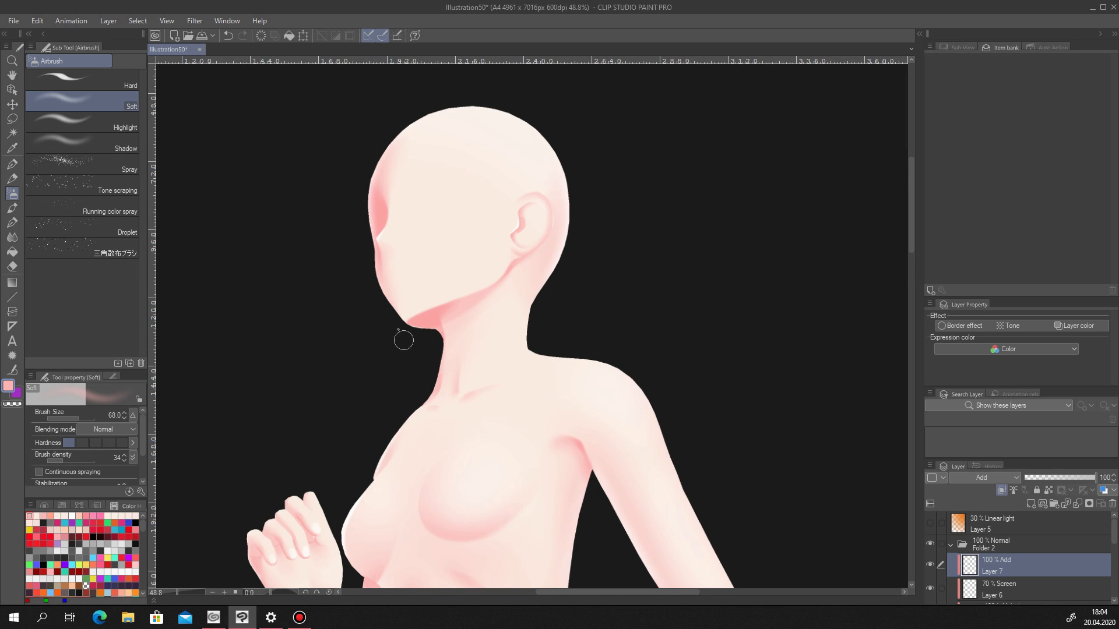
{"action": "scroll", "coordinate": [392, 301], "scroll_direction": "down", "scroll_amount": 4}
{"action": "scroll", "coordinate": [396, 309], "scroll_direction": "up", "scroll_amount": 4}
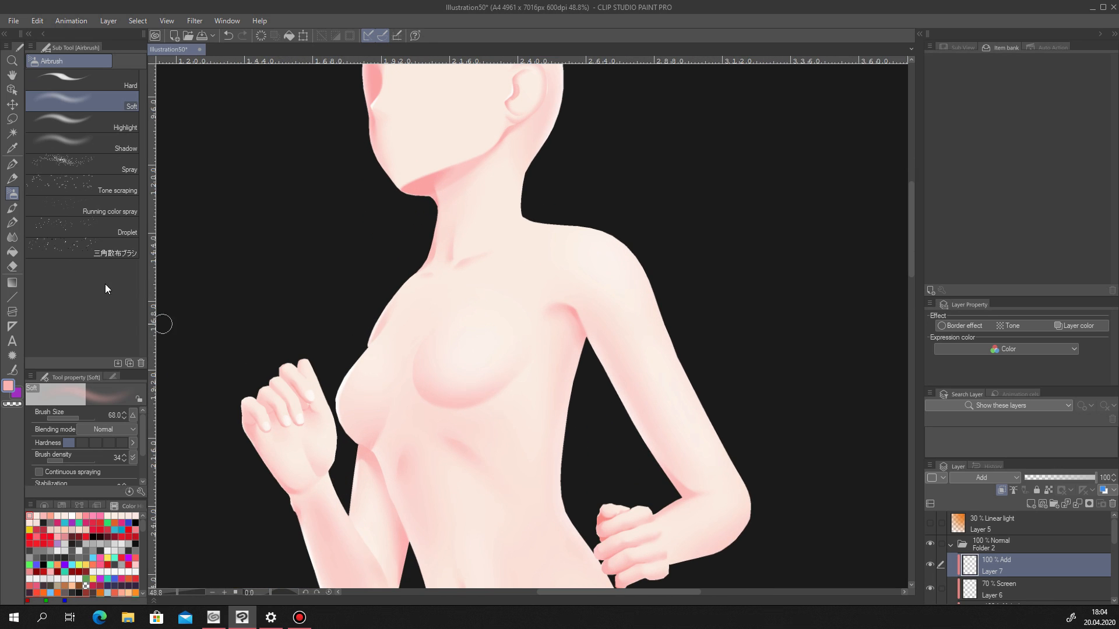
{"action": "key", "text": "e"}
{"action": "key", "text": "b"}
{"action": "scroll", "coordinate": [390, 401], "scroll_direction": "up", "scroll_amount": 3}
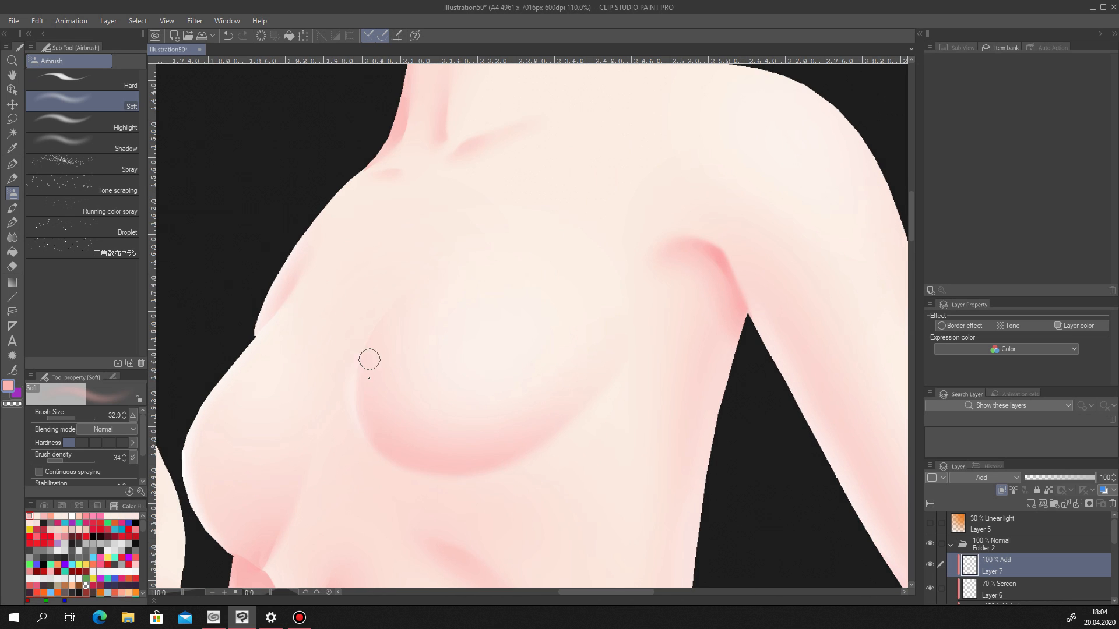
{"action": "key", "text": "m"}
{"action": "mouse_move", "coordinate": [364, 356]}
{"action": "left_mouse_down"}
{"action": "mouse_move", "coordinate": [461, 447]}
{"action": "mouse_move", "coordinate": [448, 470]}
{"action": "left_mouse_up"}
{"action": "key", "text": "b"}
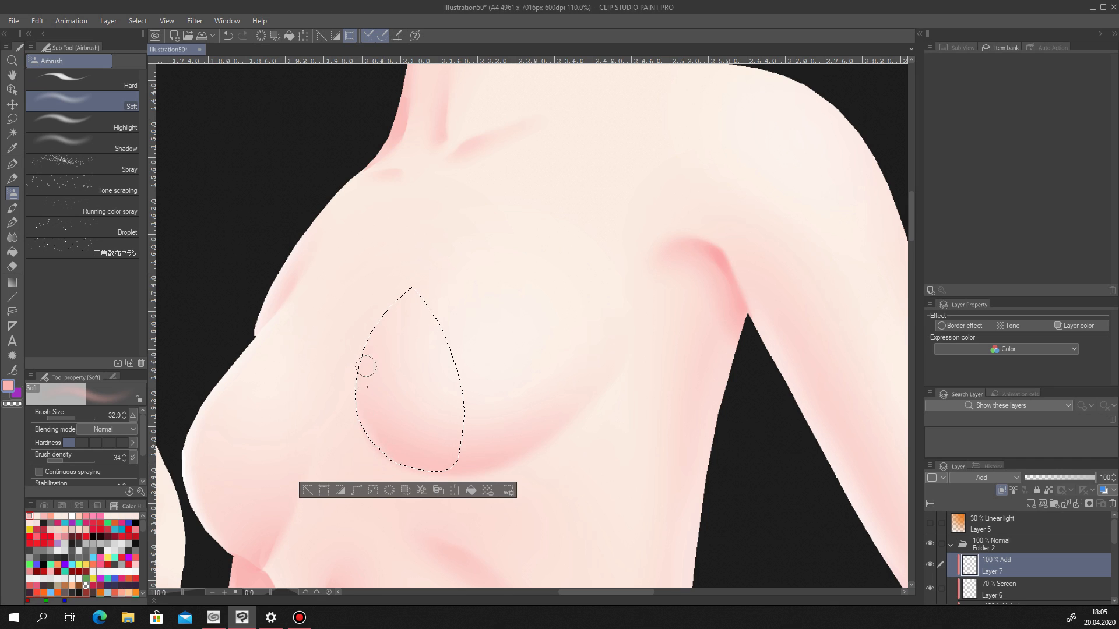
{"action": "key", "text": "ctrl+d"}
{"action": "scroll", "coordinate": [441, 344], "scroll_direction": "down", "scroll_amount": 6}
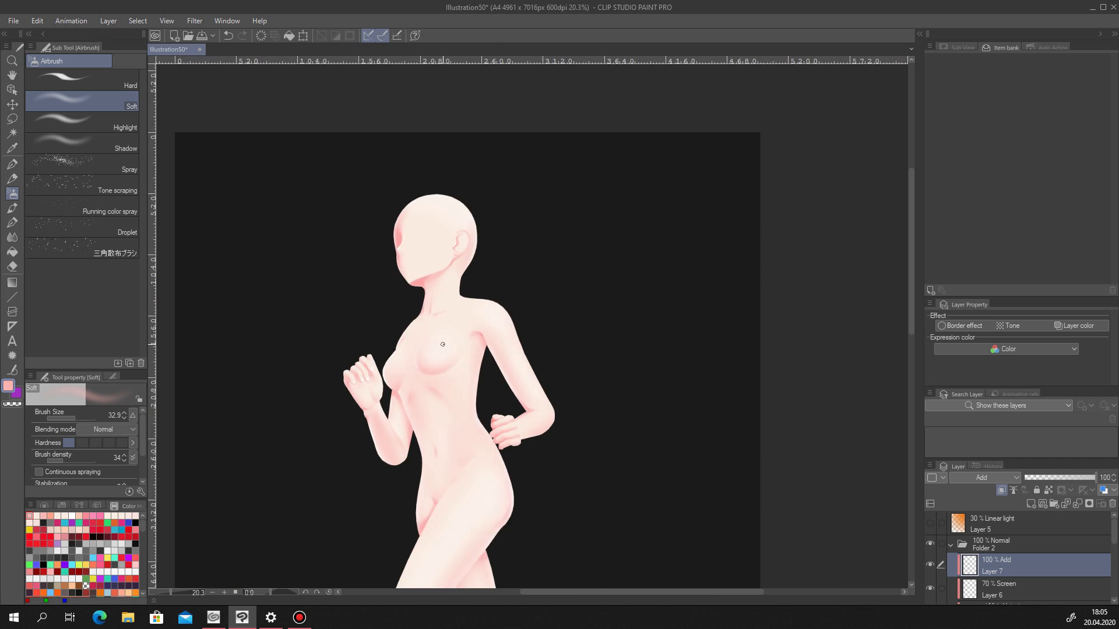
Bring back the selection on the nearer breast, airbrush along its curved edge at size 47.3, undo the last change, and deselect.
{"action": "scroll", "coordinate": [441, 344], "scroll_direction": "up", "scroll_amount": 4}
{"action": "key", "text": "ctrl+z"}
{"action": "left_click_drag", "start_coordinate": [340, 381], "coordinate": [337, 352]}
{"action": "left_click", "coordinate": [263, 435]}
{"action": "scroll", "coordinate": [373, 362], "scroll_direction": "down", "scroll_amount": 3}
{"action": "scroll", "coordinate": [378, 367], "scroll_direction": "up", "scroll_amount": 1}
{"action": "scroll", "coordinate": [382, 367], "scroll_direction": "down", "scroll_amount": 1}
{"action": "scroll", "coordinate": [404, 346], "scroll_direction": "up", "scroll_amount": 2}
{"action": "key", "text": "ctrl+z"}
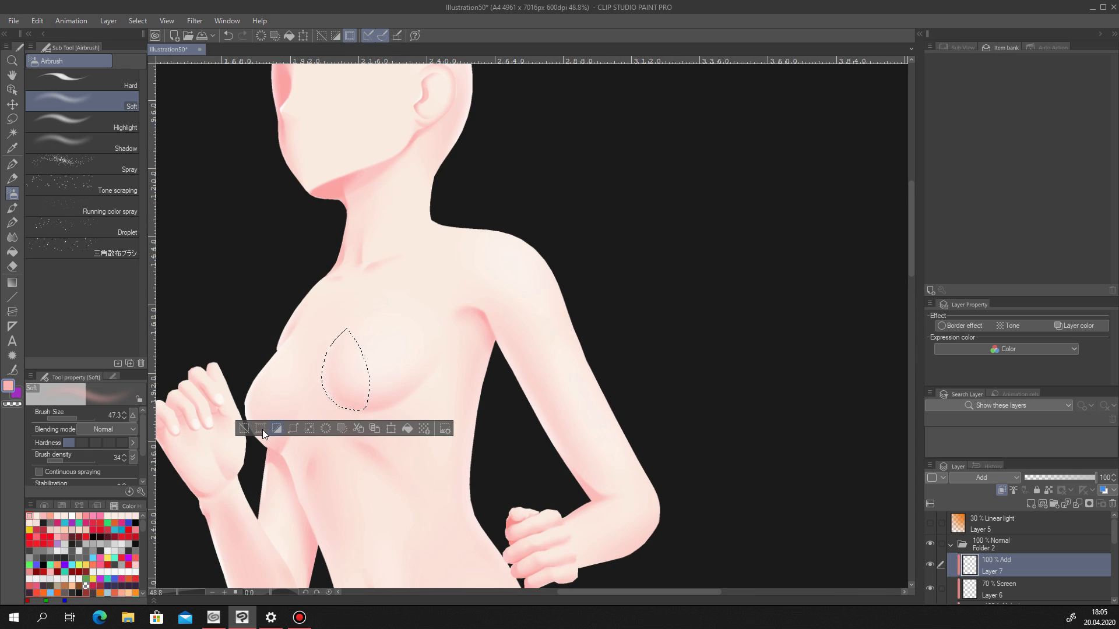
{"action": "left_click", "coordinate": [244, 428]}
Blur the light rim along the nearer breast's lower edge on Layer 7 with the Blur tool at size 8.7.
{"action": "scroll", "coordinate": [355, 362], "scroll_direction": "down", "scroll_amount": 3}
{"action": "scroll", "coordinate": [356, 360], "scroll_direction": "up", "scroll_amount": 5}
{"action": "left_click", "coordinate": [12, 237]}
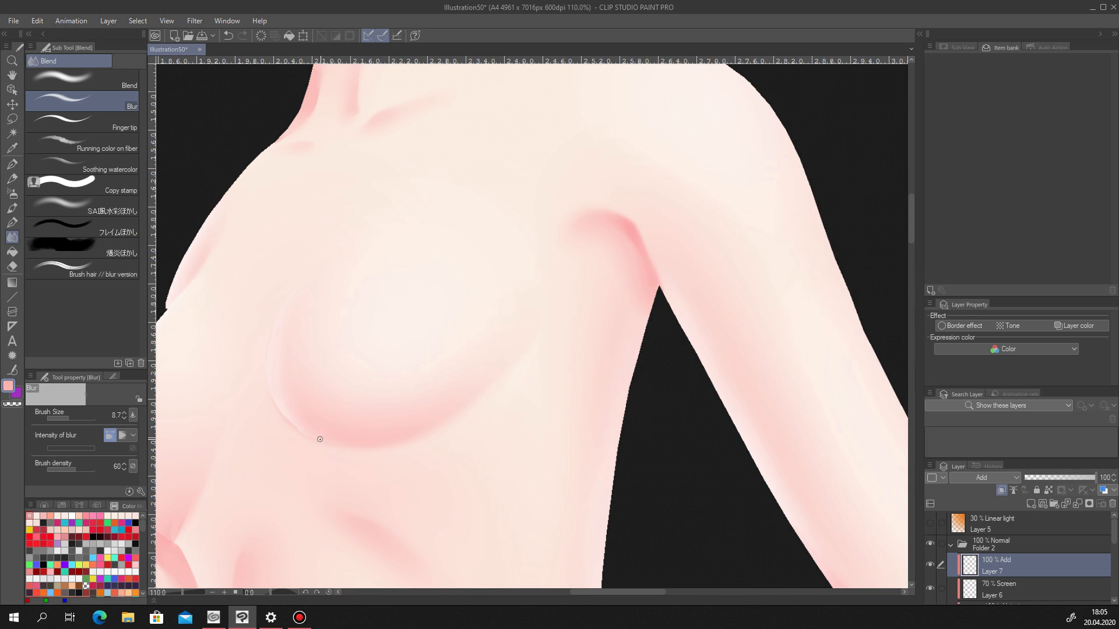
{"action": "scroll", "coordinate": [319, 263], "scroll_direction": "down", "scroll_amount": 4}
Check Layer 3 by hiding and reshowing it, and add a new raster layer below it with Multiply blending.
{"action": "scroll", "coordinate": [1054, 560], "scroll_direction": "down", "scroll_amount": 5}
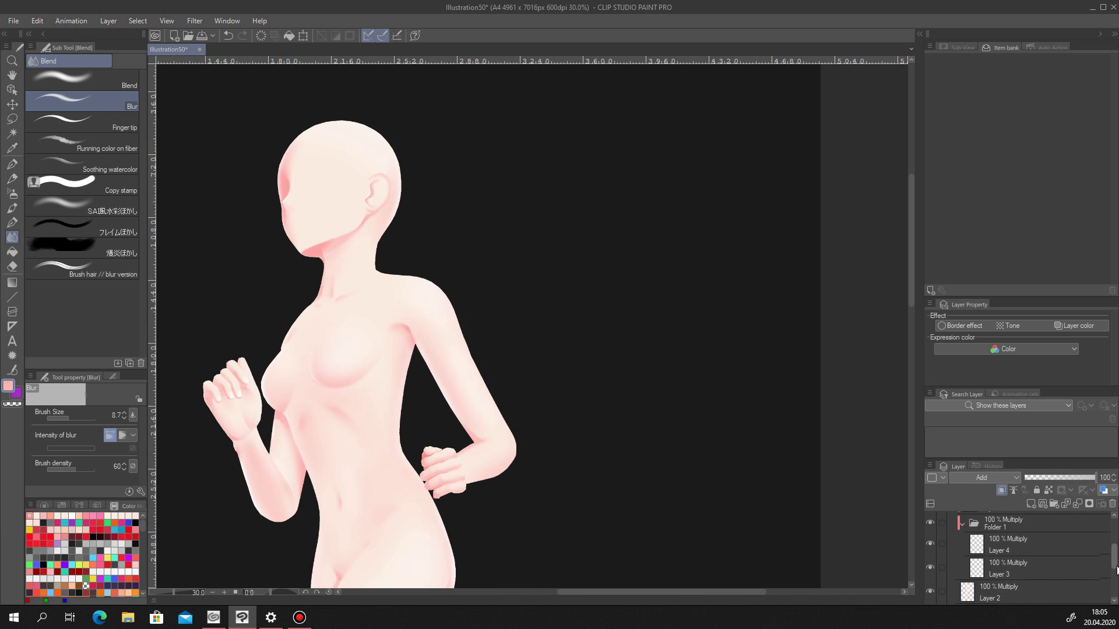
{"action": "left_click", "coordinate": [1053, 559]}
{"action": "left_click", "coordinate": [927, 553]}
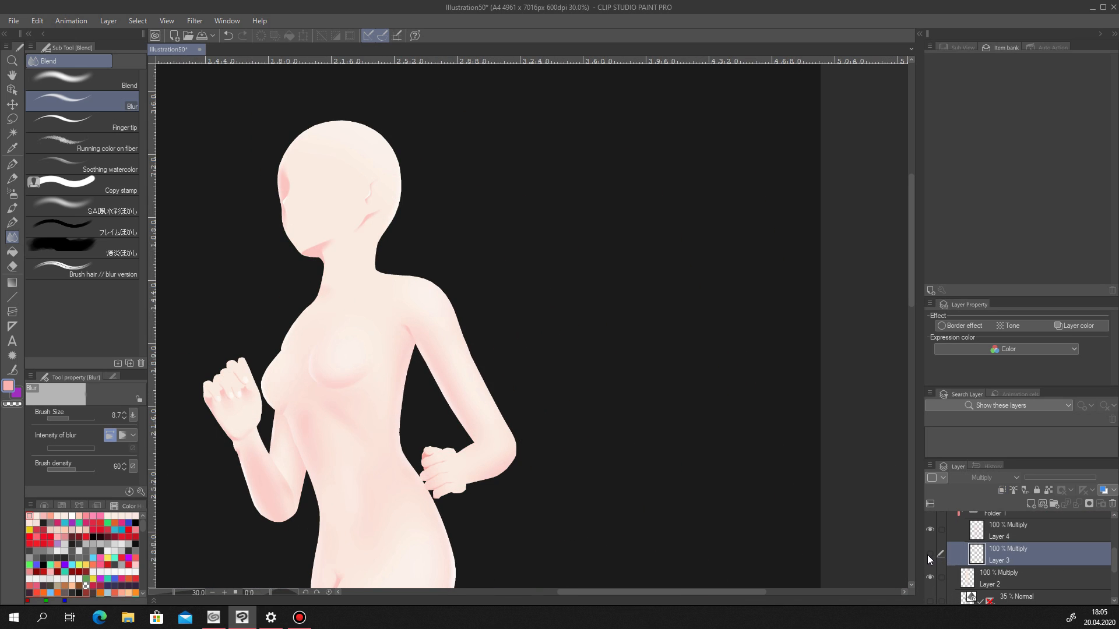
{"action": "left_click", "coordinate": [928, 554]}
{"action": "left_click", "coordinate": [1030, 504]}
{"action": "left_click_drag", "start_coordinate": [1035, 578], "coordinate": [1035, 579]}
{"action": "left_click", "coordinate": [985, 477]}
{"action": "left_click", "coordinate": [979, 187]}
Try a Soft airbrush shadow at size 178.6 between the breasts on Layer 8, and undo it.
{"action": "scroll", "coordinate": [291, 389], "scroll_direction": "up", "scroll_amount": 2}
{"action": "scroll", "coordinate": [291, 389], "scroll_direction": "up", "scroll_amount": 3}
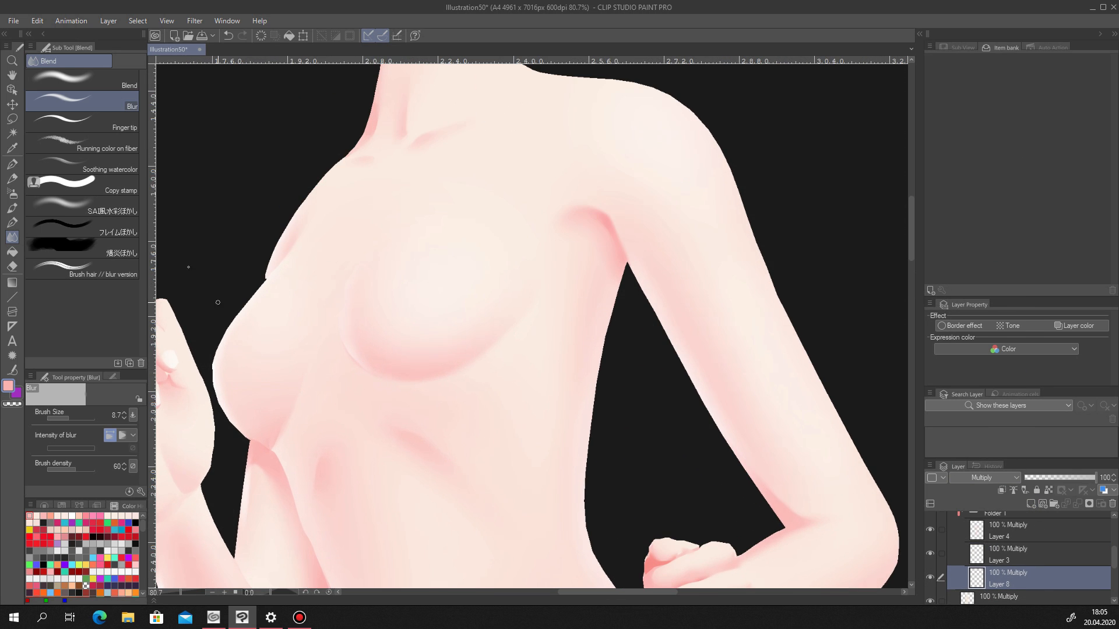
{"action": "left_click", "coordinate": [12, 193]}
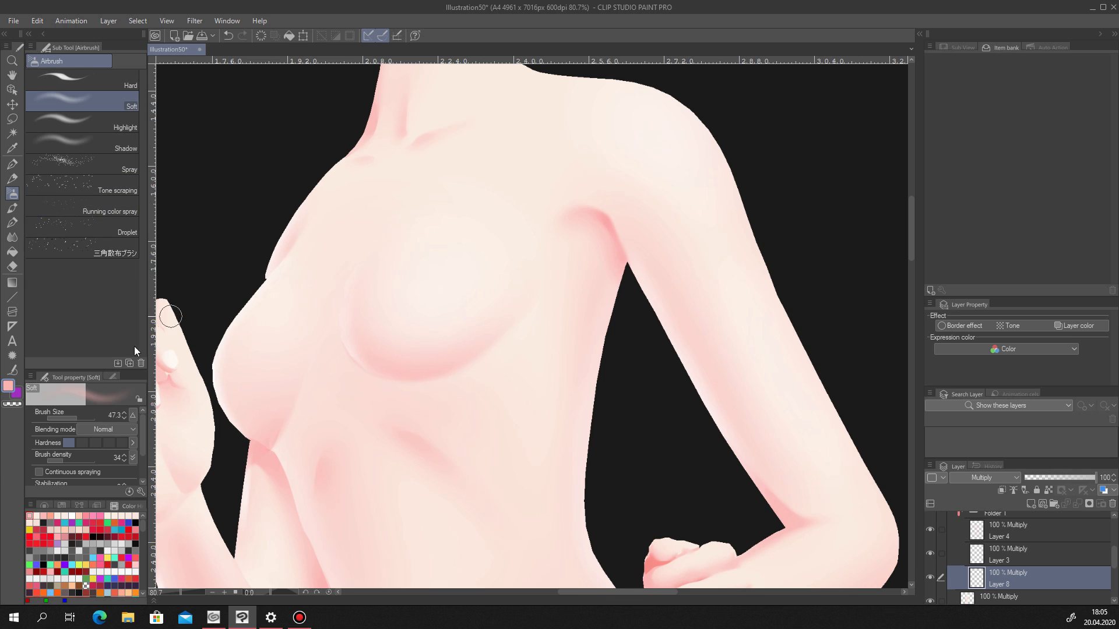
{"action": "left_click_drag", "start_coordinate": [343, 242], "coordinate": [323, 408]}
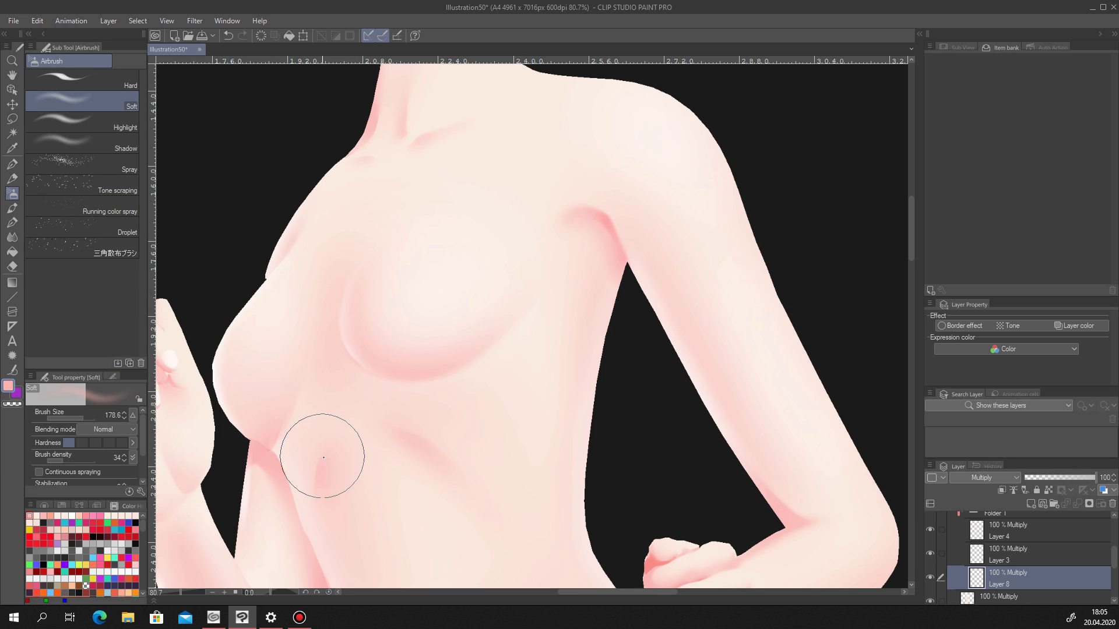
{"action": "scroll", "coordinate": [368, 398], "scroll_direction": "down", "scroll_amount": 3}
{"action": "scroll", "coordinate": [367, 391], "scroll_direction": "up", "scroll_amount": 3}
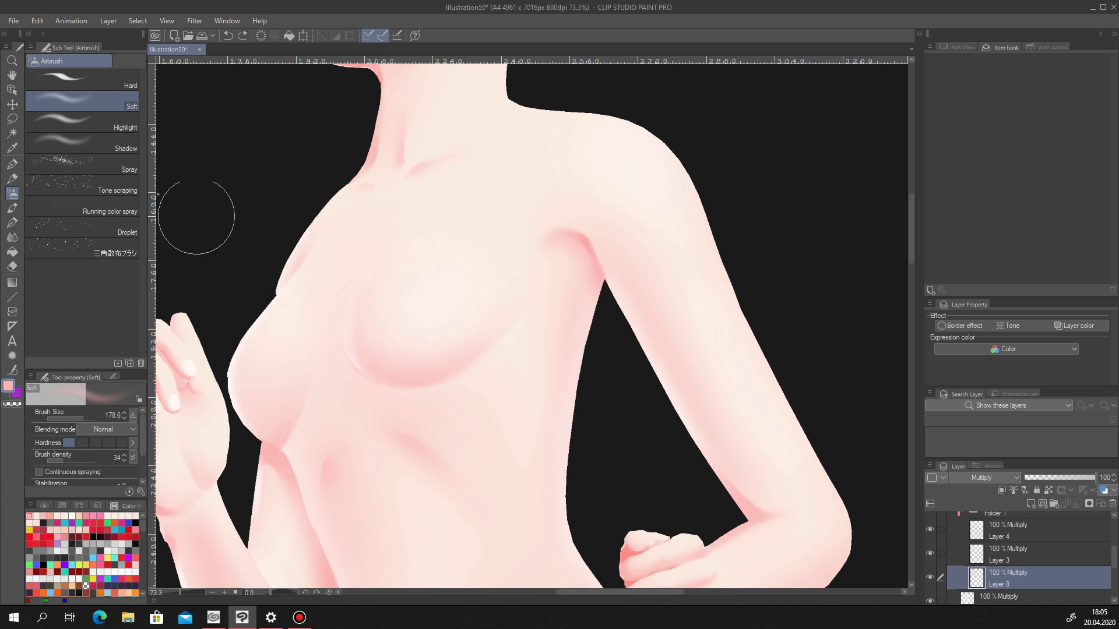
Lasso the strip between the breasts and shade inside it with soft pink at size 178.6, rework the shading after undoing, and deselect.
{"action": "key", "text": "m"}
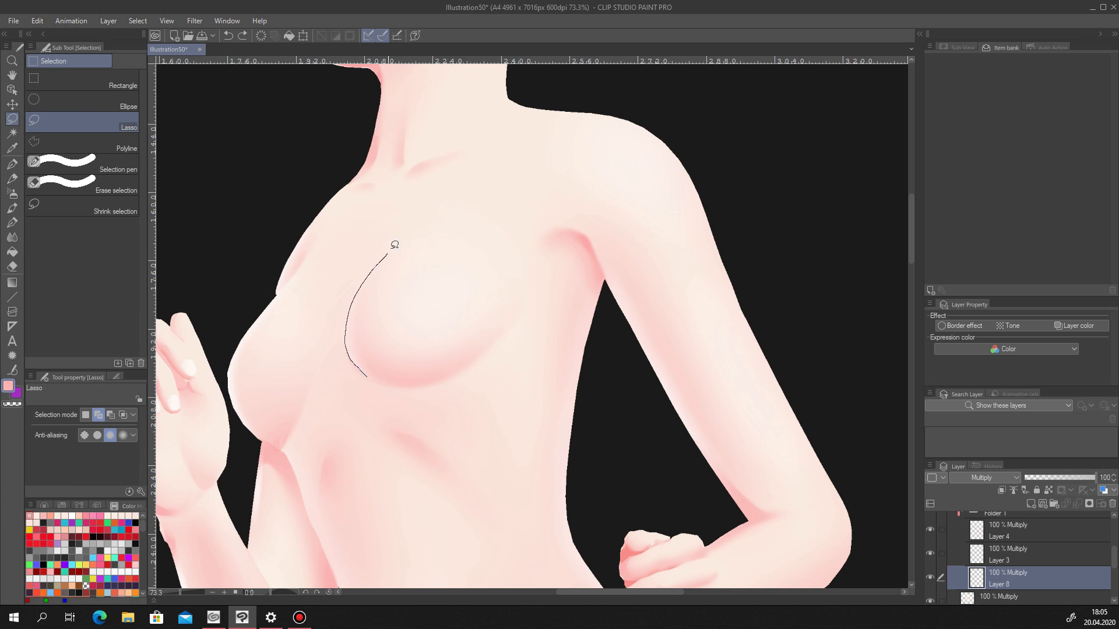
{"action": "left_click_drag", "start_coordinate": [299, 430], "coordinate": [373, 374]}
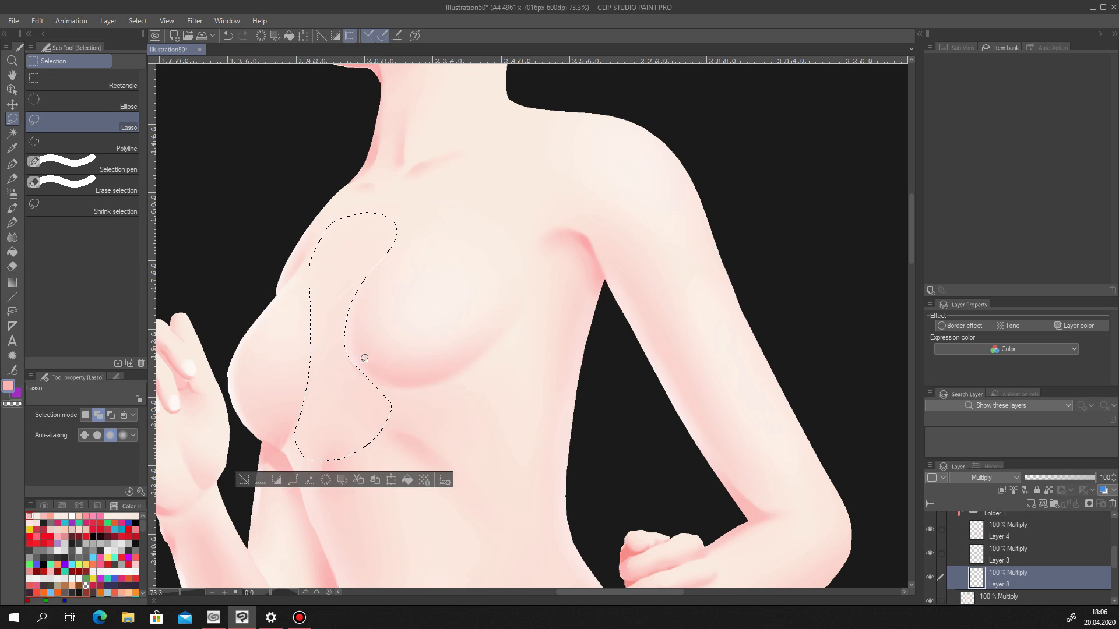
{"action": "key", "text": "b"}
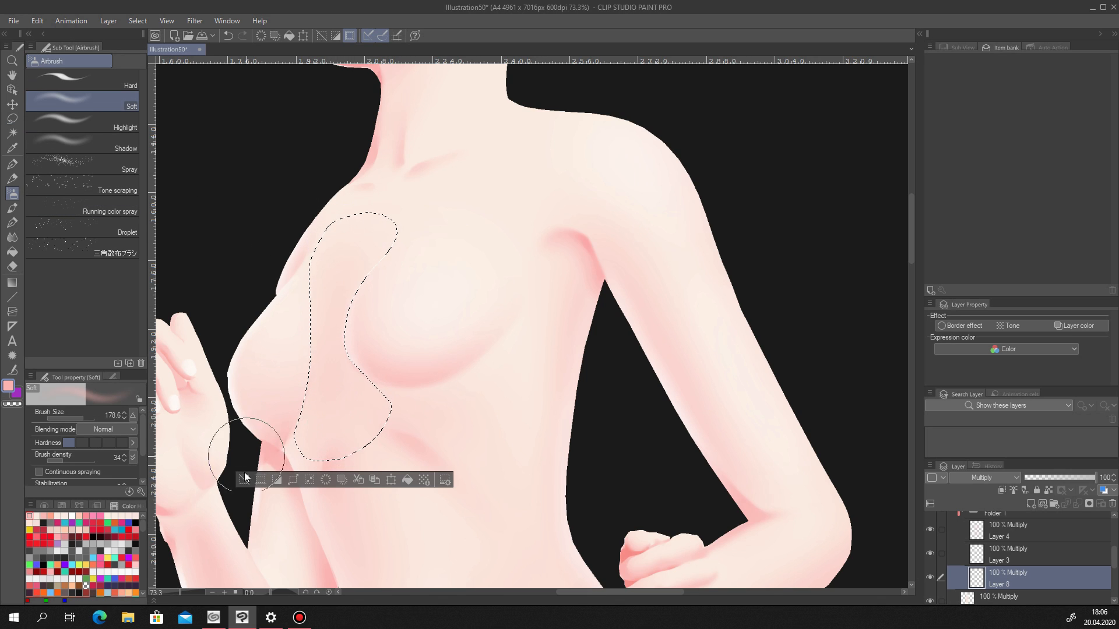
{"action": "left_click", "coordinate": [244, 479]}
{"action": "scroll", "coordinate": [350, 399], "scroll_direction": "down", "scroll_amount": 10}
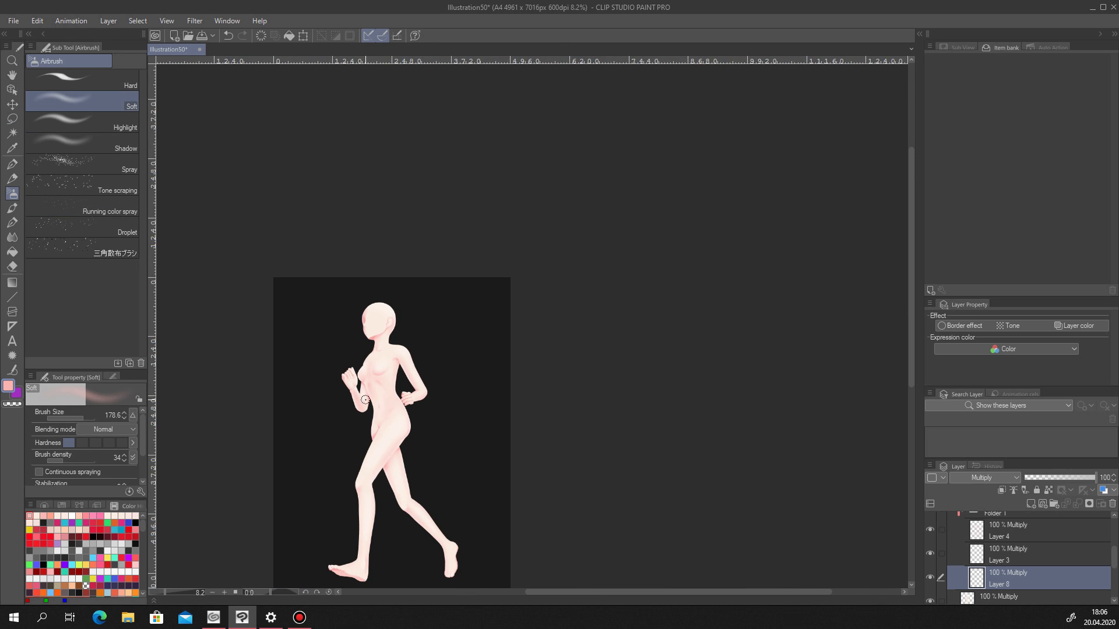
{"action": "scroll", "coordinate": [365, 400], "scroll_direction": "up", "scroll_amount": 4}
{"action": "key", "text": "ctrl+z"}
{"action": "key", "text": "ctrl+z"}
{"action": "left_click", "coordinate": [287, 353]}
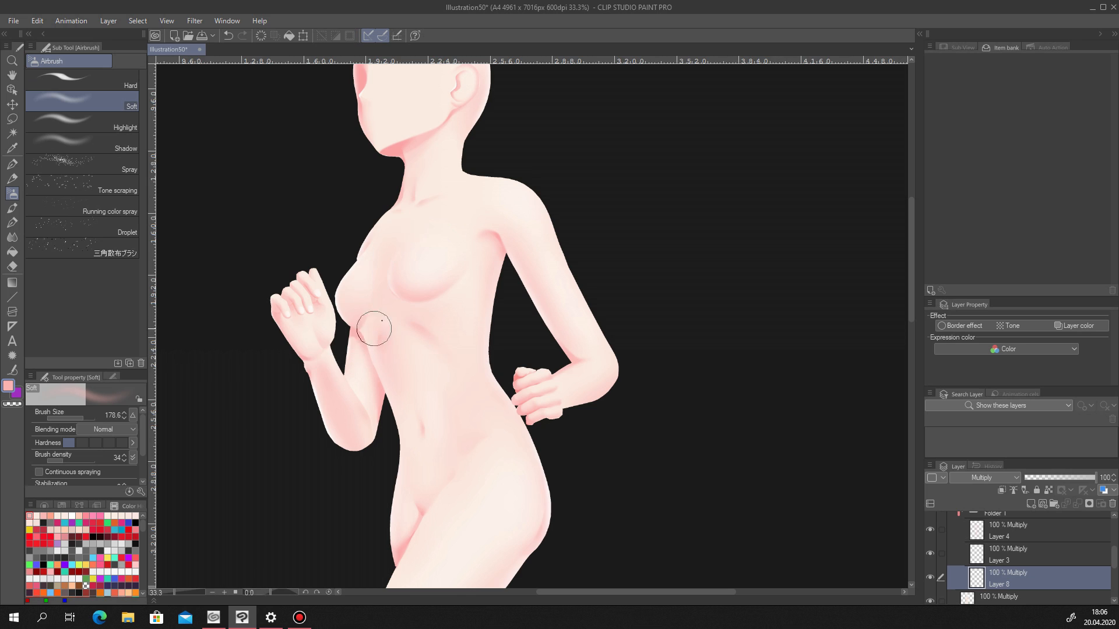
Select Layer 7 and soften the light rim around the nearer breast with the Blur tool, enlarging the brush to 47.3.
{"action": "scroll", "coordinate": [393, 292], "scroll_direction": "up", "scroll_amount": 5}
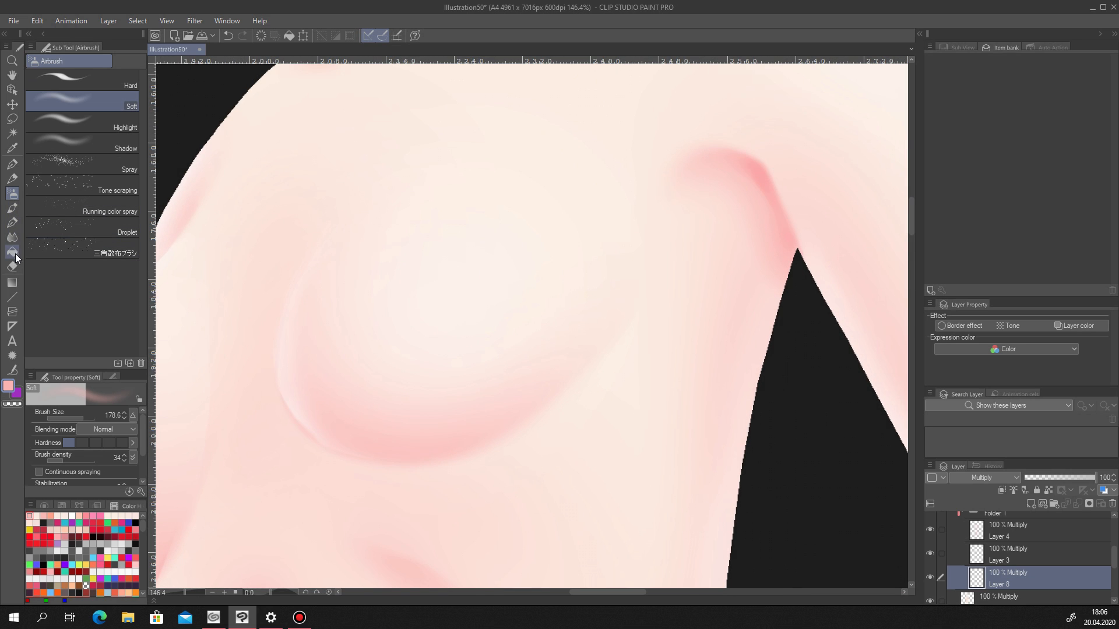
{"action": "left_click", "coordinate": [12, 237]}
{"action": "scroll", "coordinate": [1084, 543], "scroll_direction": "up", "scroll_amount": 3}
{"action": "left_click", "coordinate": [1032, 558]}
{"action": "left_click", "coordinate": [72, 415]}
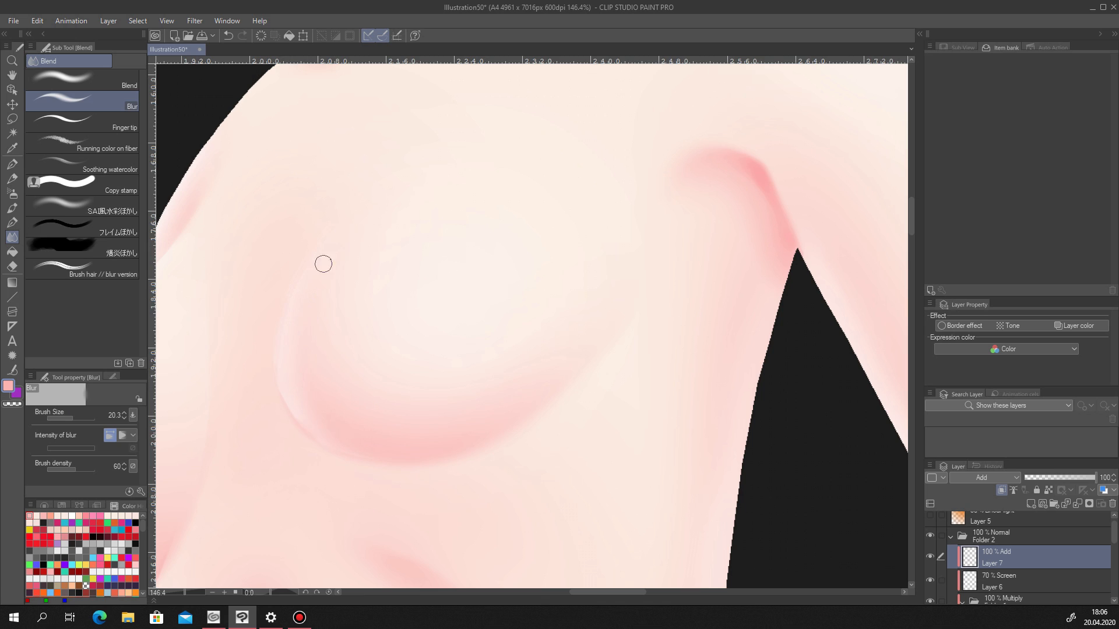
{"action": "scroll", "coordinate": [374, 379], "scroll_direction": "down", "scroll_amount": 7}
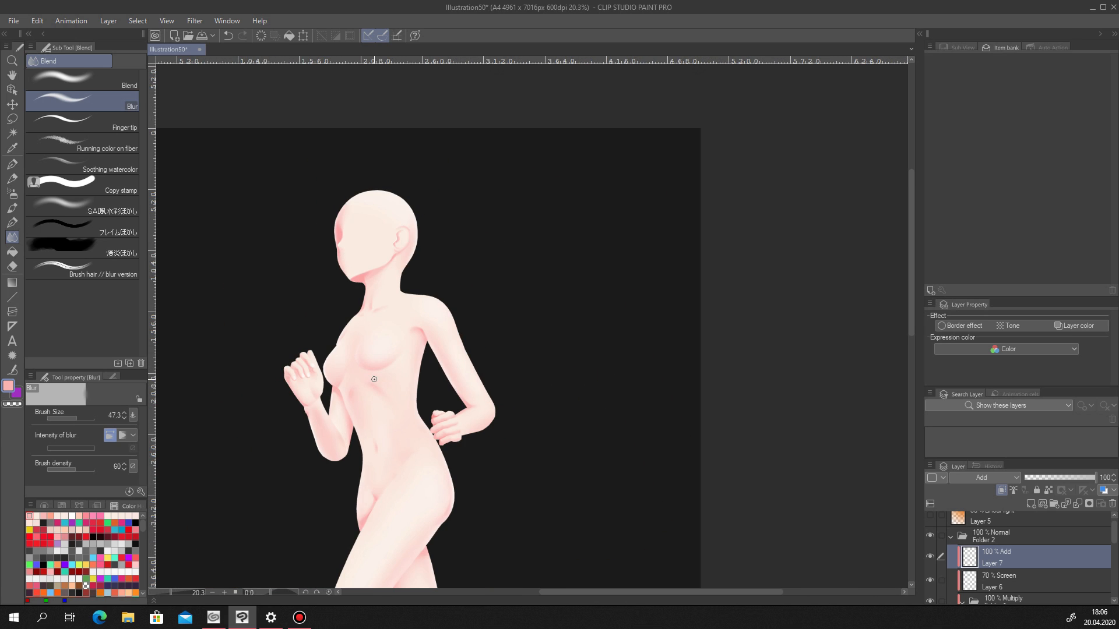
{"action": "scroll", "coordinate": [403, 394], "scroll_direction": "down", "scroll_amount": 3}
{"action": "scroll", "coordinate": [397, 430], "scroll_direction": "up", "scroll_amount": 2}
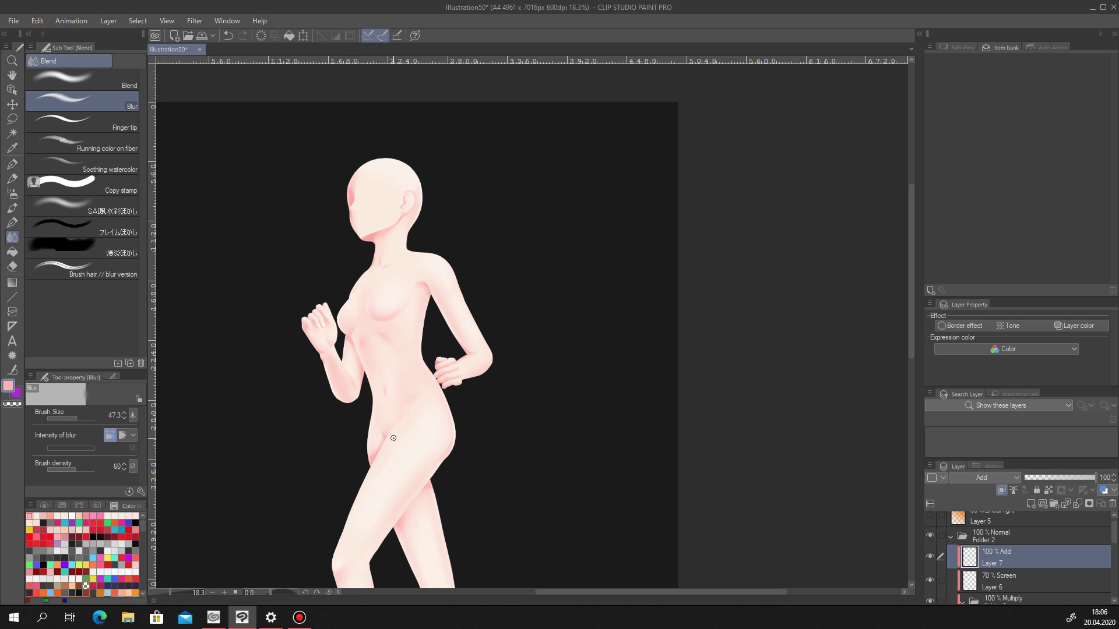
{"action": "scroll", "coordinate": [394, 437], "scroll_direction": "down", "scroll_amount": 3}
{"action": "scroll", "coordinate": [399, 406], "scroll_direction": "up", "scroll_amount": 2}
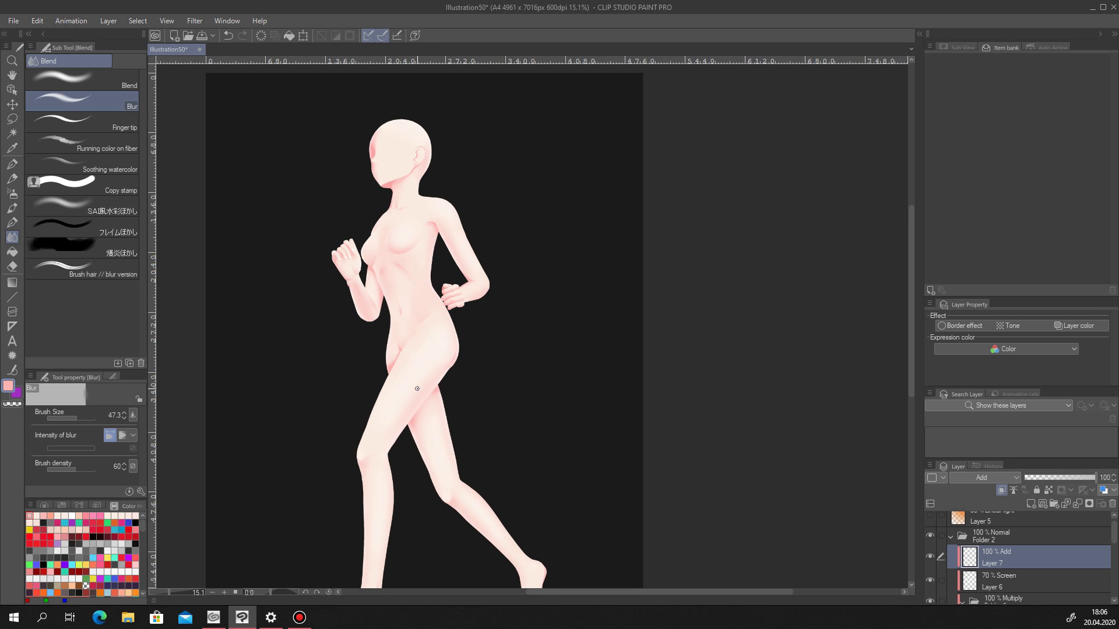
{"action": "scroll", "coordinate": [415, 460], "scroll_direction": "down", "scroll_amount": 1}
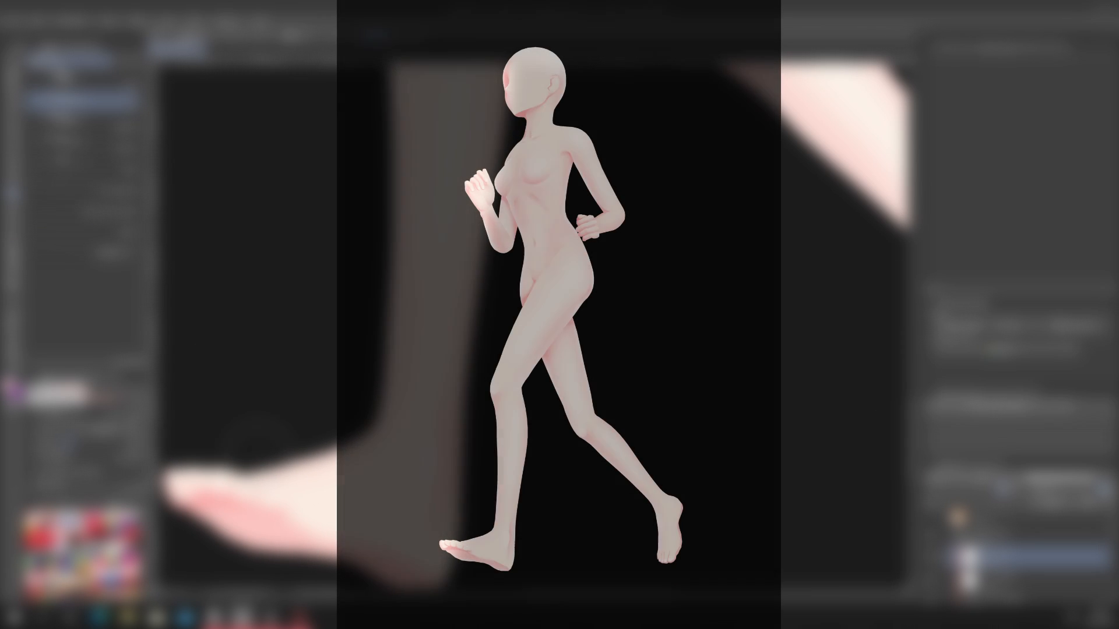
{"action": "scroll", "coordinate": [256, 469], "scroll_direction": "down", "scroll_amount": 4}
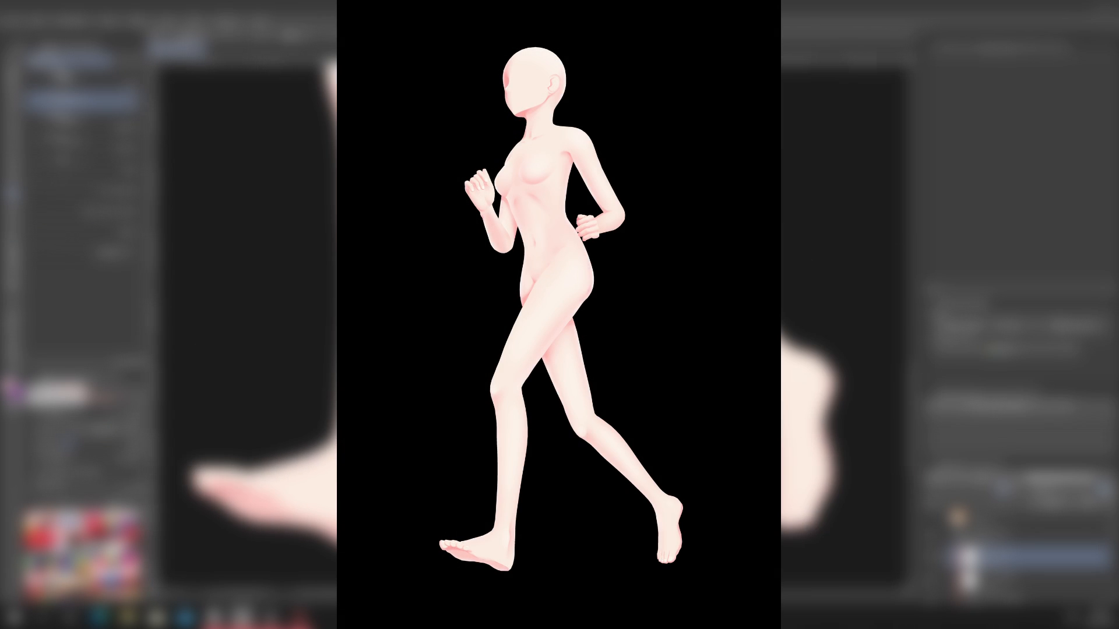